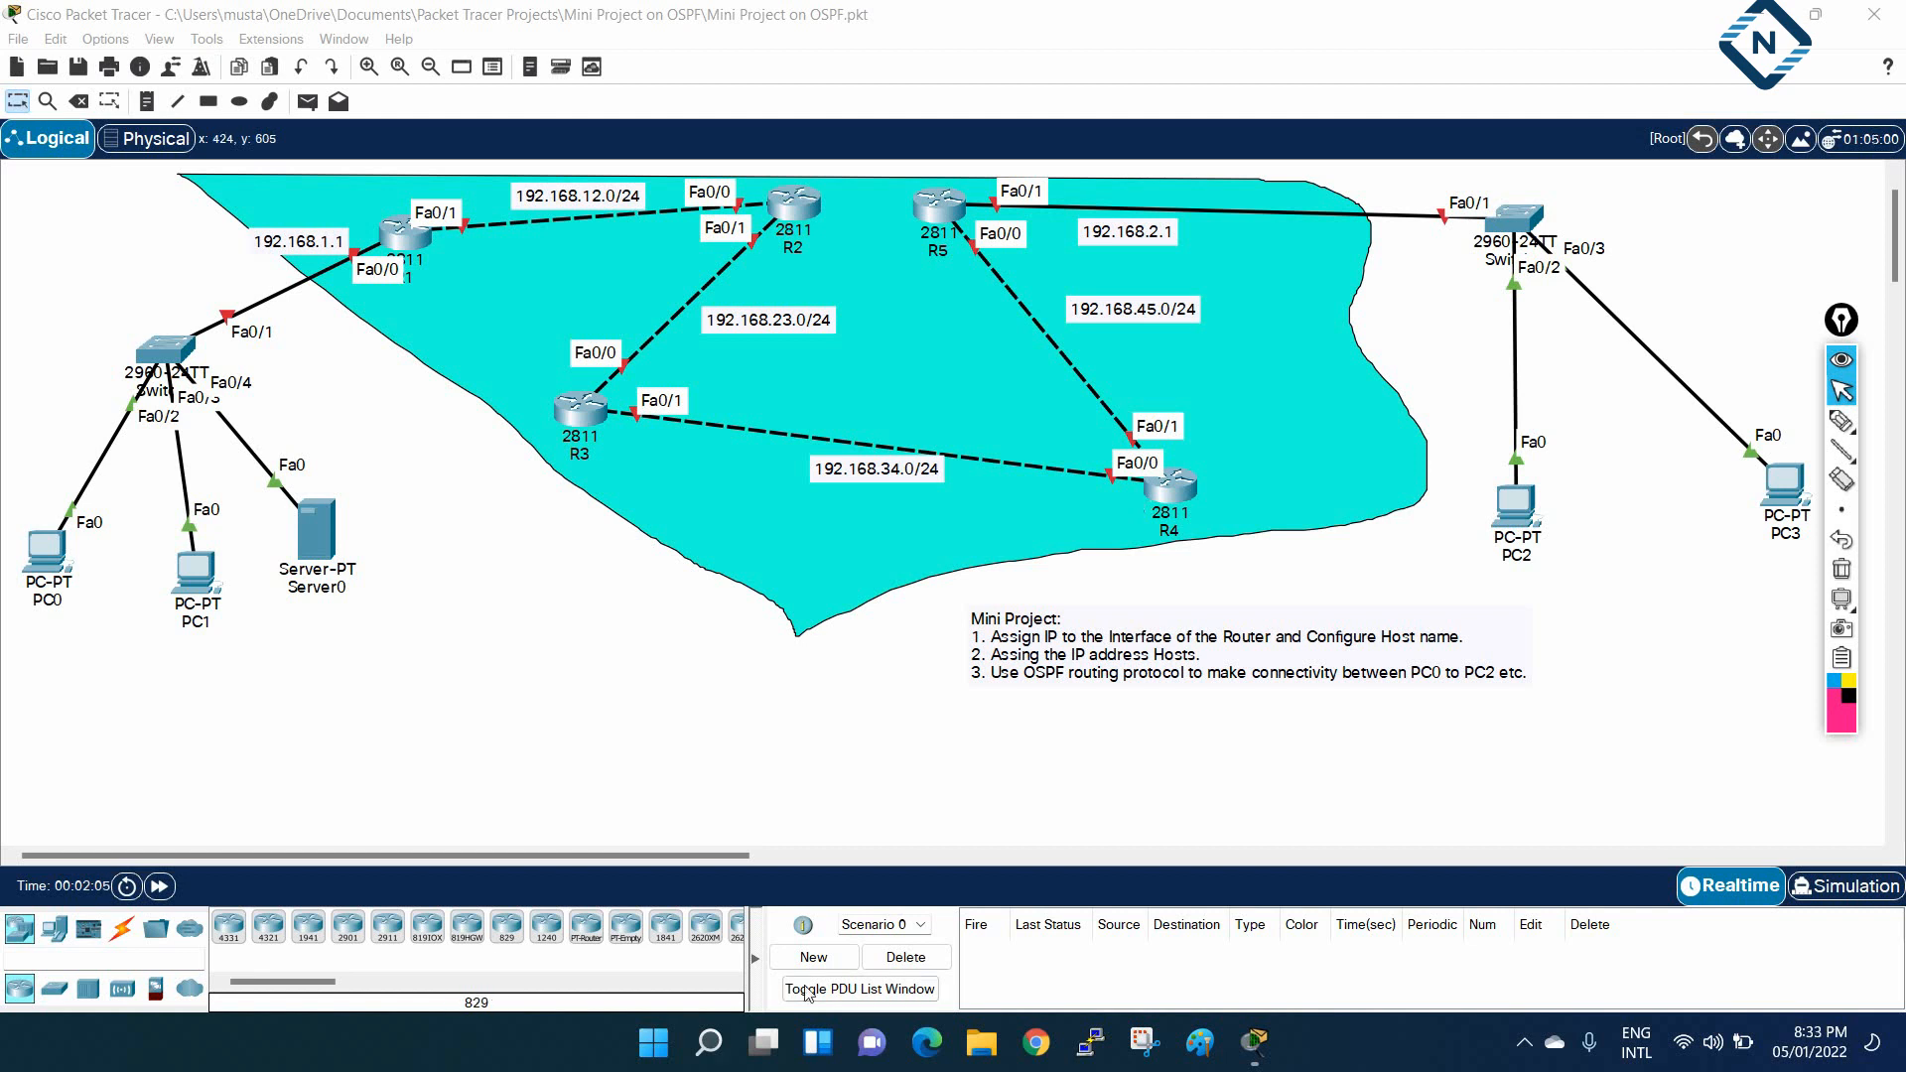
Open a blank Notepad document and place its window beside the network topology
left_click(725, 1049)
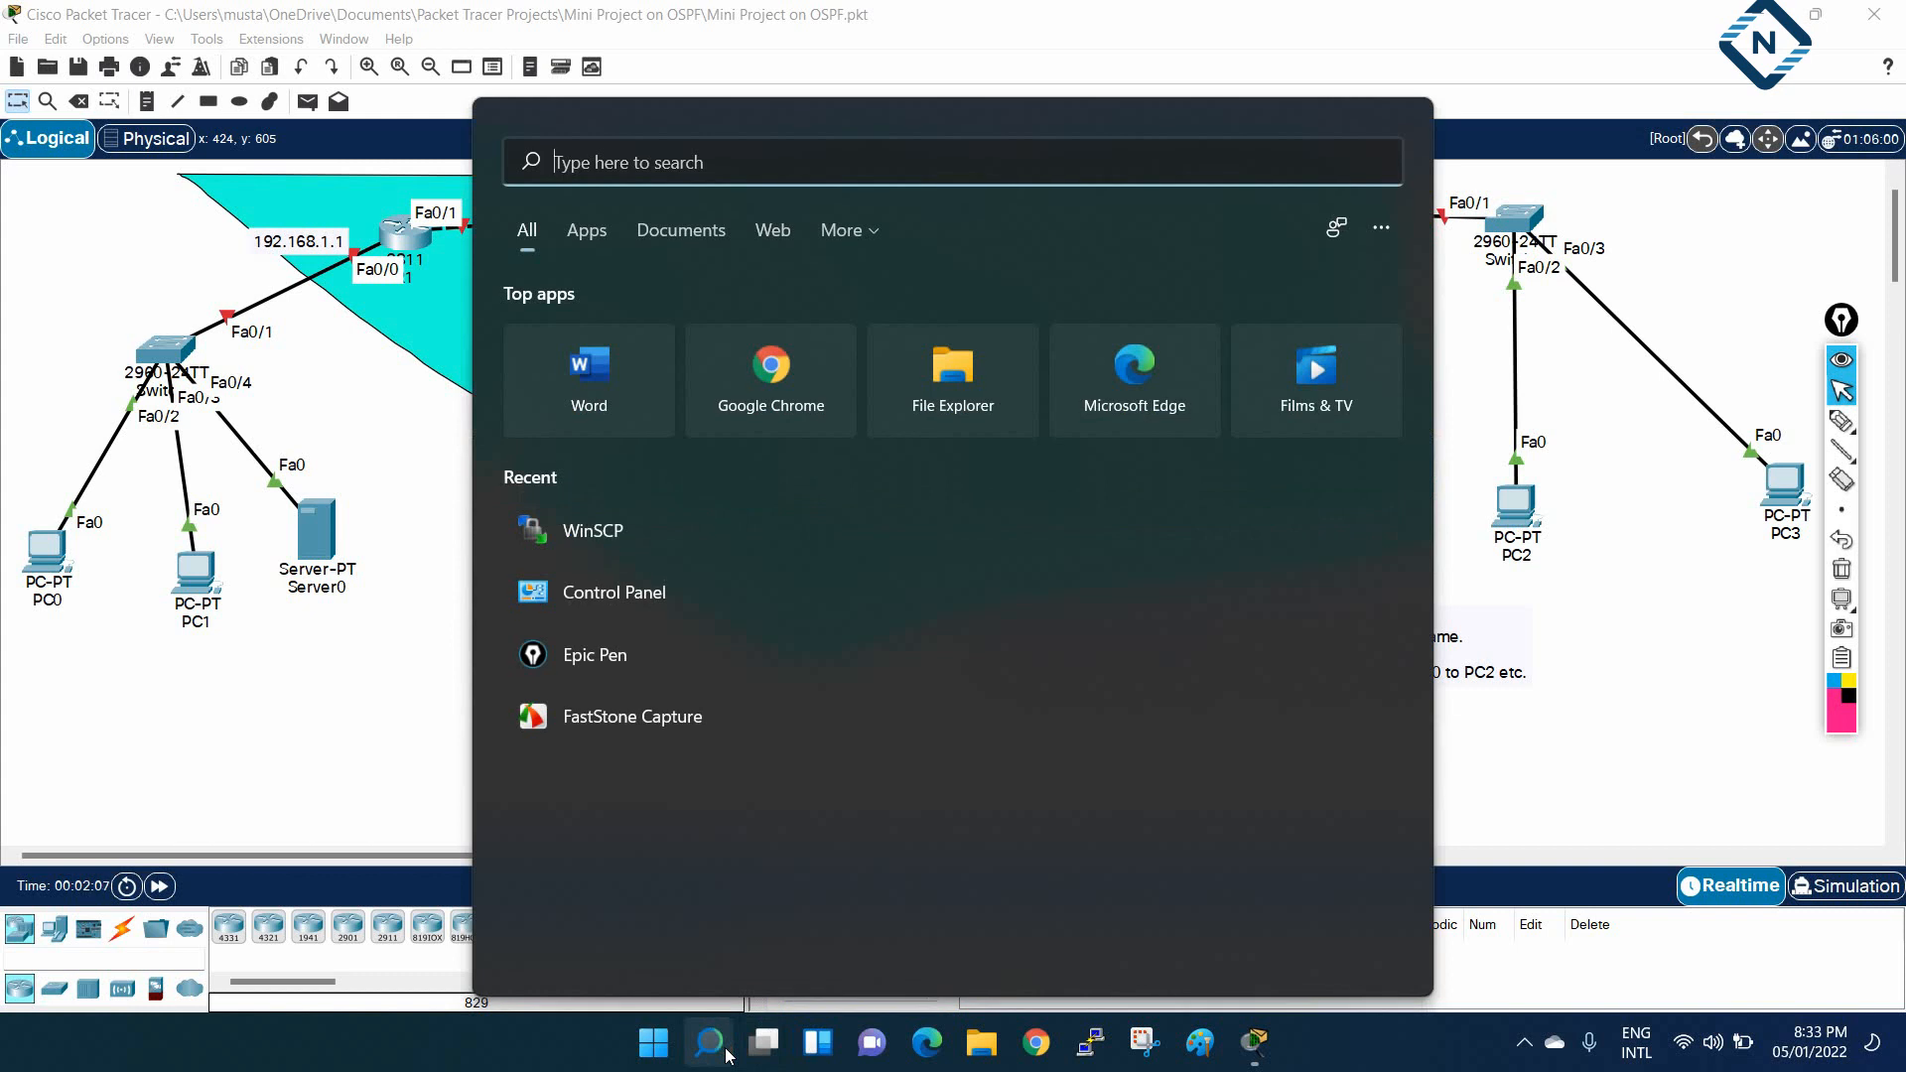
type("notepad")
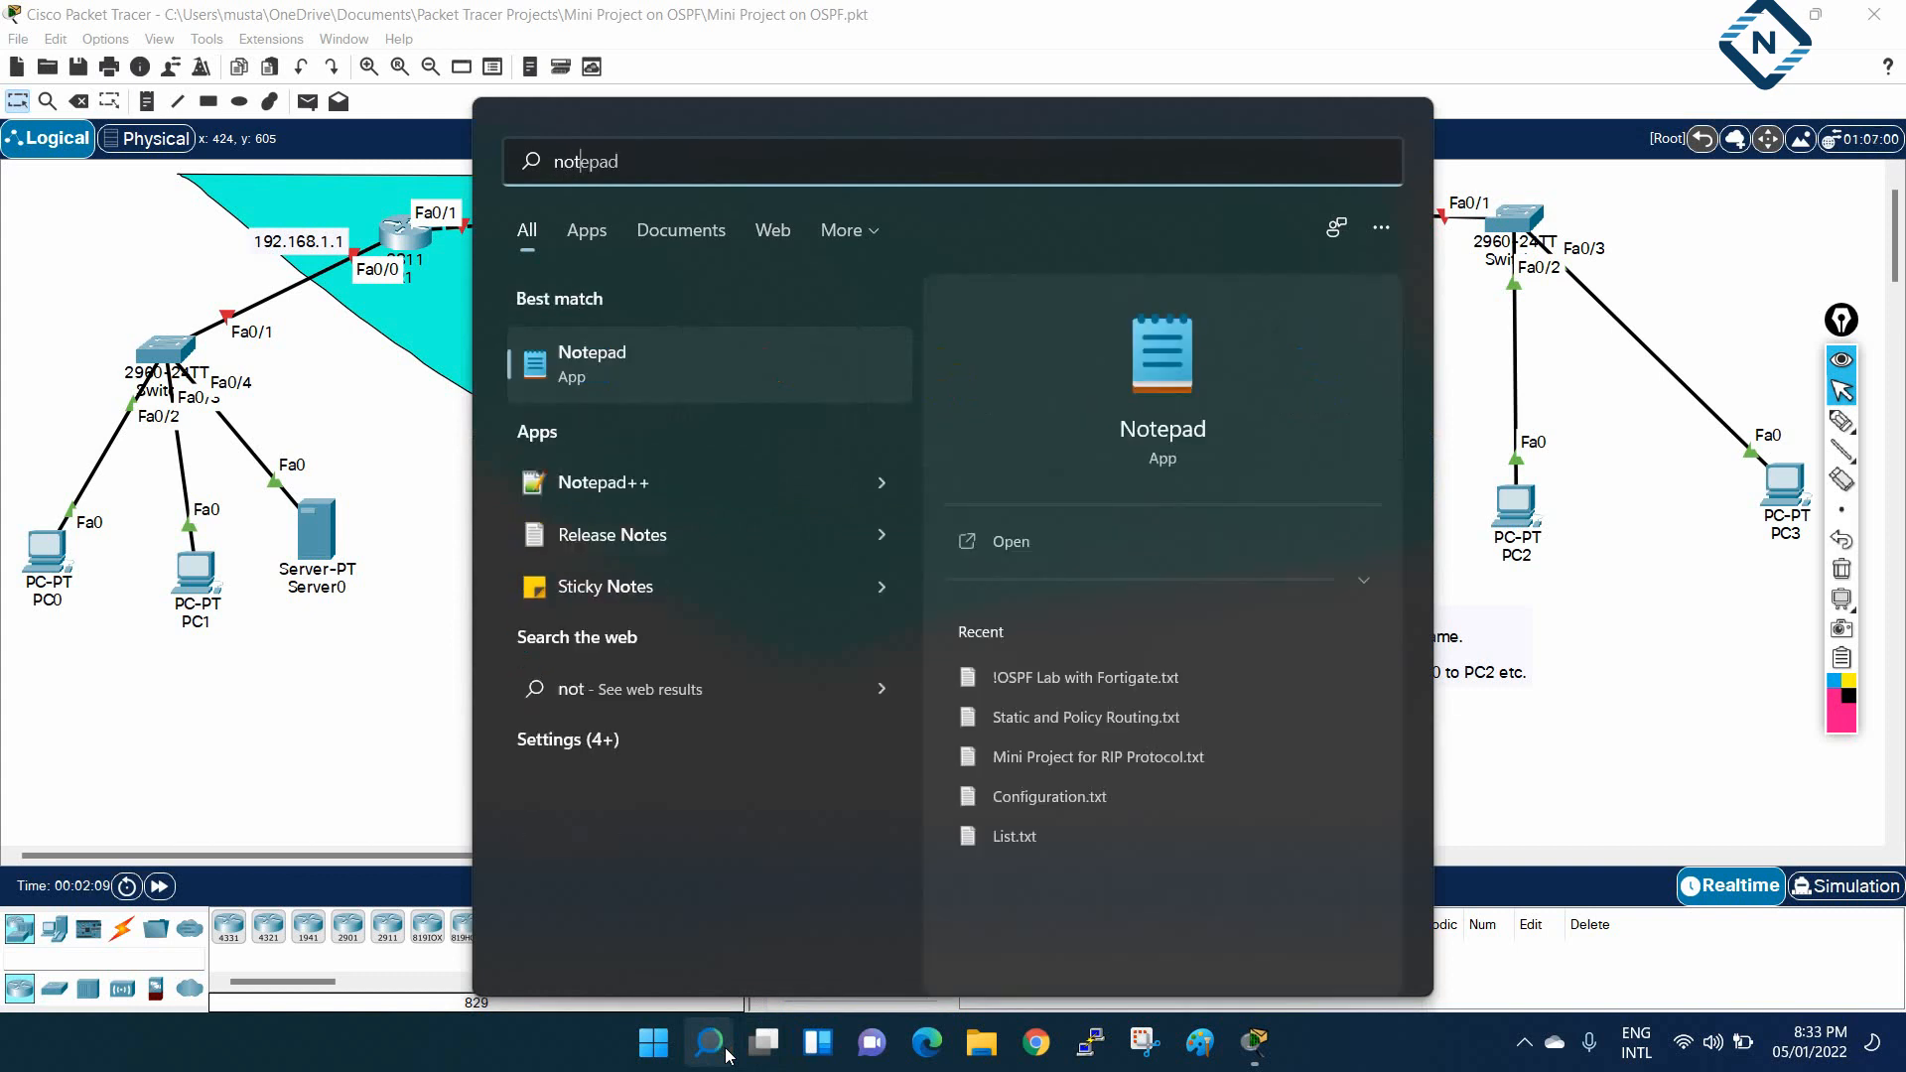
left_click(1171, 415)
left_click_drag(1021, 93, 1708, 156)
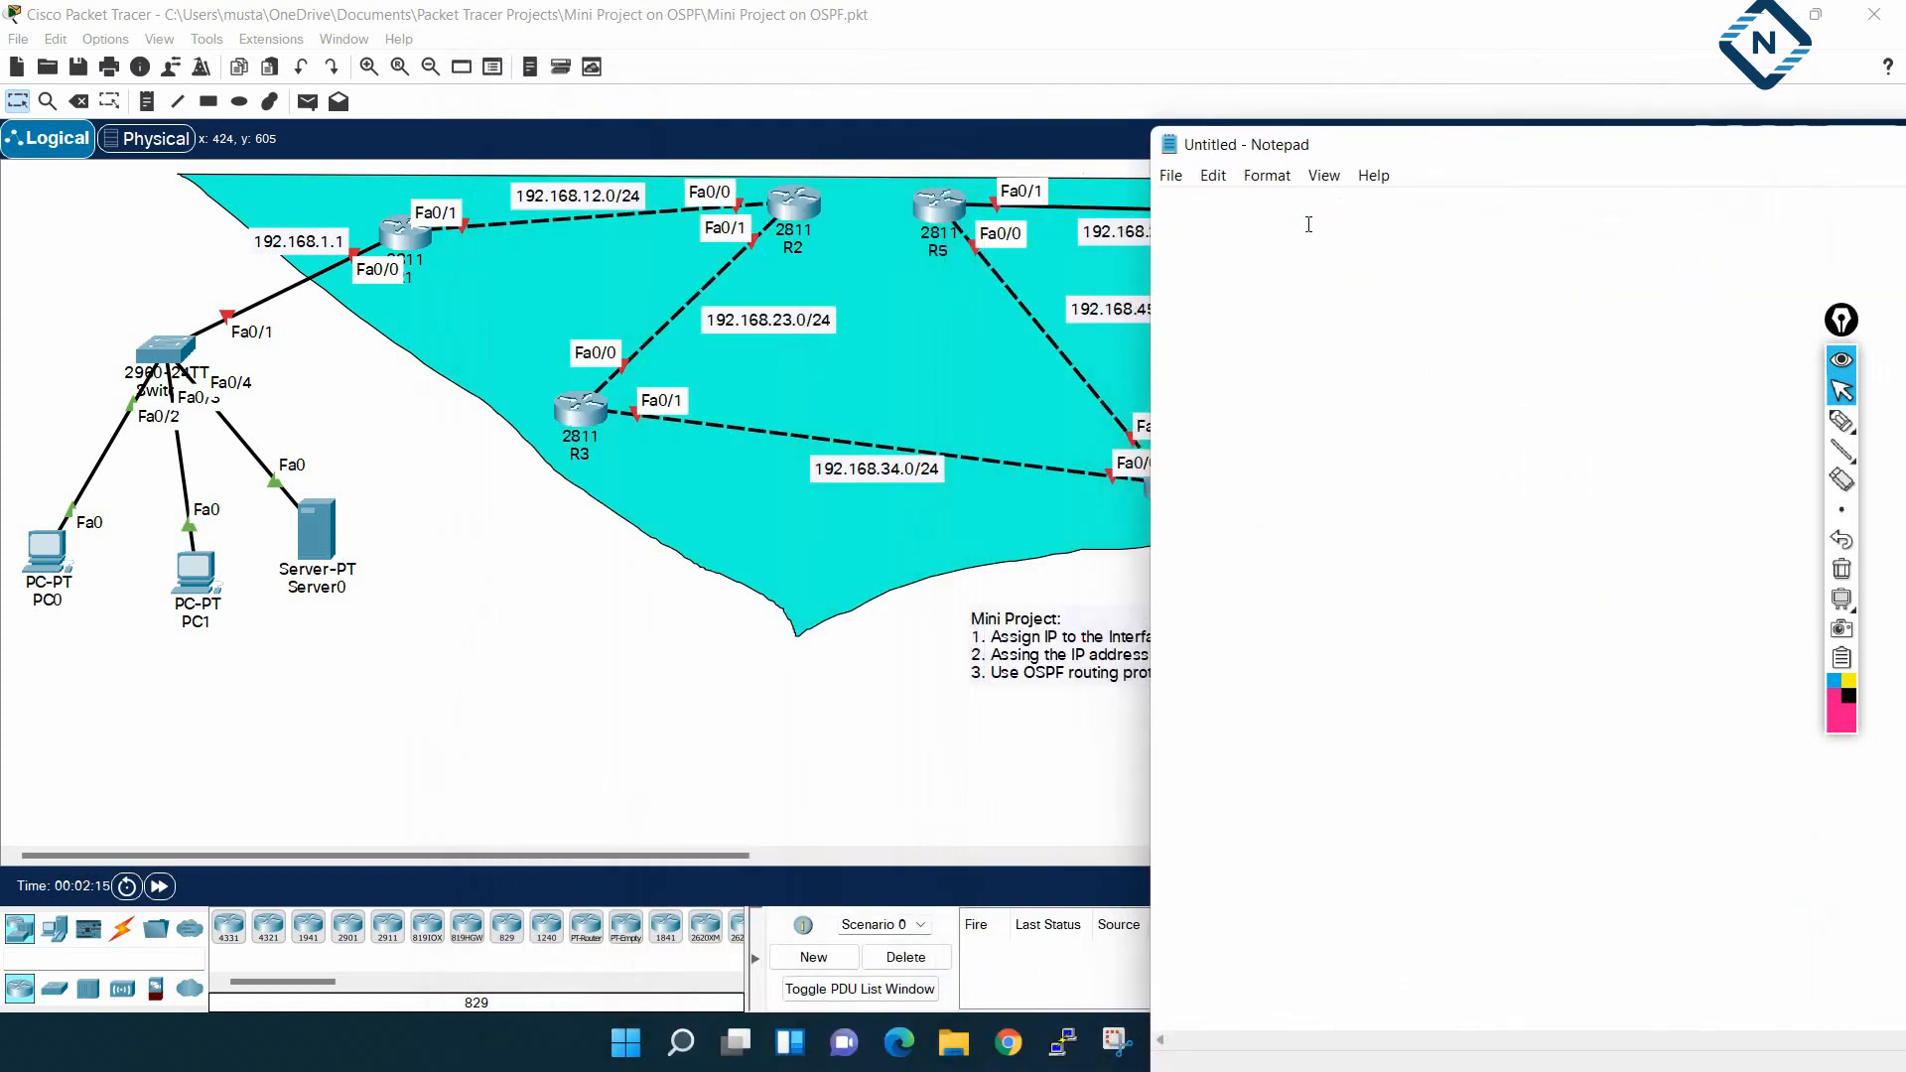
left_click_drag(1281, 144, 1451, 147)
left_click_drag(1752, 149, 1056, 175)
left_click(1774, 158)
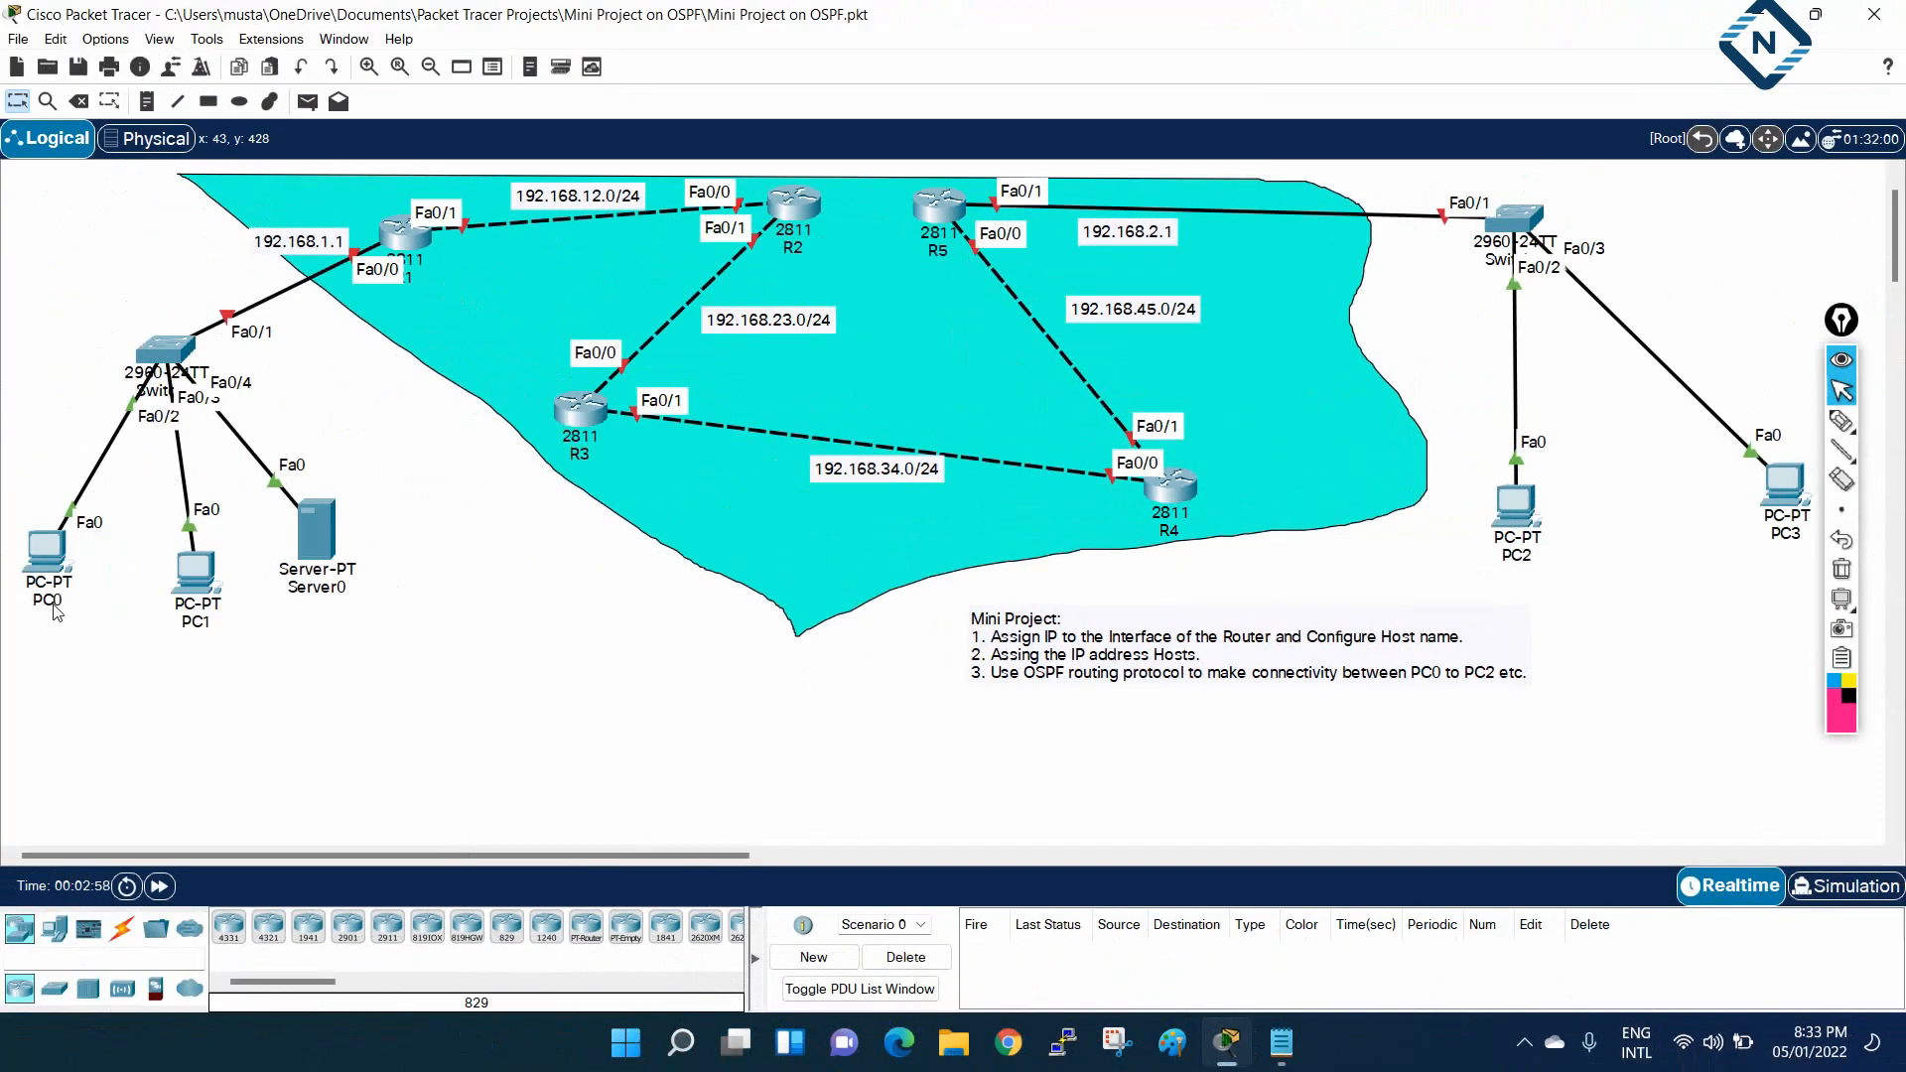
mouse_move(1519, 528)
left_click(1284, 1044)
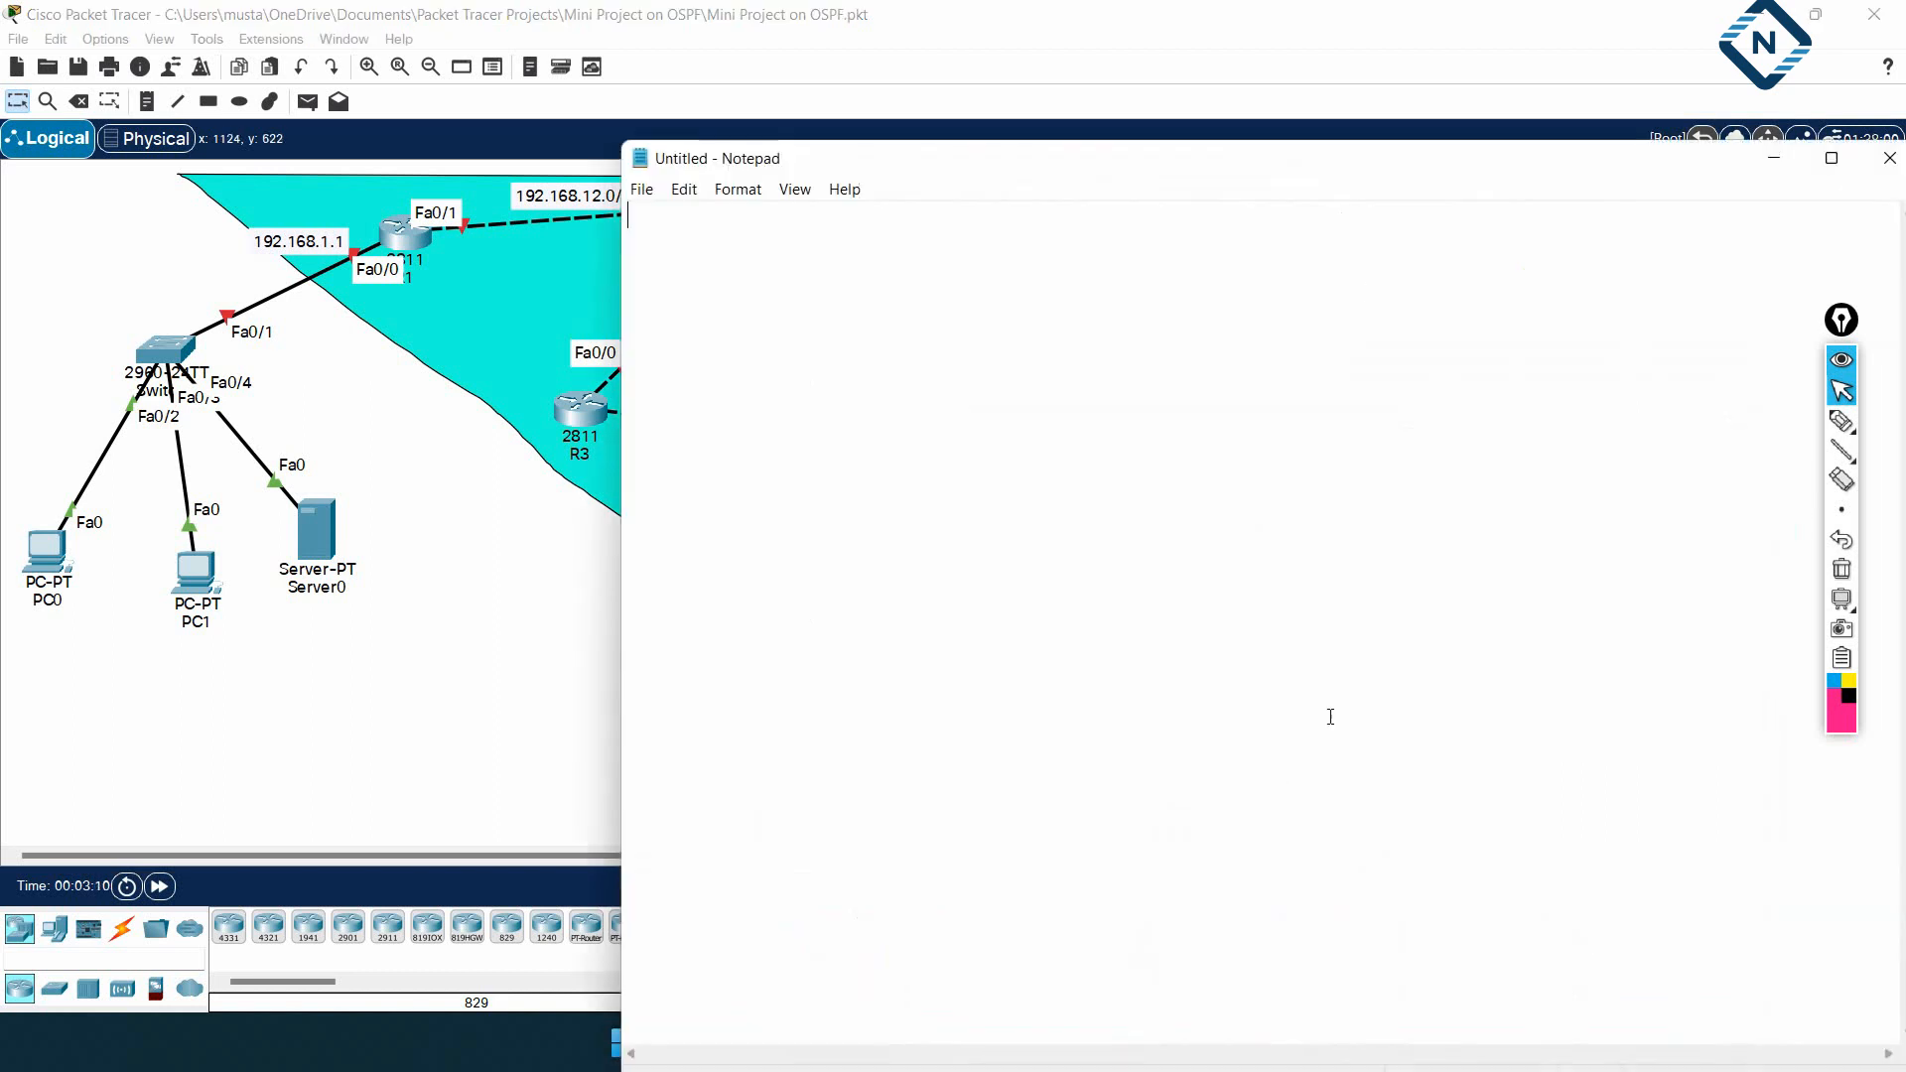
left_click_drag(1227, 175, 1593, 225)
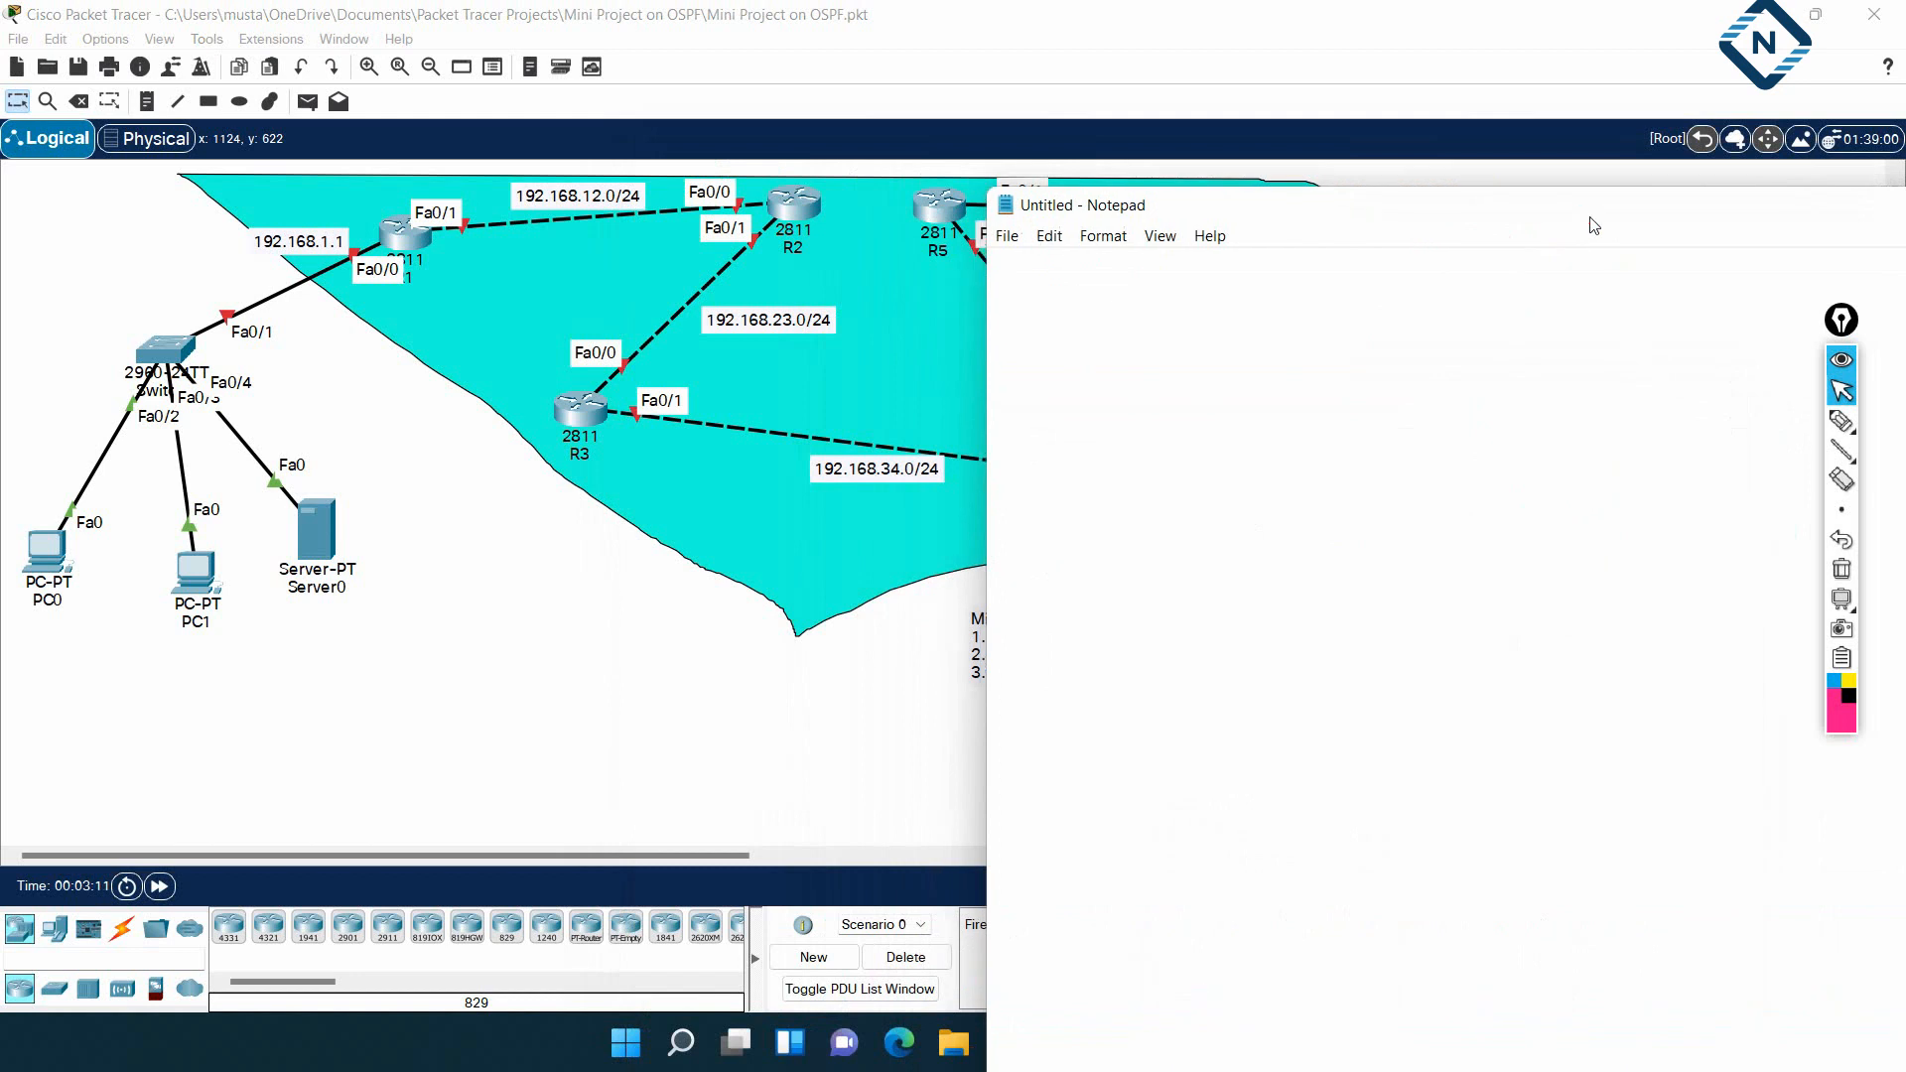
Write the heading "!Mini Project by using OSPF Routing Protocol:" in the Notepad document, followed by blank lines
type("!")
type("Mini ")
type("Pu")
key("BackSpace")
type("roject")
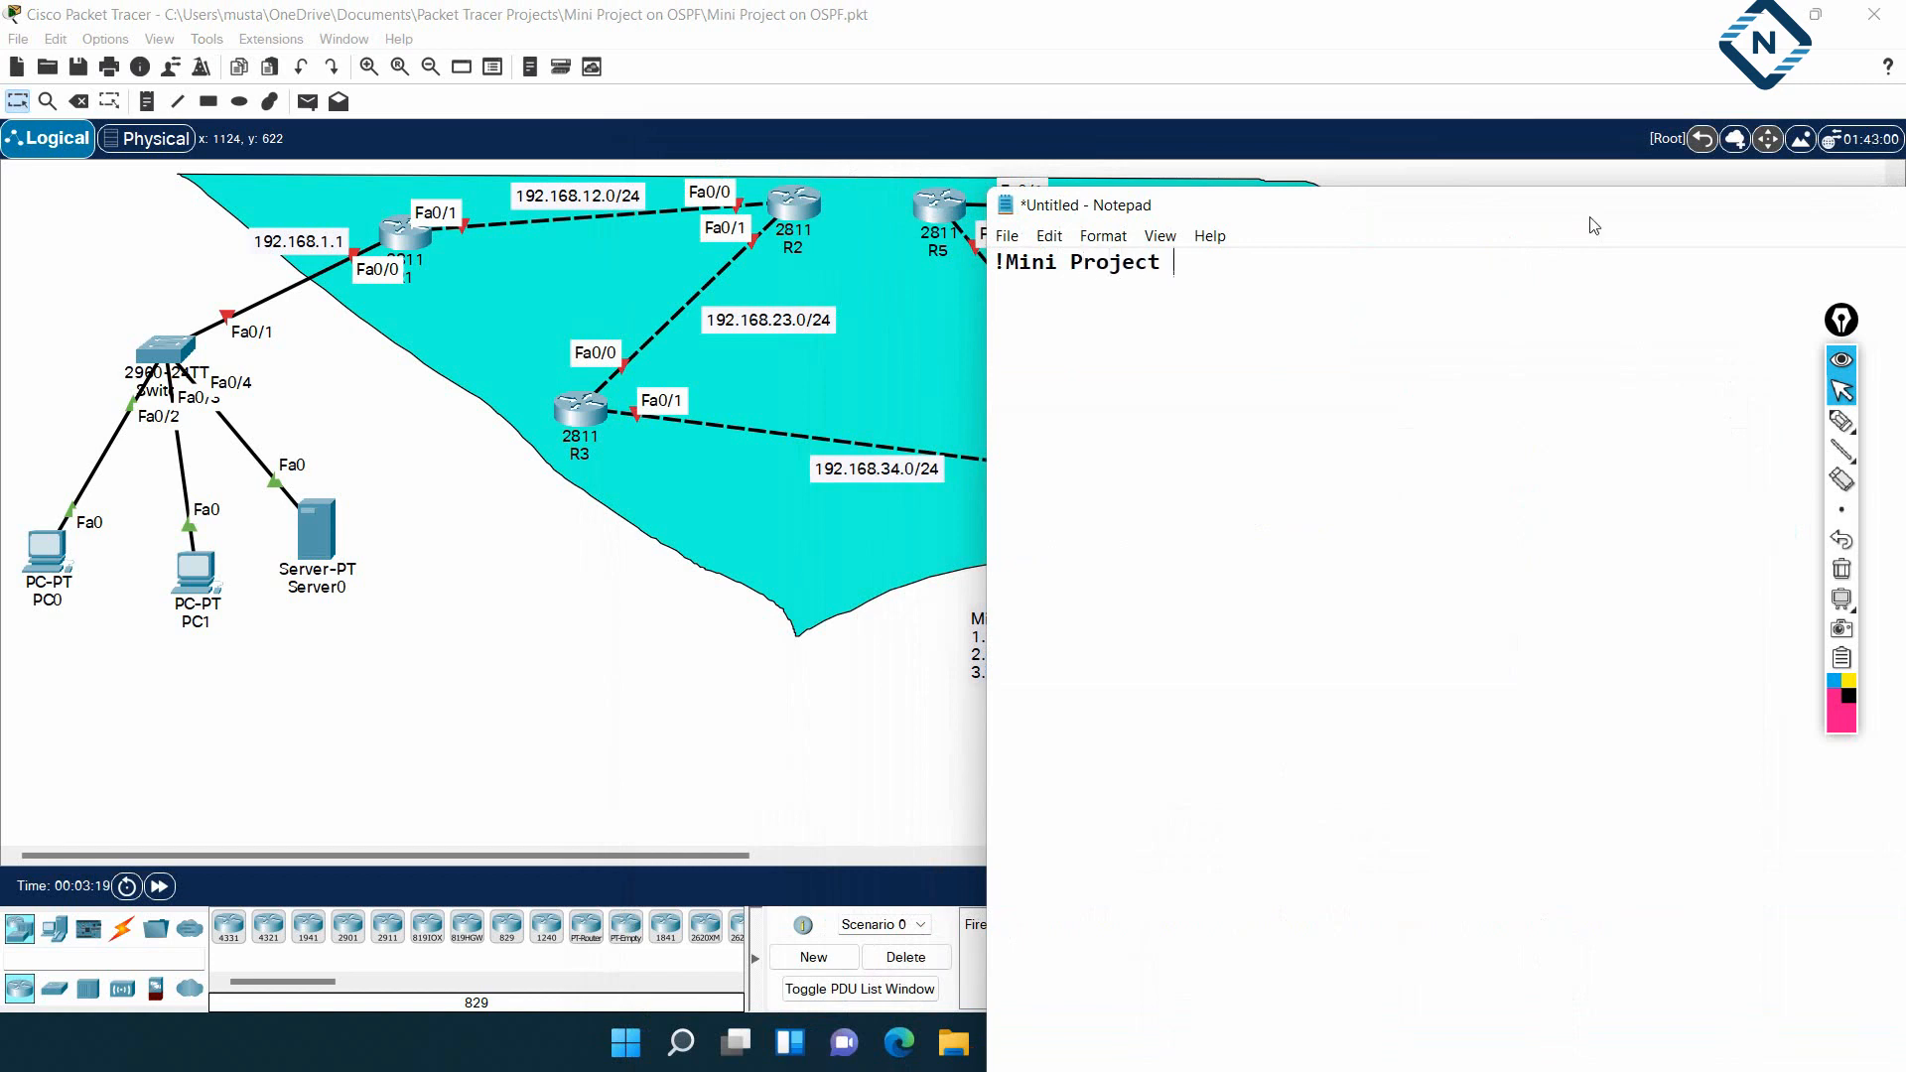
type(" by using OSPF")
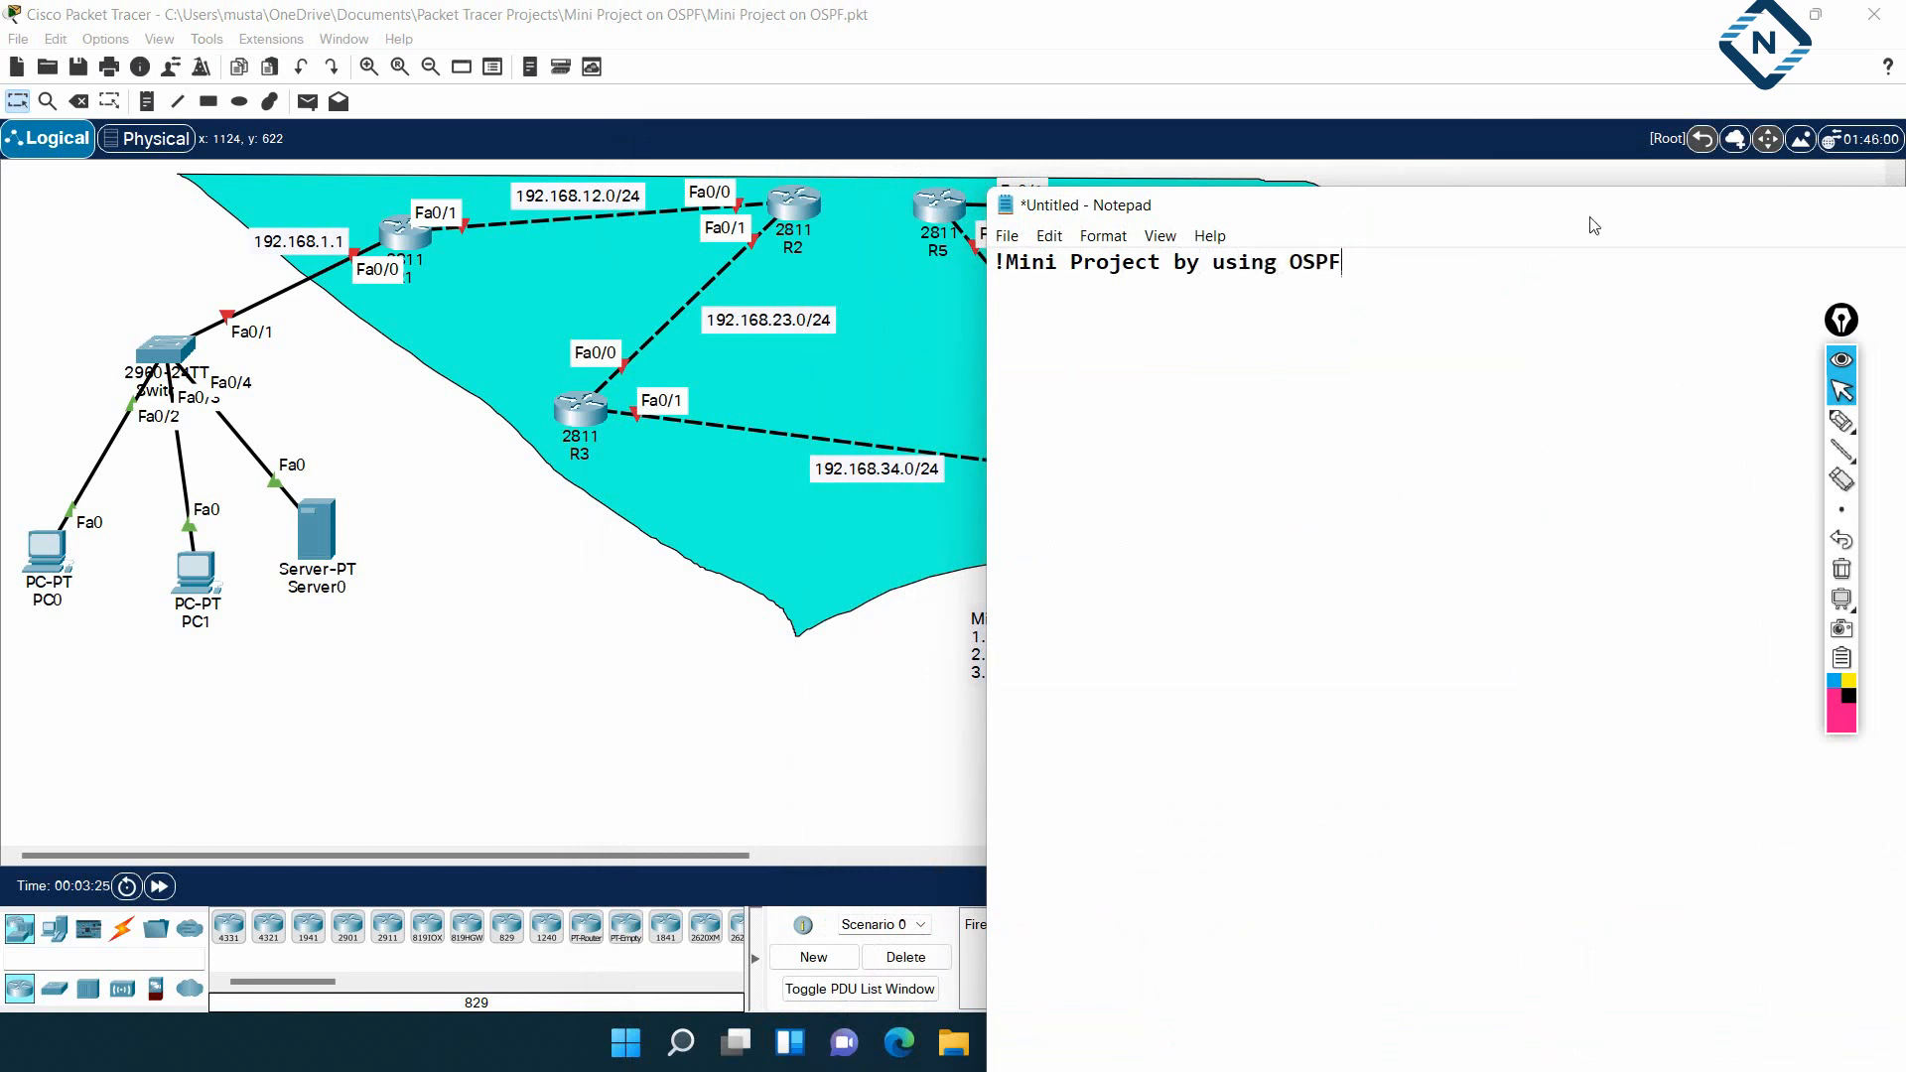
type(" Router")
key("BackSpace")
key("BackSpace")
type("ing Protocol:")
key("Return")
key("Return")
Add the section heading "!R1 Configuration:" below the title
type("!")
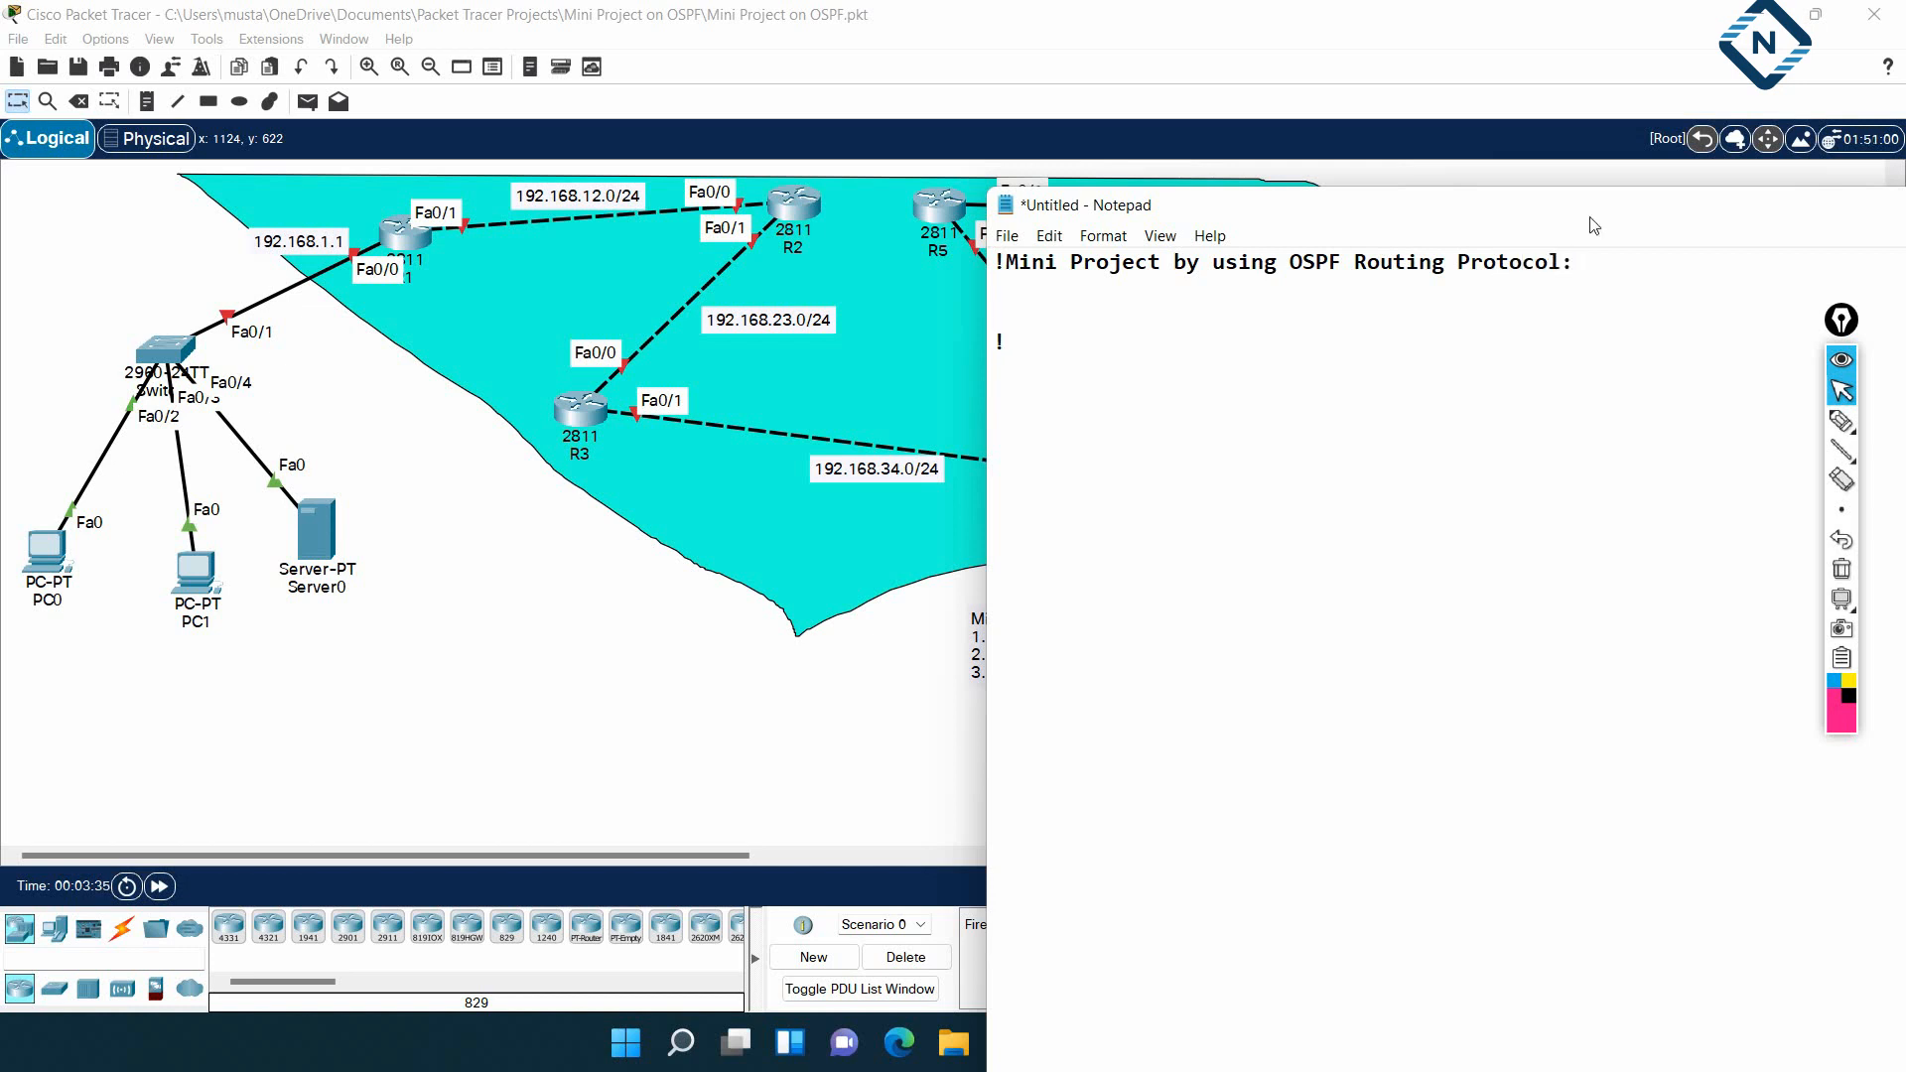
type("R1 Configuration:")
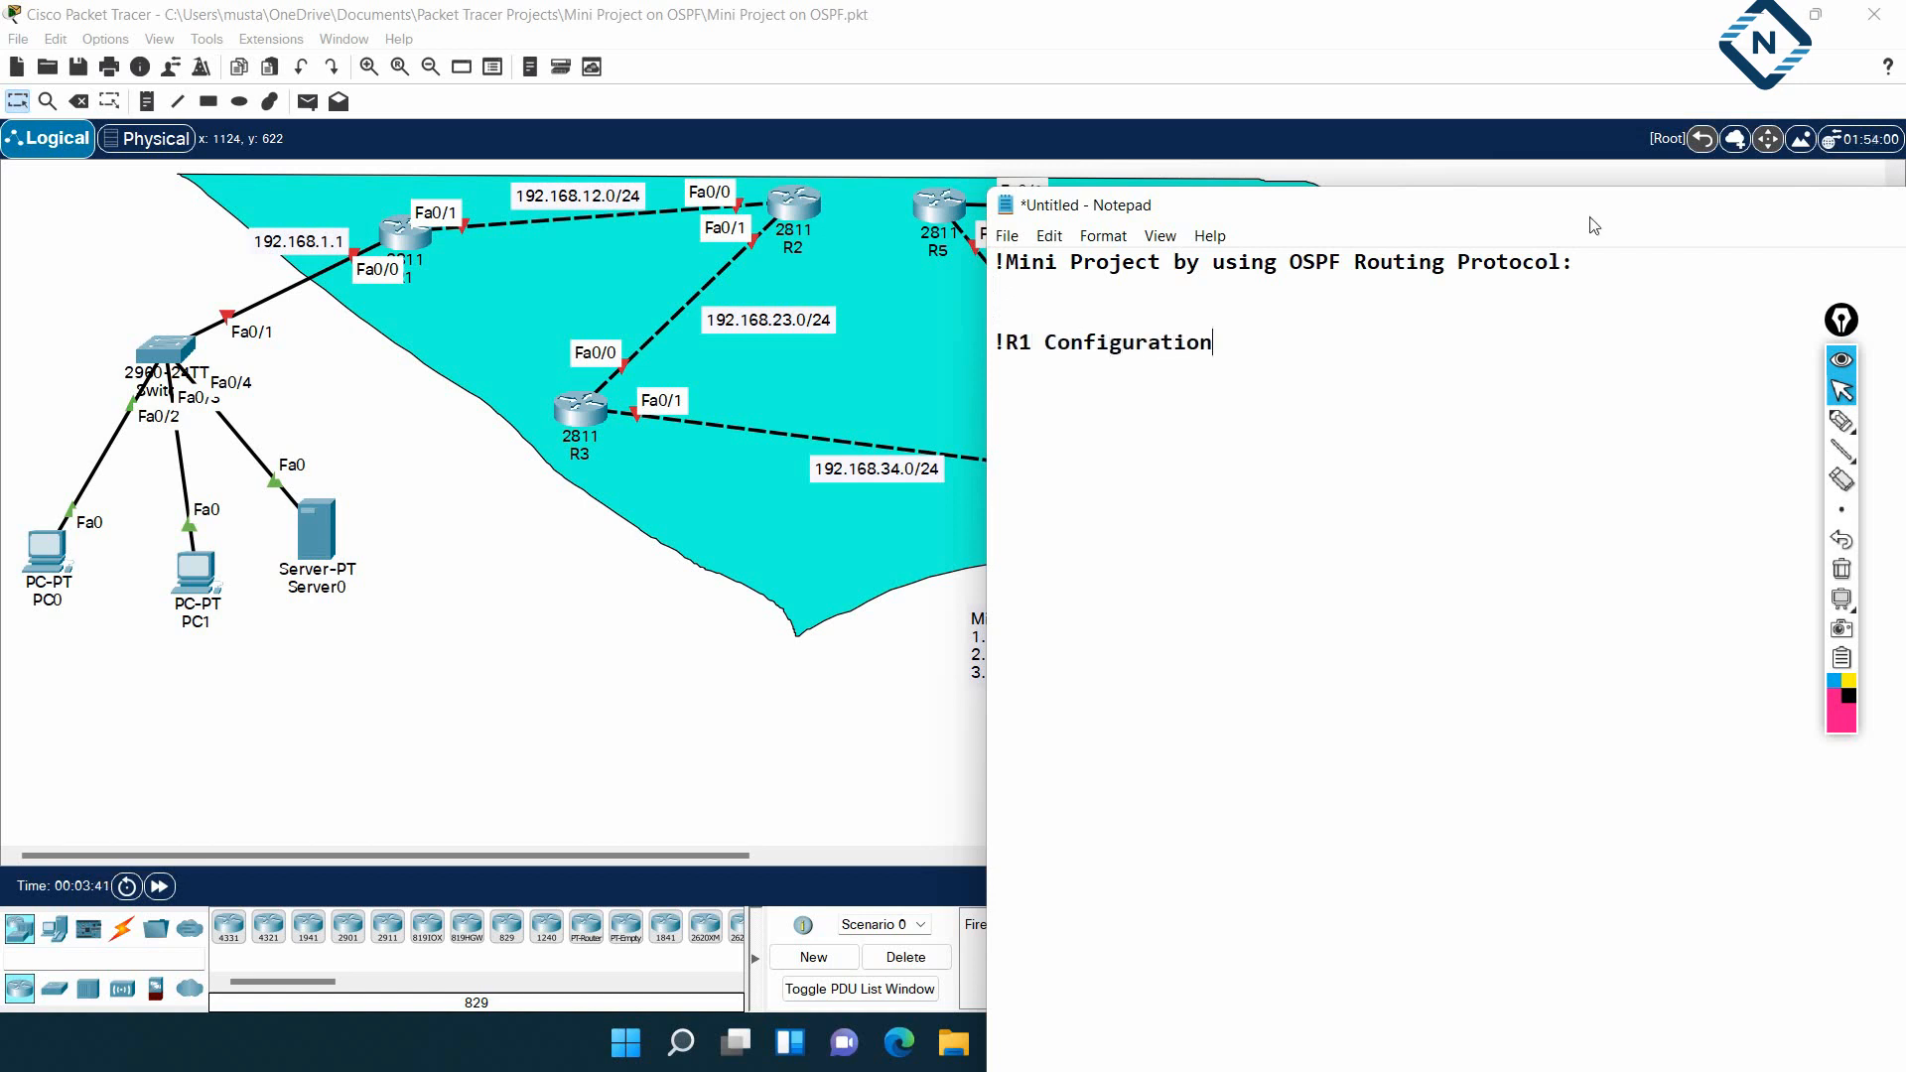
key("Return")
key("Return")
Enlarge the topology around the routers in Packet Tracer and shift router R1 slightly toward R2
left_click_drag(1359, 207, 1556, 224)
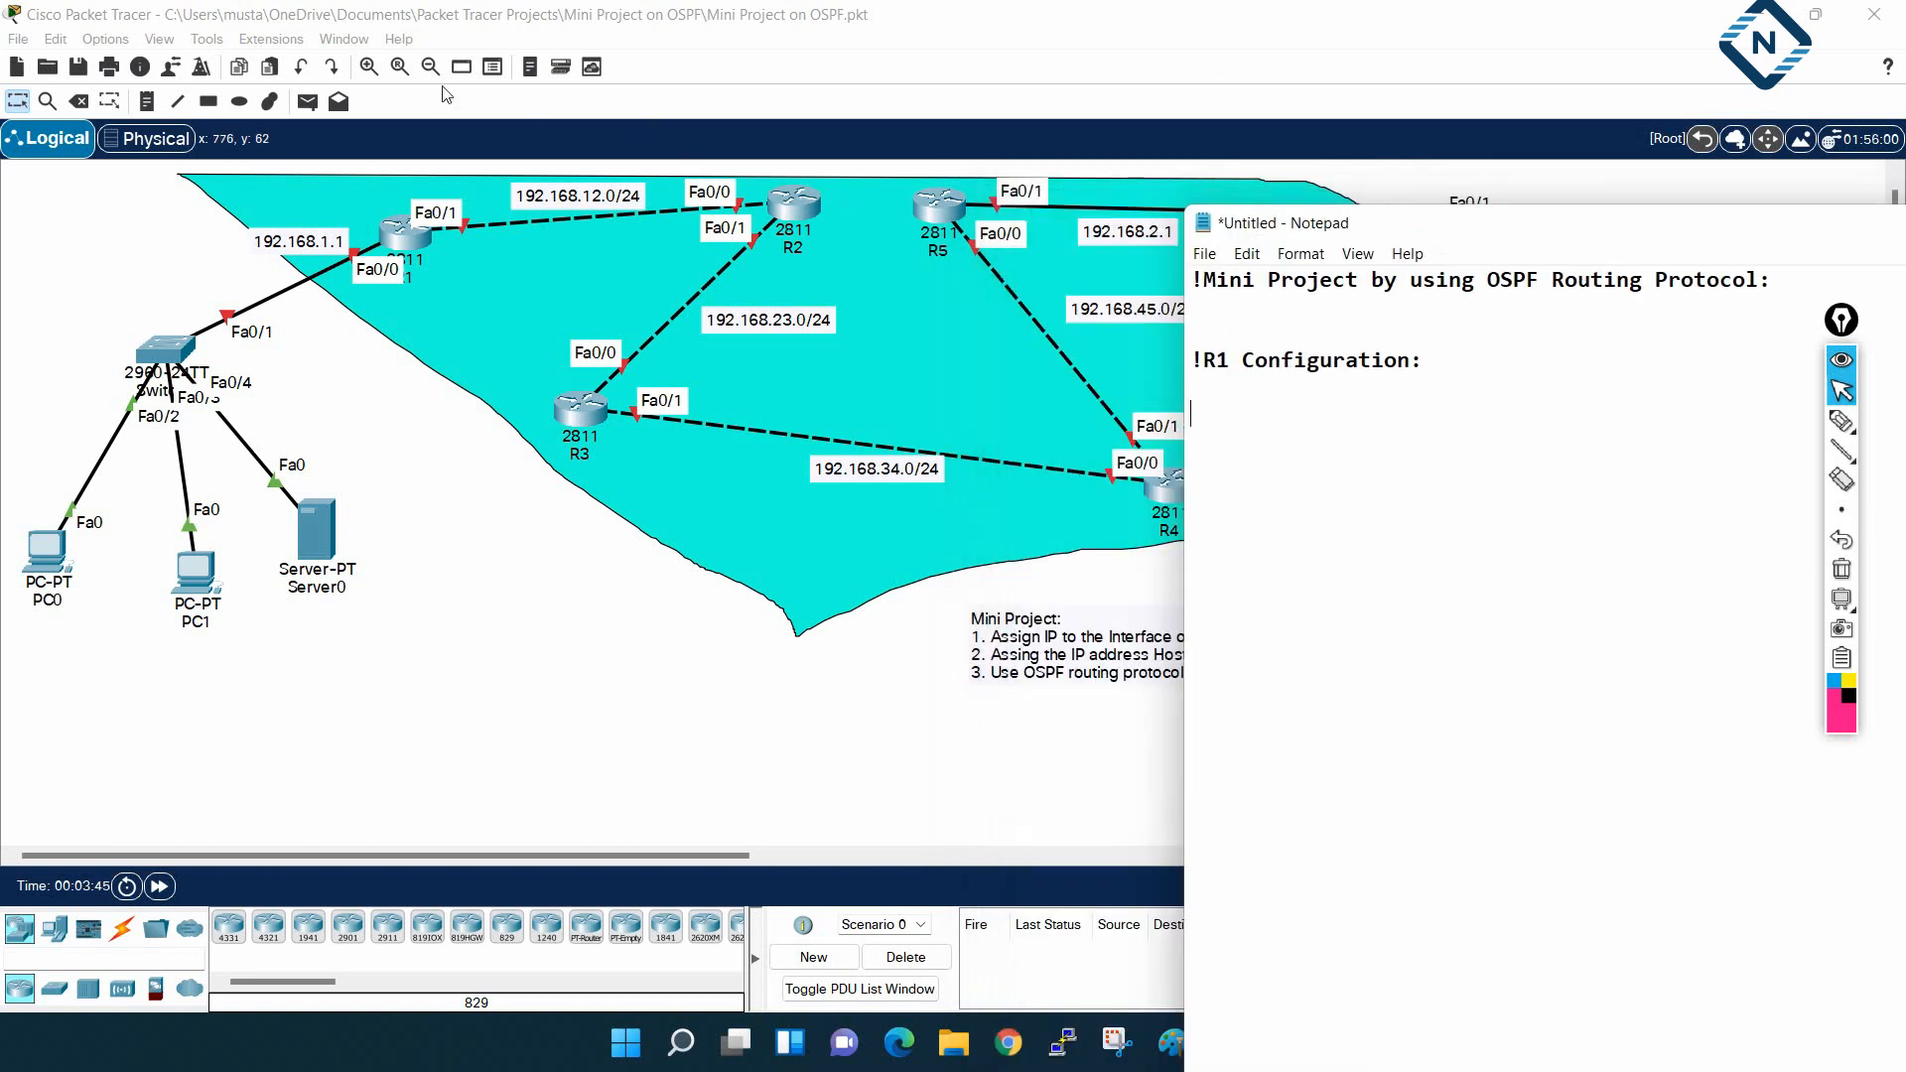
left_click(369, 67)
left_click(369, 66)
left_click(369, 66)
left_click(369, 67)
scroll(480, 207, "up", 3)
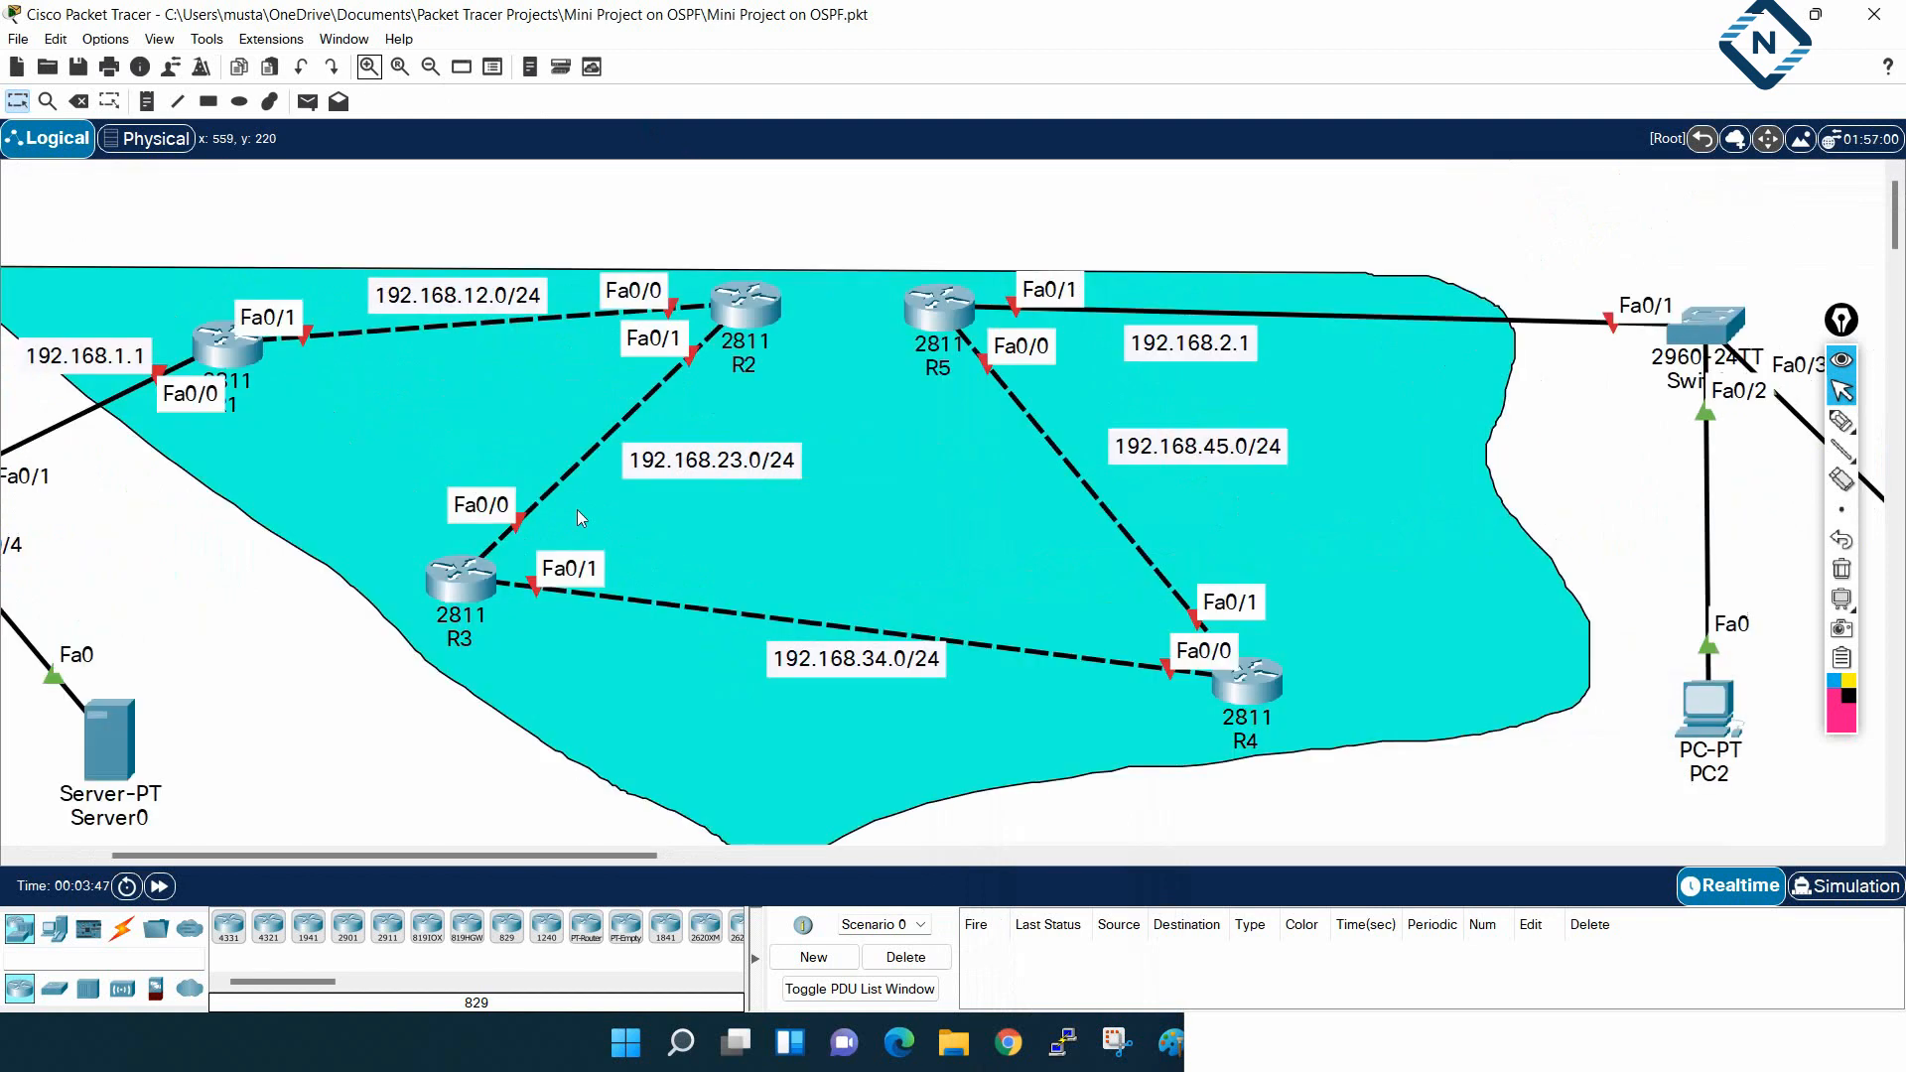
left_click_drag(404, 854, 346, 854)
left_click_drag(415, 335, 481, 332)
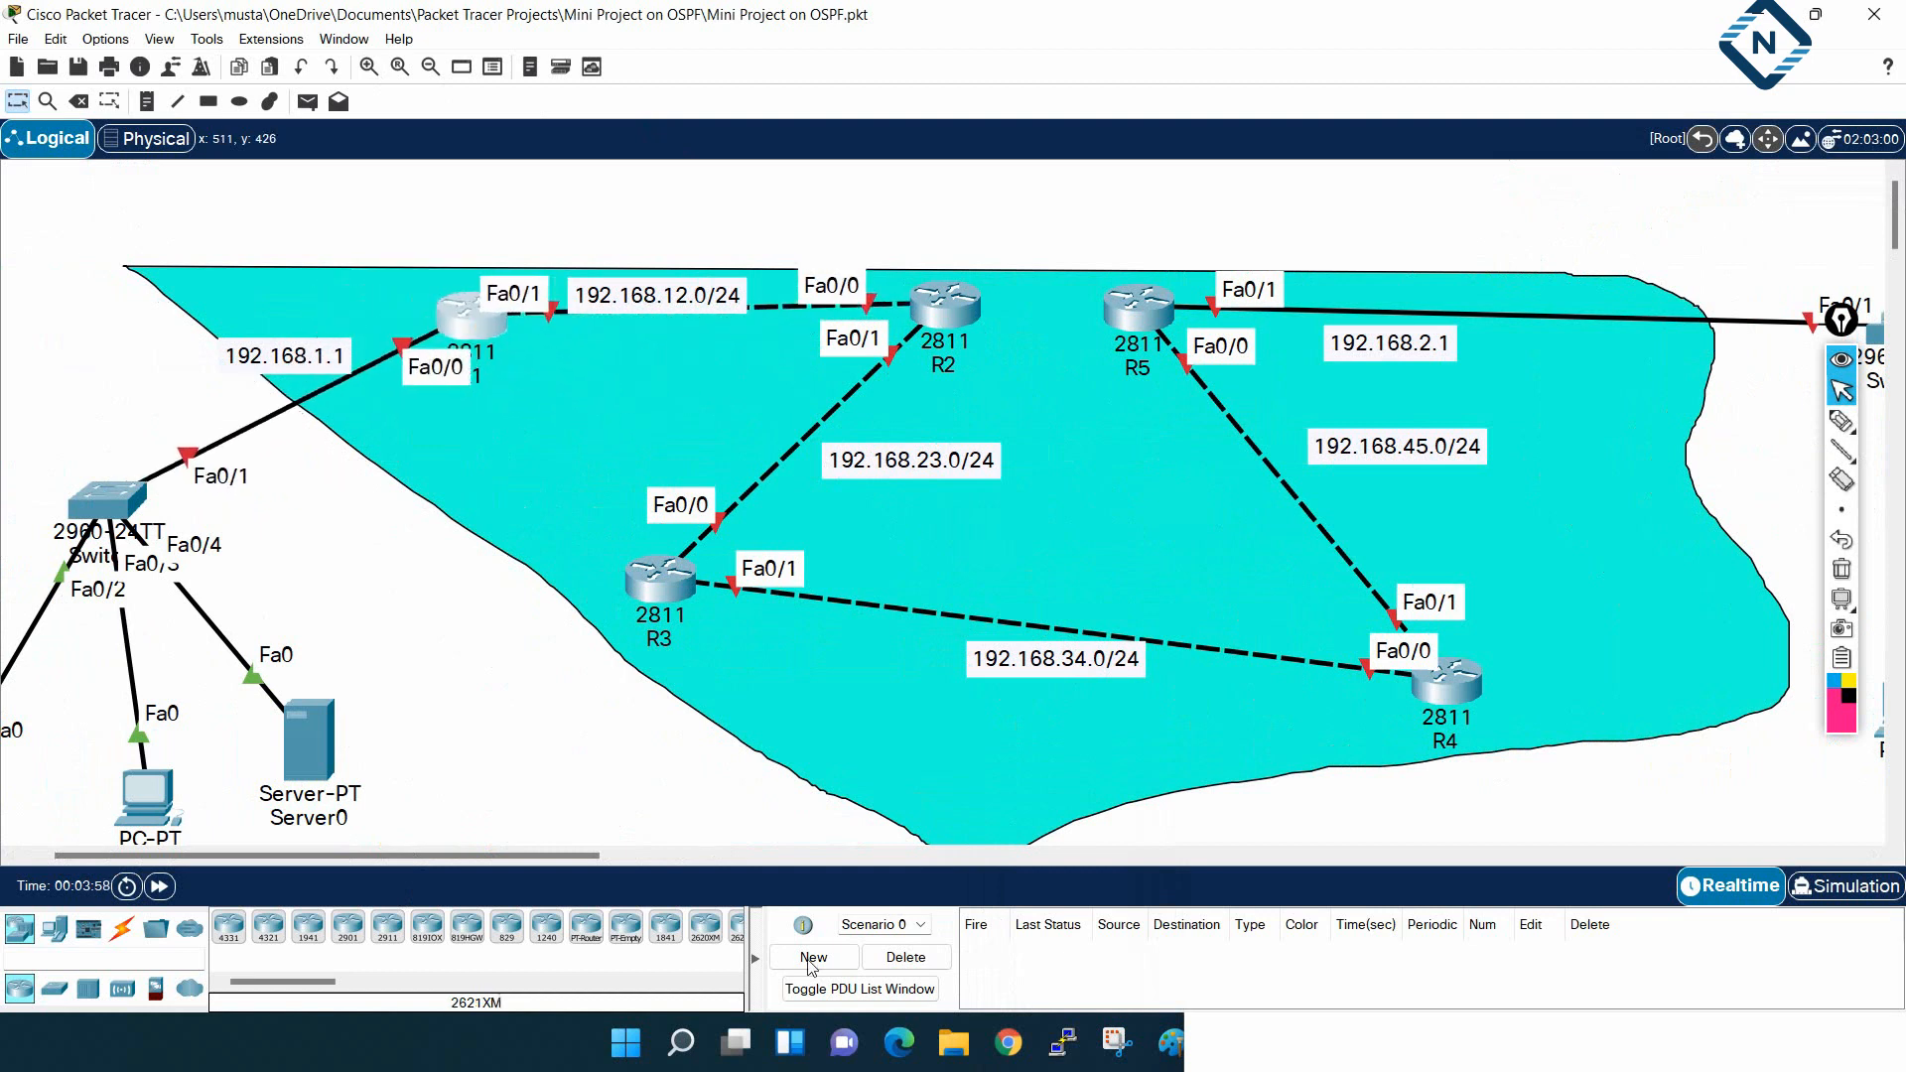
Back in Notepad, write the R1 commands "en", "config t" and "hostname R1" on separate lines
left_click(1383, 1038)
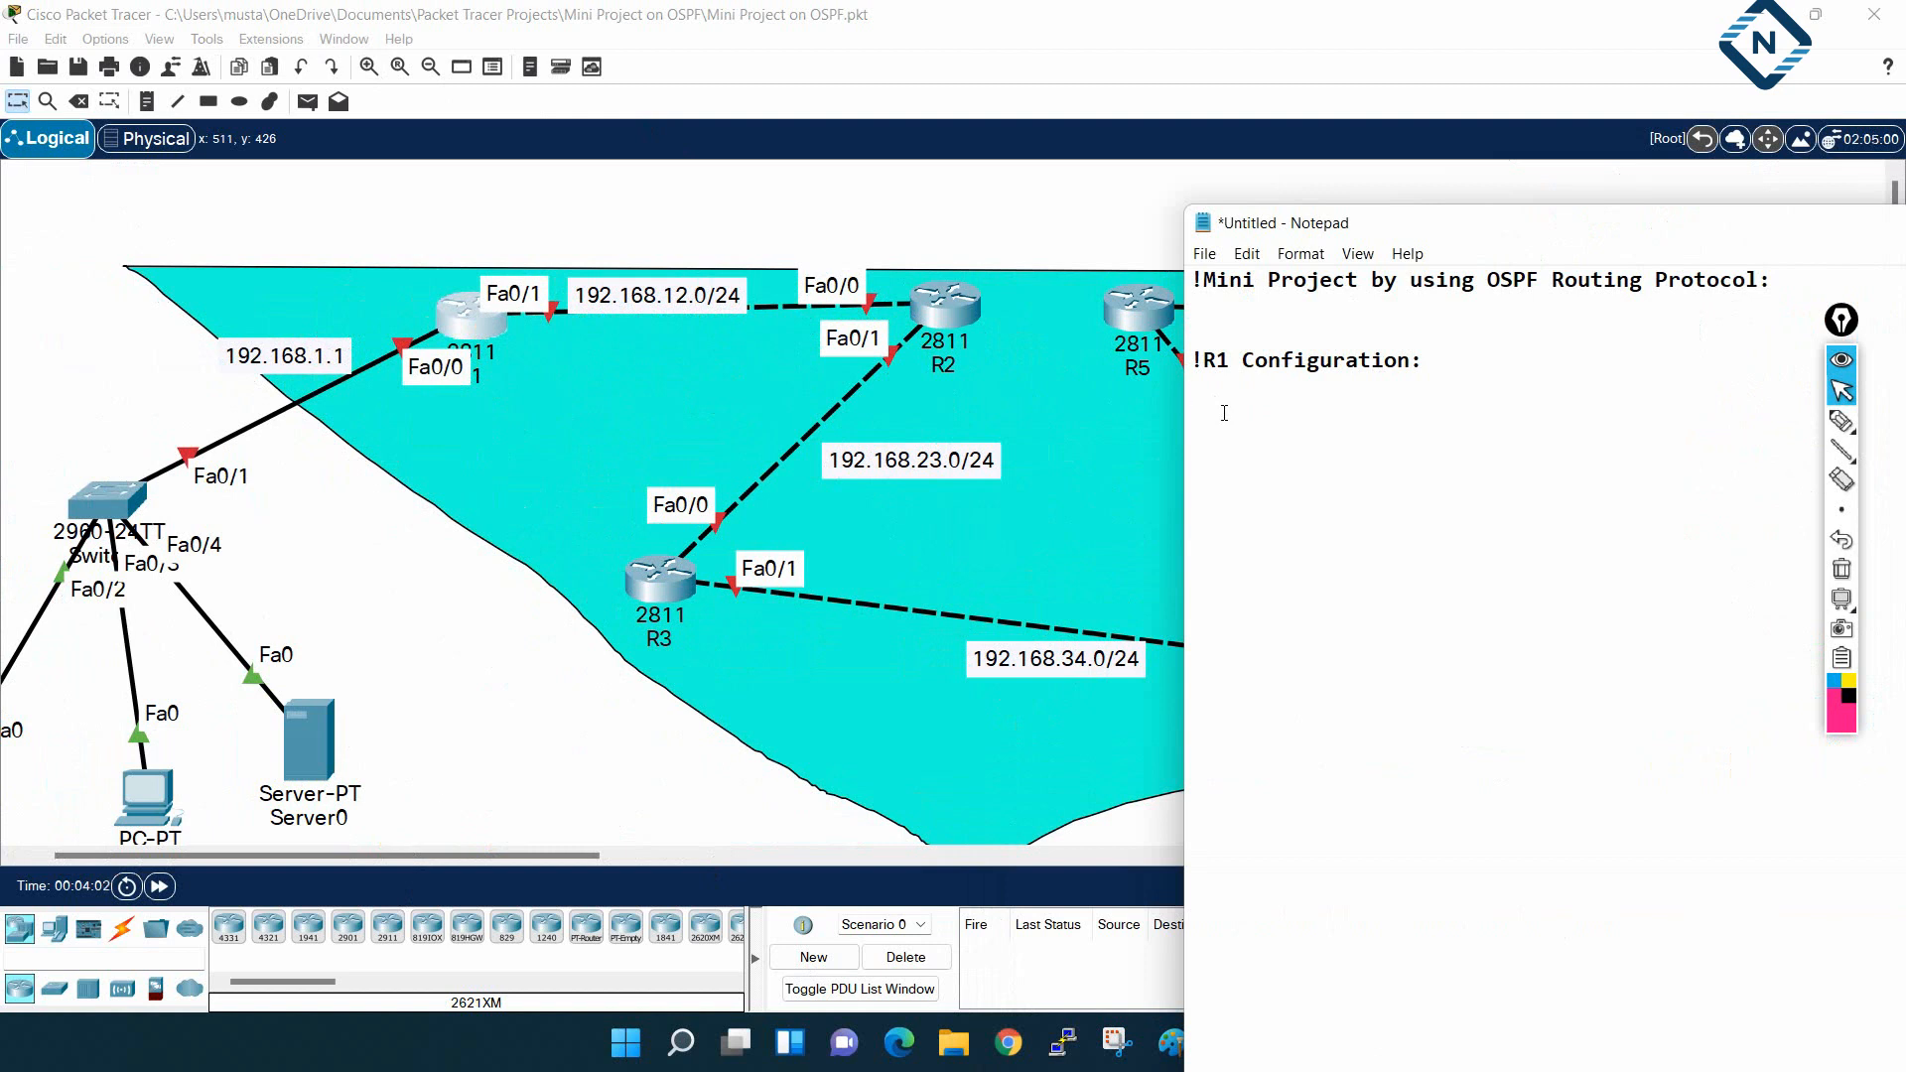
type("en")
key("Return")
type("config t ")
type("hostname ")
type("R")
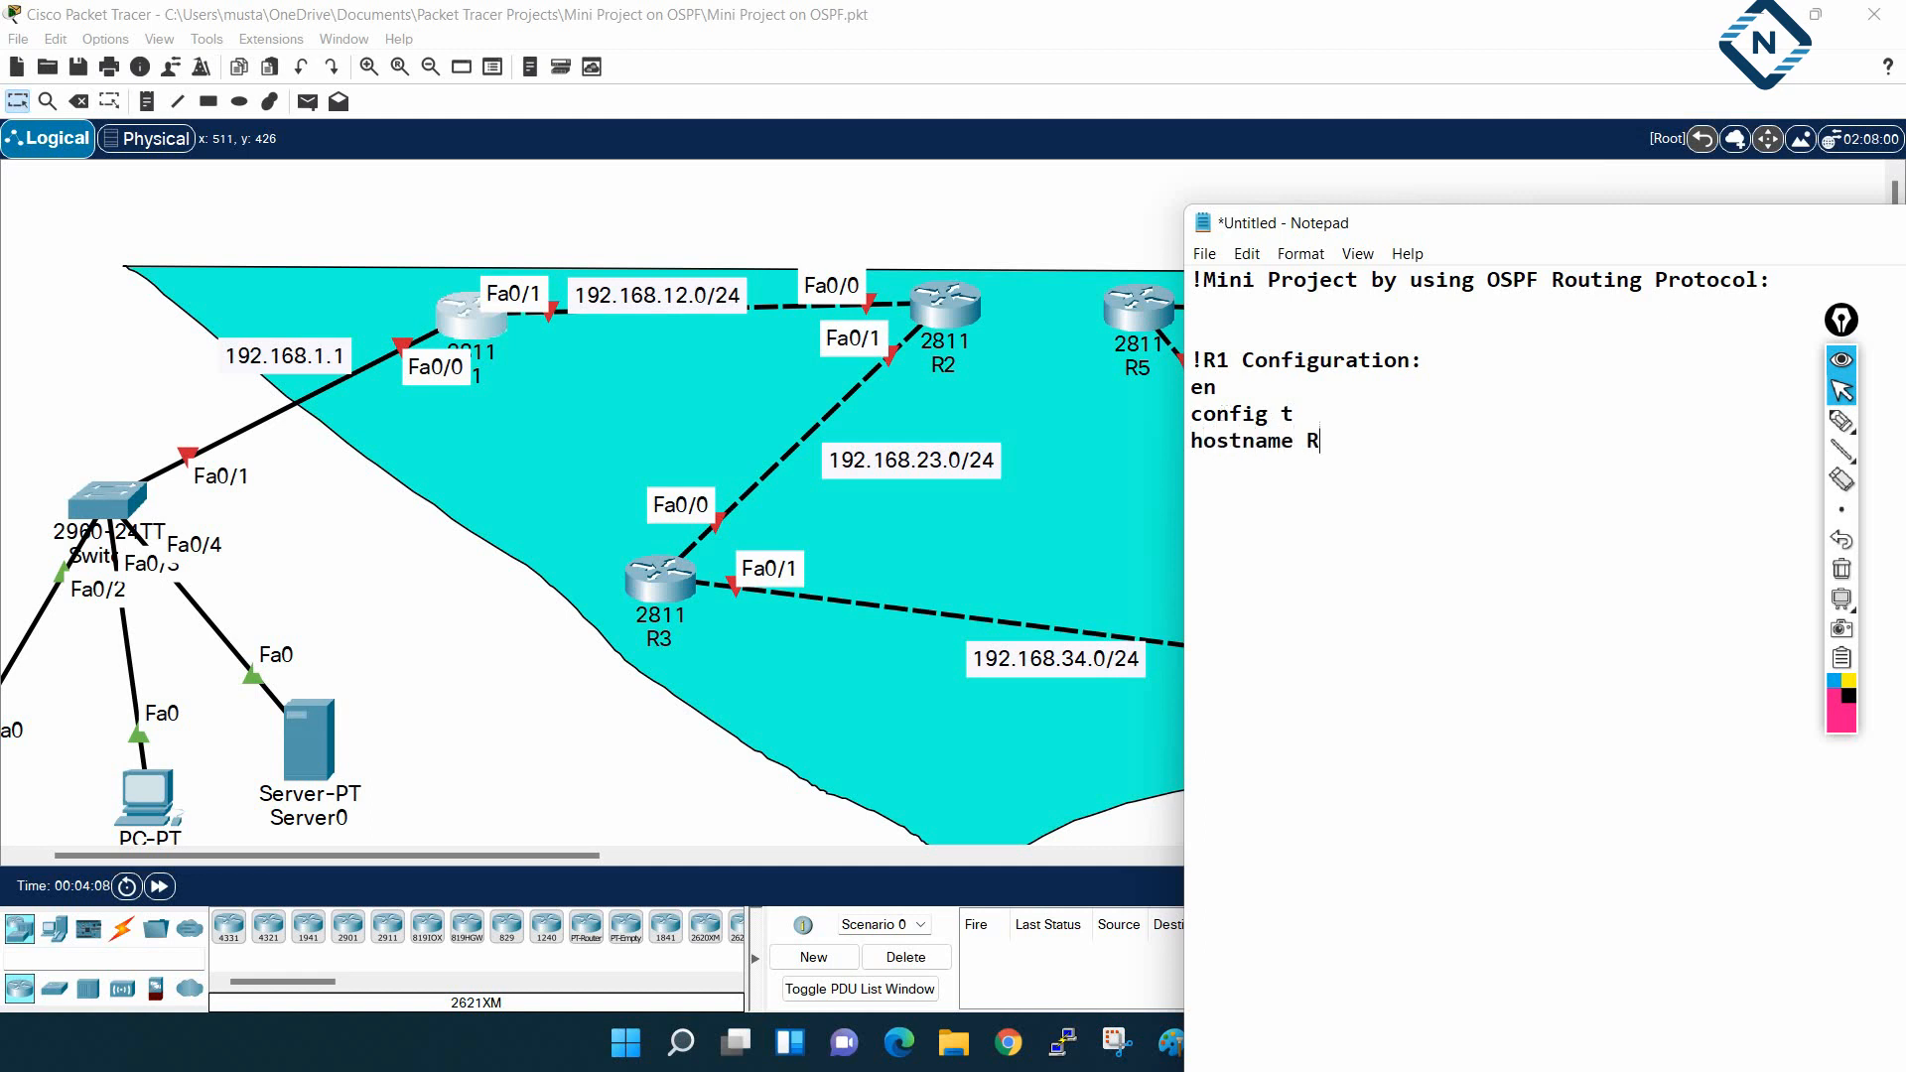
type("1")
key("Return")
key("Return")
Write R1's f0/0 interface block with "ip add 192.168.1.1 255.255.255.0" and "no sh"
type("int ")
type("f")
type("0/0 ")
type("ip add")
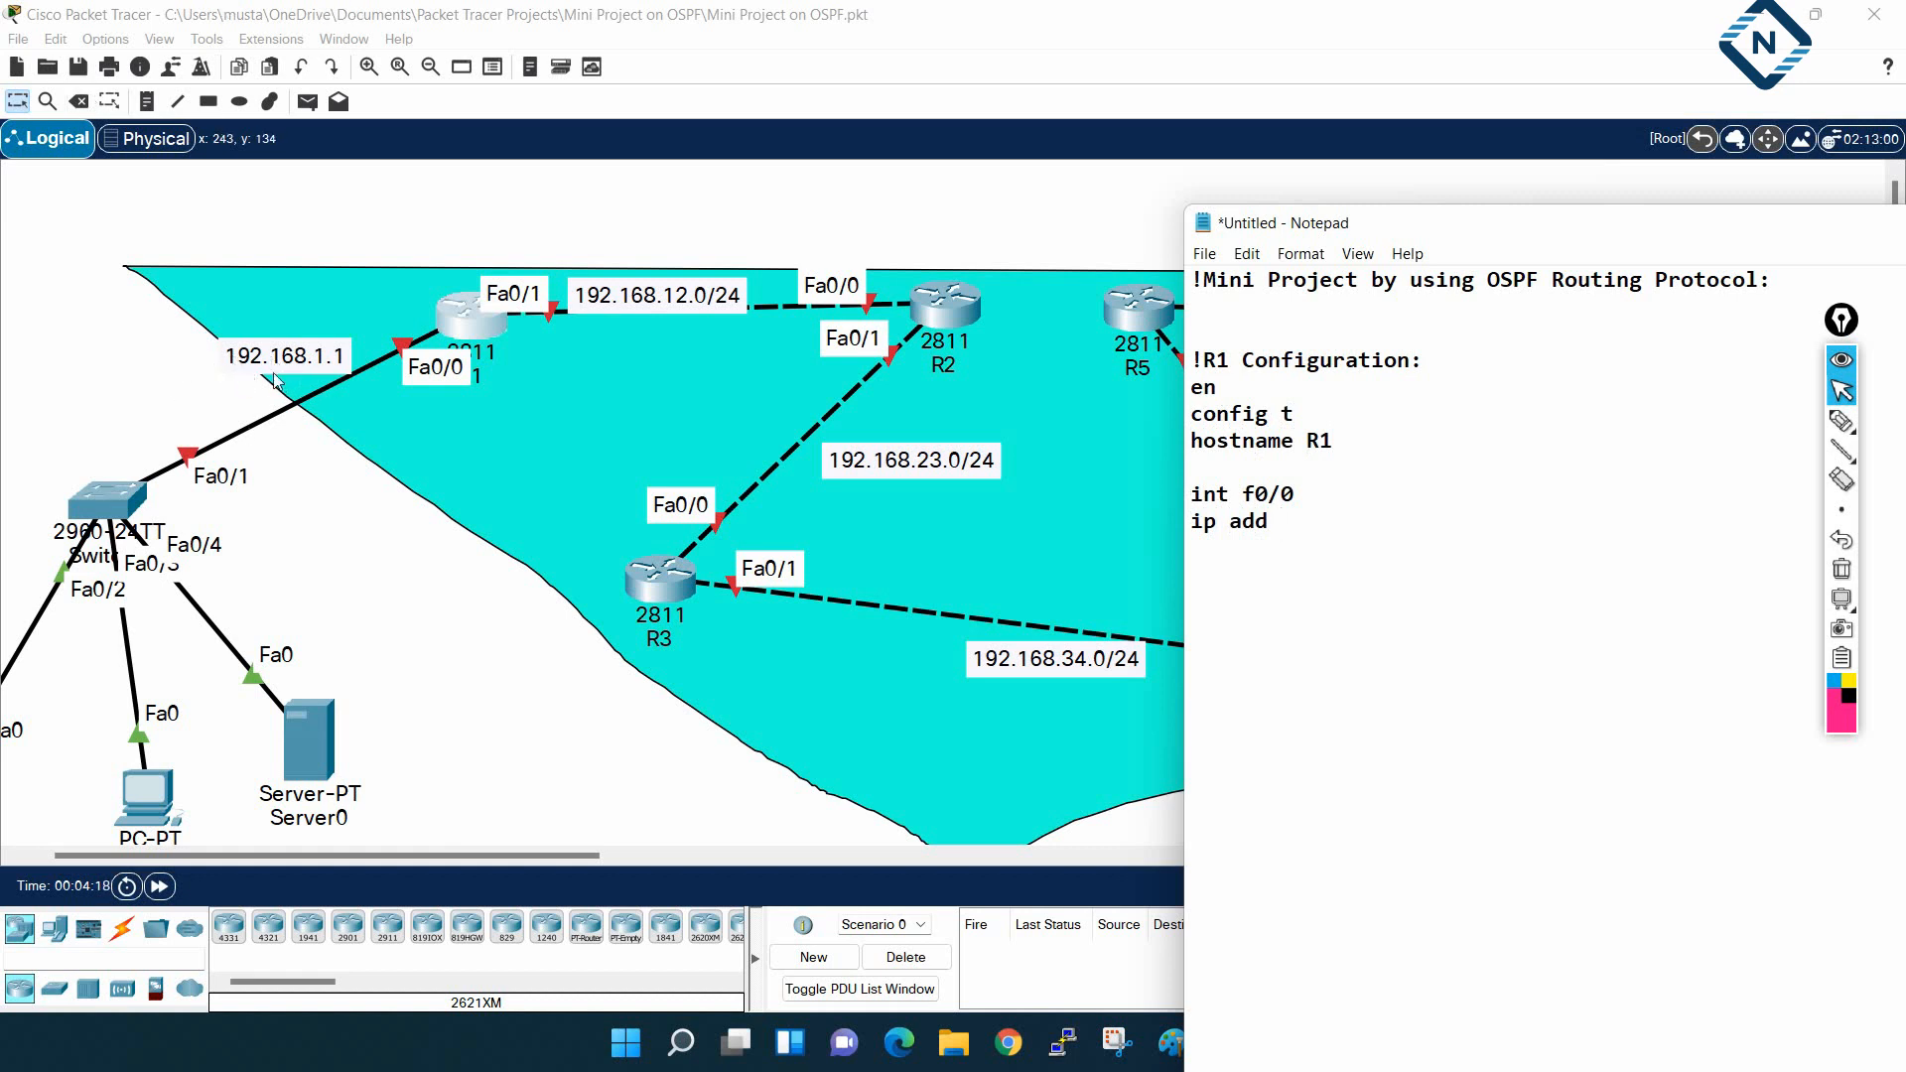
type("192.168.1.1 ")
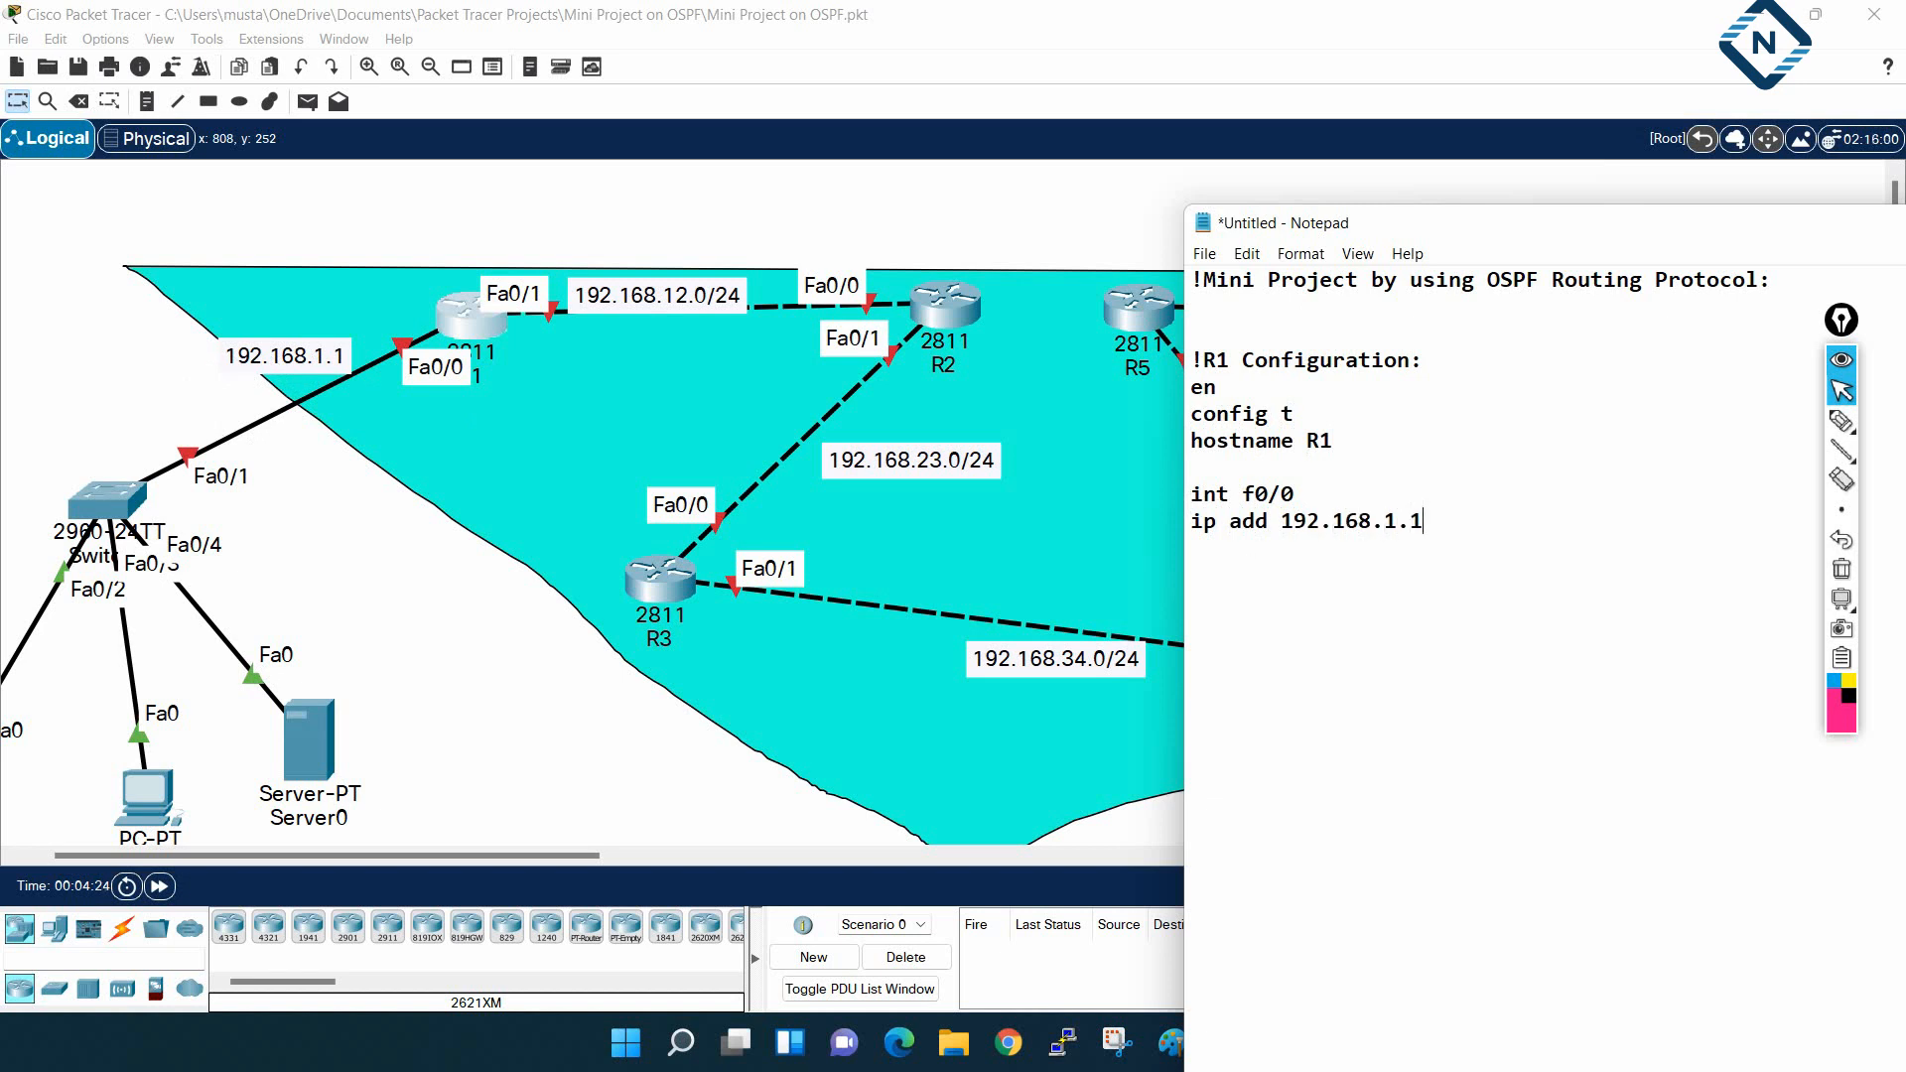
type("255.255.255.0")
key("Return")
type("no sh")
key("Return")
key("Return")
key("Return")
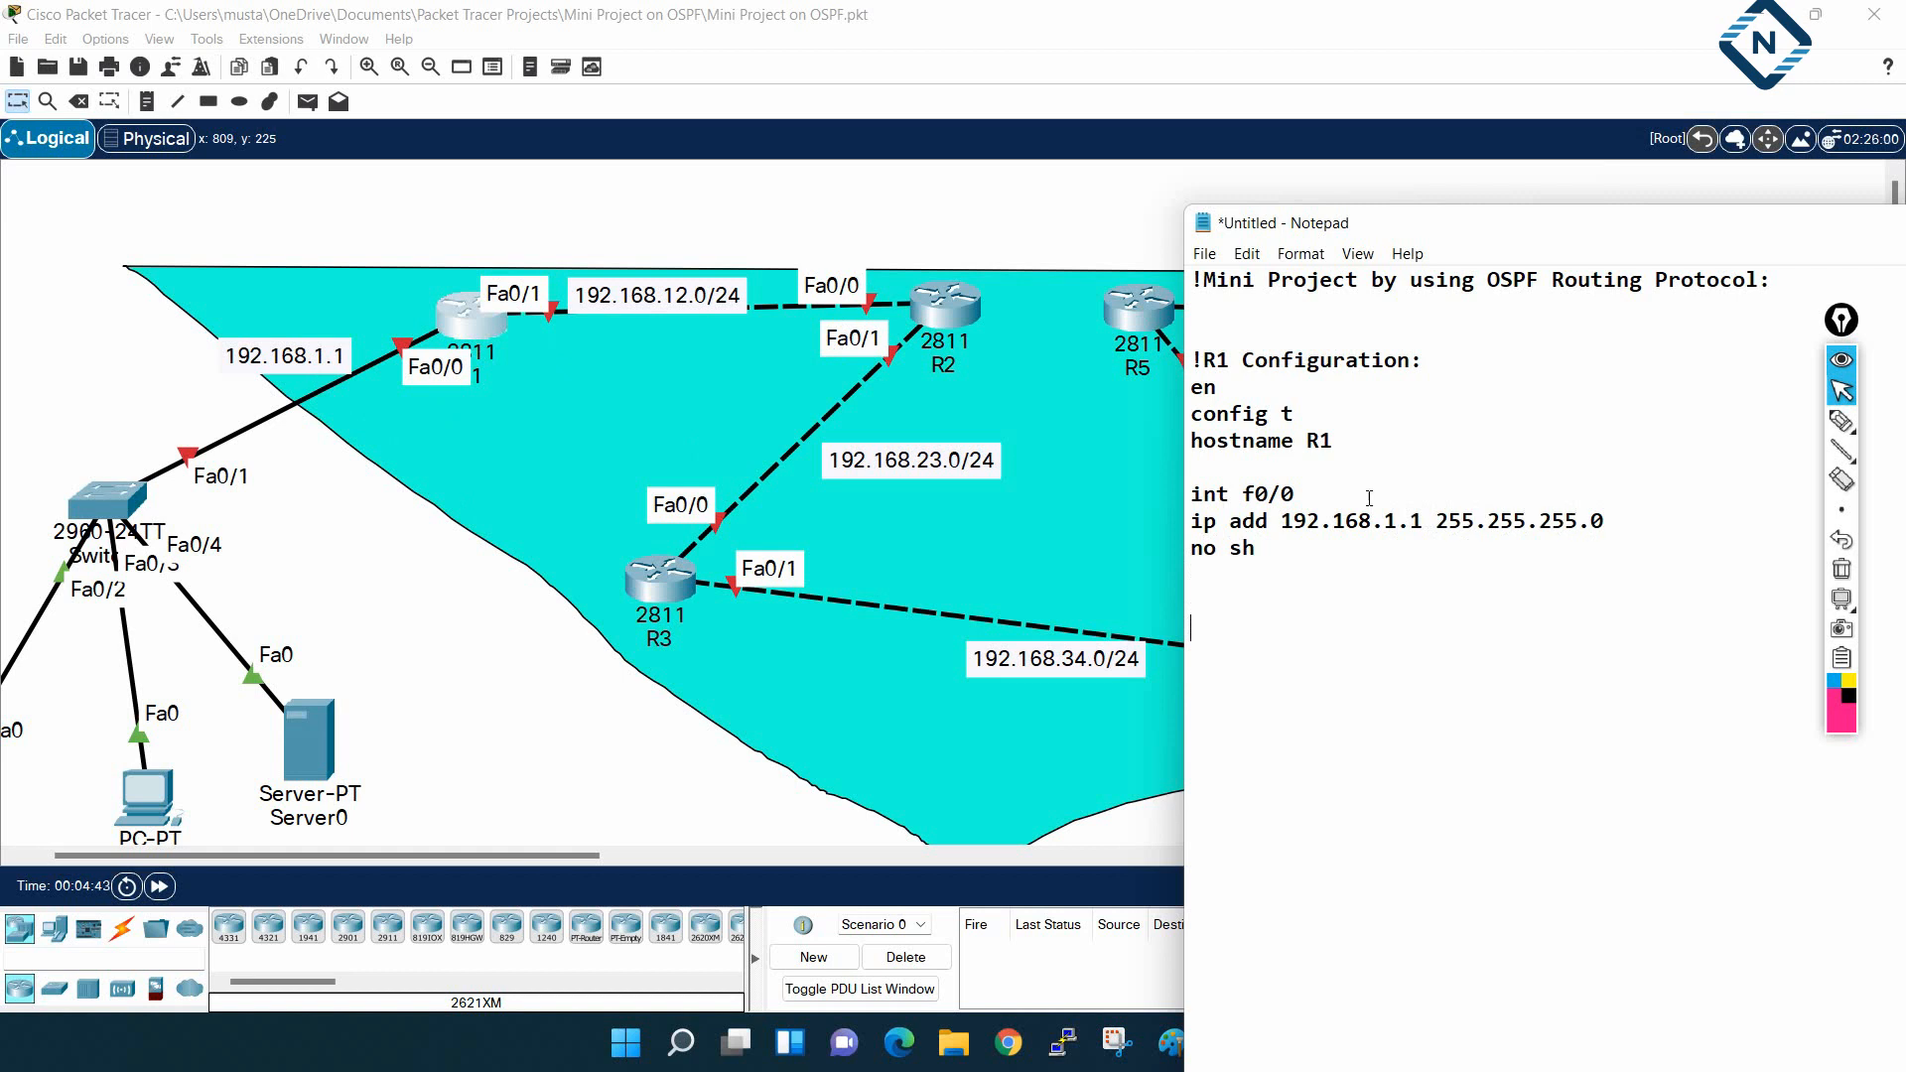
Add R1's f0/1 interface block with "ip add 192.168.12.1 255.255.255.0" and "no sh"
left_click_drag(1608, 520, 1302, 518)
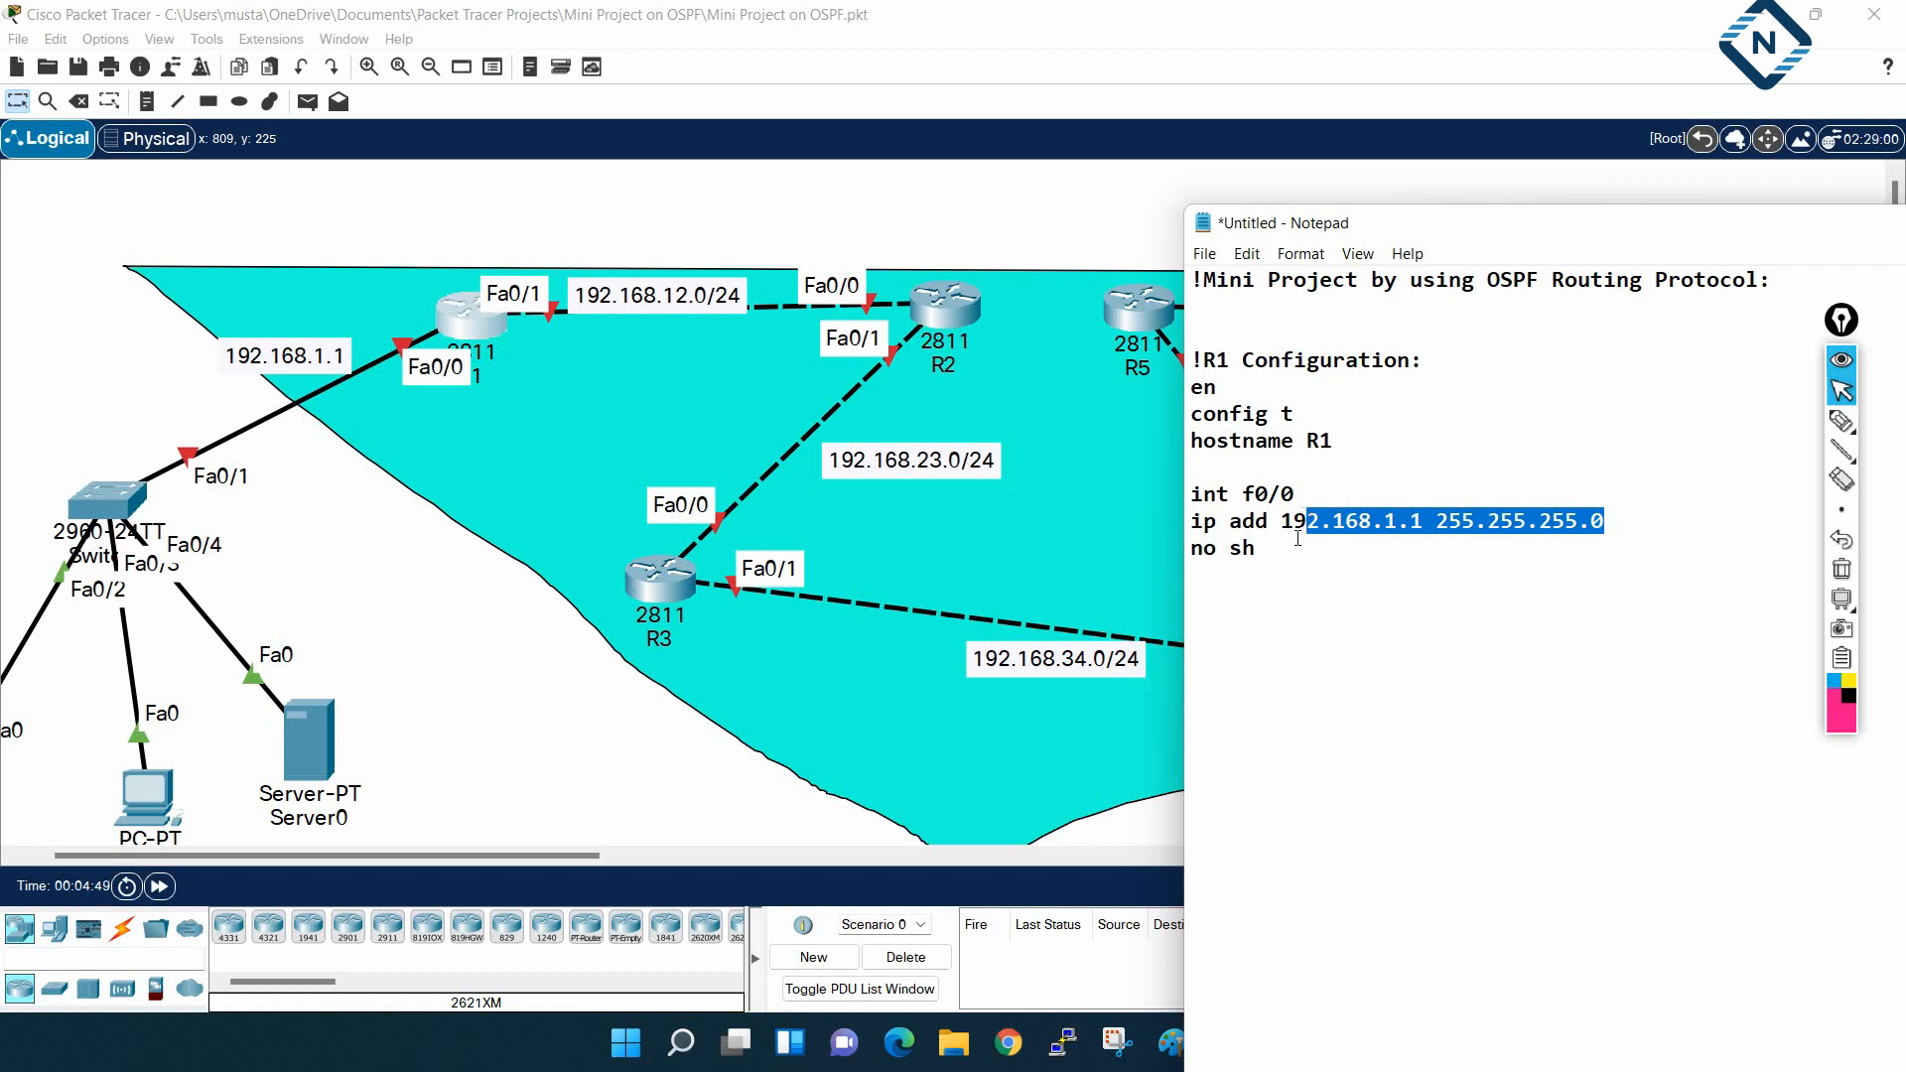
left_click(1301, 547)
key("Return")
key("Return")
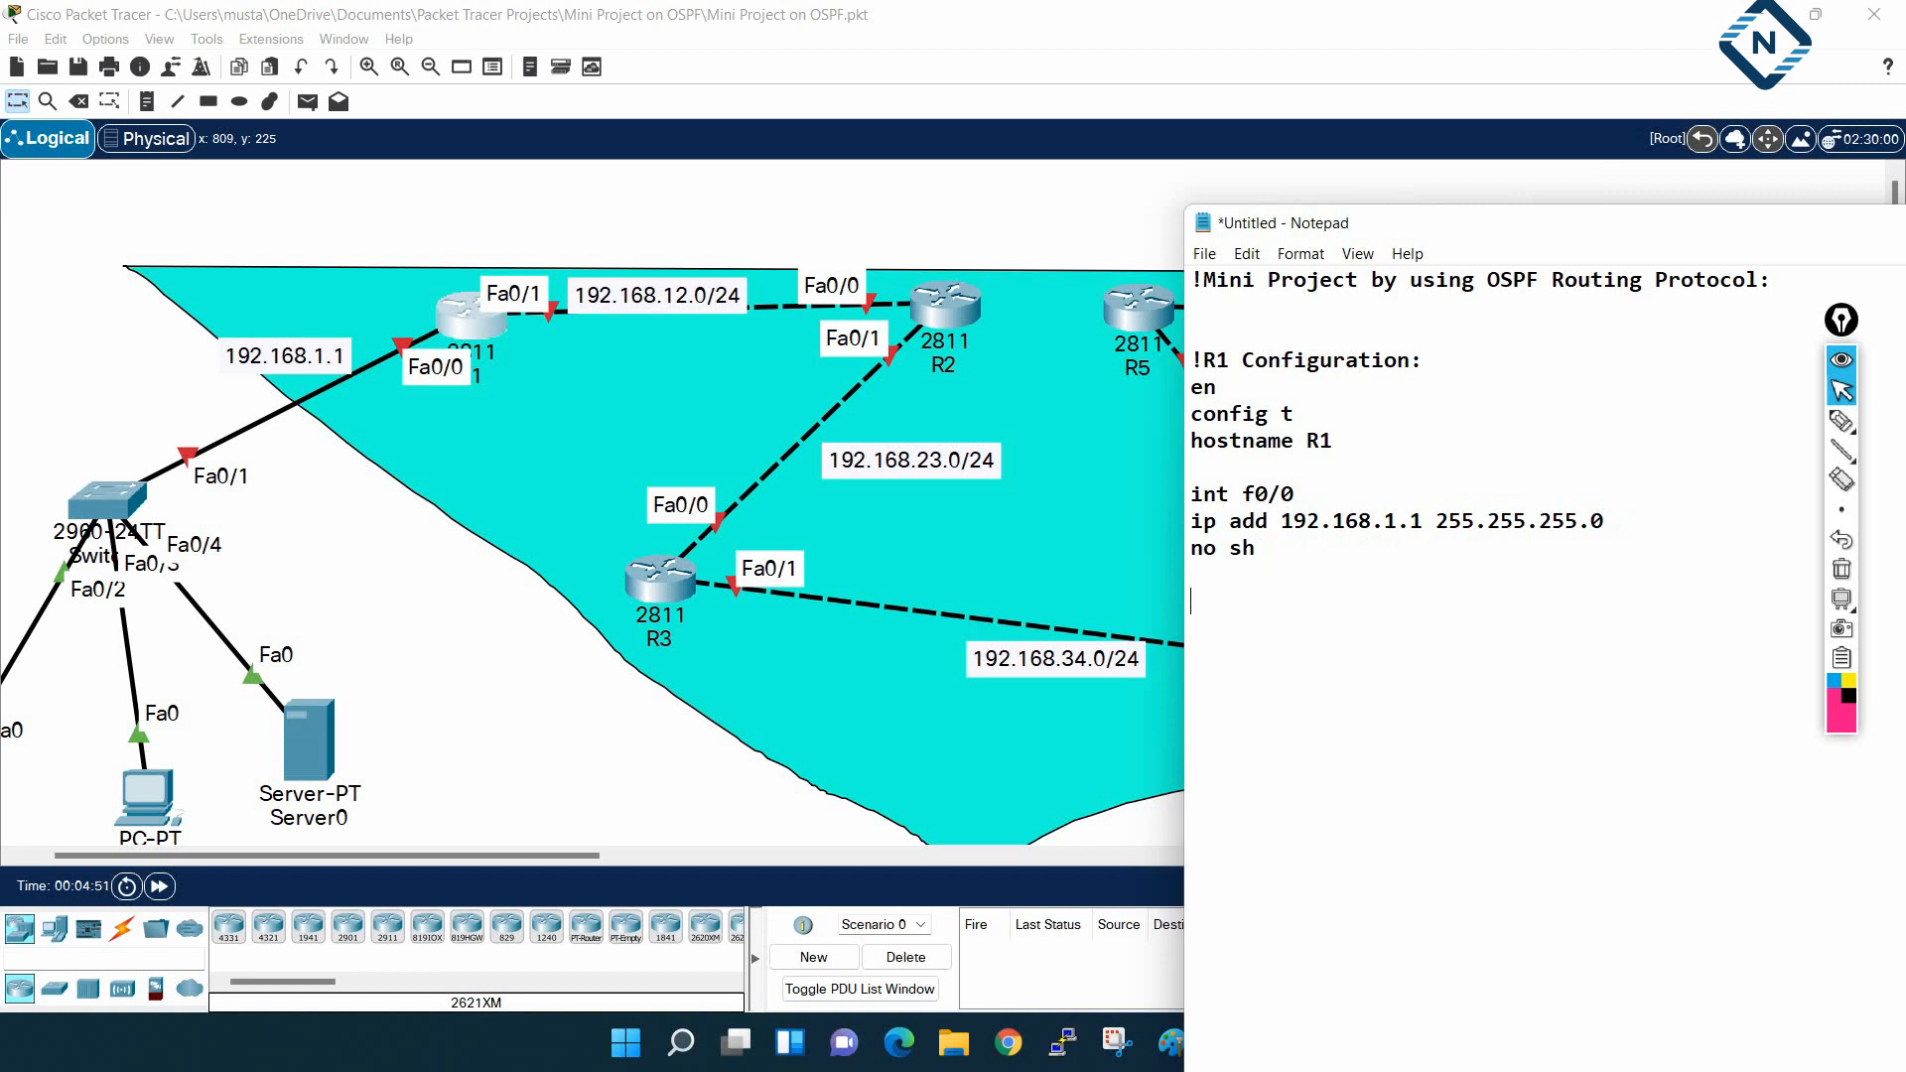
type("int f")
type("0/1 ")
type("ip add ")
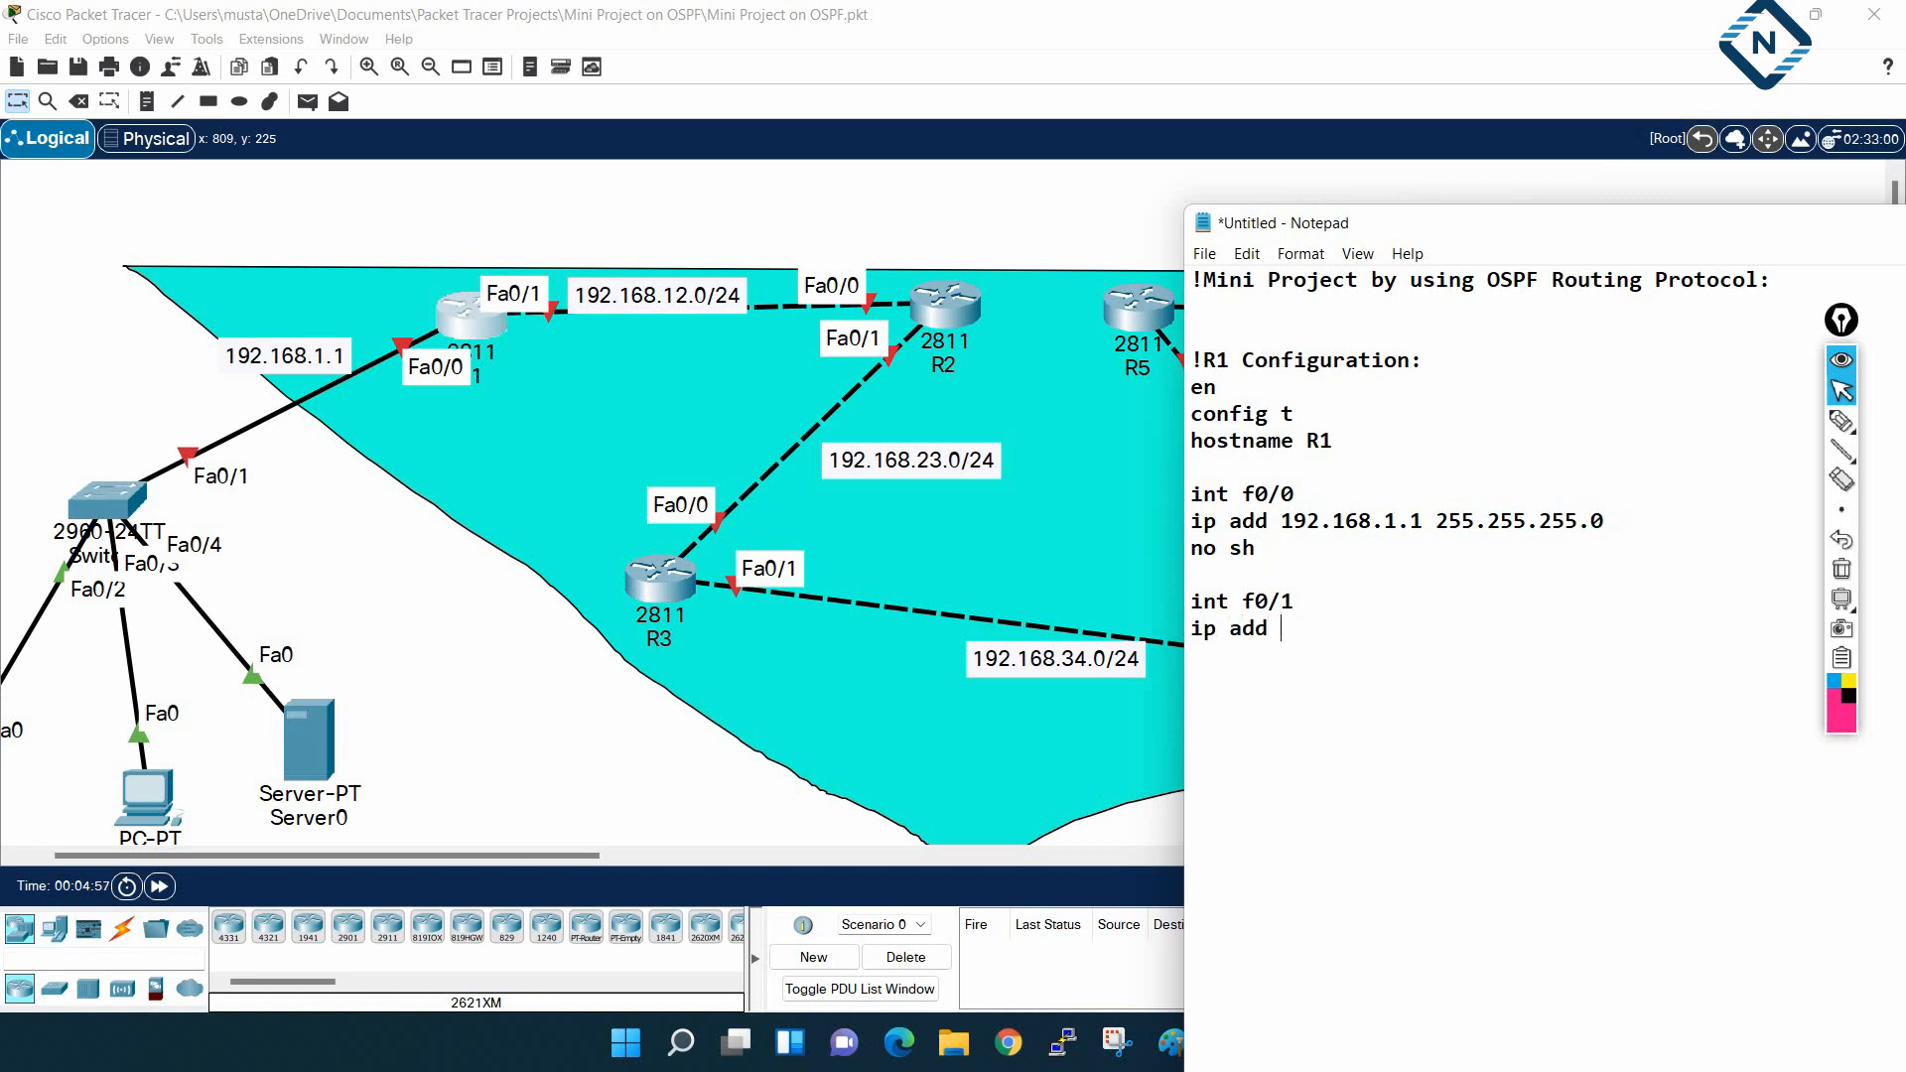
type("192.168")
type(".12.1")
type(" 255.255")
type(".255.0 ")
type("no sh")
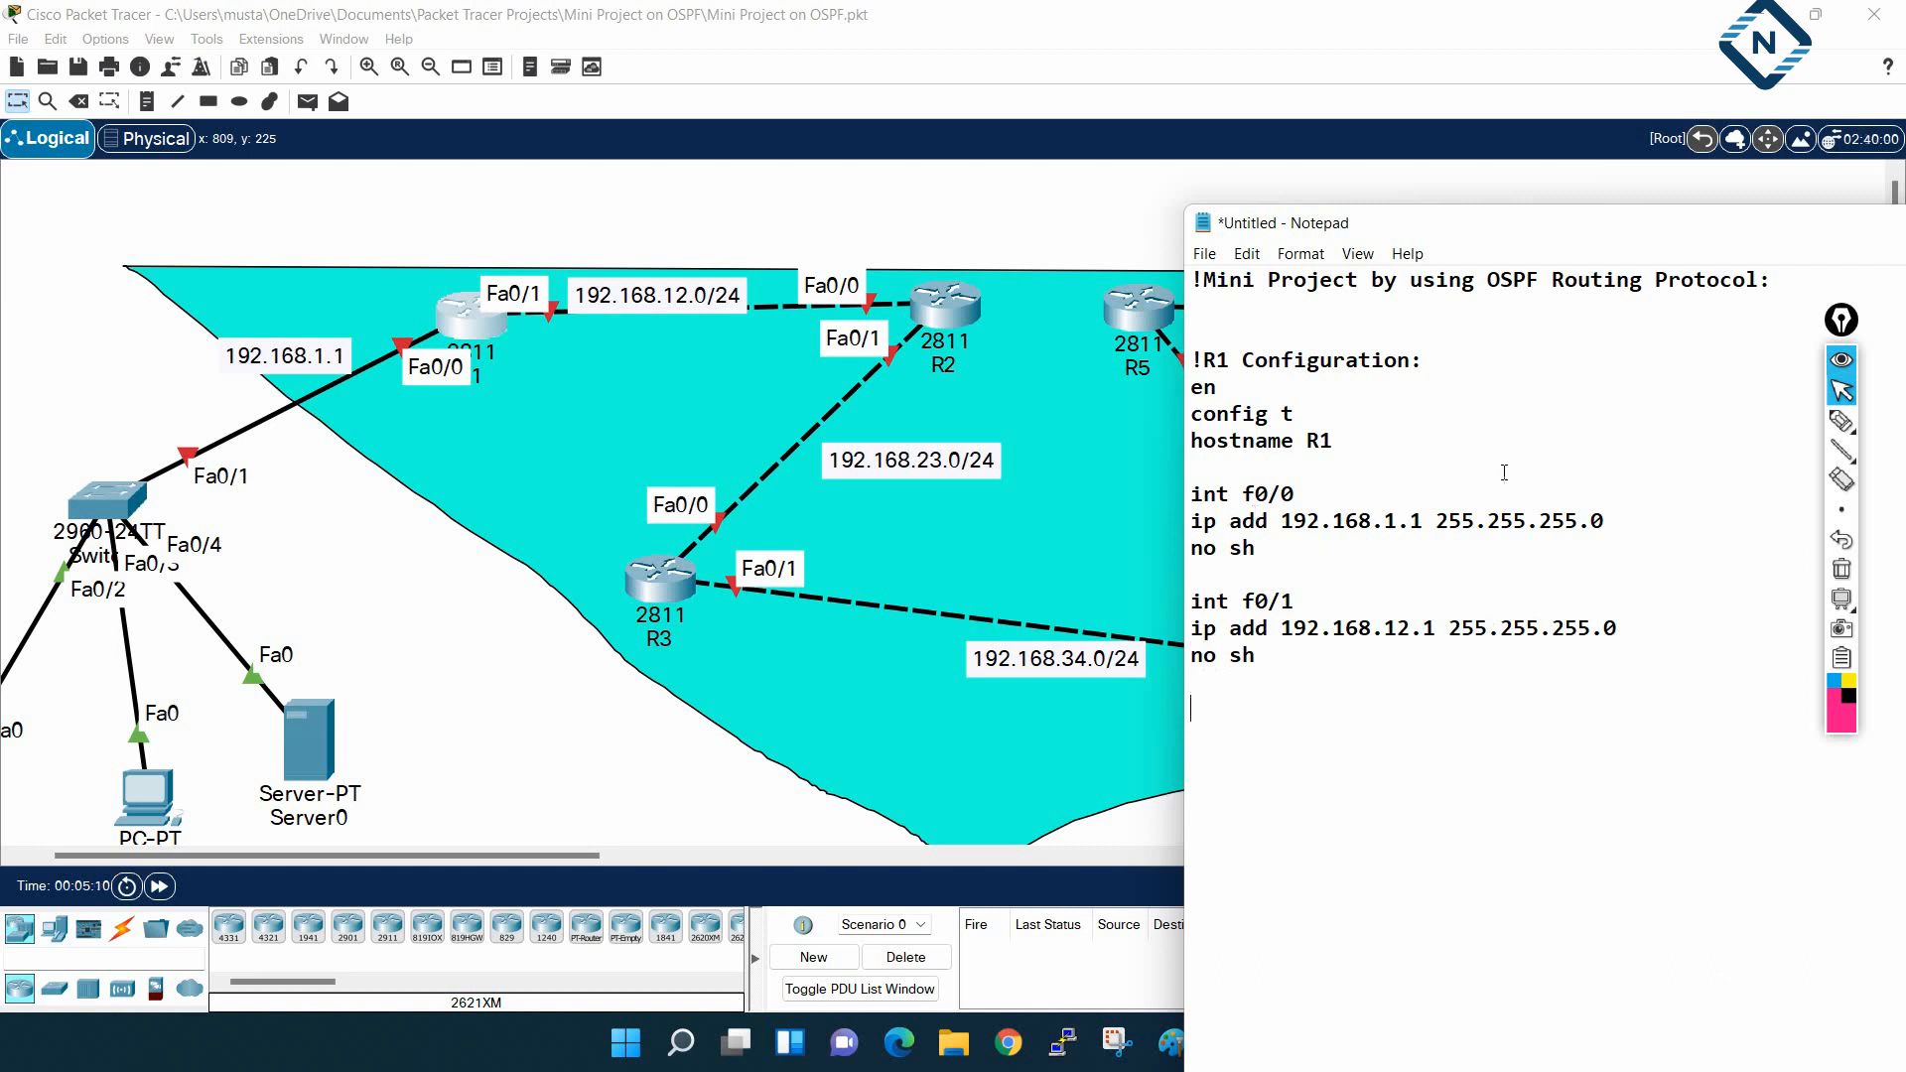
Mark R1's Fa0/0 and Fa0/1 interfaces and their networks with the screen pen and clear the marks
left_click(1841, 421)
mouse_move(665, 259)
left_mouse_down()
mouse_move(576, 259)
mouse_move(736, 316)
mouse_move(526, 240)
mouse_move(504, 309)
mouse_move(531, 306)
left_mouse_up()
left_click_drag(1248, 619, 1301, 608)
left_click_drag(1241, 513, 1292, 507)
mouse_move(483, 373)
left_mouse_down()
mouse_move(402, 417)
mouse_move(476, 347)
left_mouse_up()
left_click_drag(311, 373, 357, 368)
left_click_drag(662, 314, 708, 309)
mouse_move(502, 367)
left_mouse_down()
mouse_move(501, 345)
mouse_move(519, 365)
left_mouse_up()
left_click_drag(523, 349, 526, 364)
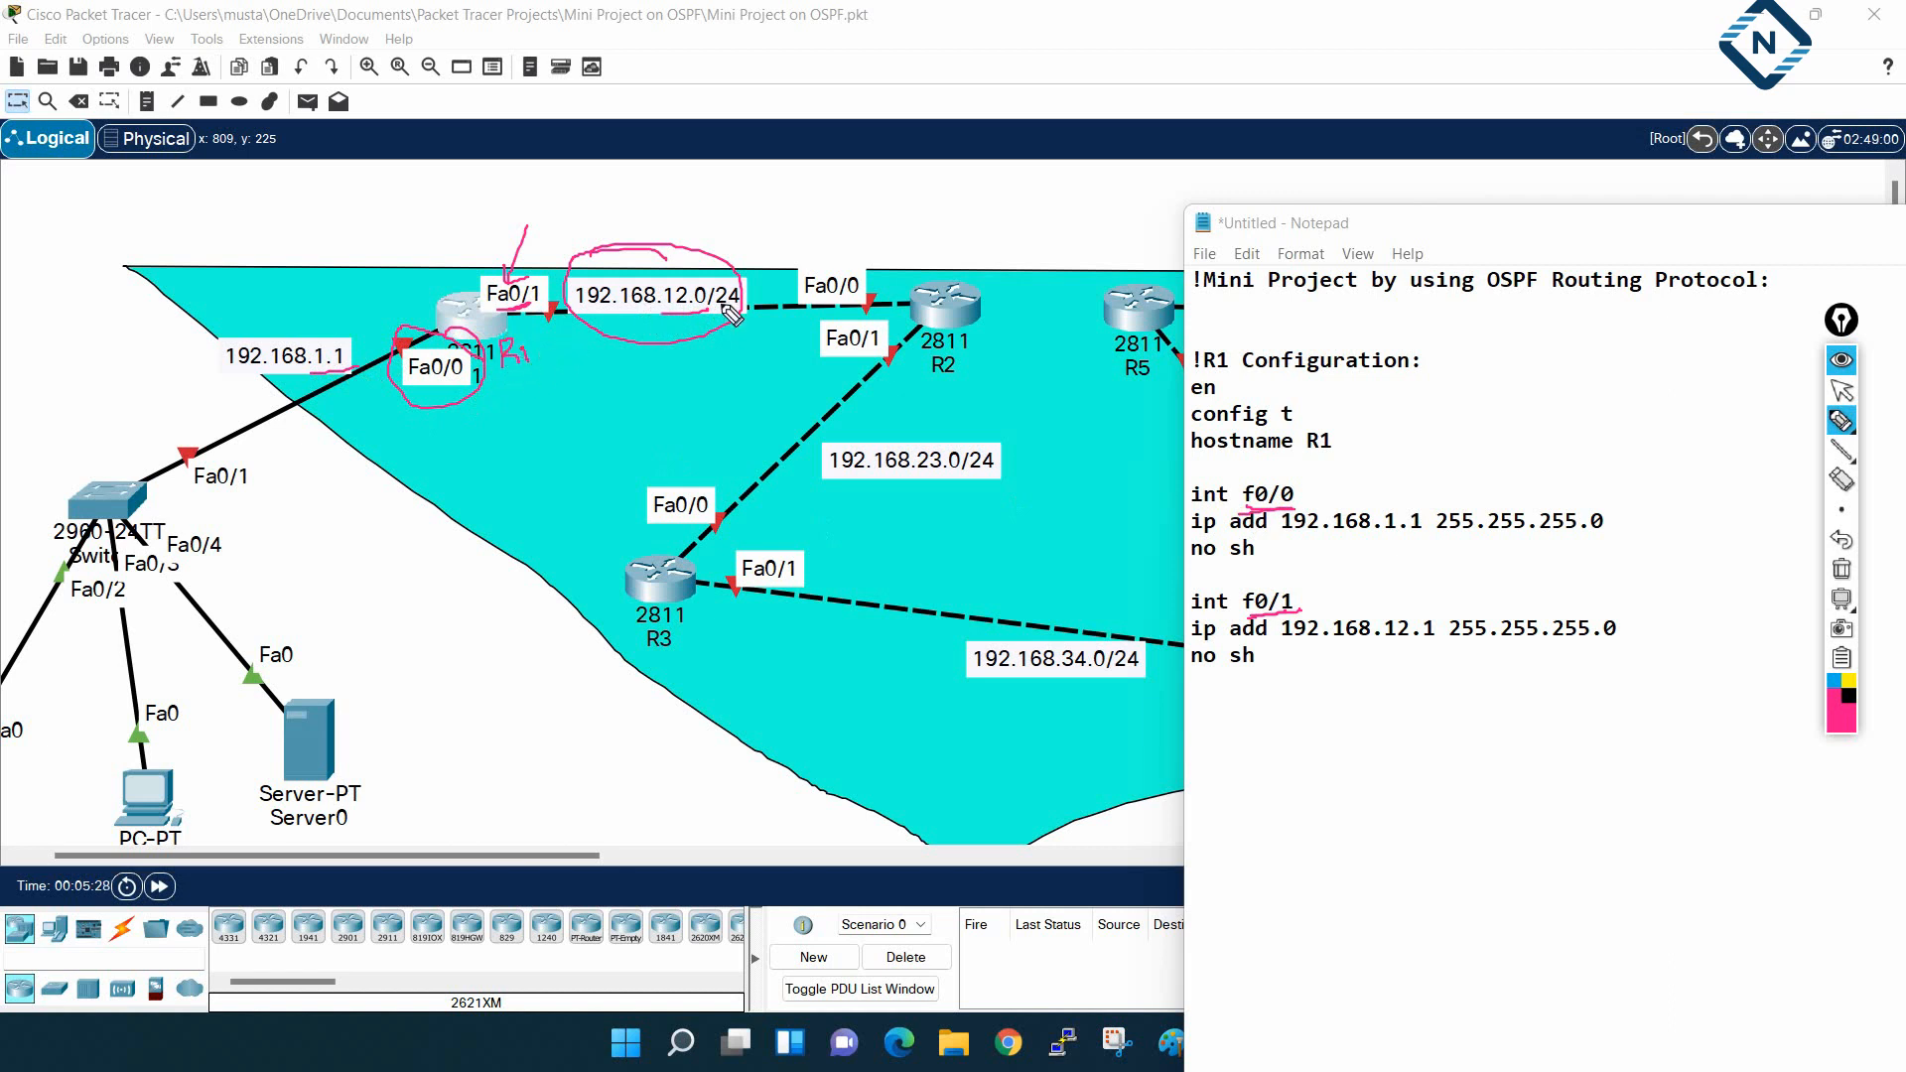
left_click(534, 324)
left_click_drag(929, 391, 953, 392)
mouse_move(899, 250)
left_mouse_down()
mouse_move(967, 244)
mouse_move(912, 276)
left_mouse_up()
left_click(929, 242)
left_click(1842, 569)
left_click(1842, 390)
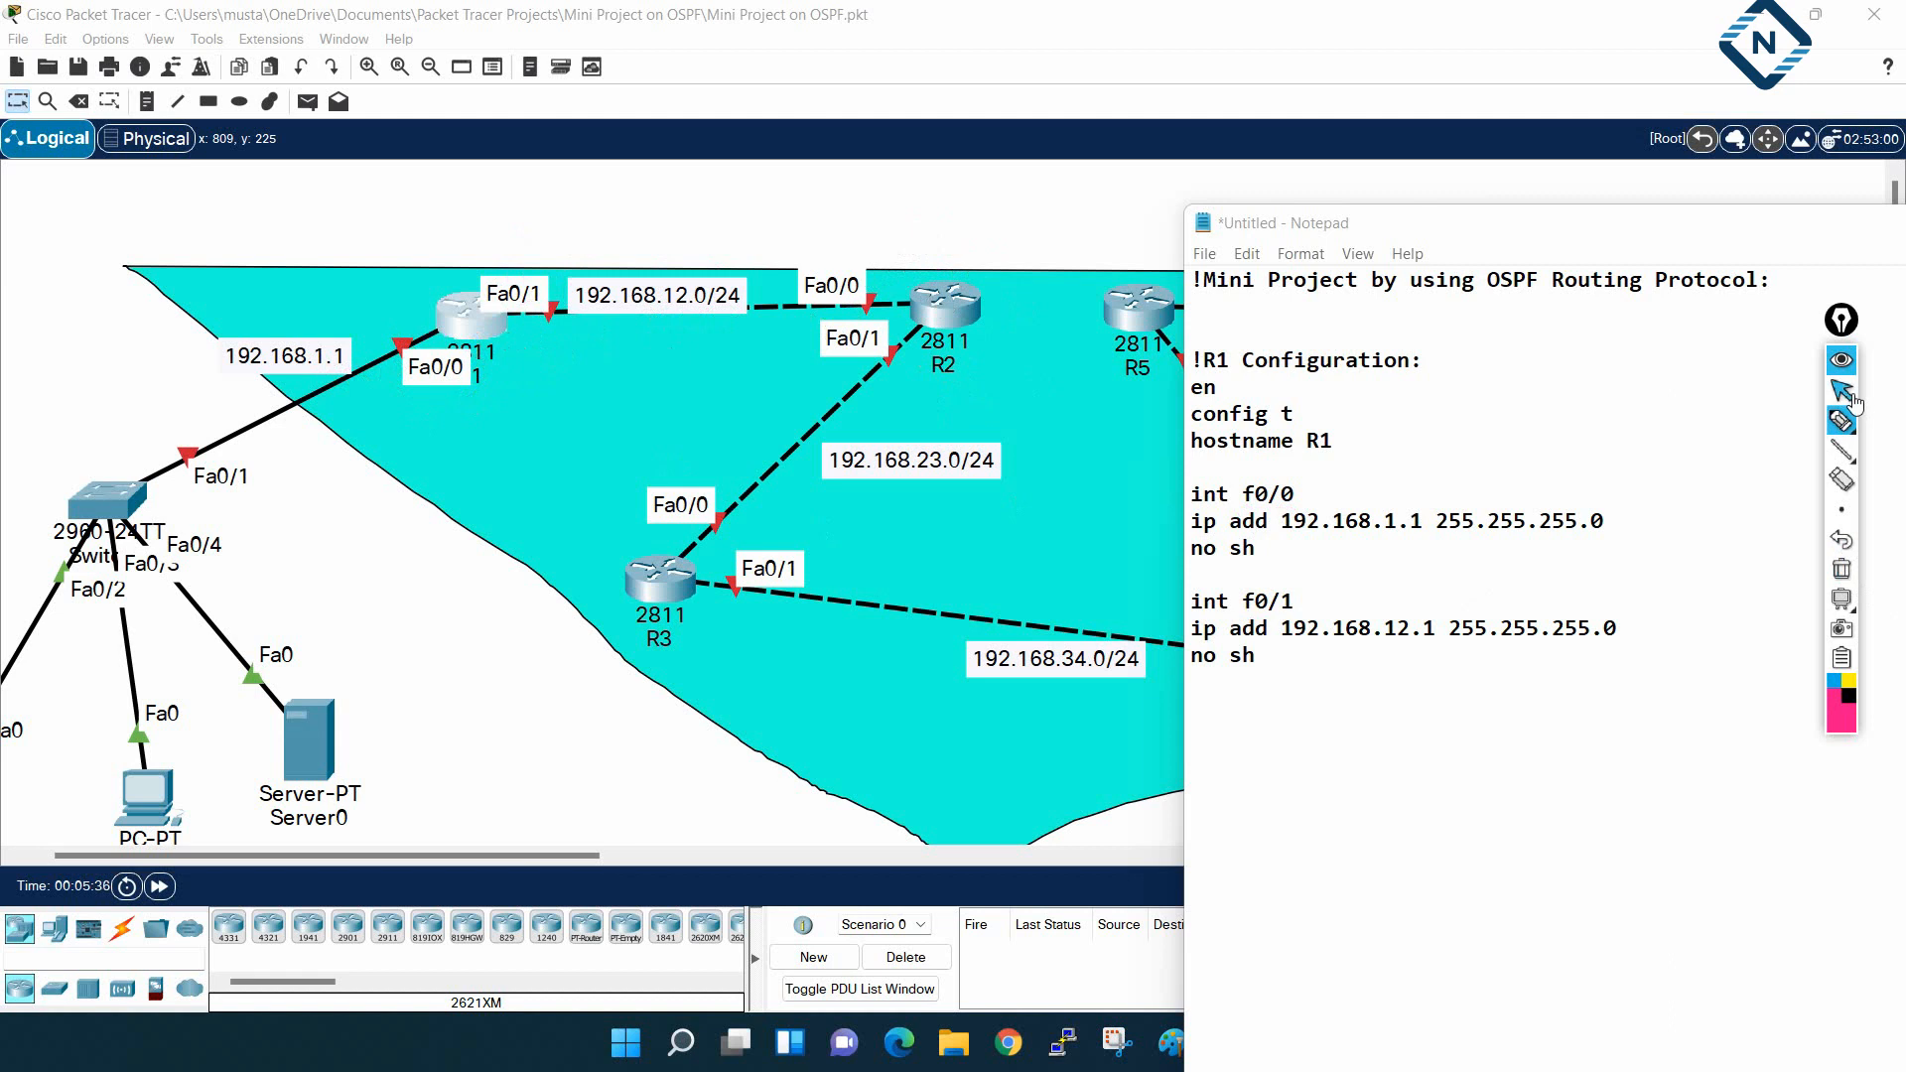
Add the command "router ospf 1" below R1's interface blocks
left_click(1305, 666)
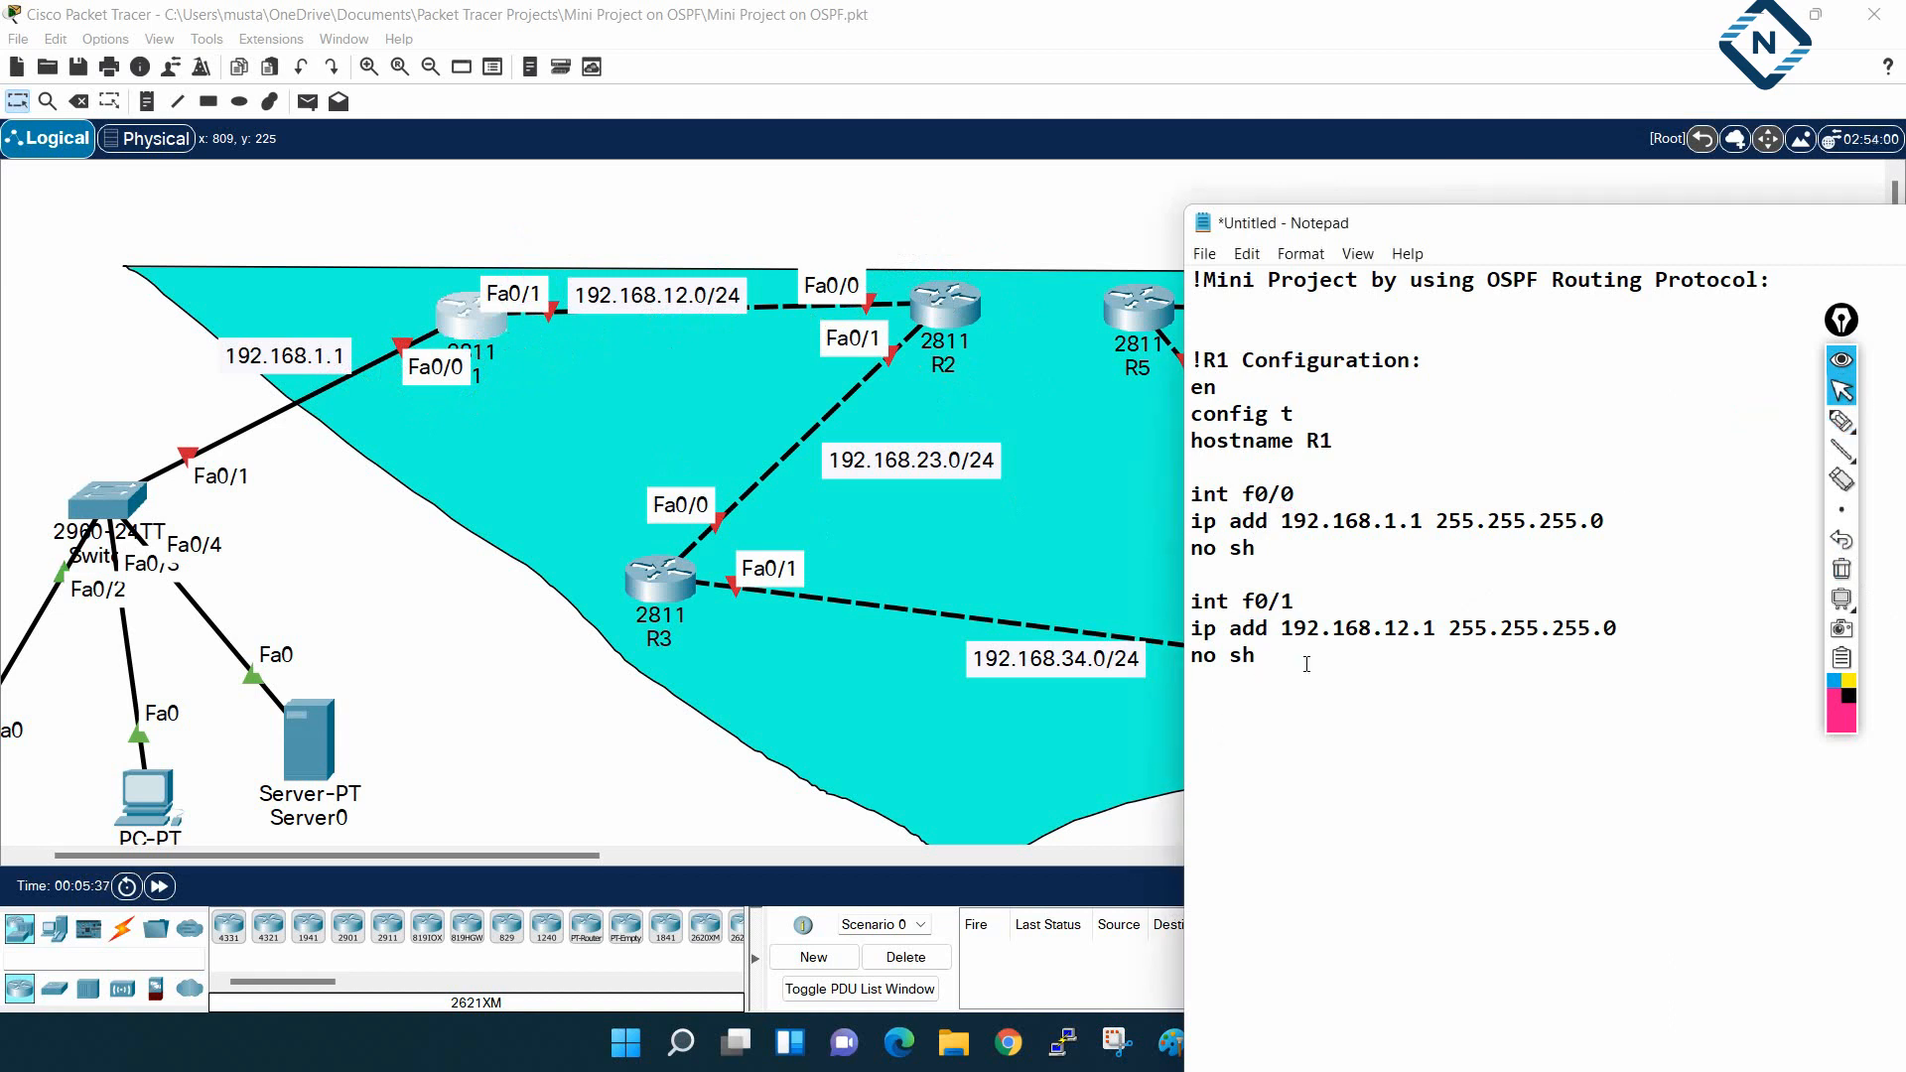
key("Return")
key("Return")
type("router ospf 1")
key("Return")
Write the OSPF entry for R1's f0/0 interface: "int f0/0" with "ip ospf 1 area 0"
type("int ")
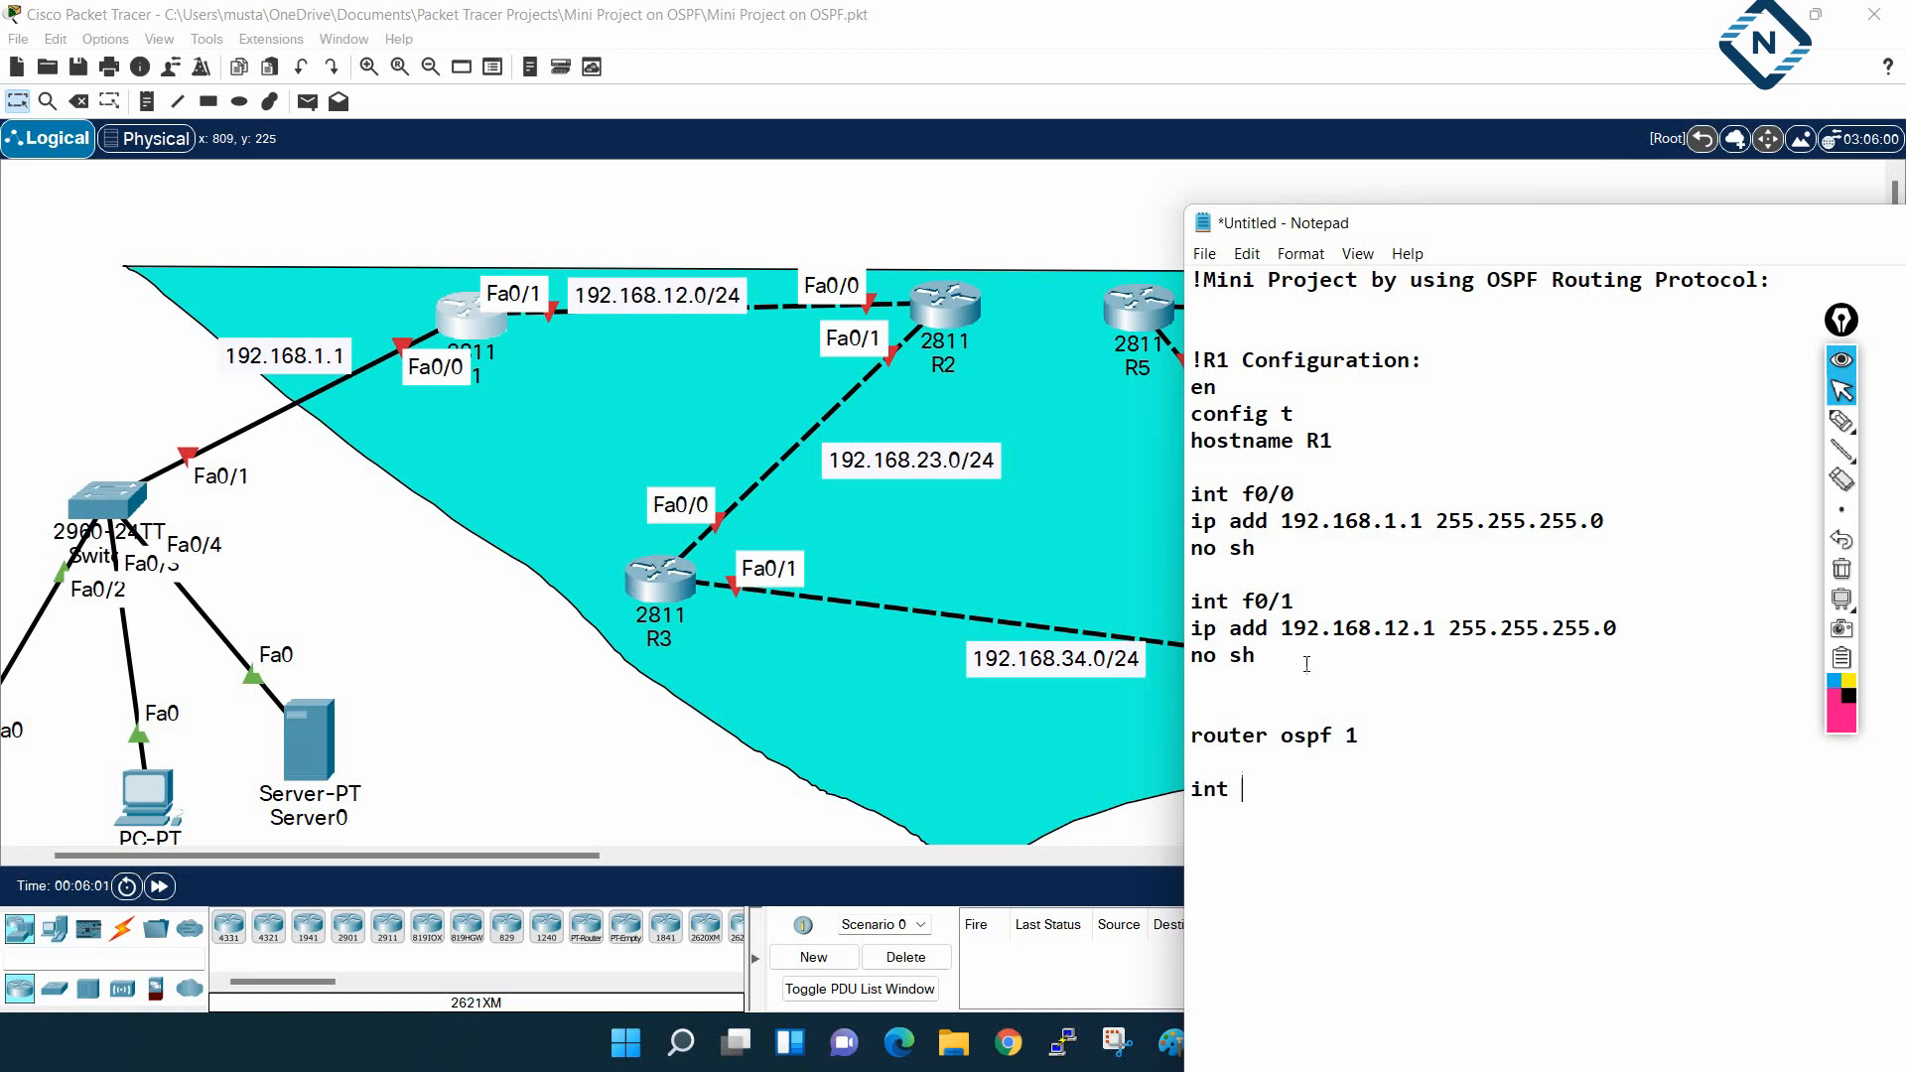
type("f0/0")
type("ip ospf")
type(" 1 a")
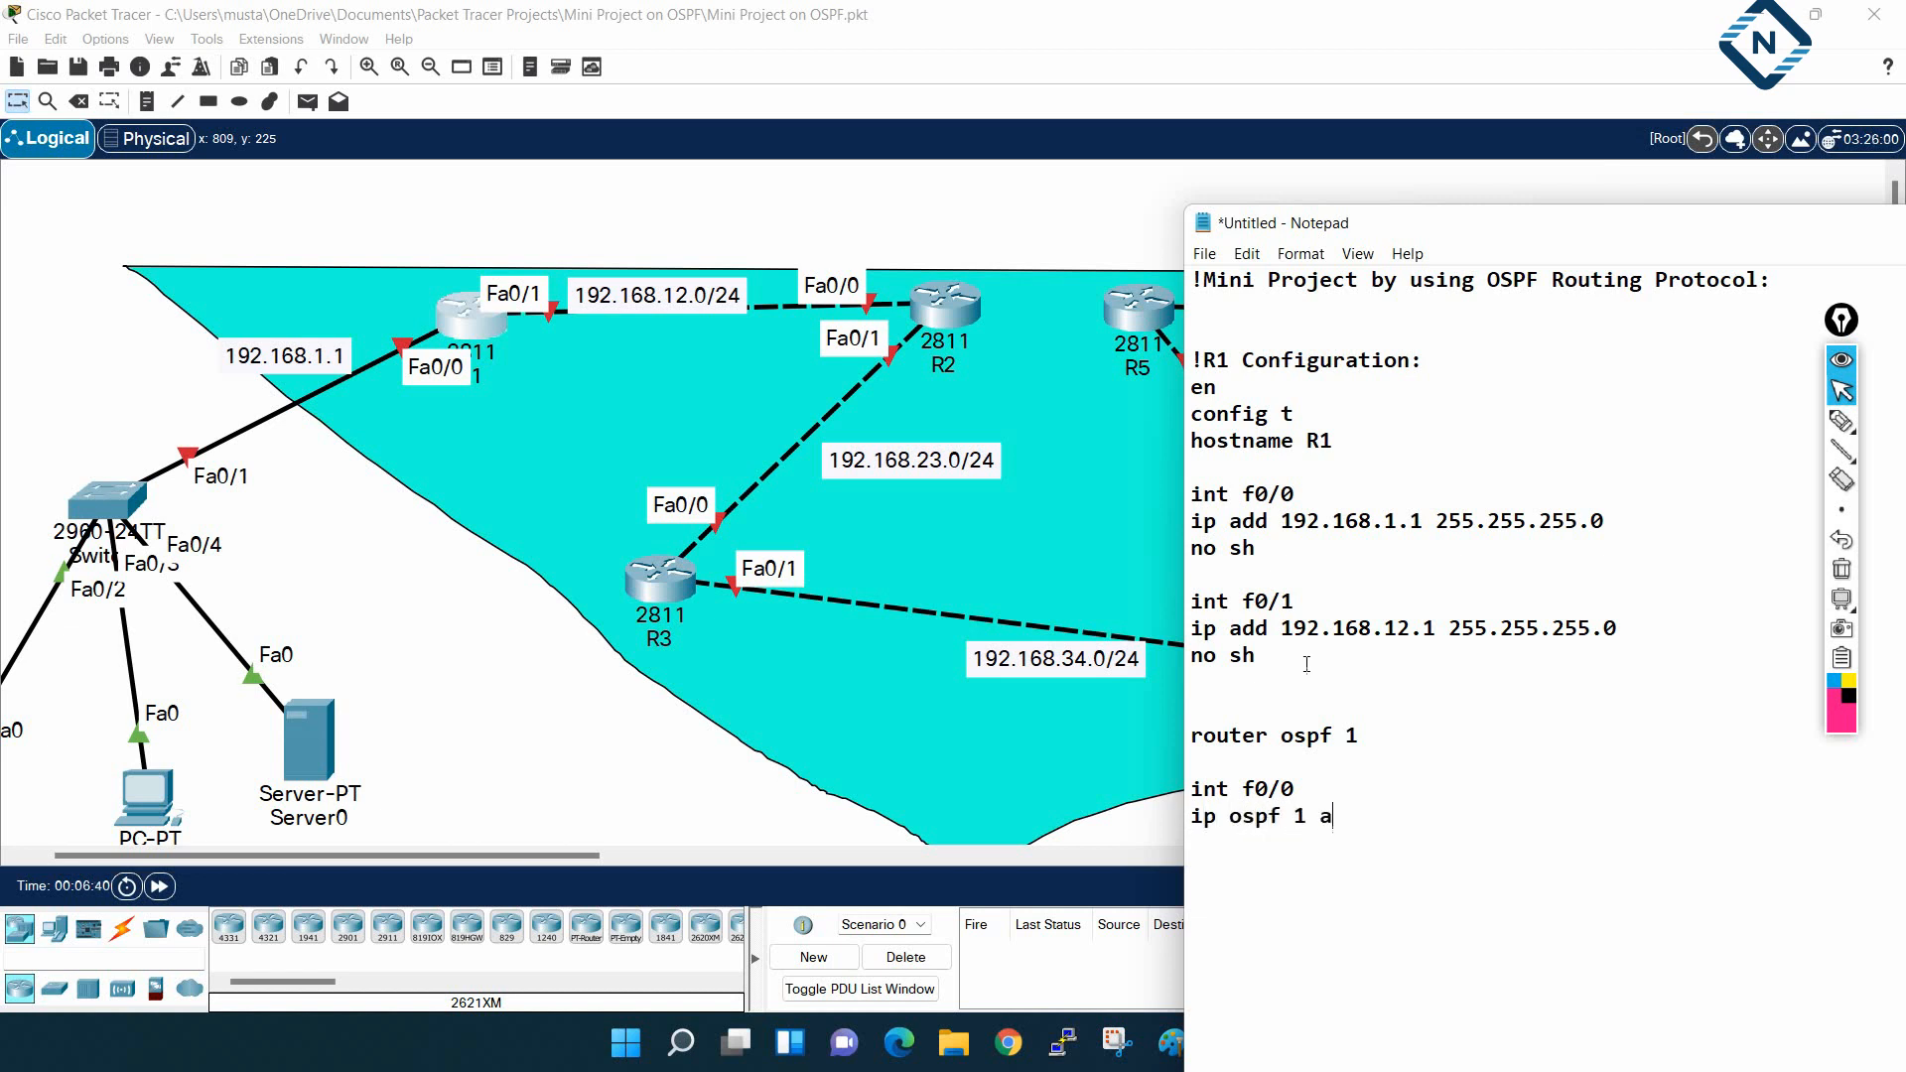
type("rea 0")
key("Return")
Check the process number in the router ospf command against the one under interface f0/0
left_click(1351, 736)
left_click(1306, 816)
double_click(1351, 736)
double_click(1299, 816)
double_click(1349, 736)
double_click(1350, 735)
left_click(1346, 735)
double_click(1345, 734)
left_click(1304, 796)
Duplicate the f0/0 OSPF entry below it, change the copy's interface to f0/1 and remove the extra blank line
left_click_drag(1424, 824, 1196, 788)
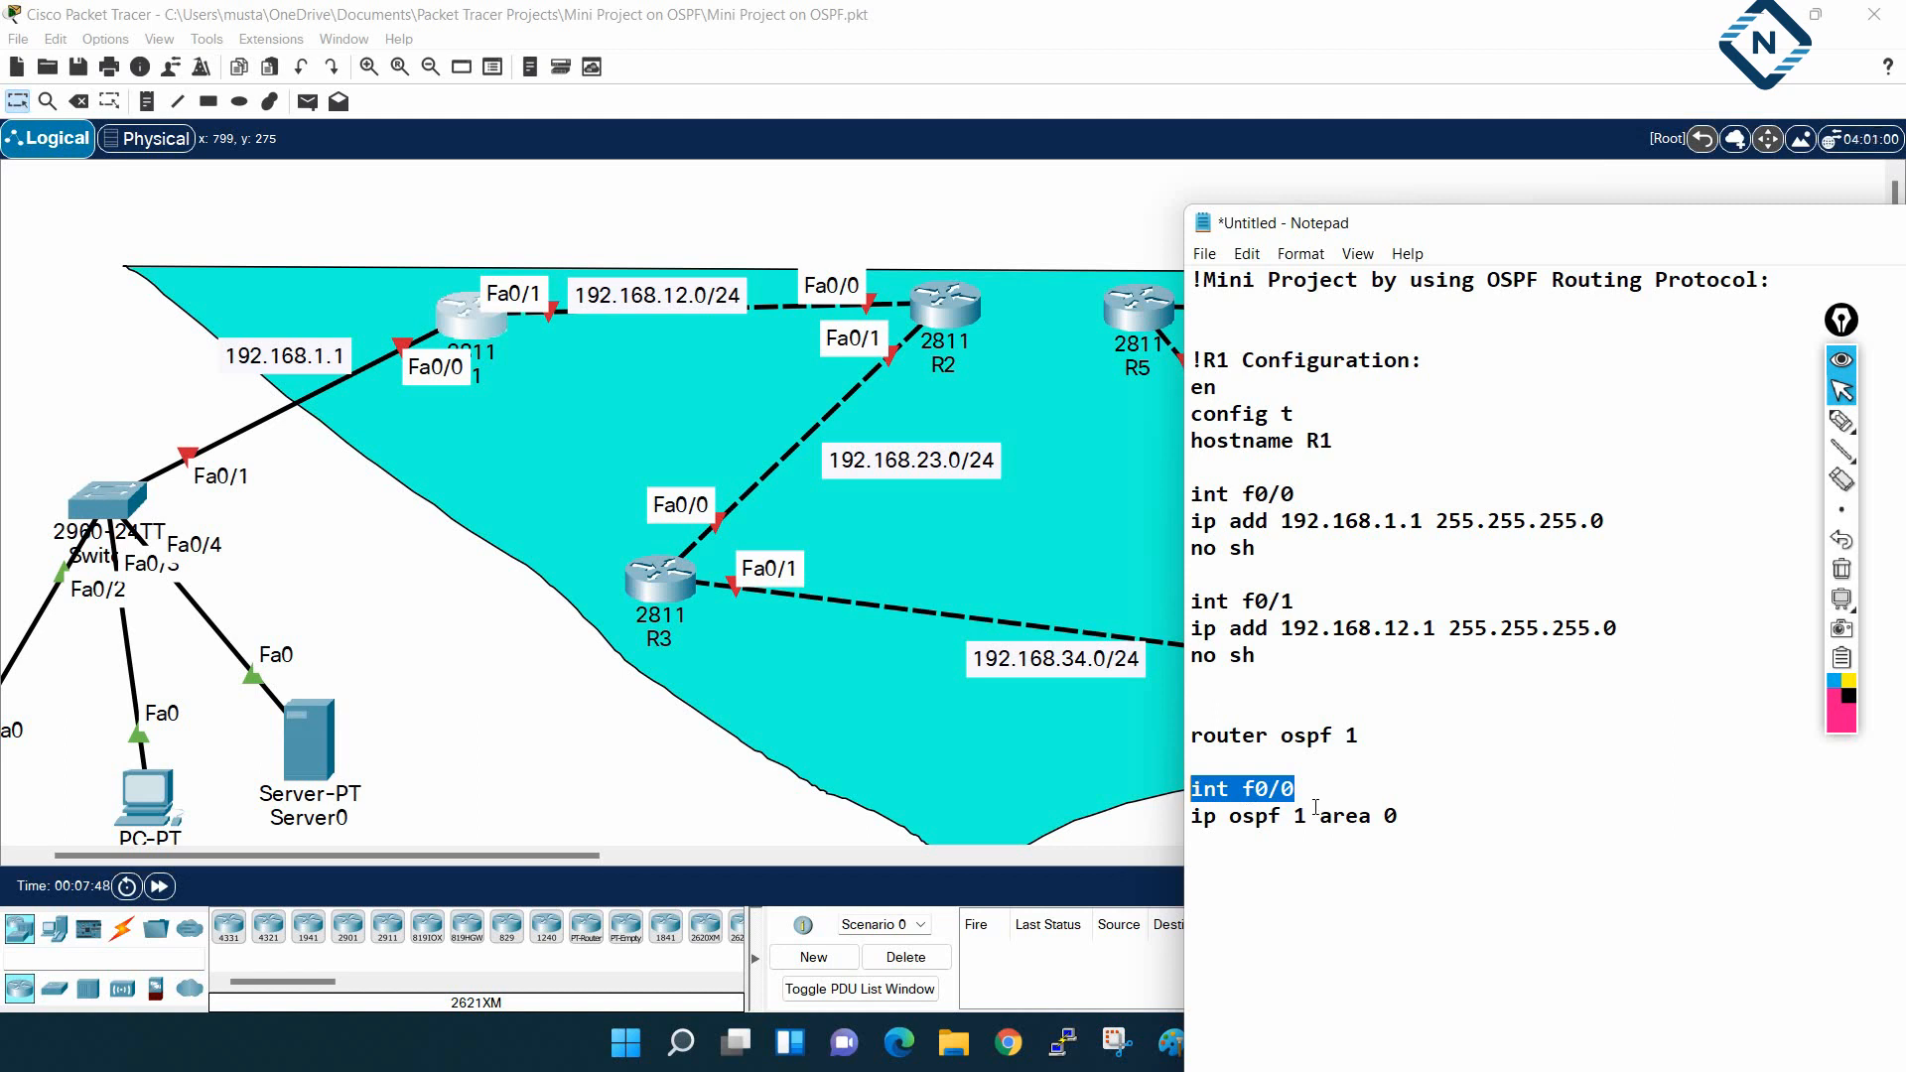
left_click_drag(1401, 823, 1197, 790)
key("ctrl+c")
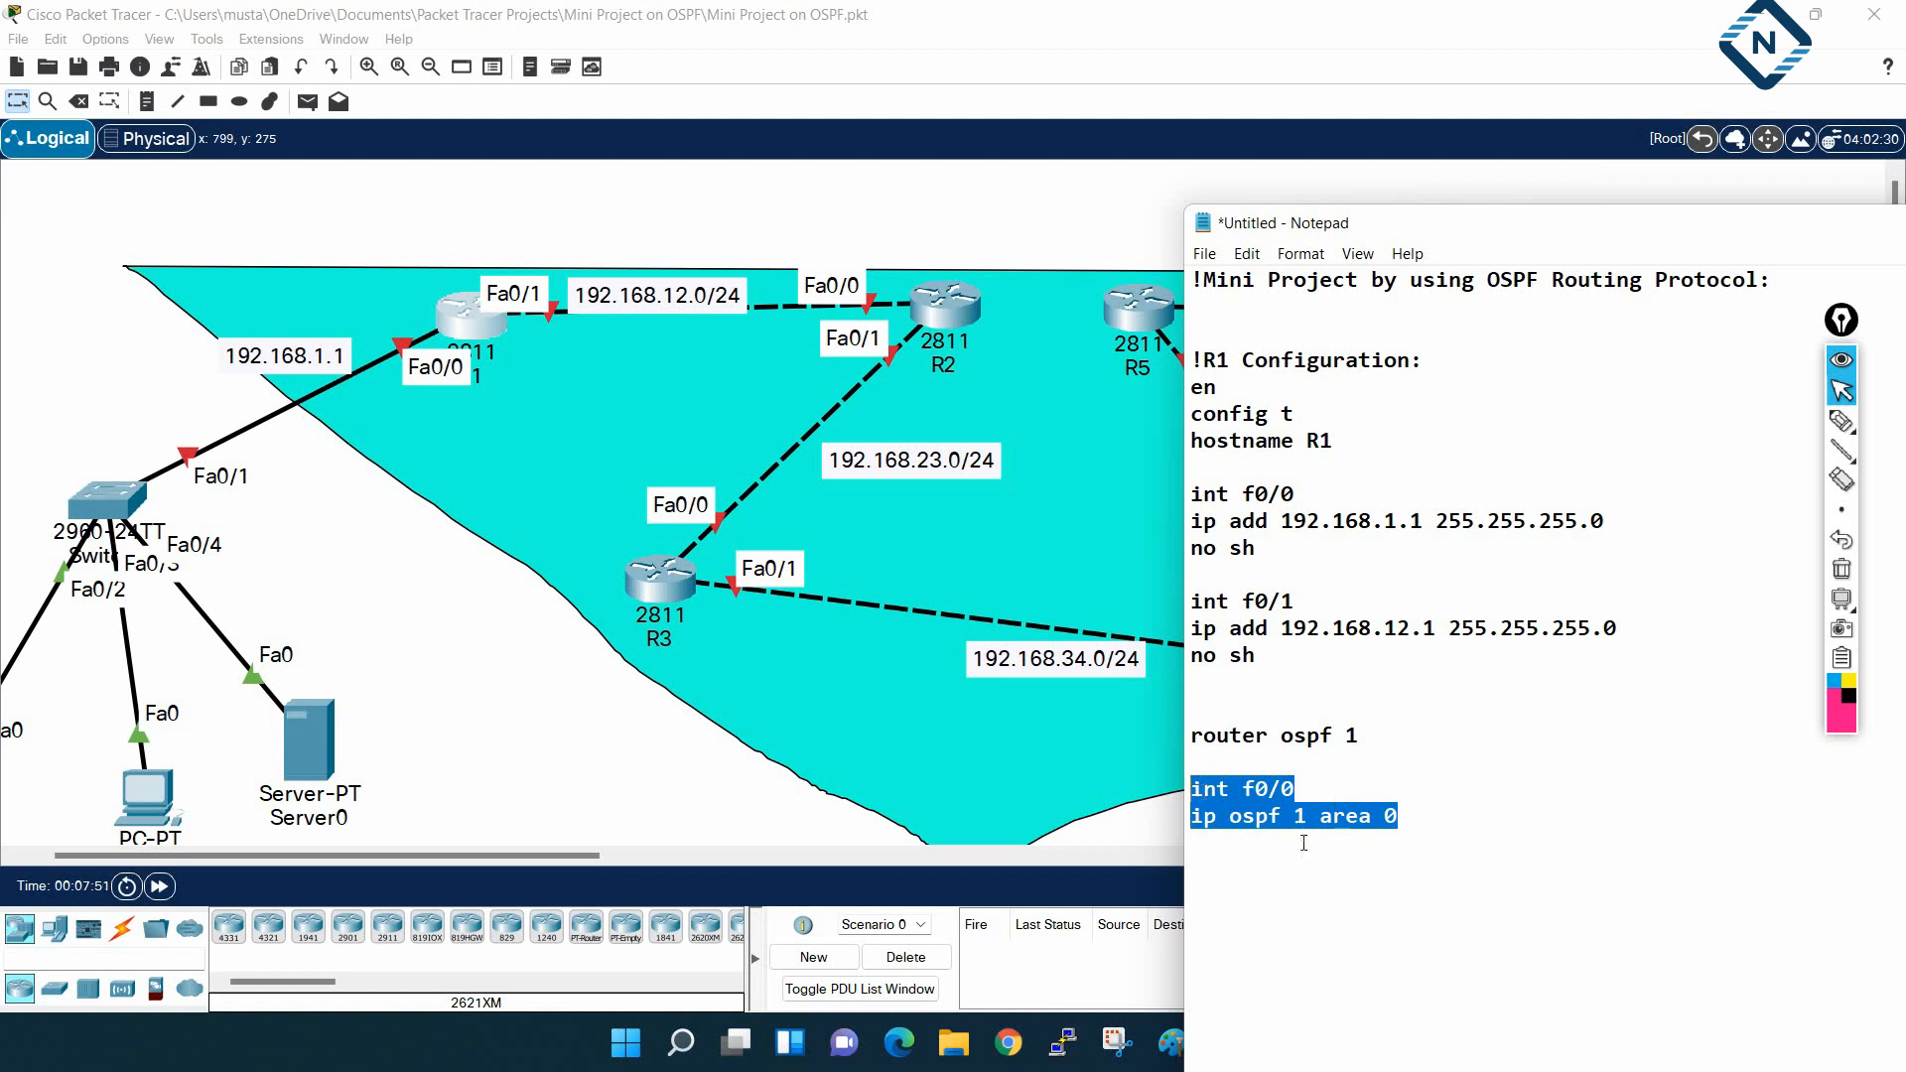
left_click(1423, 821)
key("ctrl+v")
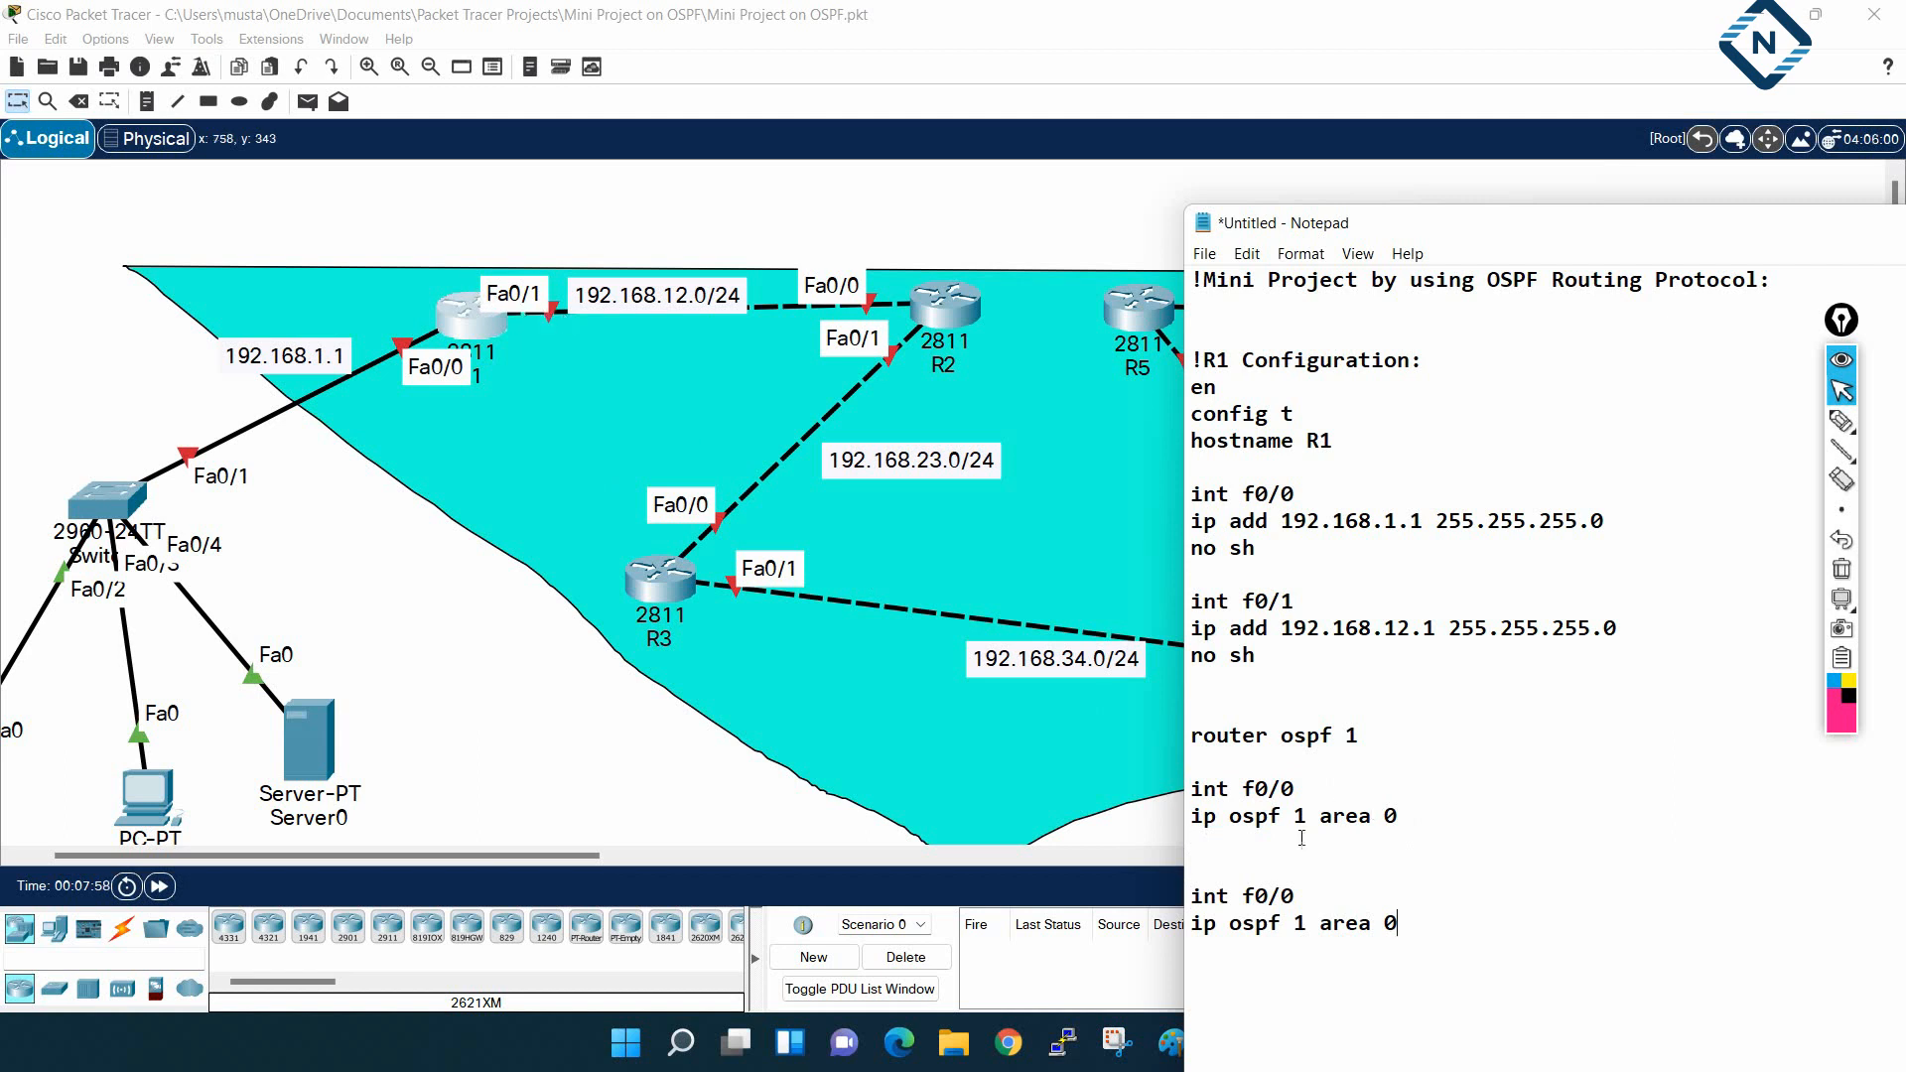
double_click(1284, 895)
type("1")
left_click(1210, 870)
key("Delete")
Compare the OSPF process number in the router command with both R1 interface entries
left_click(1307, 896)
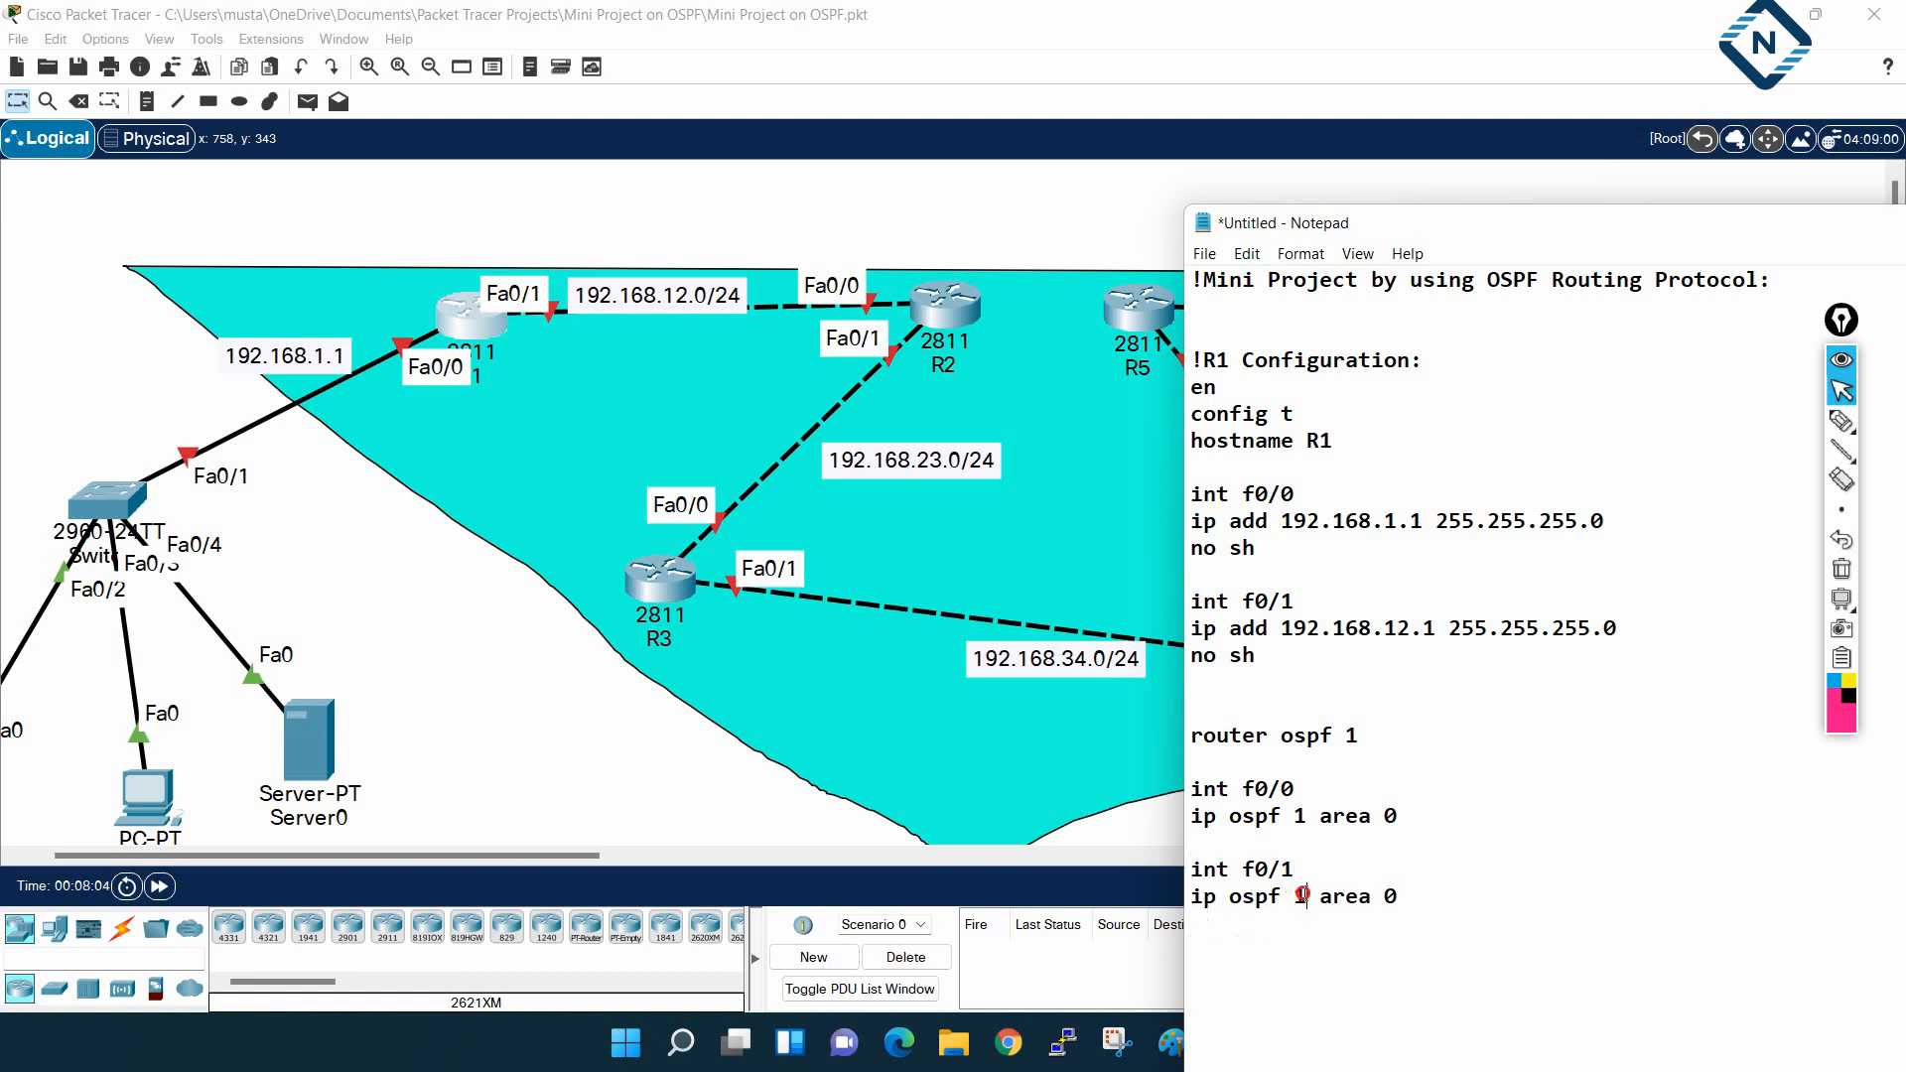
double_click(1351, 735)
double_click(1302, 896)
double_click(1297, 815)
left_click_drag(1298, 856, 1182, 870)
left_click(1439, 902)
left_click_drag(1439, 901, 1183, 899)
Add a dashed separator line below R1's configuration and paste a copy of the whole R1 block beneath it
left_click(1368, 965)
type("--------------------------------")
left_click_drag(1475, 221, 1445, 109)
left_click_drag(1368, 784, 1141, 256)
key("ctrl+c")
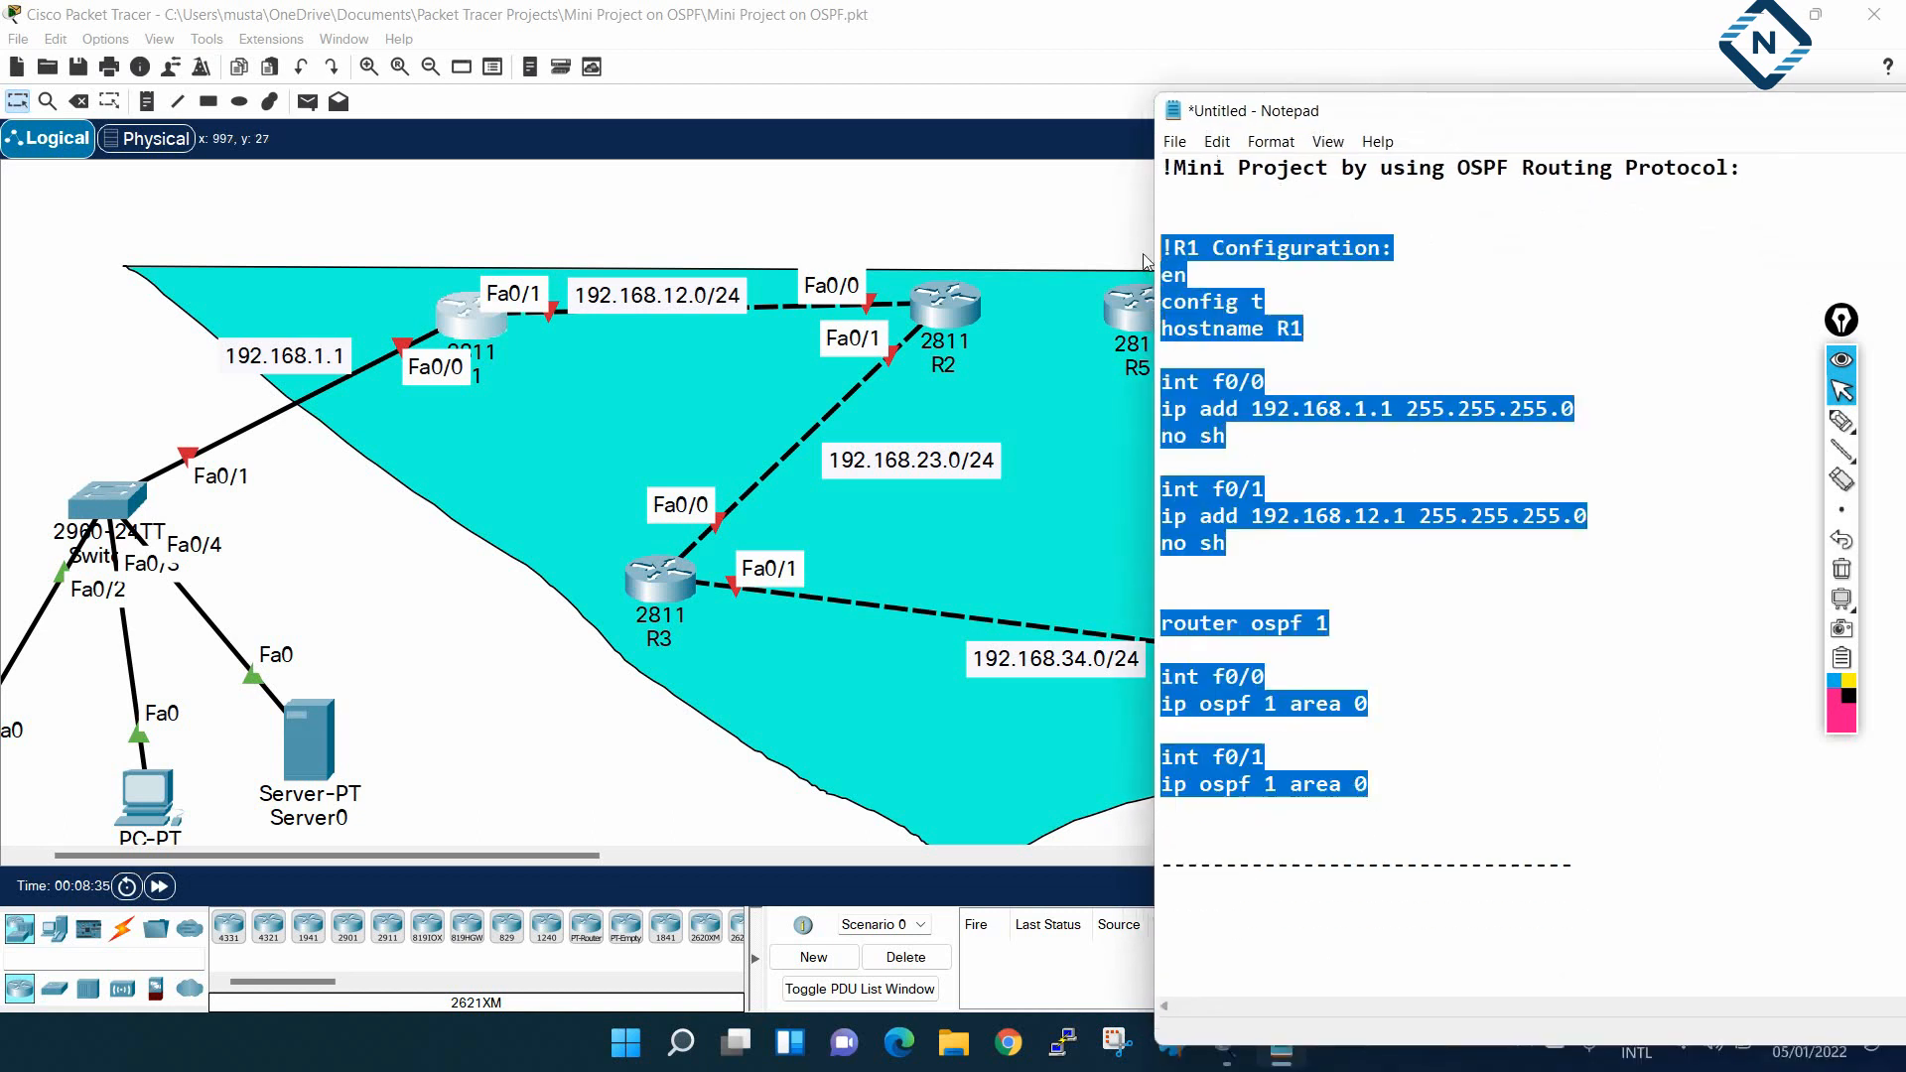
left_click(1609, 881)
key("ctrl+v")
key("Return")
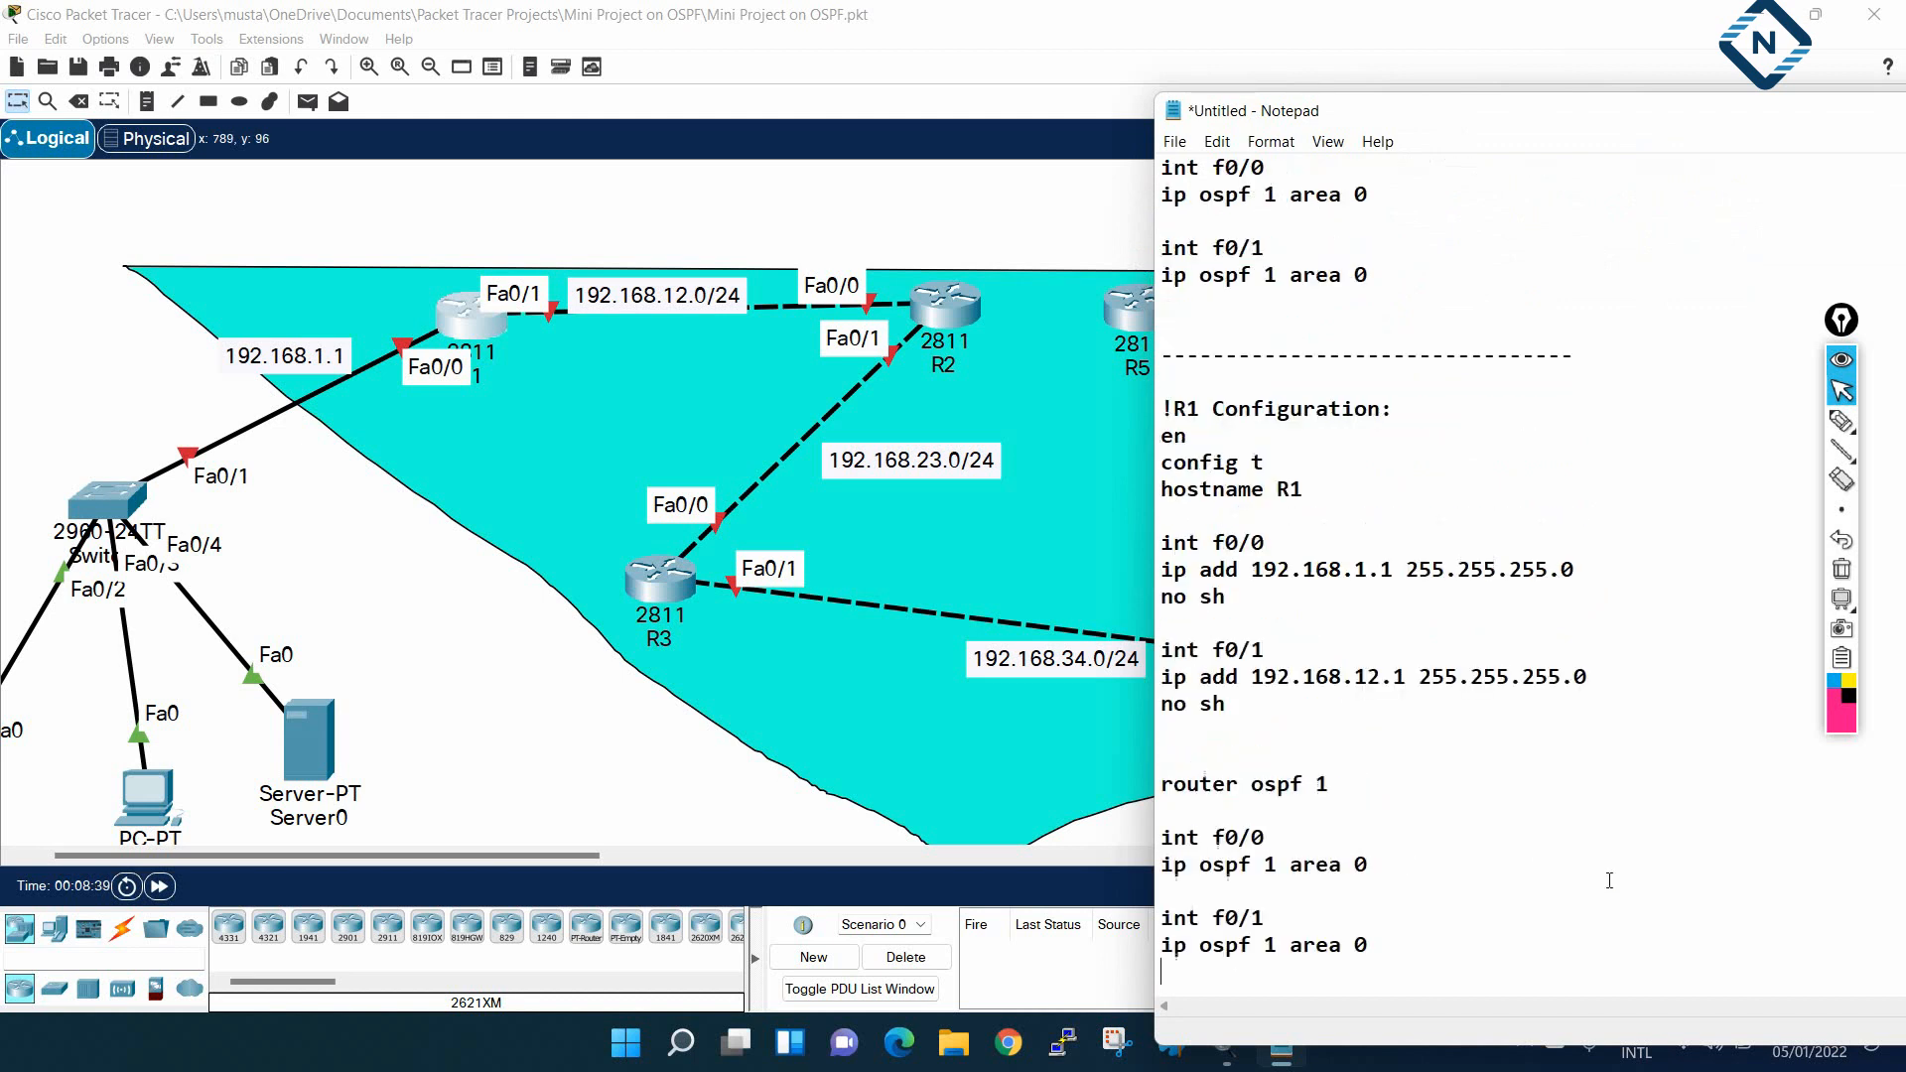
Change the copied block's heading to "!R2 Configuration:" and its hostname to R2
left_click_drag(1186, 408, 1199, 409)
type("2")
left_click_drag(1303, 490, 1288, 489)
type("2")
Set the f0/0 address in the R2 configuration to 192.168.12.2
left_click(1367, 572)
type("2")
key("Right")
key("shift+Right")
type("2")
key("Down")
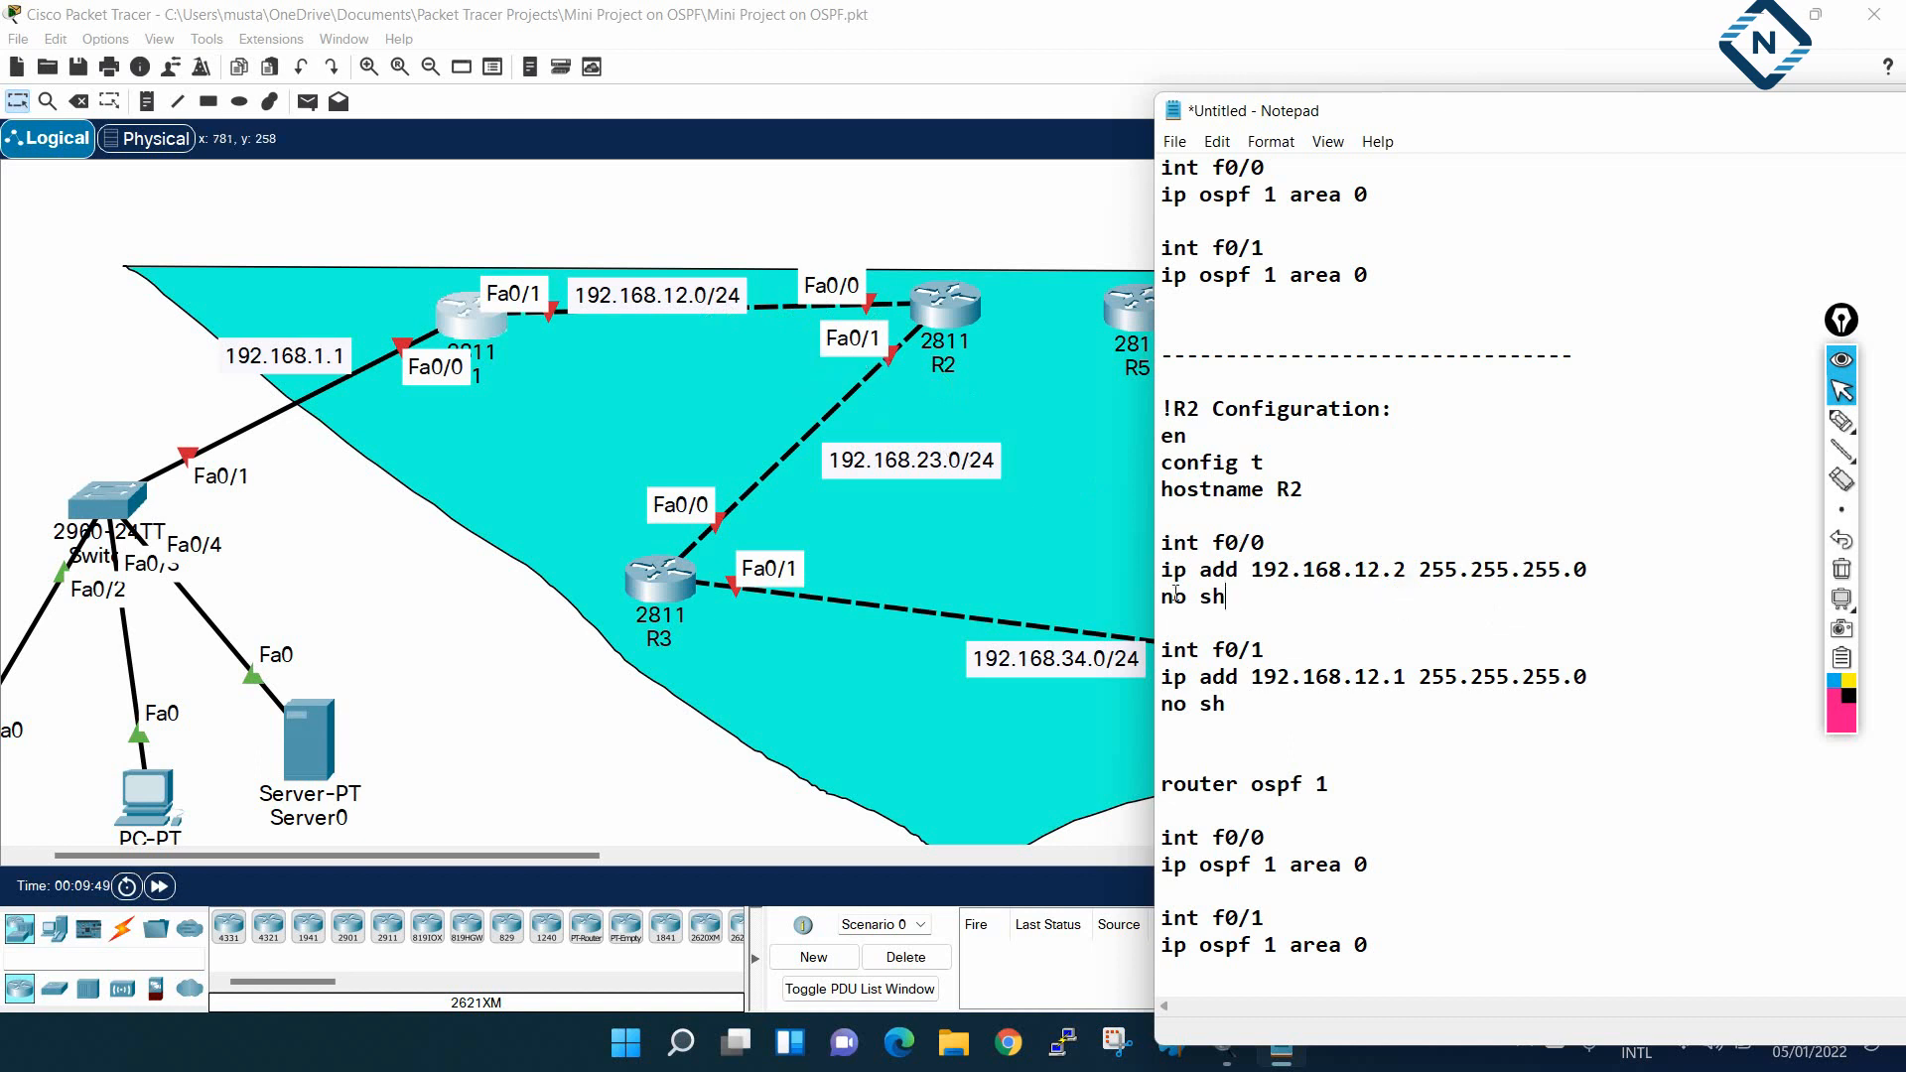
Set the f0/1 address in the R2 configuration to 192.168.23.2
left_click_drag(1287, 659, 1154, 652)
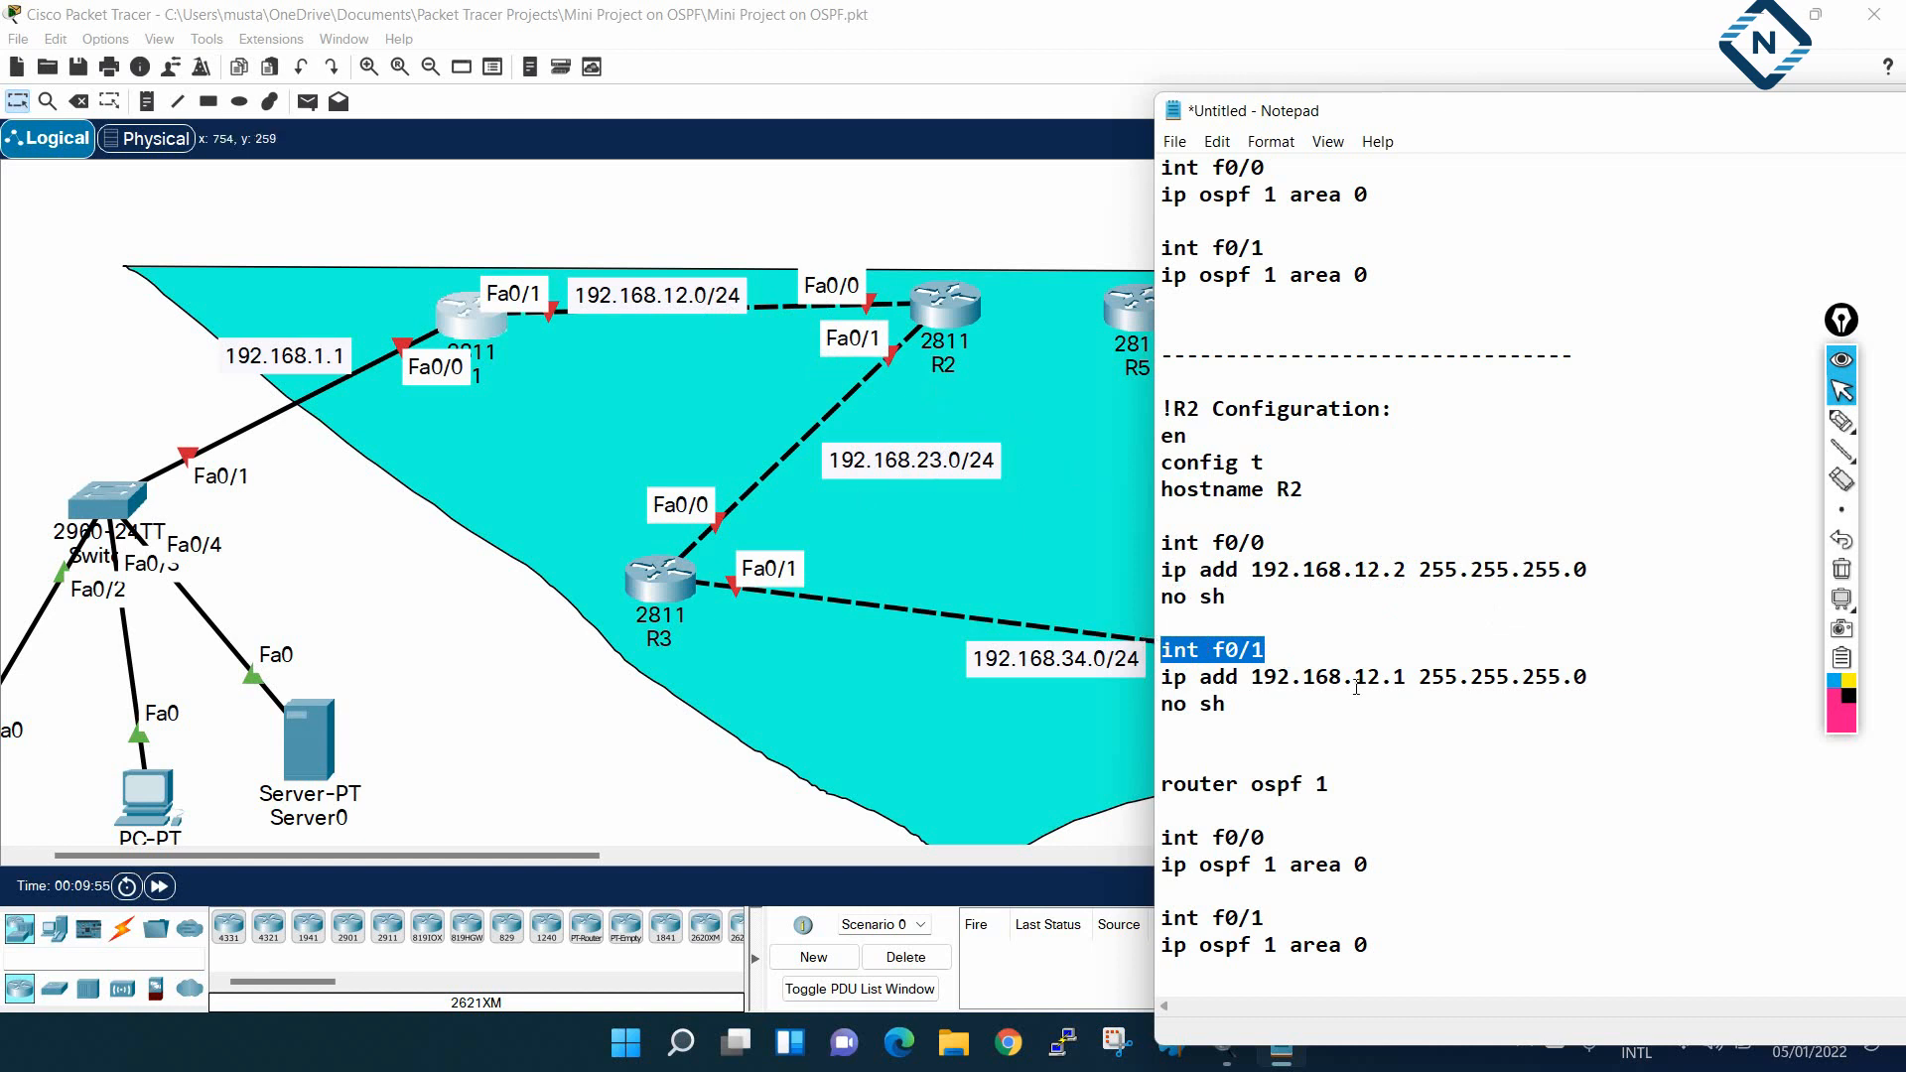
left_click_drag(1383, 679, 1353, 679)
type("23")
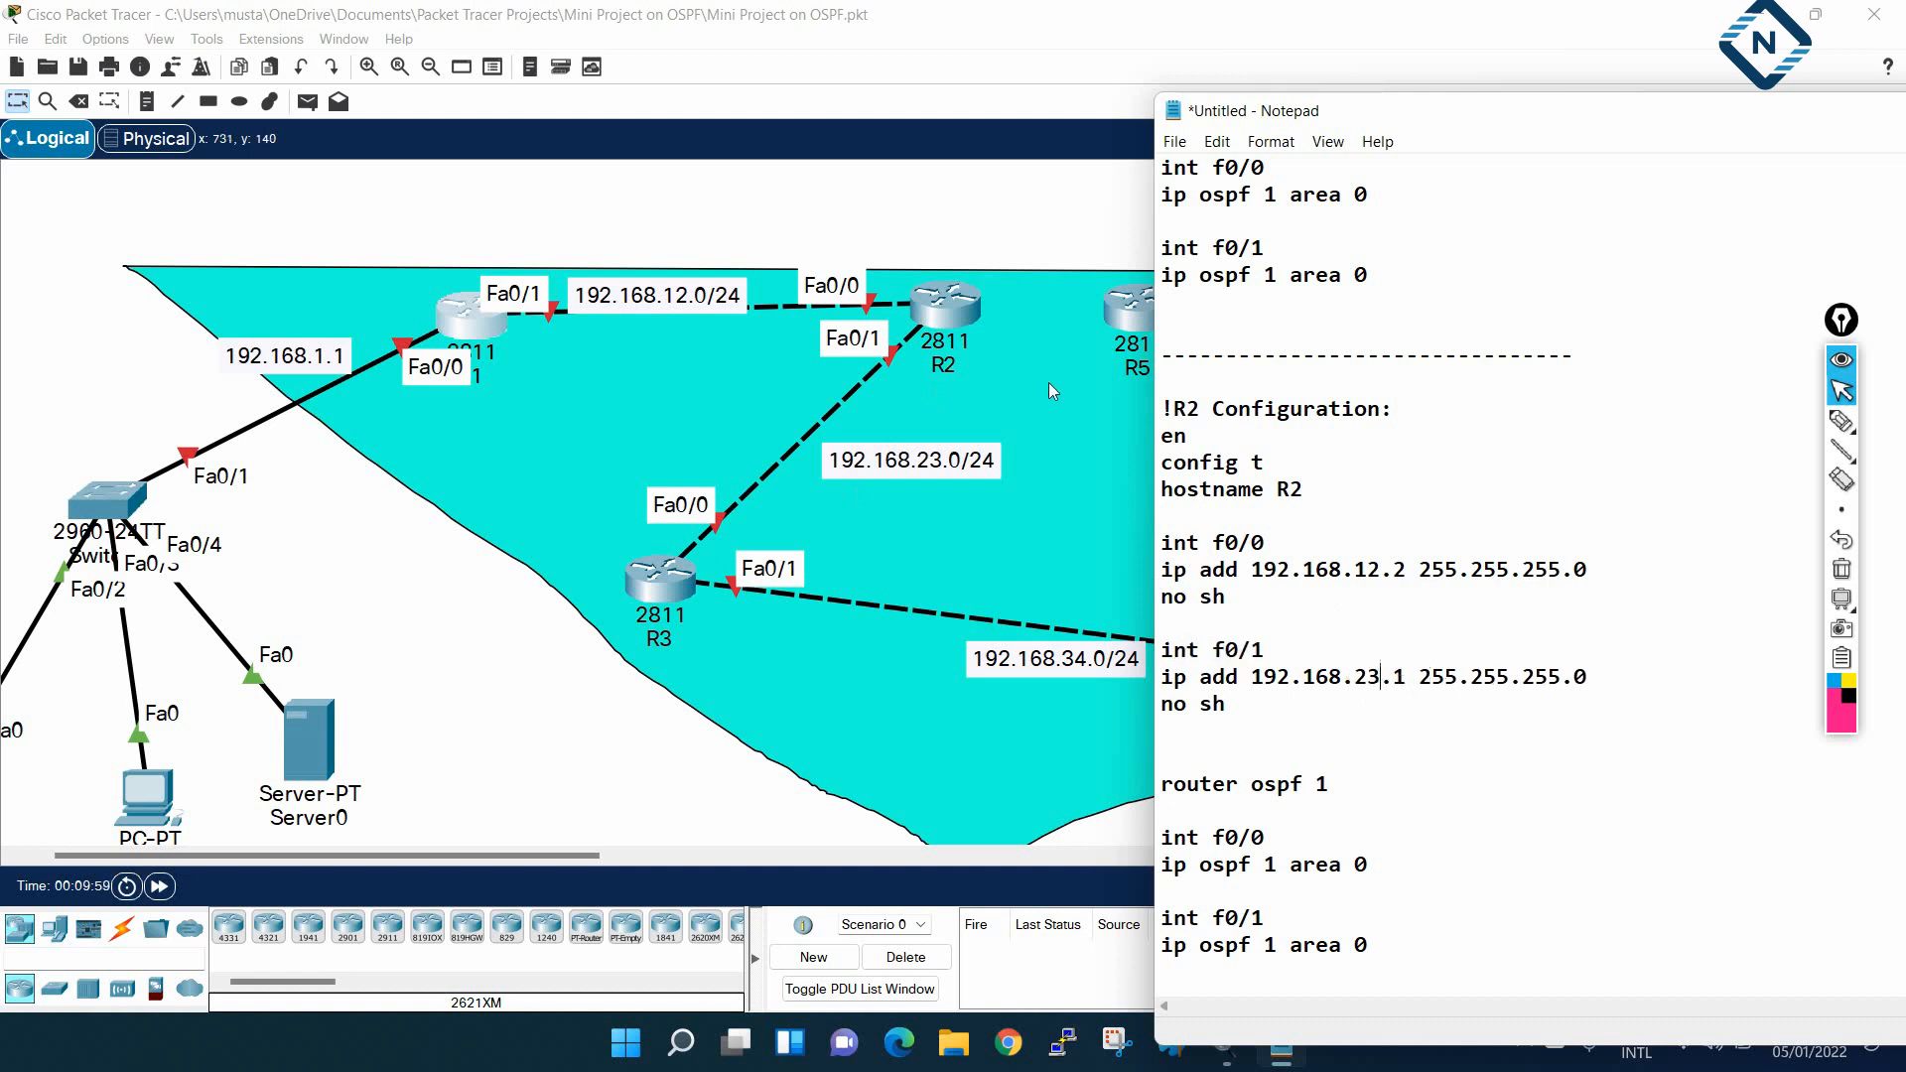
left_click_drag(1407, 677, 1396, 678)
type("2")
left_click(1447, 737)
Remove the blank lines between the OSPF commands in the R2 configuration
scroll(1446, 737, "down", 1)
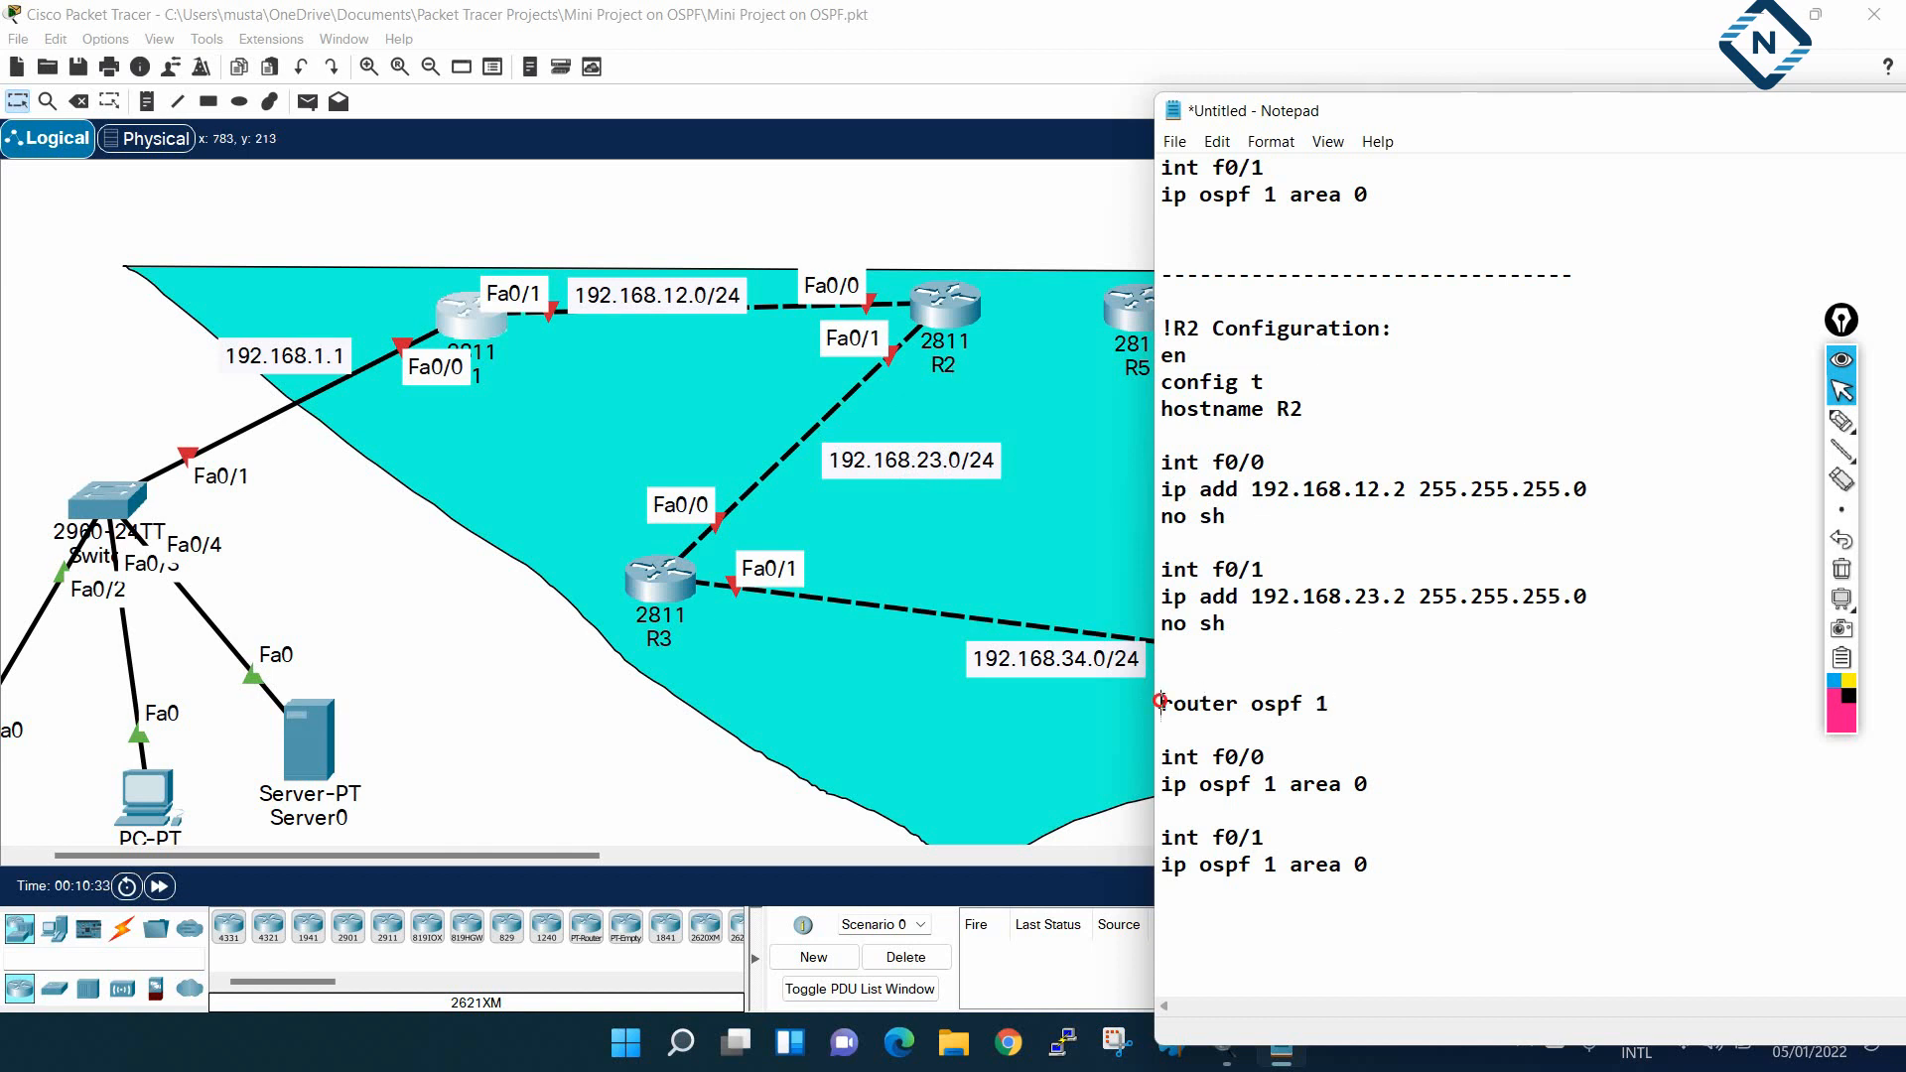
left_click_drag(1159, 702, 1361, 702)
left_click_drag(1269, 757, 1157, 755)
left_click_drag(1277, 839, 1164, 835)
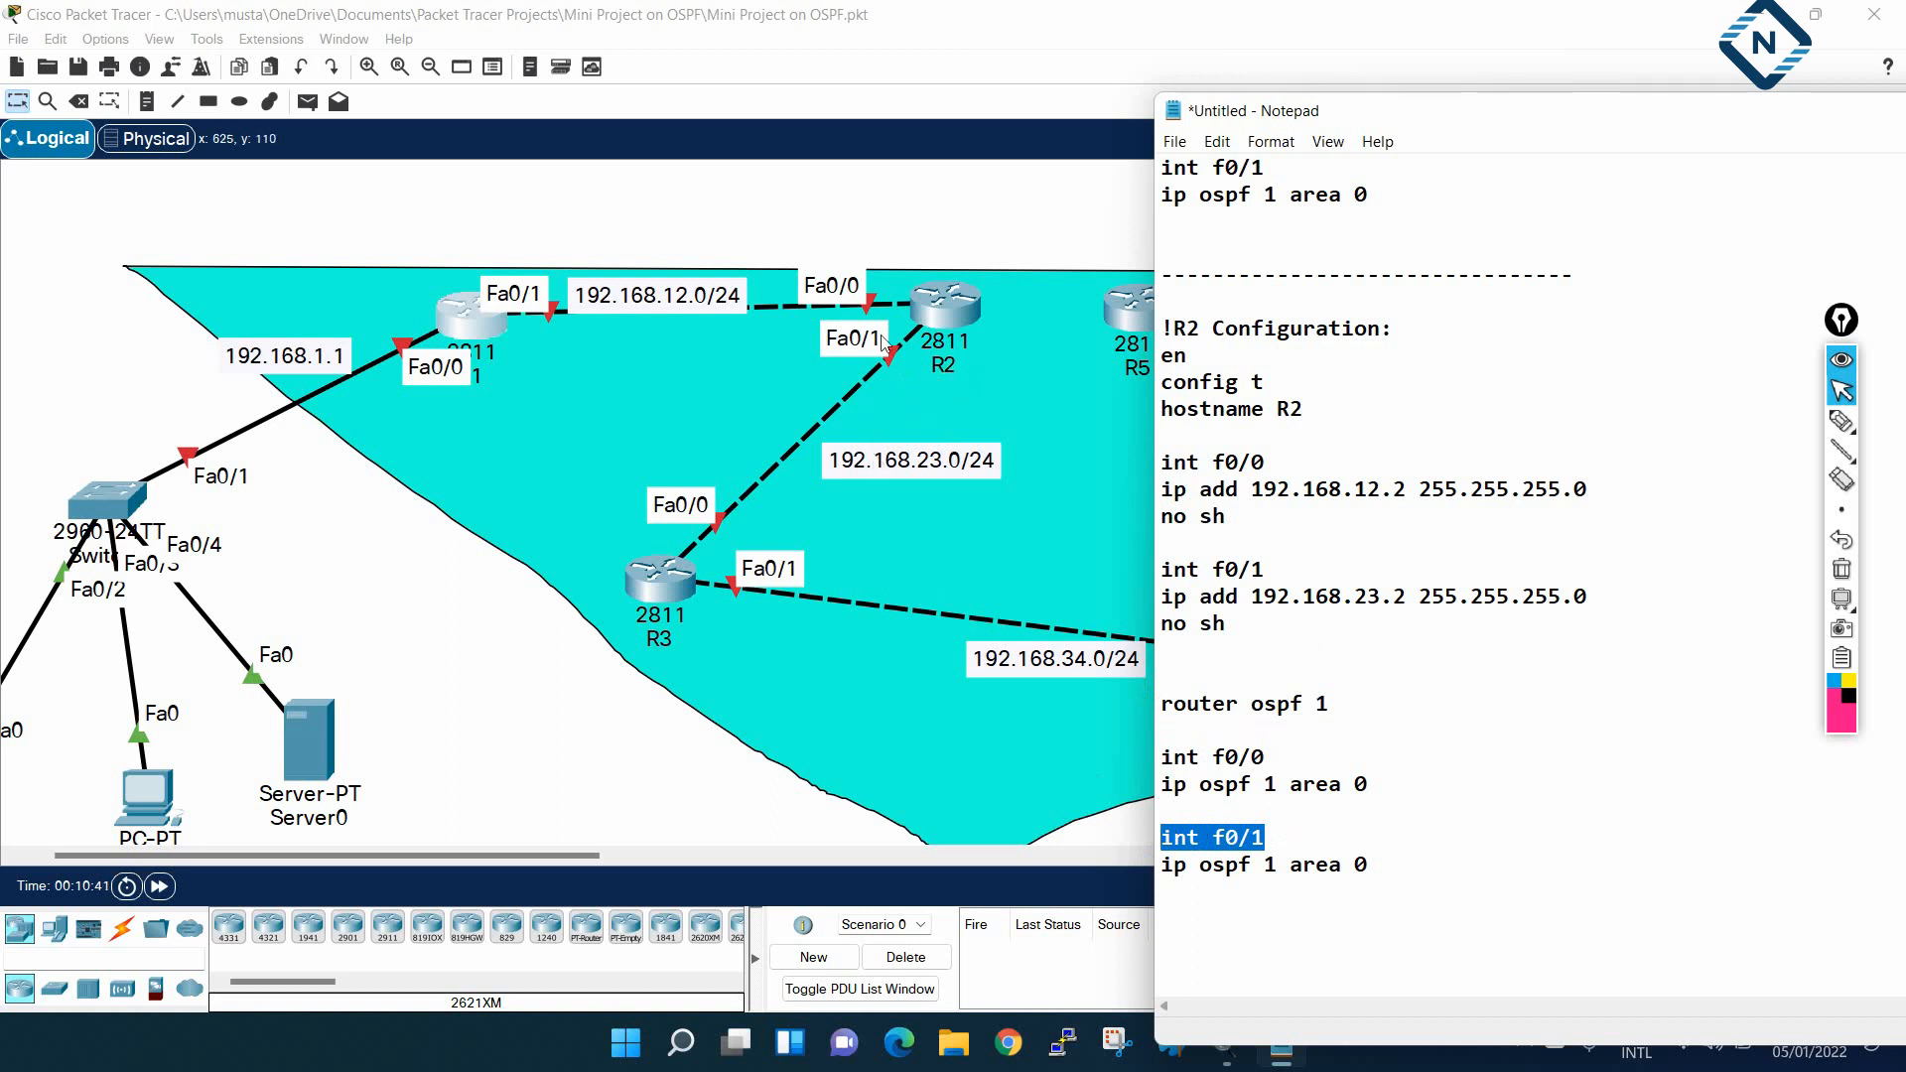
left_click(1207, 720)
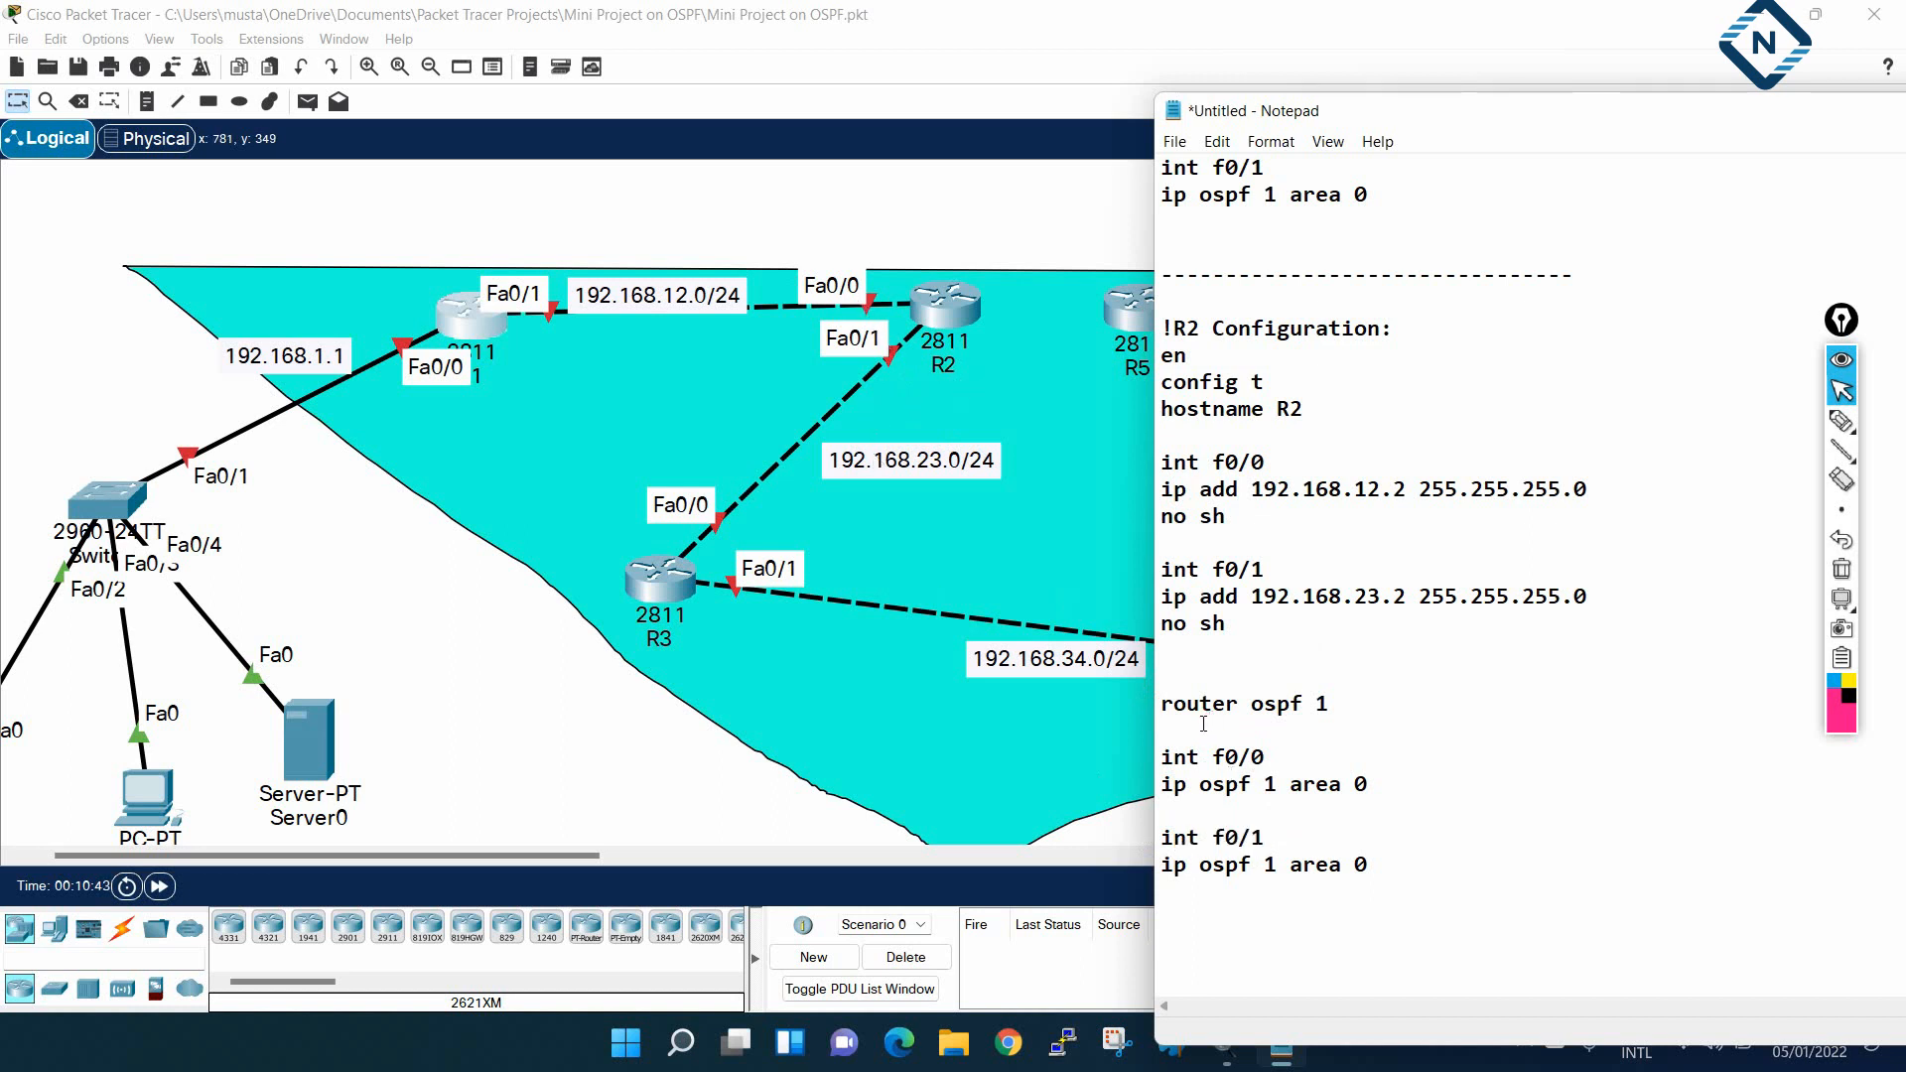
key("BackSpace")
left_click(1189, 802)
key("Delete")
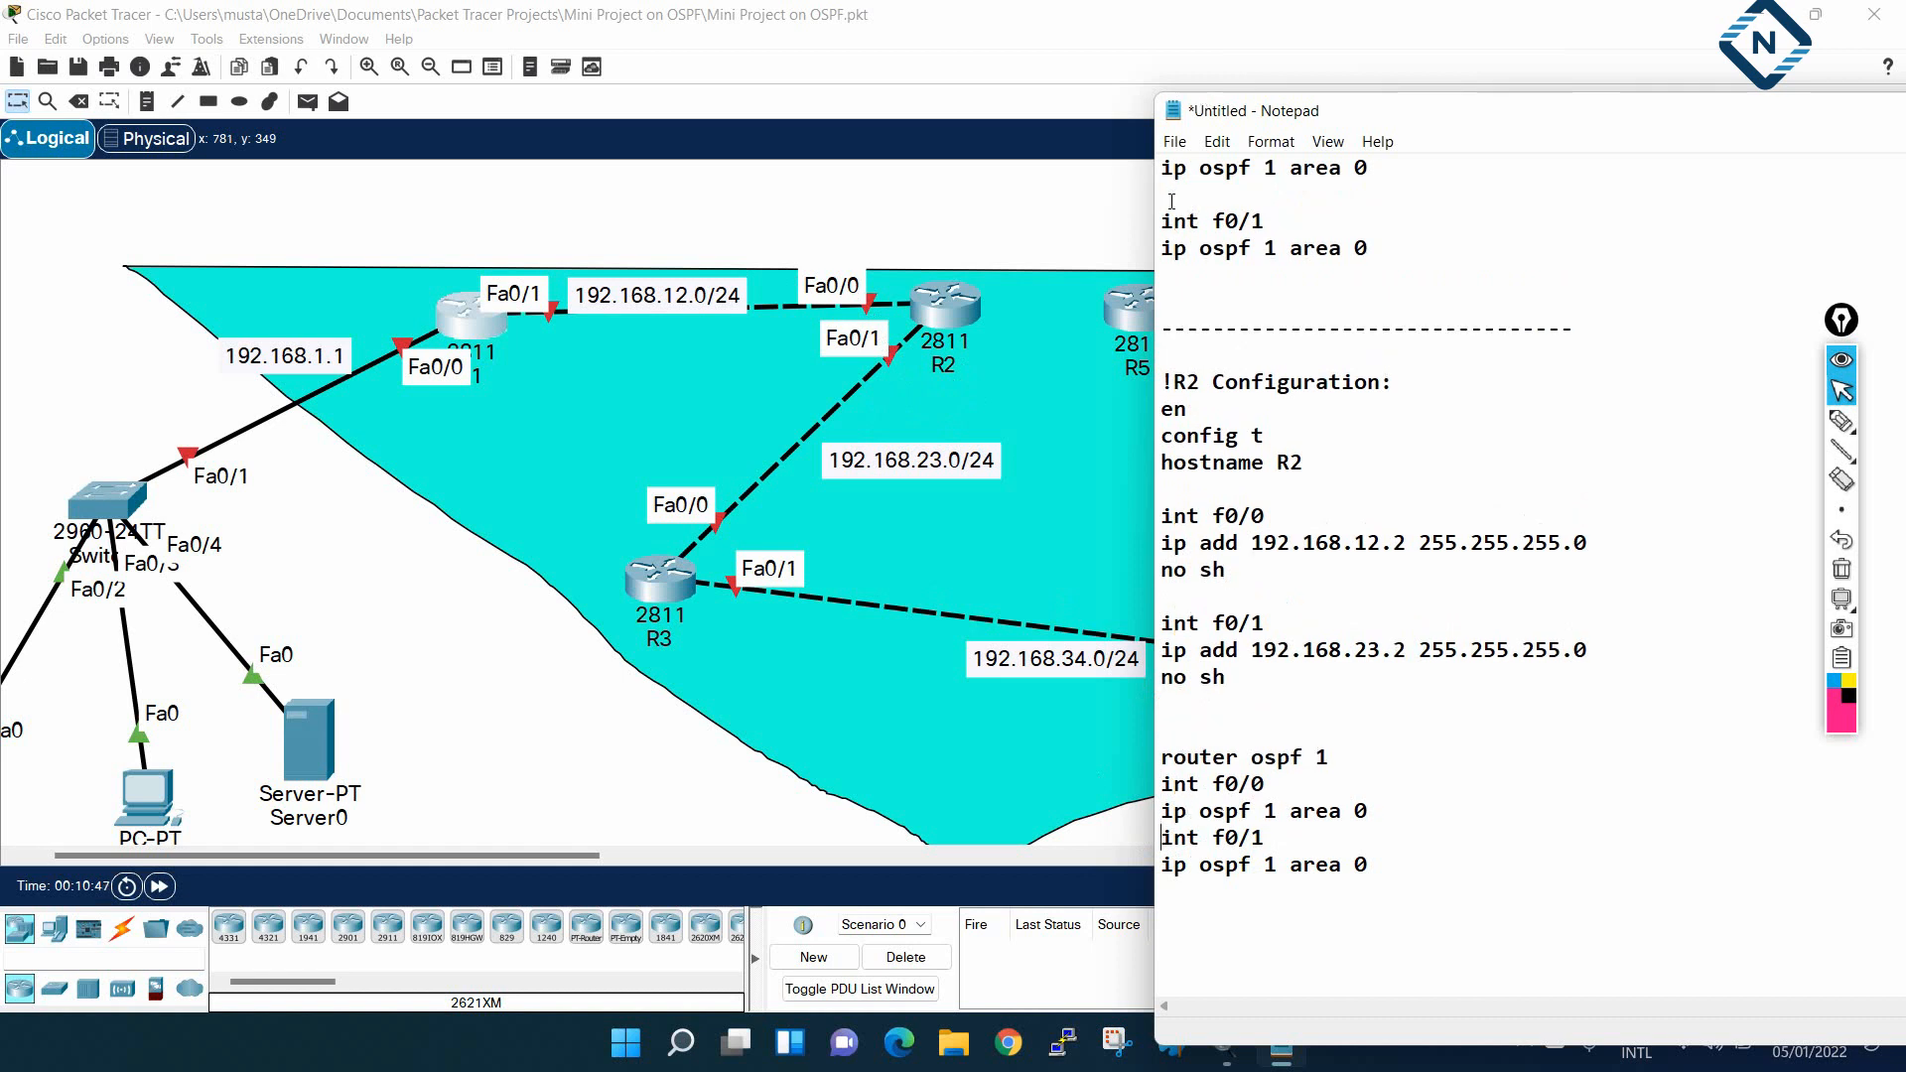
Remove the blank lines between the OSPF commands in the R1 configuration
scroll(1177, 288, "up", 2)
left_click(1166, 349)
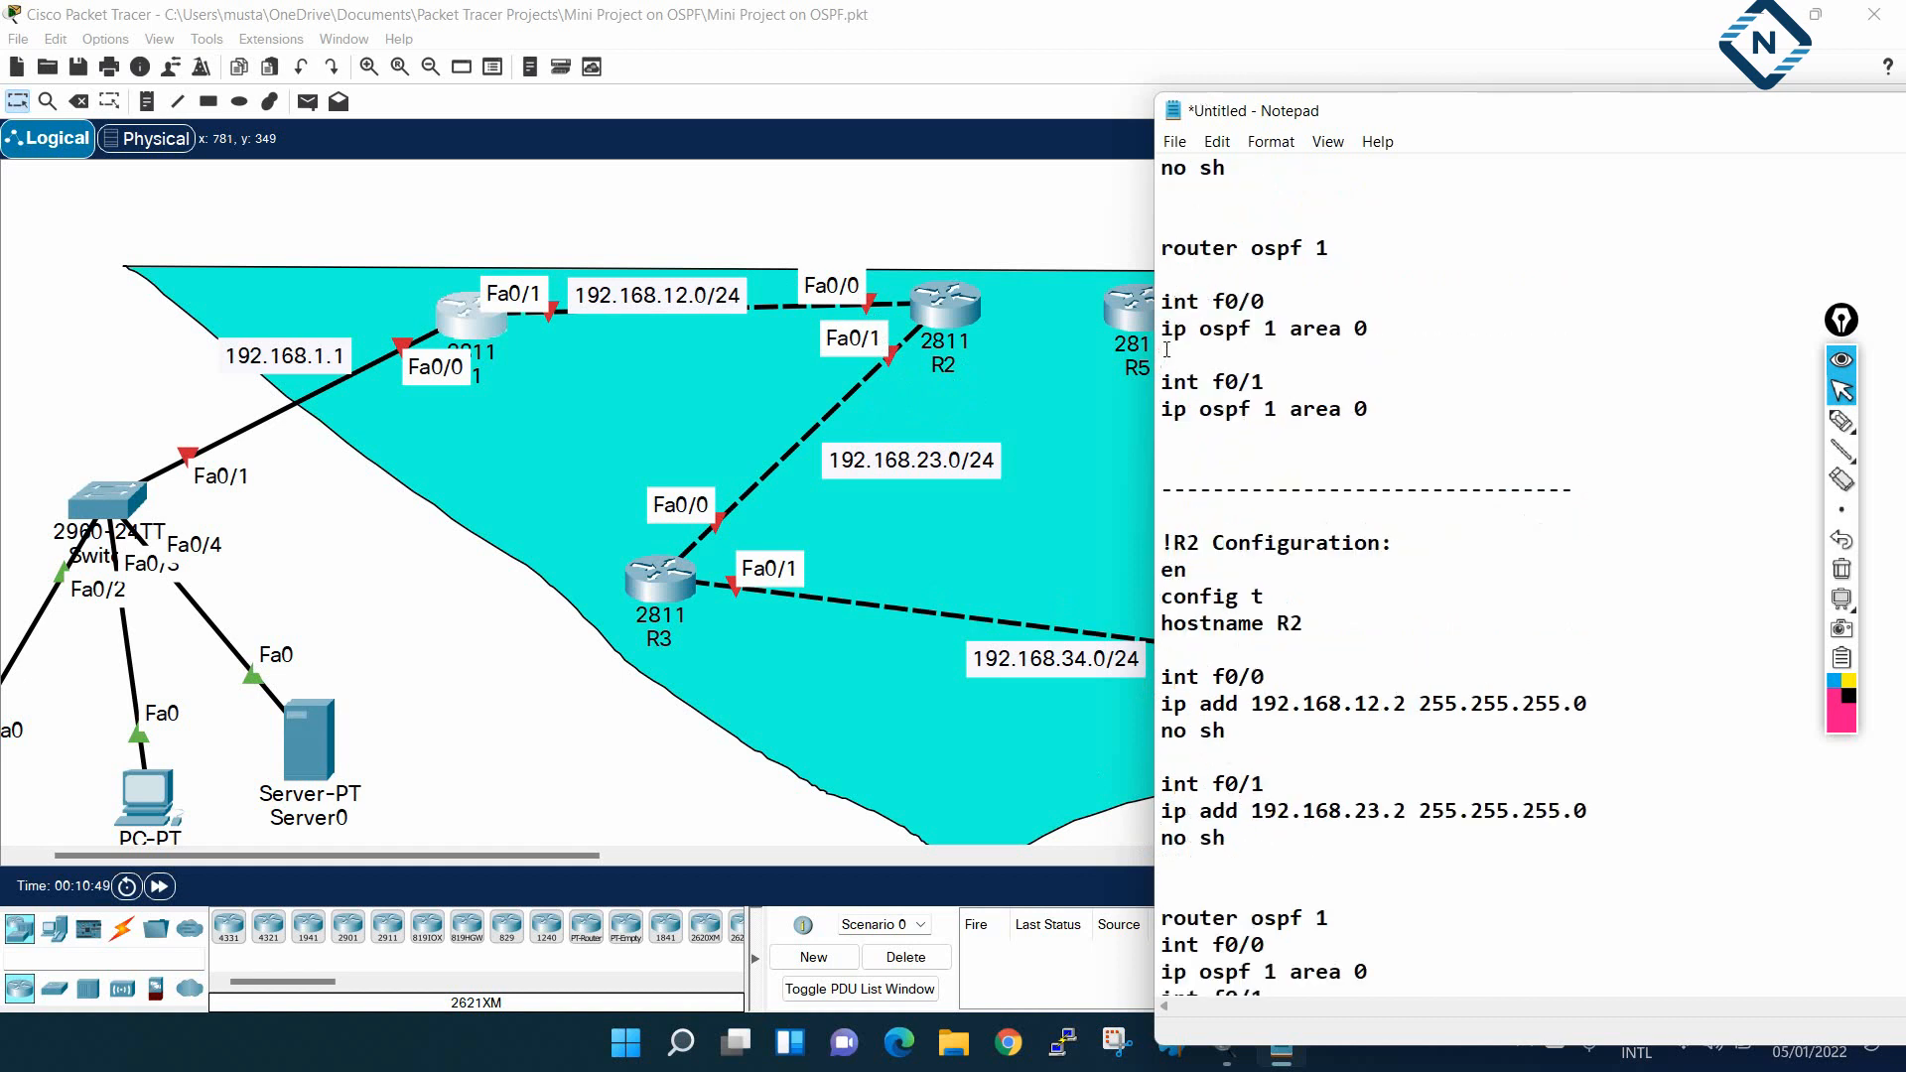
key("Delete")
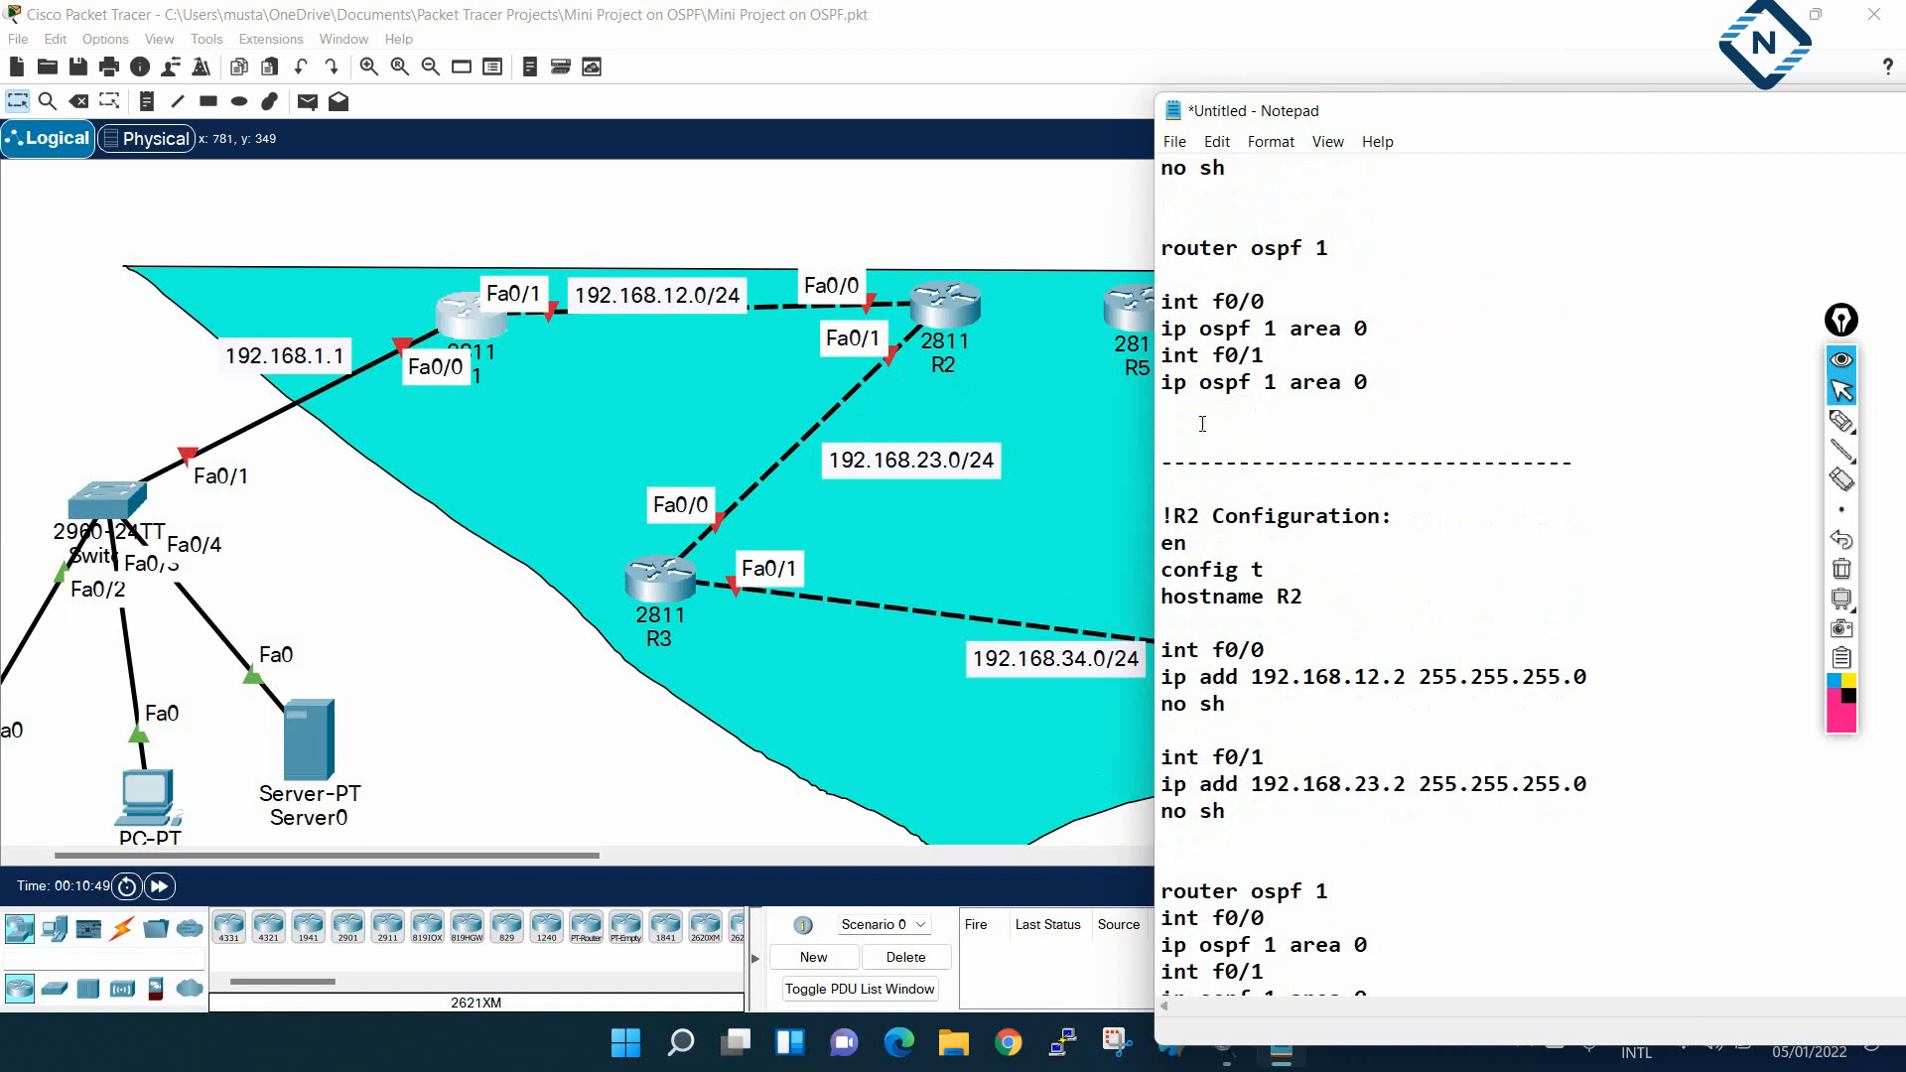
left_click(1164, 277)
key("Delete")
Compare the OSPF command blocks of the R1 and R2 configurations
left_click_drag(1385, 367, 1105, 256)
scroll(1241, 563, "down", 2)
left_click_drag(1371, 859, 1106, 766)
left_click(1317, 795)
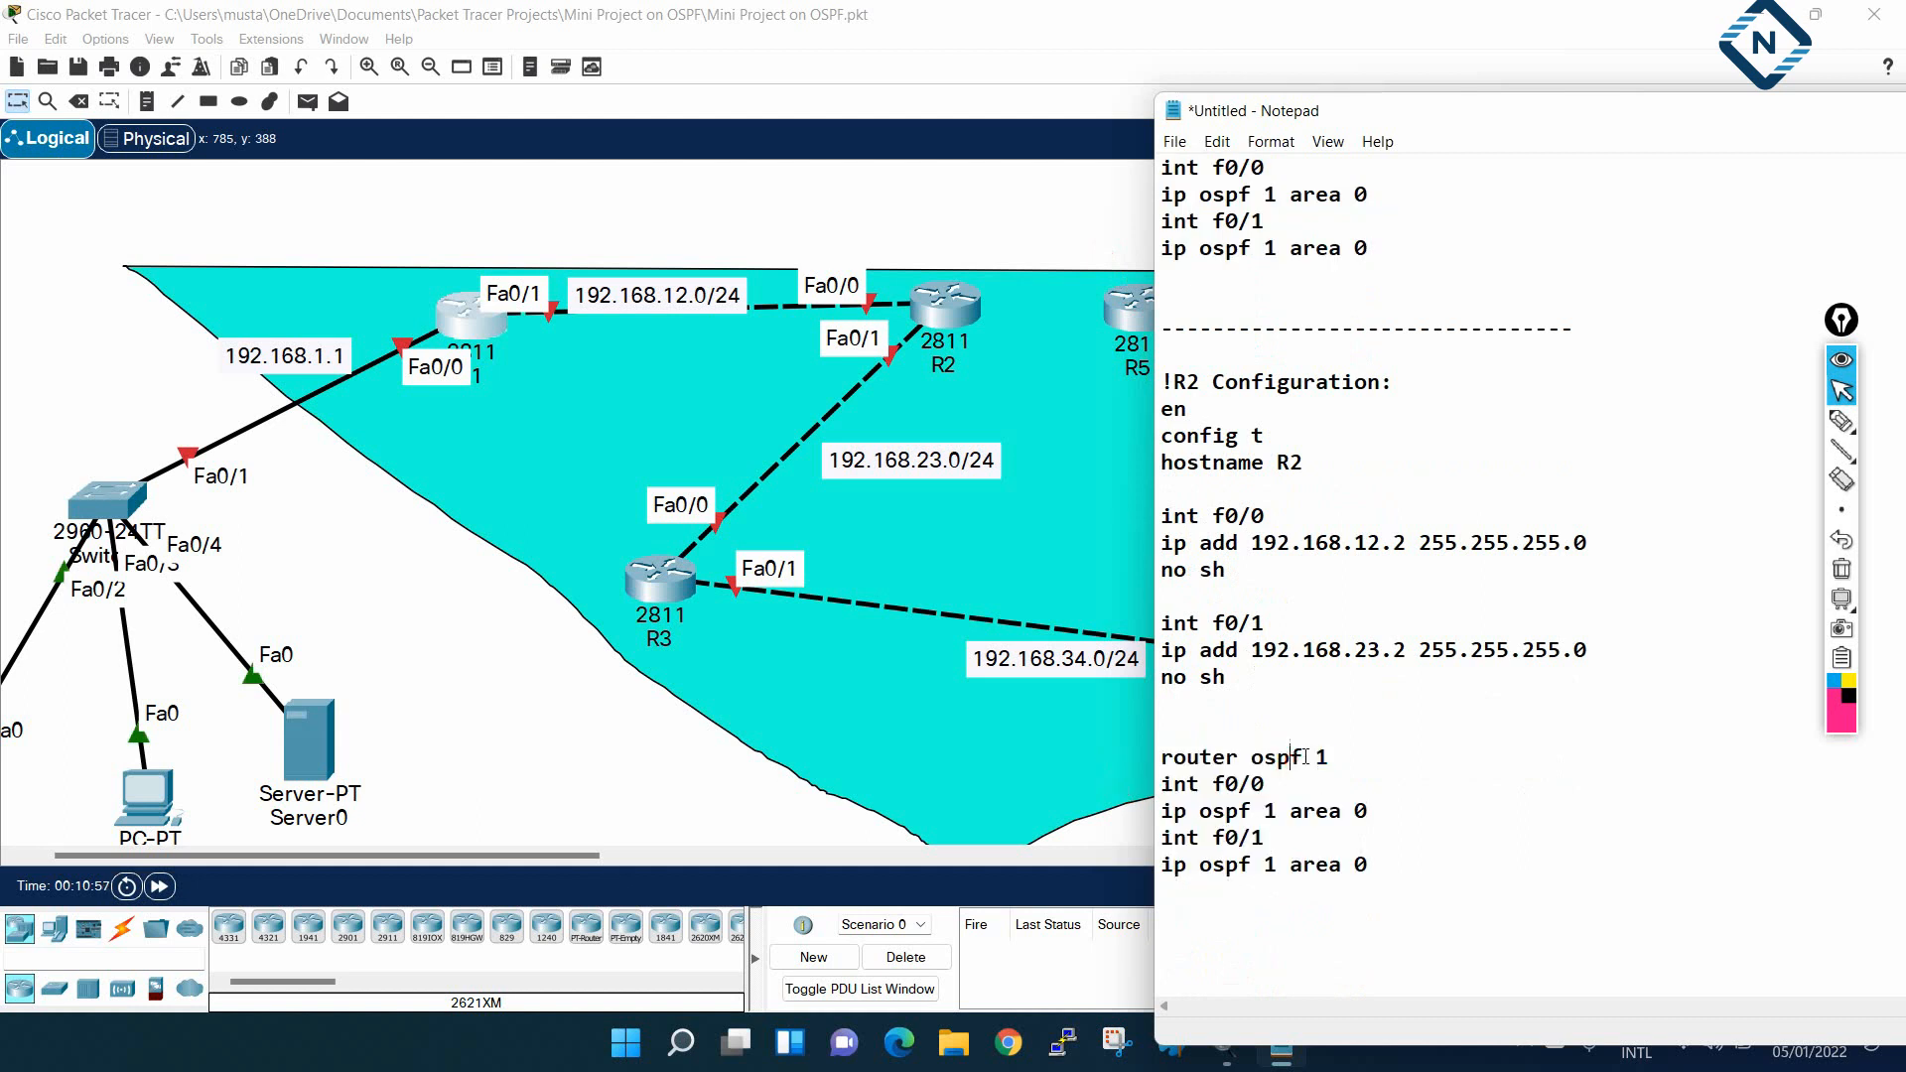
left_click_drag(1330, 756, 1164, 746)
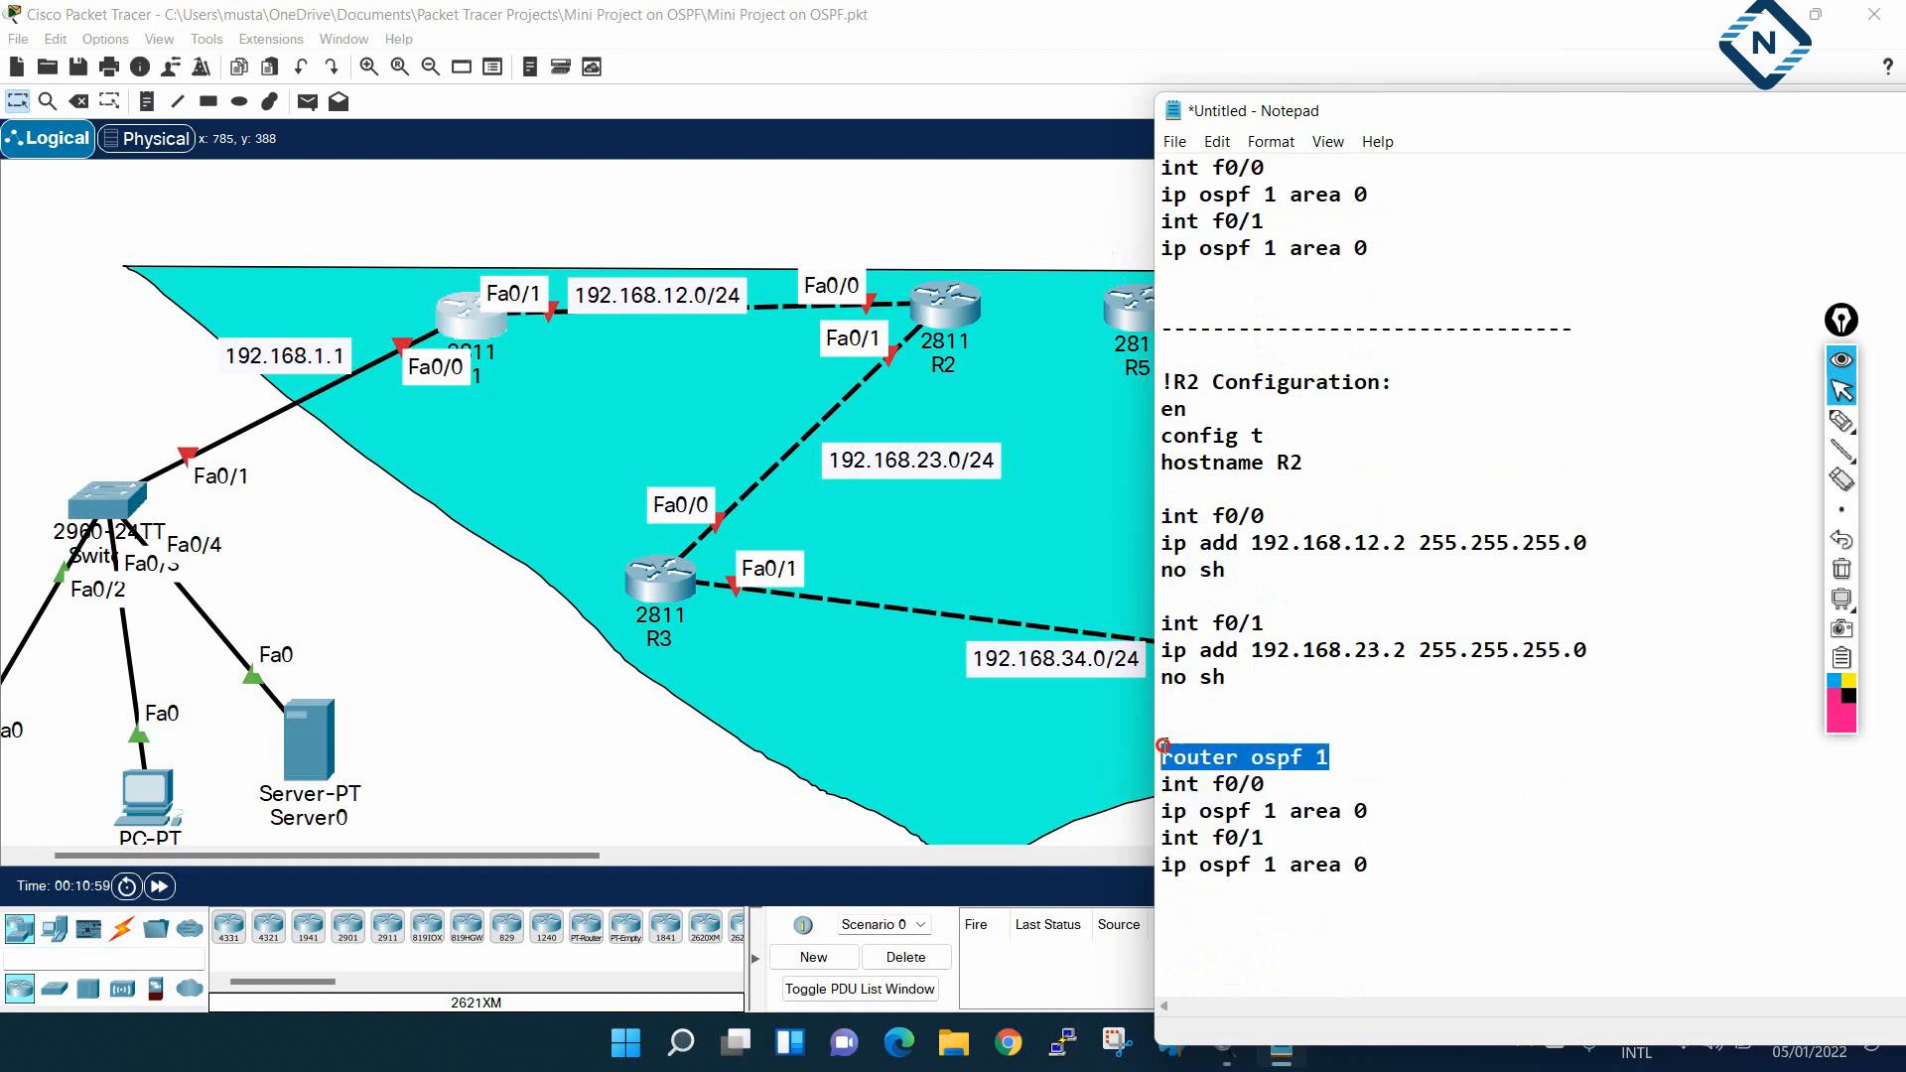
left_click_drag(1267, 783, 1410, 871)
Add a dashed separator line below R2's configuration and paste a copy of the R2 block directly beneath it, without a blank line between
left_click(1425, 899)
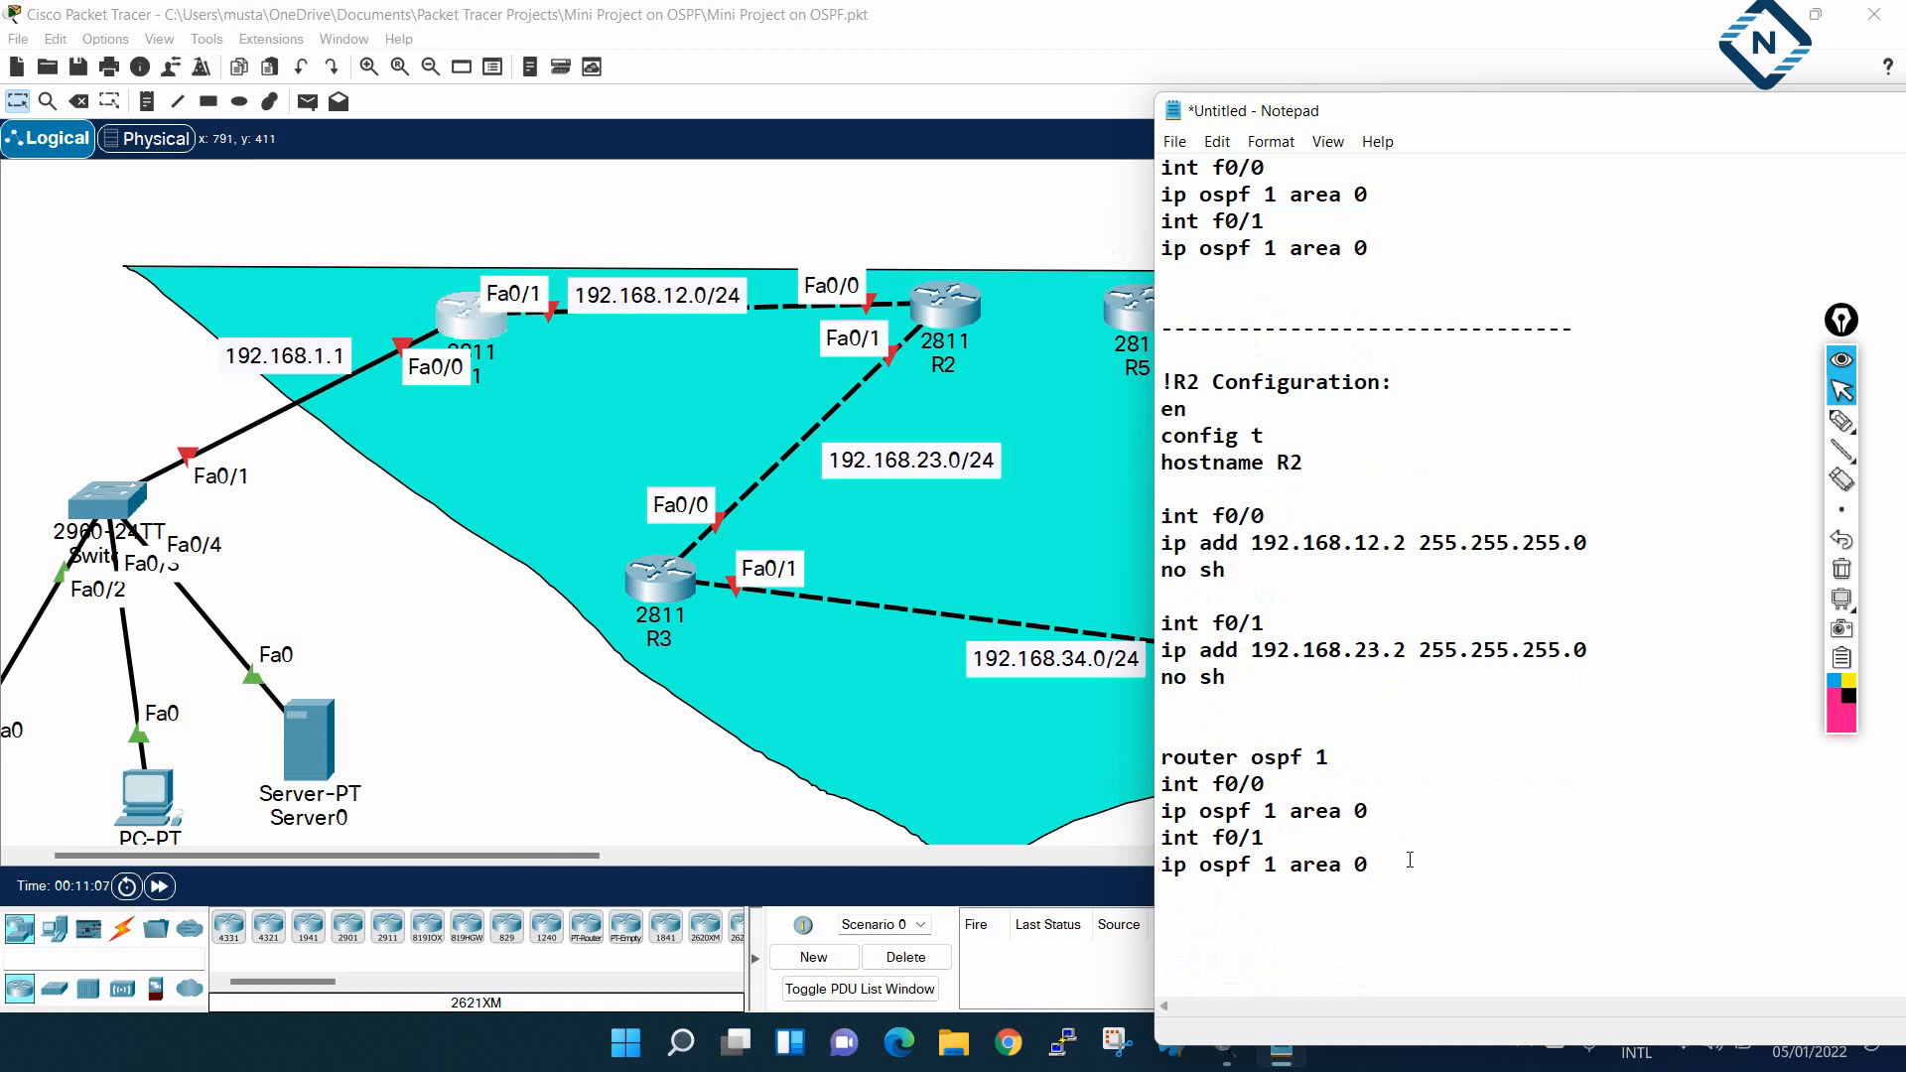
type("--------------------------------")
left_click_drag(1377, 862, 1111, 374)
key("ctrl+c")
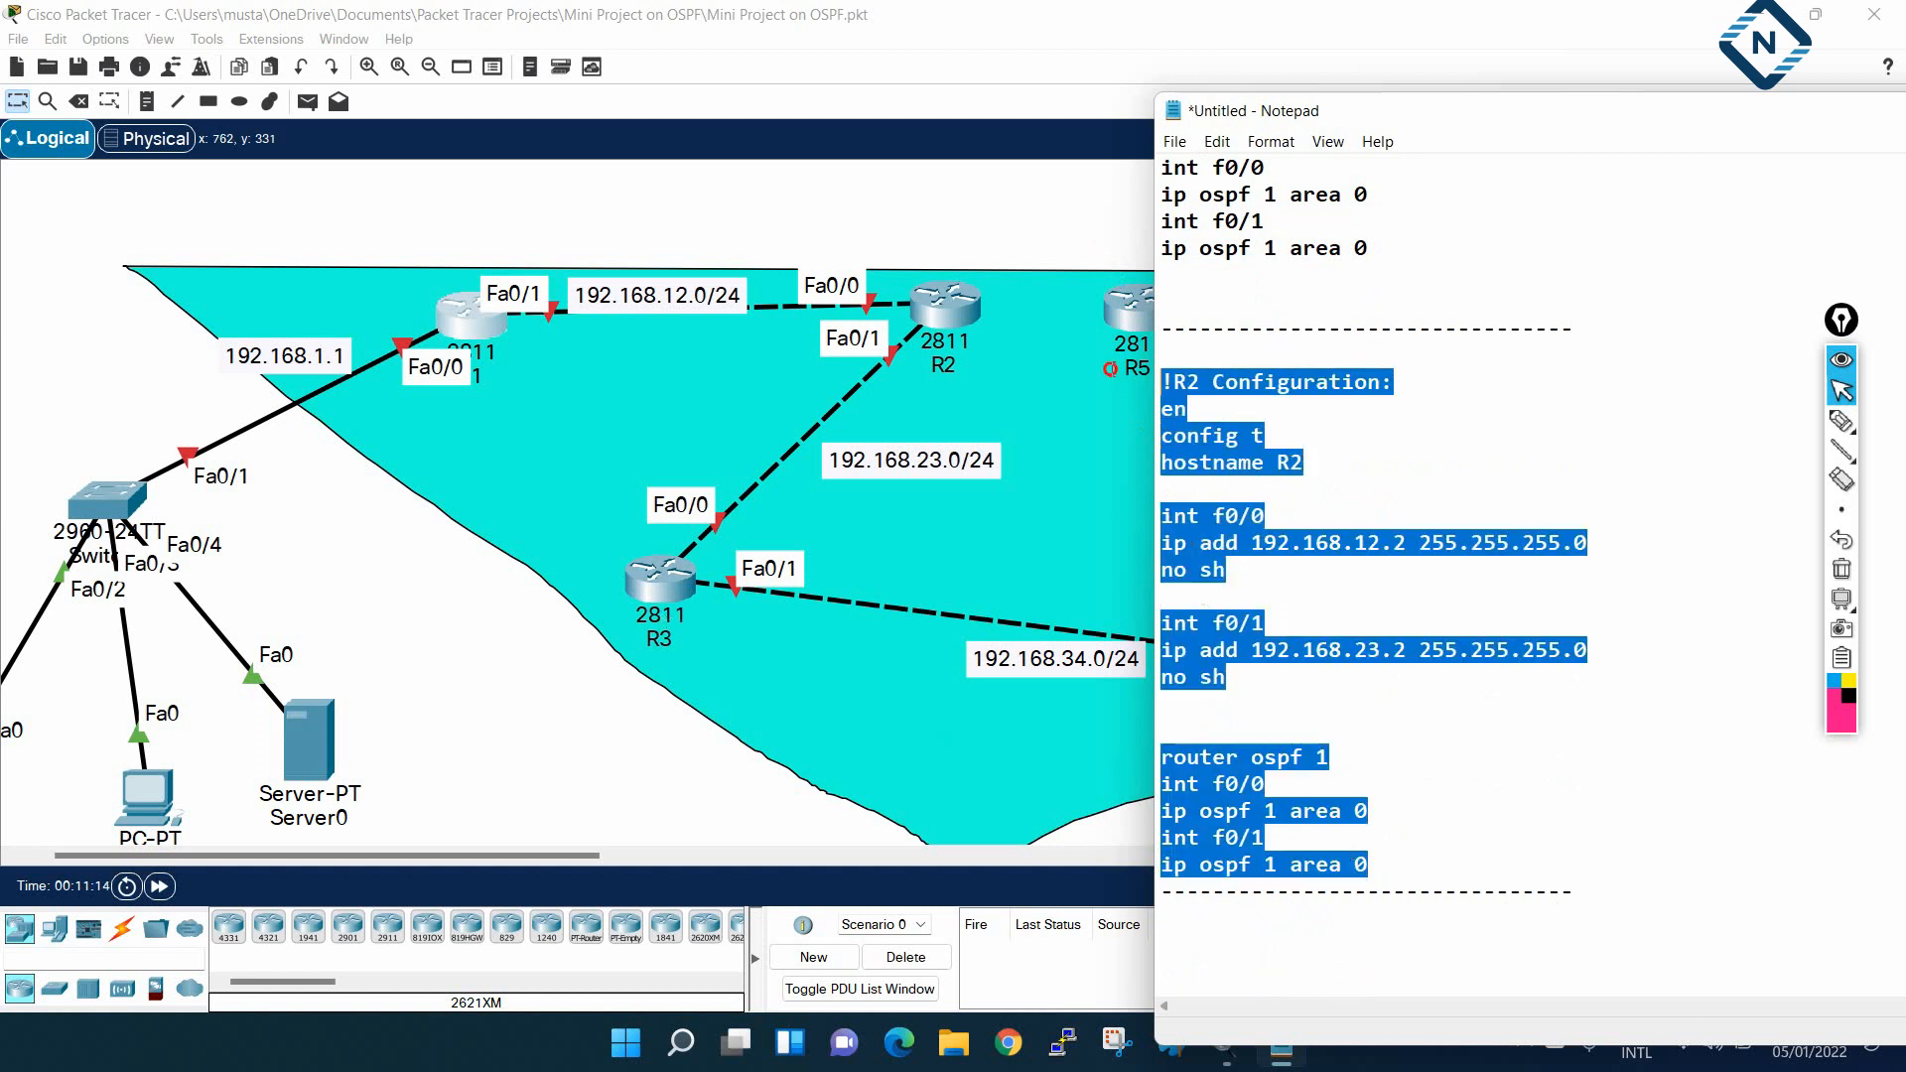
left_click(1650, 899)
key("Return")
key("ctrl+v")
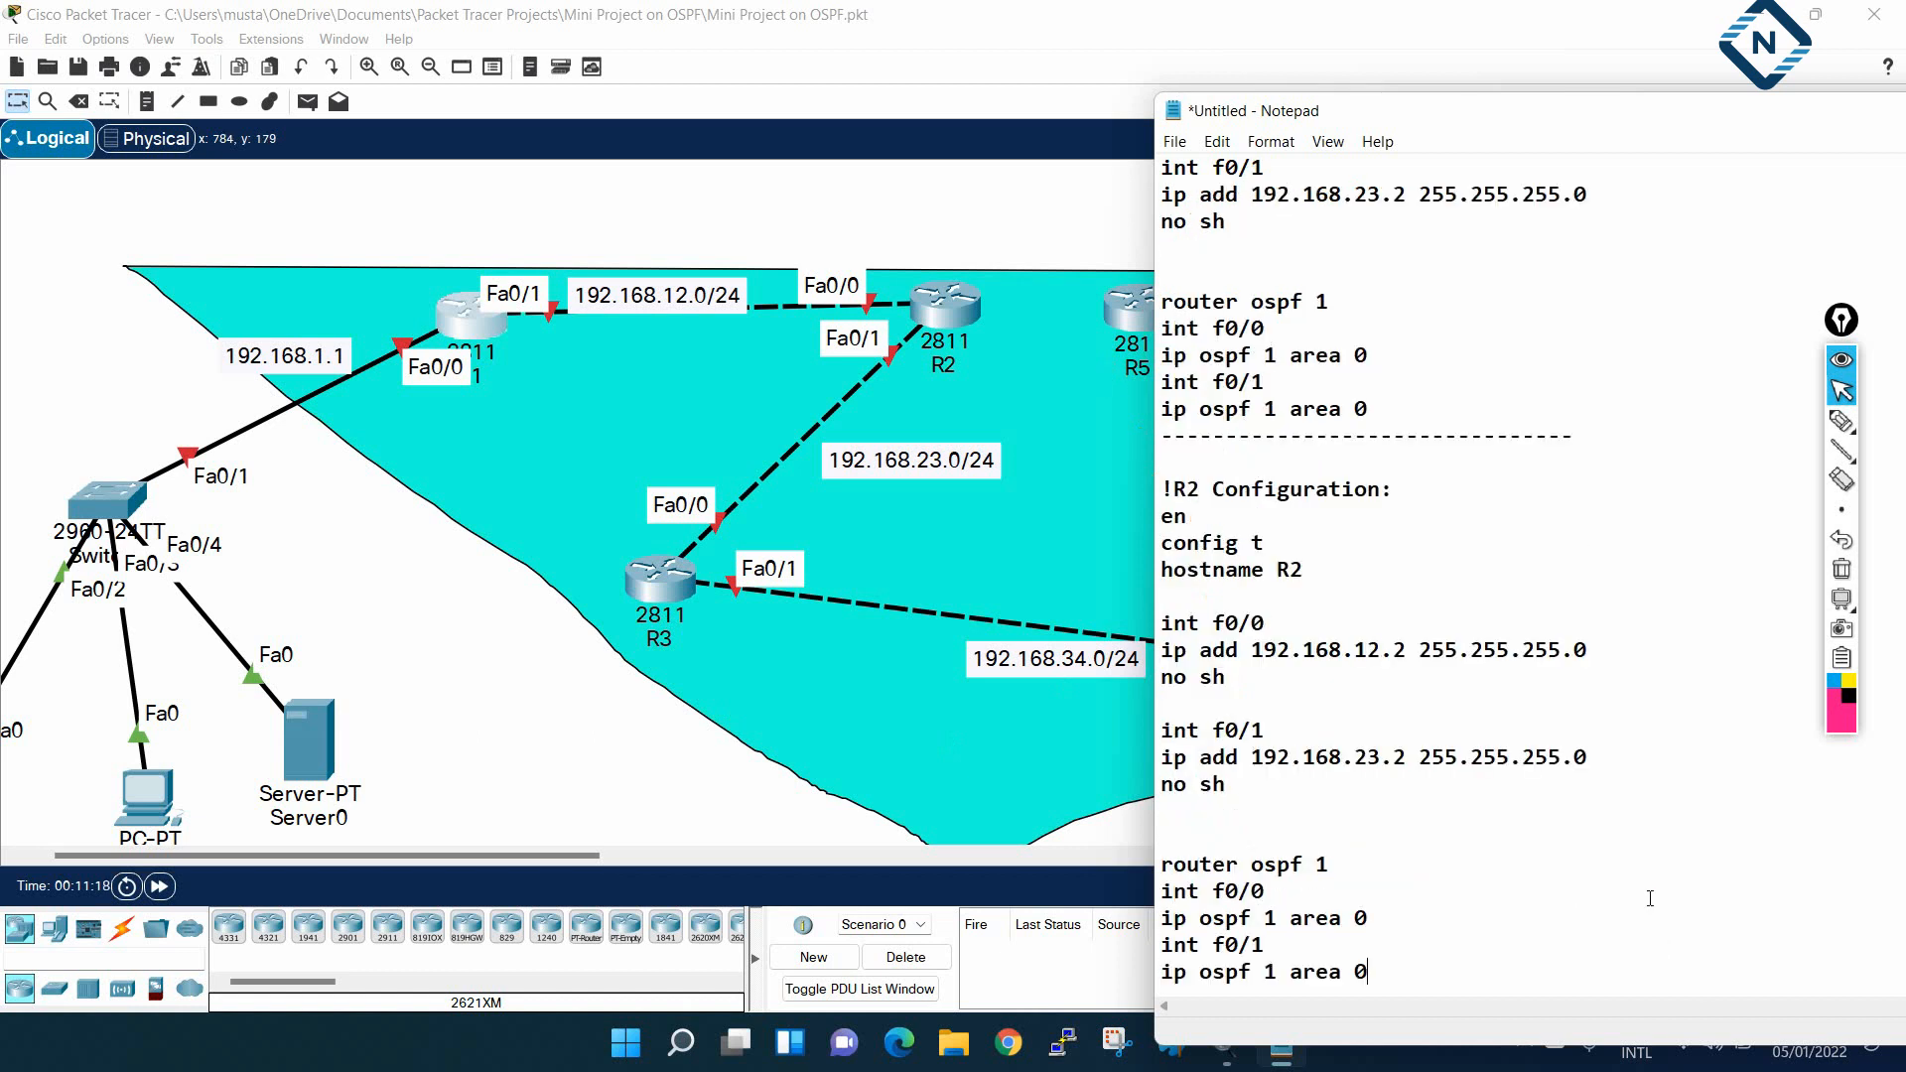
left_click(1204, 468)
key("Delete")
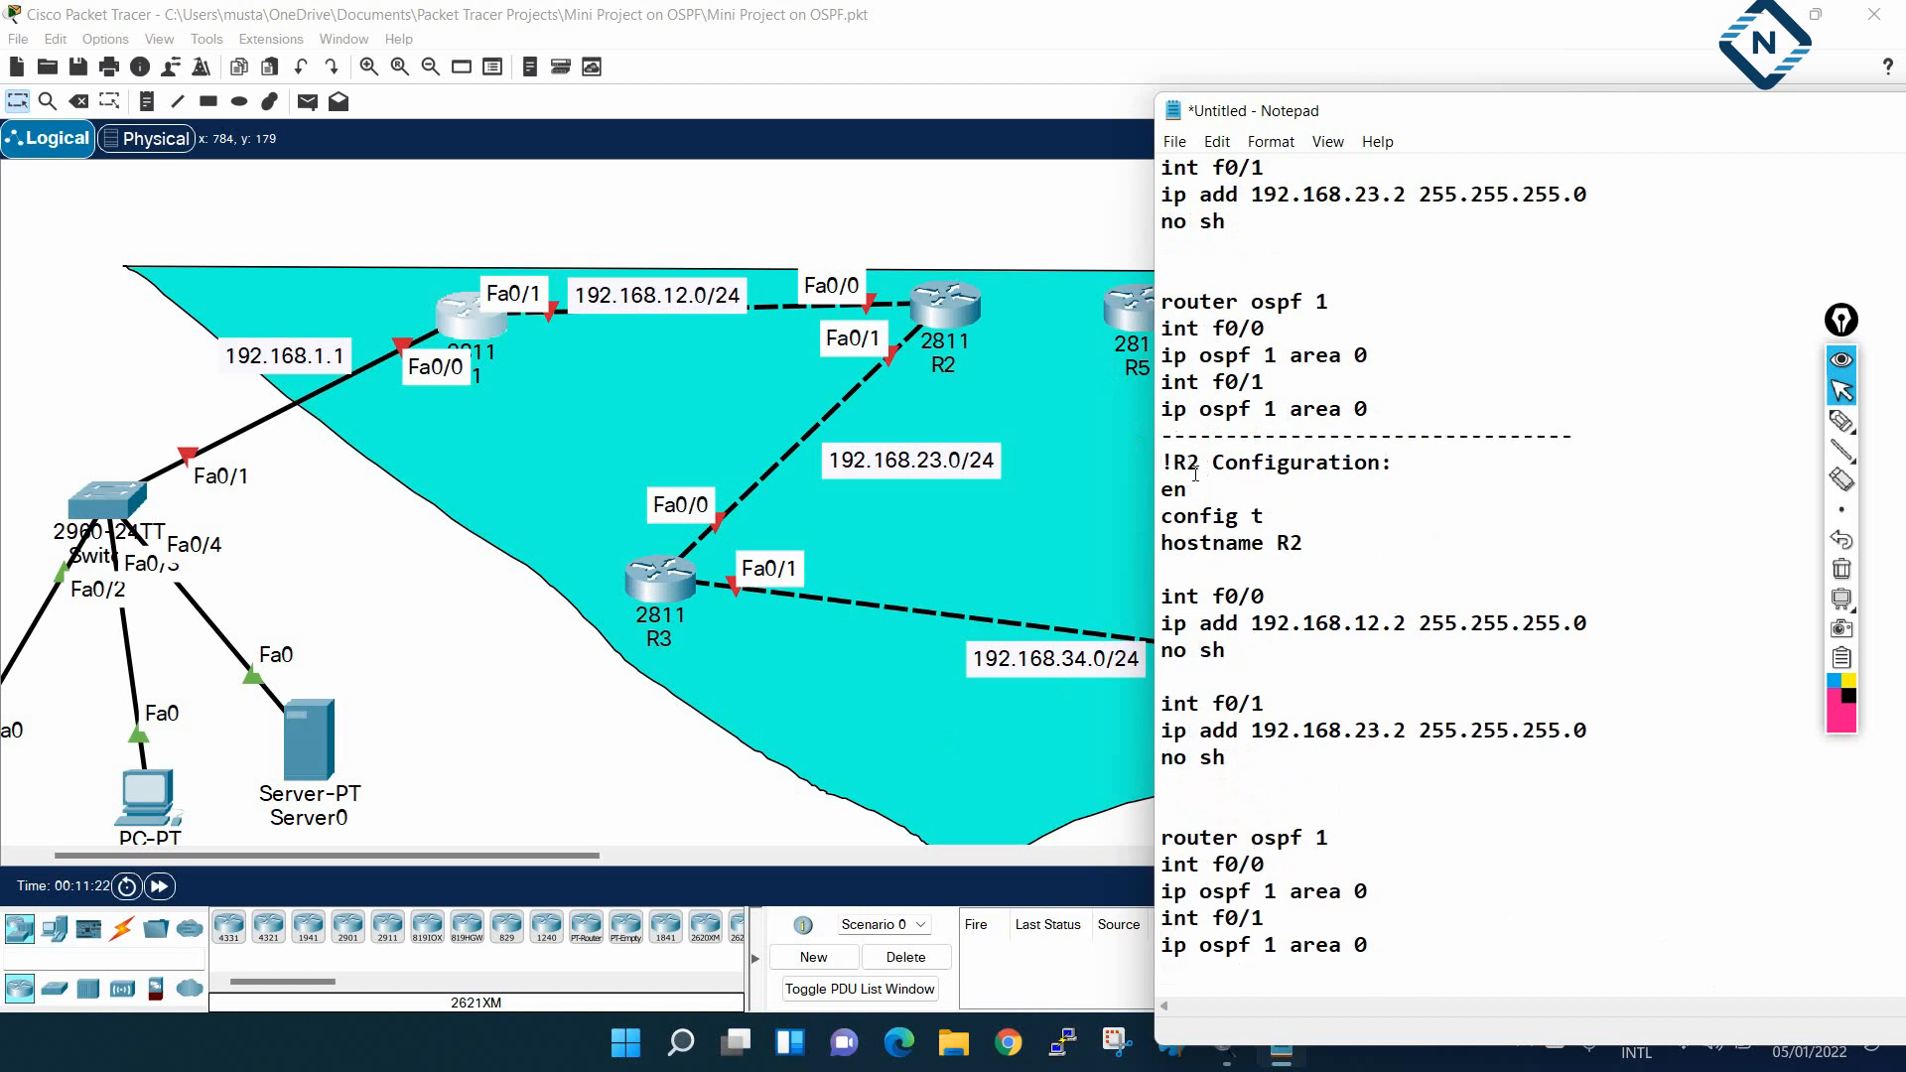
Change the copied block's heading to "!R3 Configuration:" and its hostname to R3
left_click_drag(1187, 462, 1198, 464)
type("3")
left_click_drag(1288, 543, 1303, 543)
type("3")
Set the R3 interface addresses to 192.168.23.3 on f0/0 and 192.168.34.3 on f0/1
double_click(1379, 622)
type("23")
double_click(1398, 622)
type("3")
left_click_drag(1382, 731, 1360, 731)
type("34")
left_click_drag(1420, 732, 1394, 732)
type("3")
Check the router OSPF command and both interface entries in the R3 configuration
scroll(1245, 702, "down", 1)
left_click_drag(1324, 875, 1122, 769)
left_click(1122, 779)
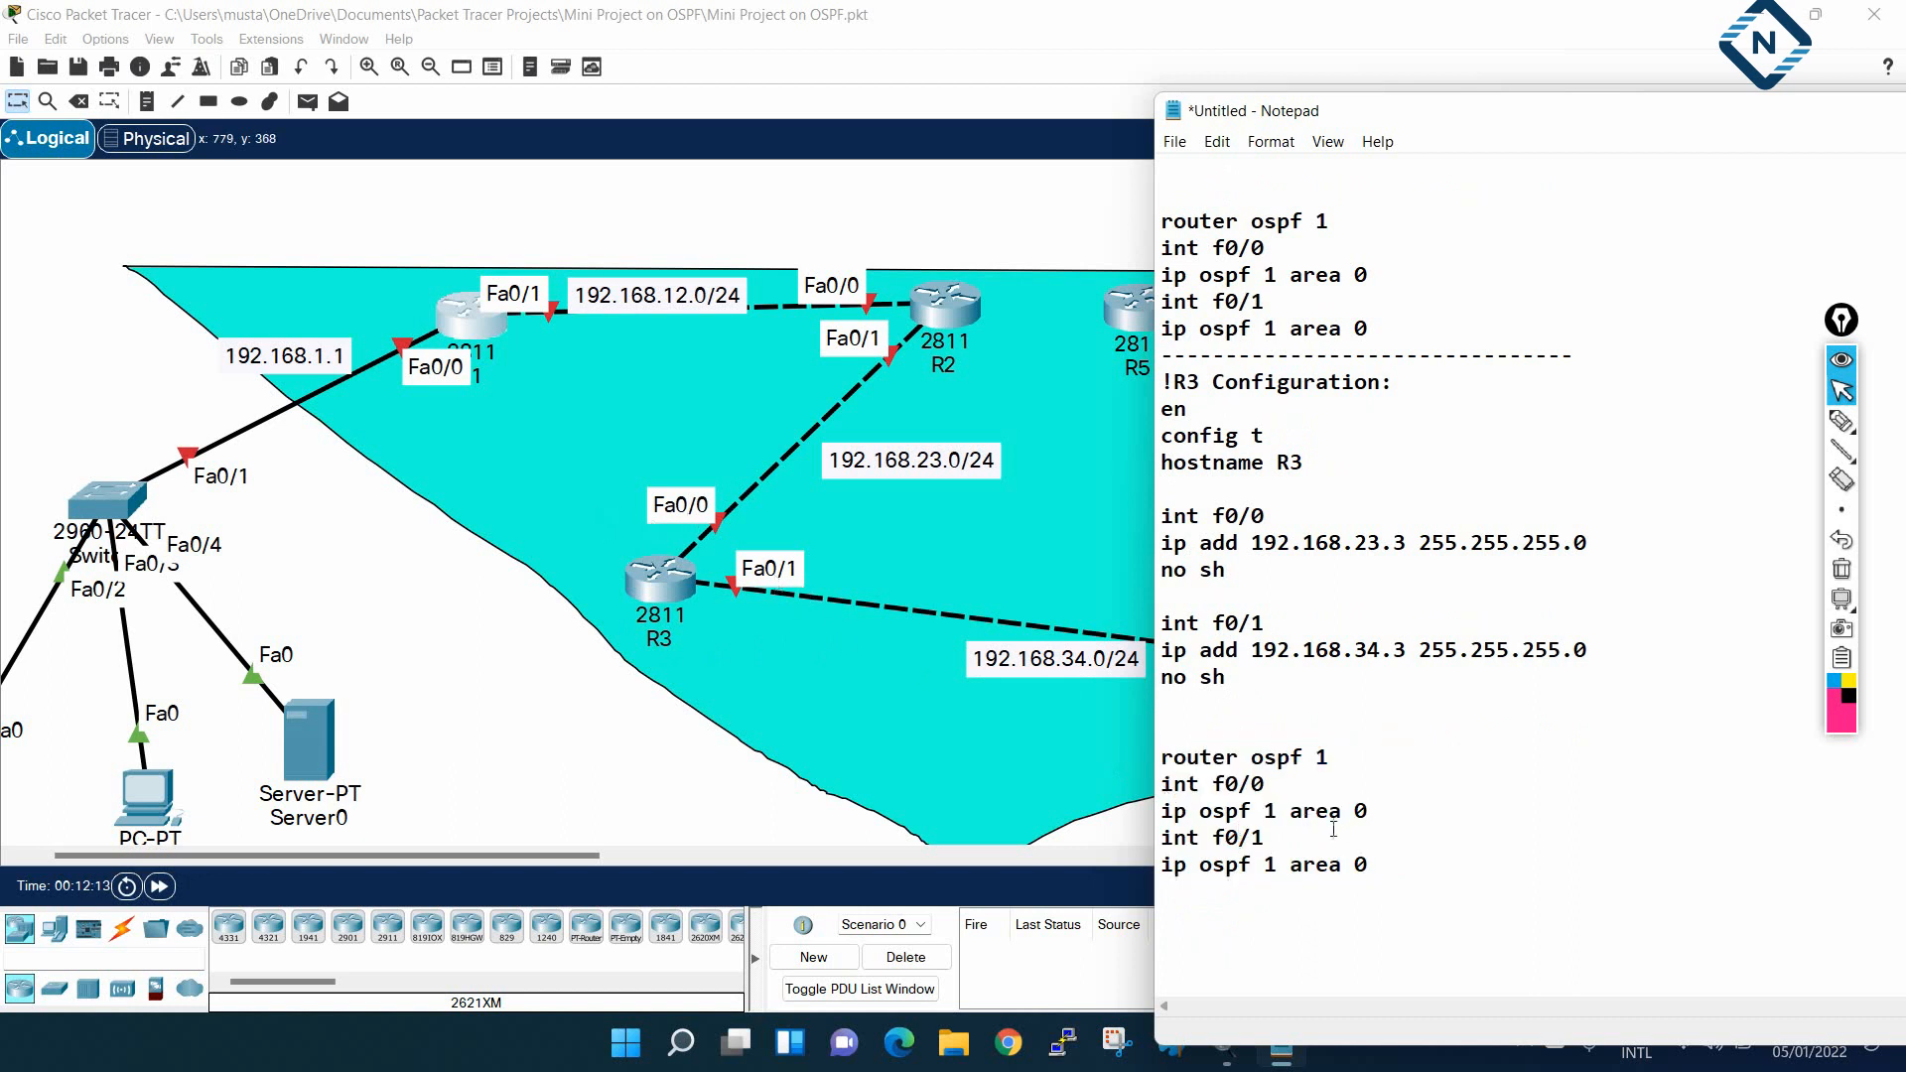
left_click_drag(1276, 784, 1136, 783)
left_click_drag(1266, 837, 1182, 819)
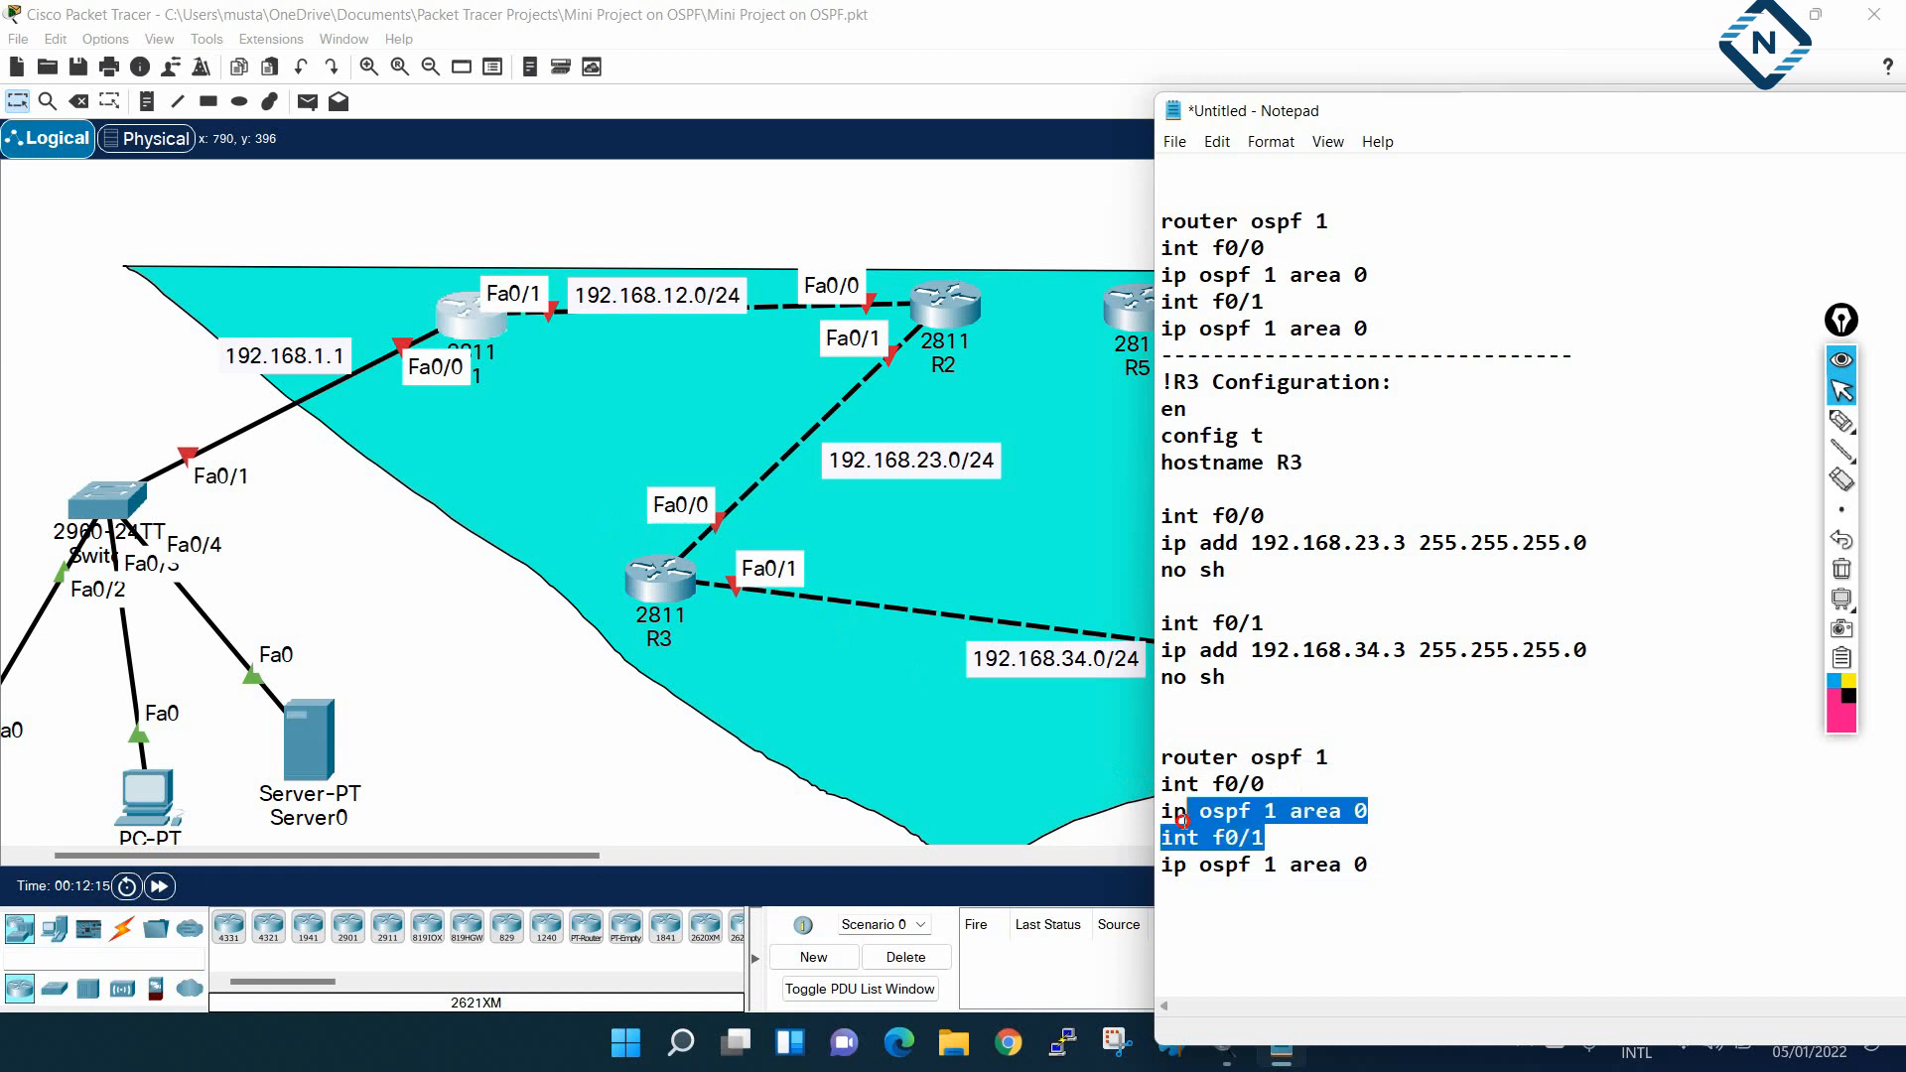
left_click(1283, 864)
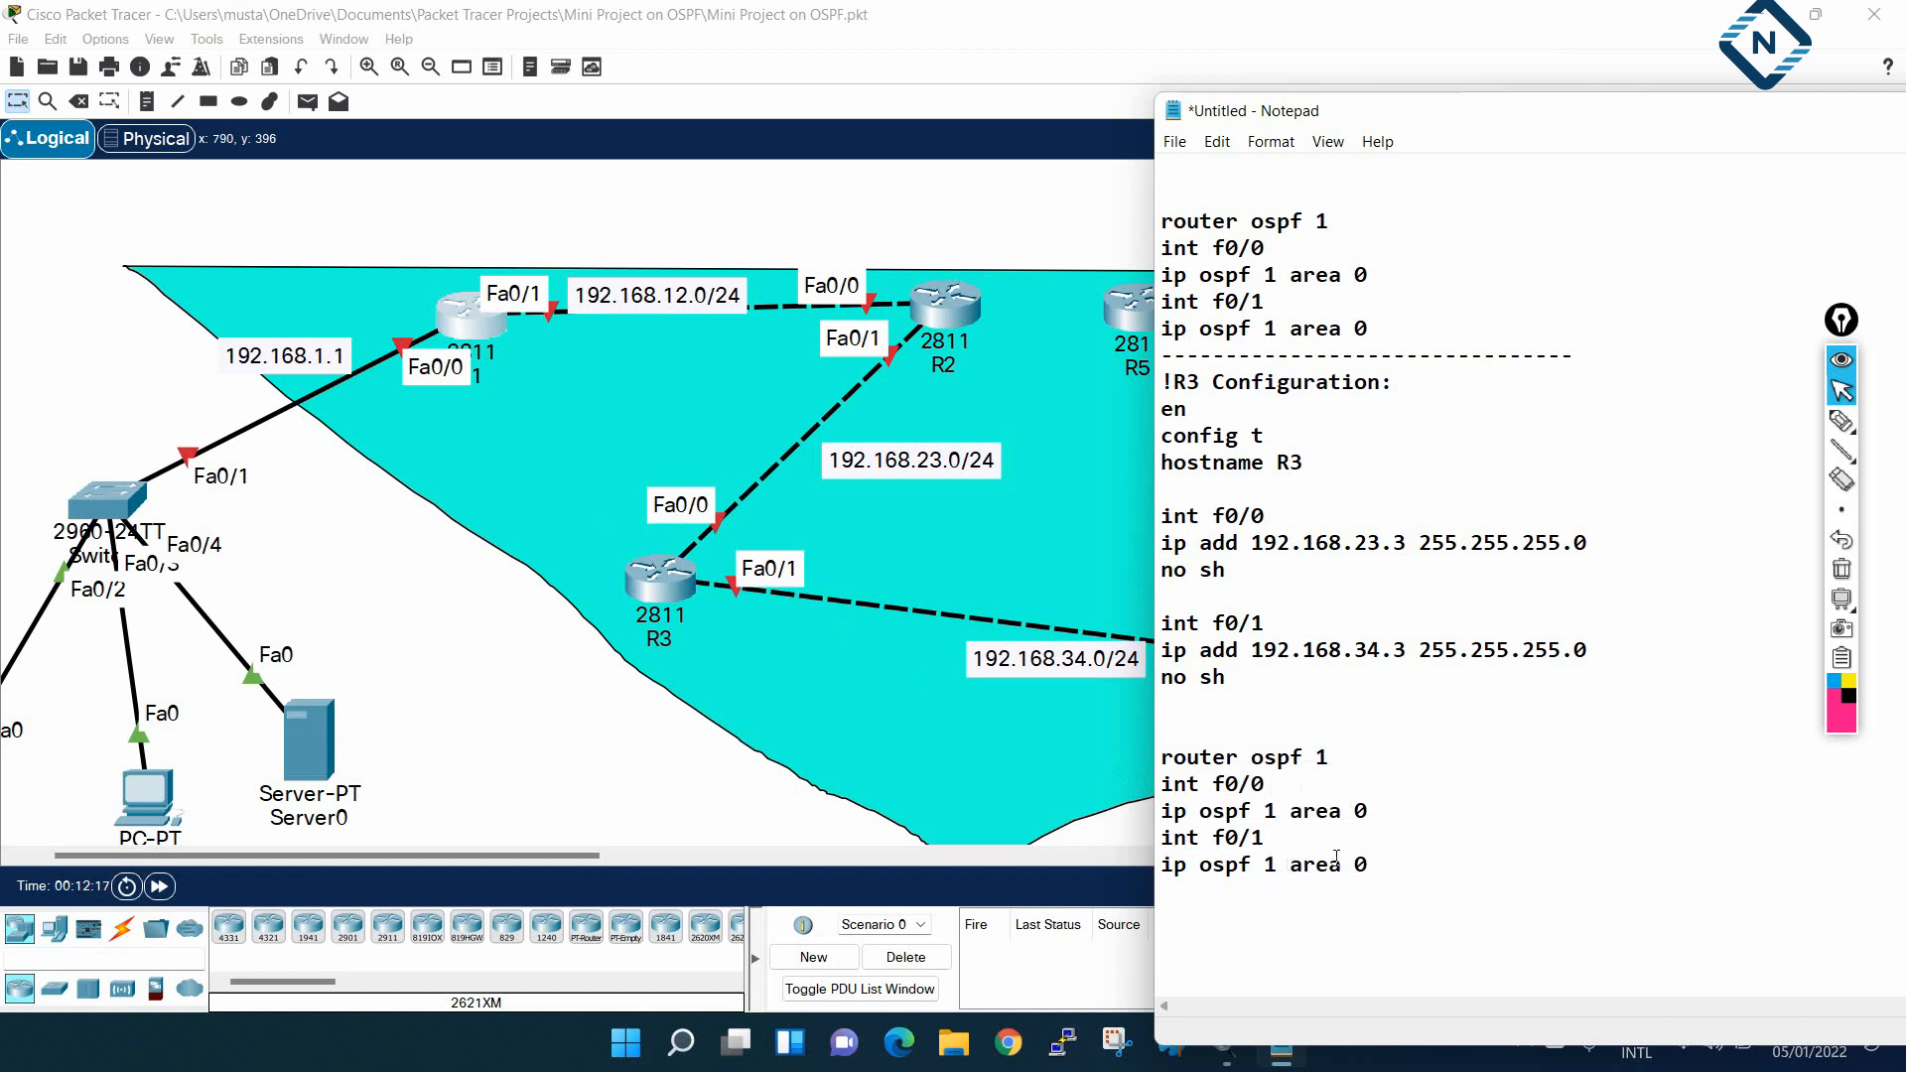
Move and narrow the Notepad window so that routers R4 and R5 in the topology are uncovered
left_click_drag(1357, 119, 286, 195)
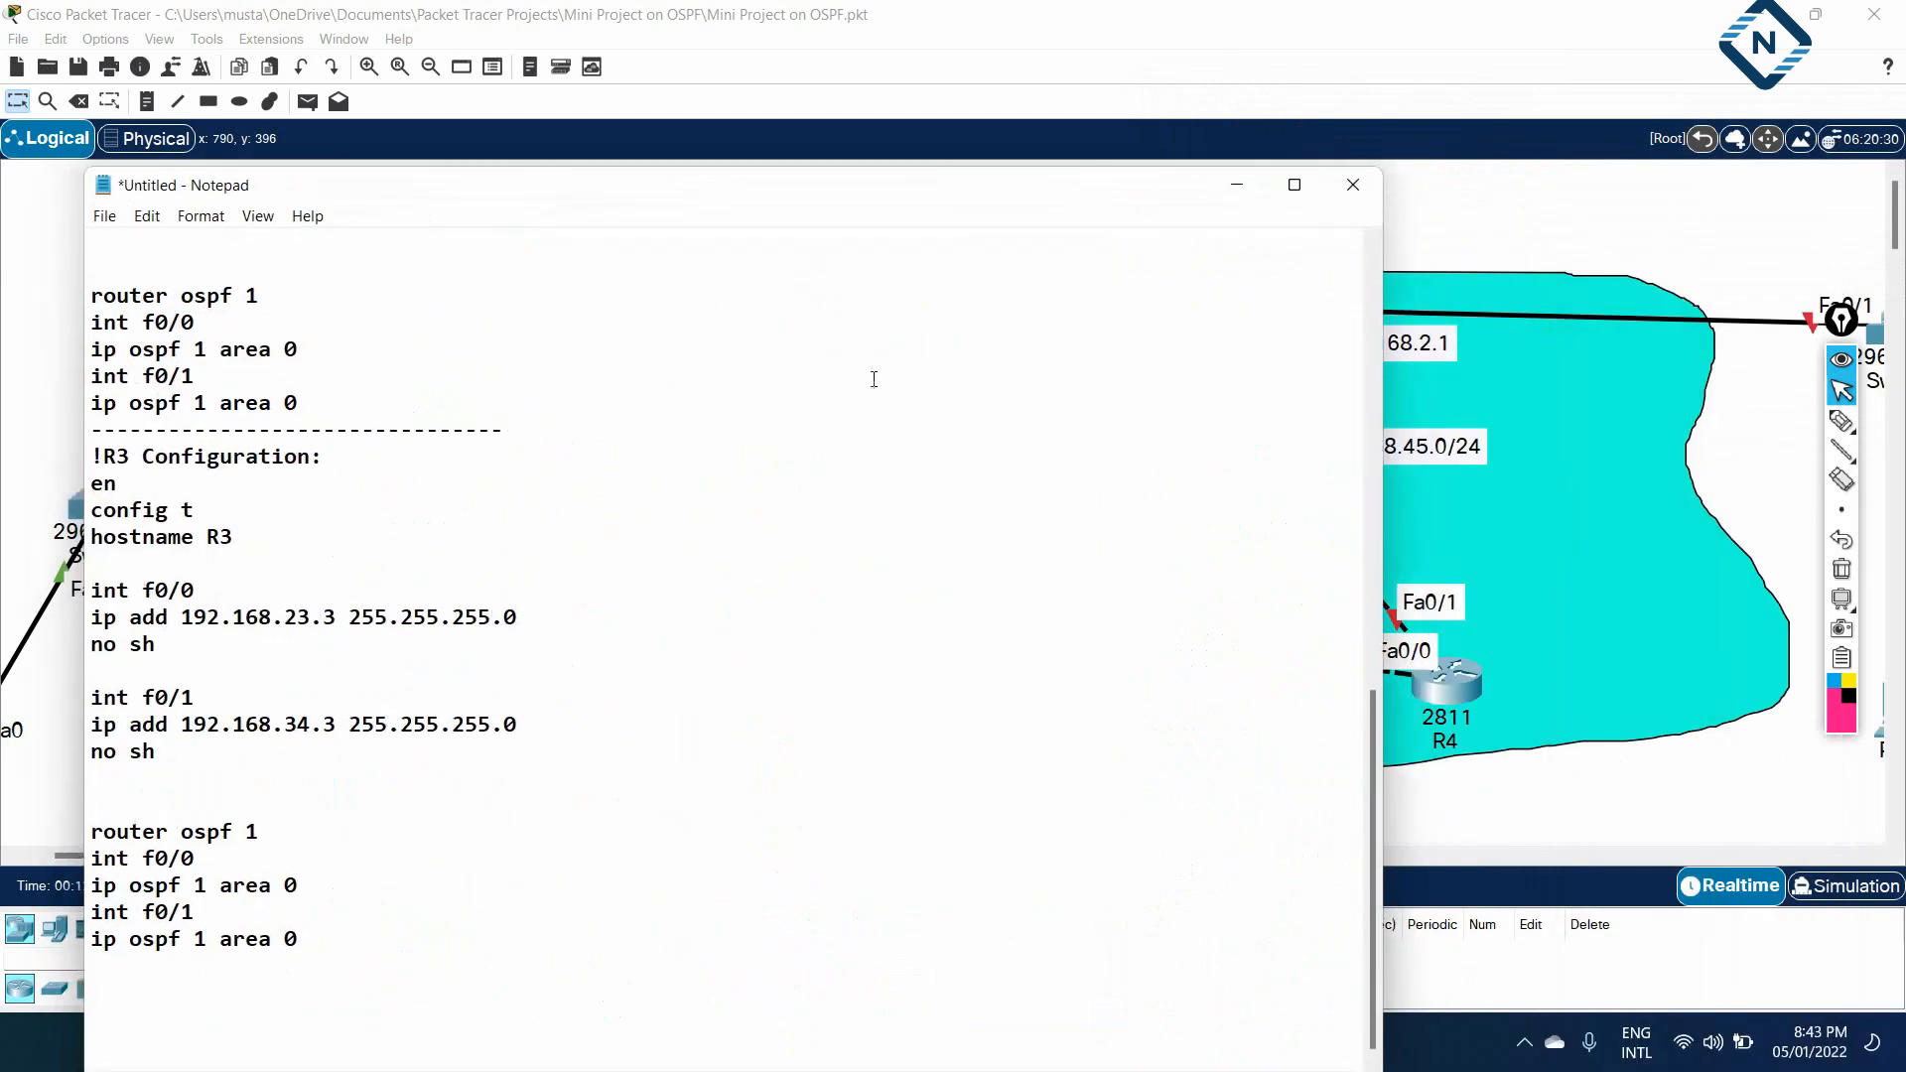
left_click_drag(1367, 432, 784, 419)
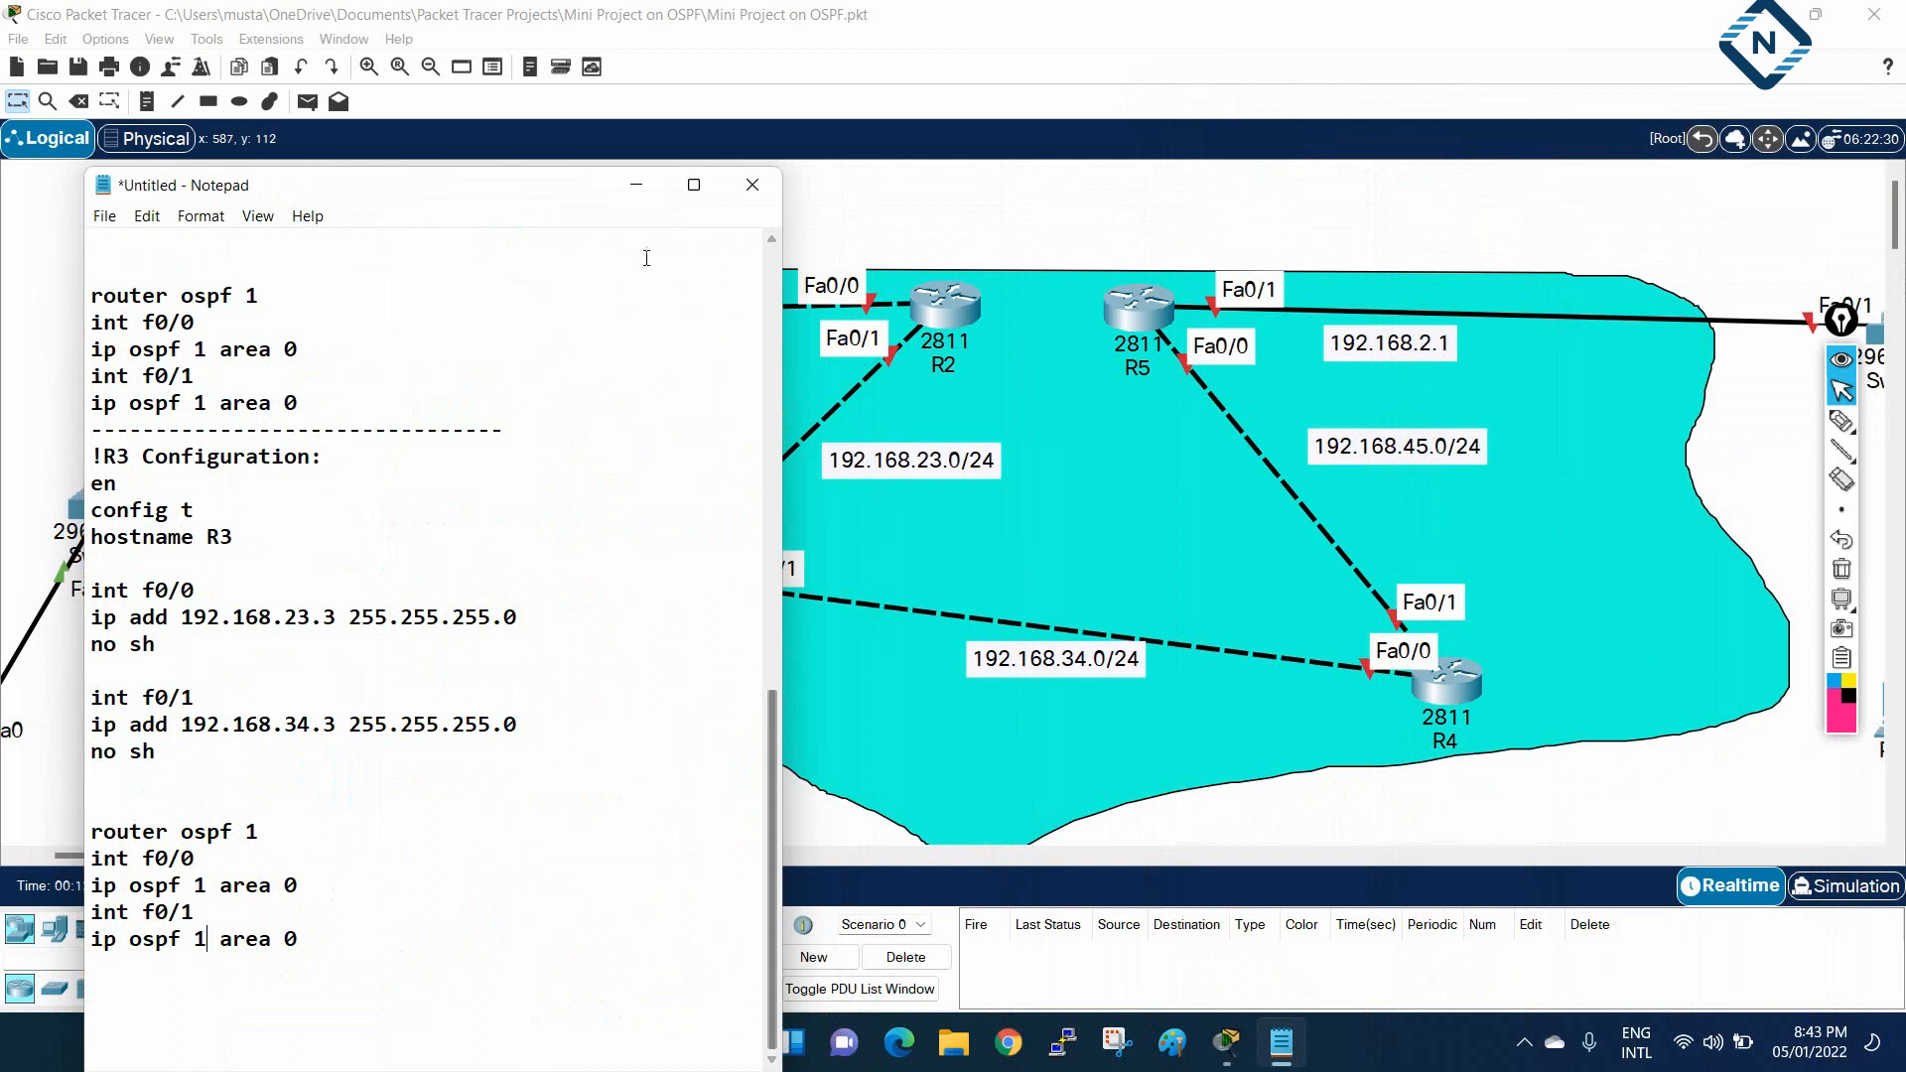
left_click_drag(490, 187, 517, 111)
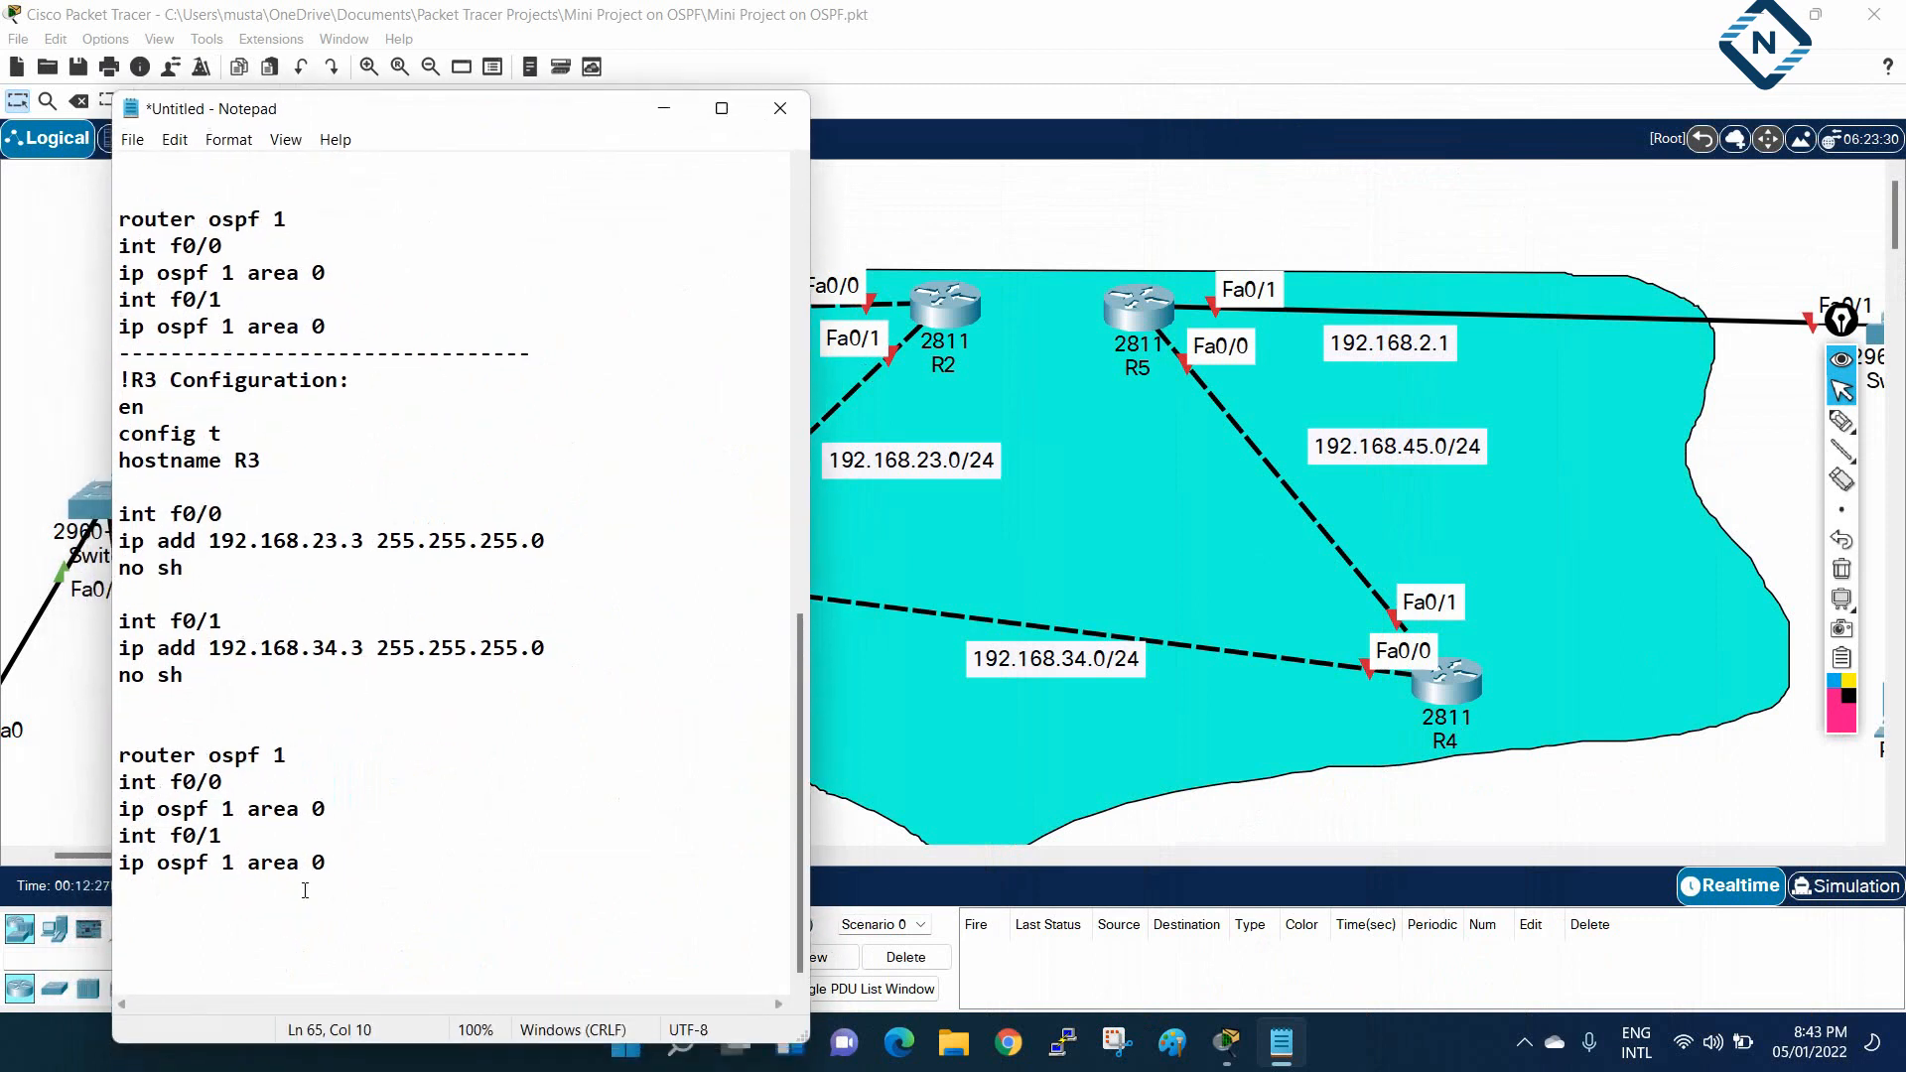
Add a dashed separator line below R3's configuration and paste a copy of the R3 block beneath it
left_click_drag(344, 883, 120, 381)
key("ctrl+c")
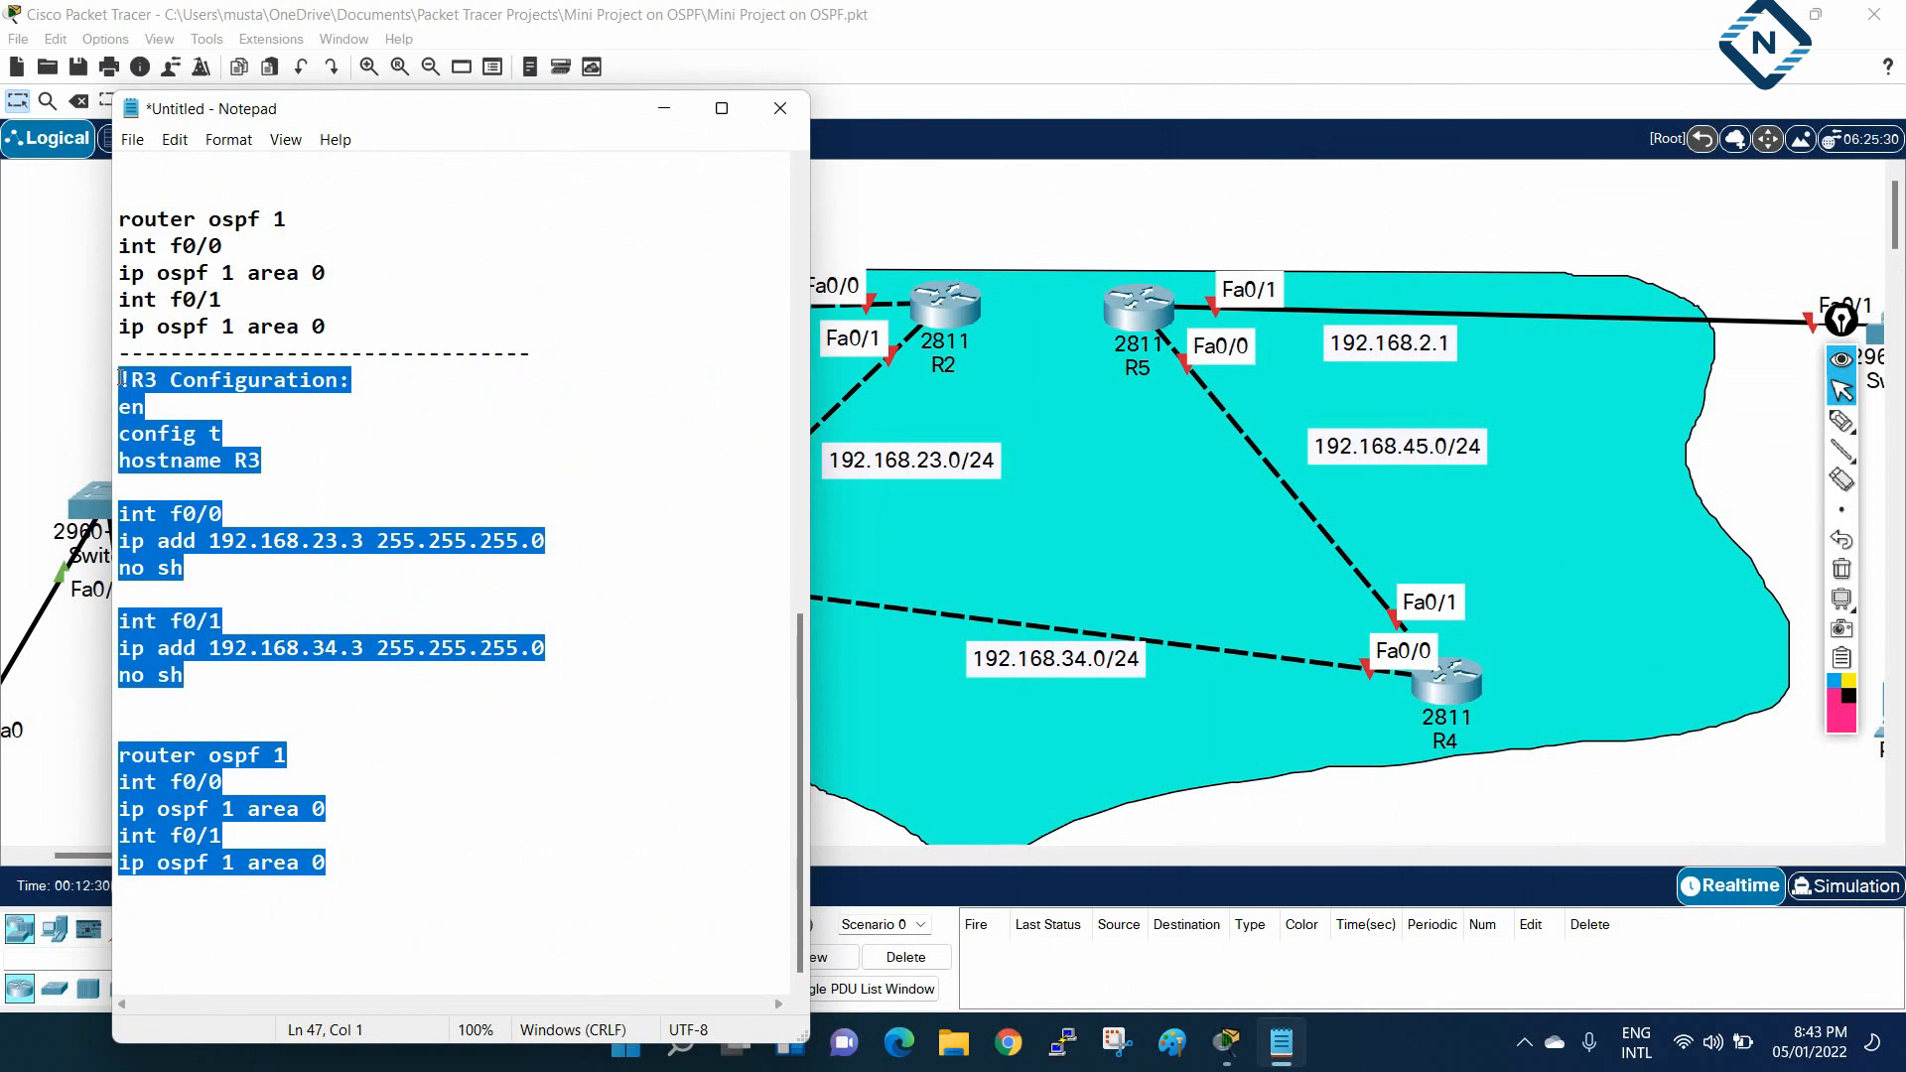
left_click(401, 894)
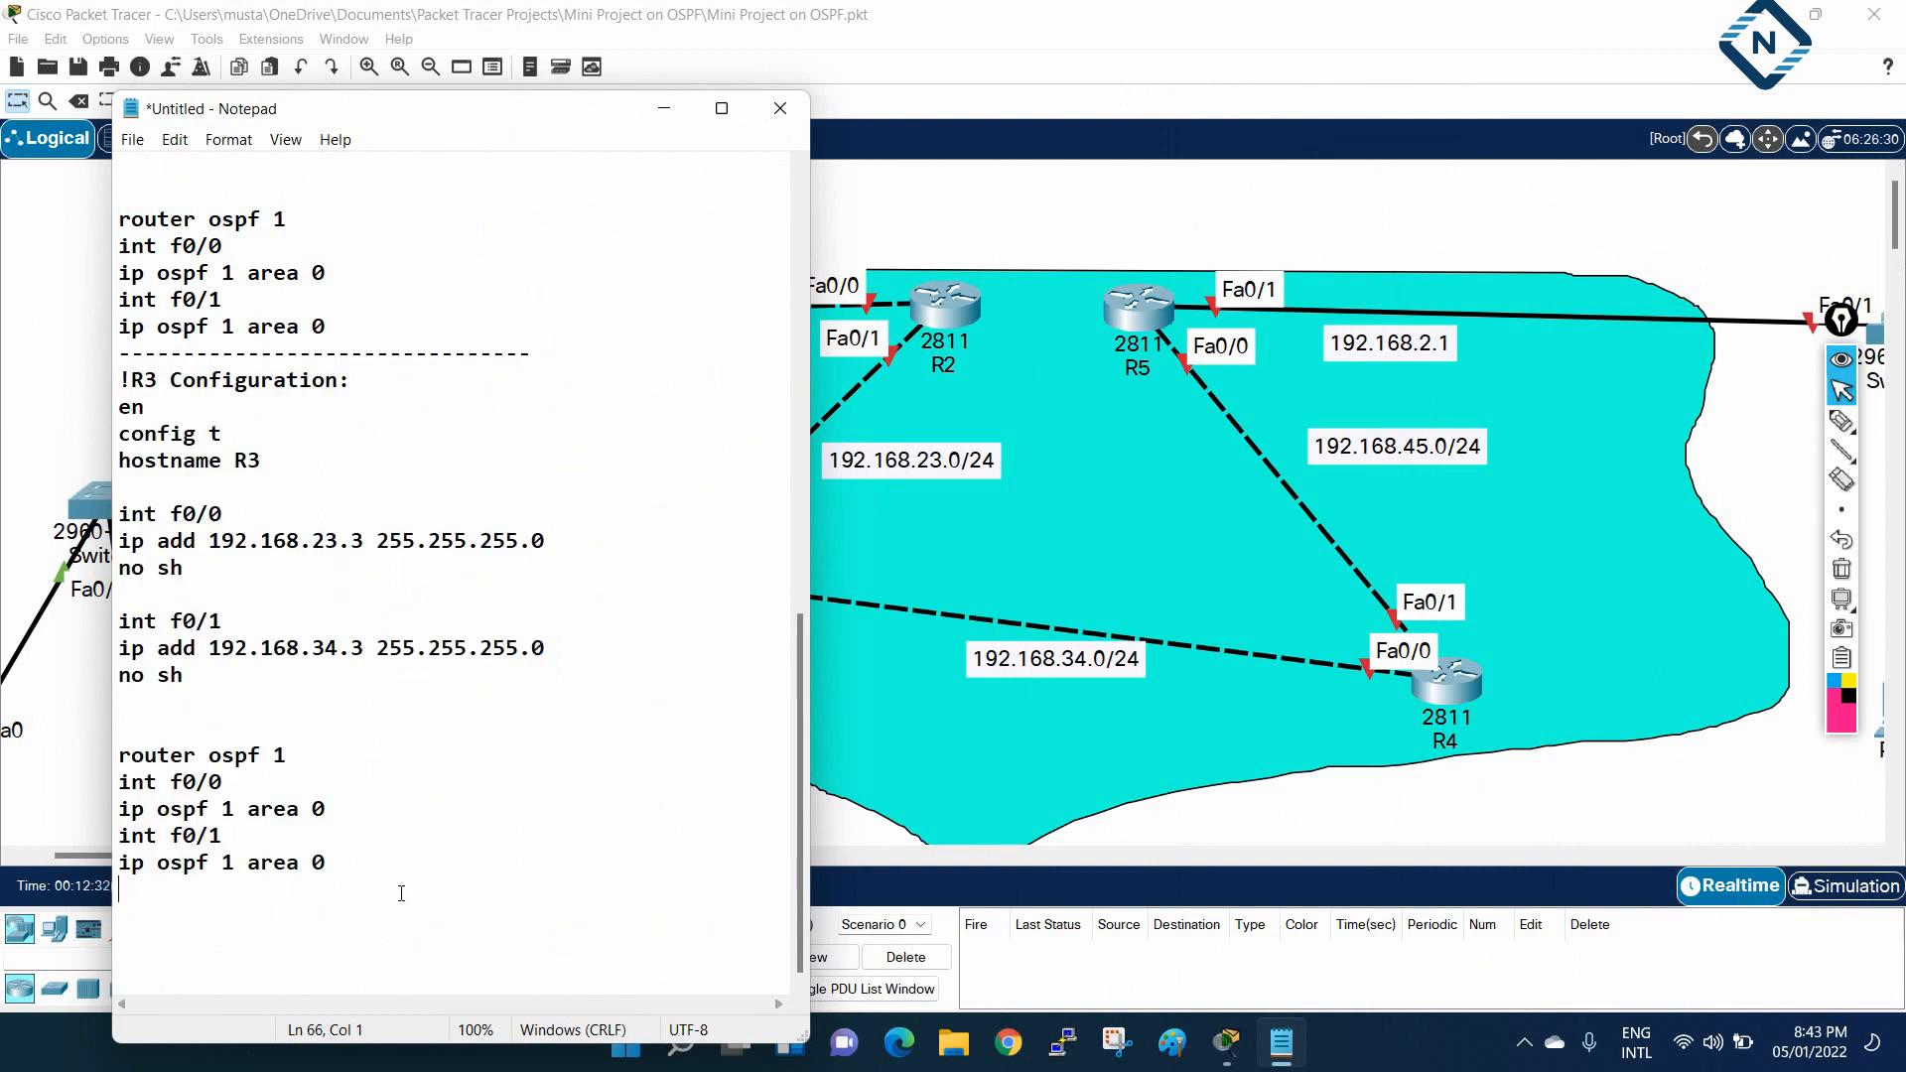
type("--------------------------------")
key("Return")
key("ctrl+v")
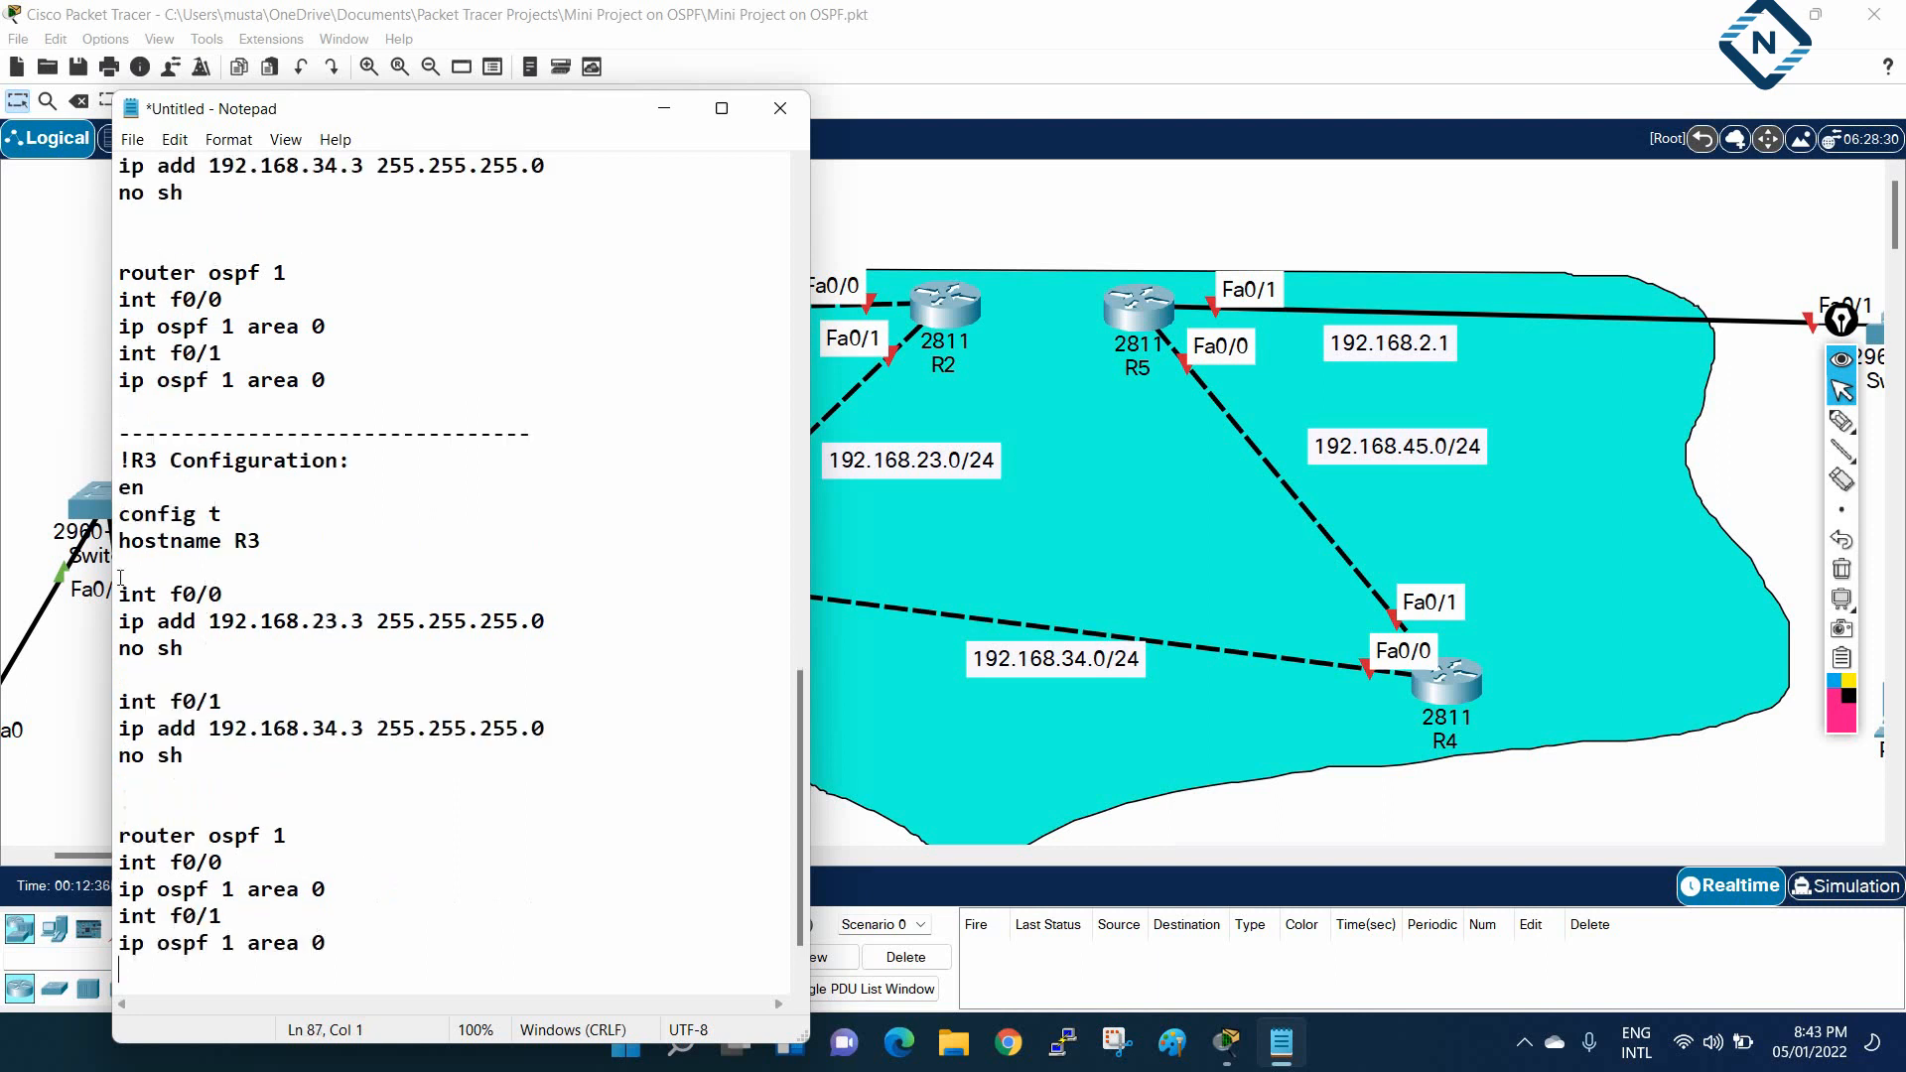
Change the copied block's heading to "!R4 Configuration:" and its hostname to R4
left_click_drag(145, 461, 158, 460)
type("4")
left_click_drag(248, 542, 260, 542)
type("4")
Set the R4 interface addresses to 192.168.34.4 on f0/0 and 192.168.45.4 on f0/1
left_click_drag(340, 621, 316, 621)
type("34")
left_click_drag(349, 620, 363, 620)
type("4")
left_click_drag(337, 737, 312, 734)
type("45")
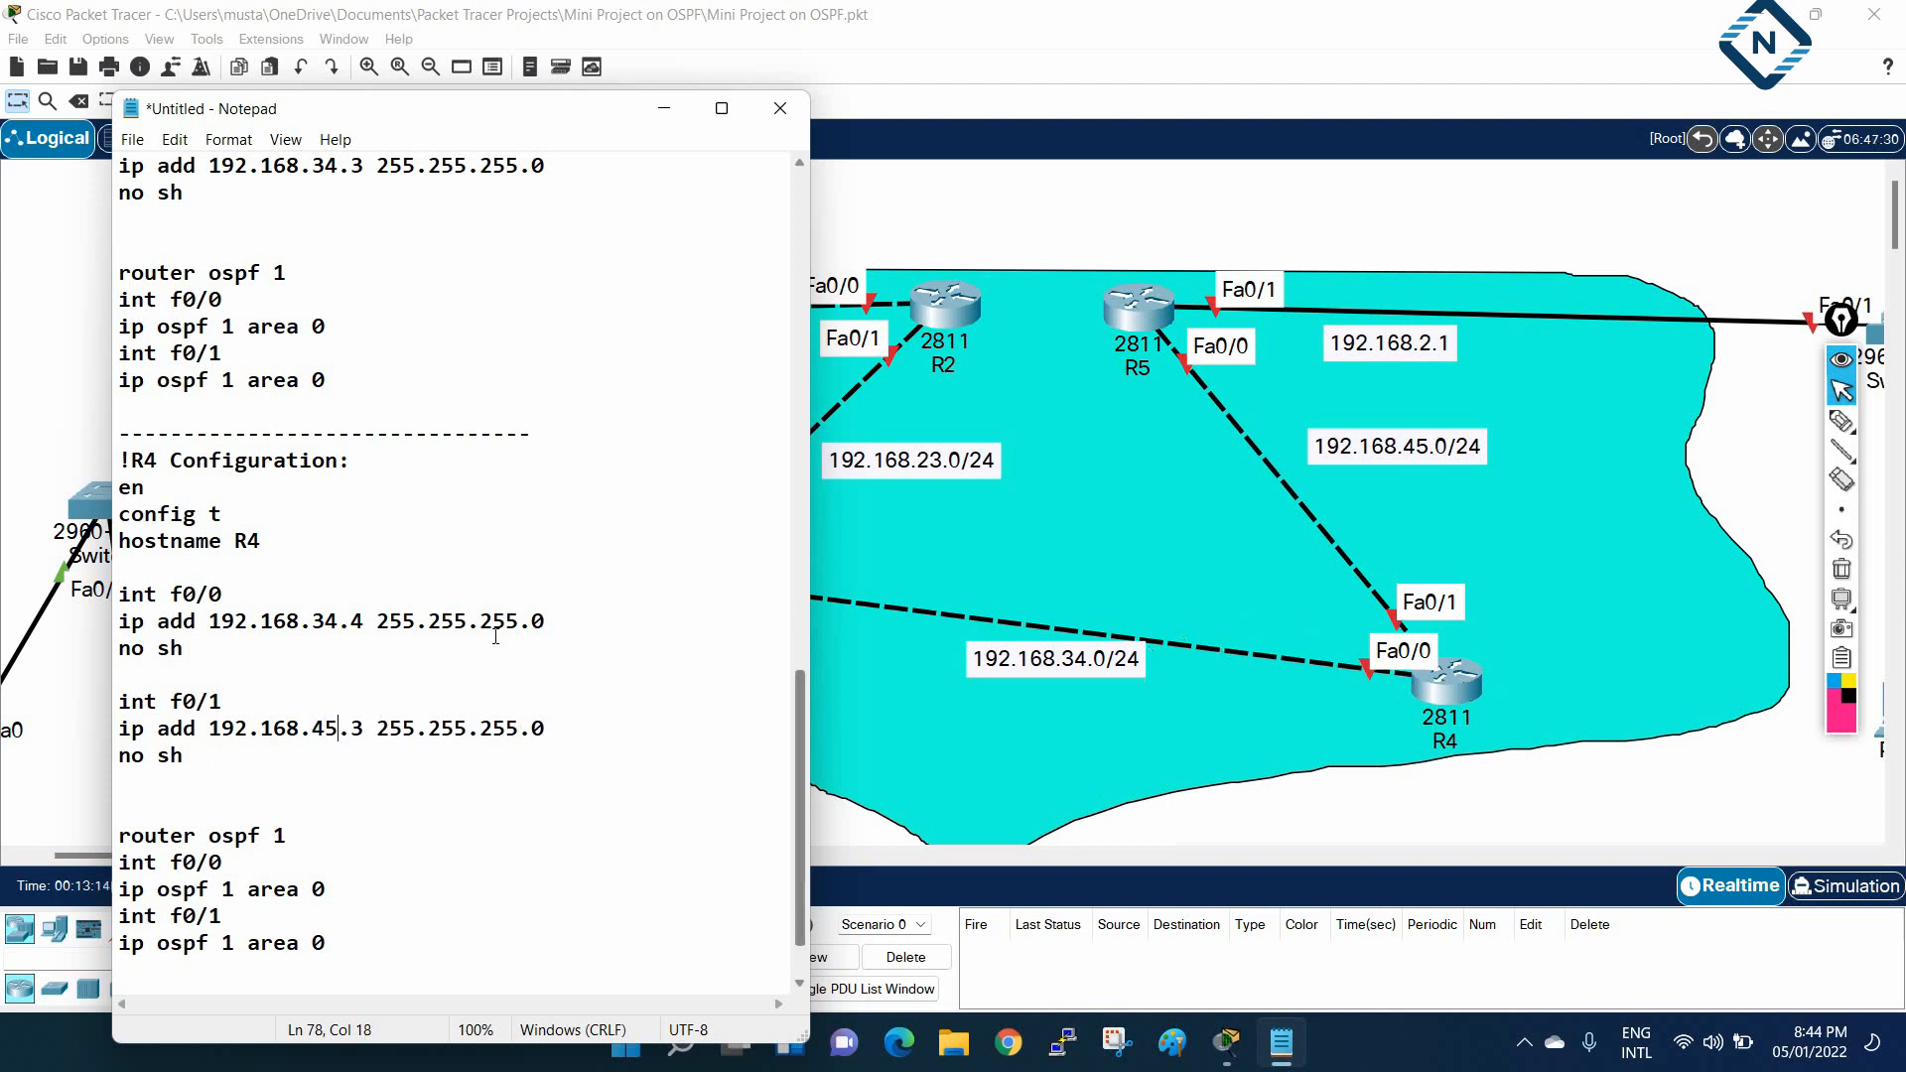
double_click(355, 735)
type("4")
Add a dashed separator line below R4's configuration and paste a copy of the R4 block beneath it
scroll(360, 735, "down", 1)
left_click_drag(347, 864, 119, 754)
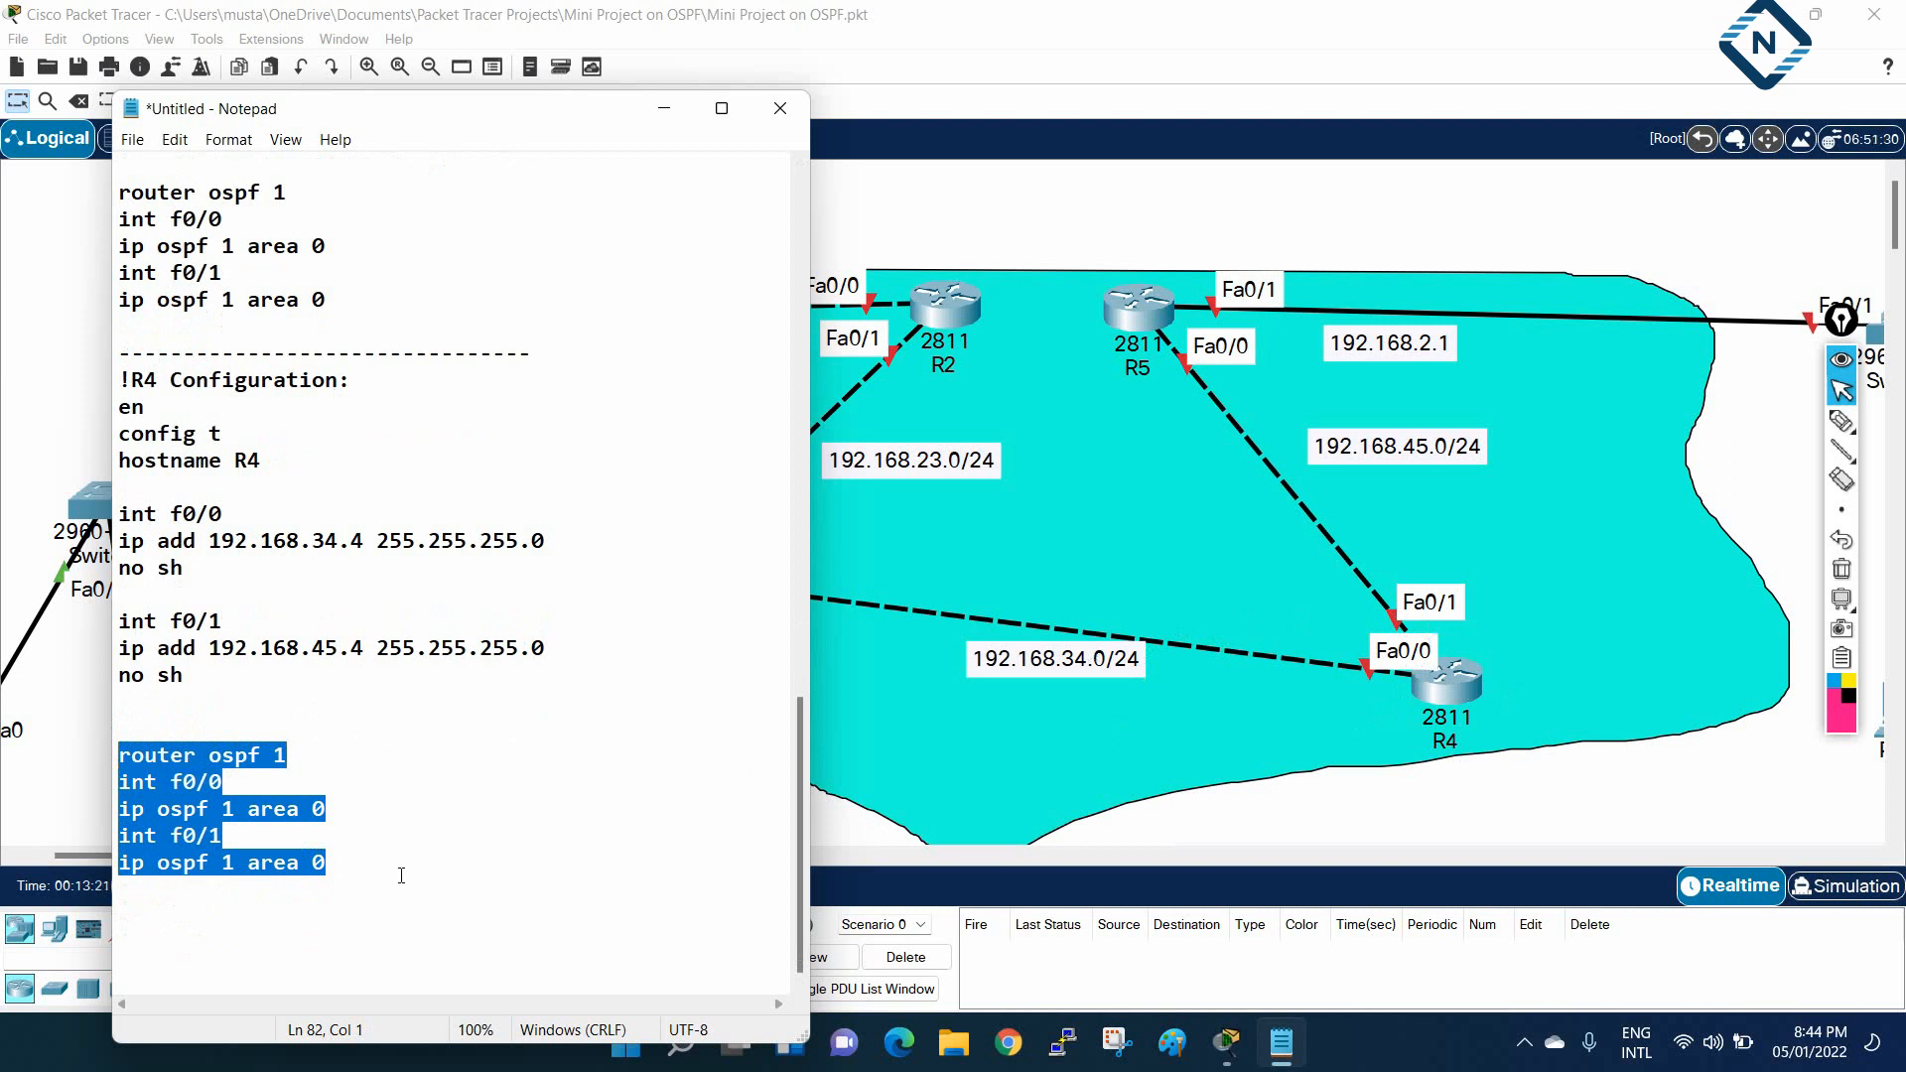
left_click(354, 863)
key("Return")
type("-------------------------------")
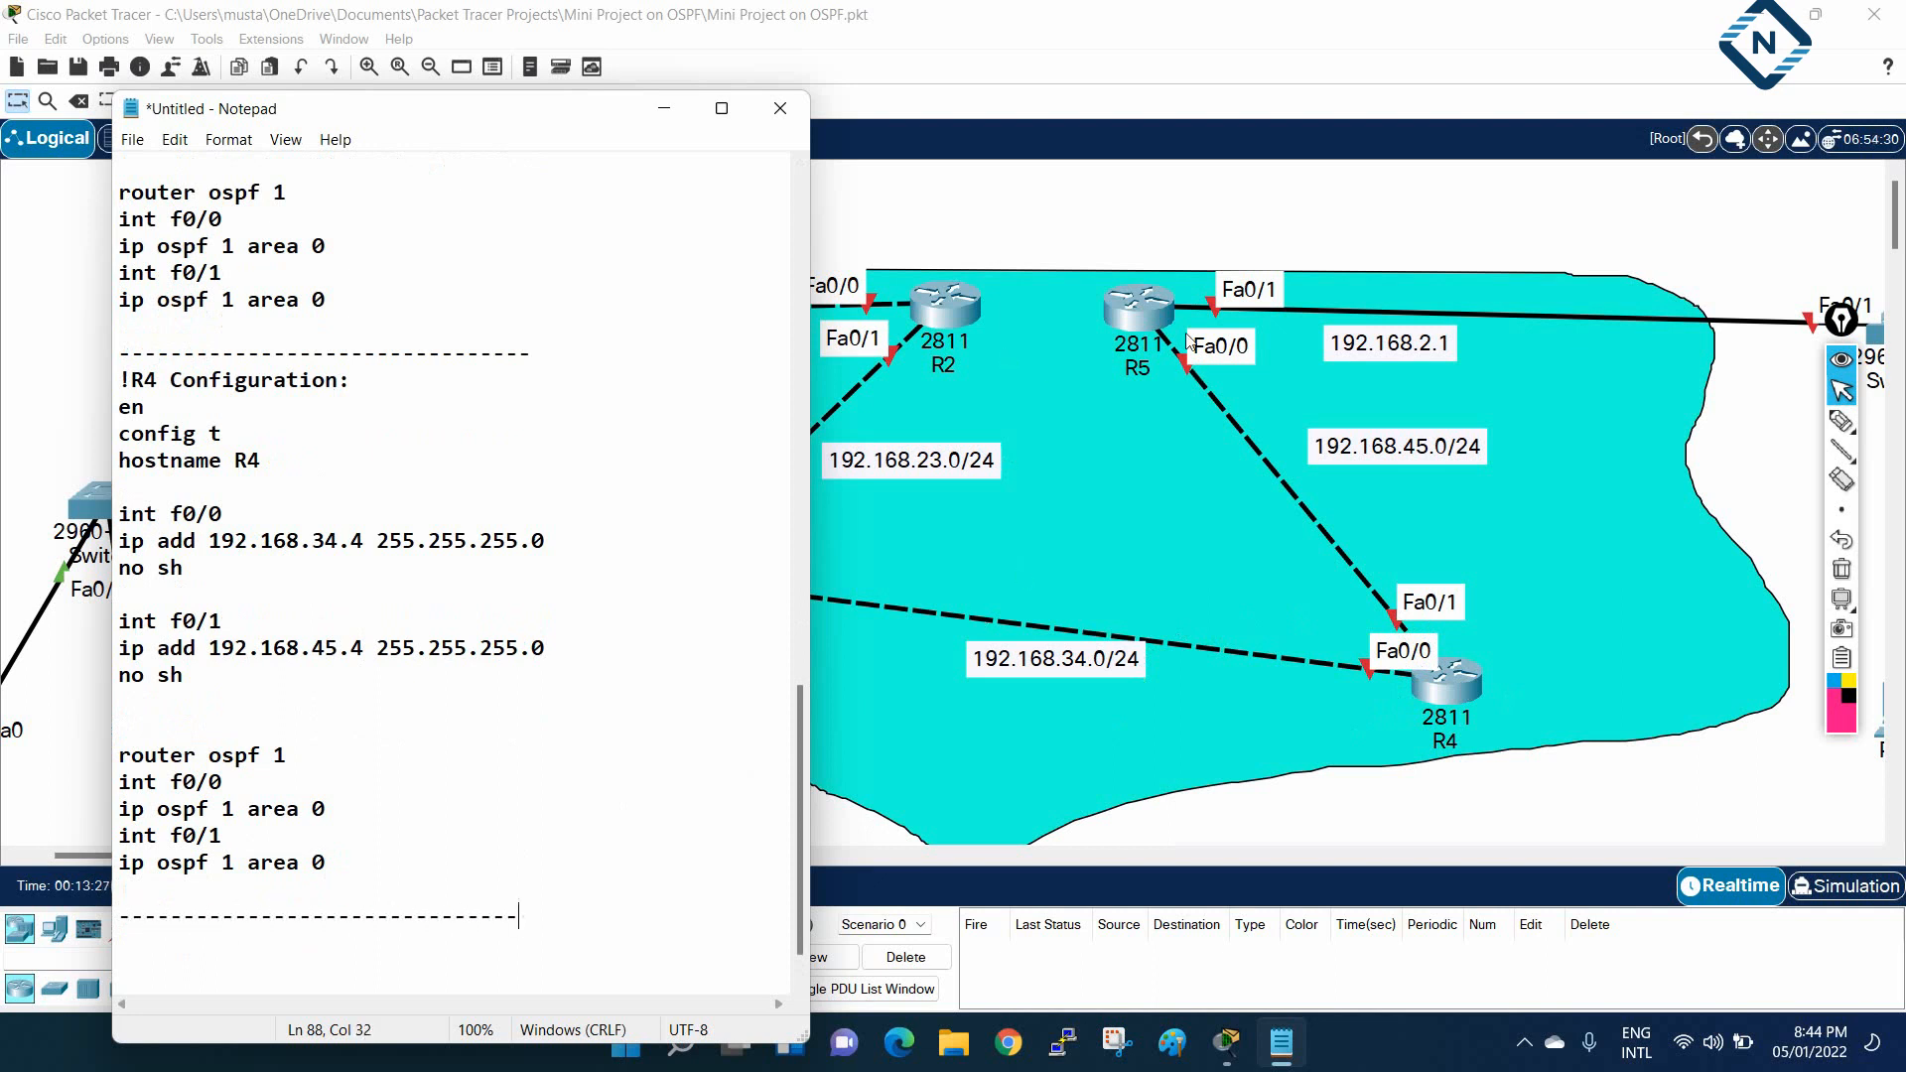
left_click_drag(327, 861, 104, 389)
key("ctrl+c")
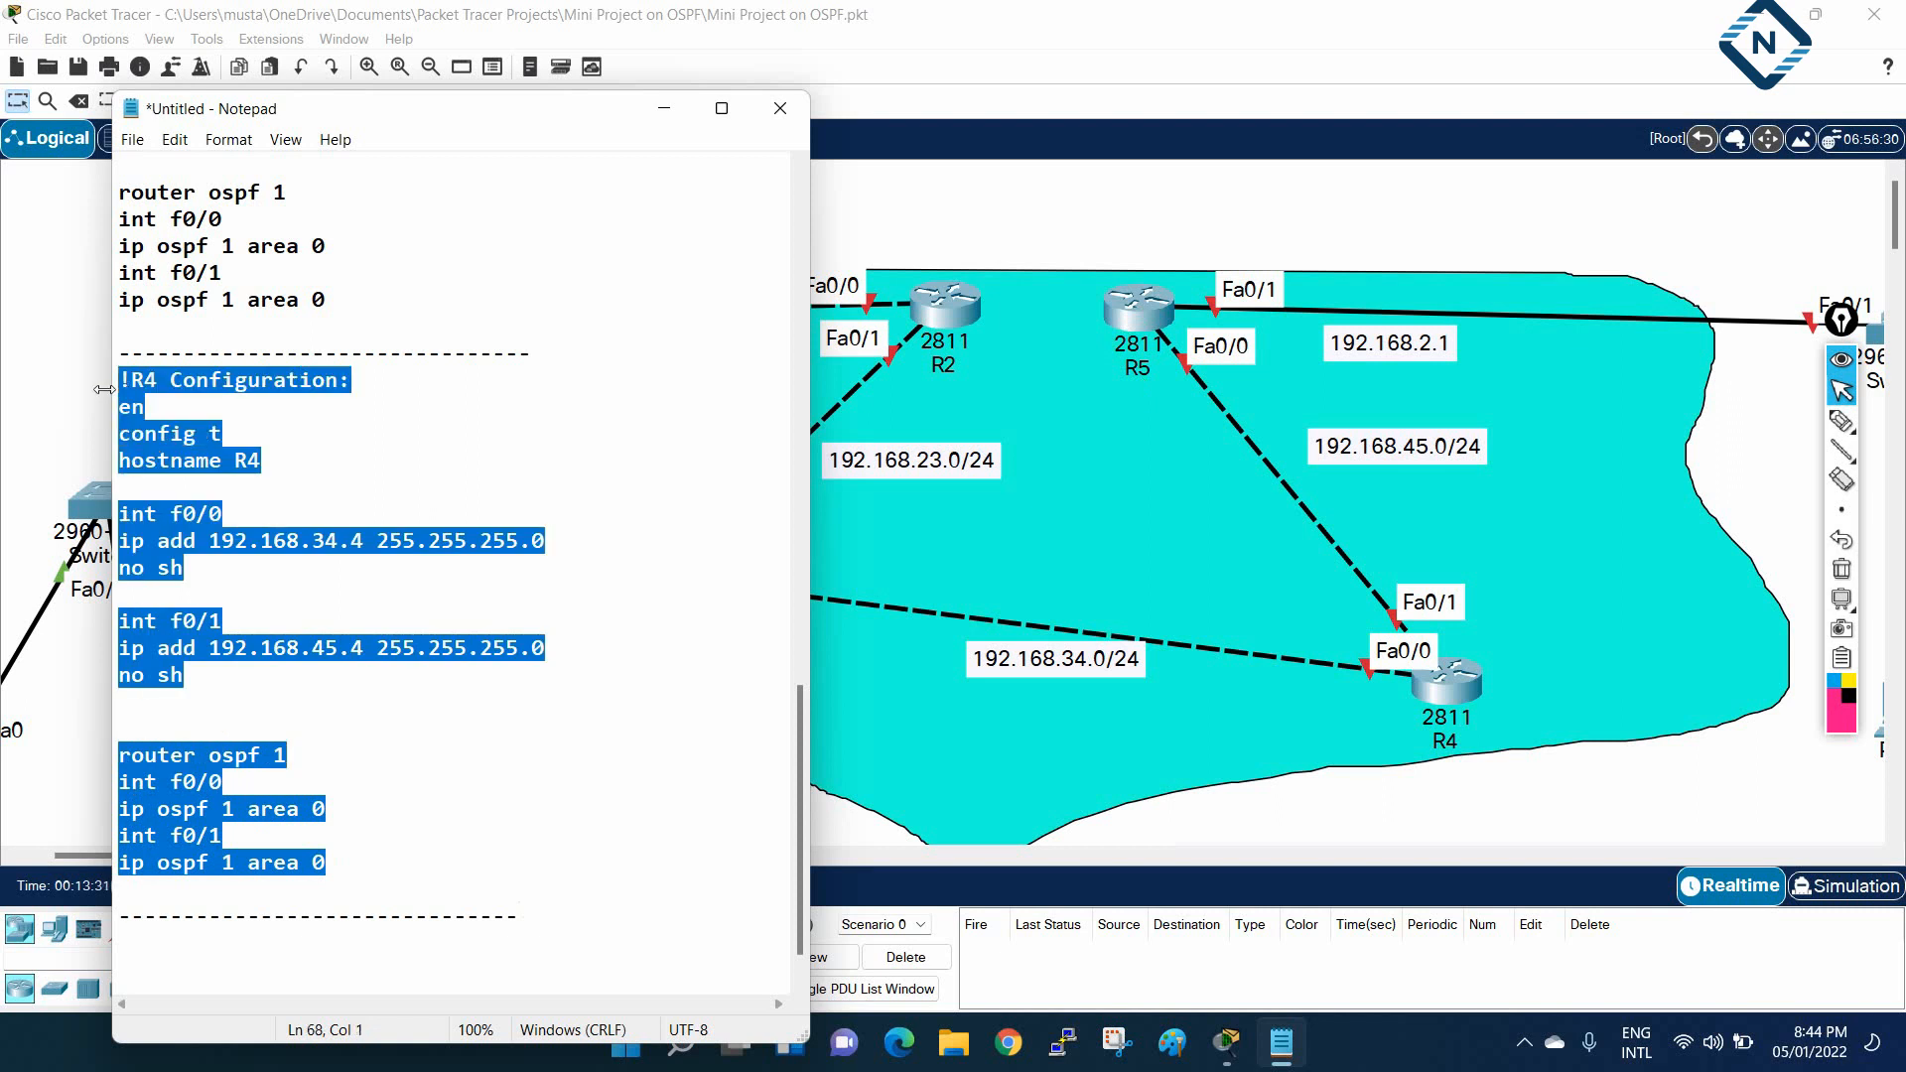
left_click(676, 956)
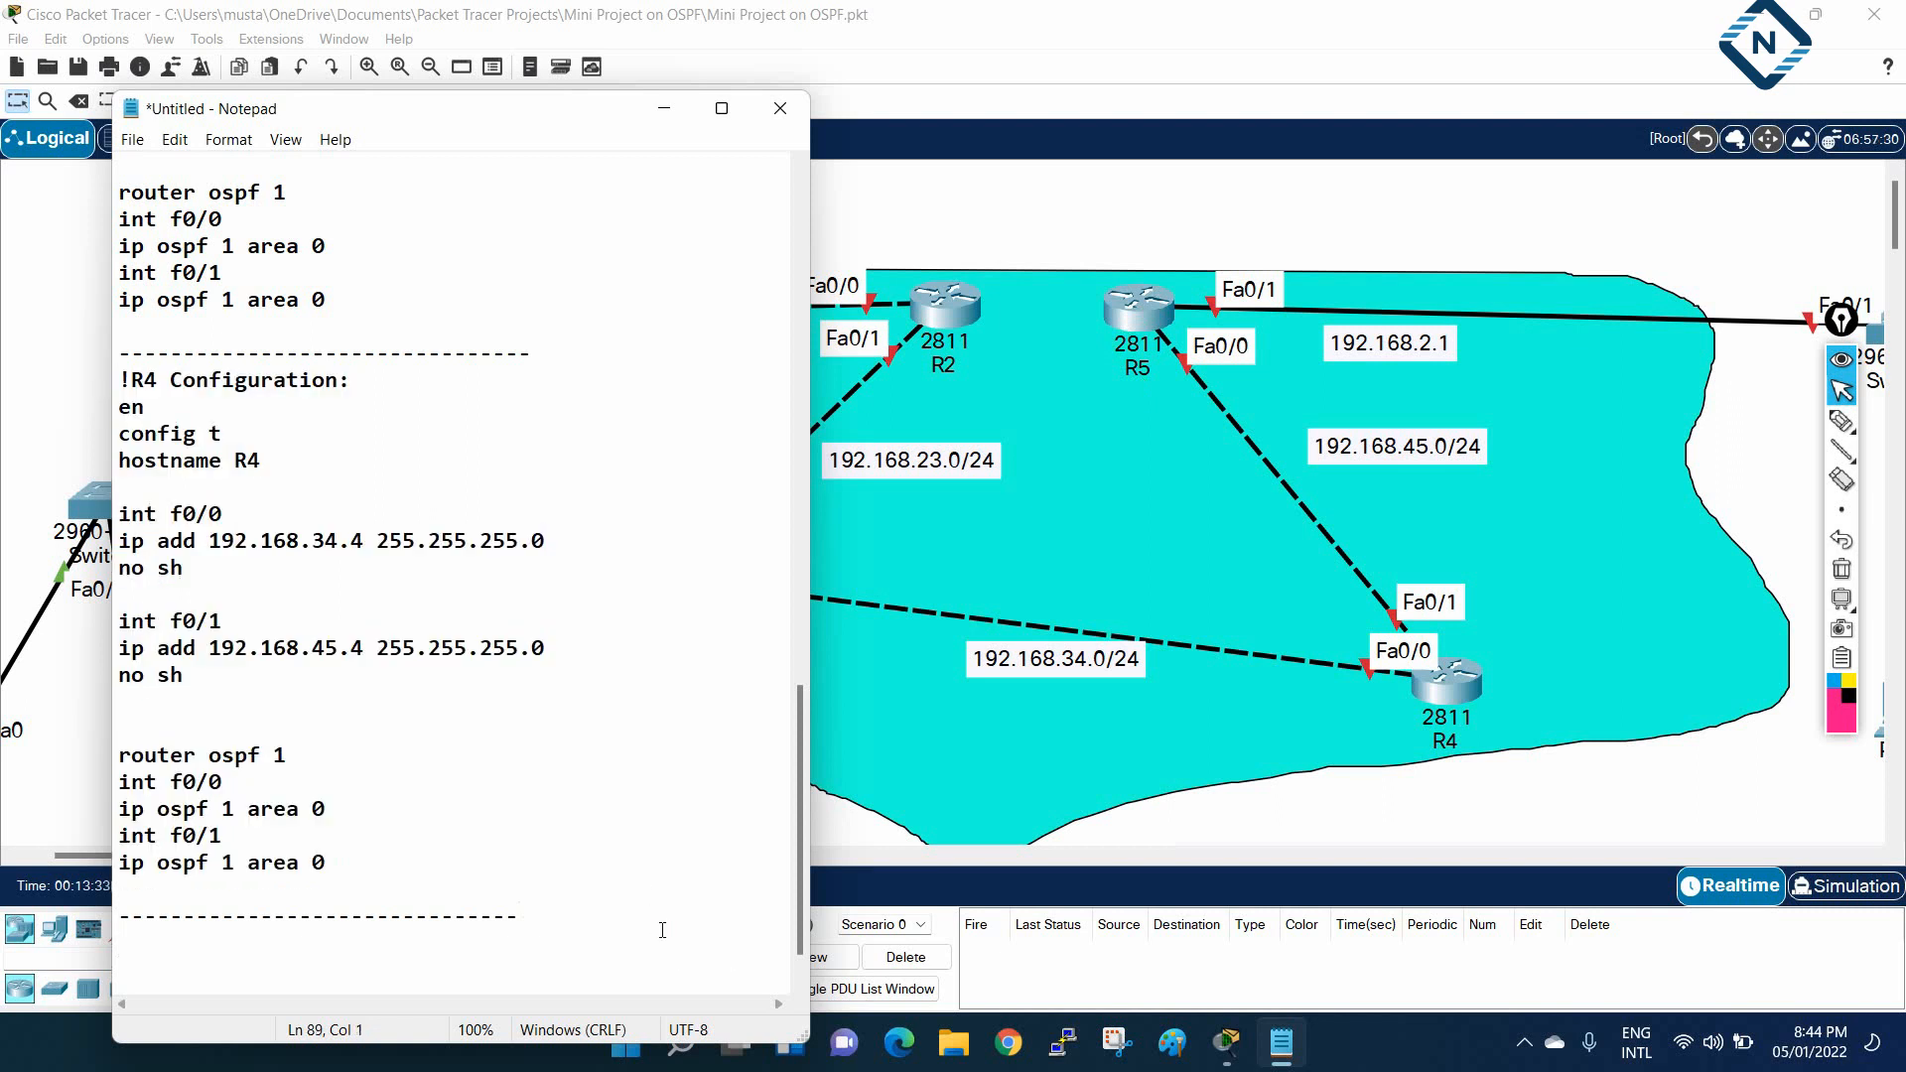
key("Return")
key("ctrl+v")
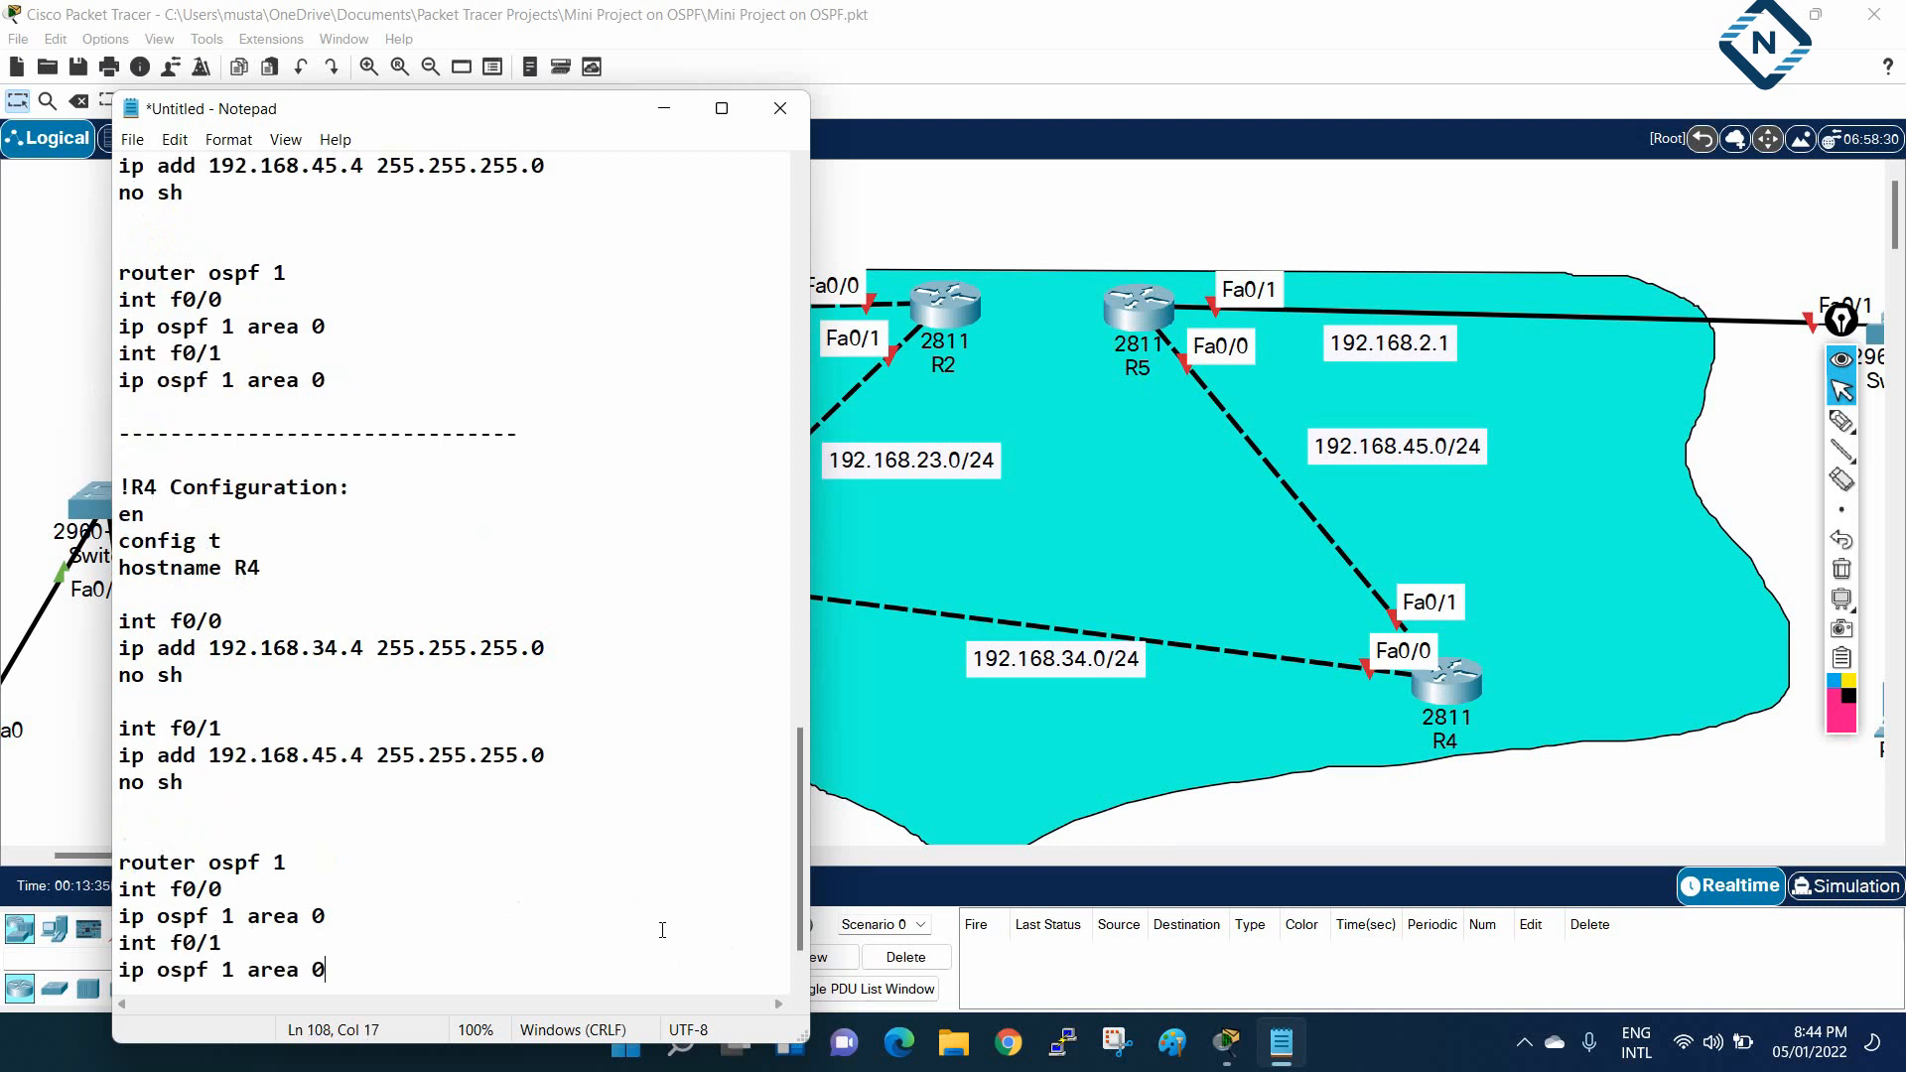
Change the copied block's heading to "!R5 Configuration:" and its hostname to R5
scroll(406, 754, "up", 1)
left_click(152, 408)
left_click_drag(151, 408, 141, 408)
type("5")
left_click_drag(263, 488, 238, 488)
type("R5")
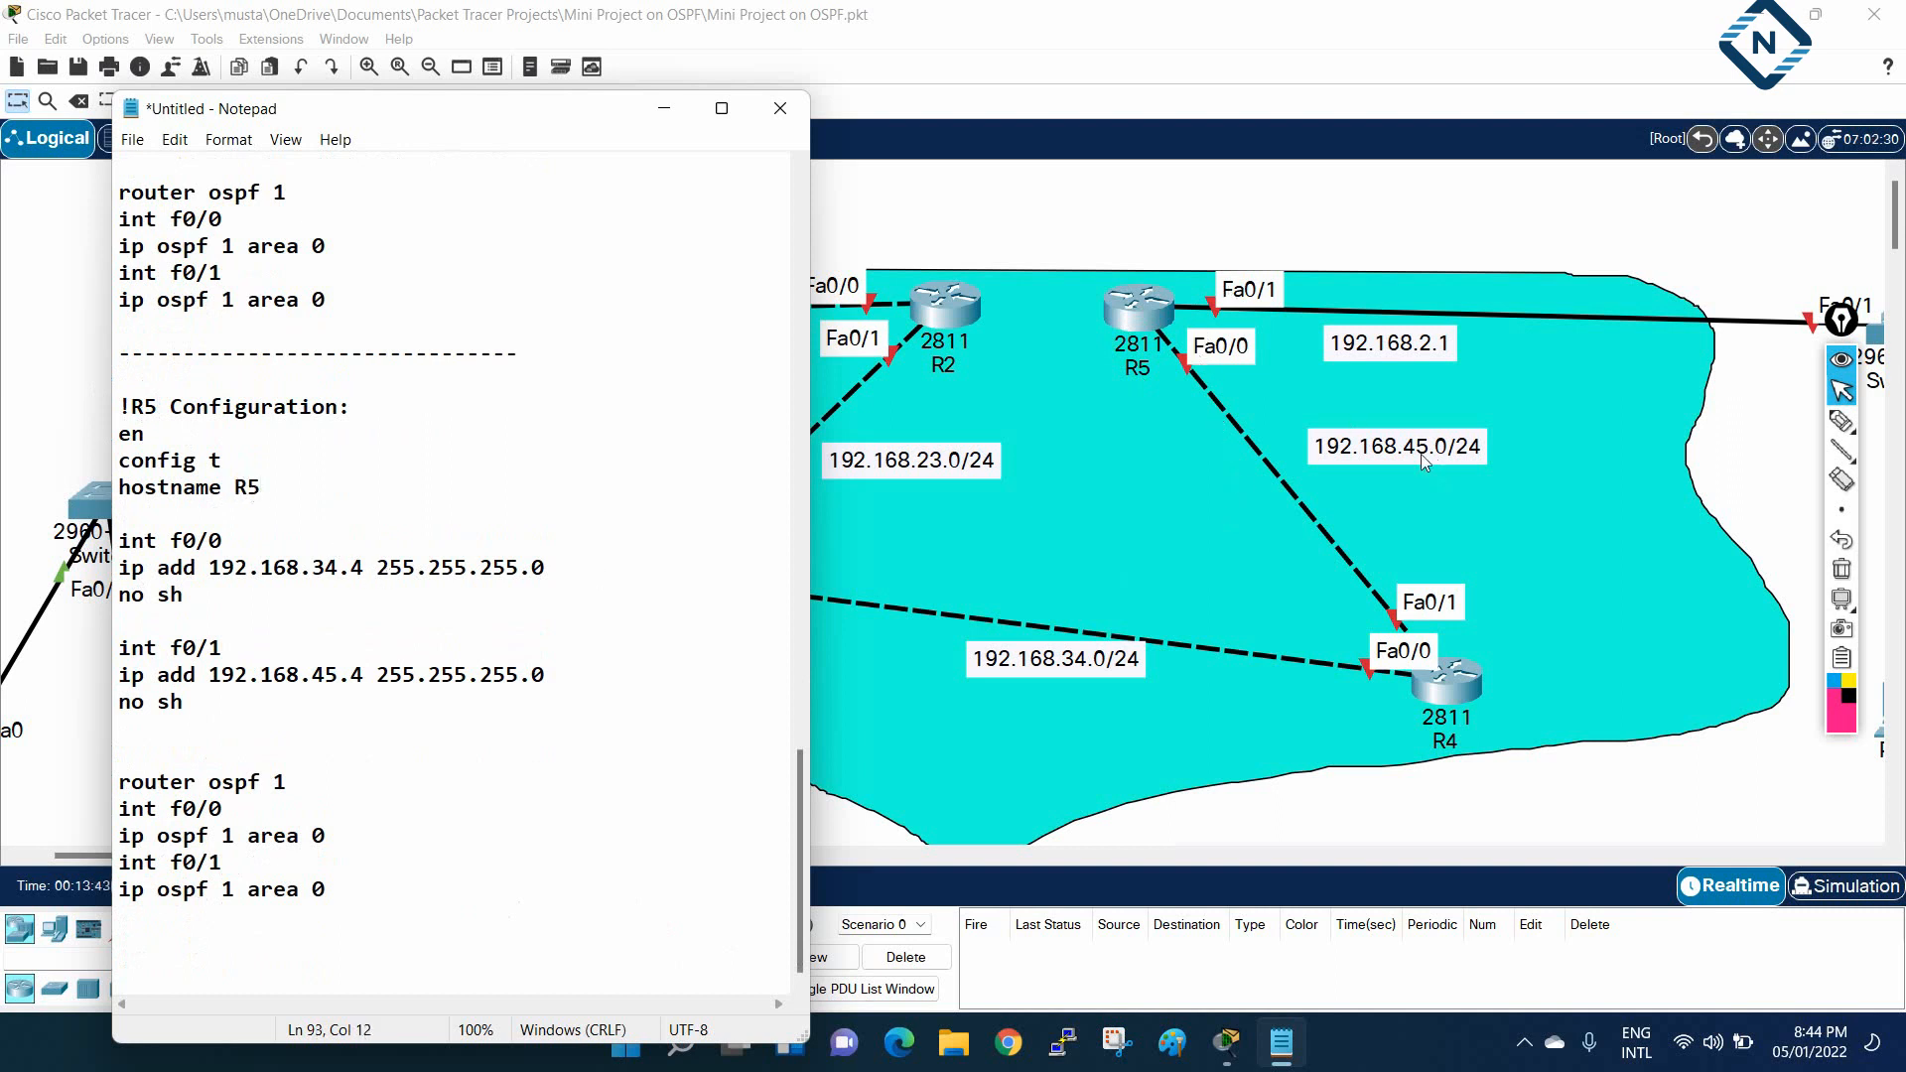
Set the R5 interface addresses to 192.168.45.5 on f0/0 and 192.168.2.1 on f0/1
double_click(335, 568)
type("45")
left_click_drag(365, 568, 350, 571)
type("5")
left_click_drag(340, 674, 313, 675)
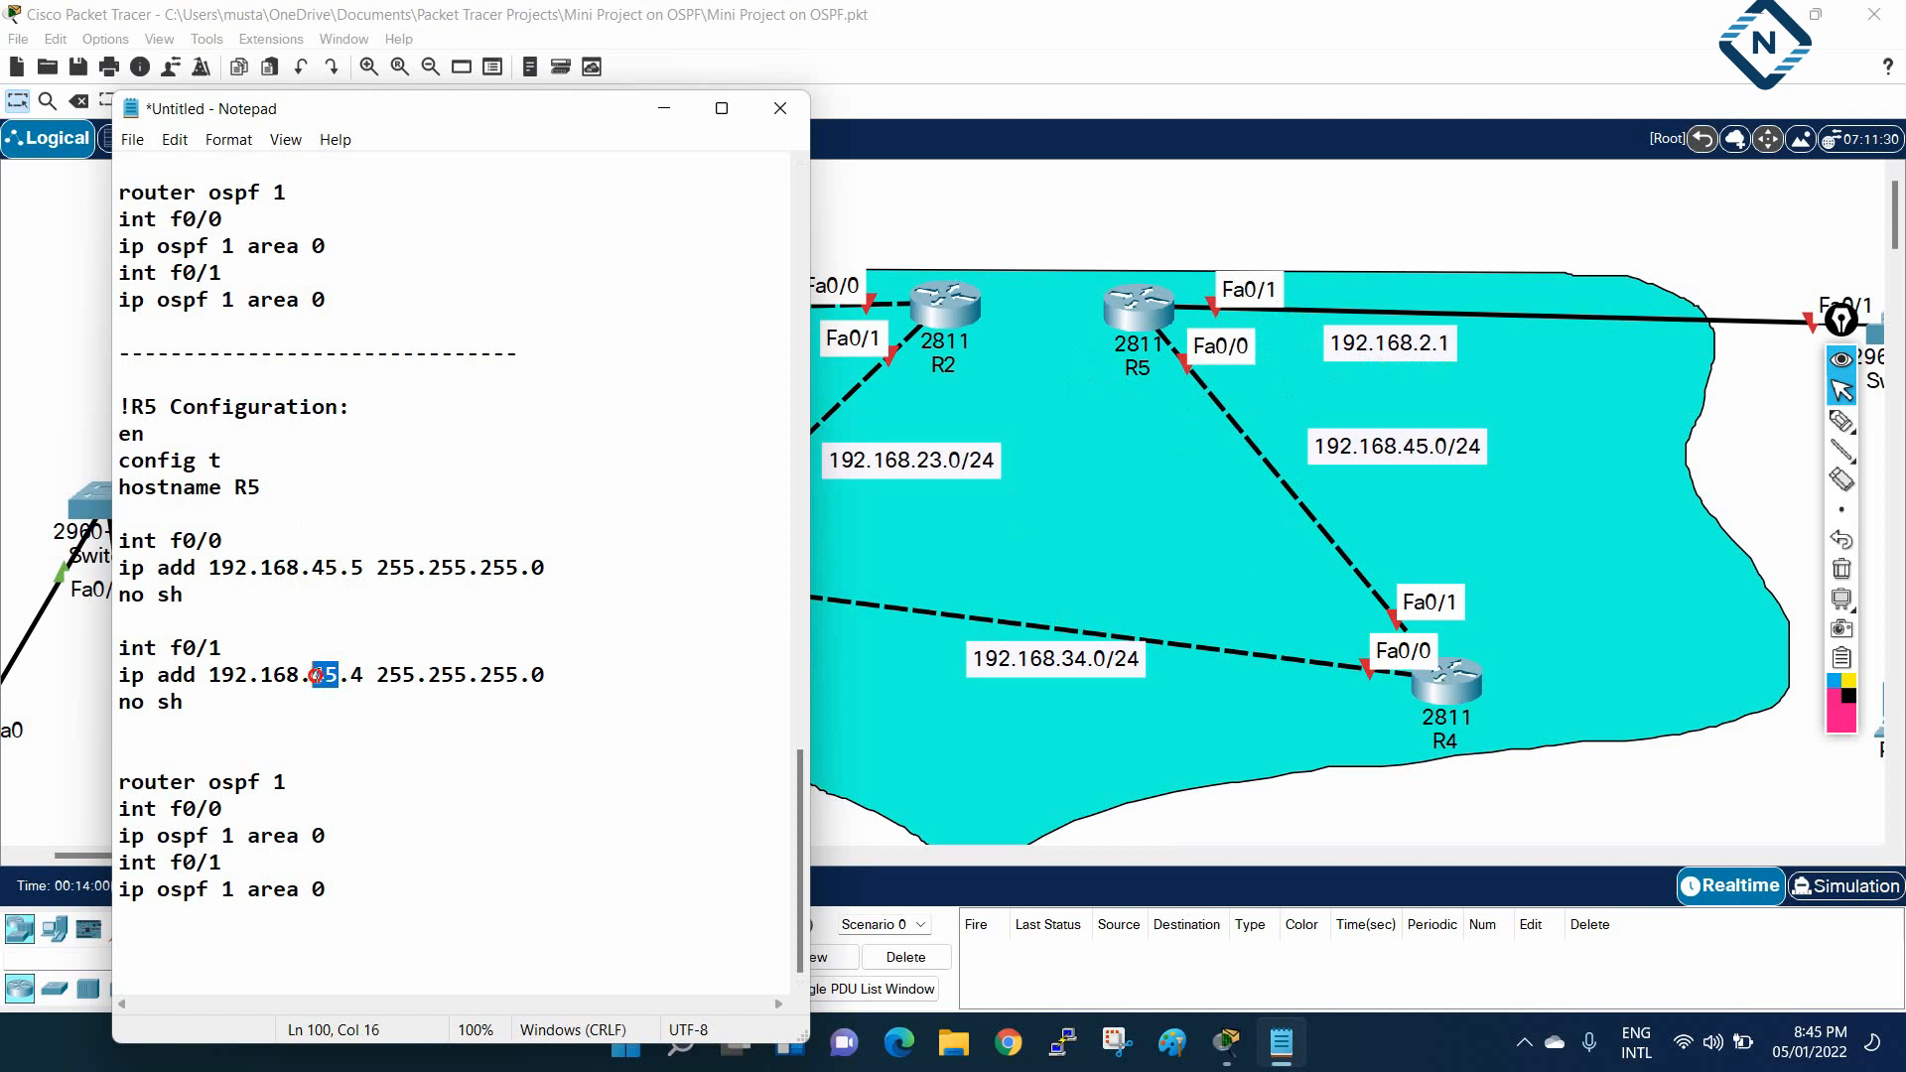
type("2")
left_click_drag(353, 676, 341, 676)
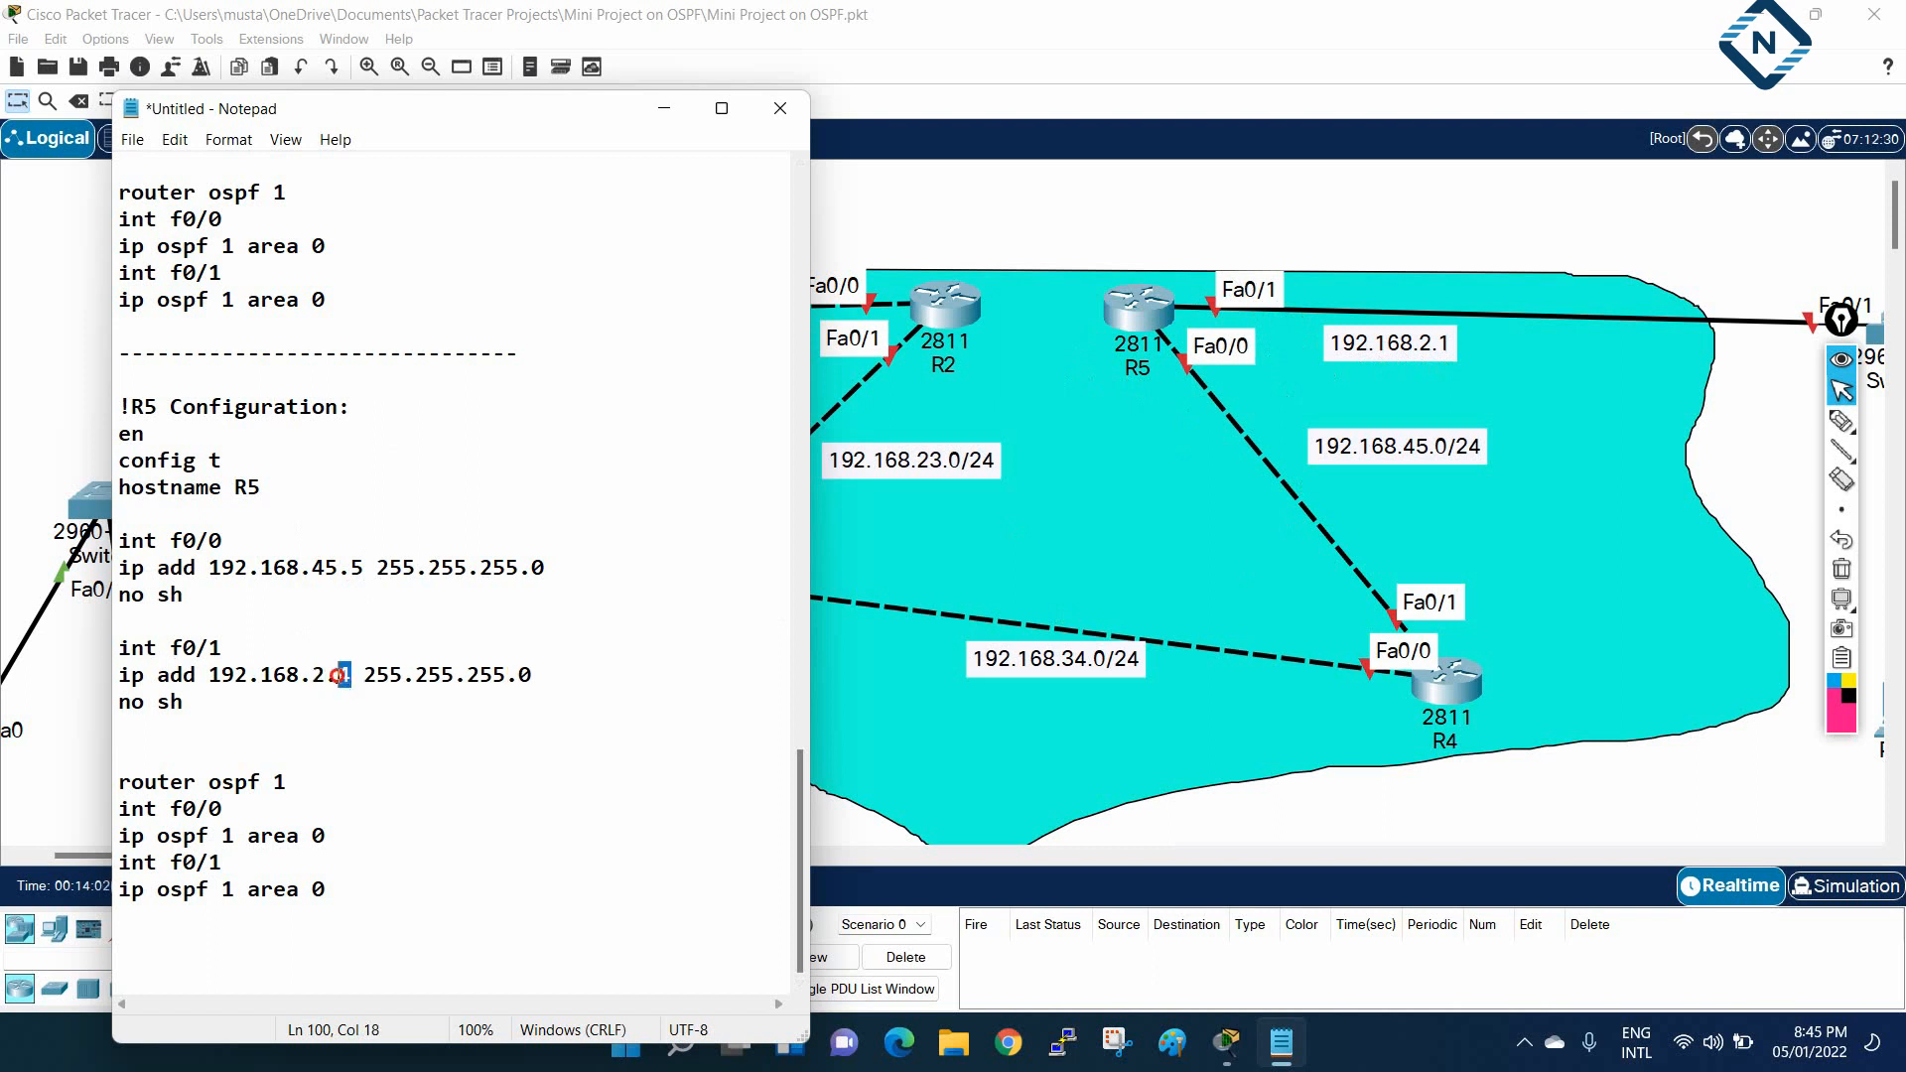
type("1")
left_click(423, 721)
Move the Notepad window clear of router R1 and copy the whole R1 configuration block
left_click_drag(239, 117, 1261, 139)
scroll(1291, 344, "up", 20)
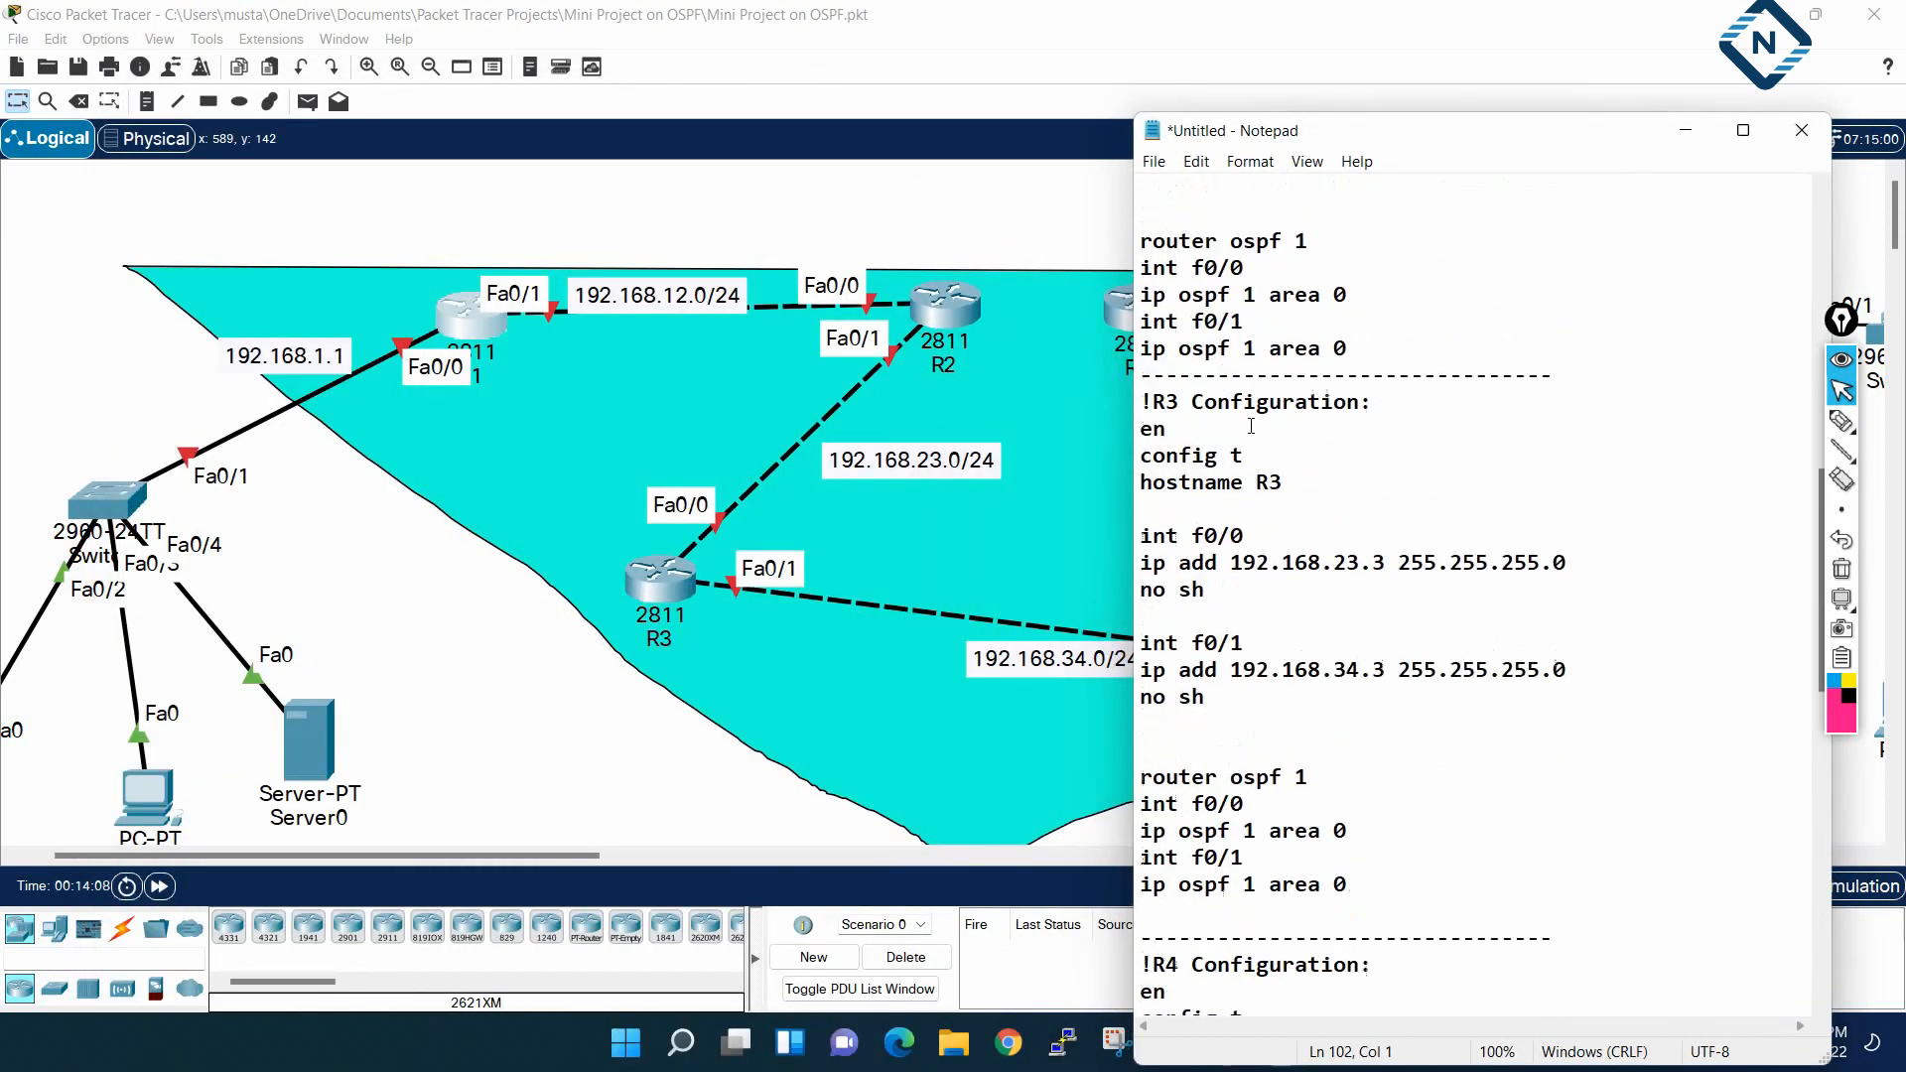
scroll(1244, 435, "up", 6)
left_click_drag(1370, 761, 1137, 266)
right_click(1168, 293)
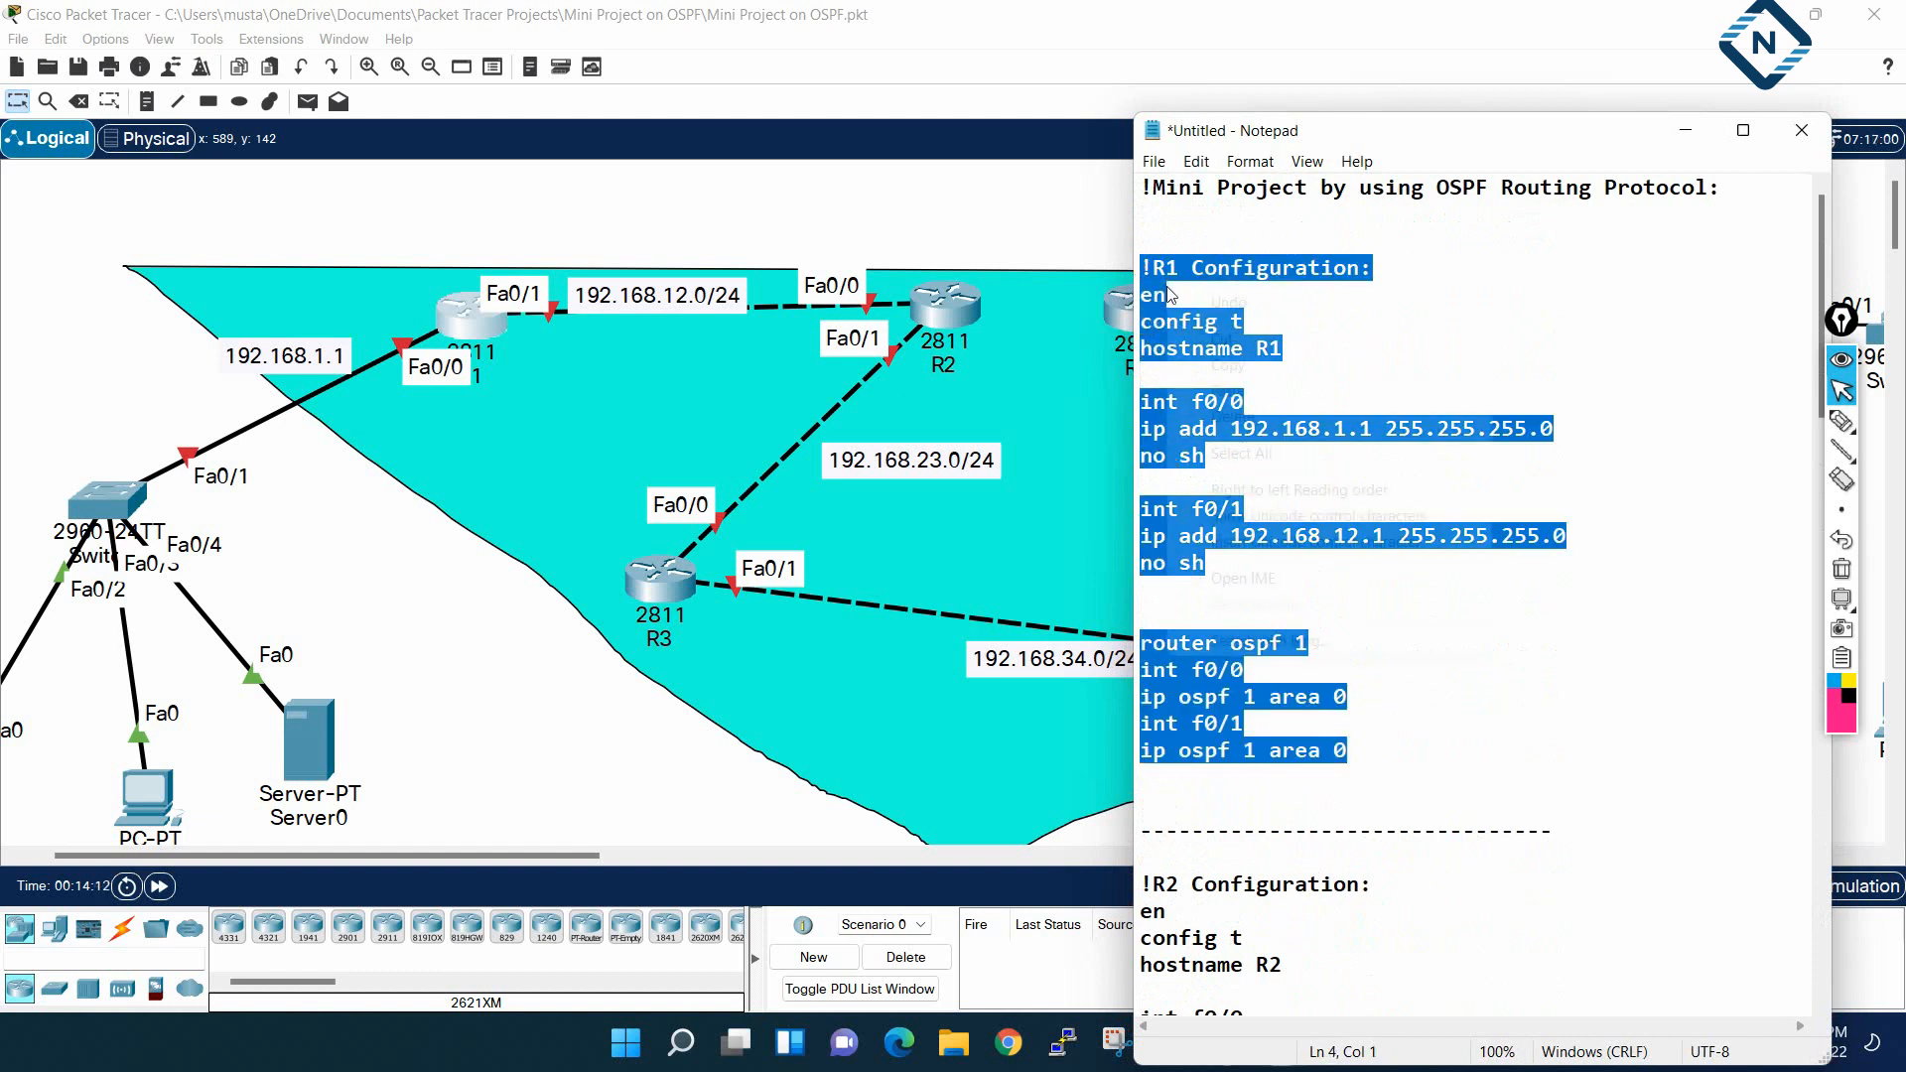
left_click(1231, 364)
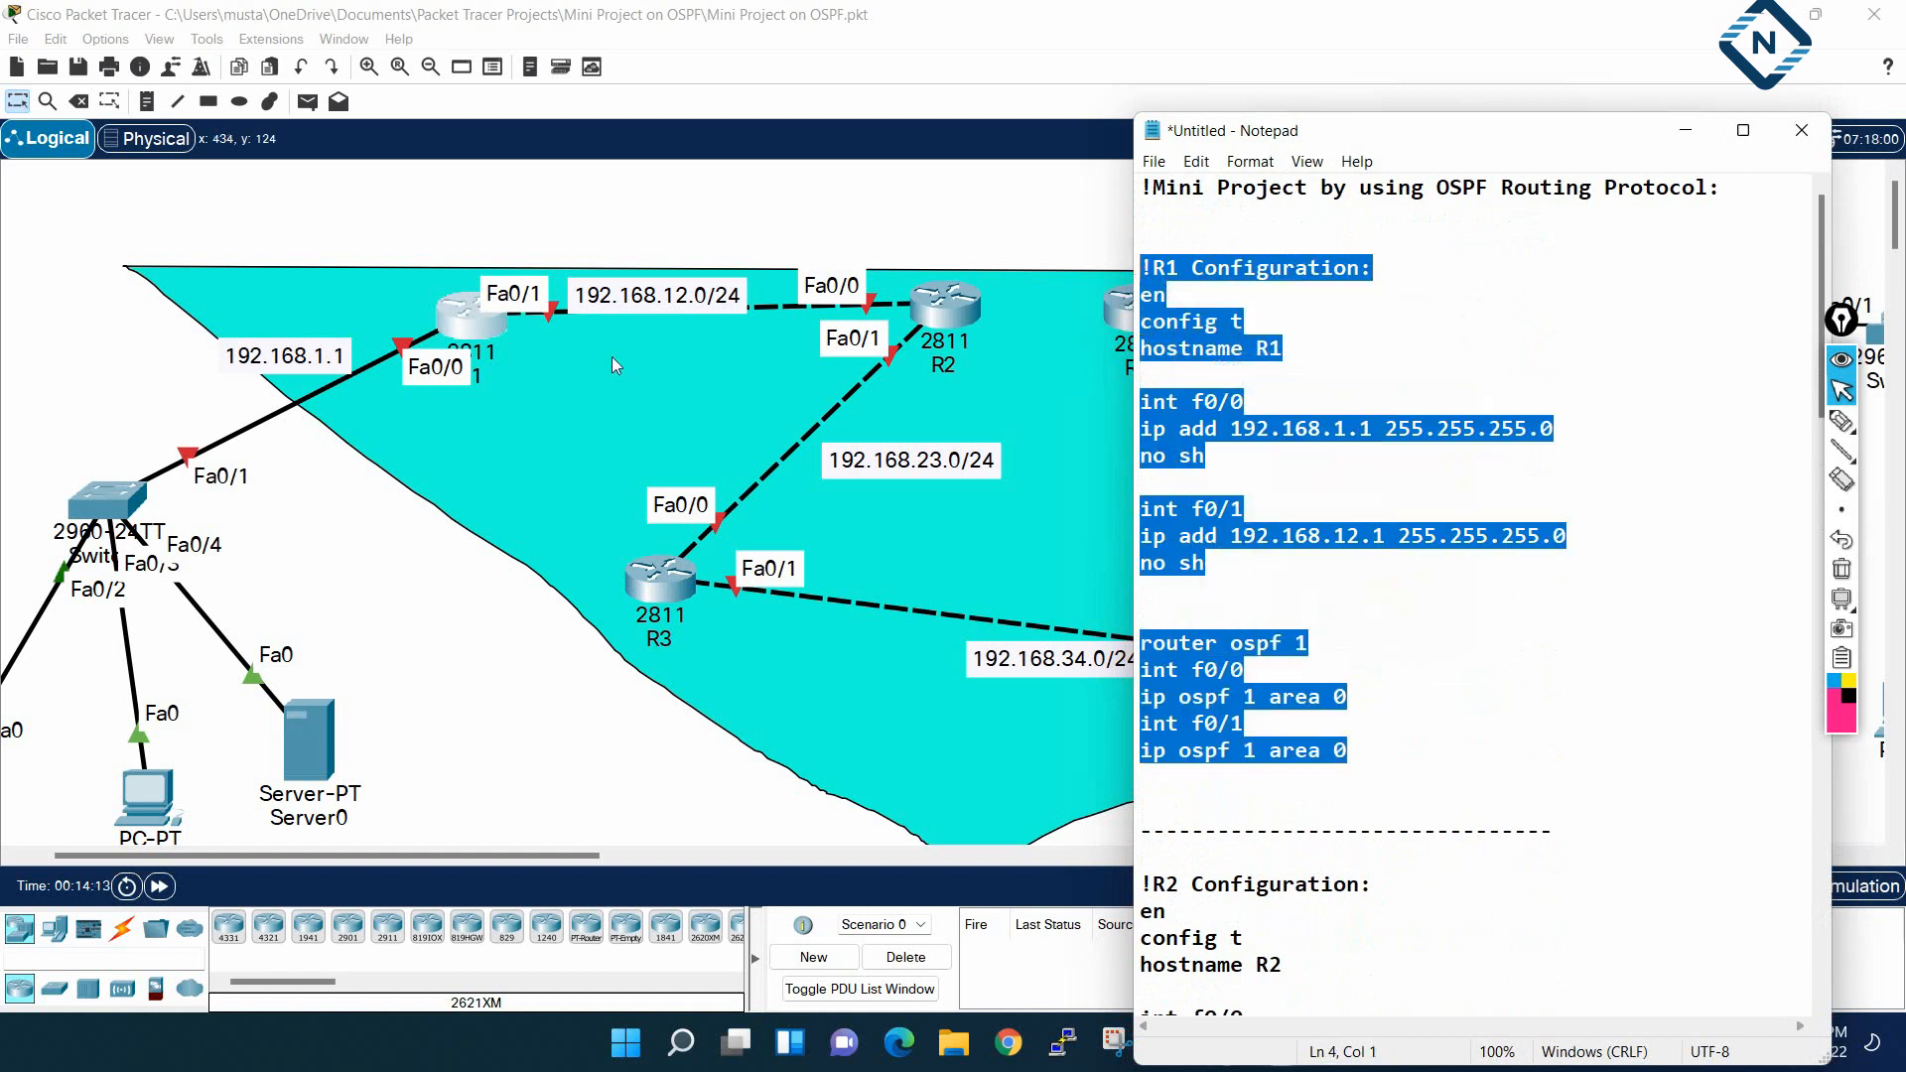
Open router R1's device window in Packet Tracer, enlarge it, and show its command line interface
left_click(427, 316)
left_click(771, 208)
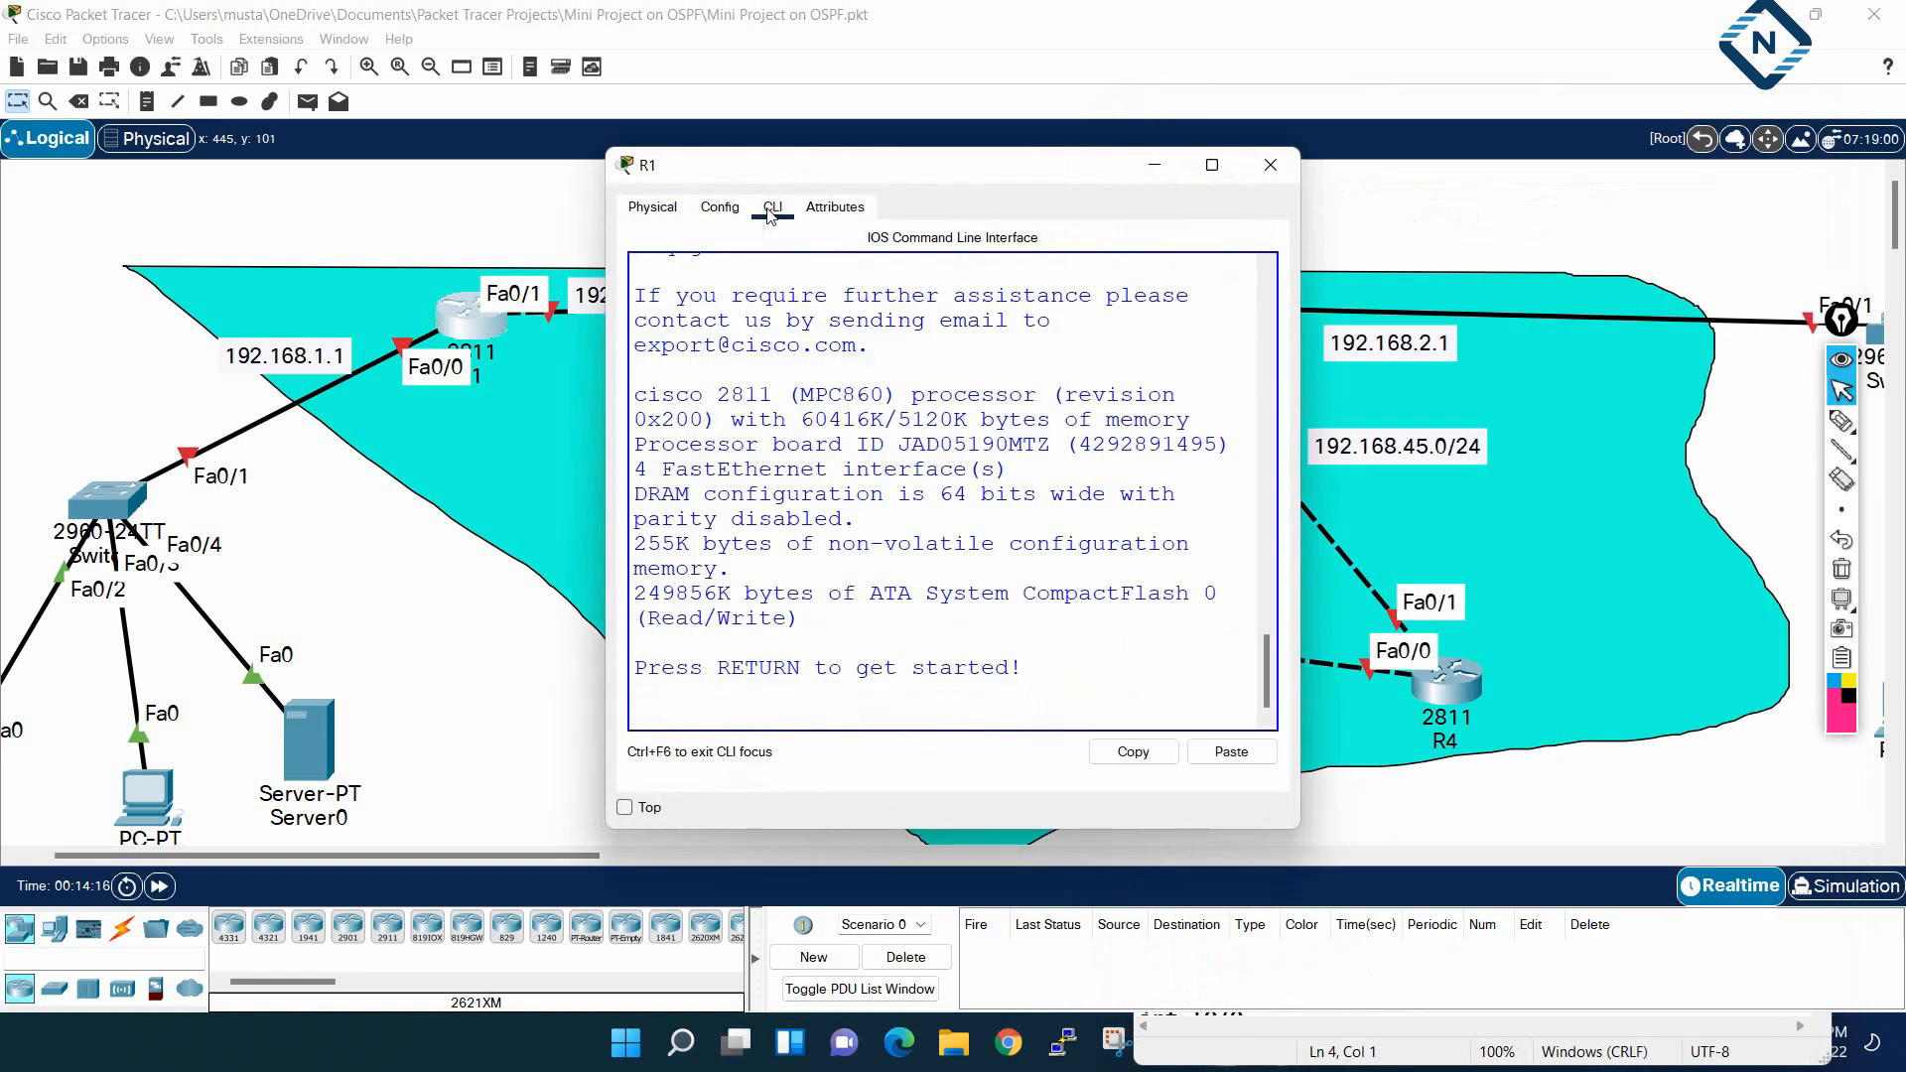
left_click_drag(605, 292, 427, 298)
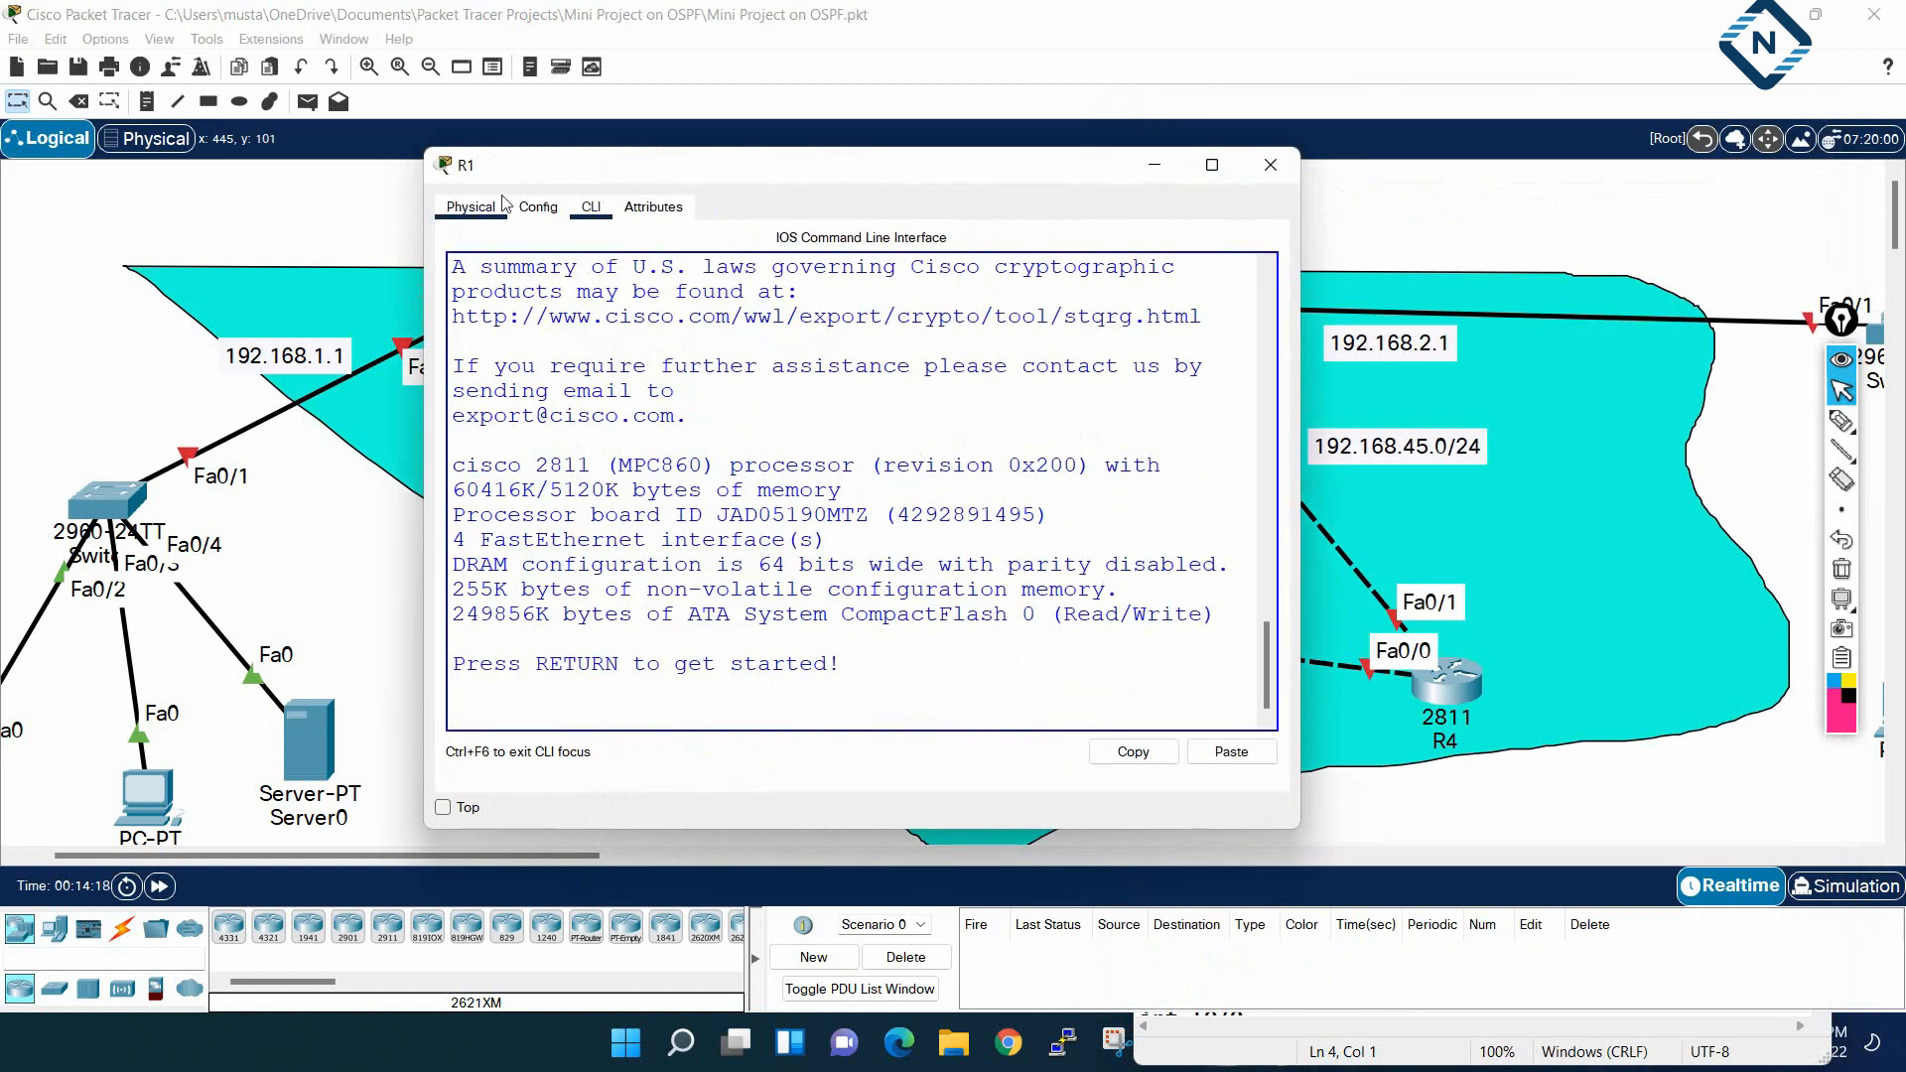
left_click(471, 207)
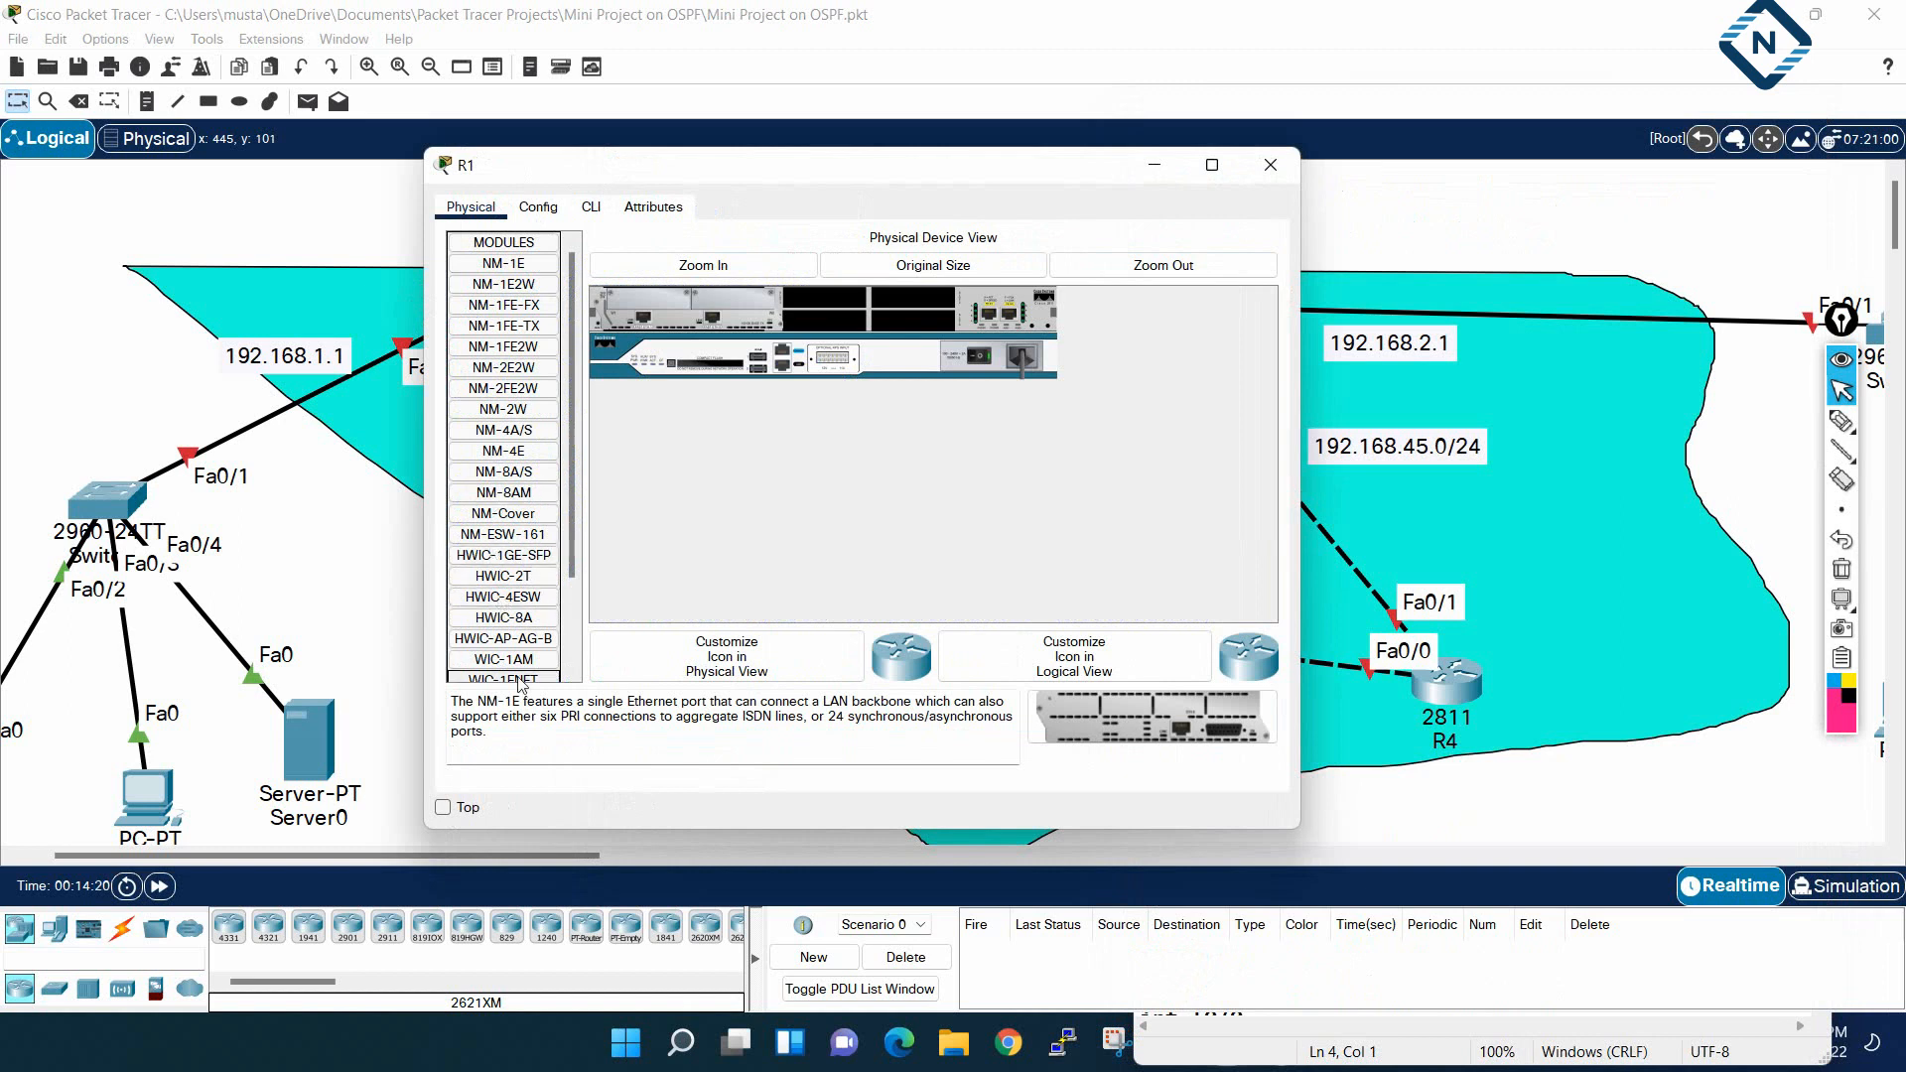
left_click_drag(1306, 373, 1454, 375)
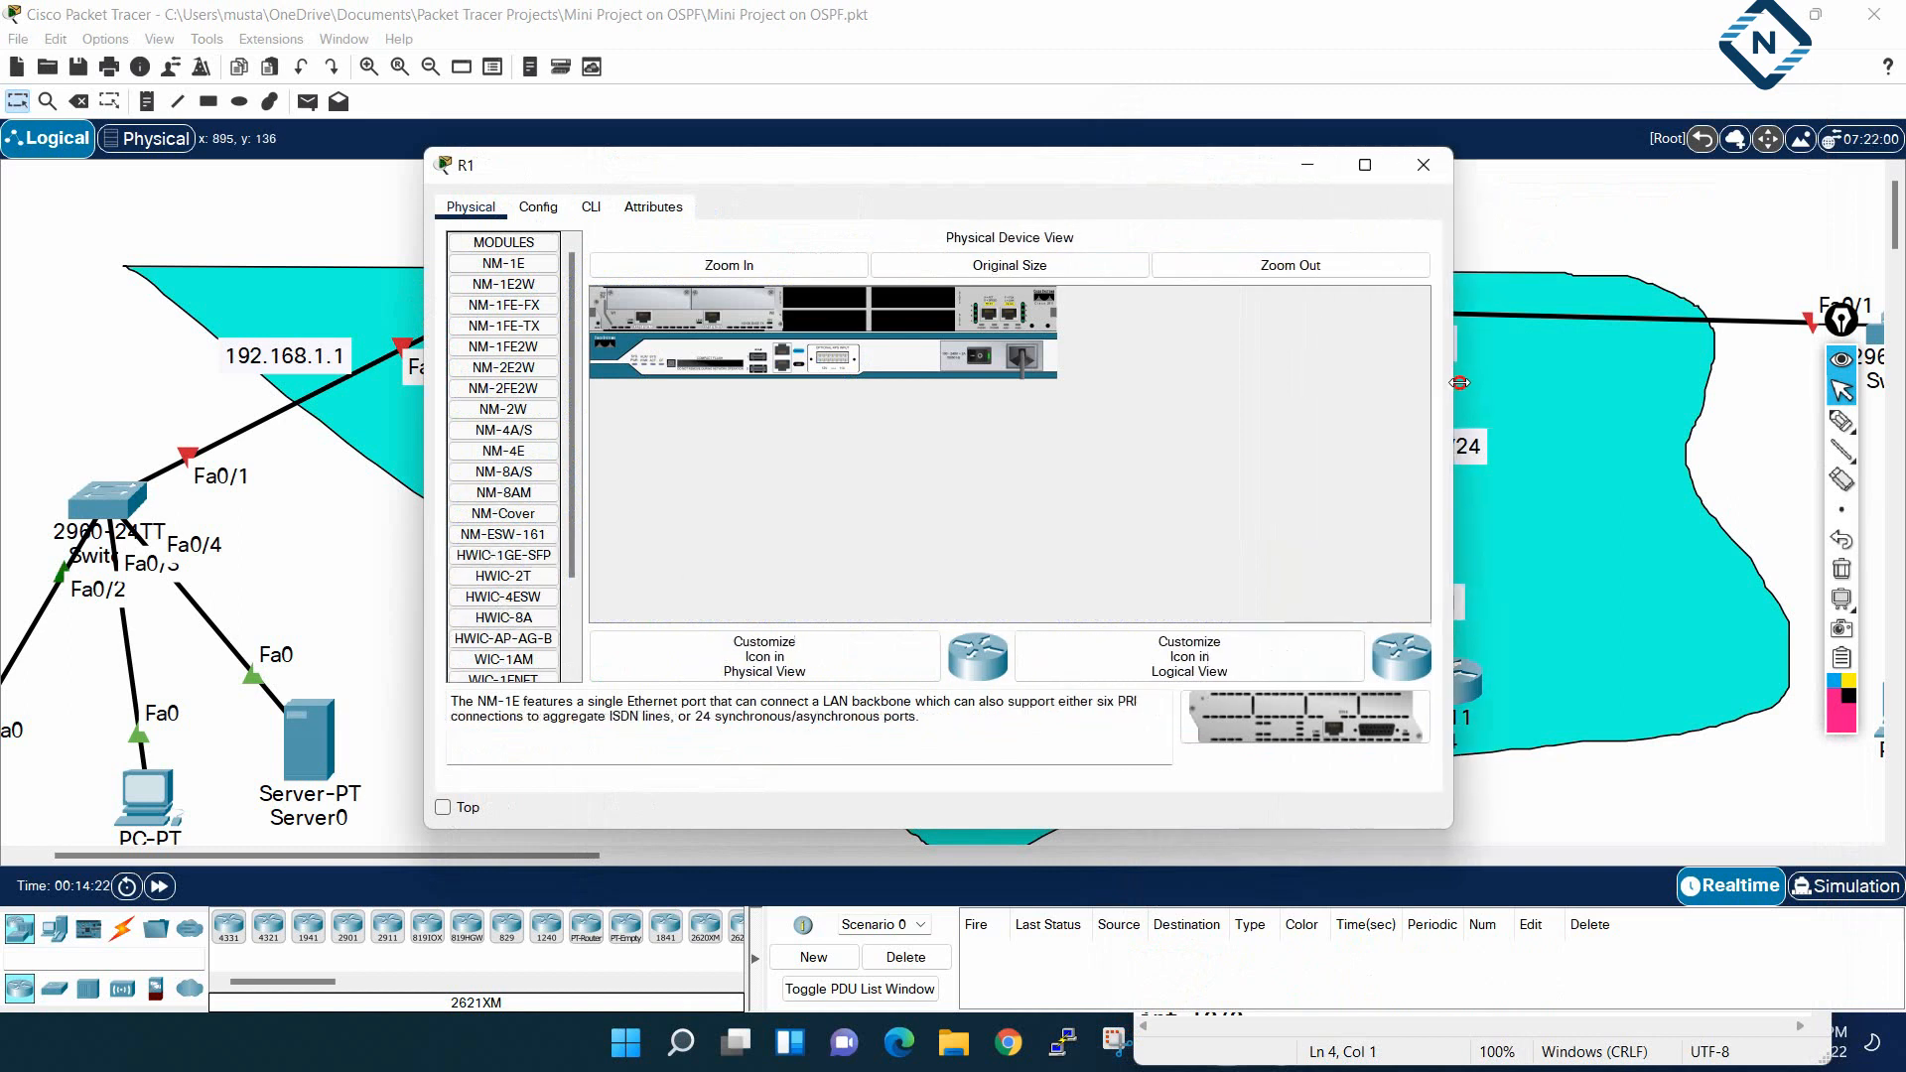
left_click_drag(936, 153, 936, 51)
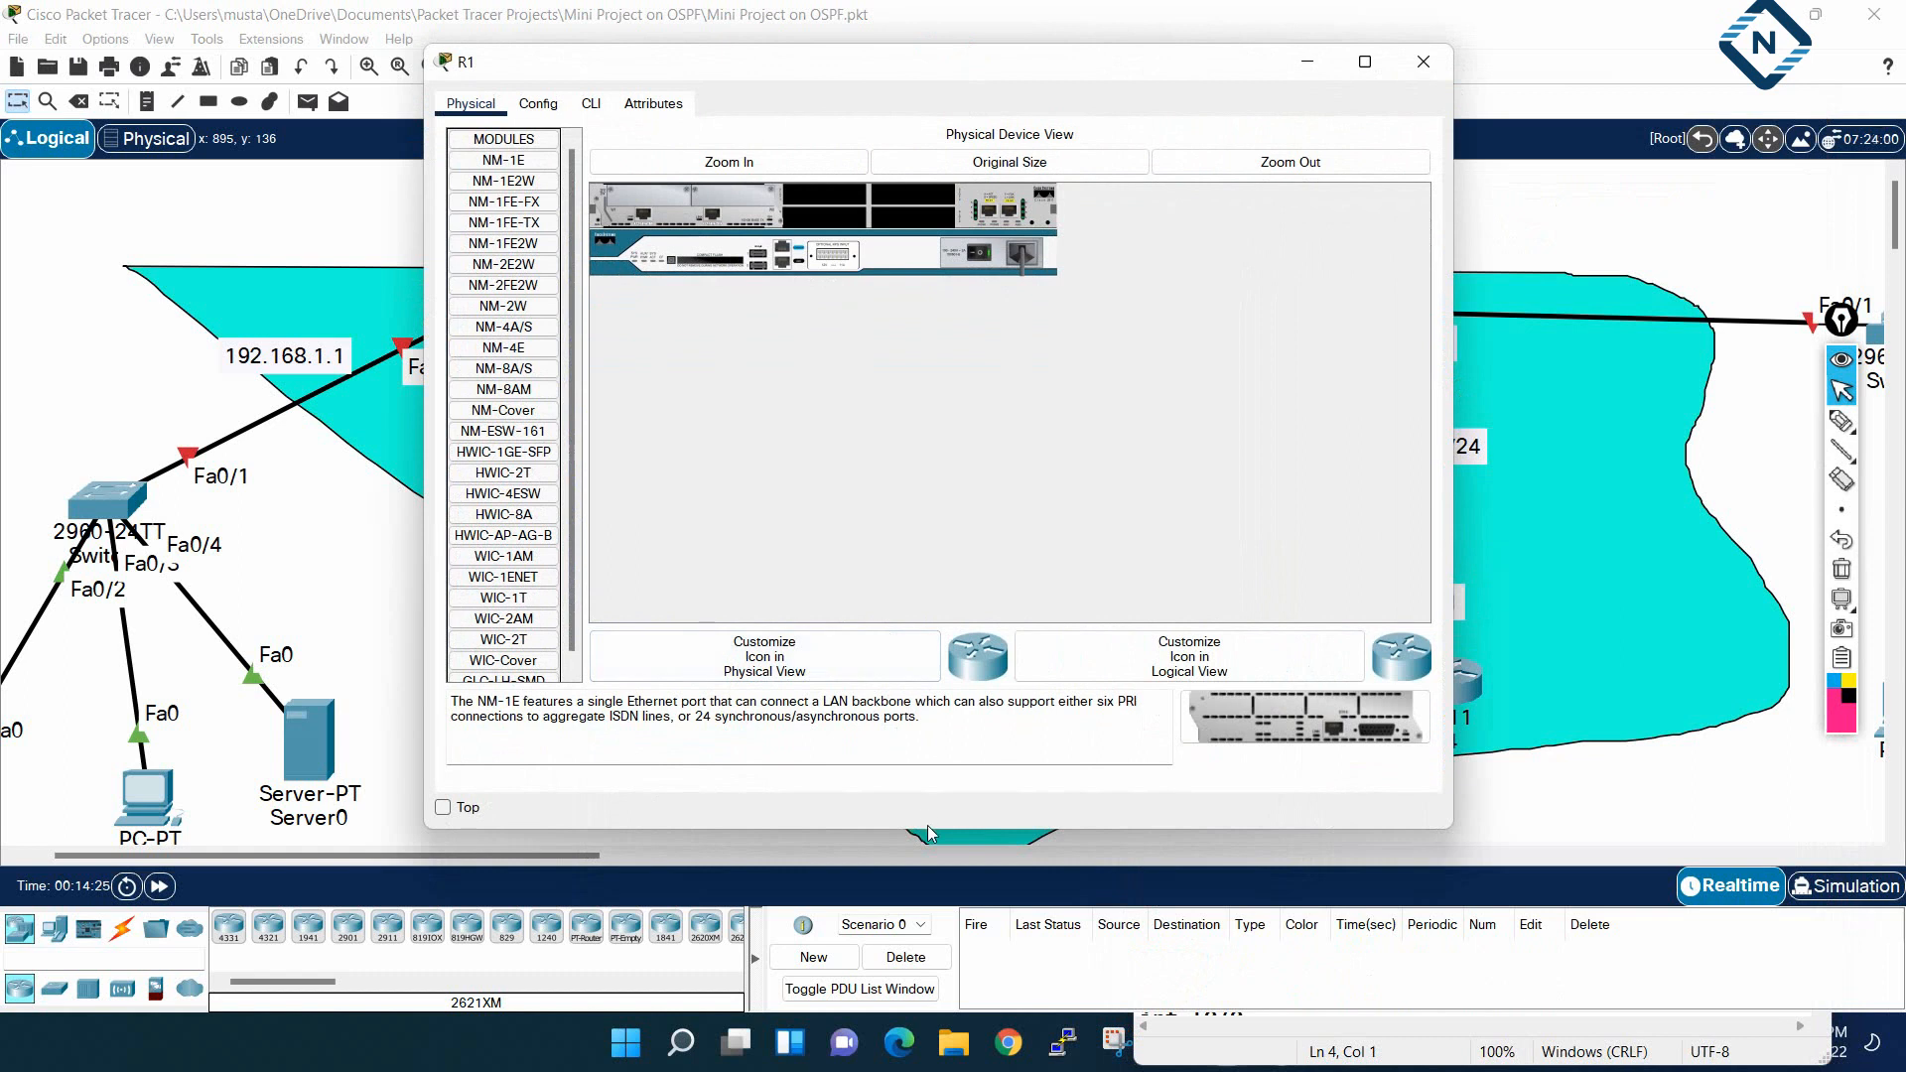
left_click_drag(927, 826, 927, 943)
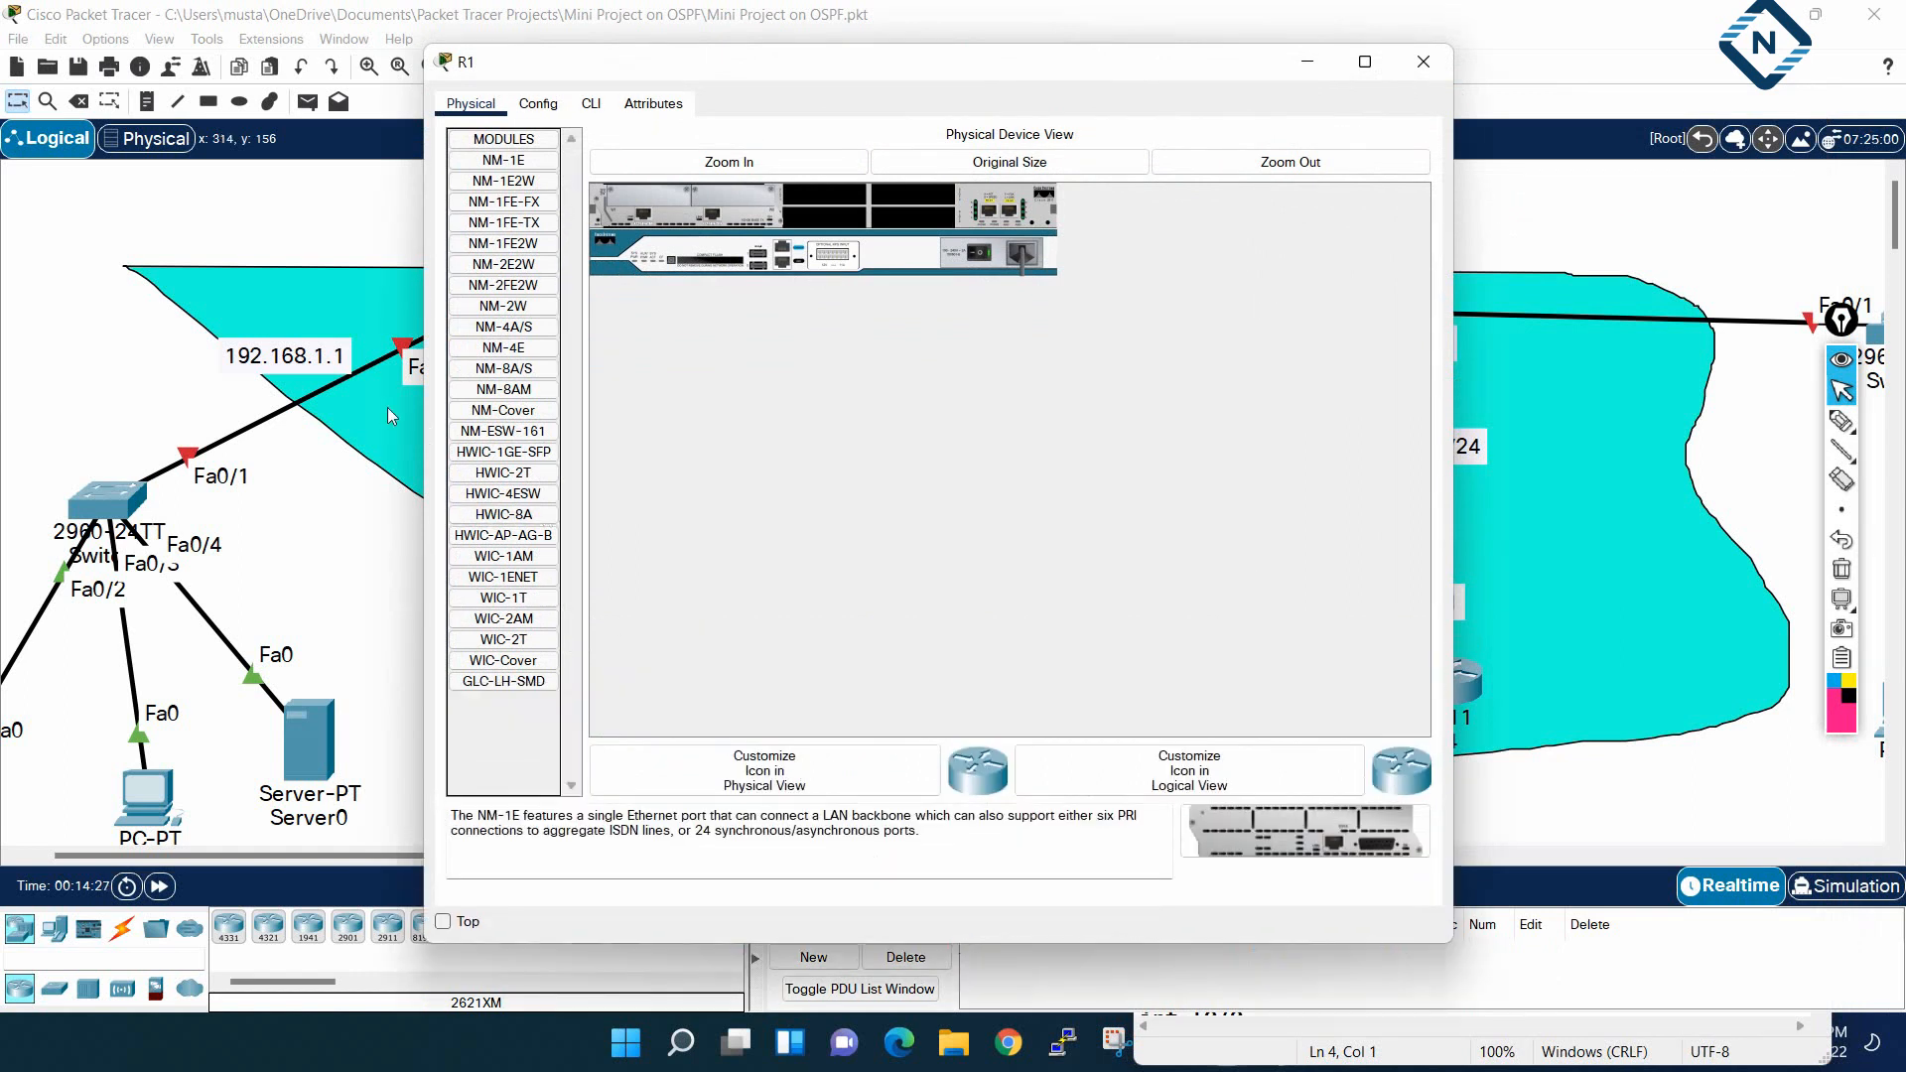
left_click_drag(425, 411, 371, 402)
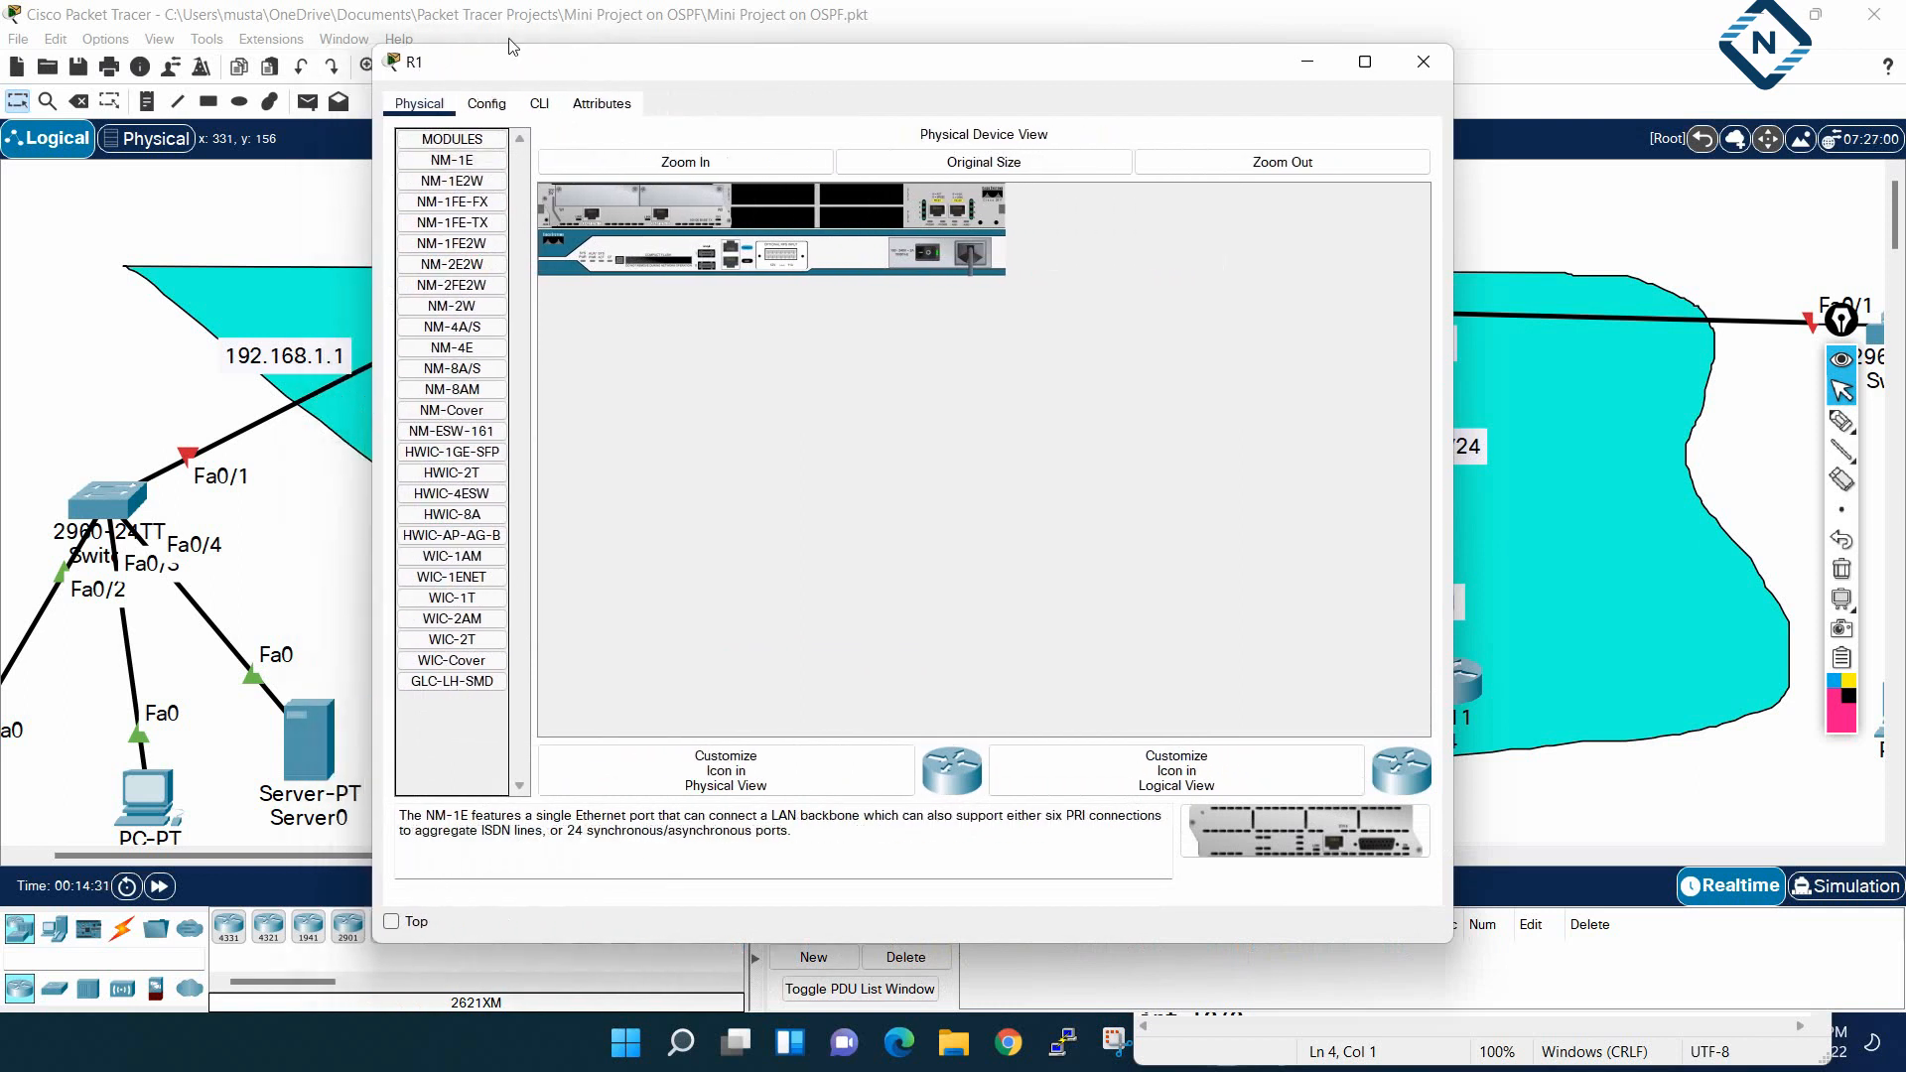
left_click(540, 106)
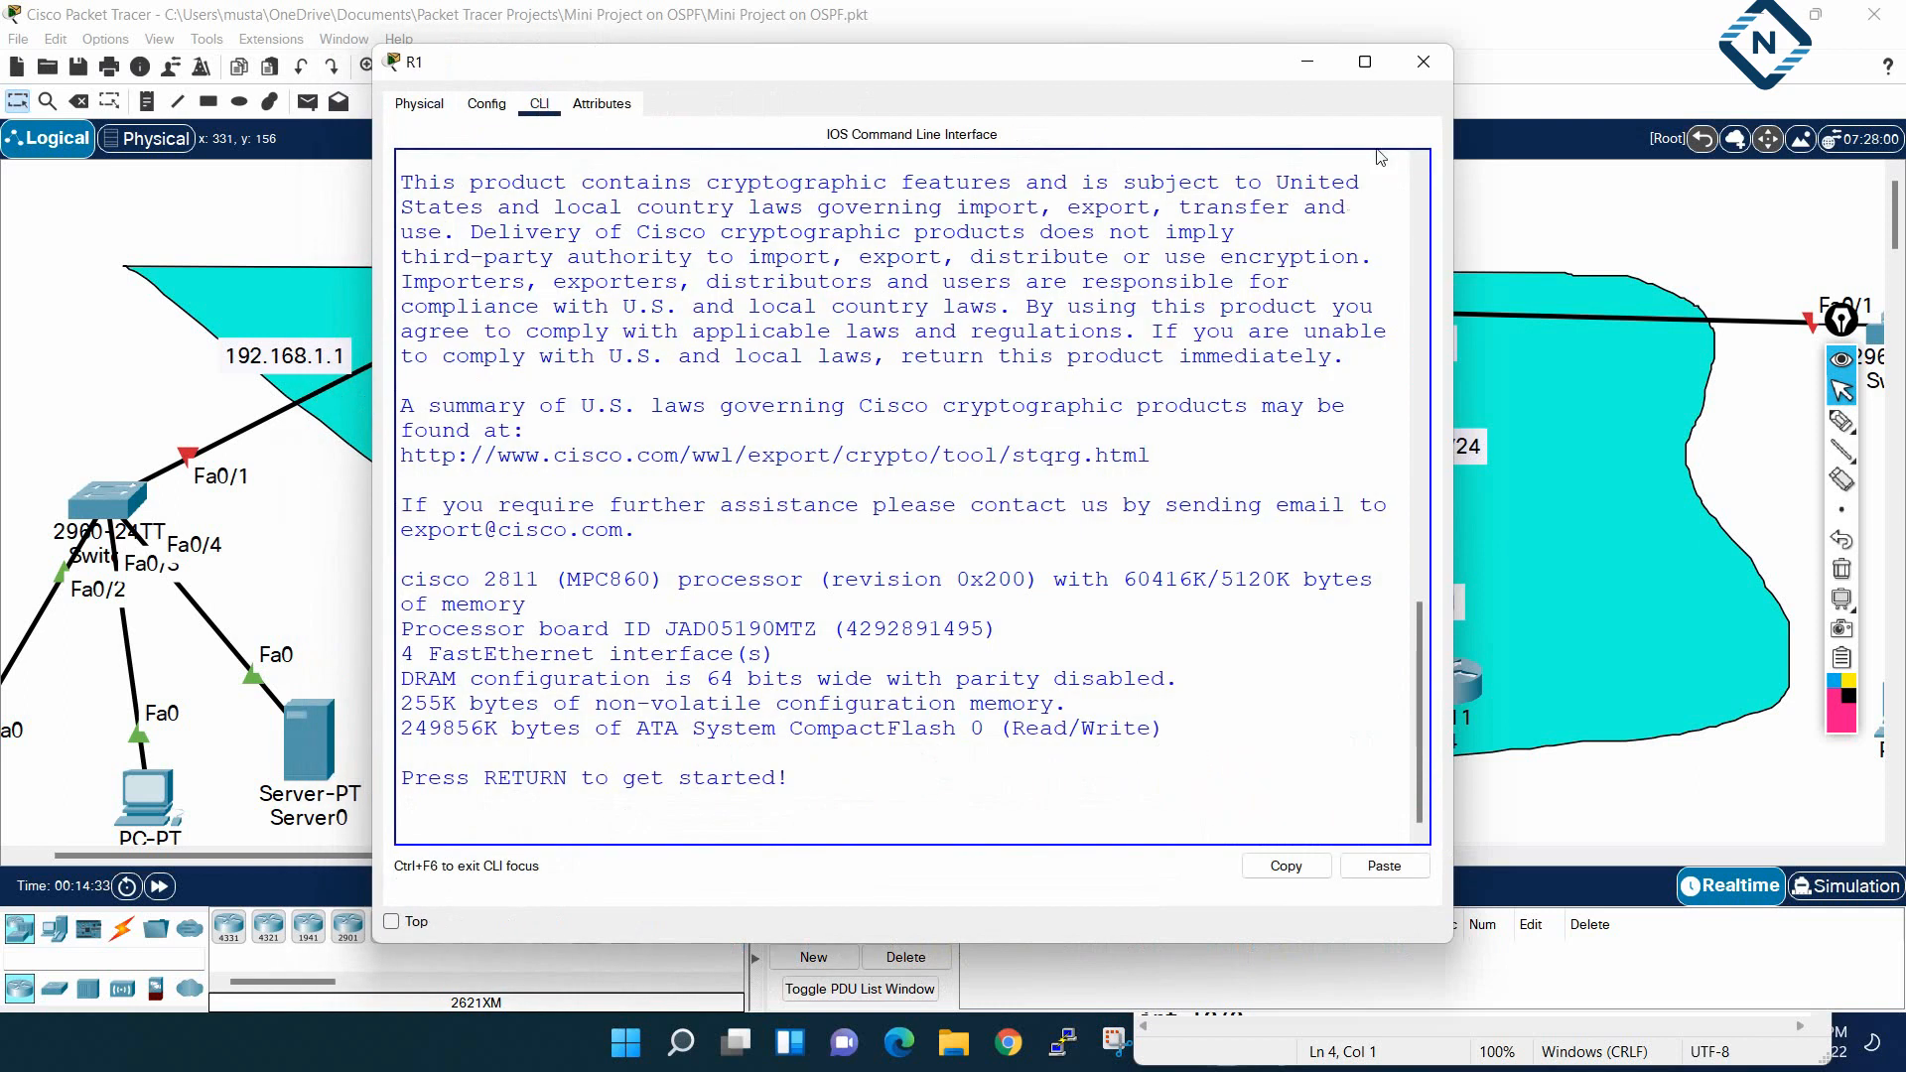
Maximize the R1 window and start the console session at the Router> prompt
left_click(1365, 62)
key("Return")
key("Return")
key("Return")
key("Return")
key("Return")
key("Return")
key("Return")
key("Return")
key("Return")
key("Return")
key("Return")
key("Return")
key("Return")
key("Return")
key("Return")
key("Return")
key("Return")
key("Return")
key("Return")
key("Return")
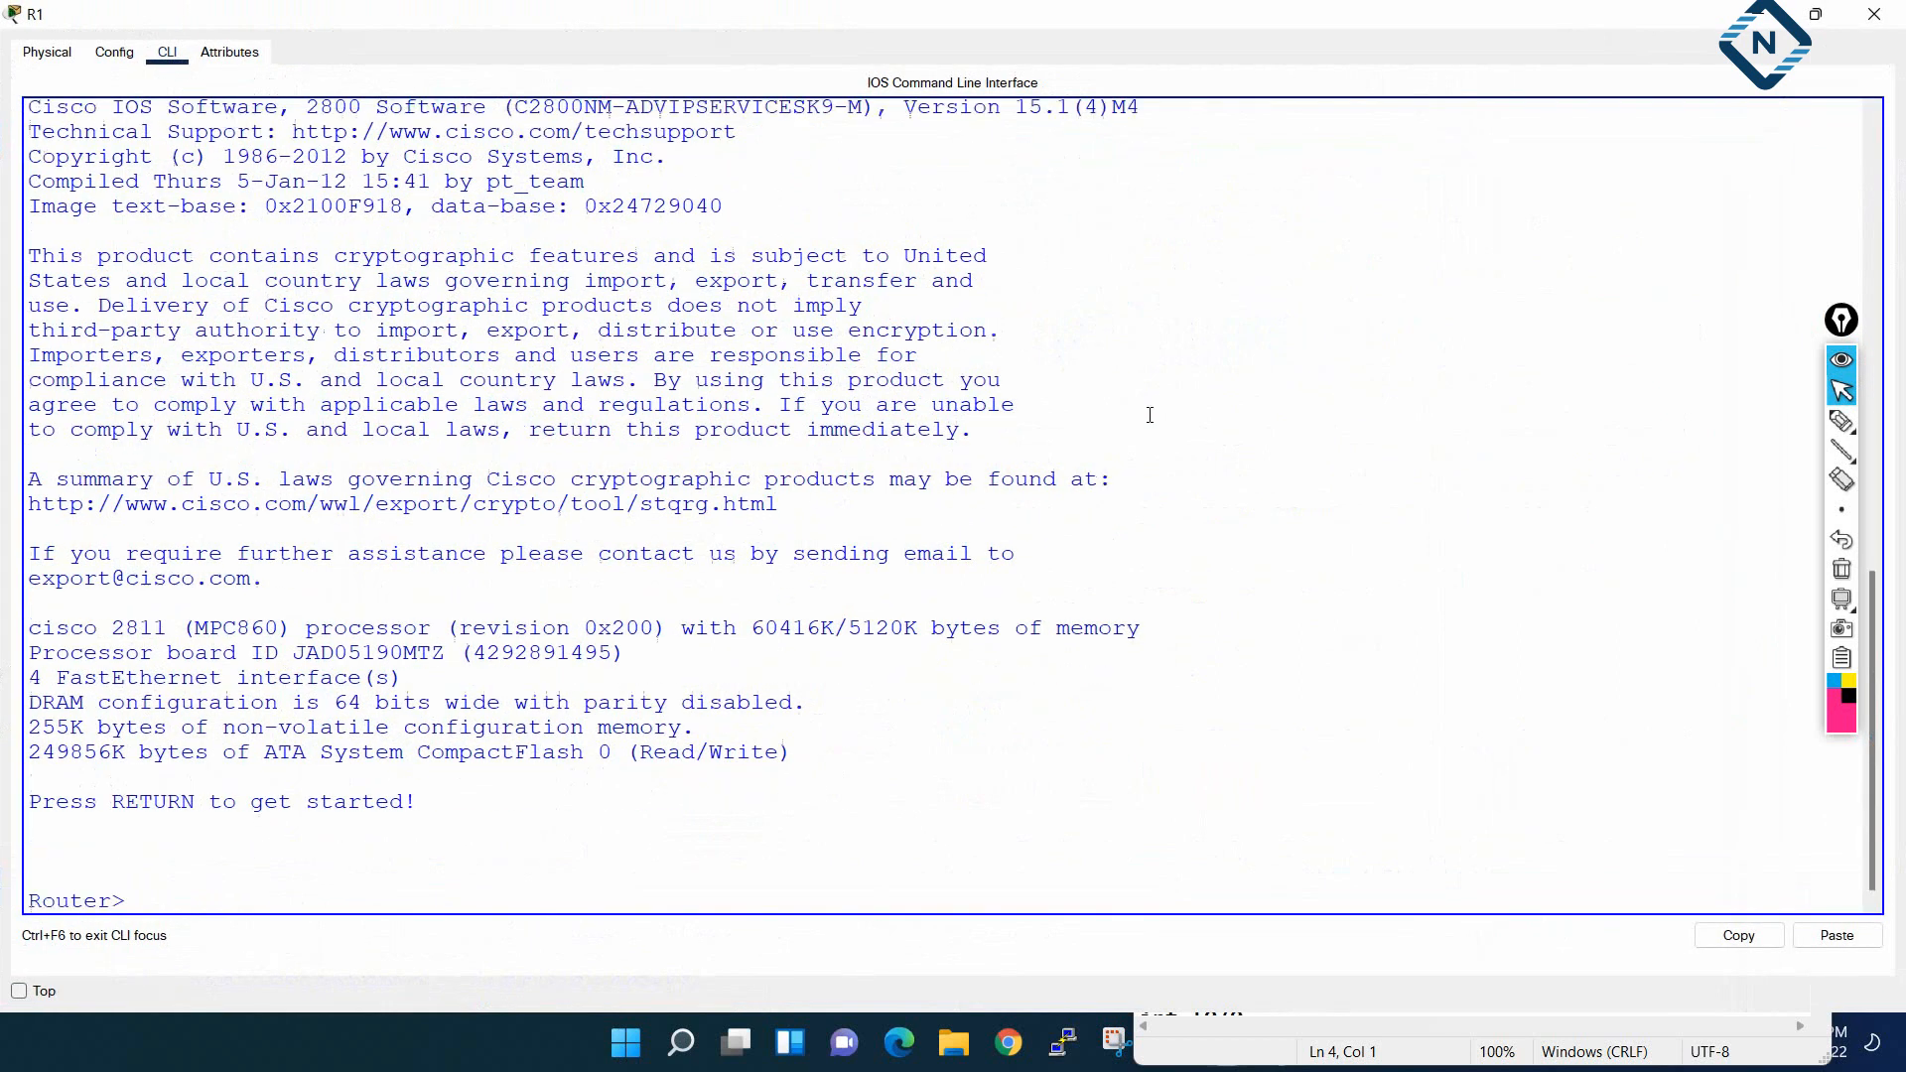
Paste the copied R1 configuration into R1's console and execute it through the last ip ospf 1 area 0 command
right_click(959, 428)
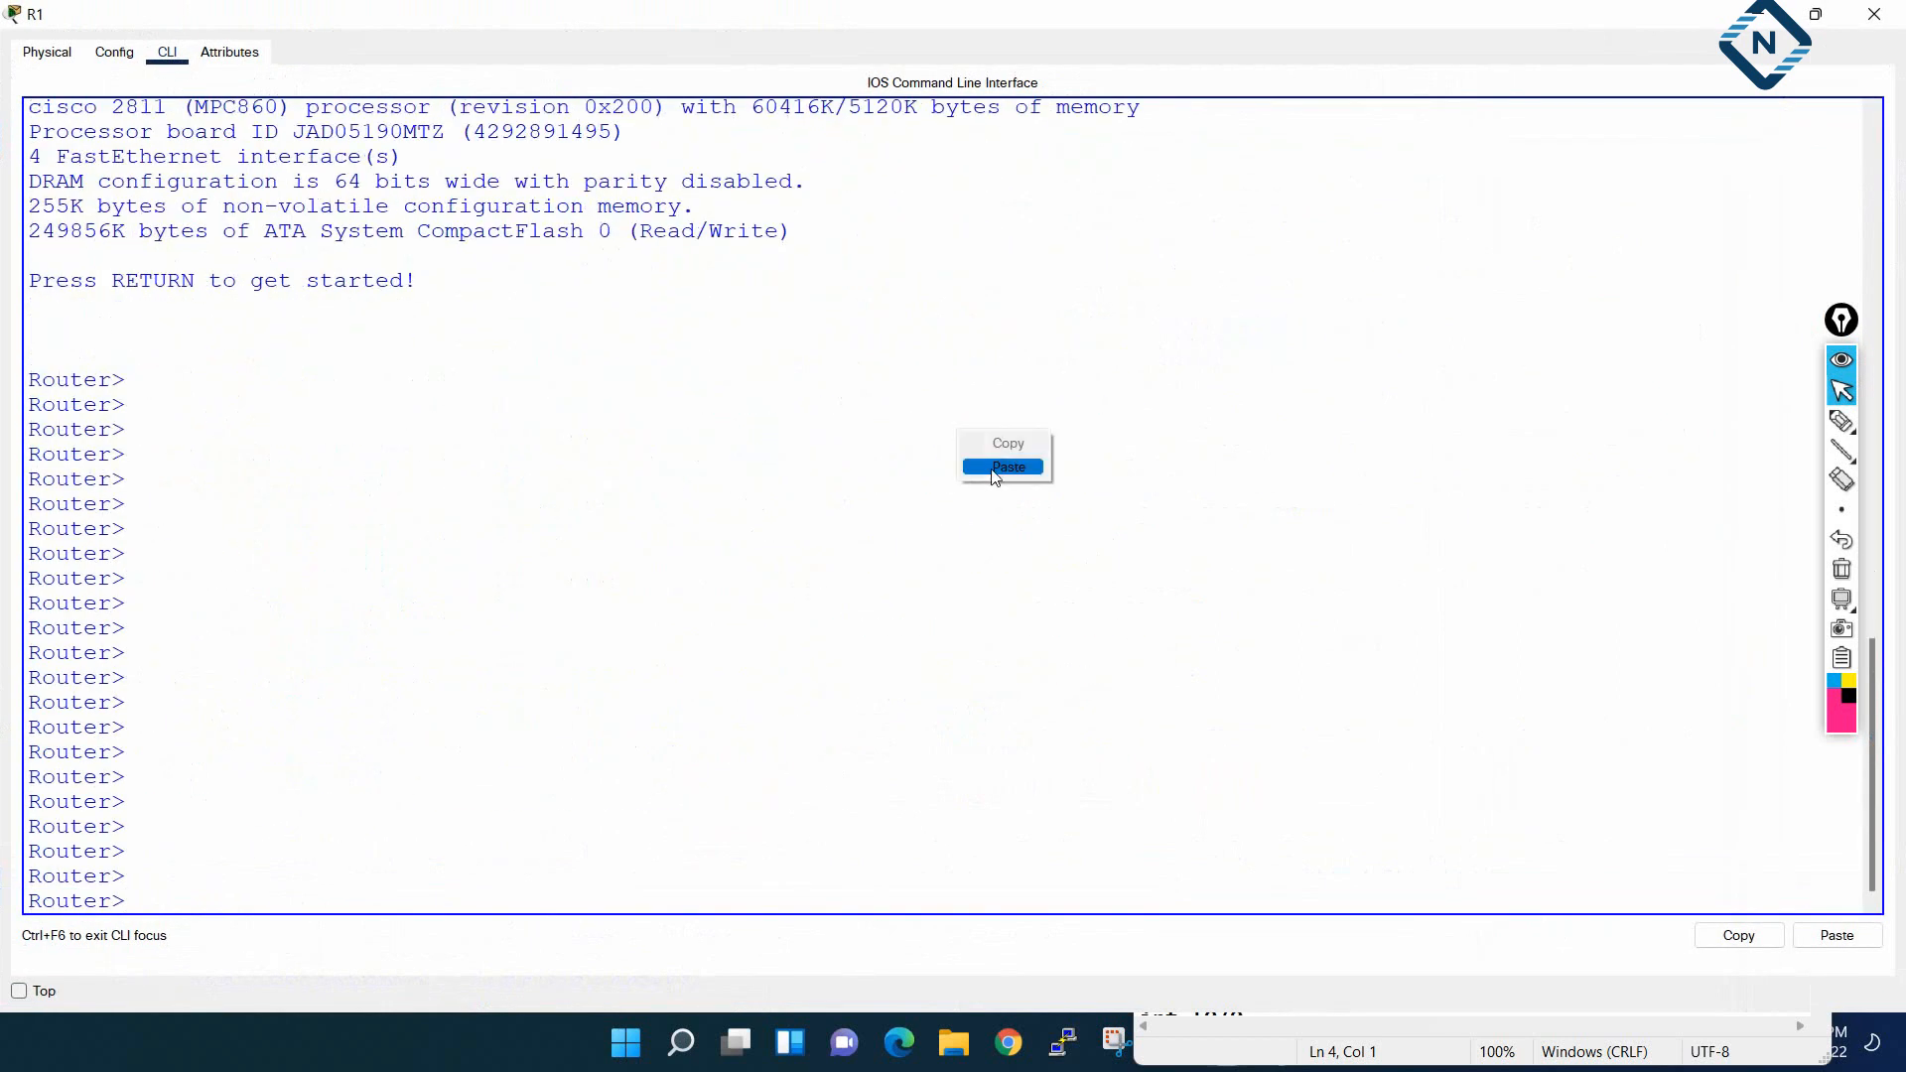
left_click(997, 464)
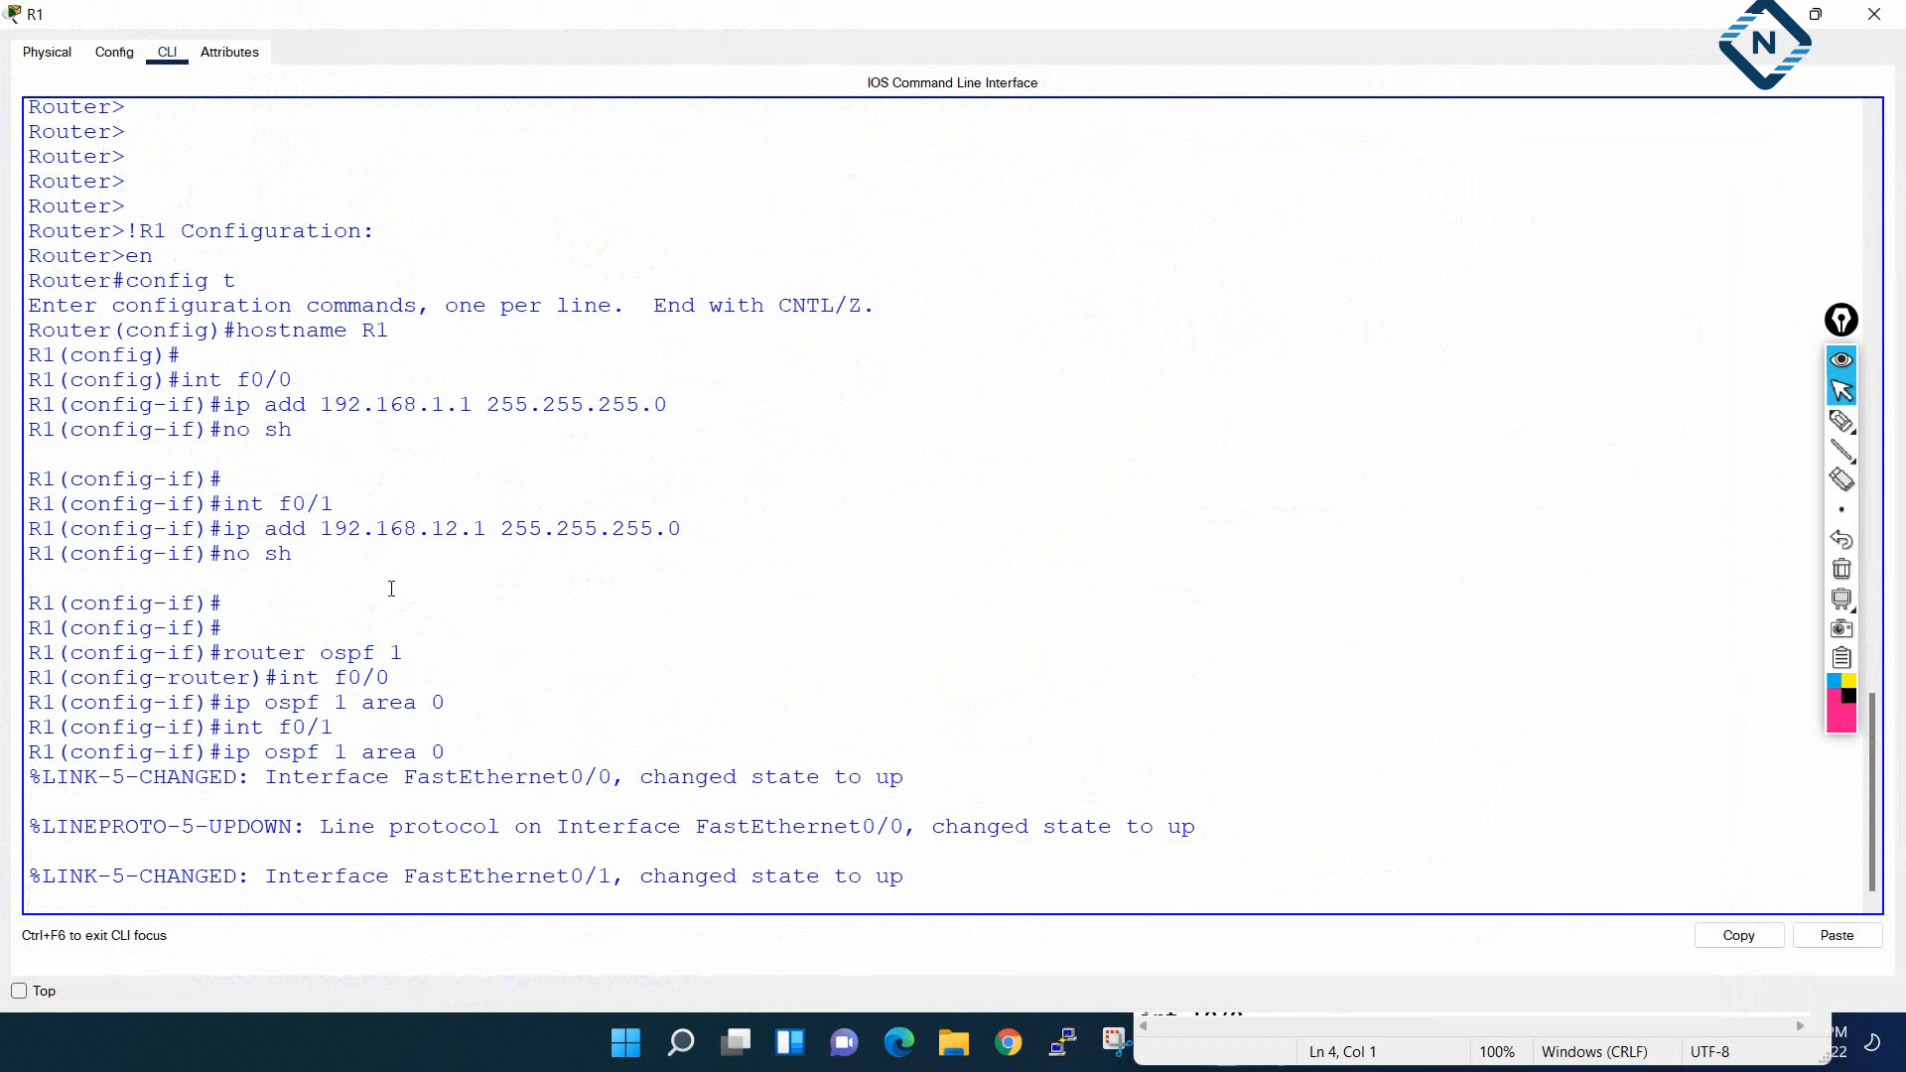
key("Return")
key("Return")
key("Return")
key("Return")
key("Return")
key("Return")
key("Return")
key("Return")
key("Return")
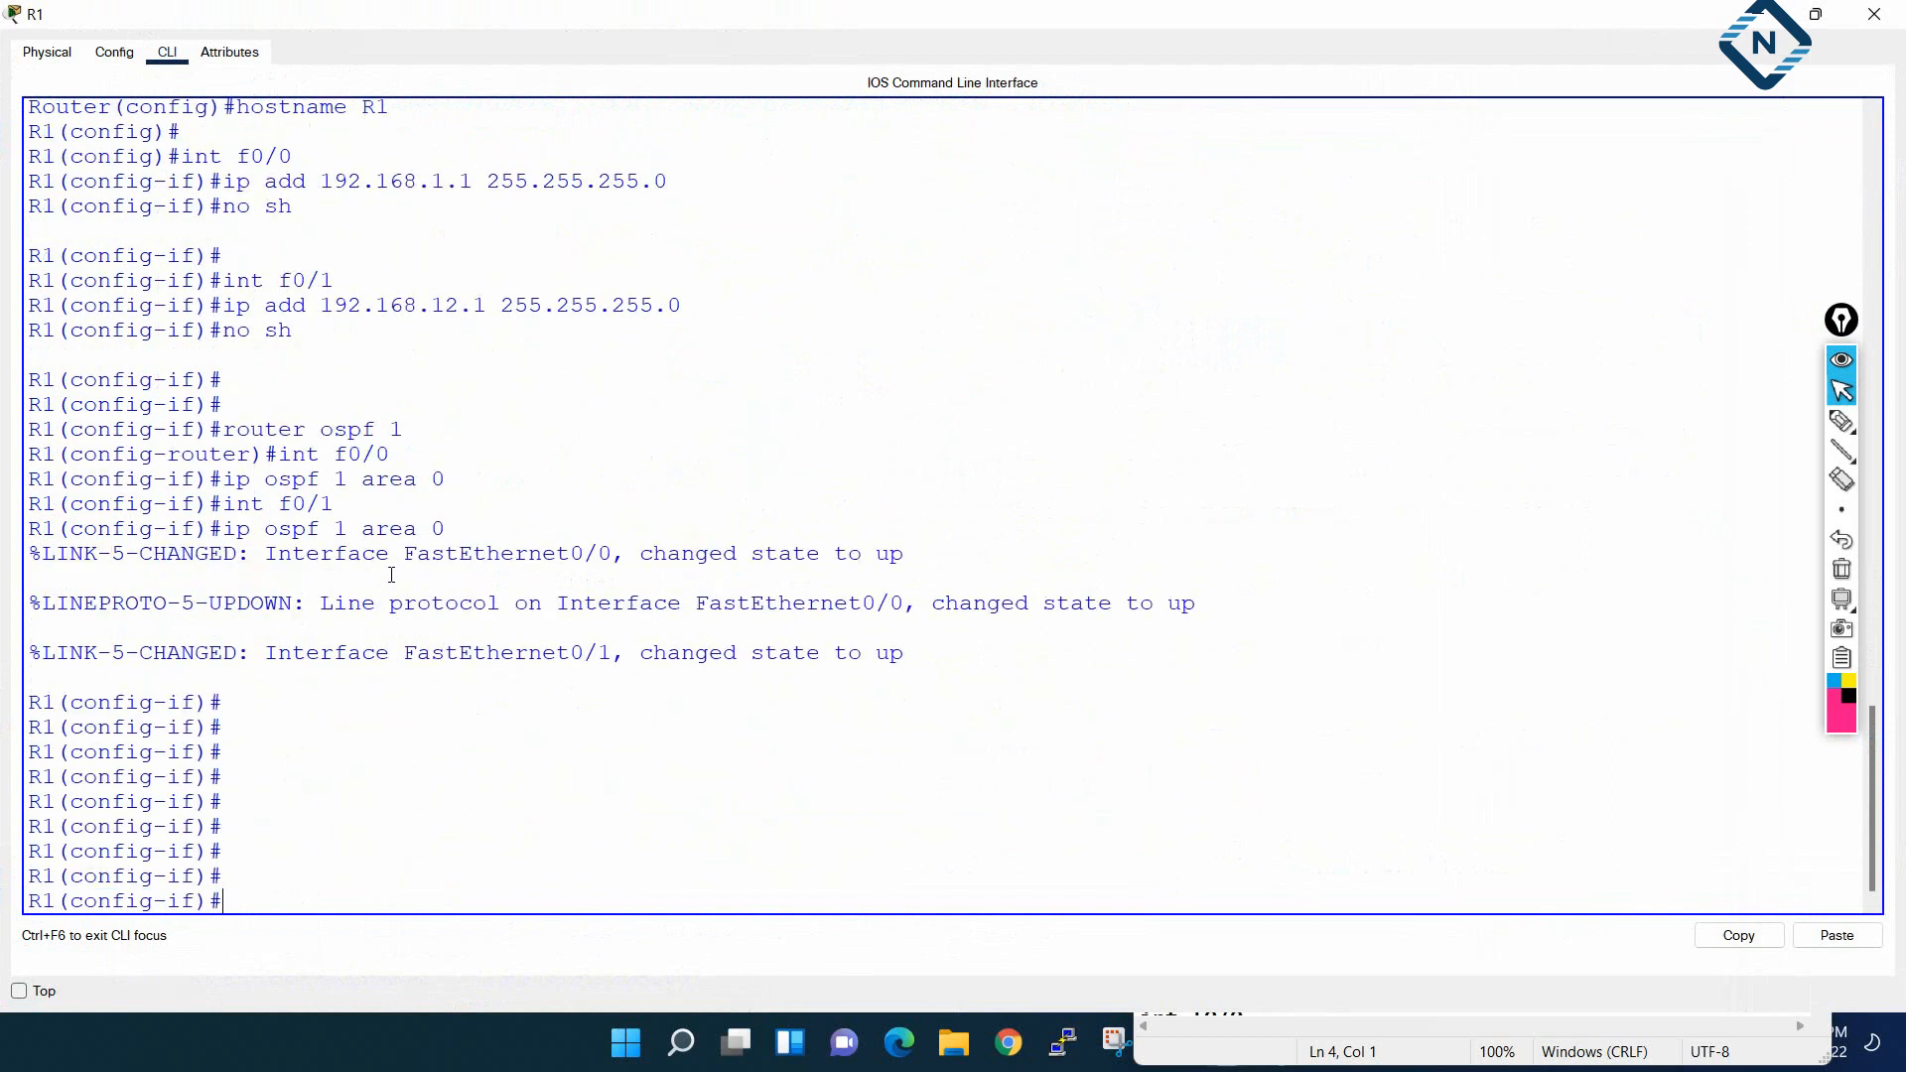
scroll(412, 534, "up", 4)
scroll(415, 534, "down", 4)
Leave configuration mode on R1 and save its configuration with wr
key("ctrl+z")
key("Return")
key("Return")
type("wr")
key("Return")
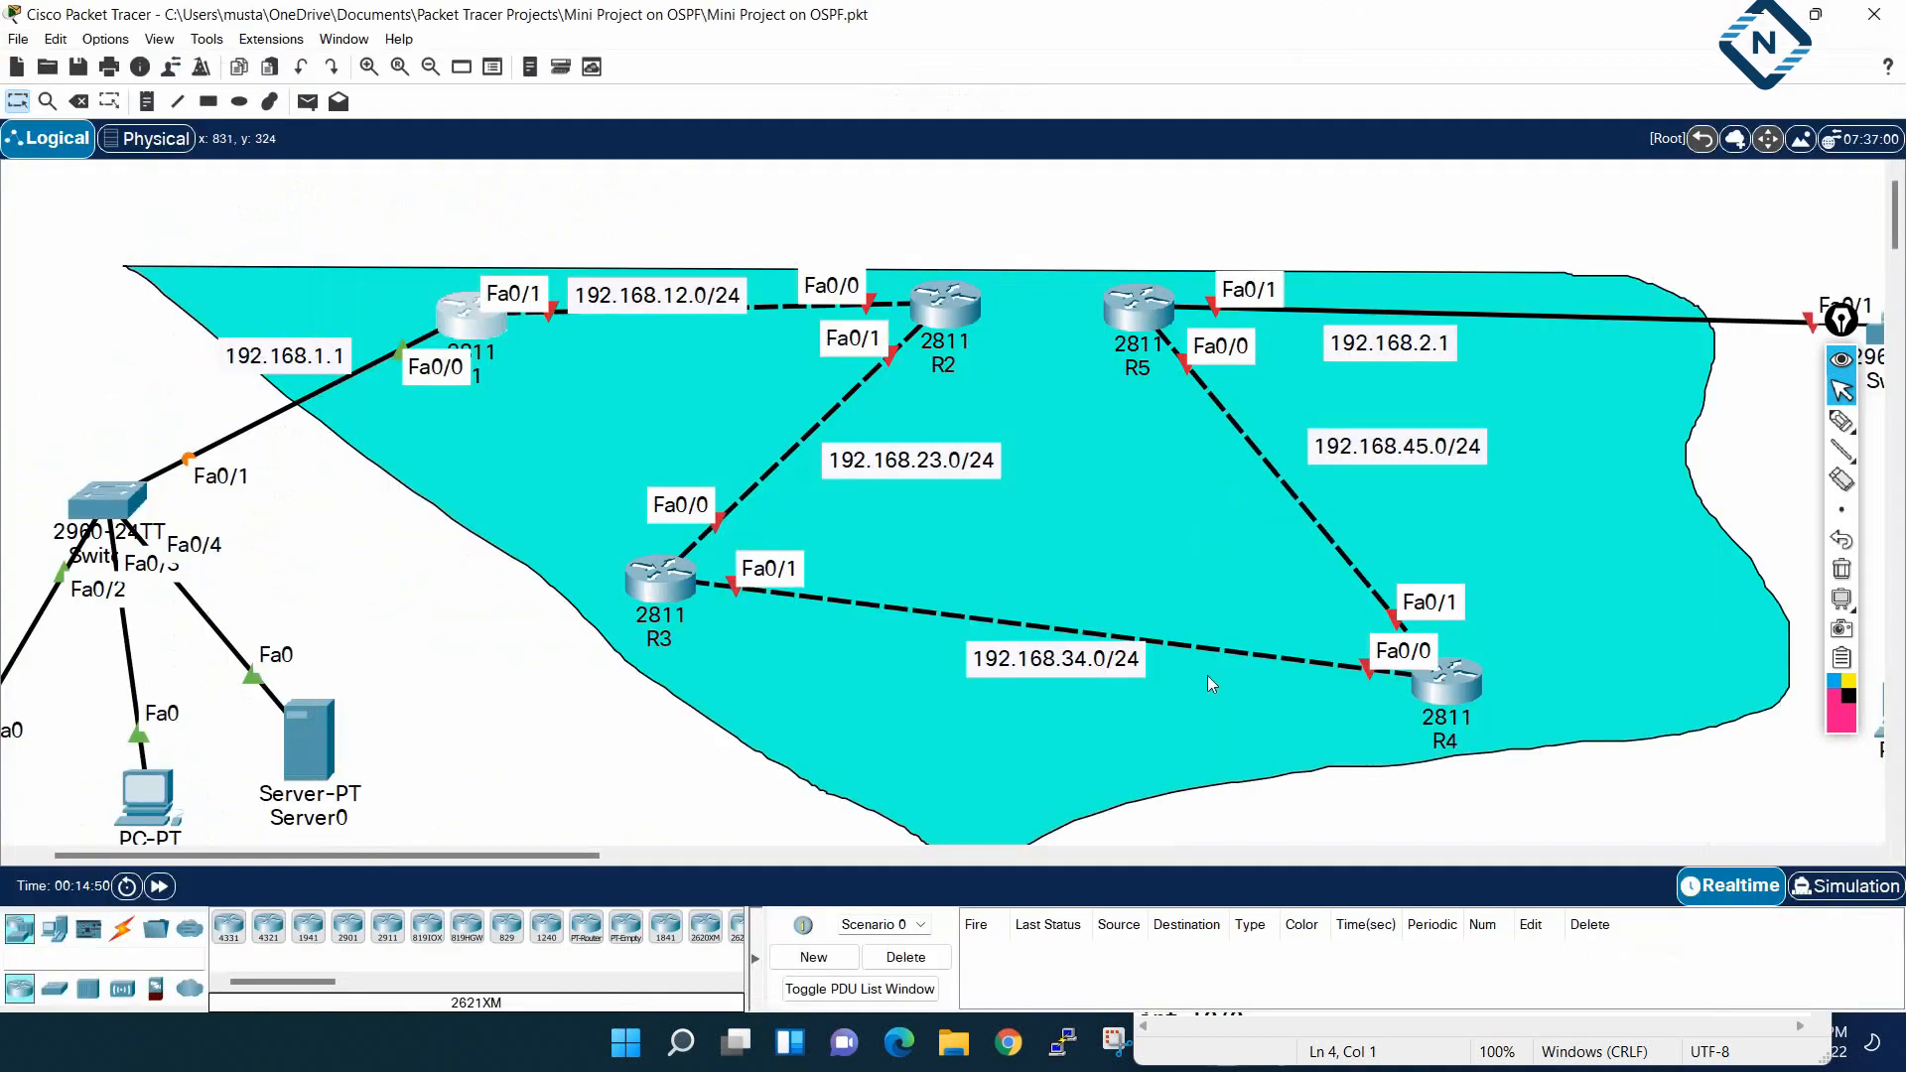
Switch to Notepad and copy the whole R2 configuration block, from its heading to the last OSPF line
left_click(1285, 1054)
scroll(1314, 646, "down", 7)
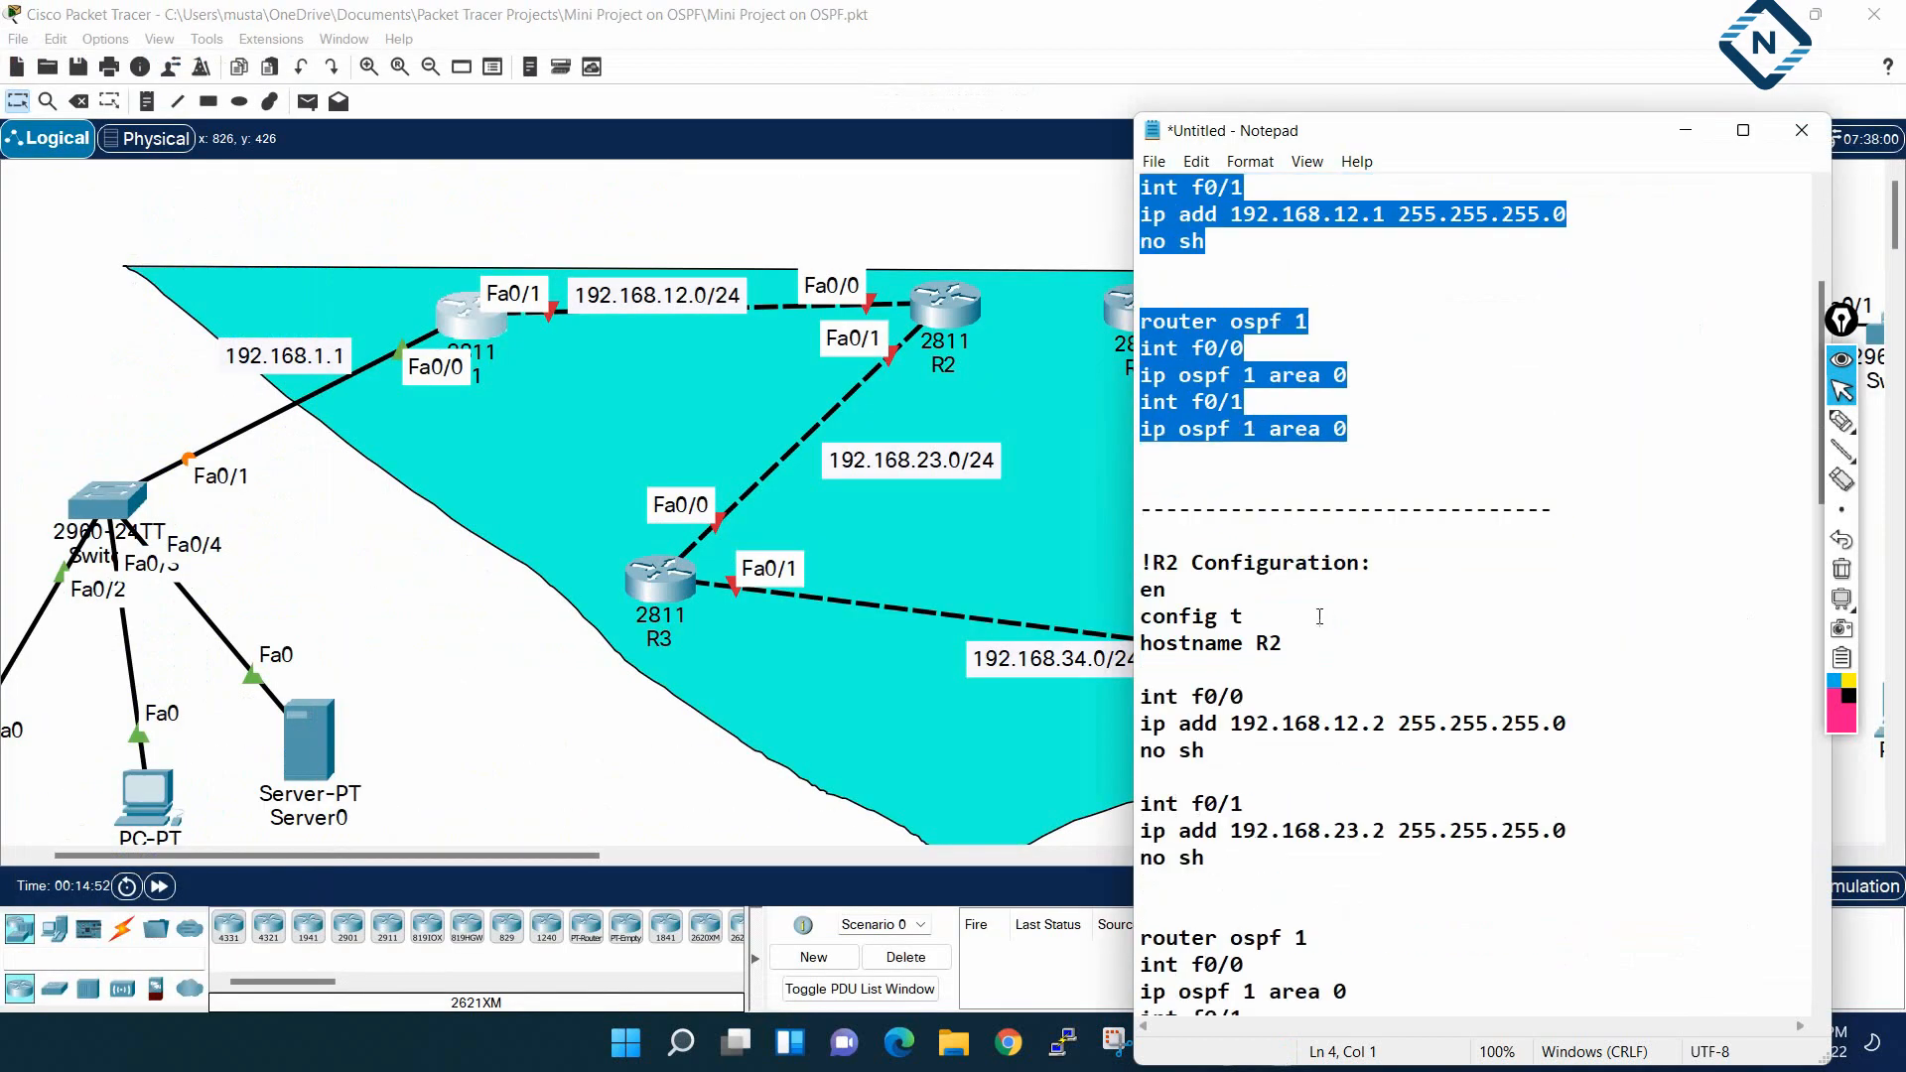
left_click_drag(1356, 804, 1106, 318)
right_click(1196, 357)
left_click(1226, 432)
Open router R2's command line in Packet Tracer, maximize its window, and start the console session
left_click(943, 306)
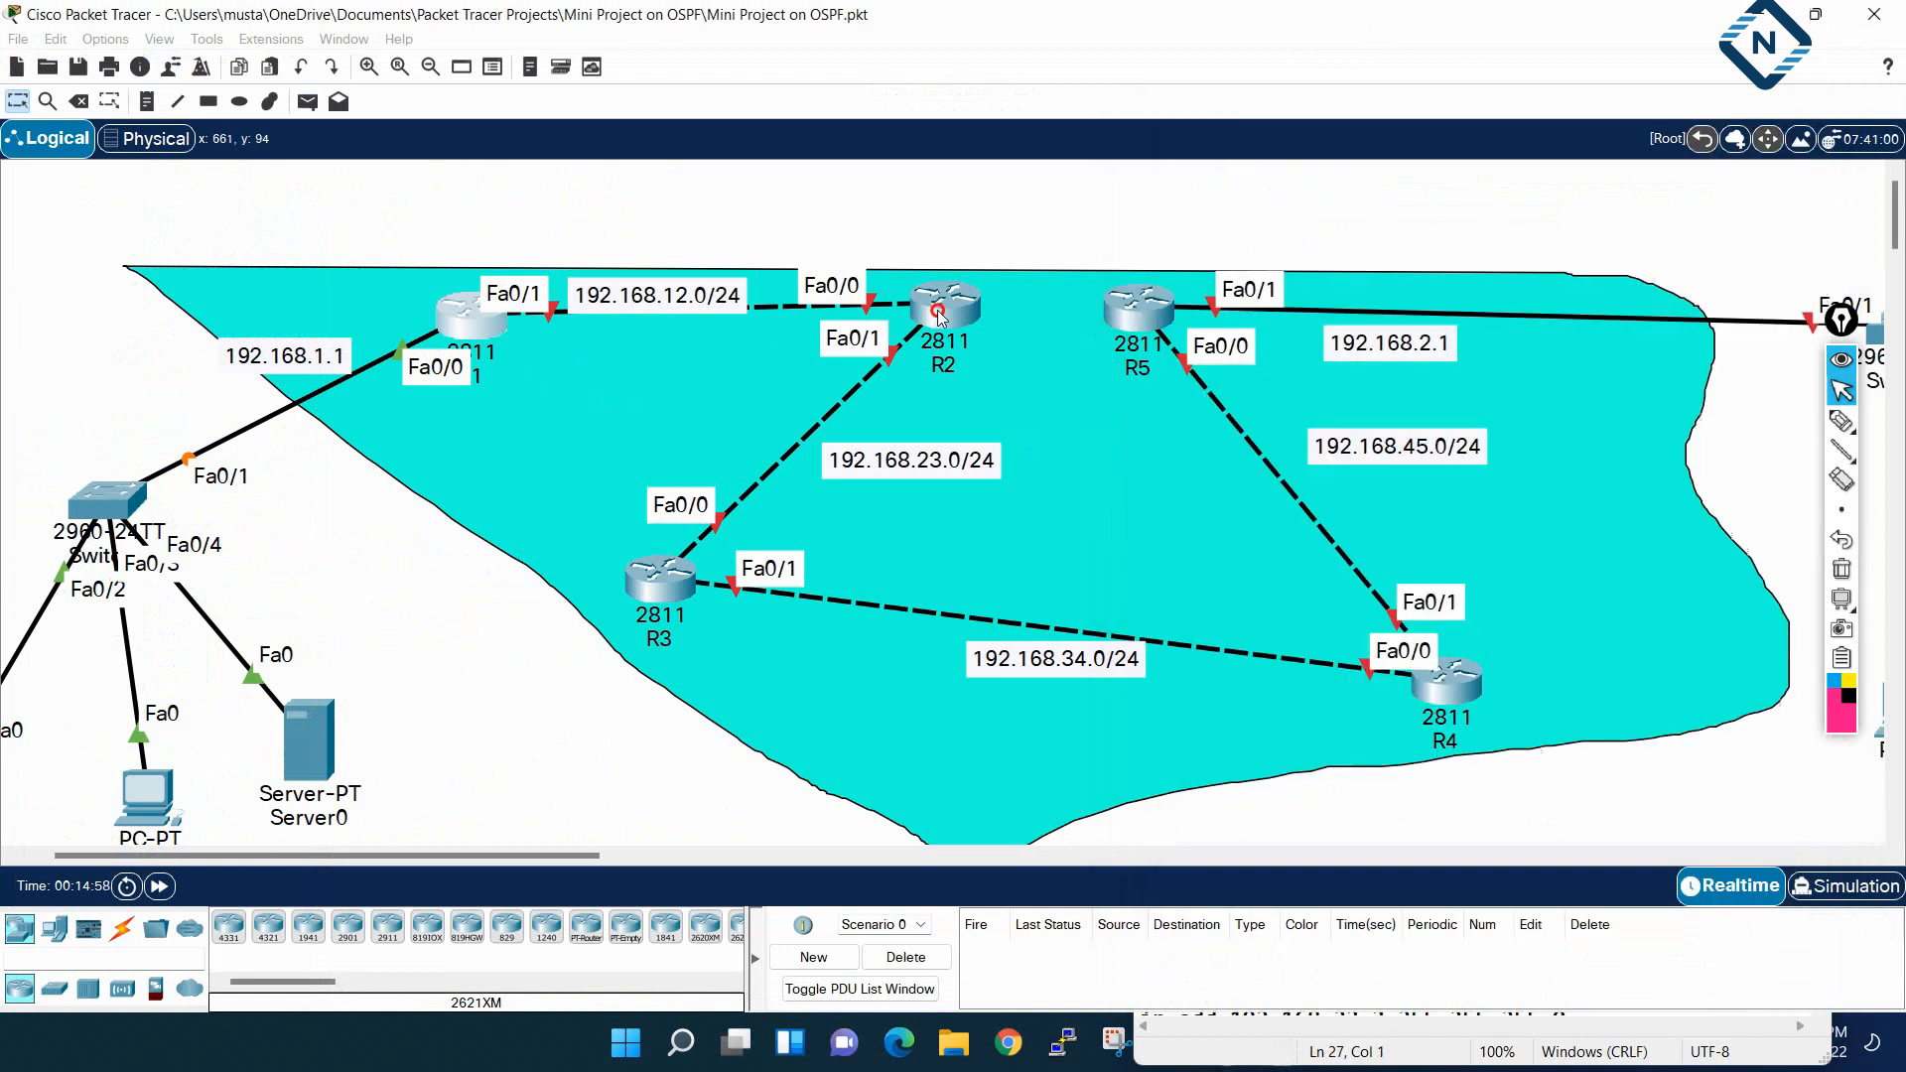
left_click(773, 207)
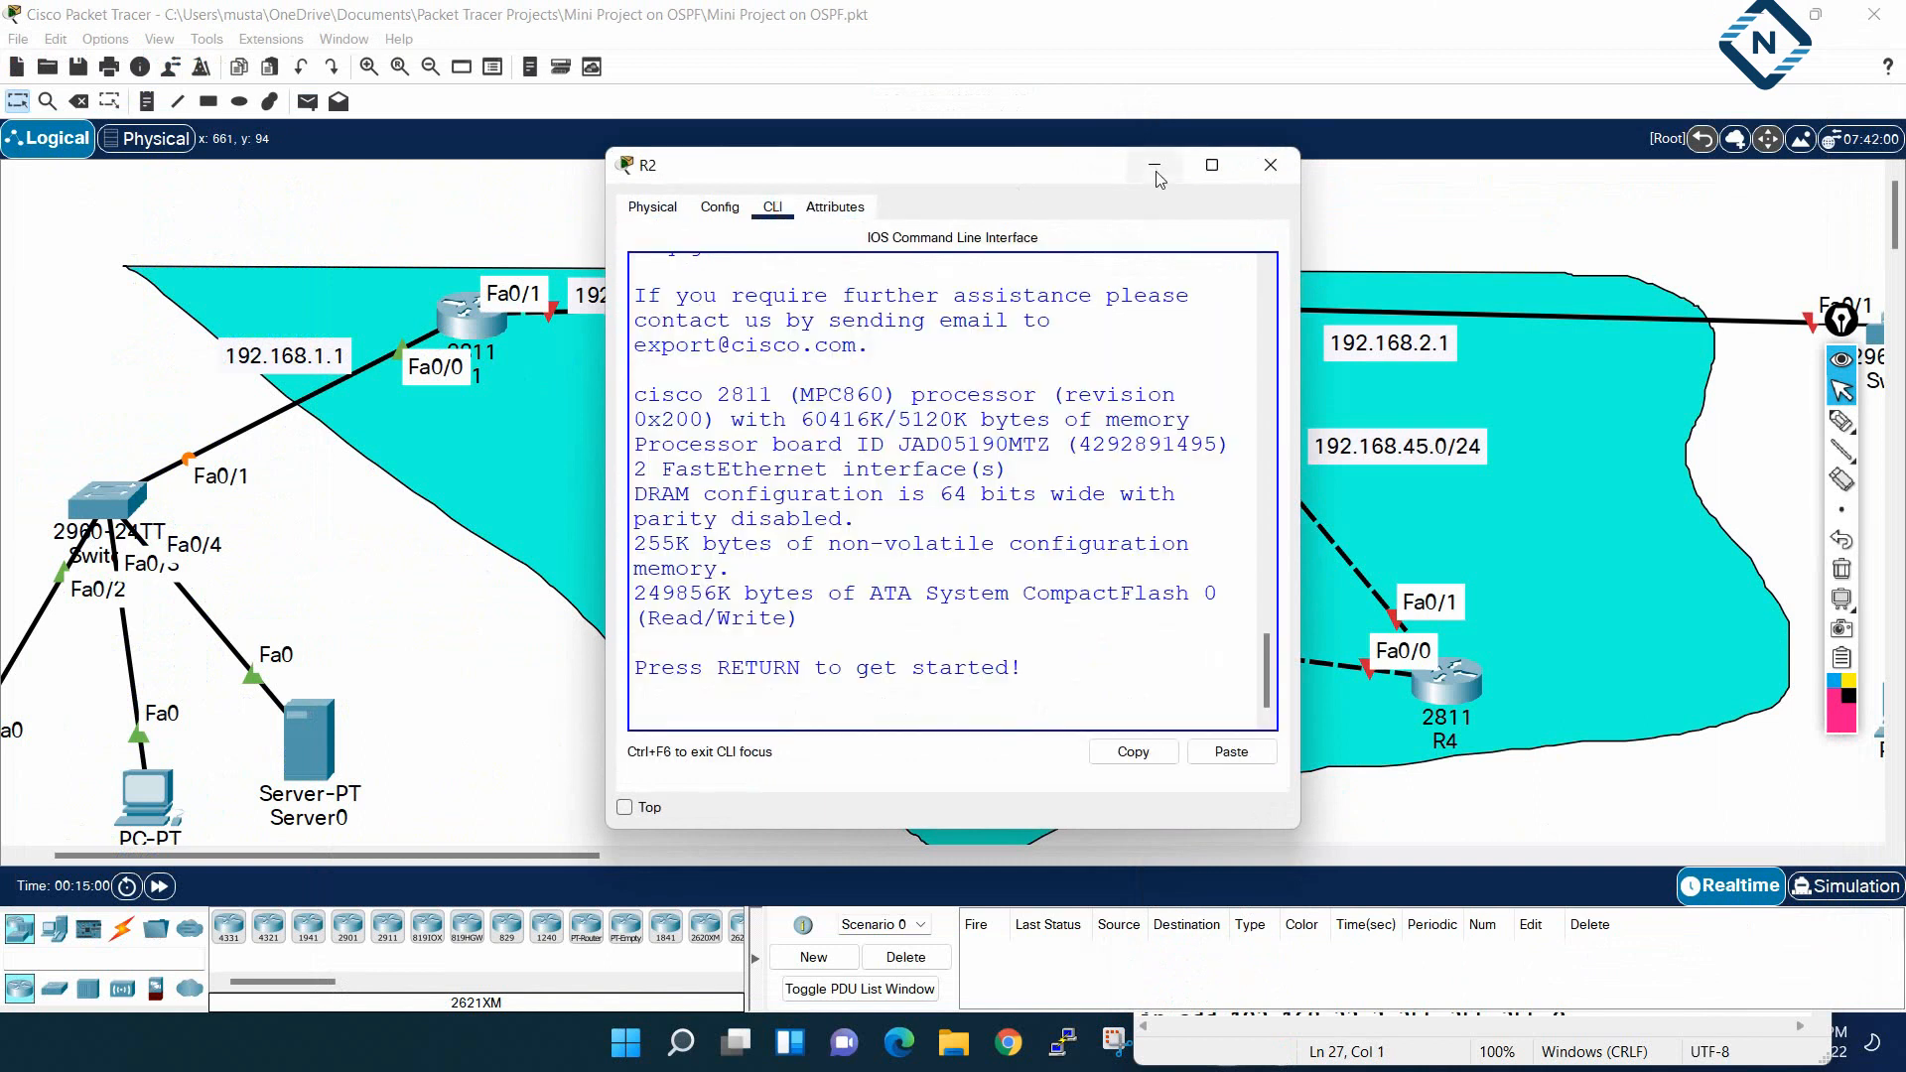
left_click(1211, 165)
key("Return")
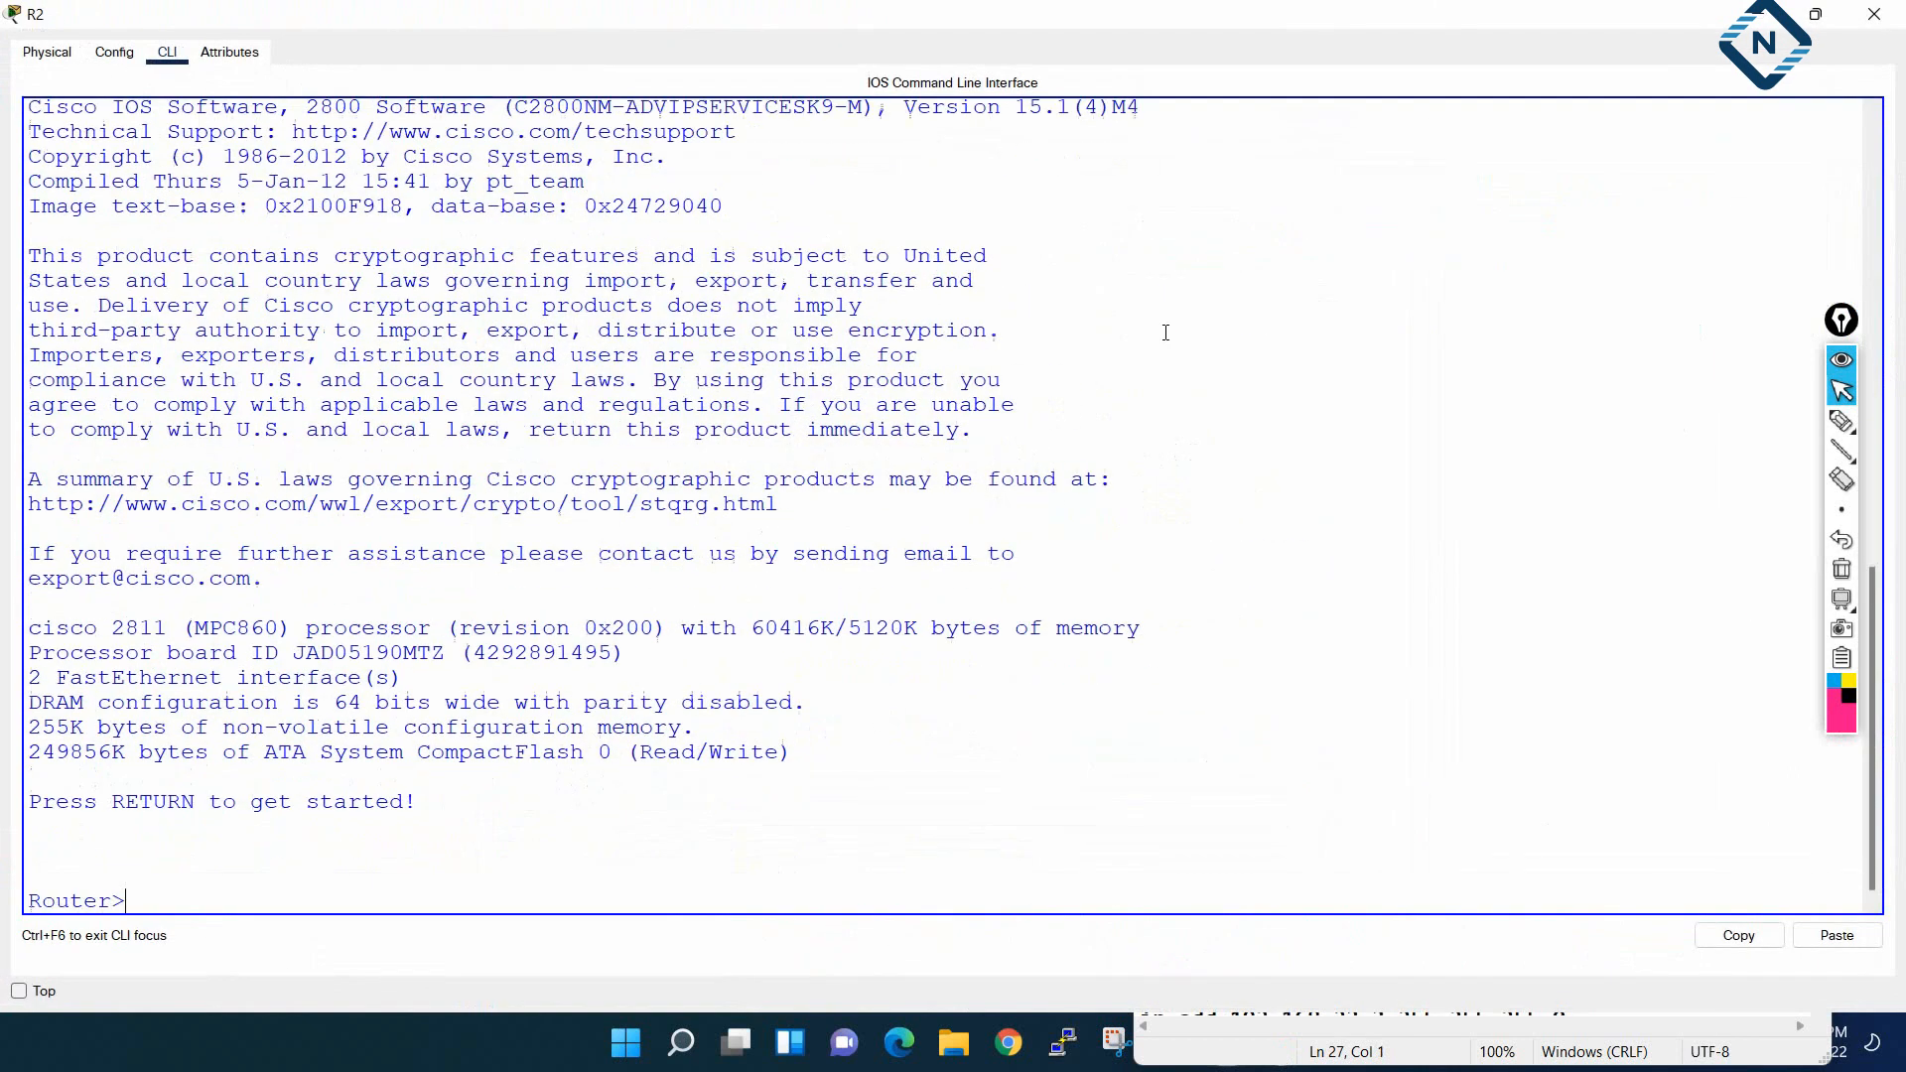
key("Return")
key("Return")
key("Return")
key("Return")
key("Return")
key("Return")
key("Return")
key("Return")
key("Return")
key("Return")
key("Return")
key("Return")
key("Return")
Paste the copied R2 configuration into R2's console and execute it through the final OSPF interface command
right_click(1166, 336)
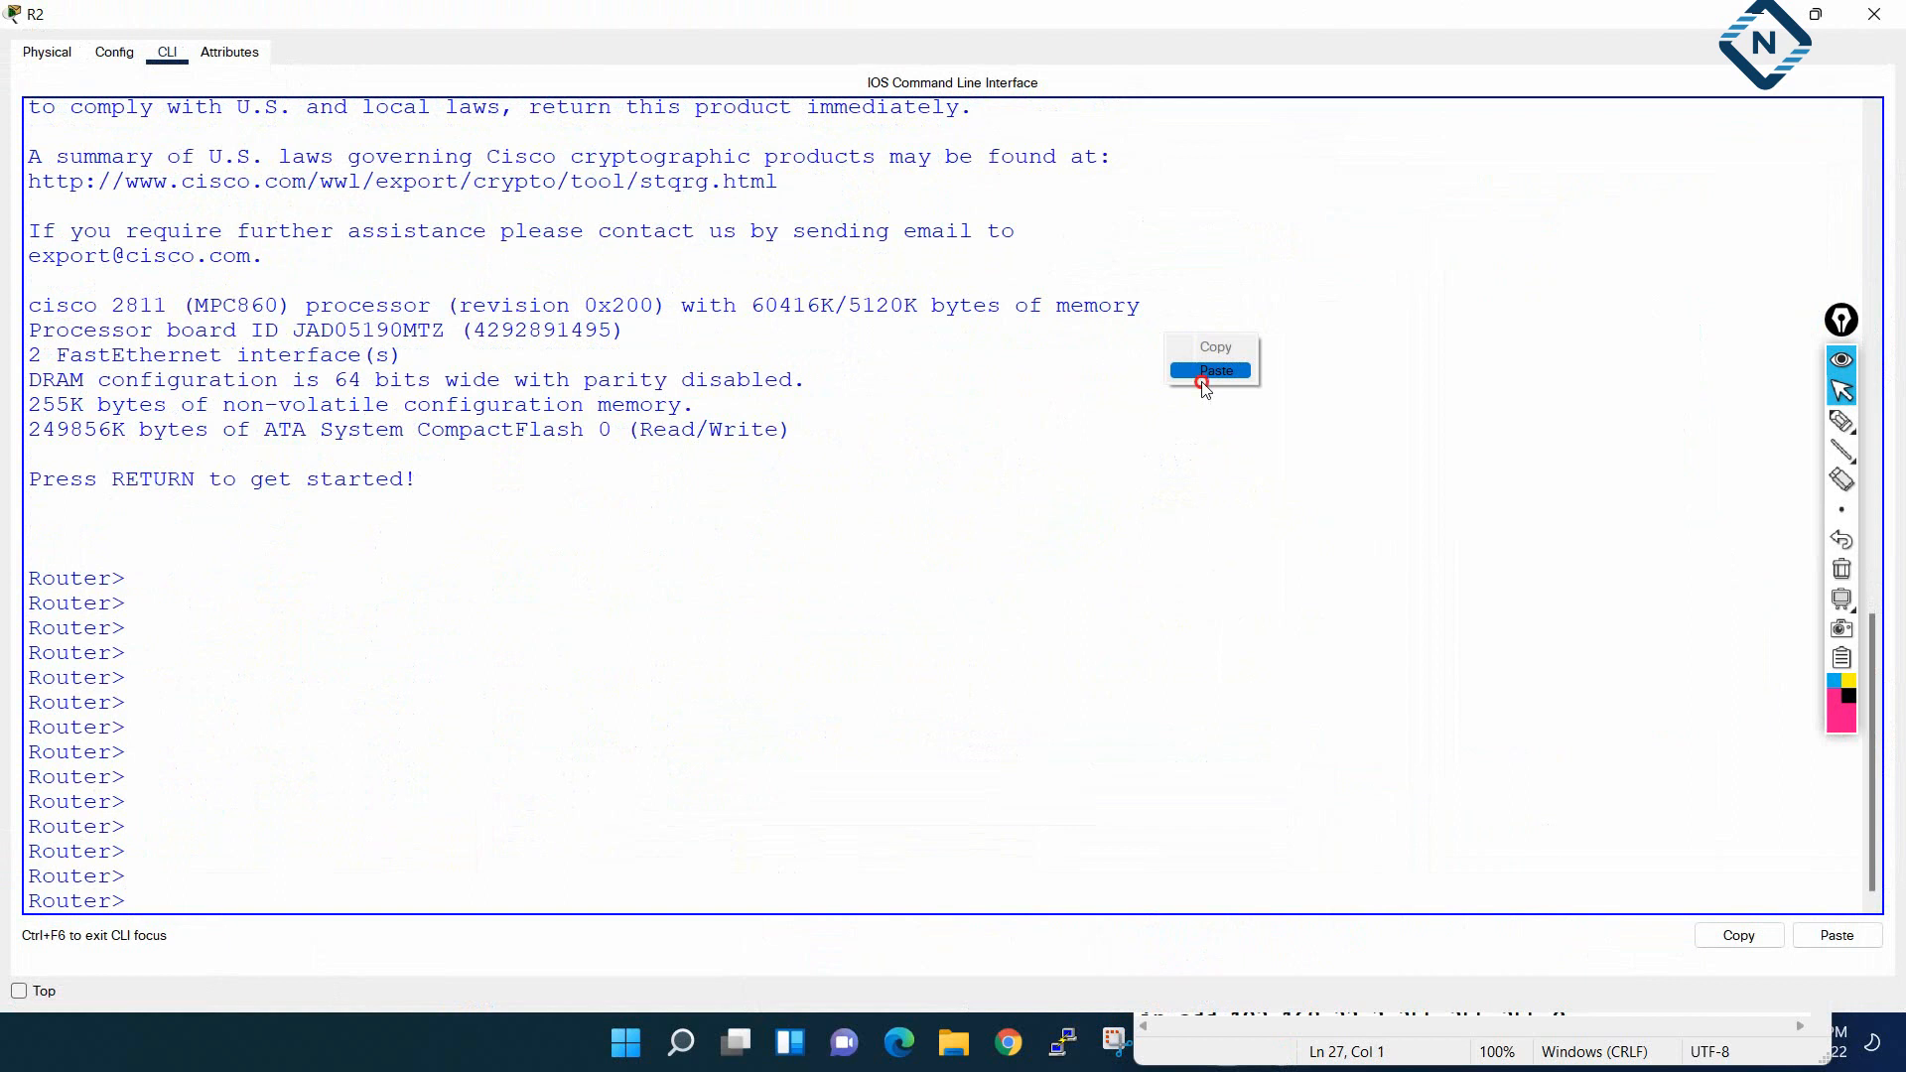
left_click(1213, 371)
key("Return")
key("Return")
key("Return")
key("Return")
key("Return")
key("Return")
key("Return")
key("Return")
key("Return")
key("Return")
key("Return")
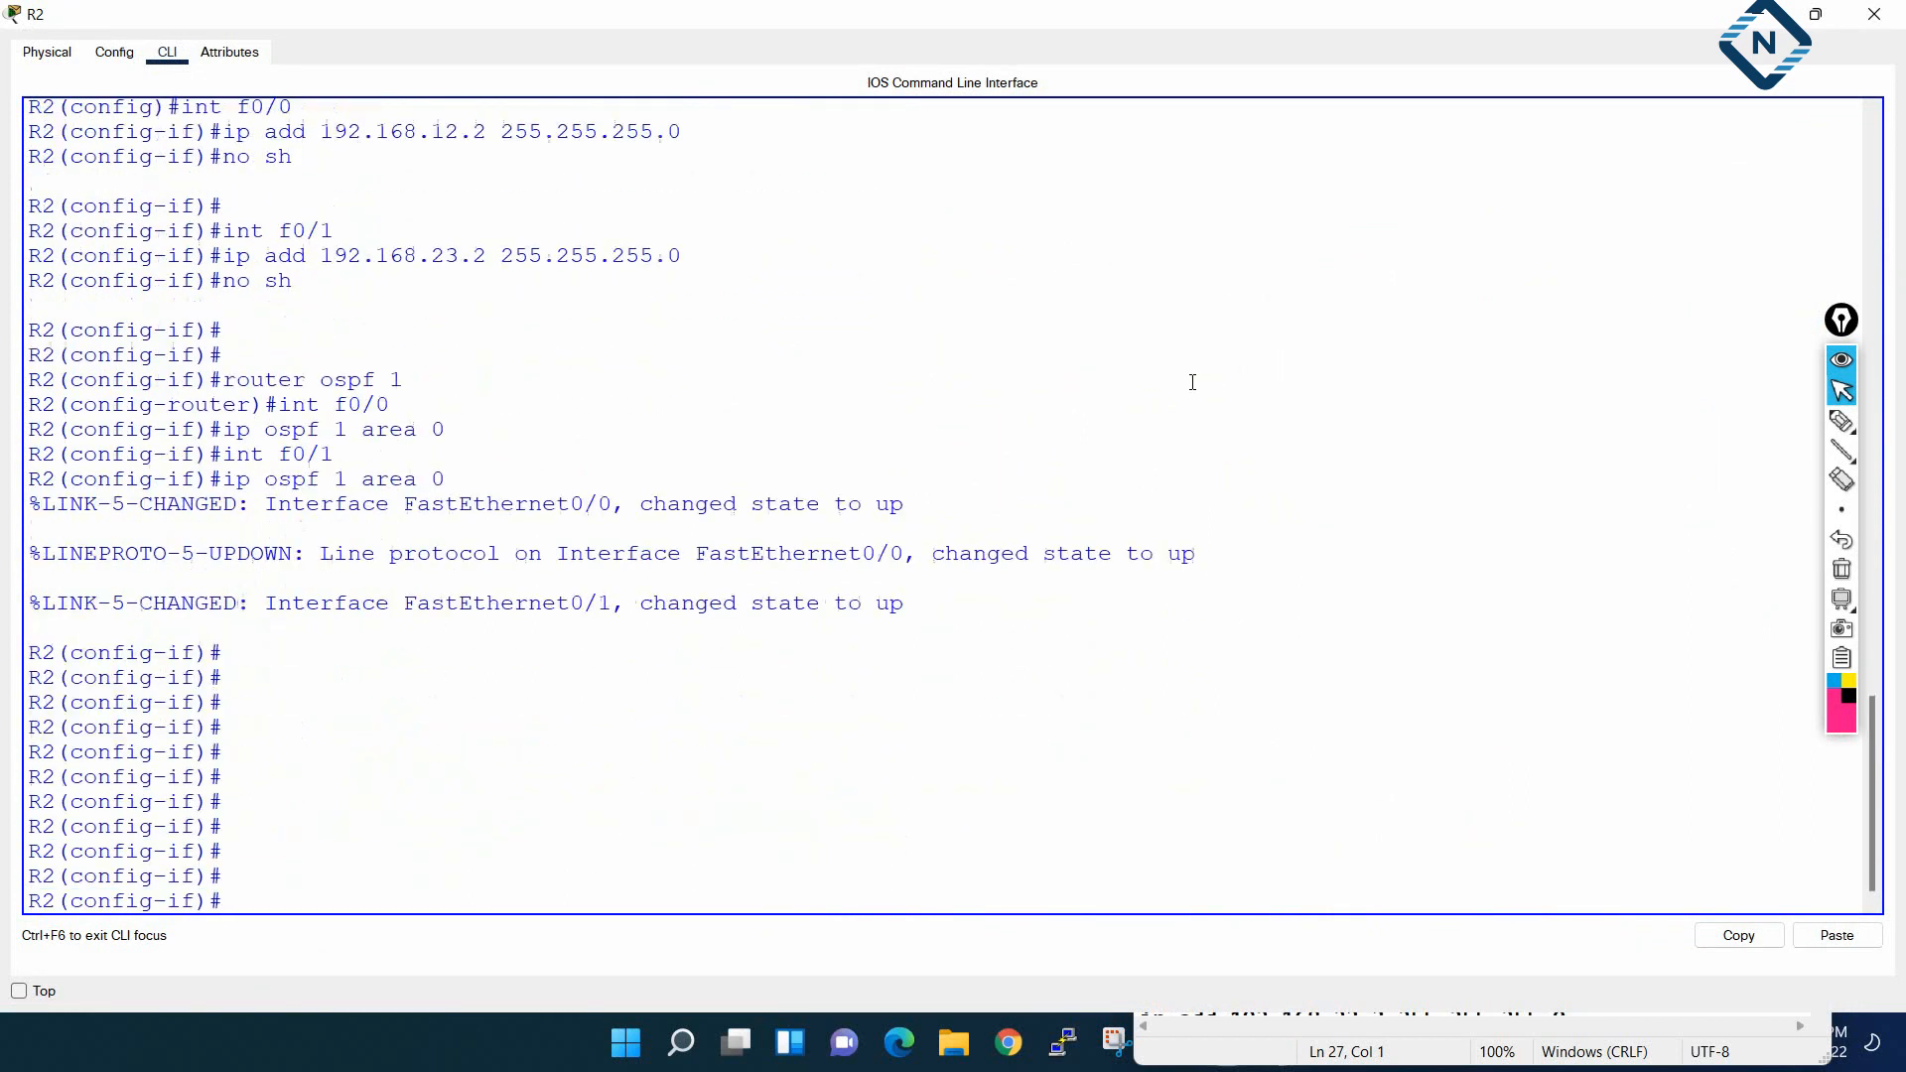
key("Return")
key("Return")
key("Return")
key("Return")
key("Return")
key("Return")
key("Return")
key("Return")
Exit configuration mode on R2, save with wr, and close the router window after reviewing the applied commands
key("ctrl+z")
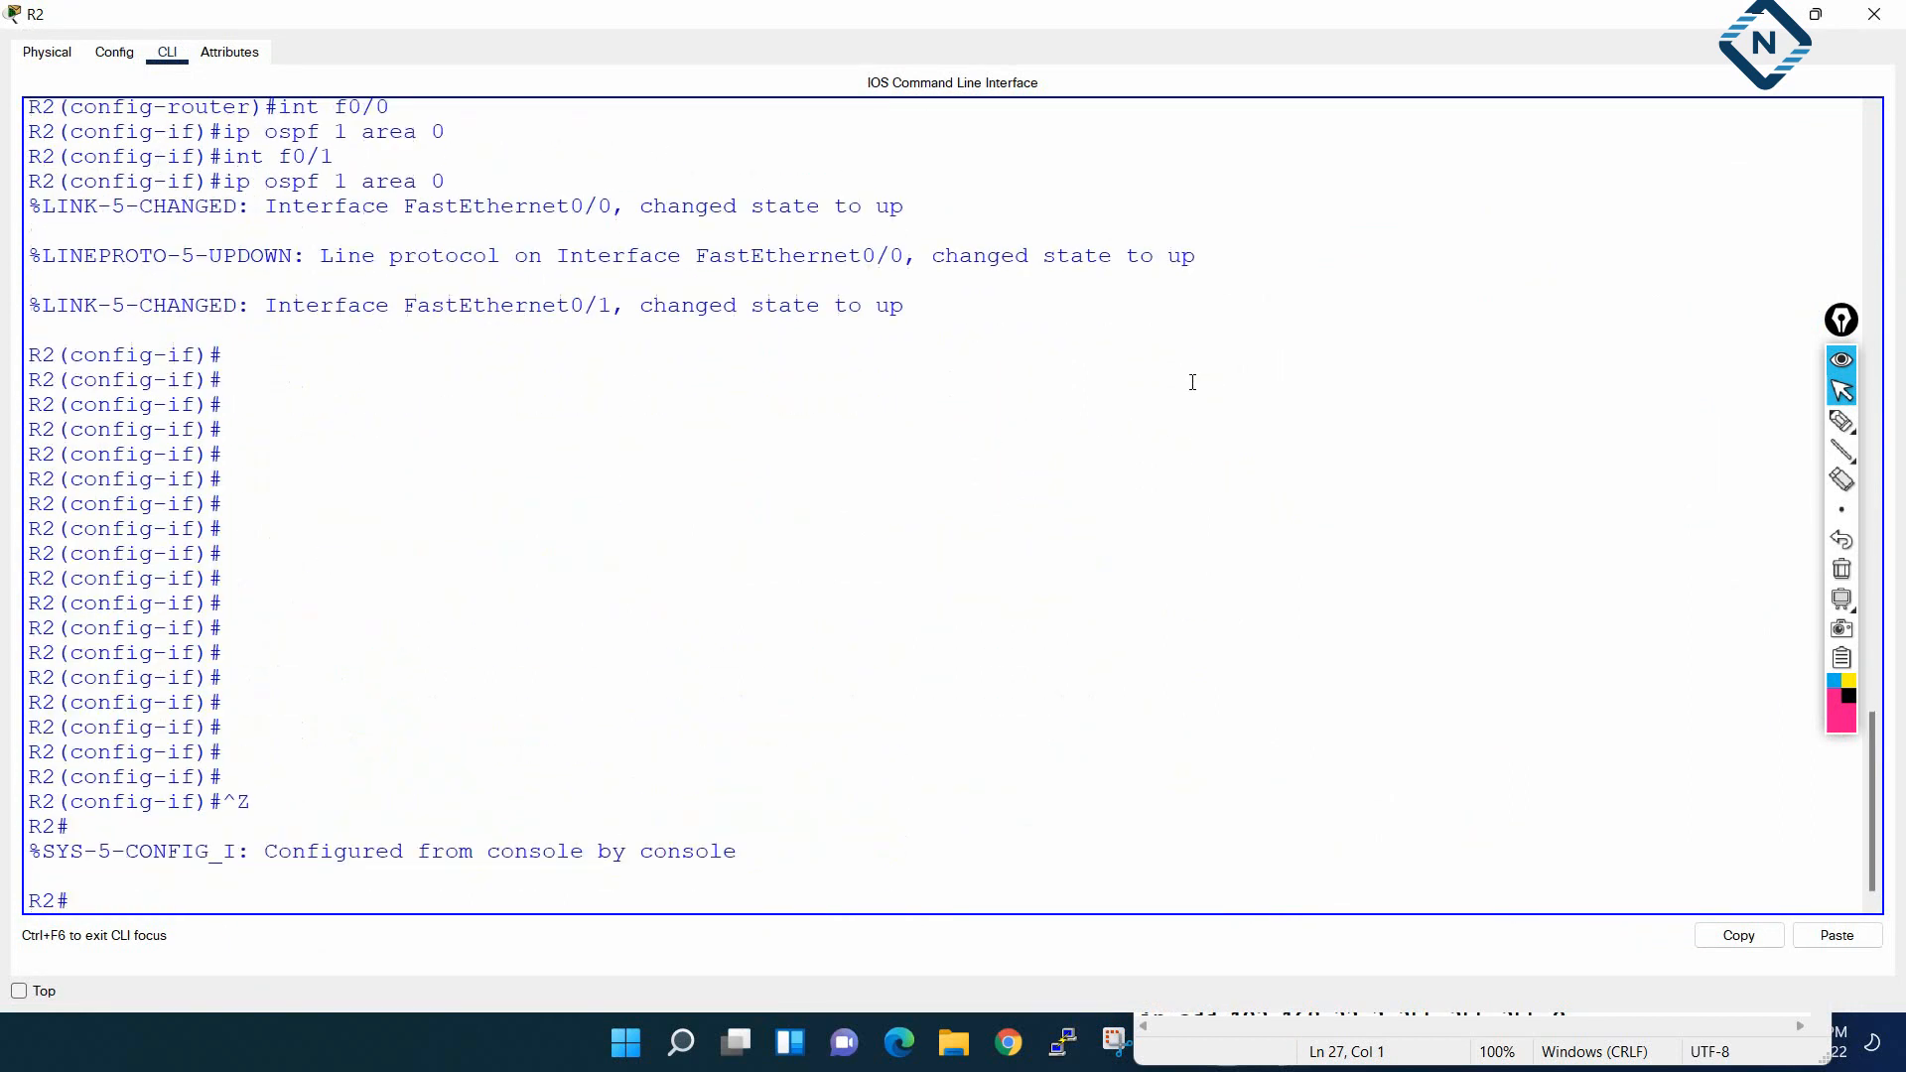
type("wr")
key("Return")
scroll(694, 328, "up", 4)
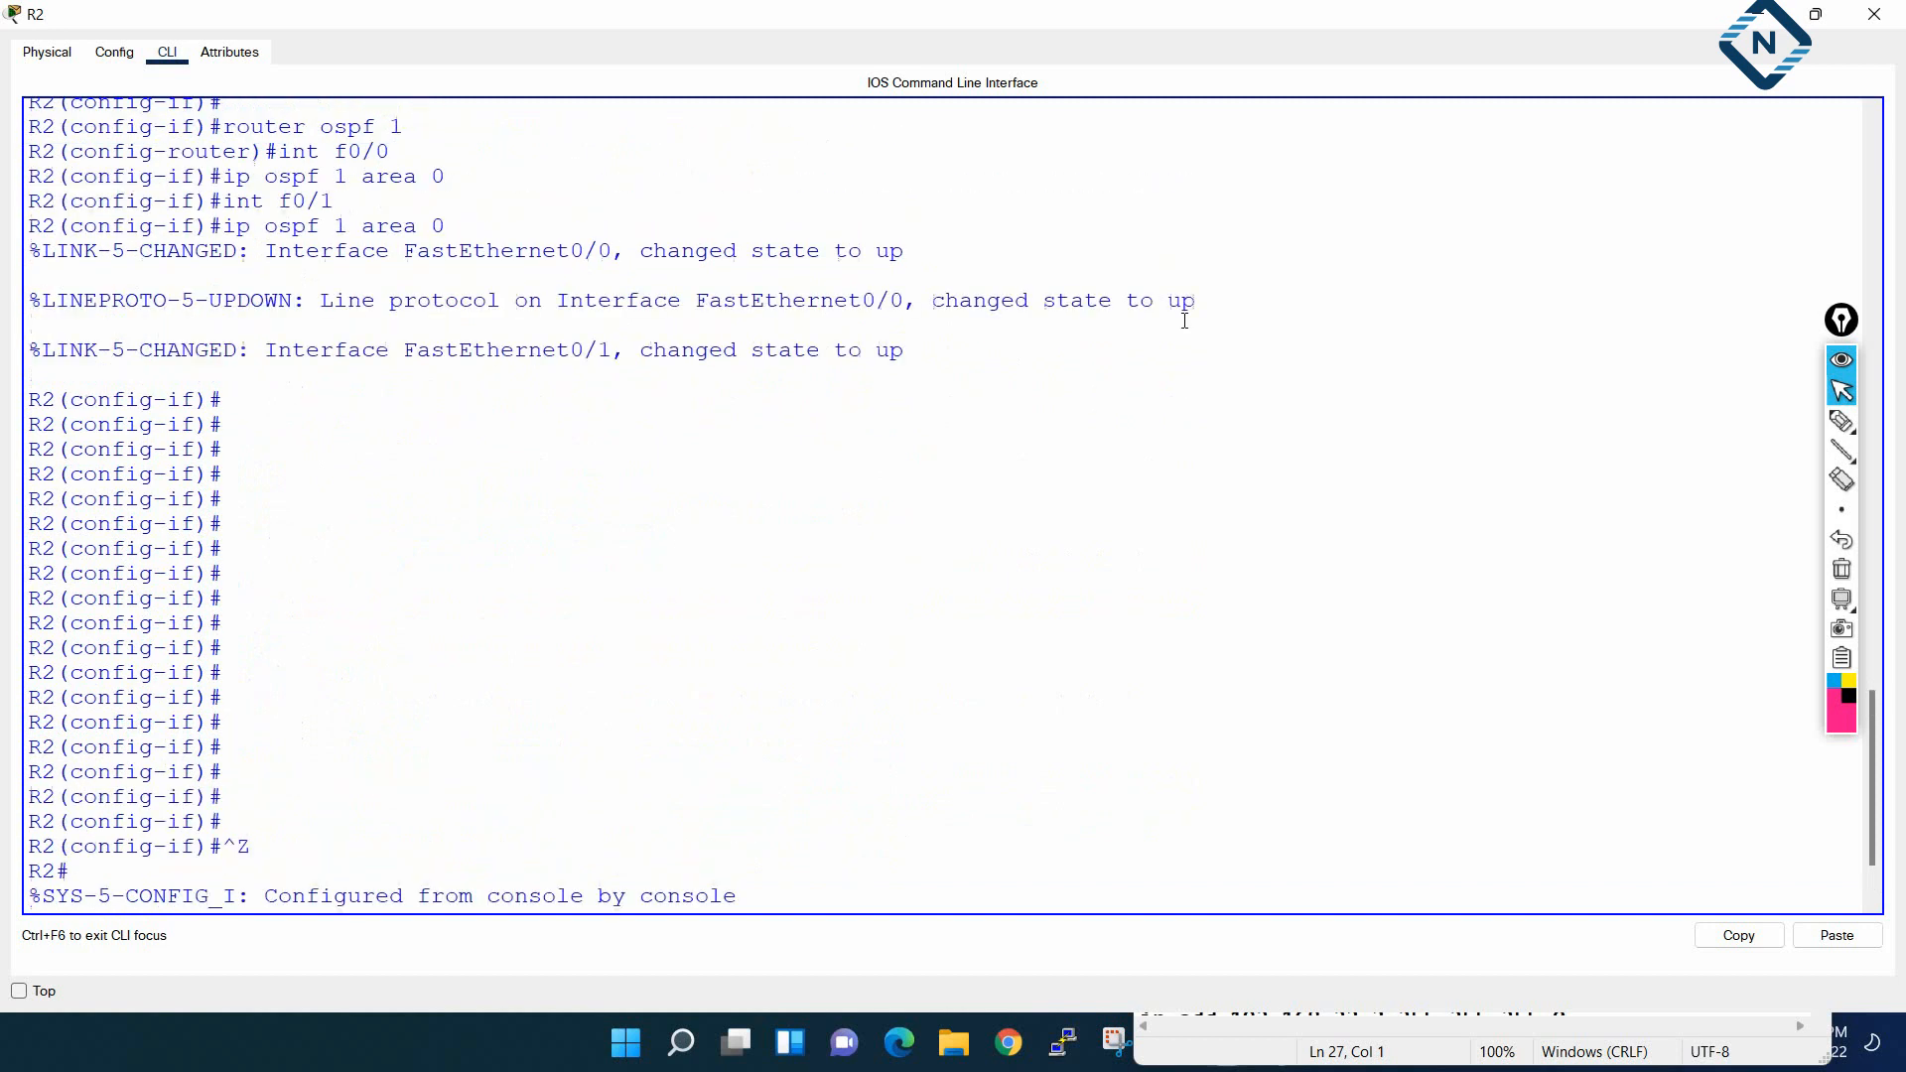
scroll(501, 274, "up", 3)
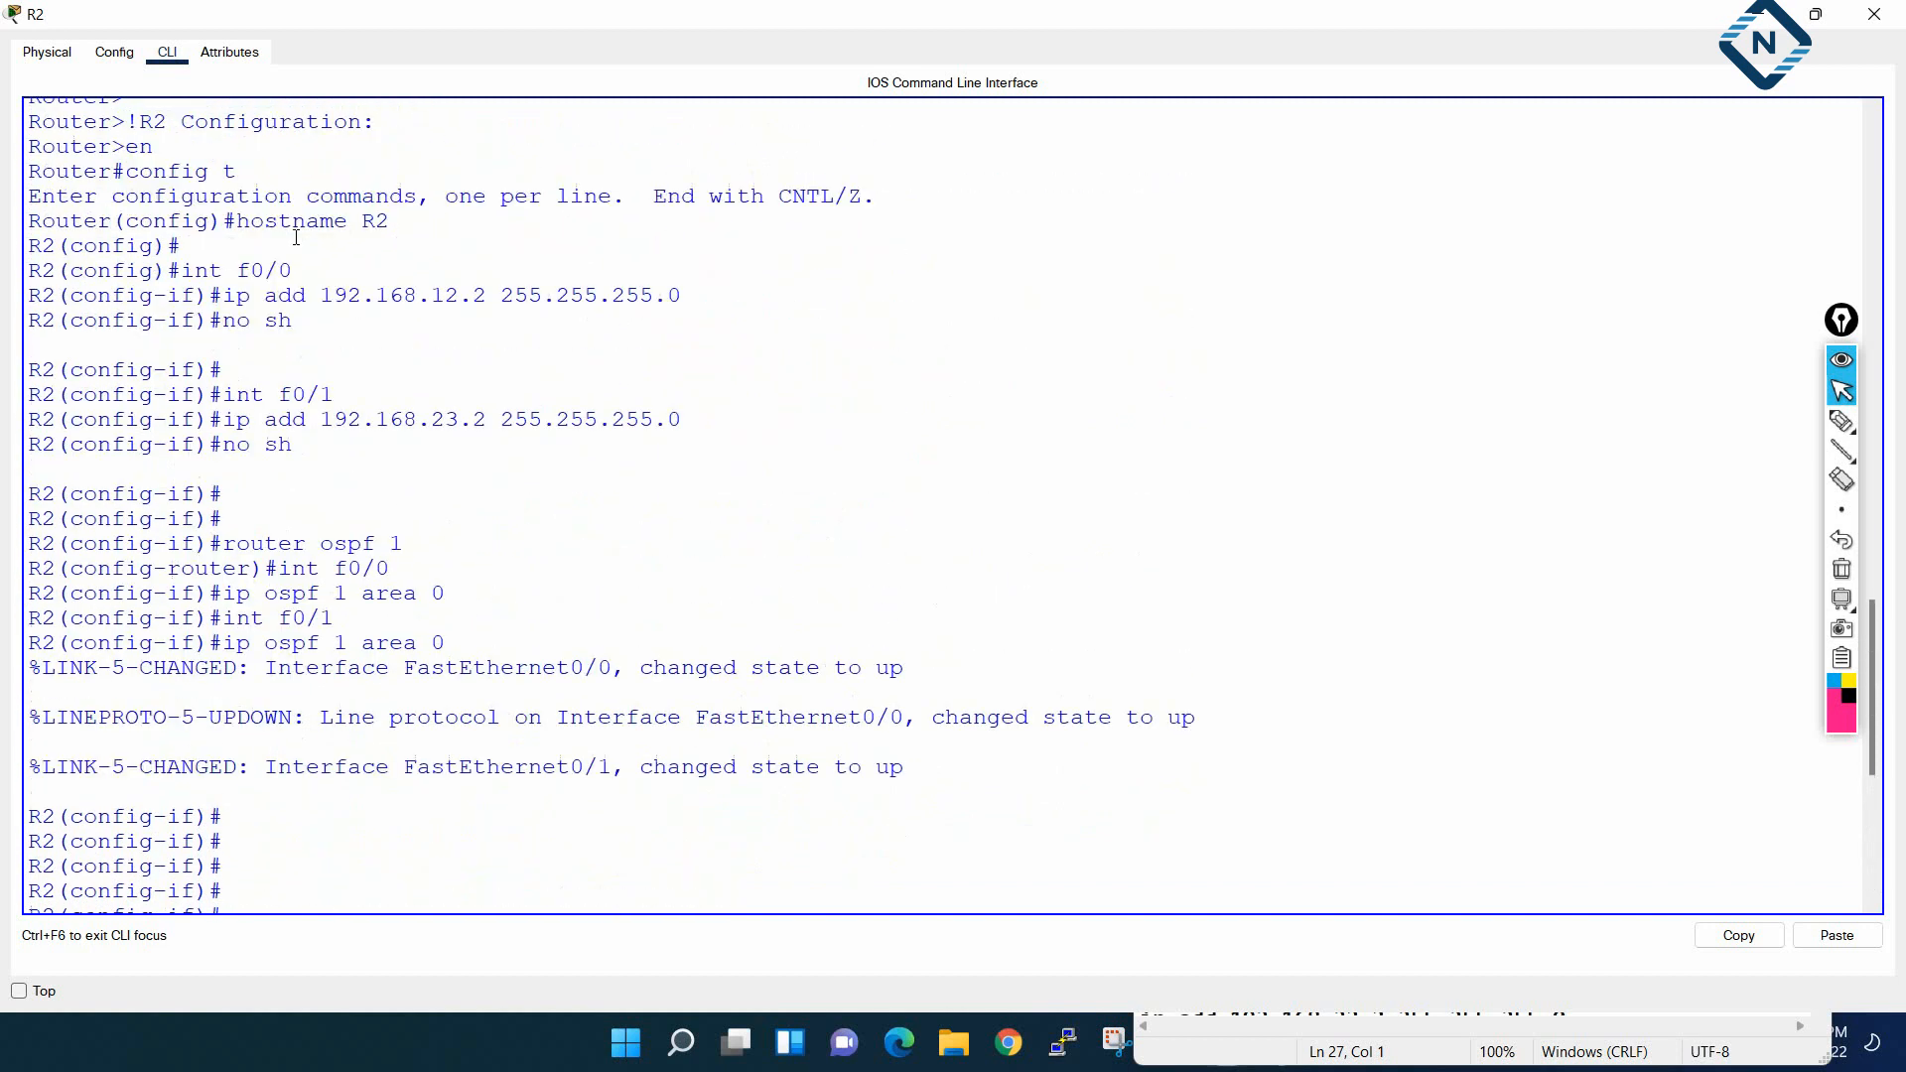
left_click_drag(89, 173, 547, 700)
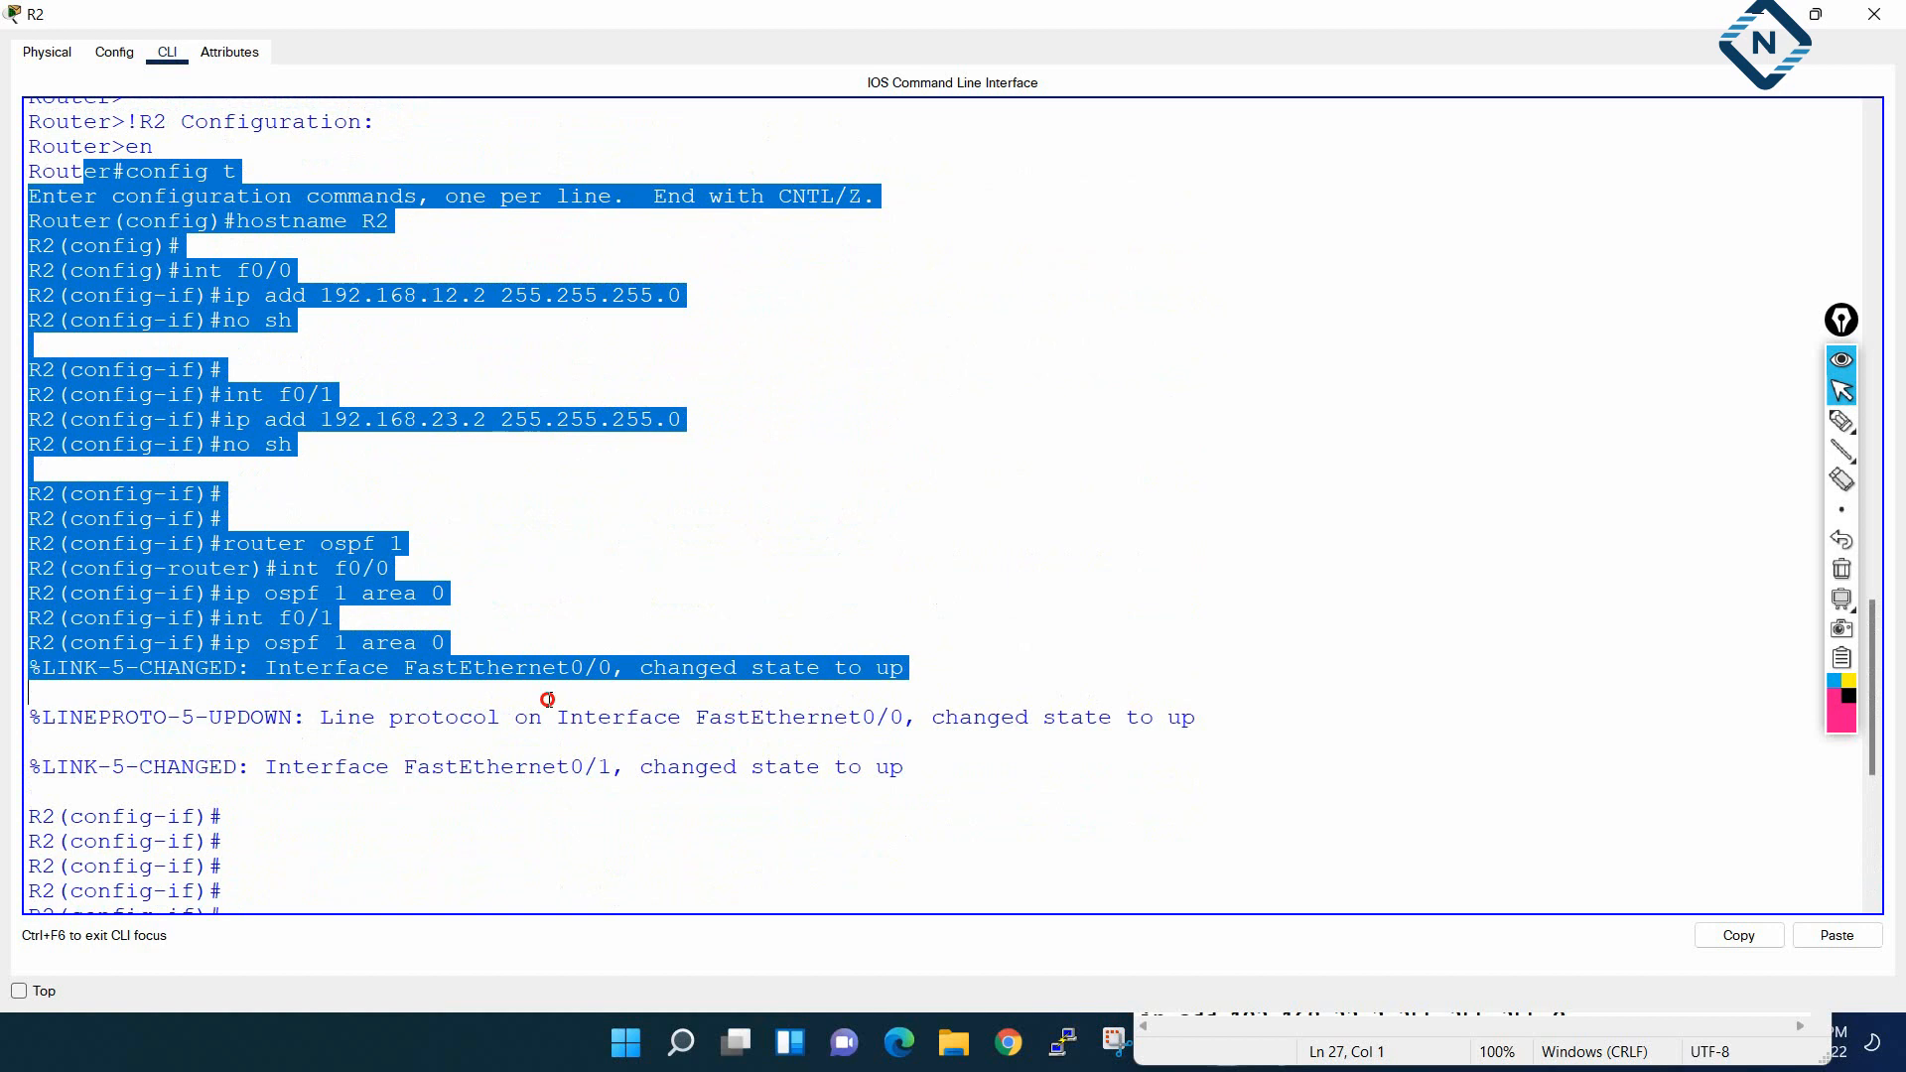
left_click(1873, 14)
Switch to Notepad and copy the whole R3 configuration block
left_click(1227, 1037)
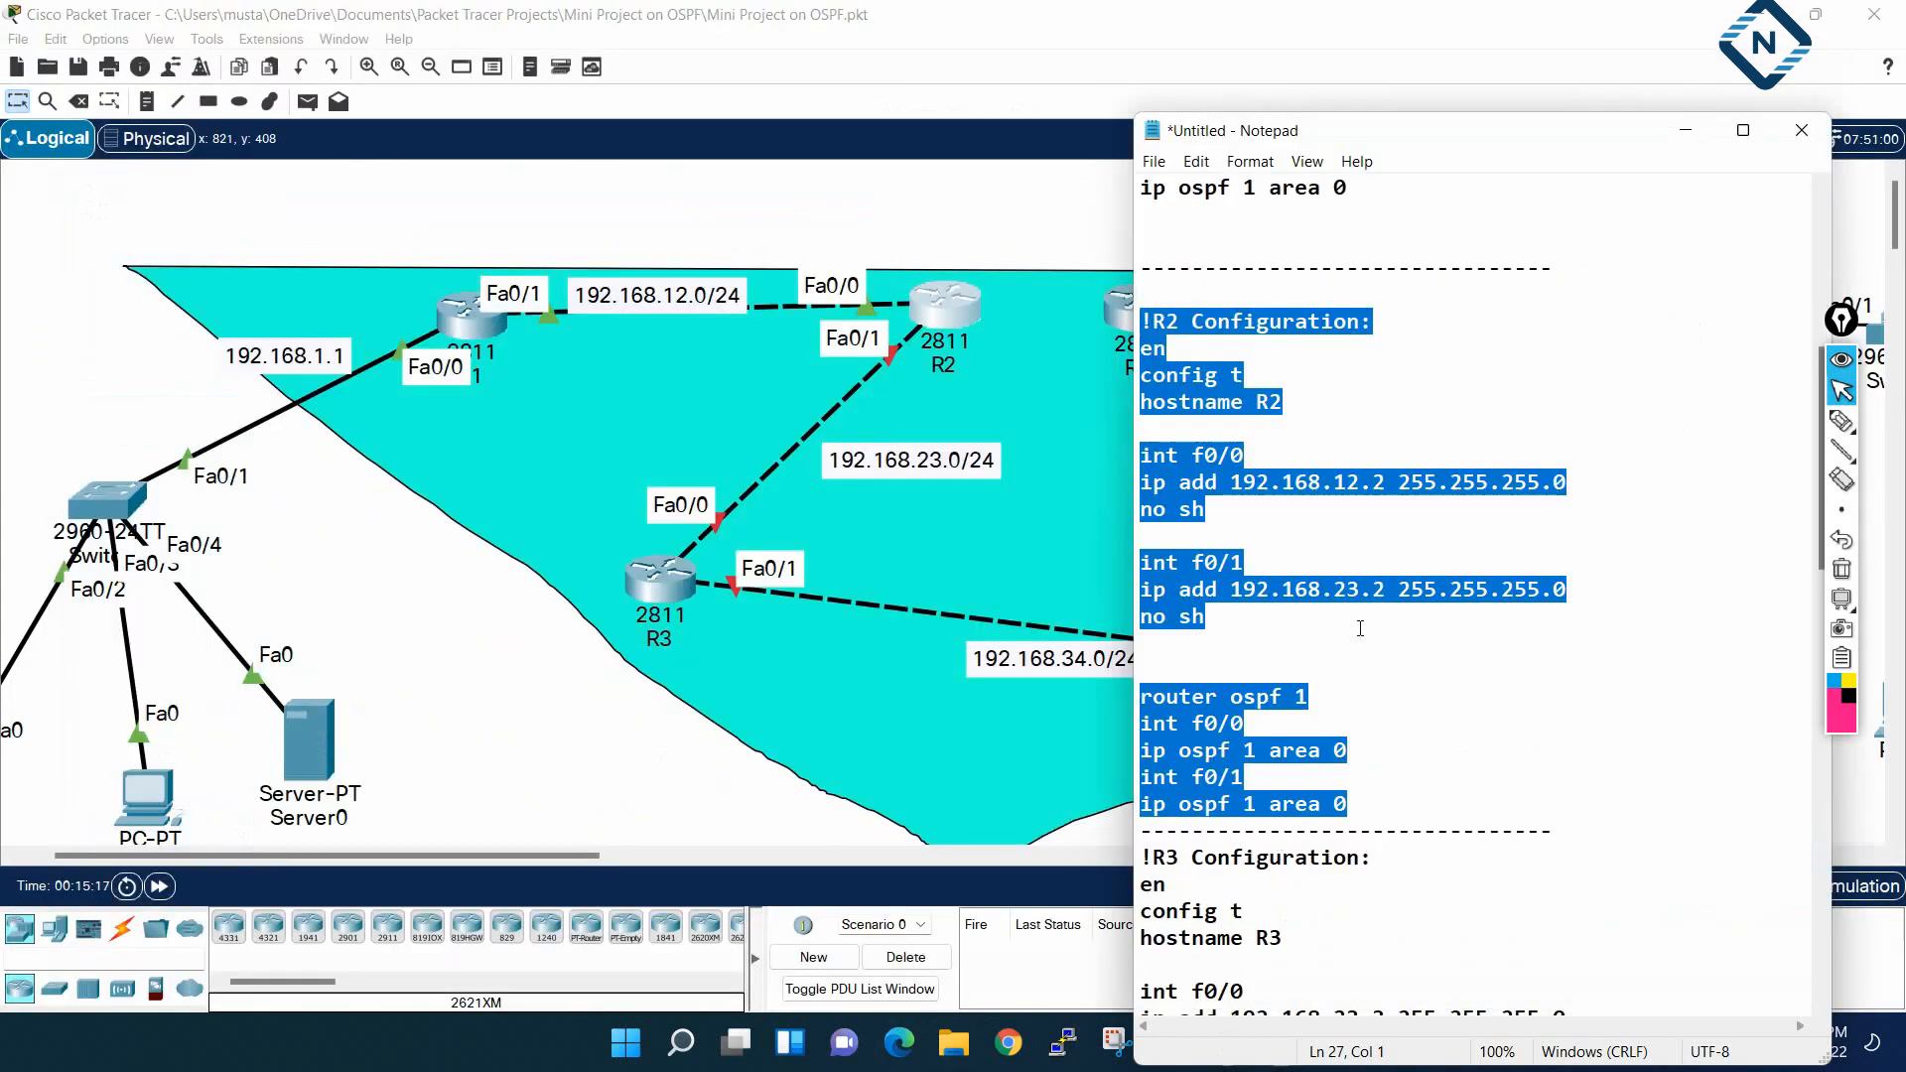
scroll(1360, 629, "down", 6)
left_click_drag(1142, 375, 1369, 870)
right_click(1224, 537)
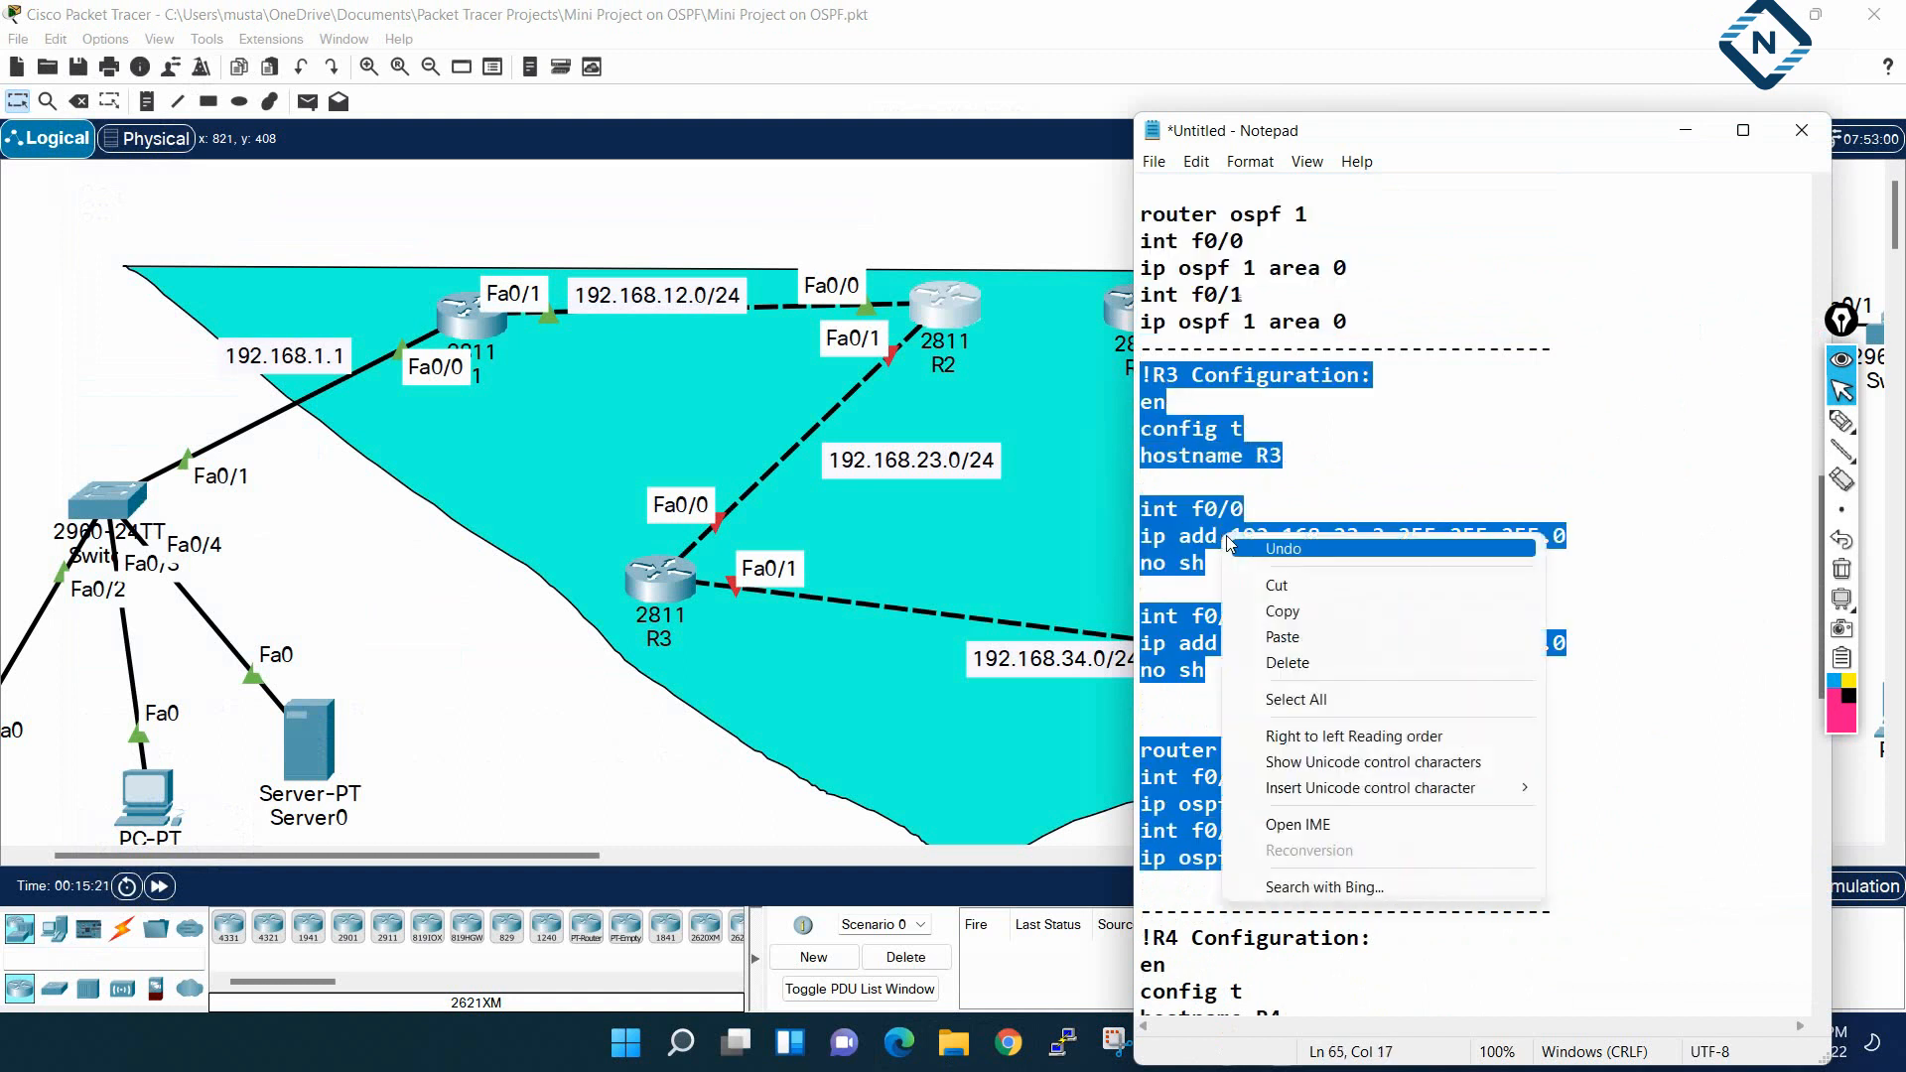
left_click(1276, 611)
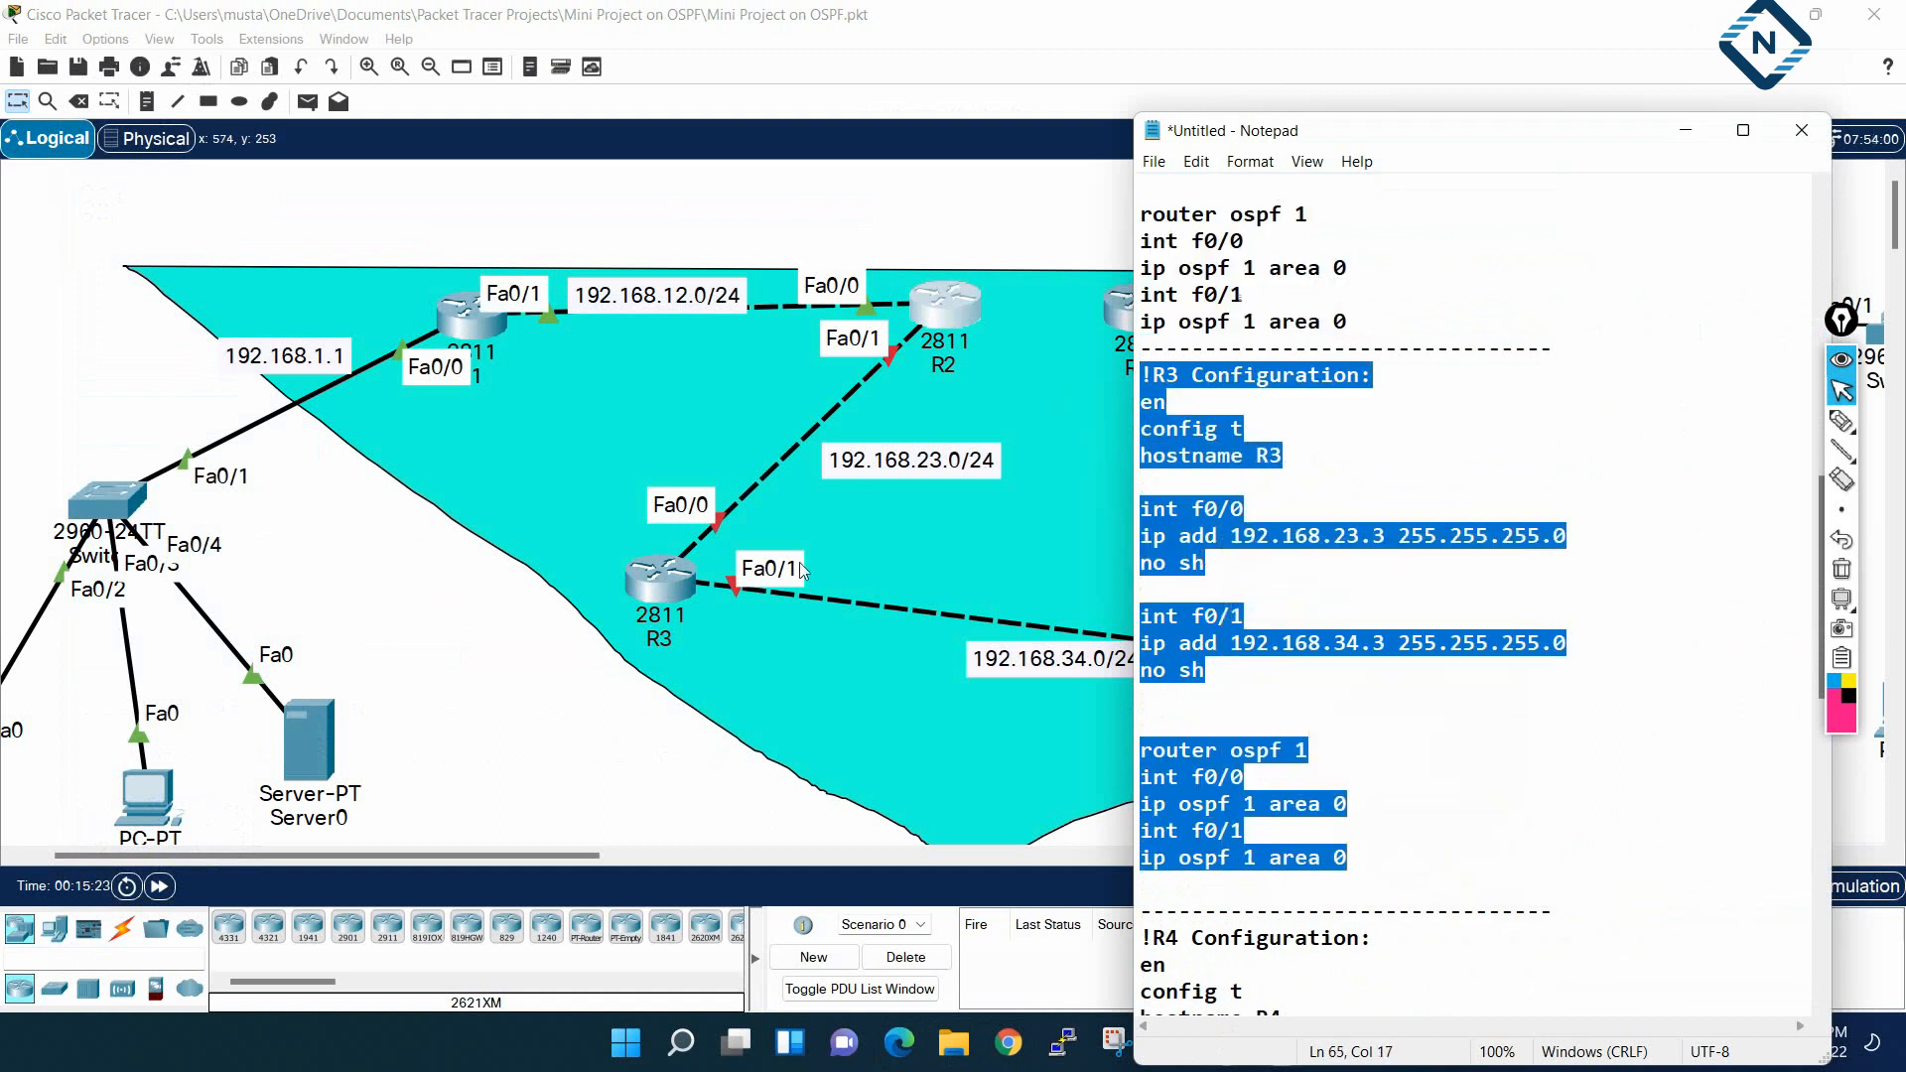
Open router R3's command line in Packet Tracer, maximize its window, and start the console session
left_click(667, 581)
left_click(772, 207)
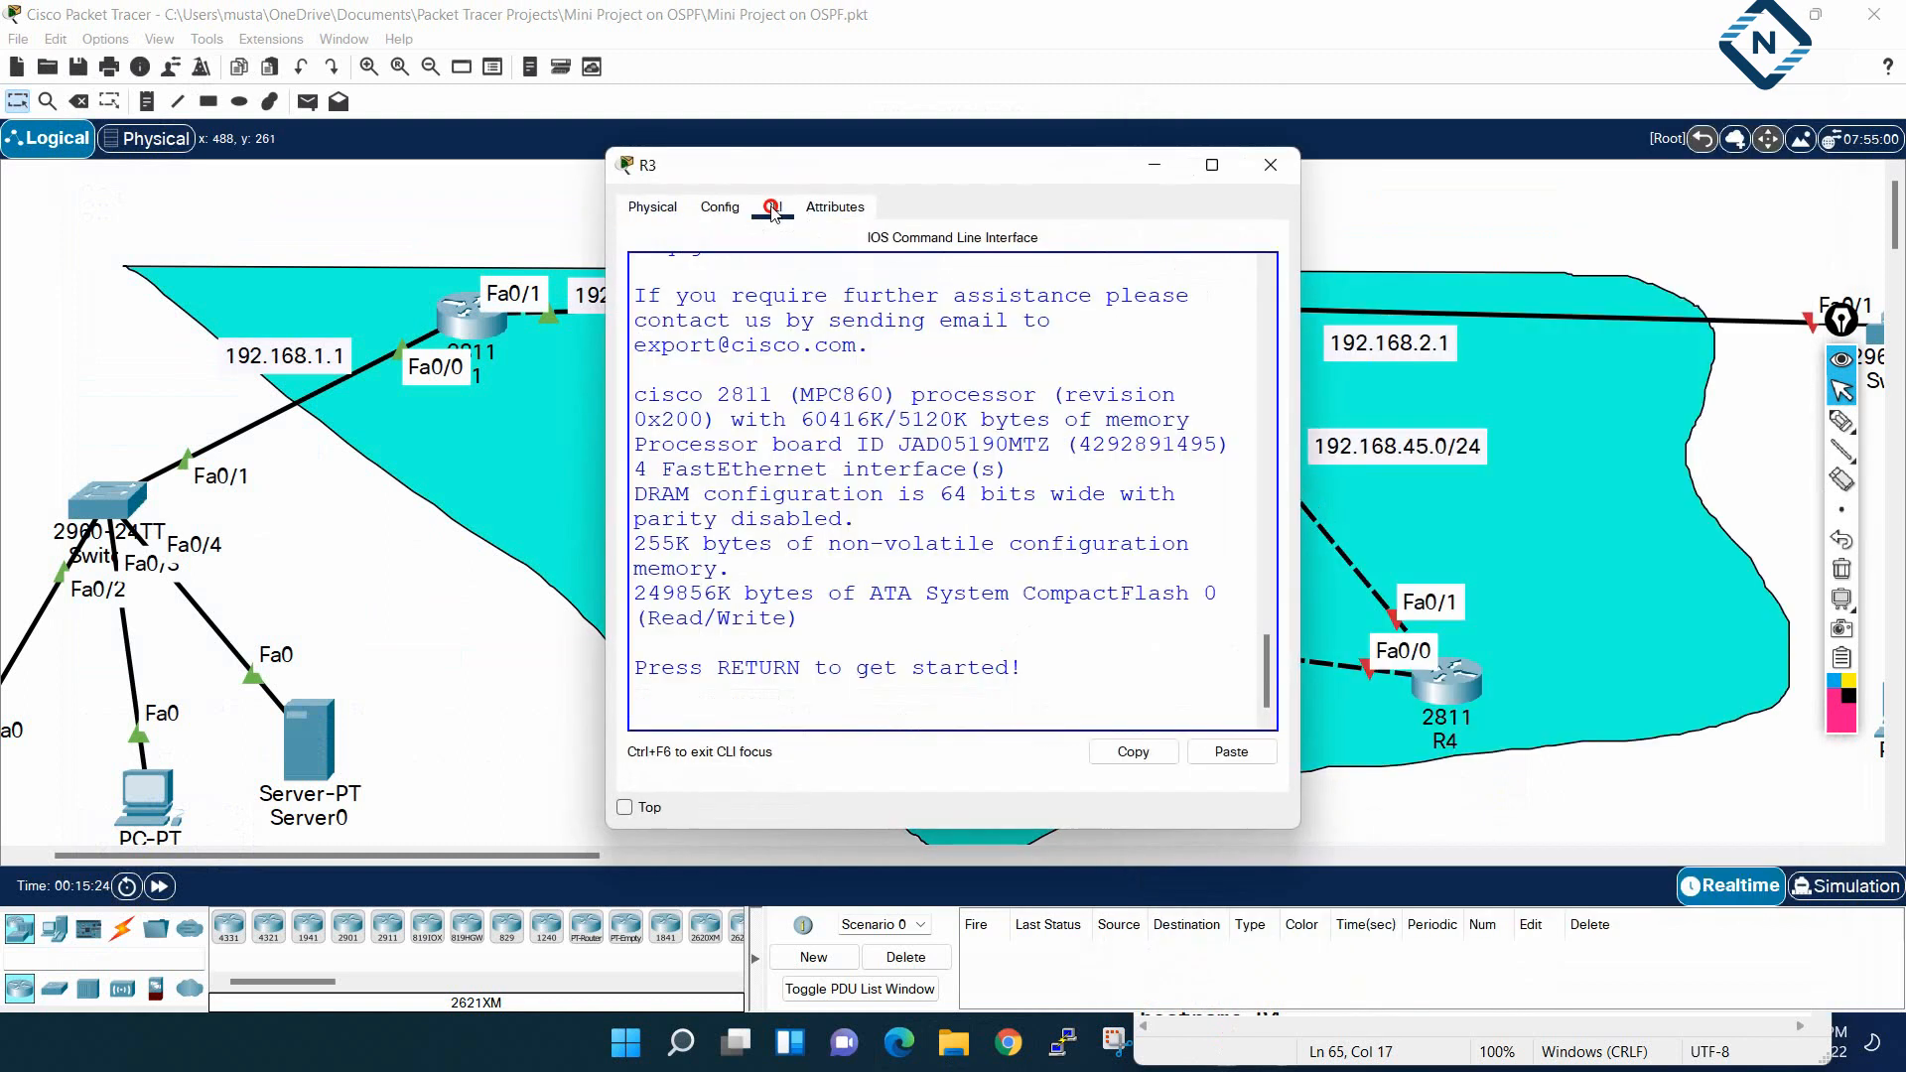
left_click(1211, 164)
key("Return")
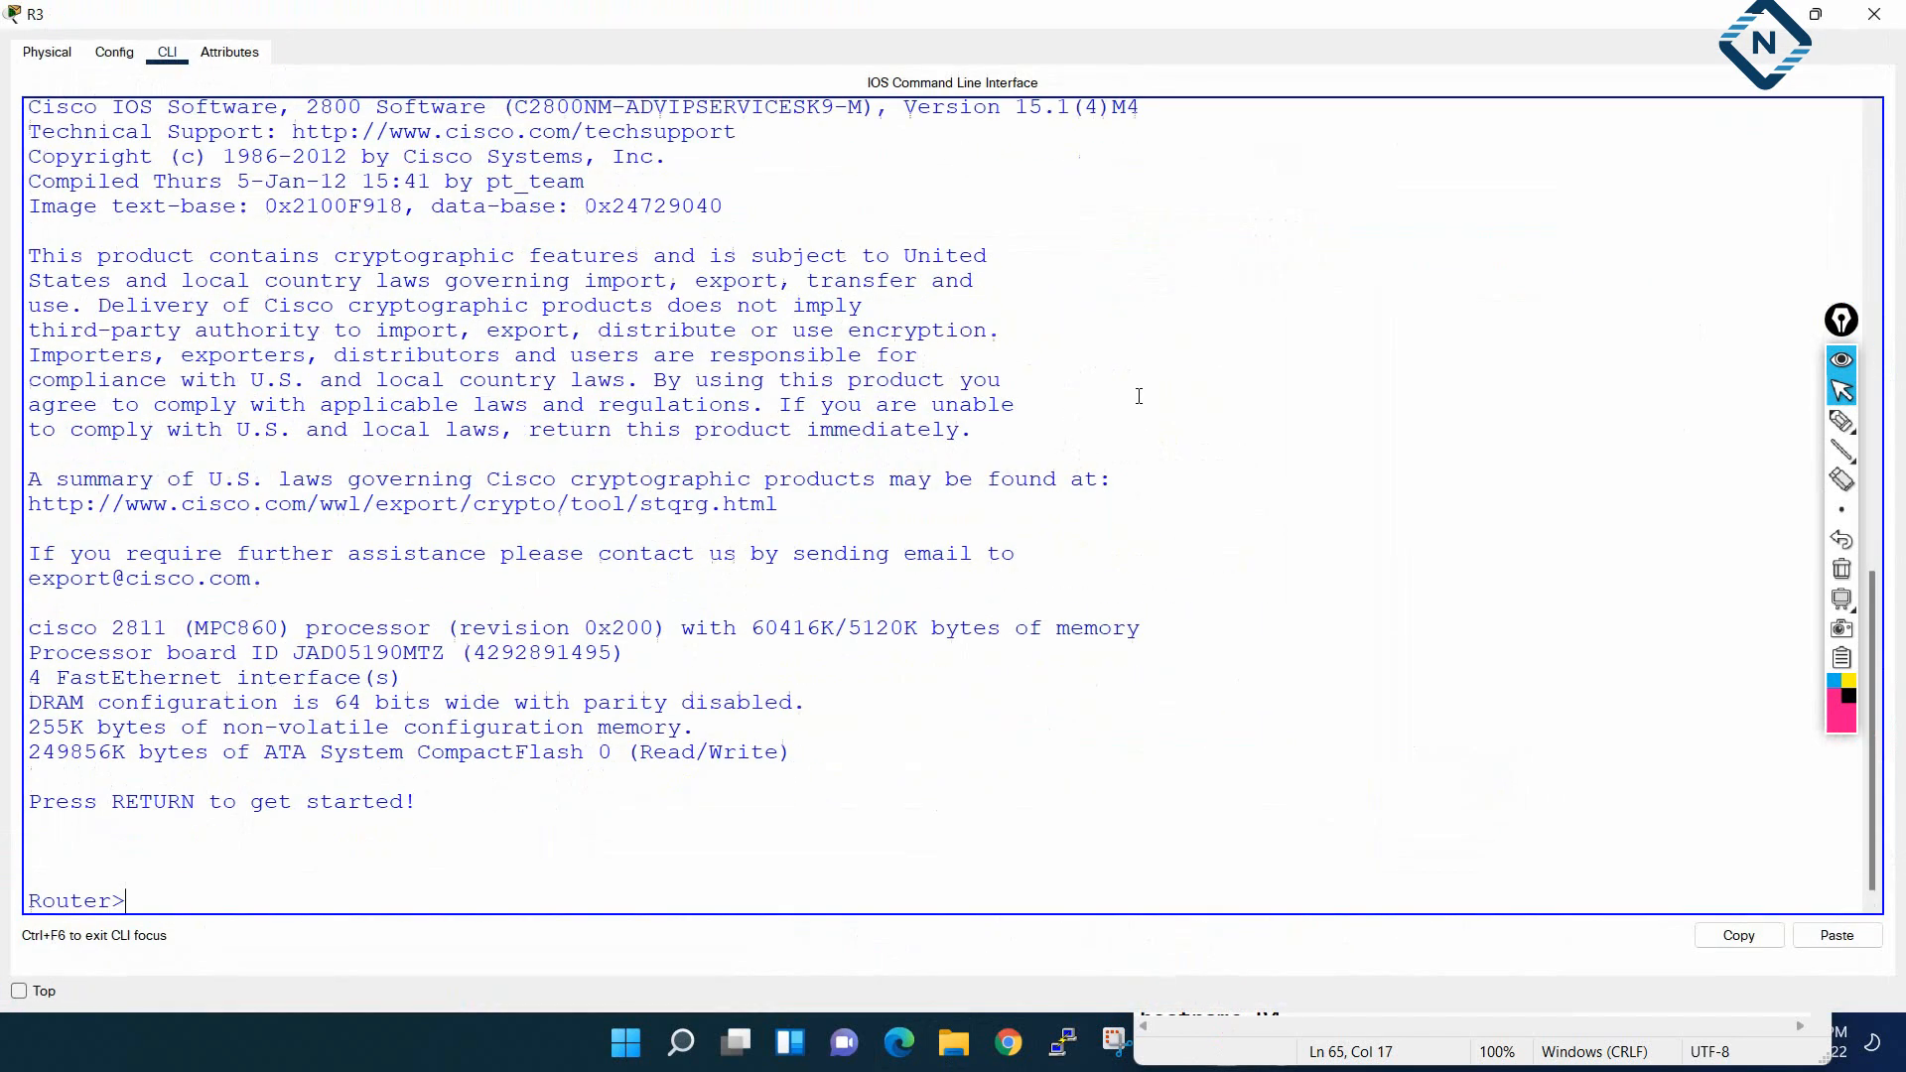
key("Return")
key("Return")
key("Return")
key("Return")
key("Return")
key("Return")
key("Return")
key("Return")
key("Return")
key("Return")
key("Return")
key("Return")
key("Return")
key("Return")
key("Return")
key("Return")
Paste the copied R3 configuration into R3's console, execute it, and check the applied commands
right_click(1138, 397)
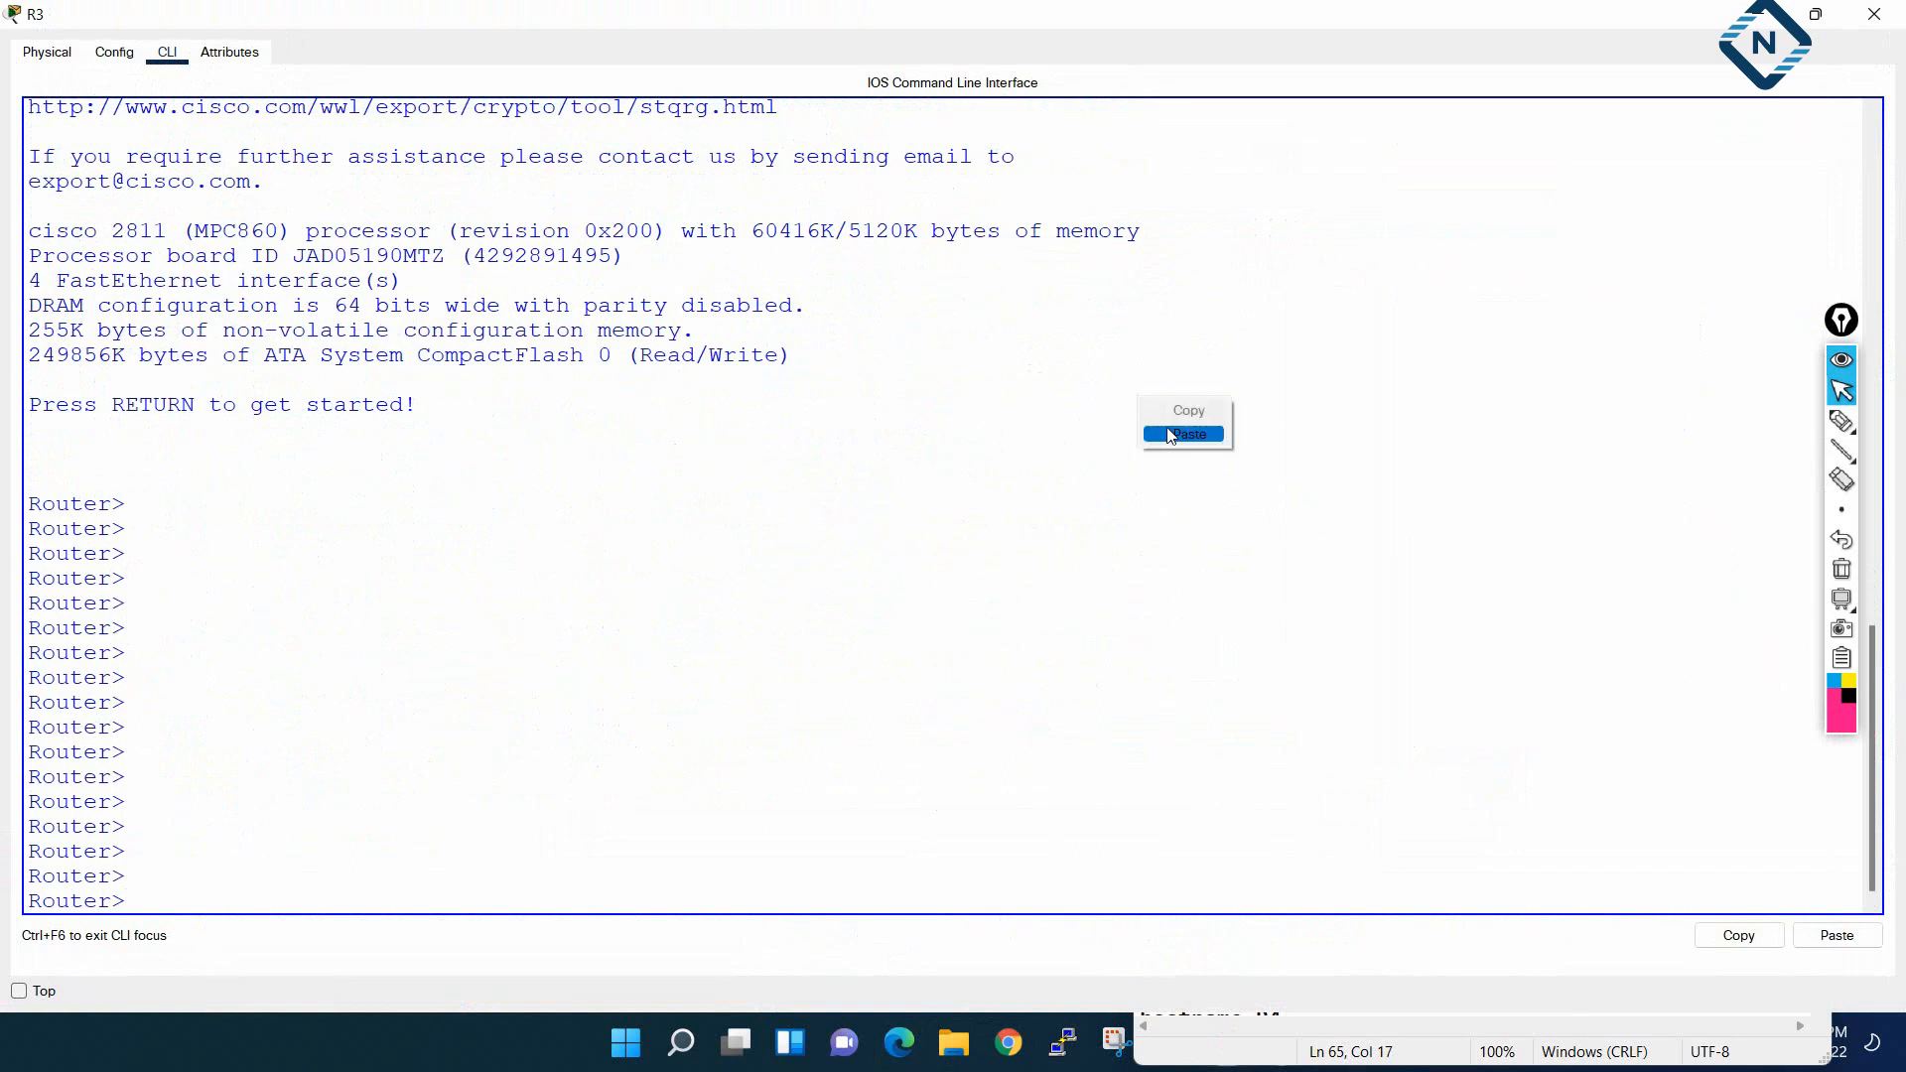
left_click(1169, 436)
key("Return")
key("Return")
key("Return")
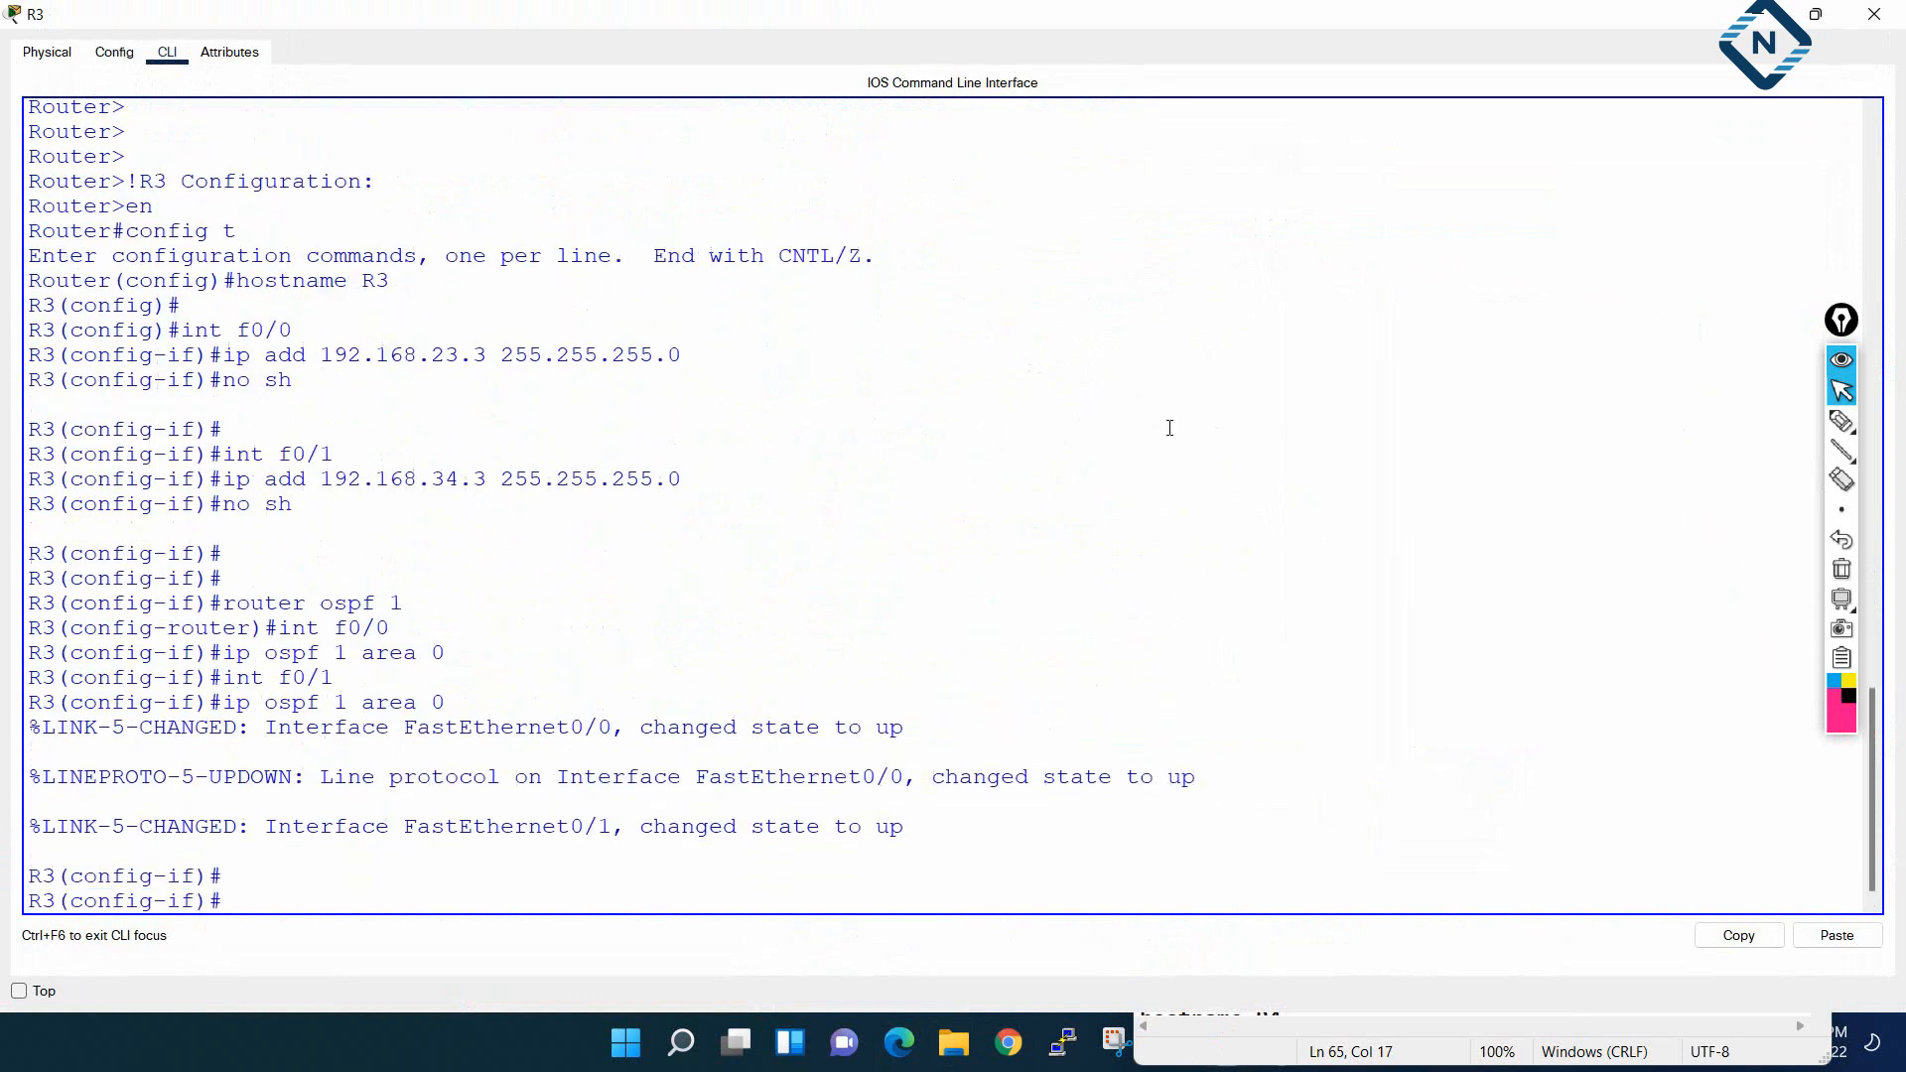
left_click_drag(114, 161, 1325, 840)
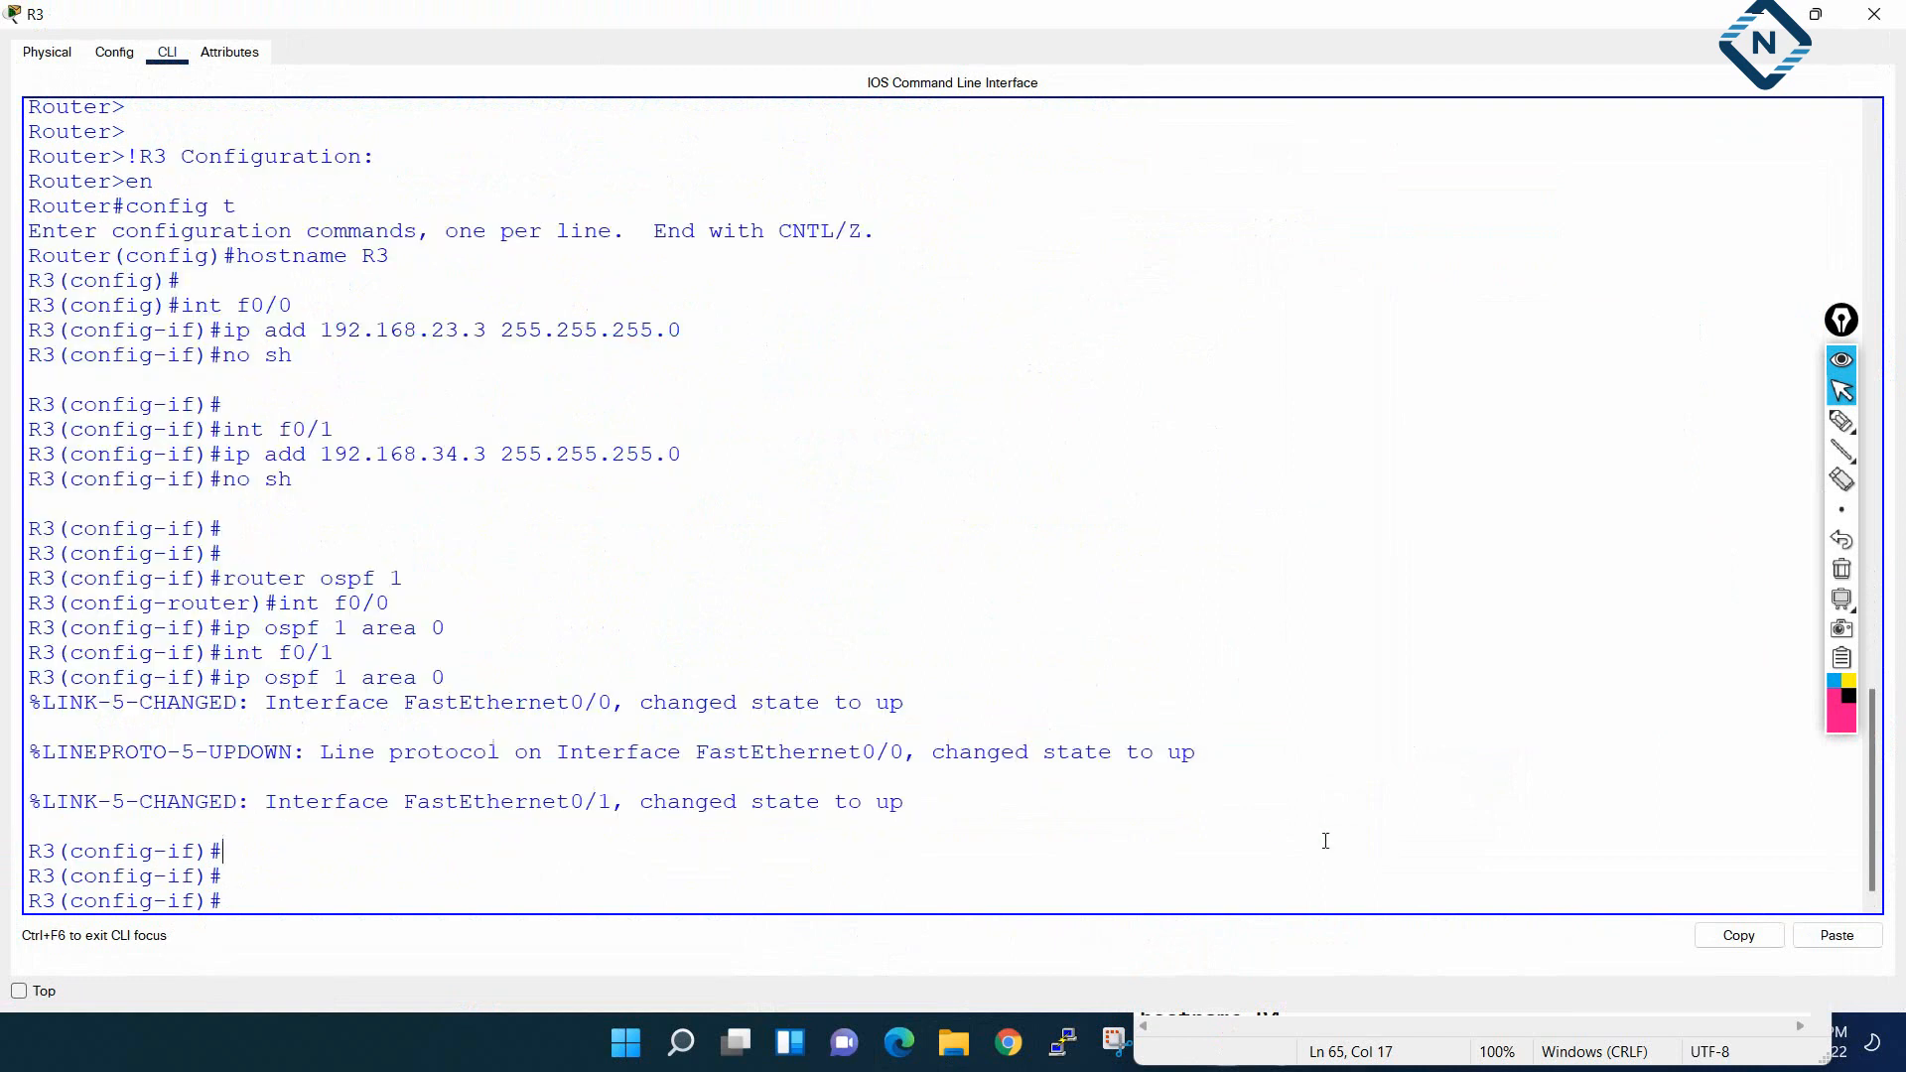
Save R3's configuration from interface configuration mode with do wr and close the router window
type("do wr")
key("Return")
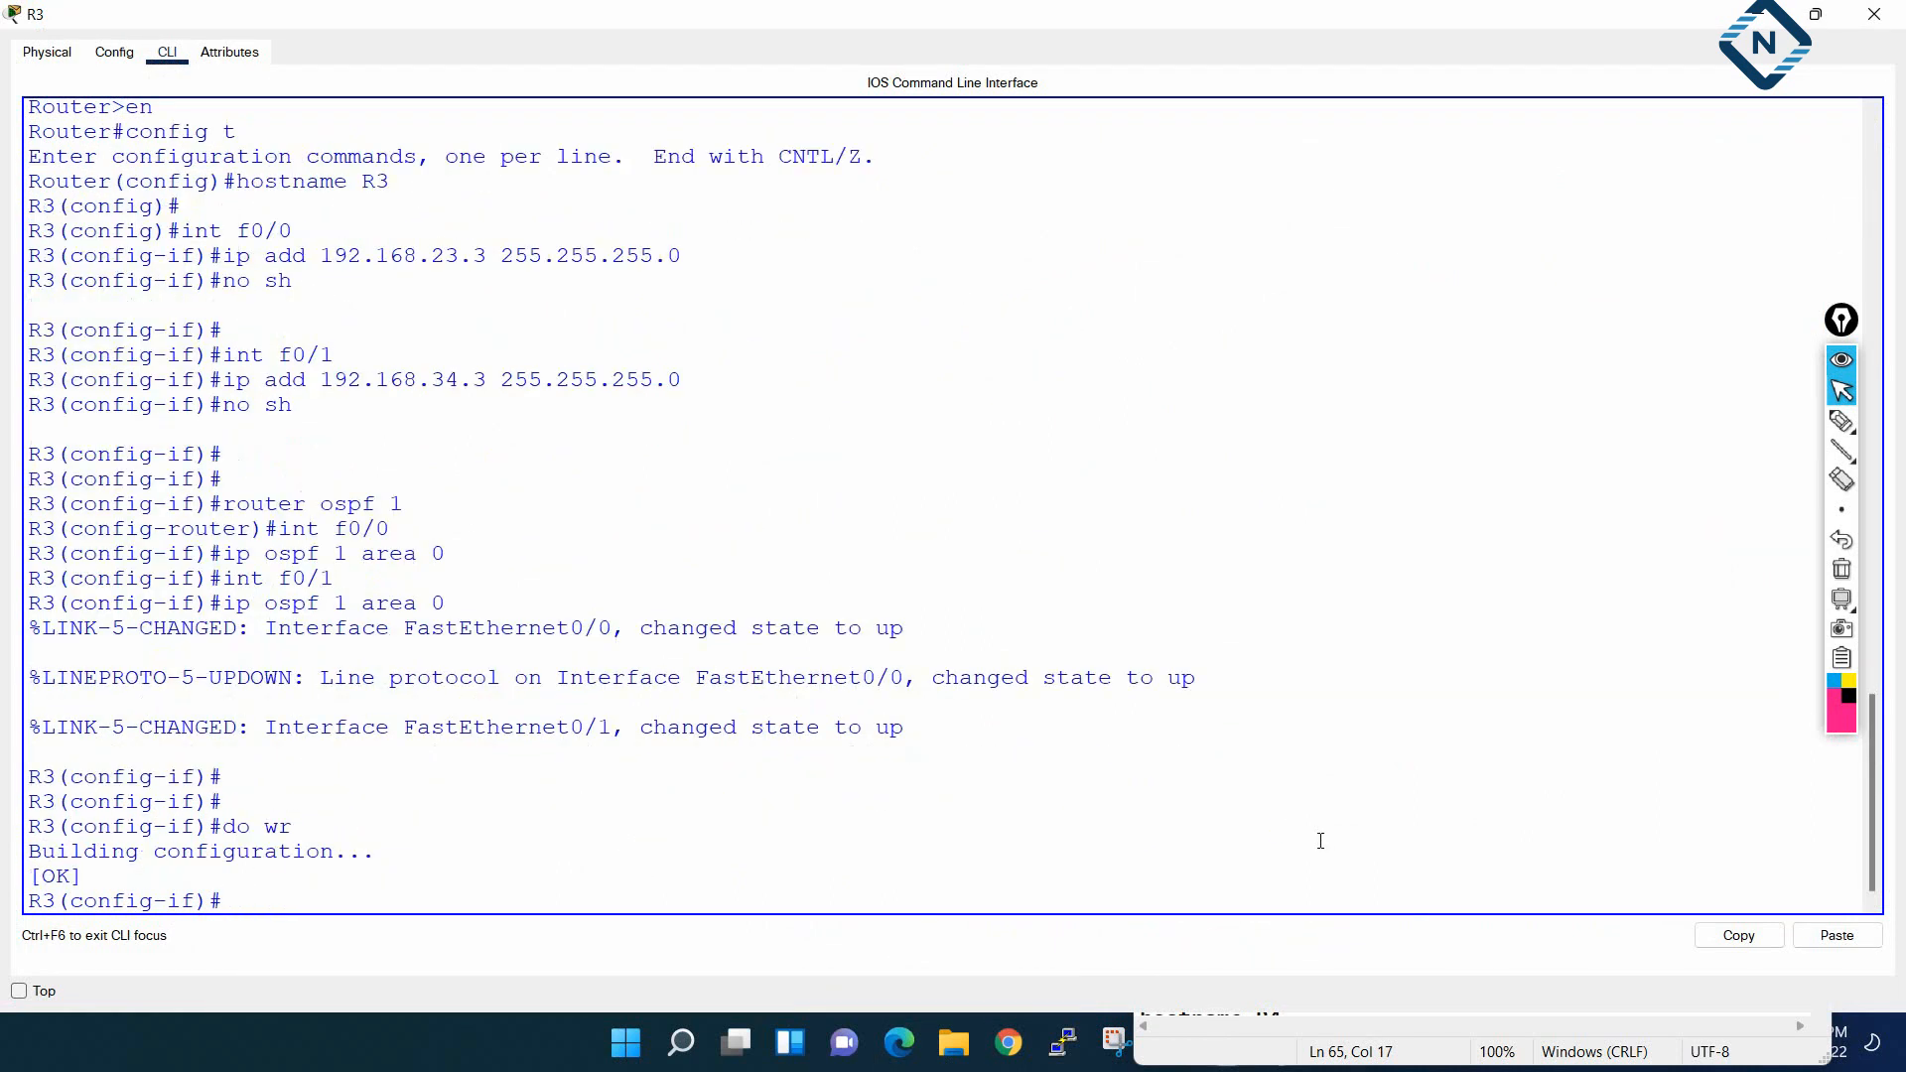
left_click(1874, 14)
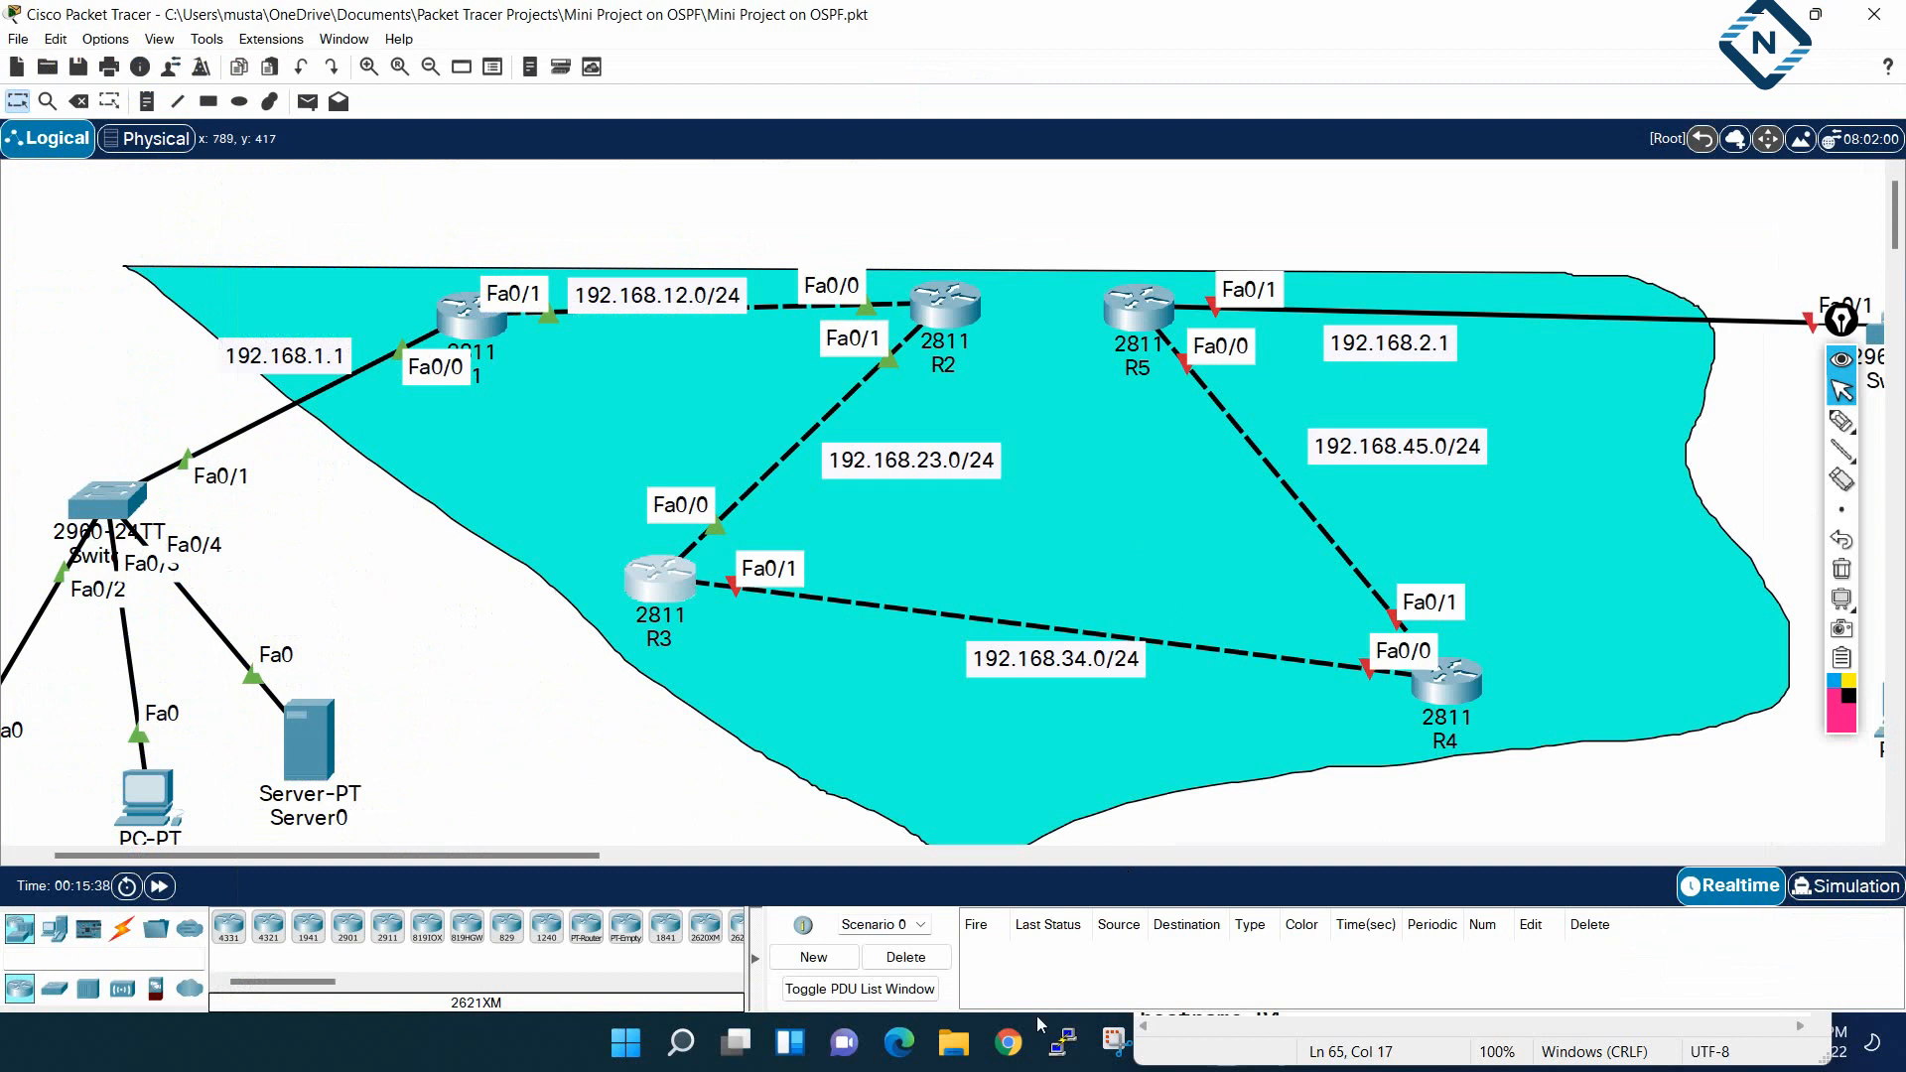
Switch to Notepad and copy the whole R4 configuration block
left_click(1320, 1052)
scroll(1302, 605, "down", 8)
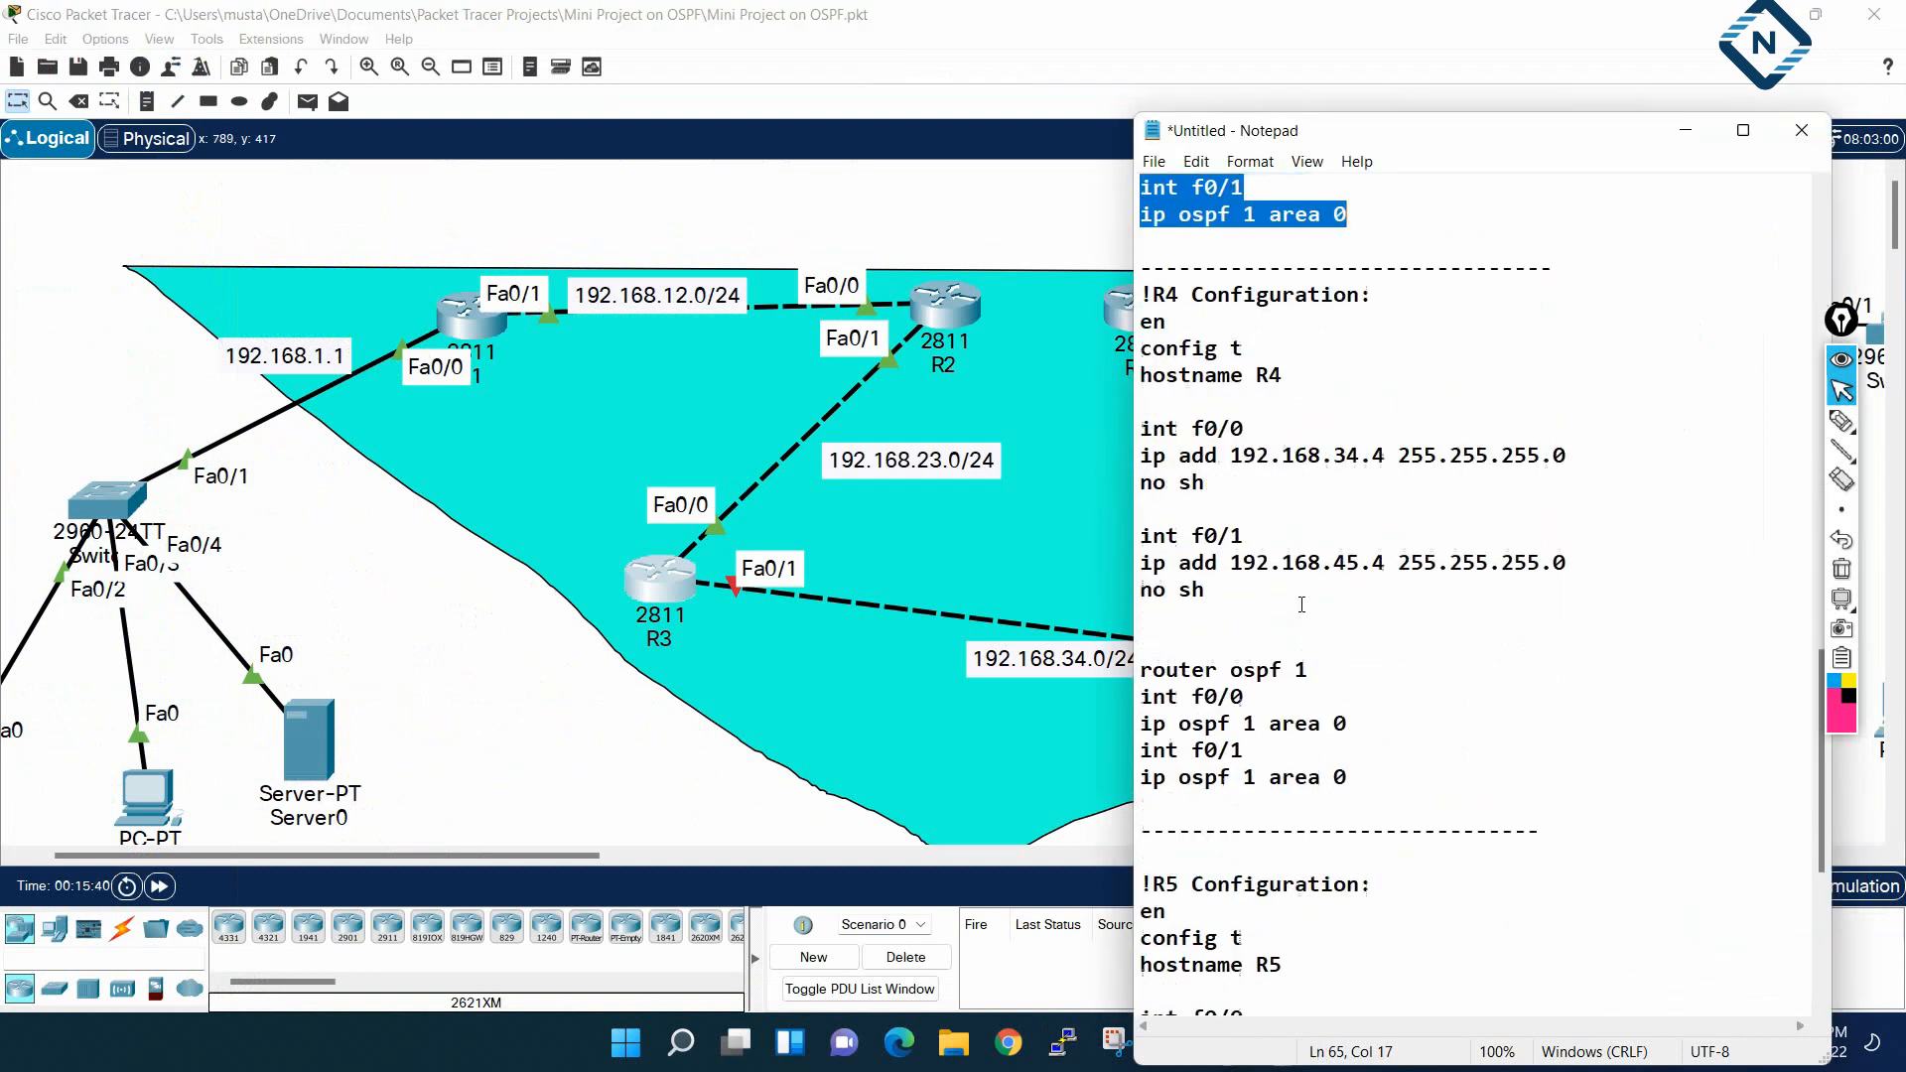
left_click_drag(1143, 287, 1380, 802)
right_click(1203, 423)
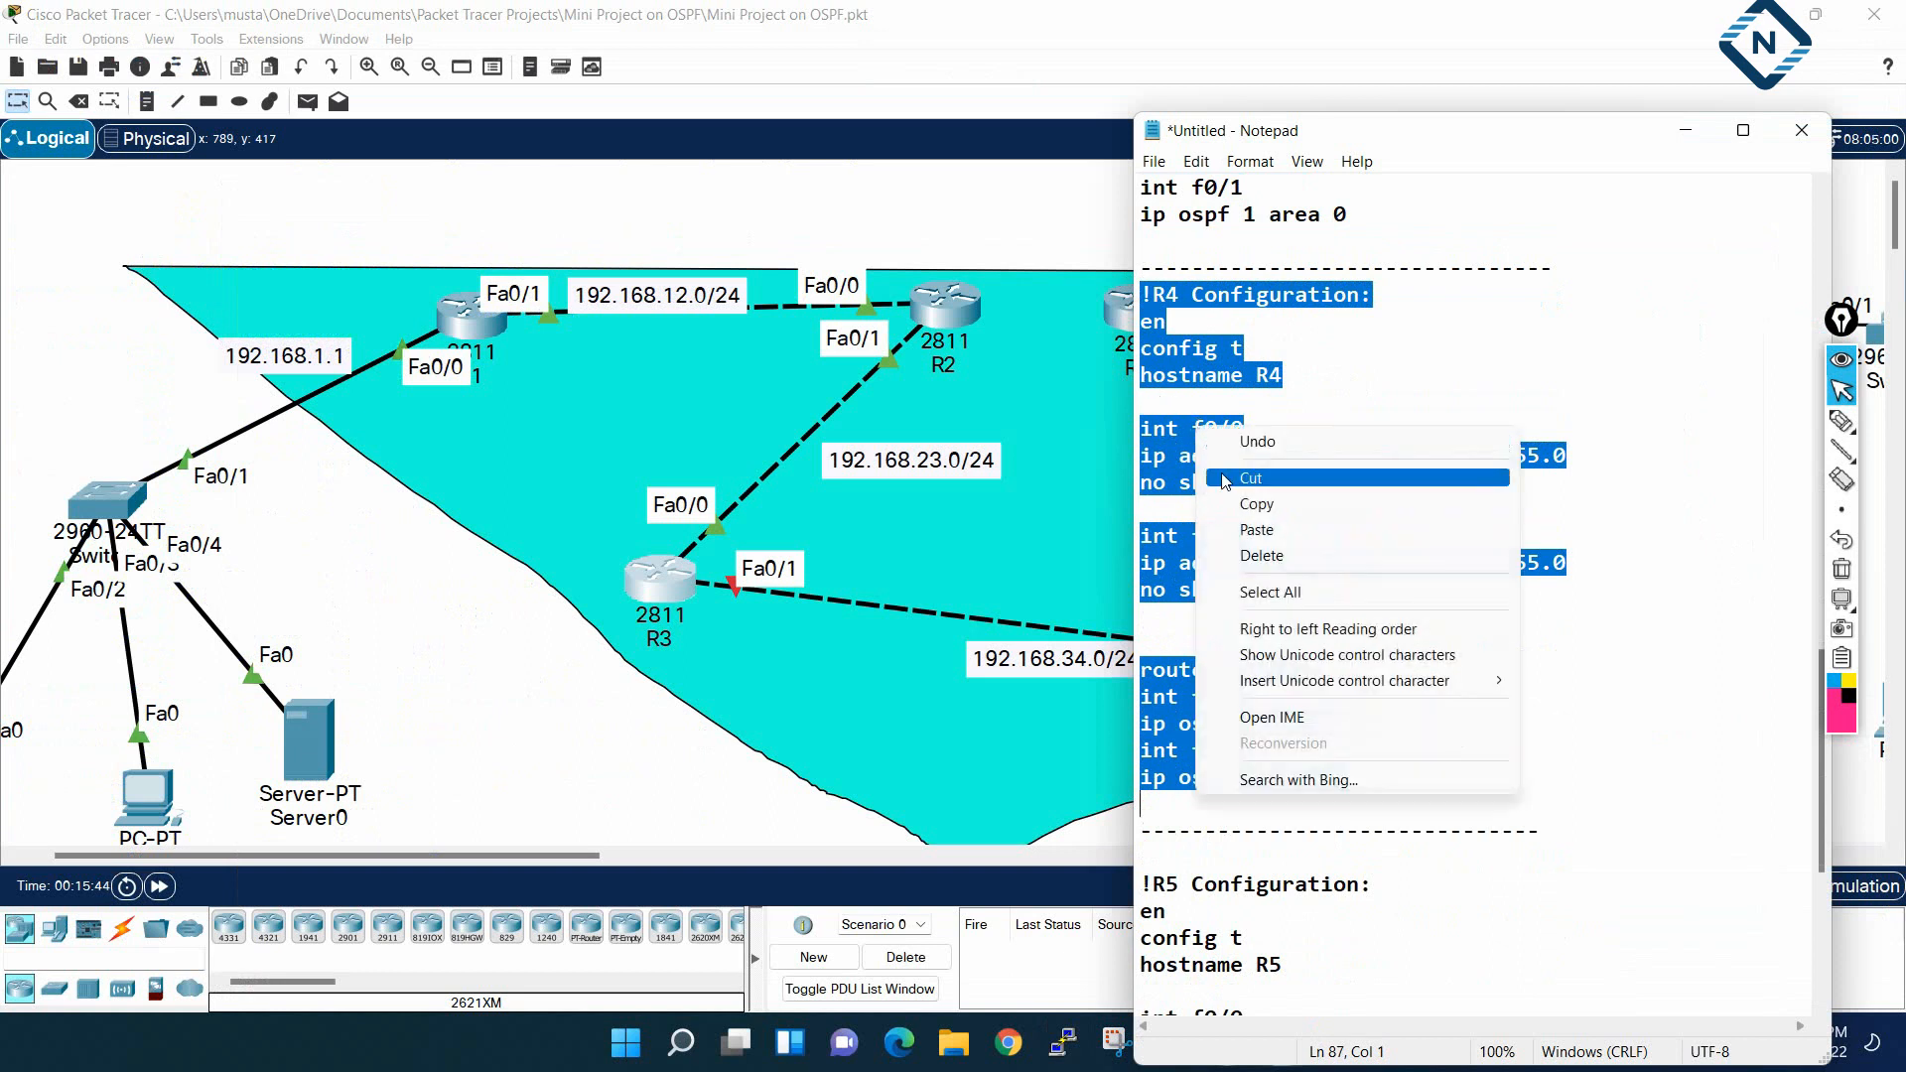
left_click(1240, 501)
Return to Packet Tracer, open router R4's command line in a maximized window, and start the console session
left_click(936, 546)
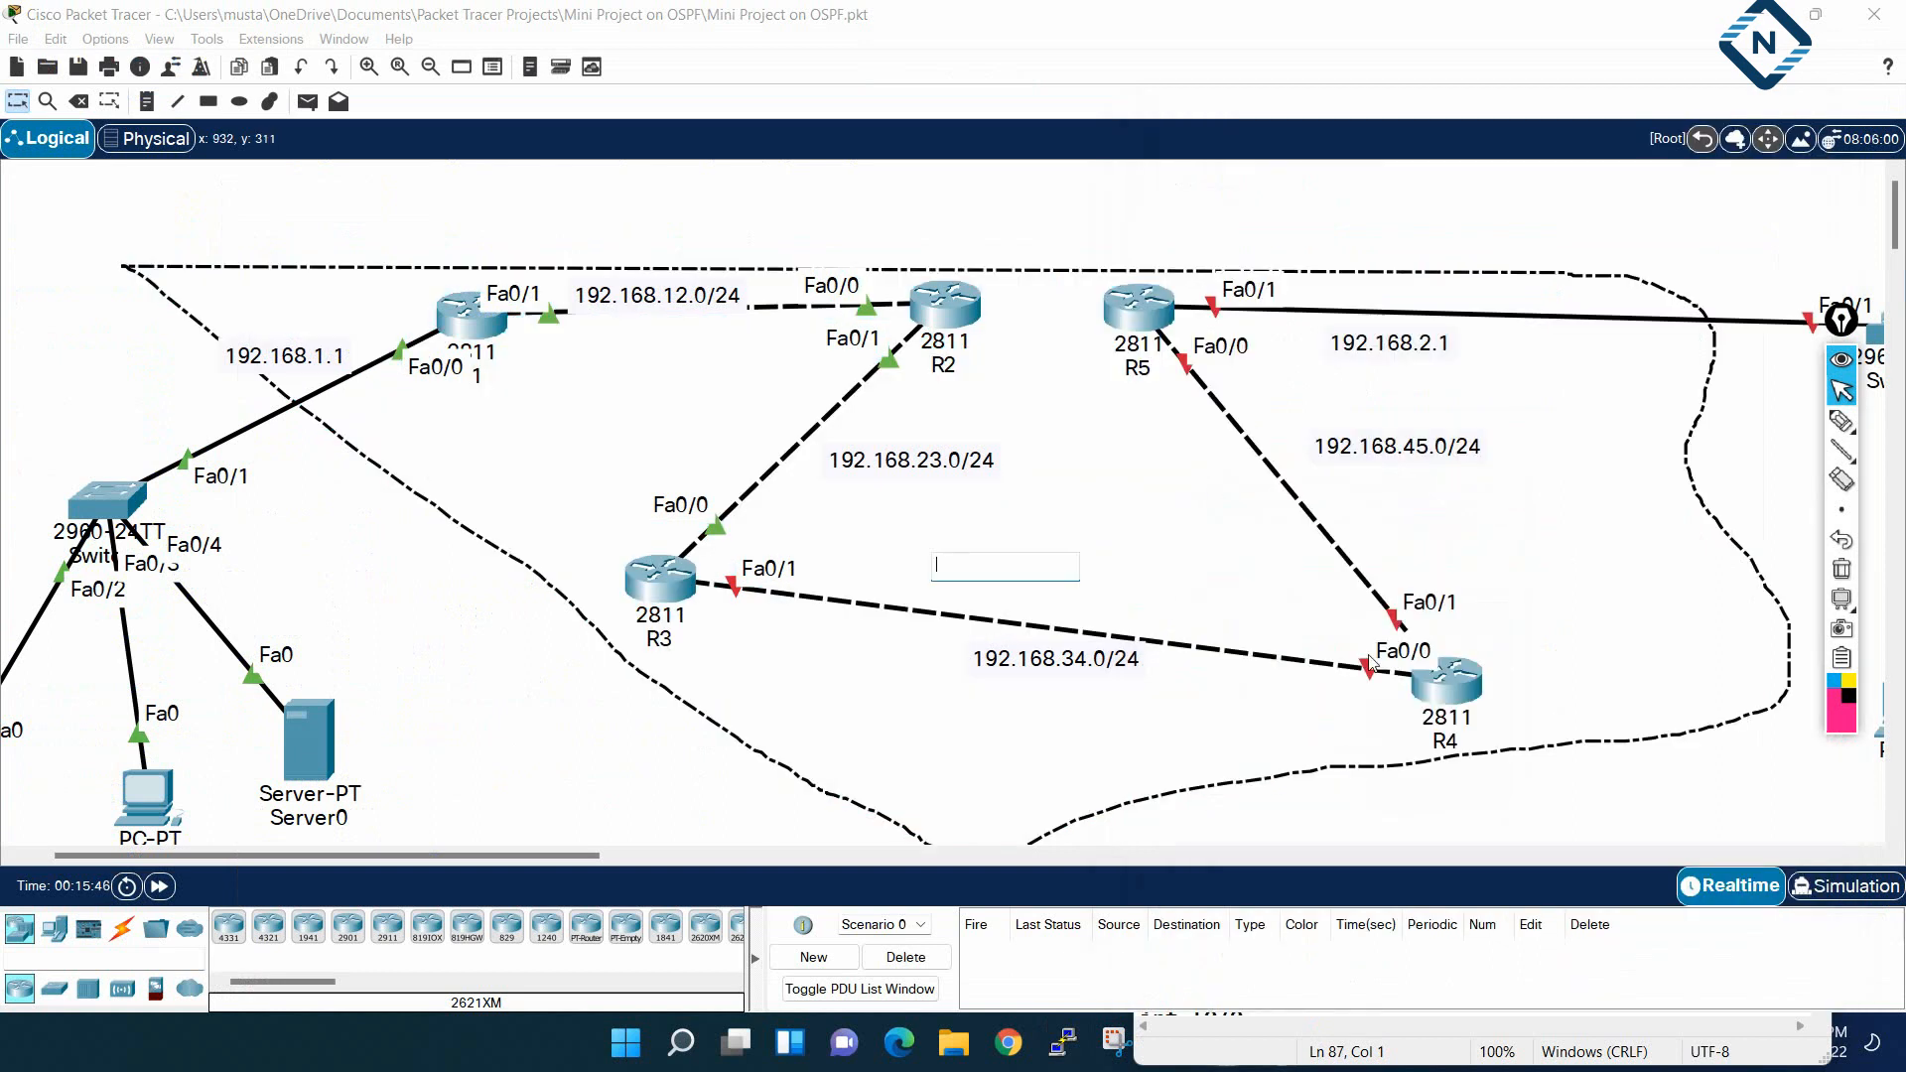
left_click(1451, 695)
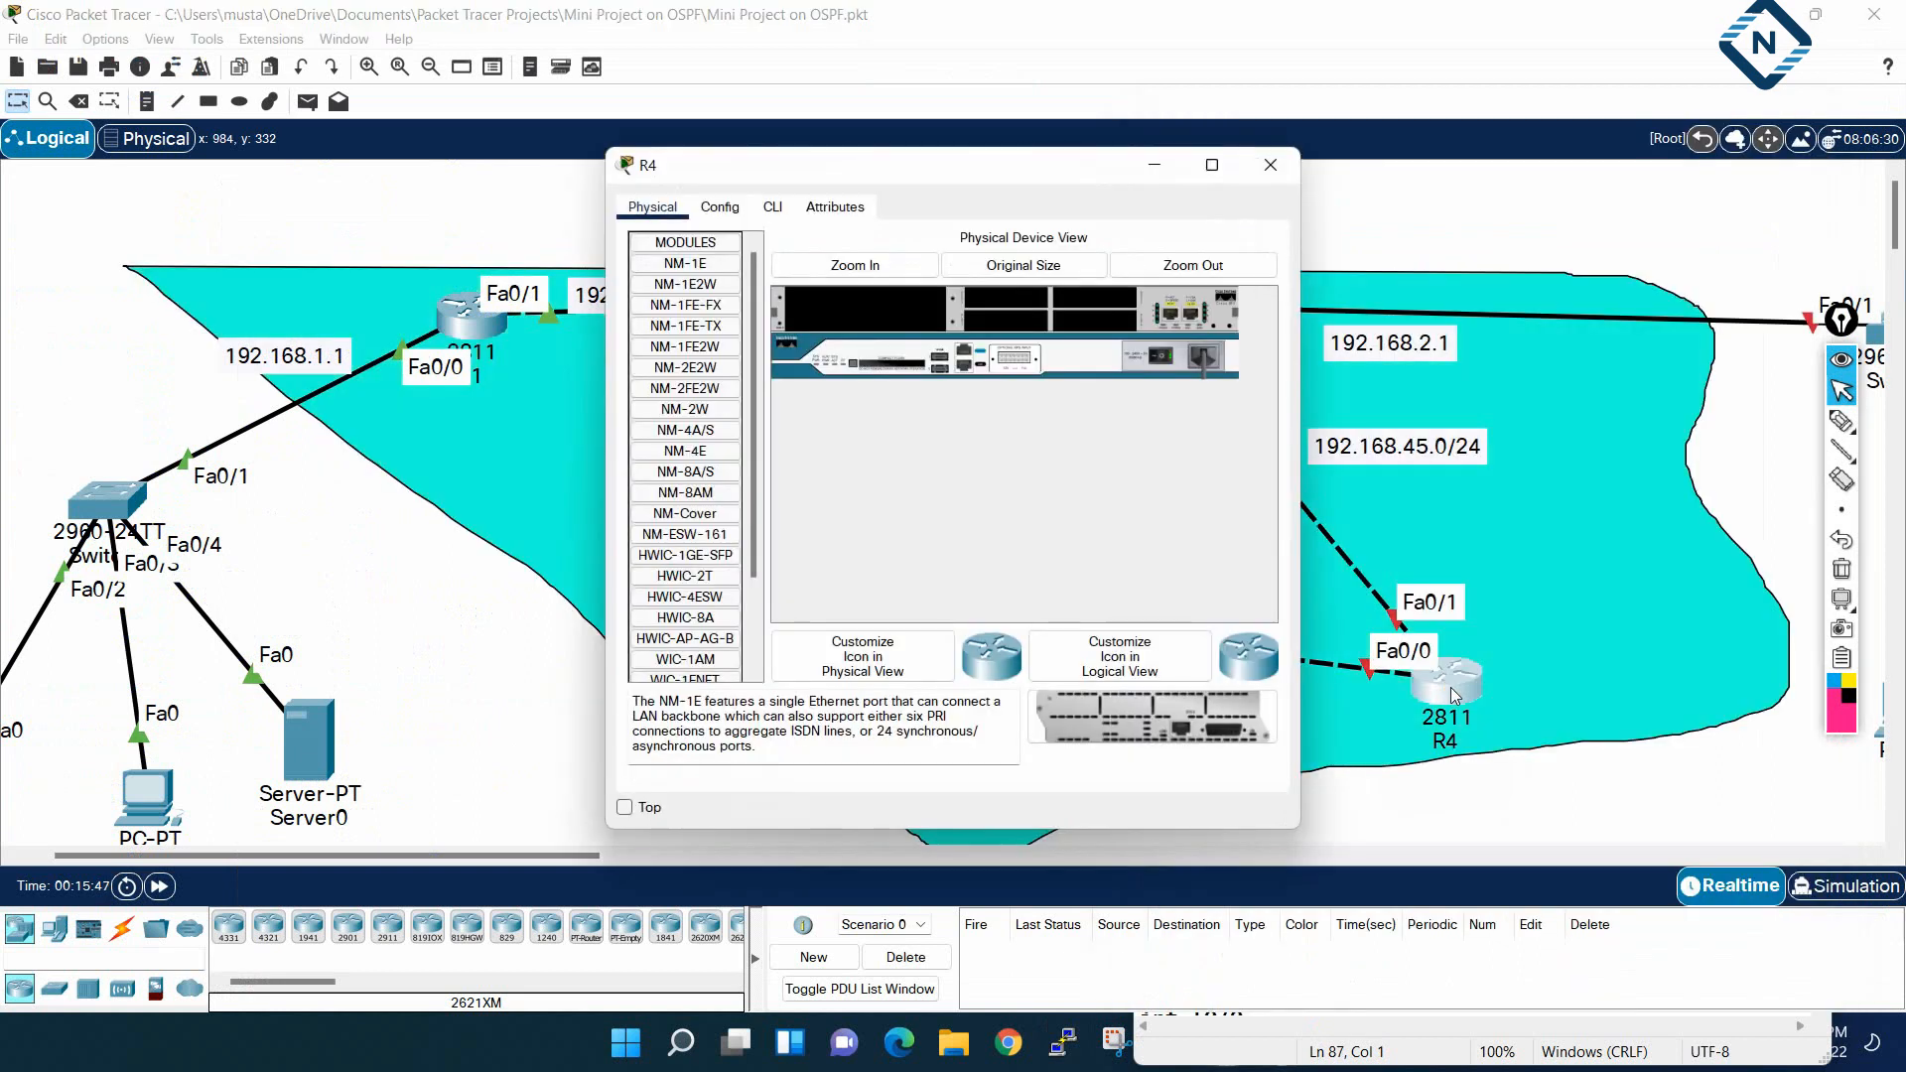
left_click(773, 208)
left_click(1203, 169)
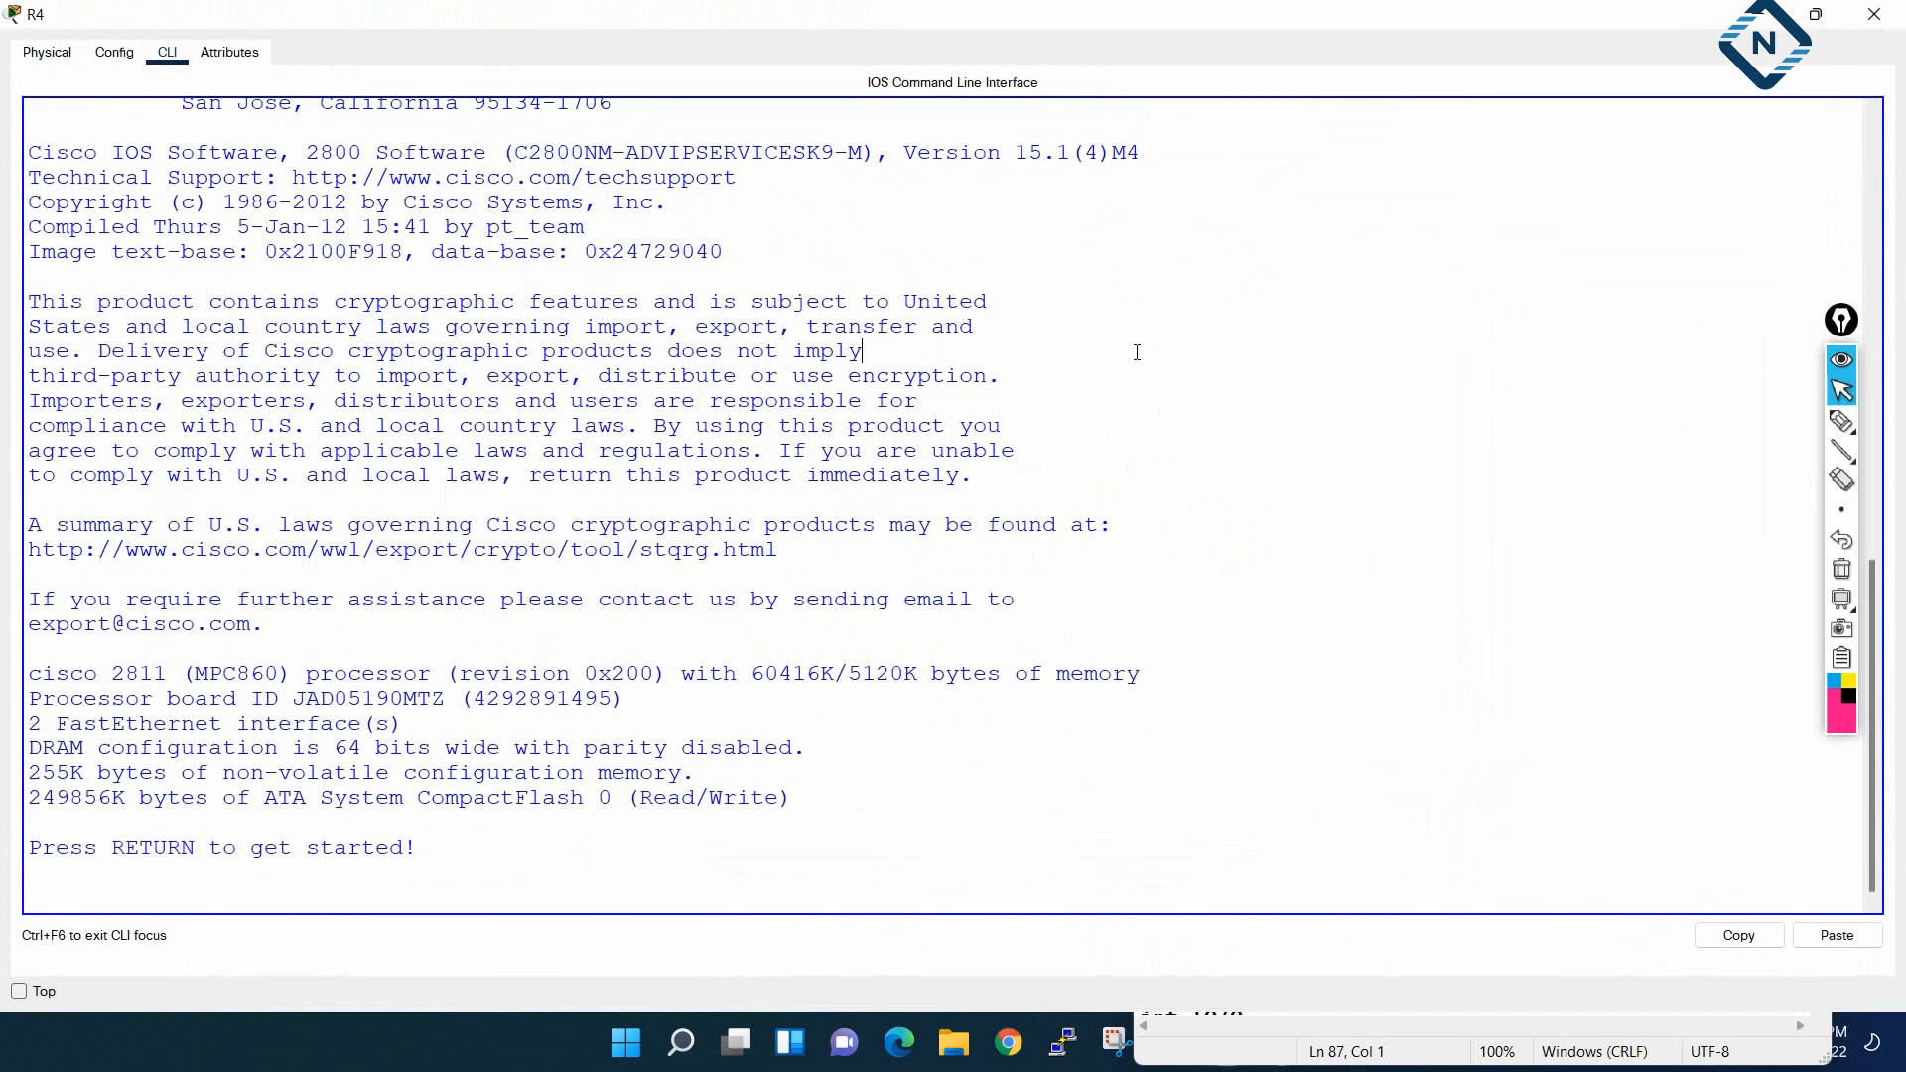
key("Return")
key("Return")
key("Return")
key("Return")
key("Return")
key("Return")
key("Return")
key("Return")
key("Return")
key("Return")
key("Return")
key("Return")
key("Return")
key("Return")
key("Return")
key("Return")
key("Return")
key("Return")
key("Return")
key("Return")
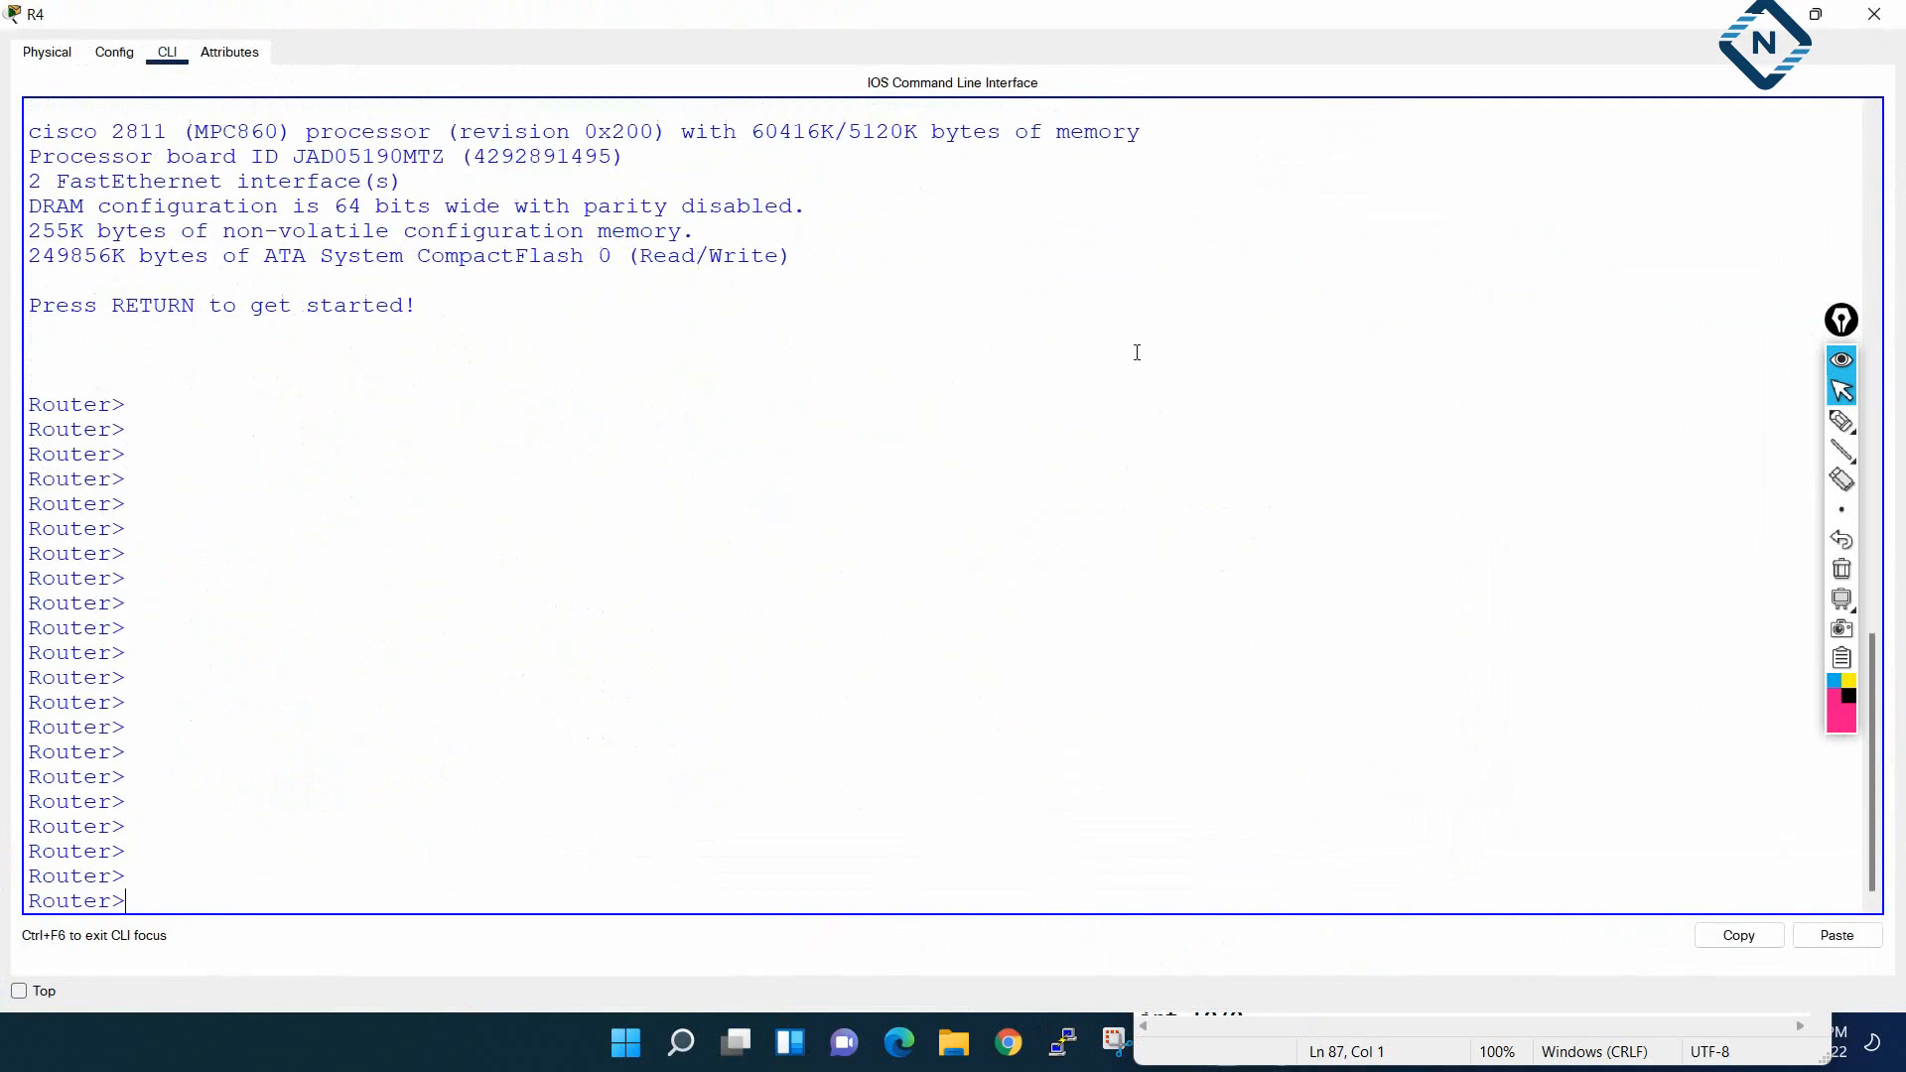
Paste the copied R4 configuration into R4's console and execute it
right_click(1123, 354)
left_click(1171, 391)
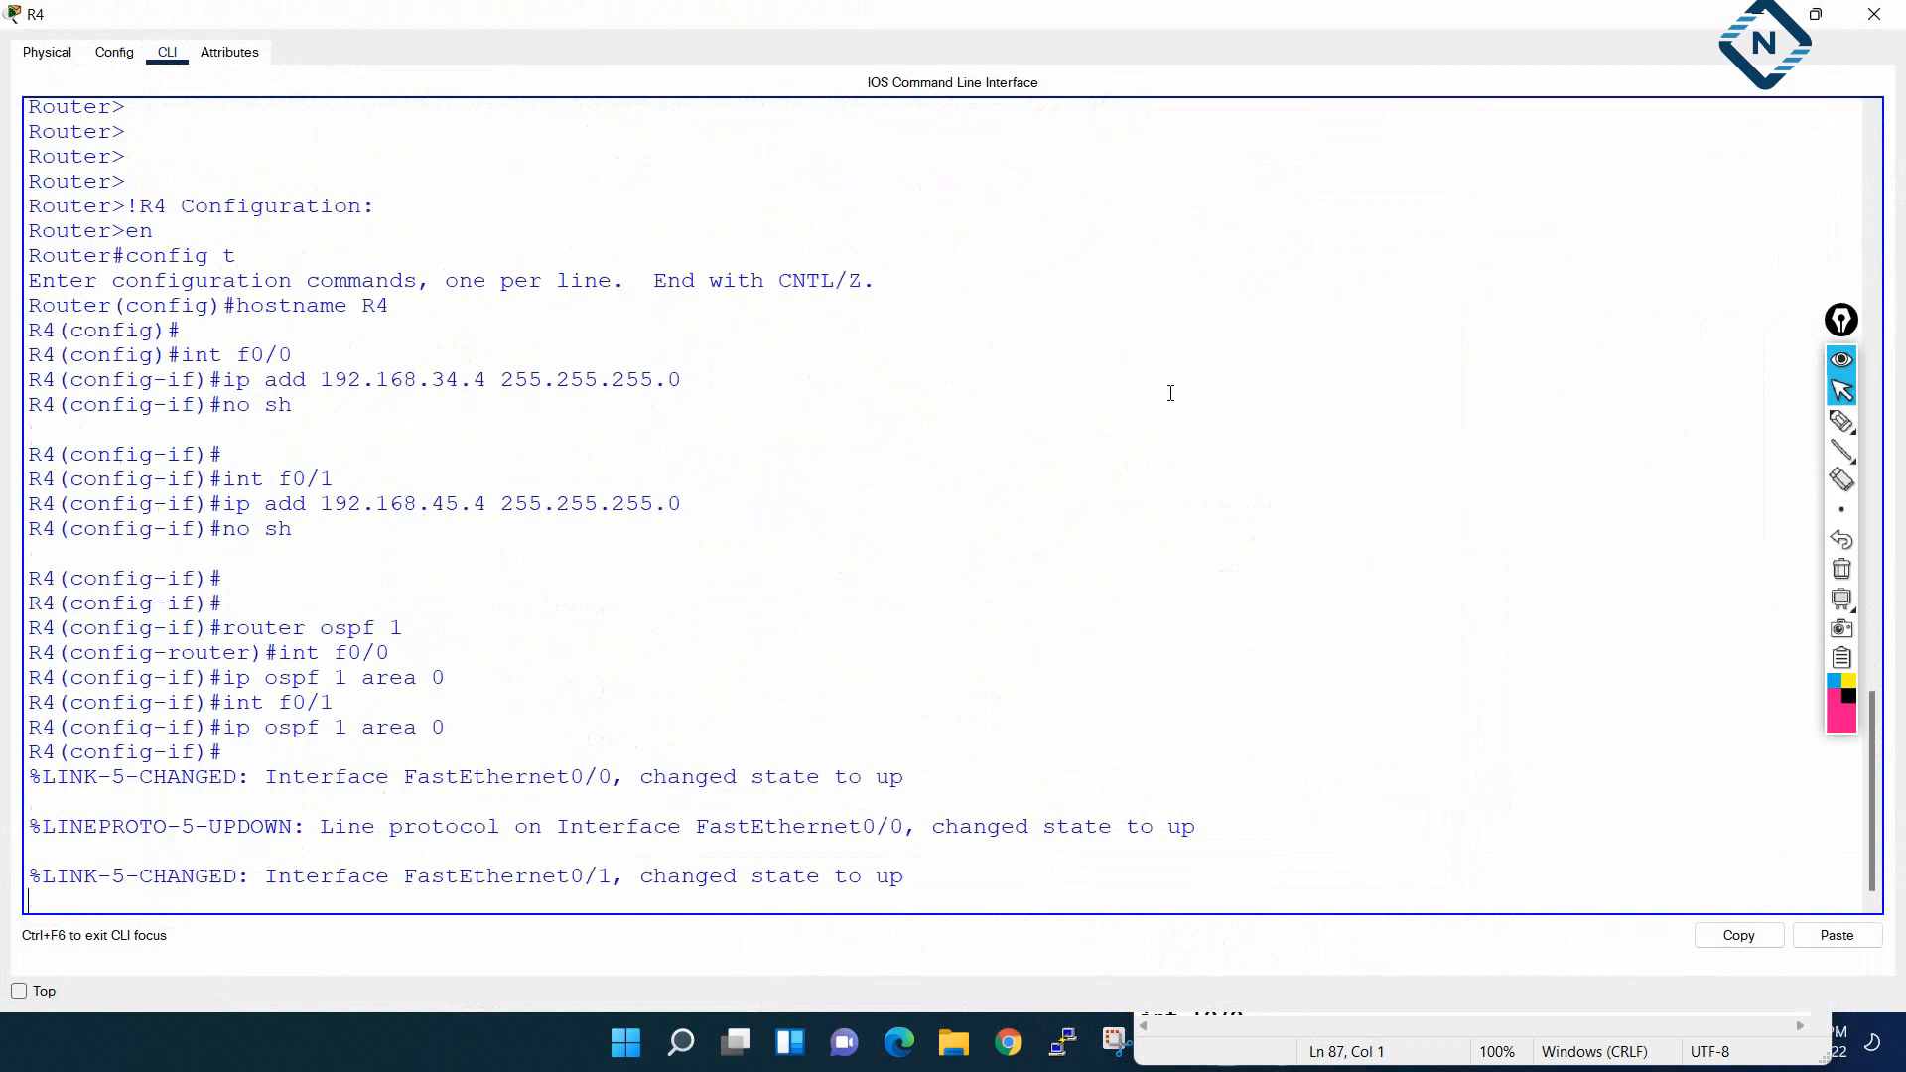
key("Return")
key("Return")
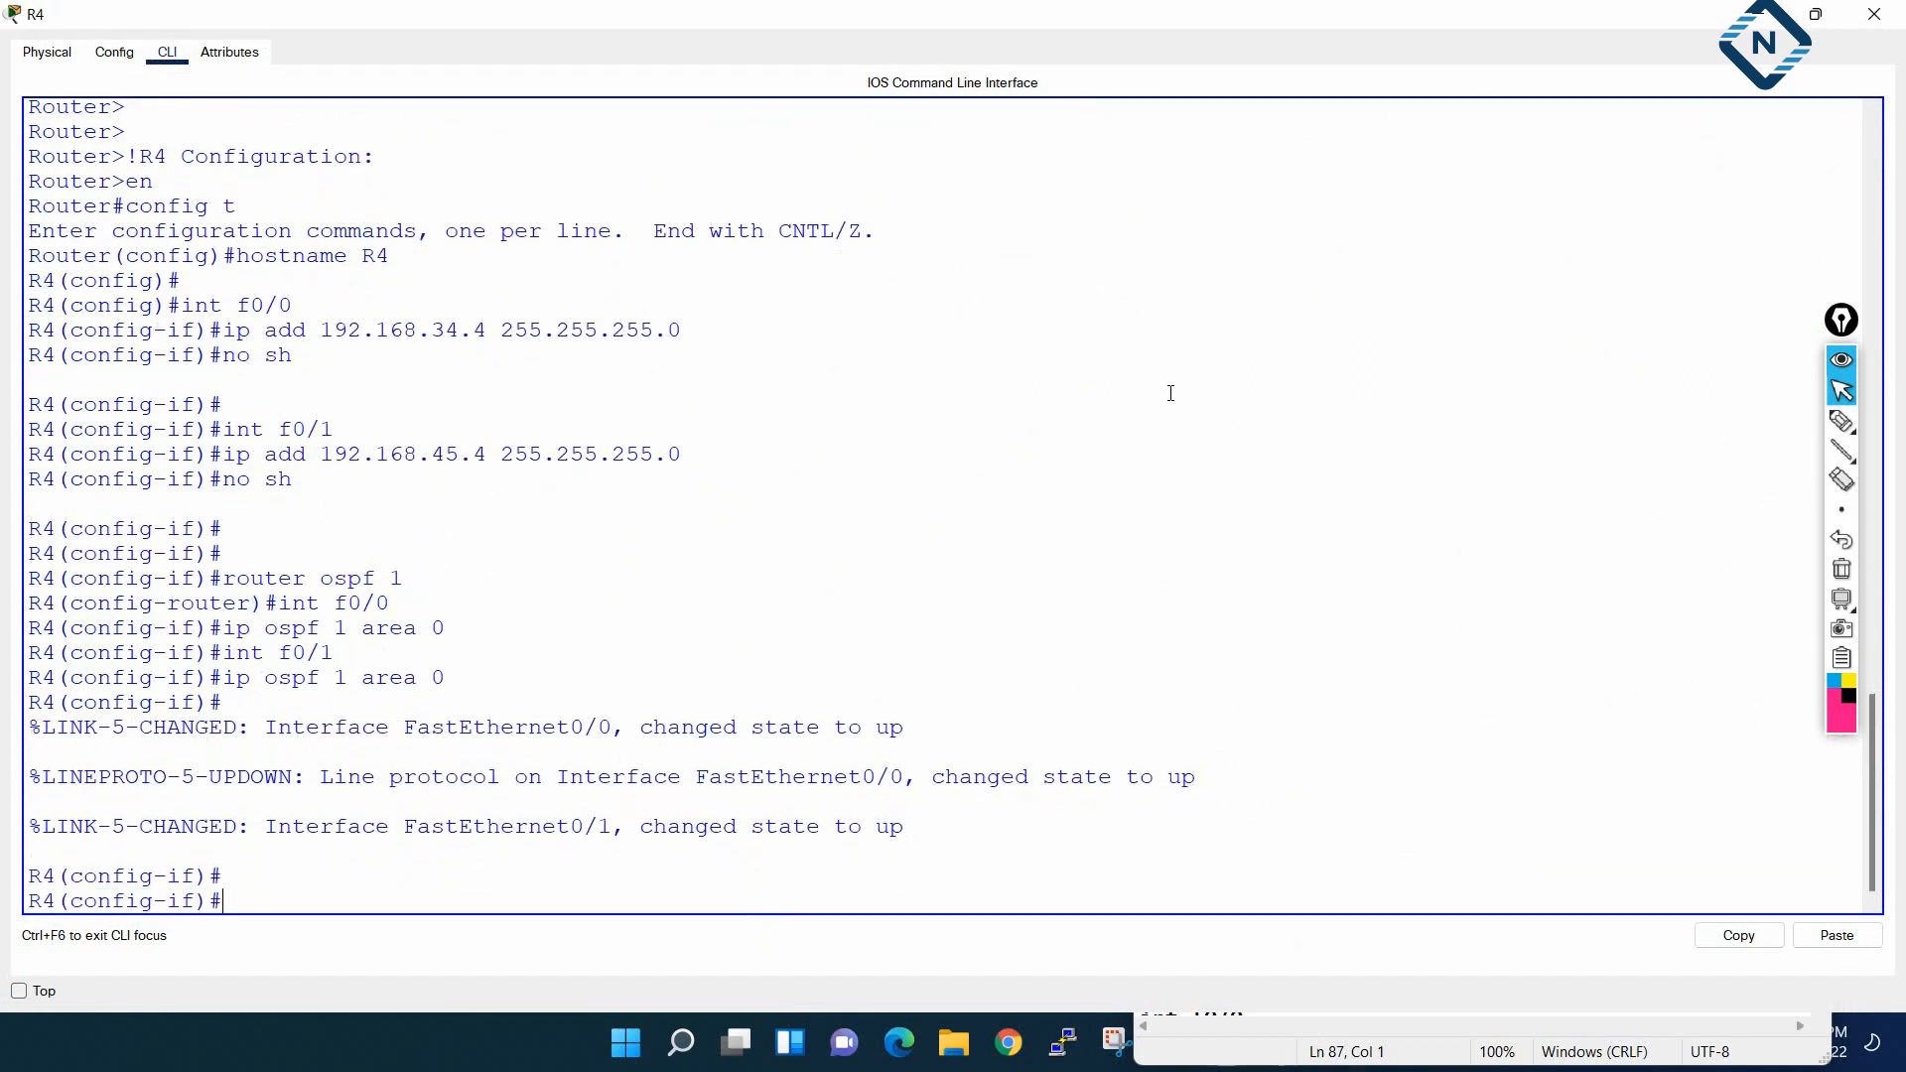
key("Return")
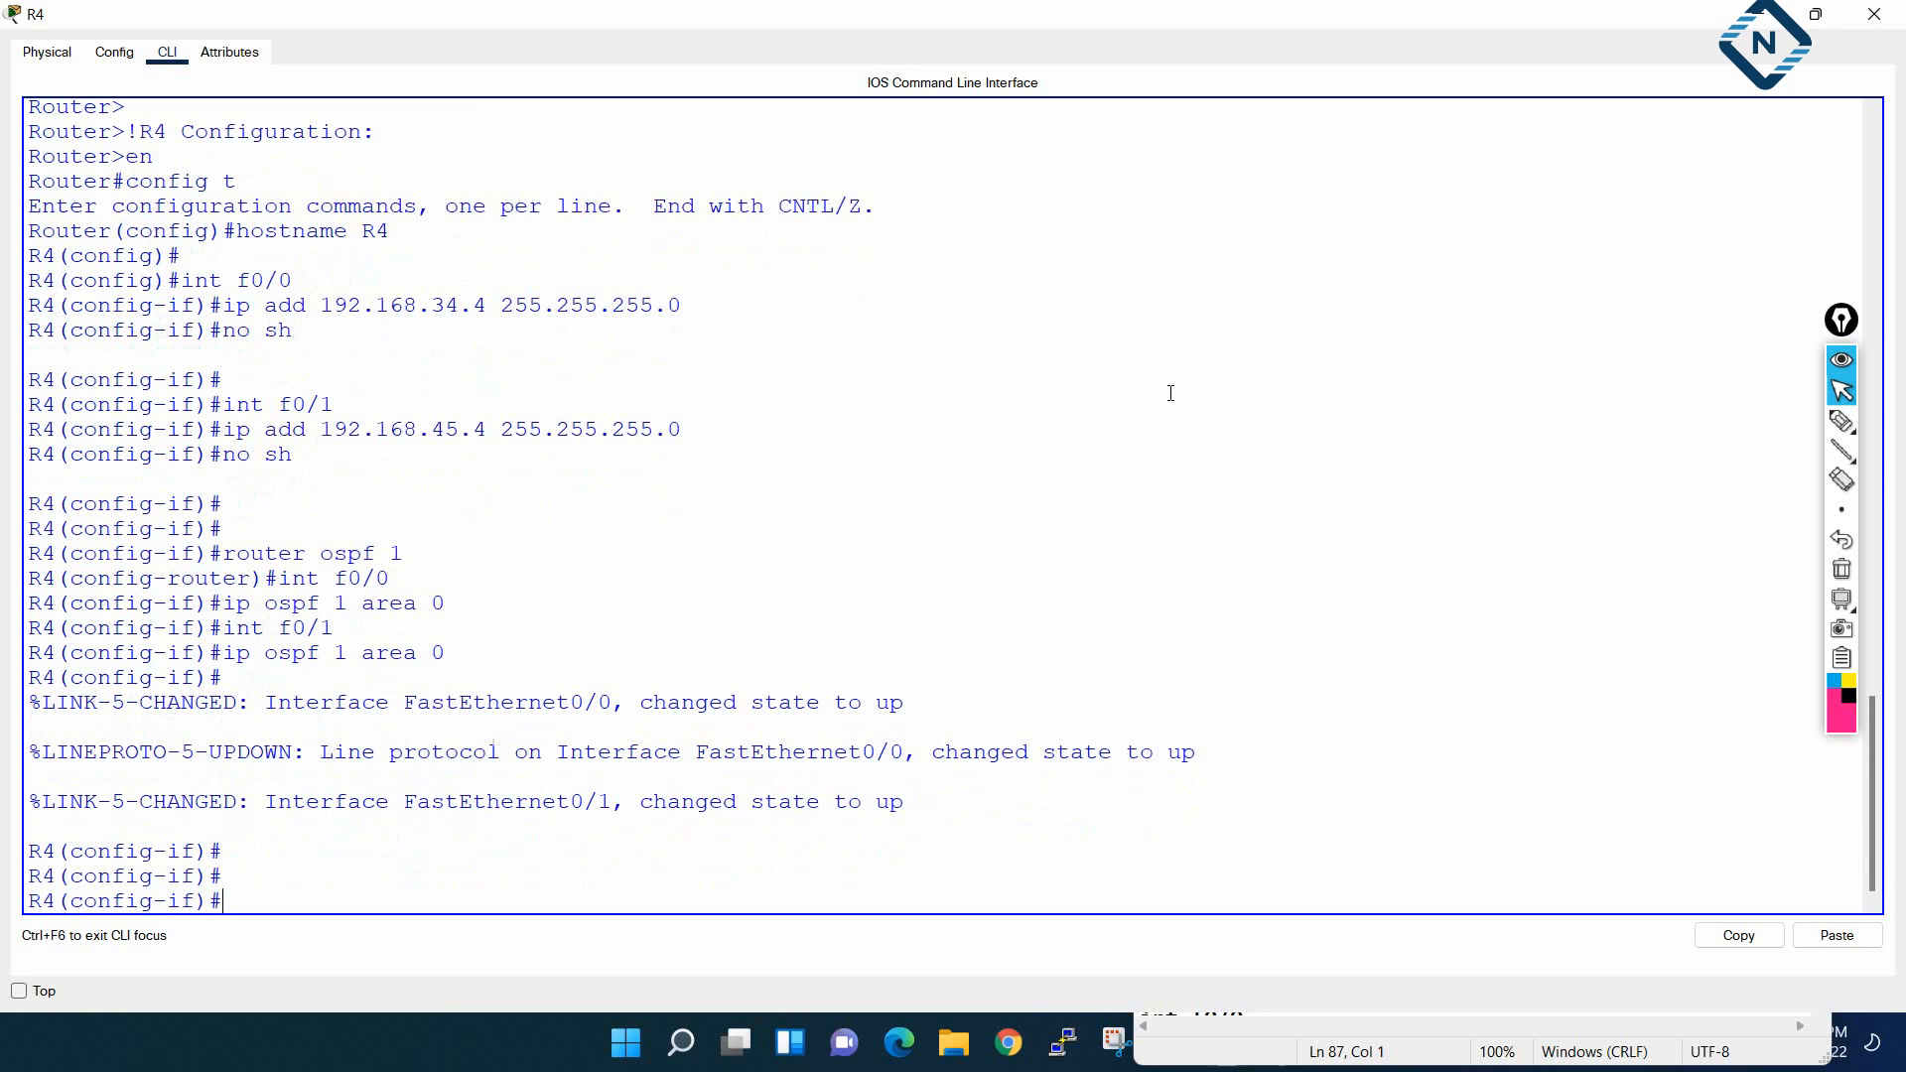
Exit R4's configuration mode, save the configuration with wr, and close the router window
key("ctrl+z")
key("Return")
type("wr")
key("Return")
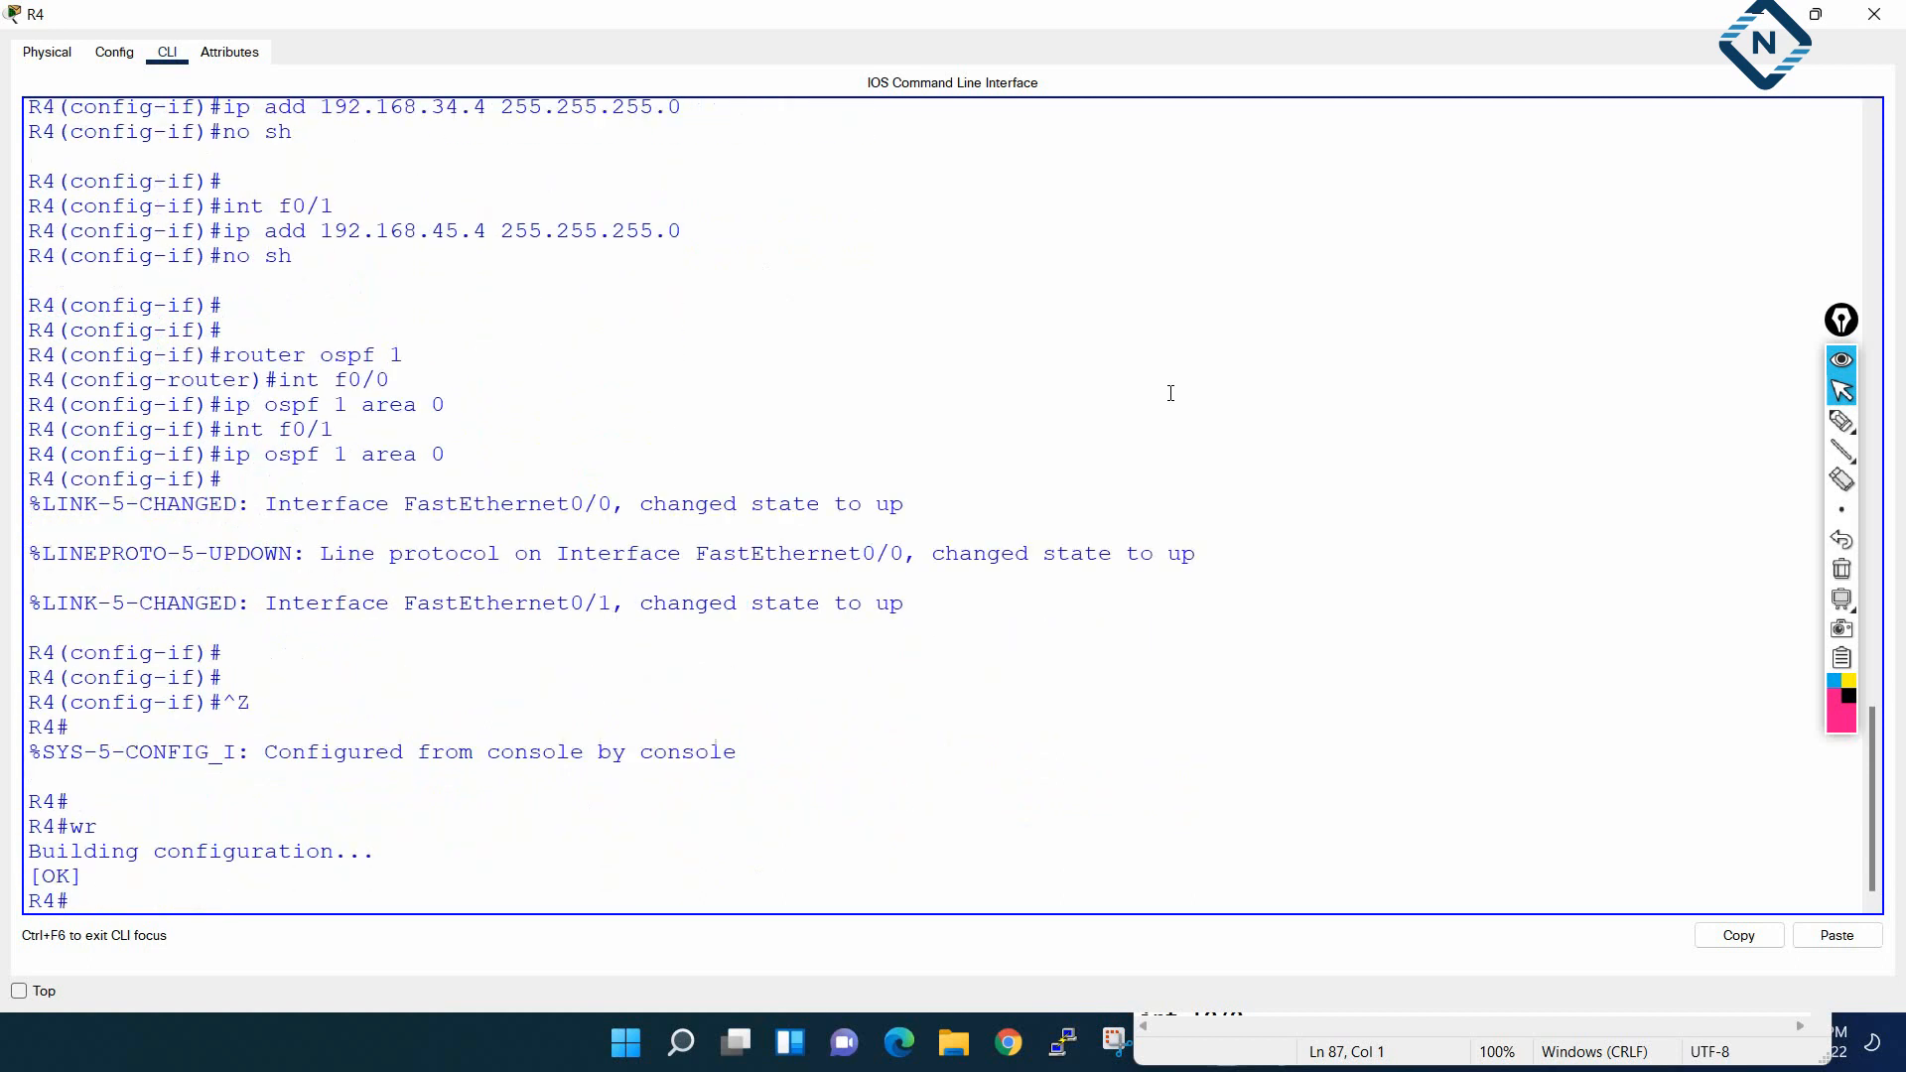
left_click(1874, 14)
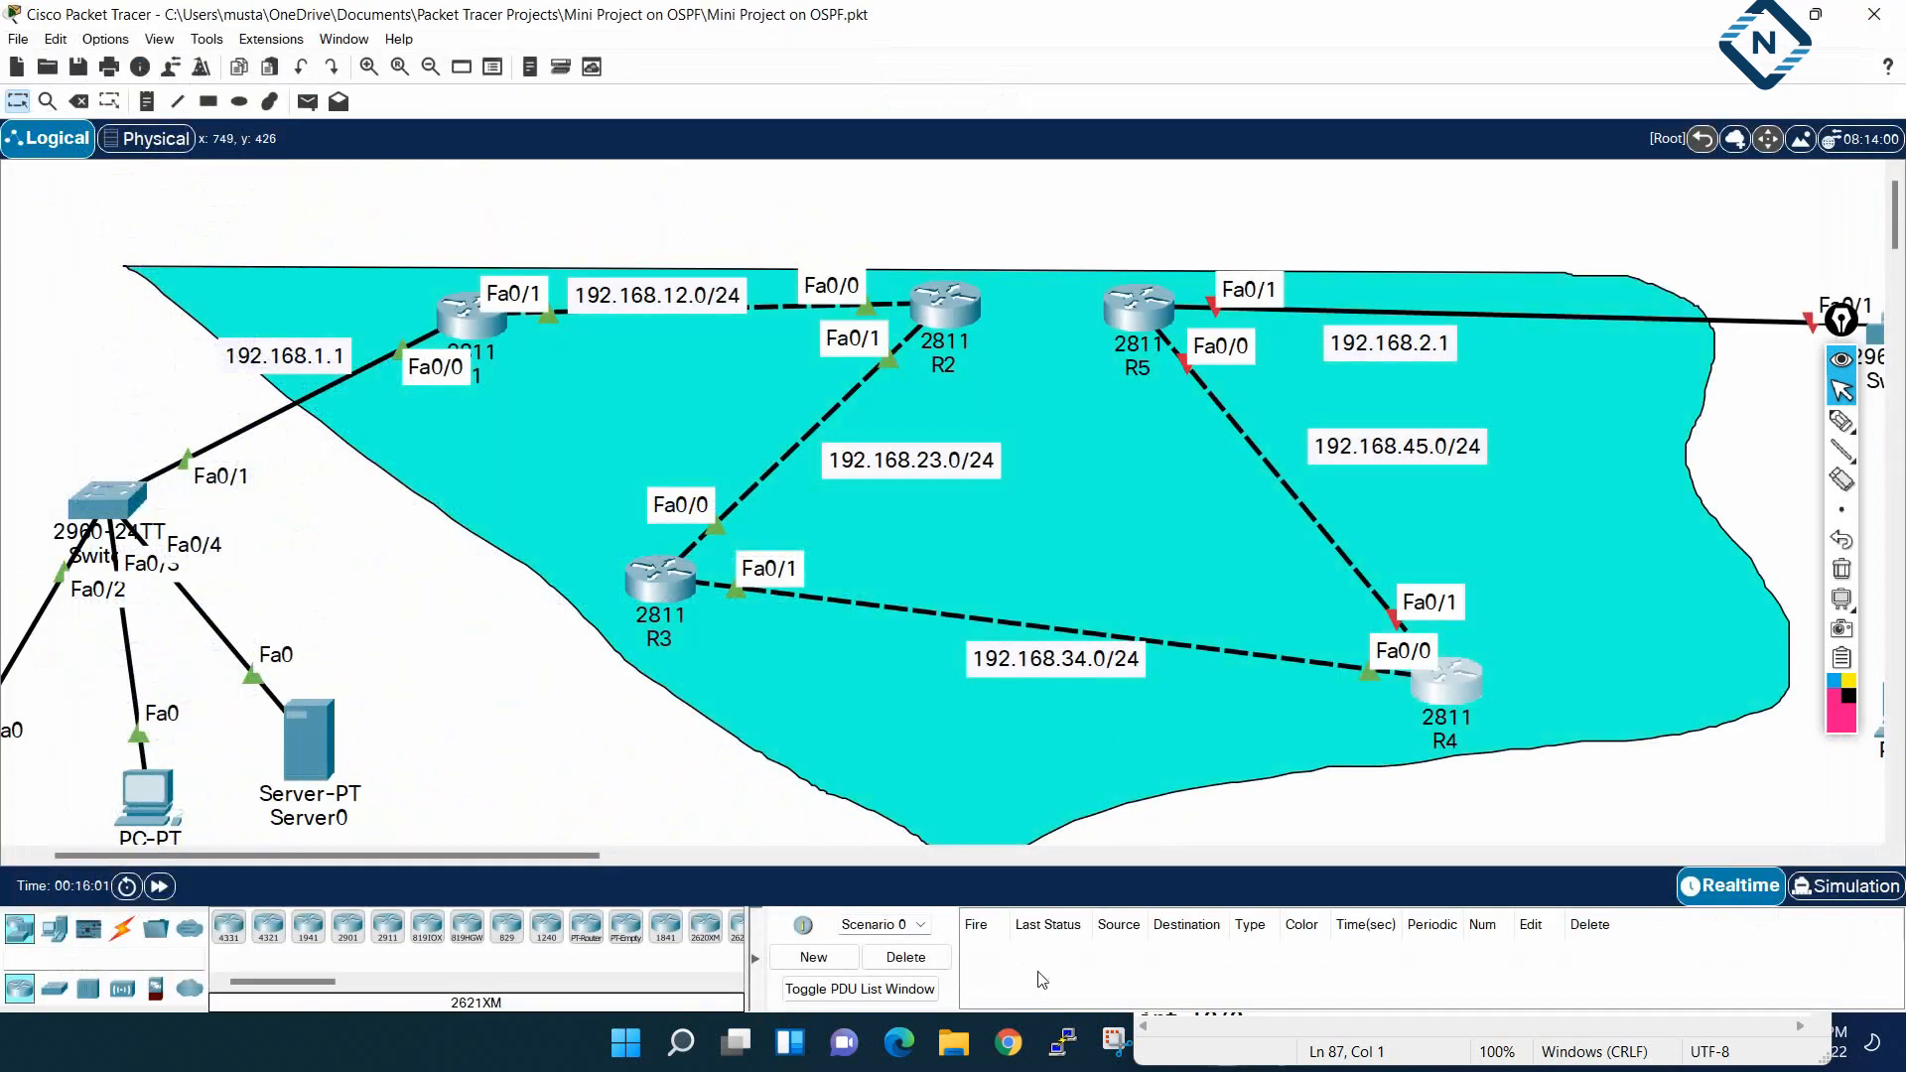
Switch to Notepad, copy the whole R5 configuration block, and minimize Notepad
left_click(1277, 1039)
scroll(1296, 548, "down", 5)
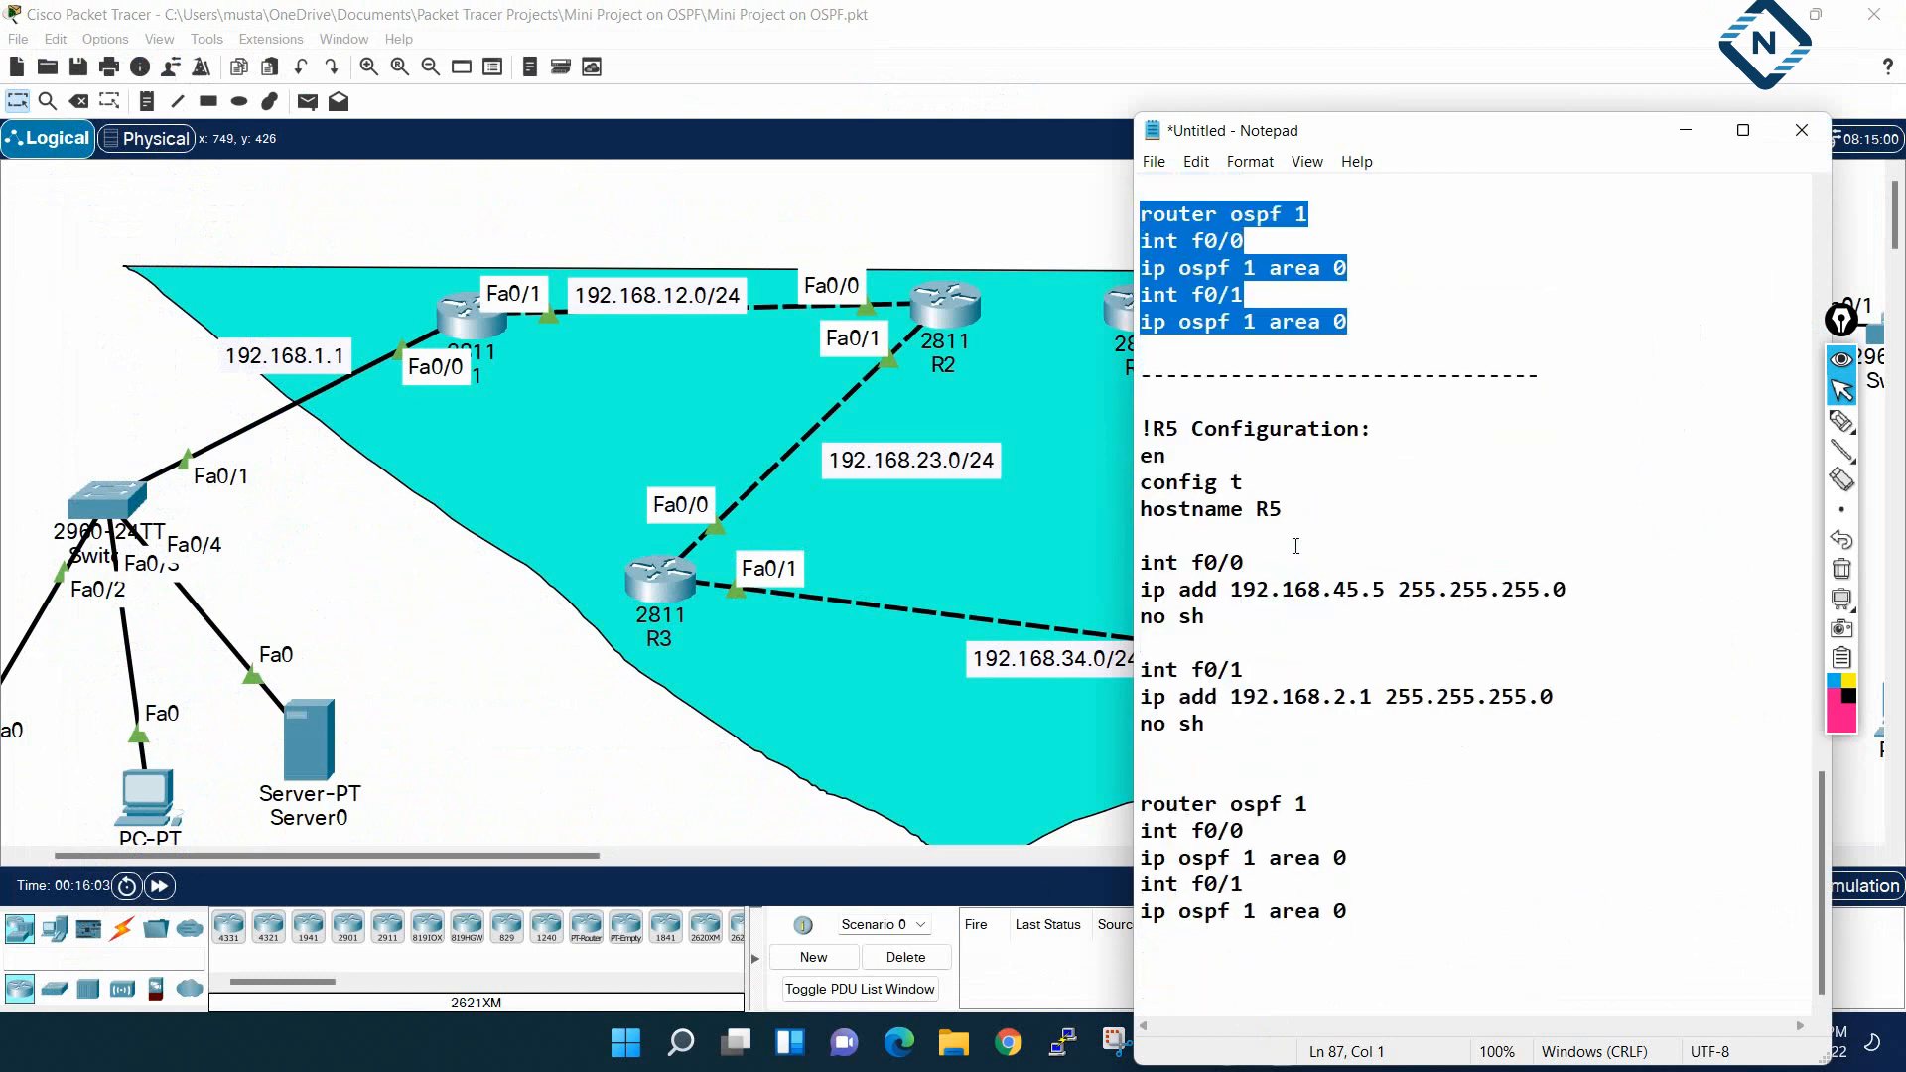
left_click_drag(1375, 903, 1116, 437)
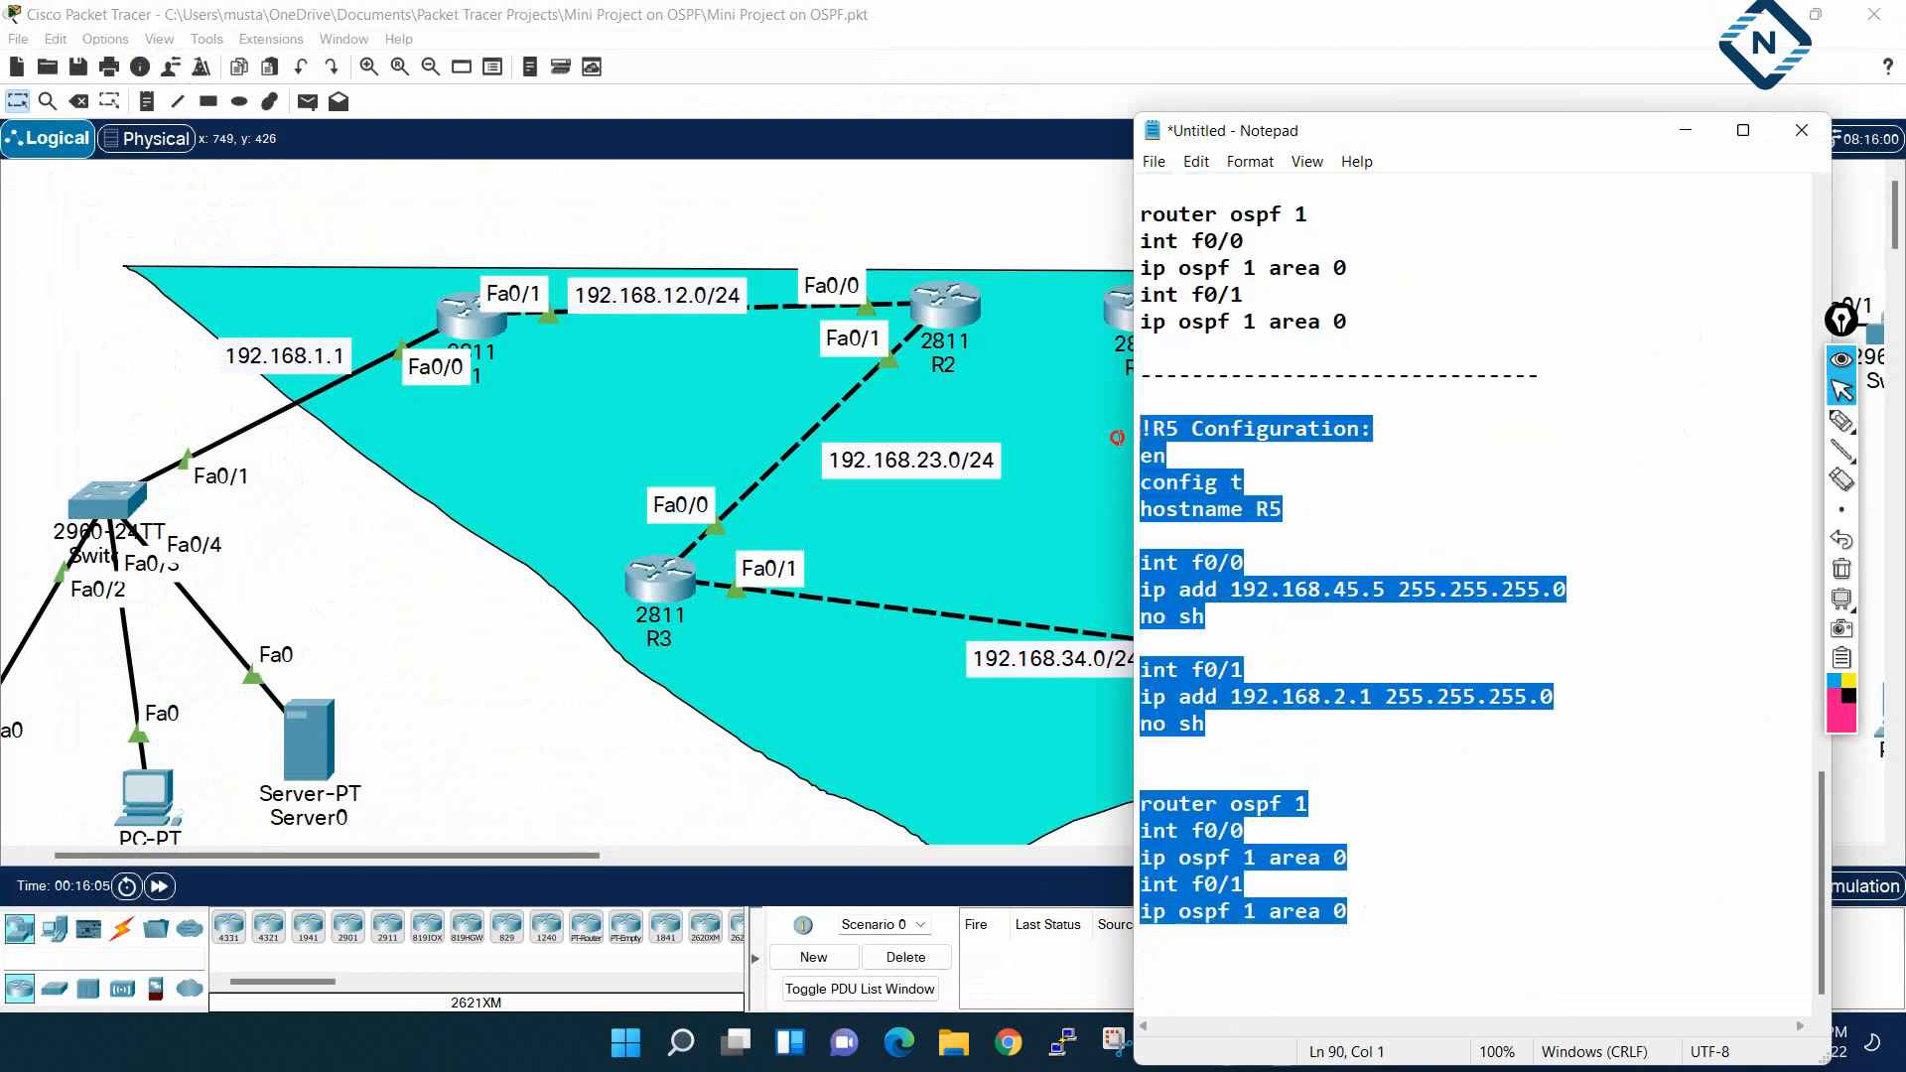
right_click(1171, 459)
left_click(1221, 541)
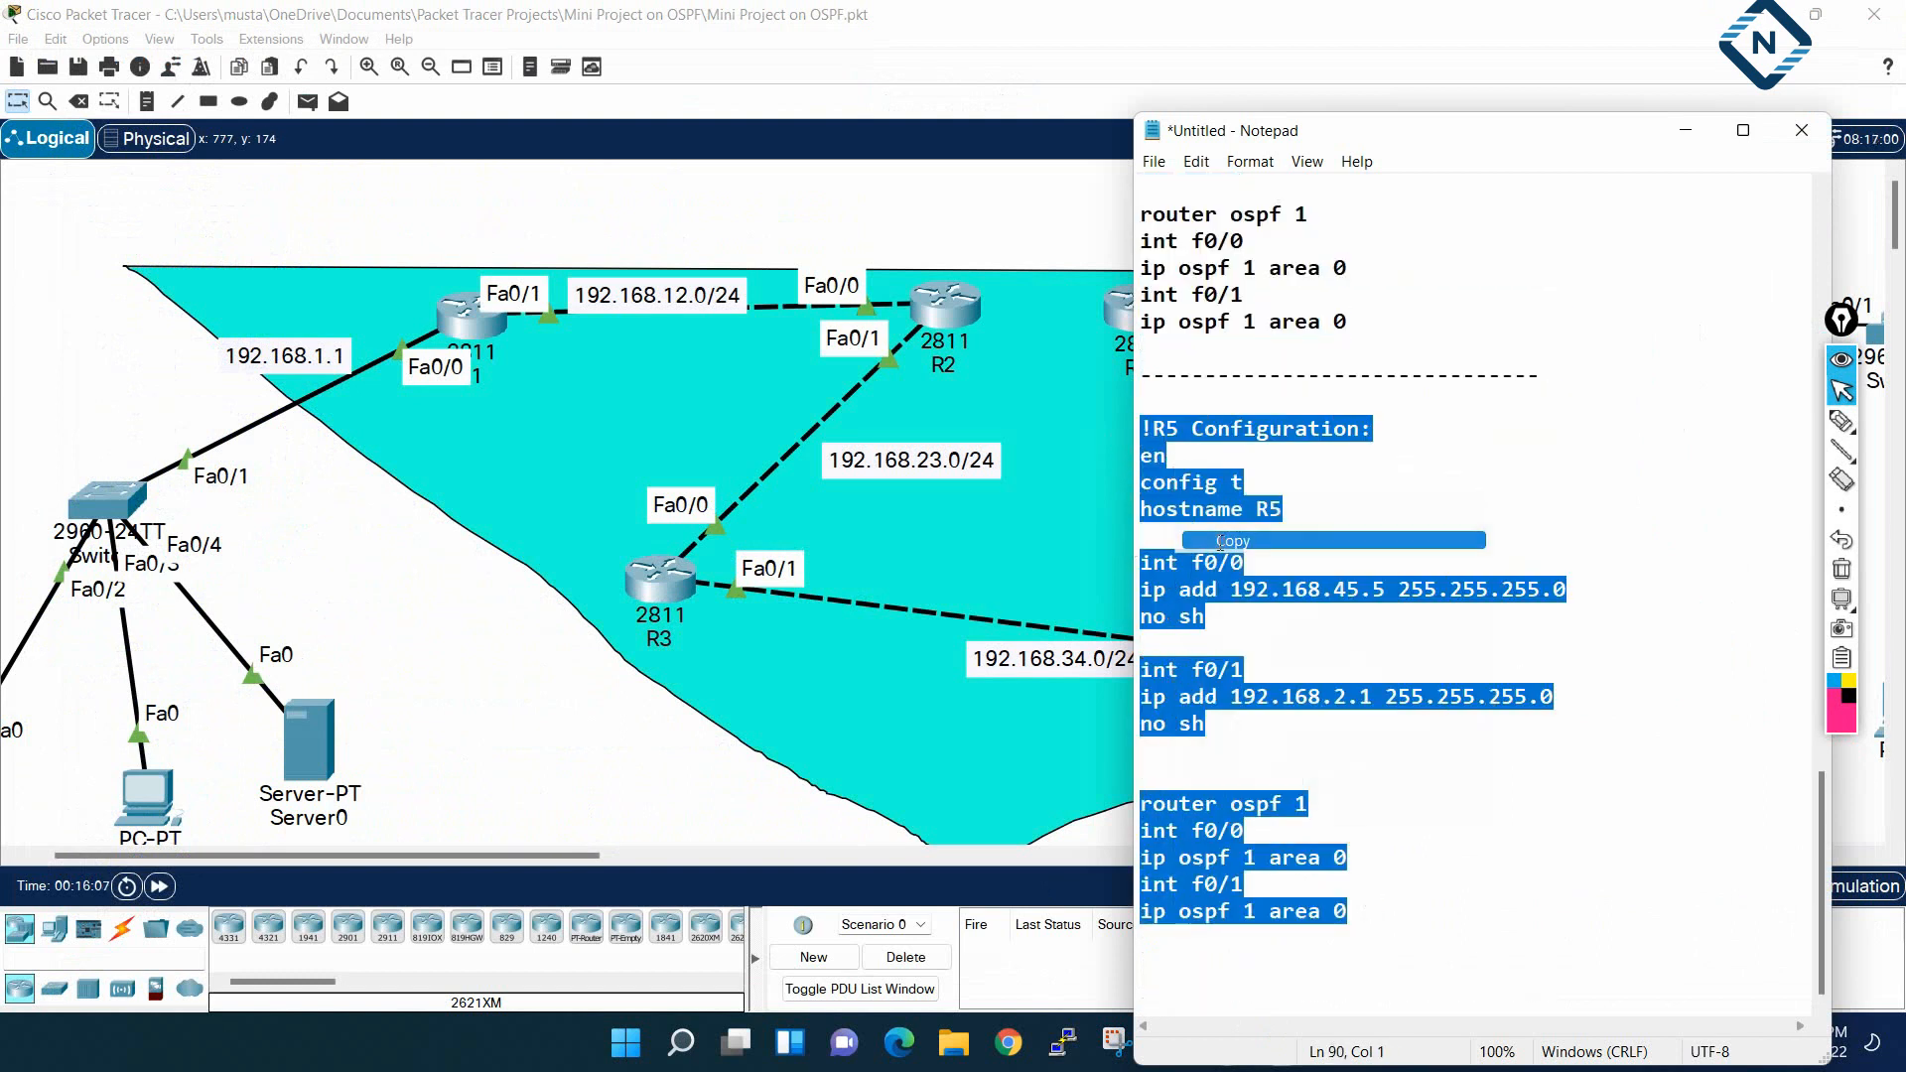
left_click(1685, 130)
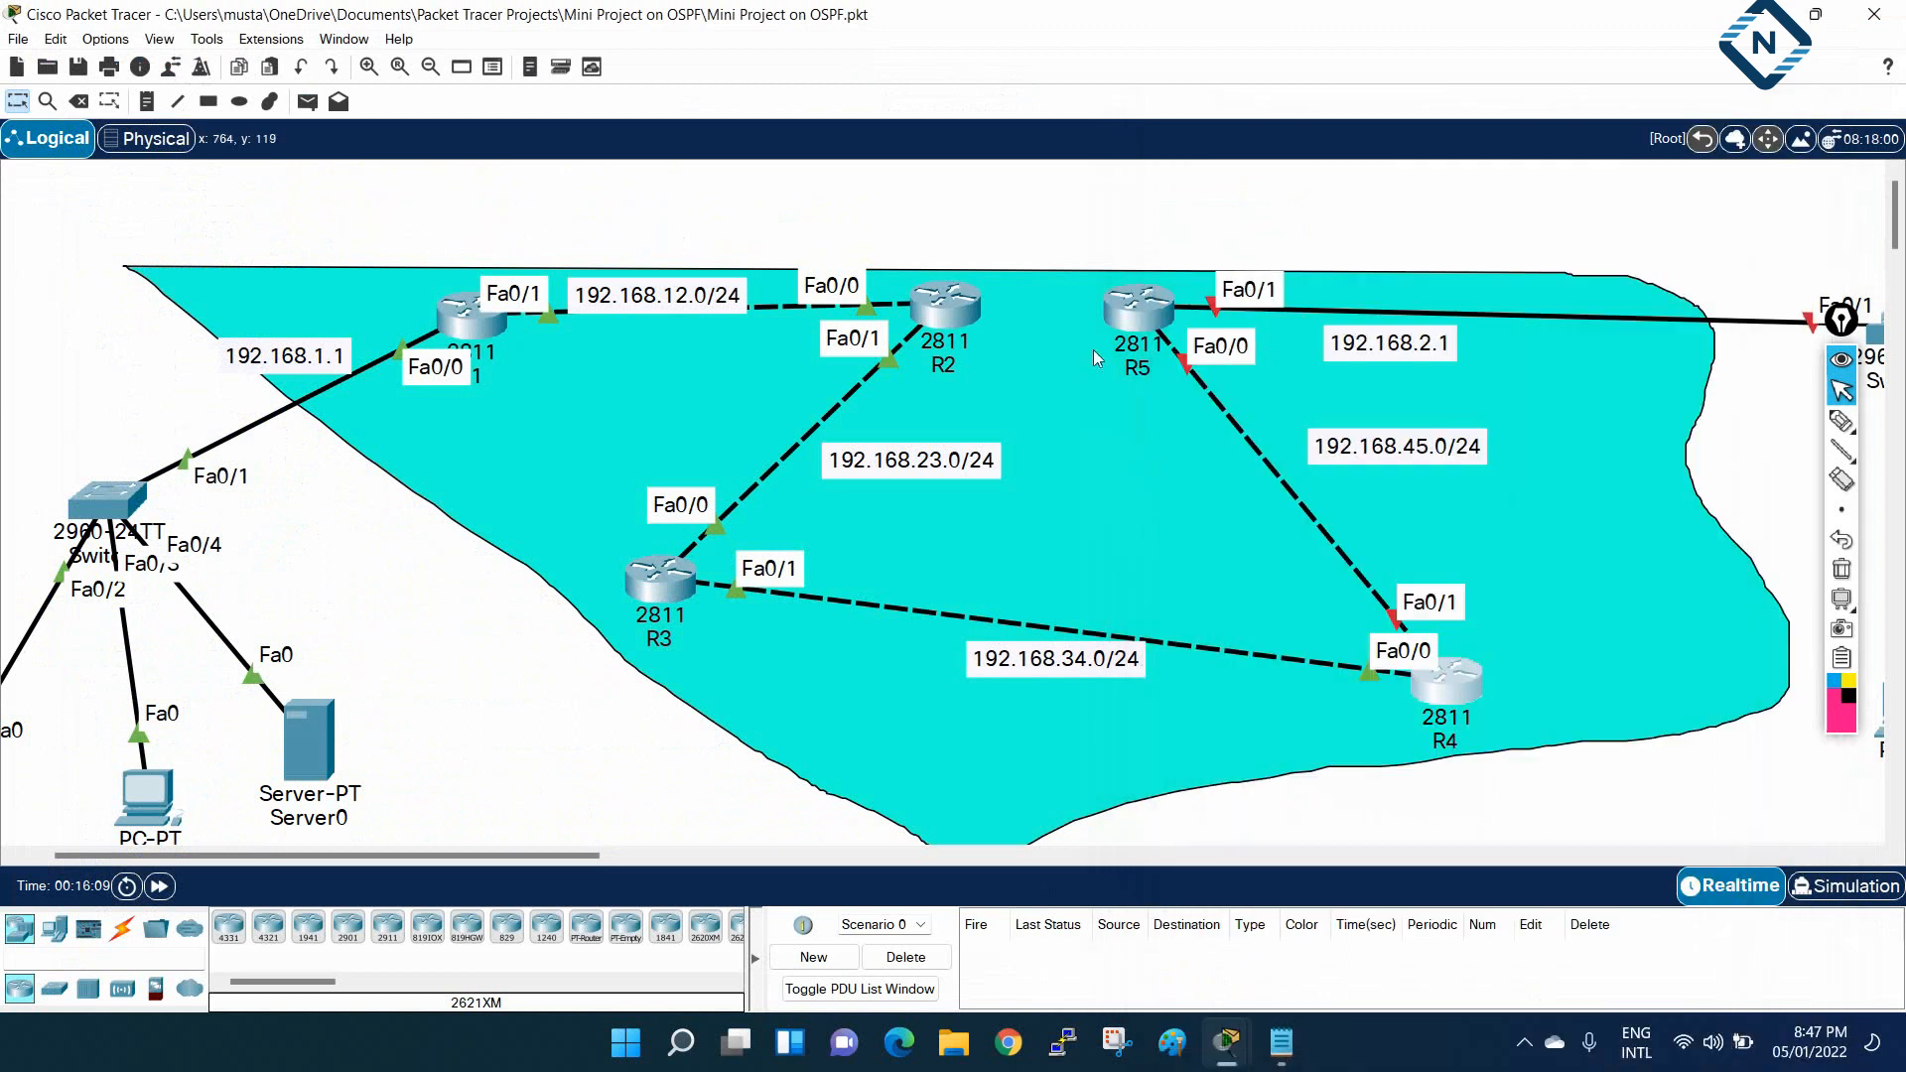
Open router R5's command line in Packet Tracer, maximize its window, and start the console session
left_click(1137, 309)
left_click(773, 207)
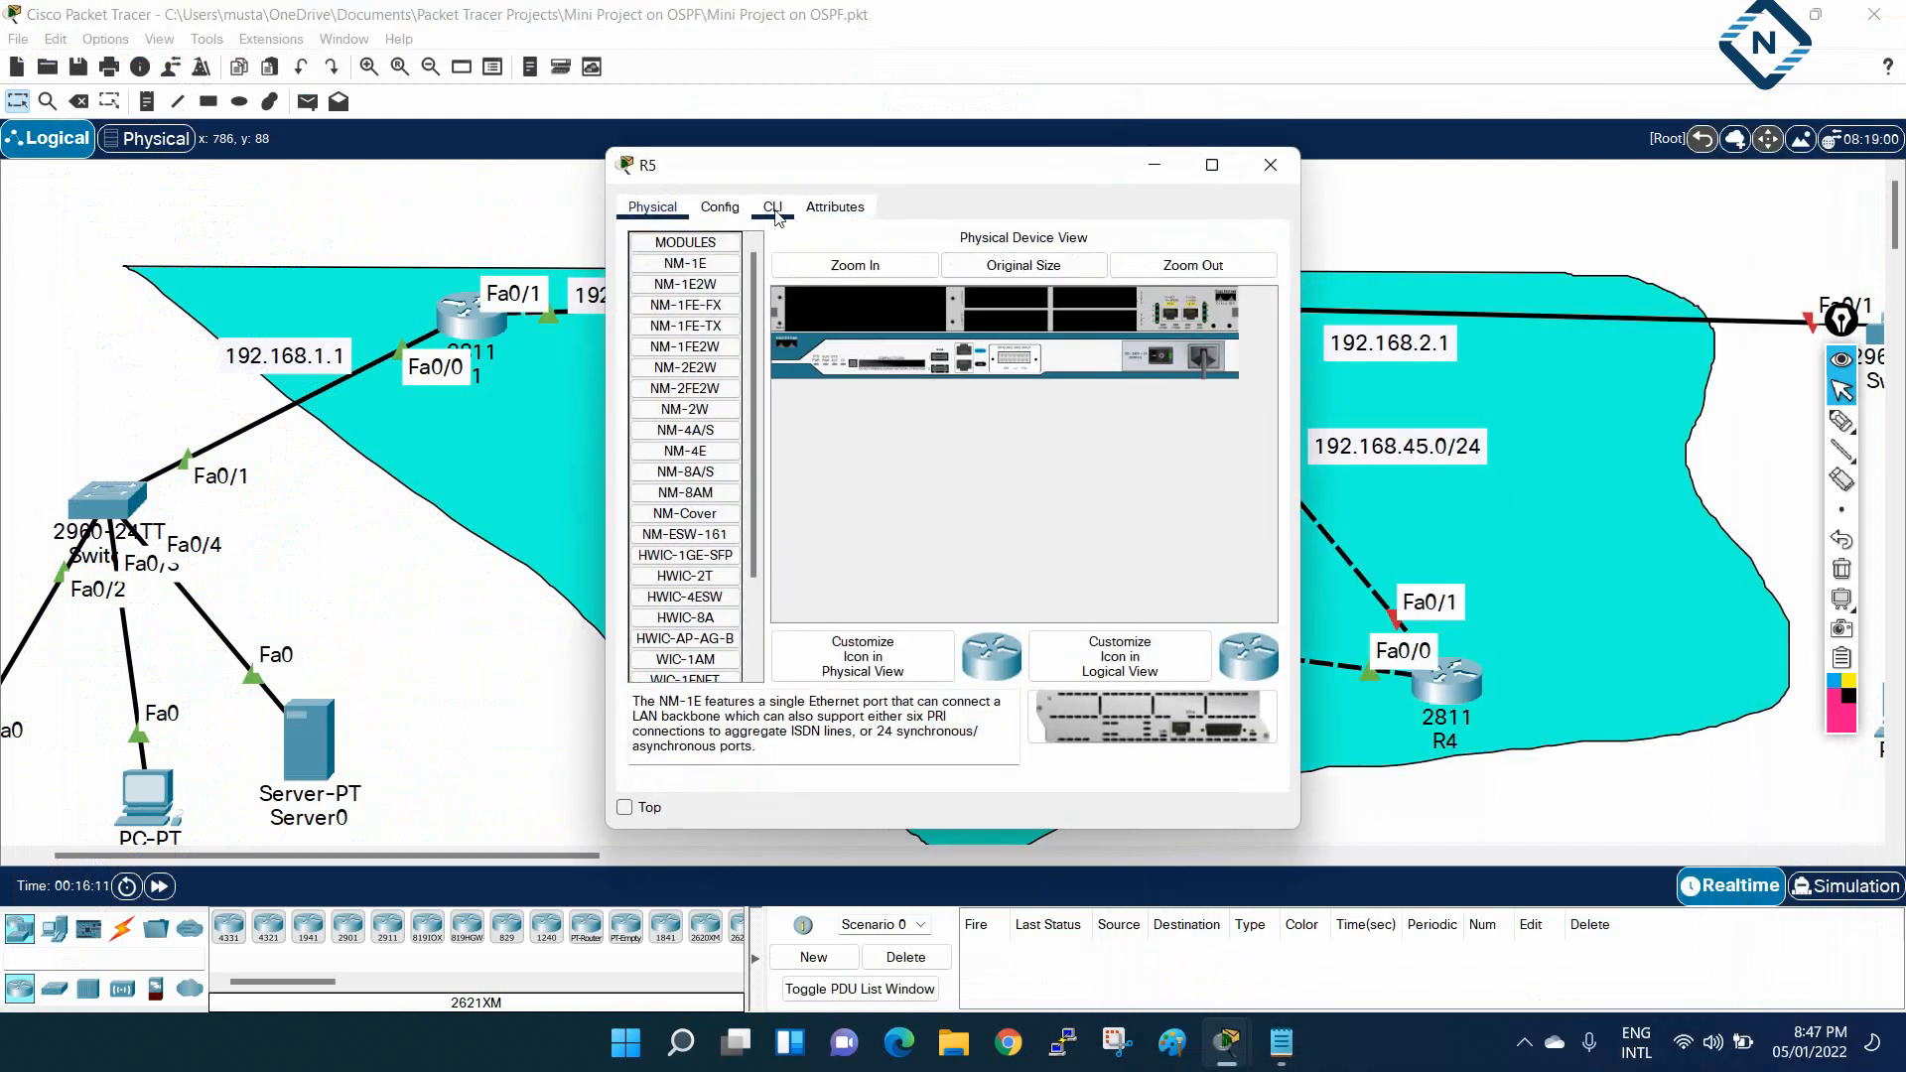
left_click(1212, 165)
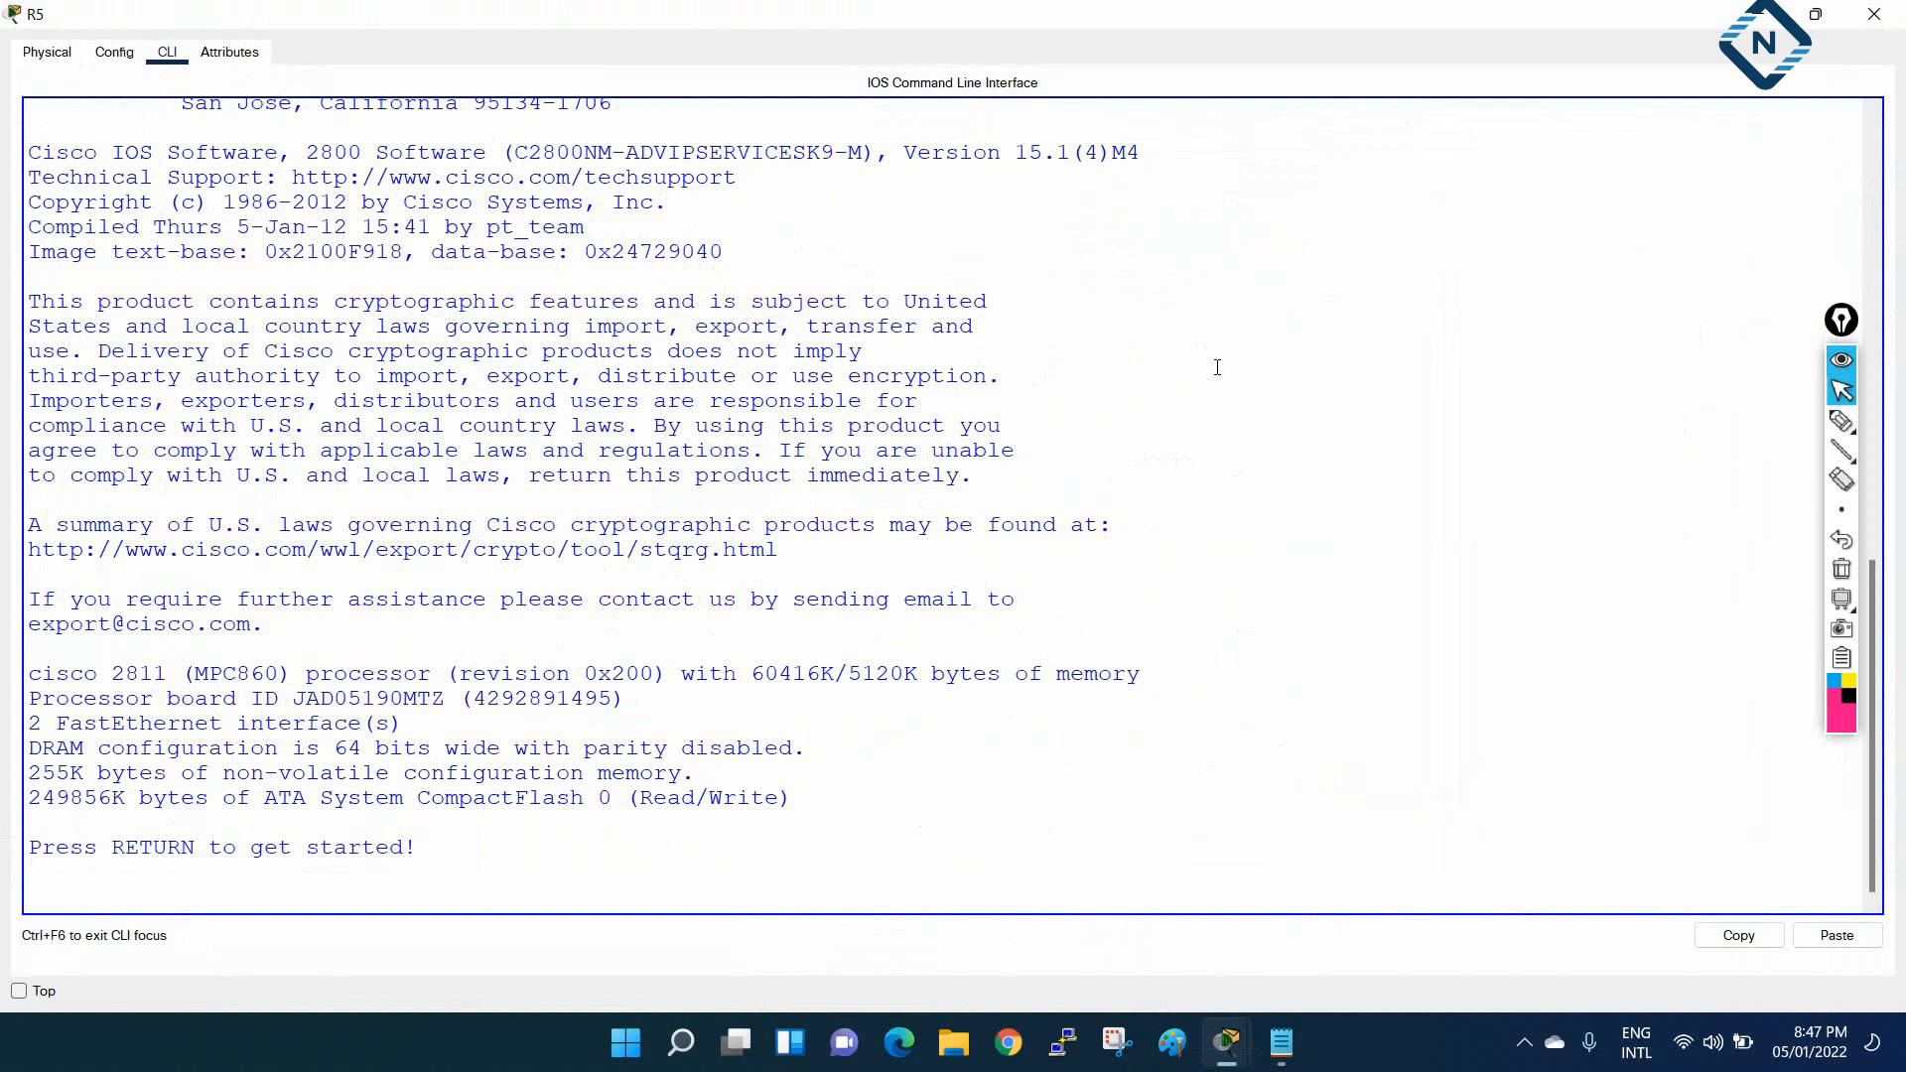
key("Return")
key("Return")
key("Return")
key("Return")
key("Return")
key("Return")
key("Return")
key("Return")
key("Return")
key("Return")
key("Return")
key("Return")
key("Return")
key("Return")
key("Return")
key("Return")
key("Return")
Paste the copied R5 configuration into R5's console, execute it, and check the applied commands
right_click(1217, 370)
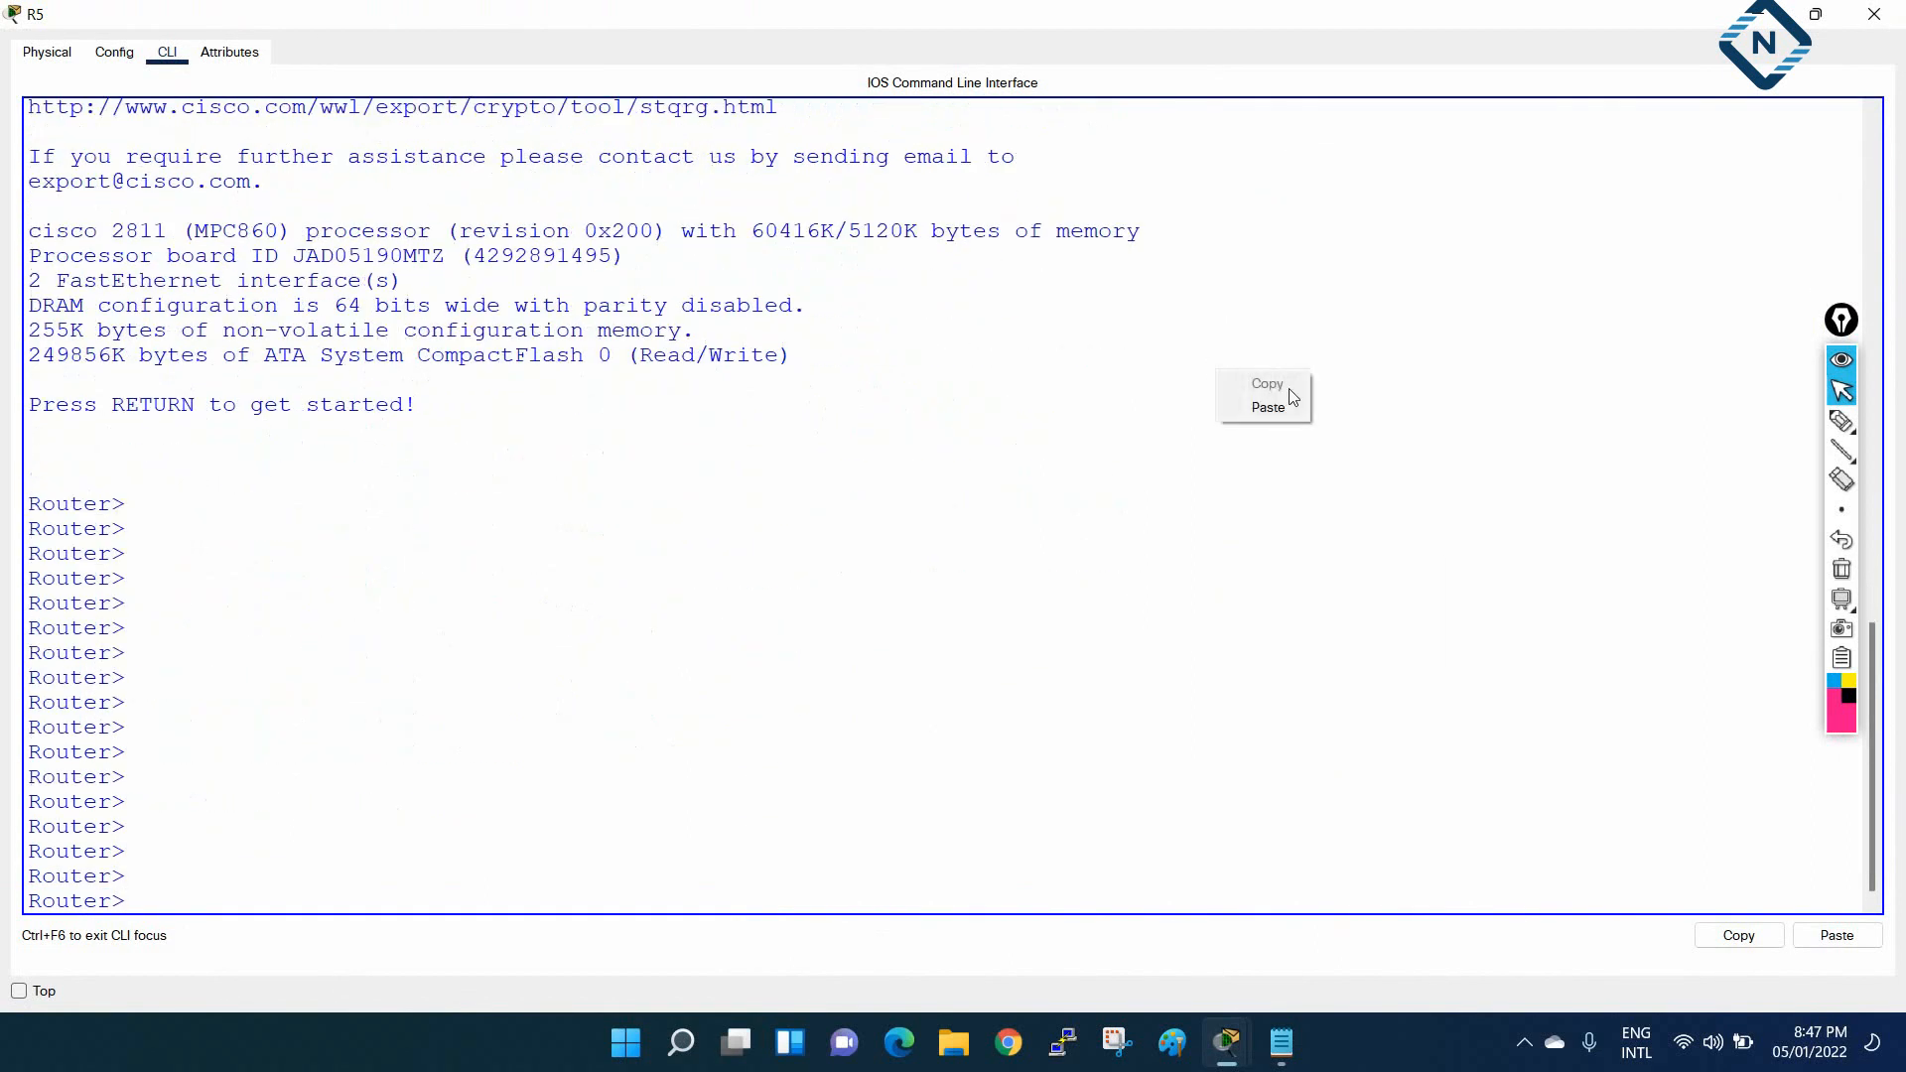
left_click(1294, 405)
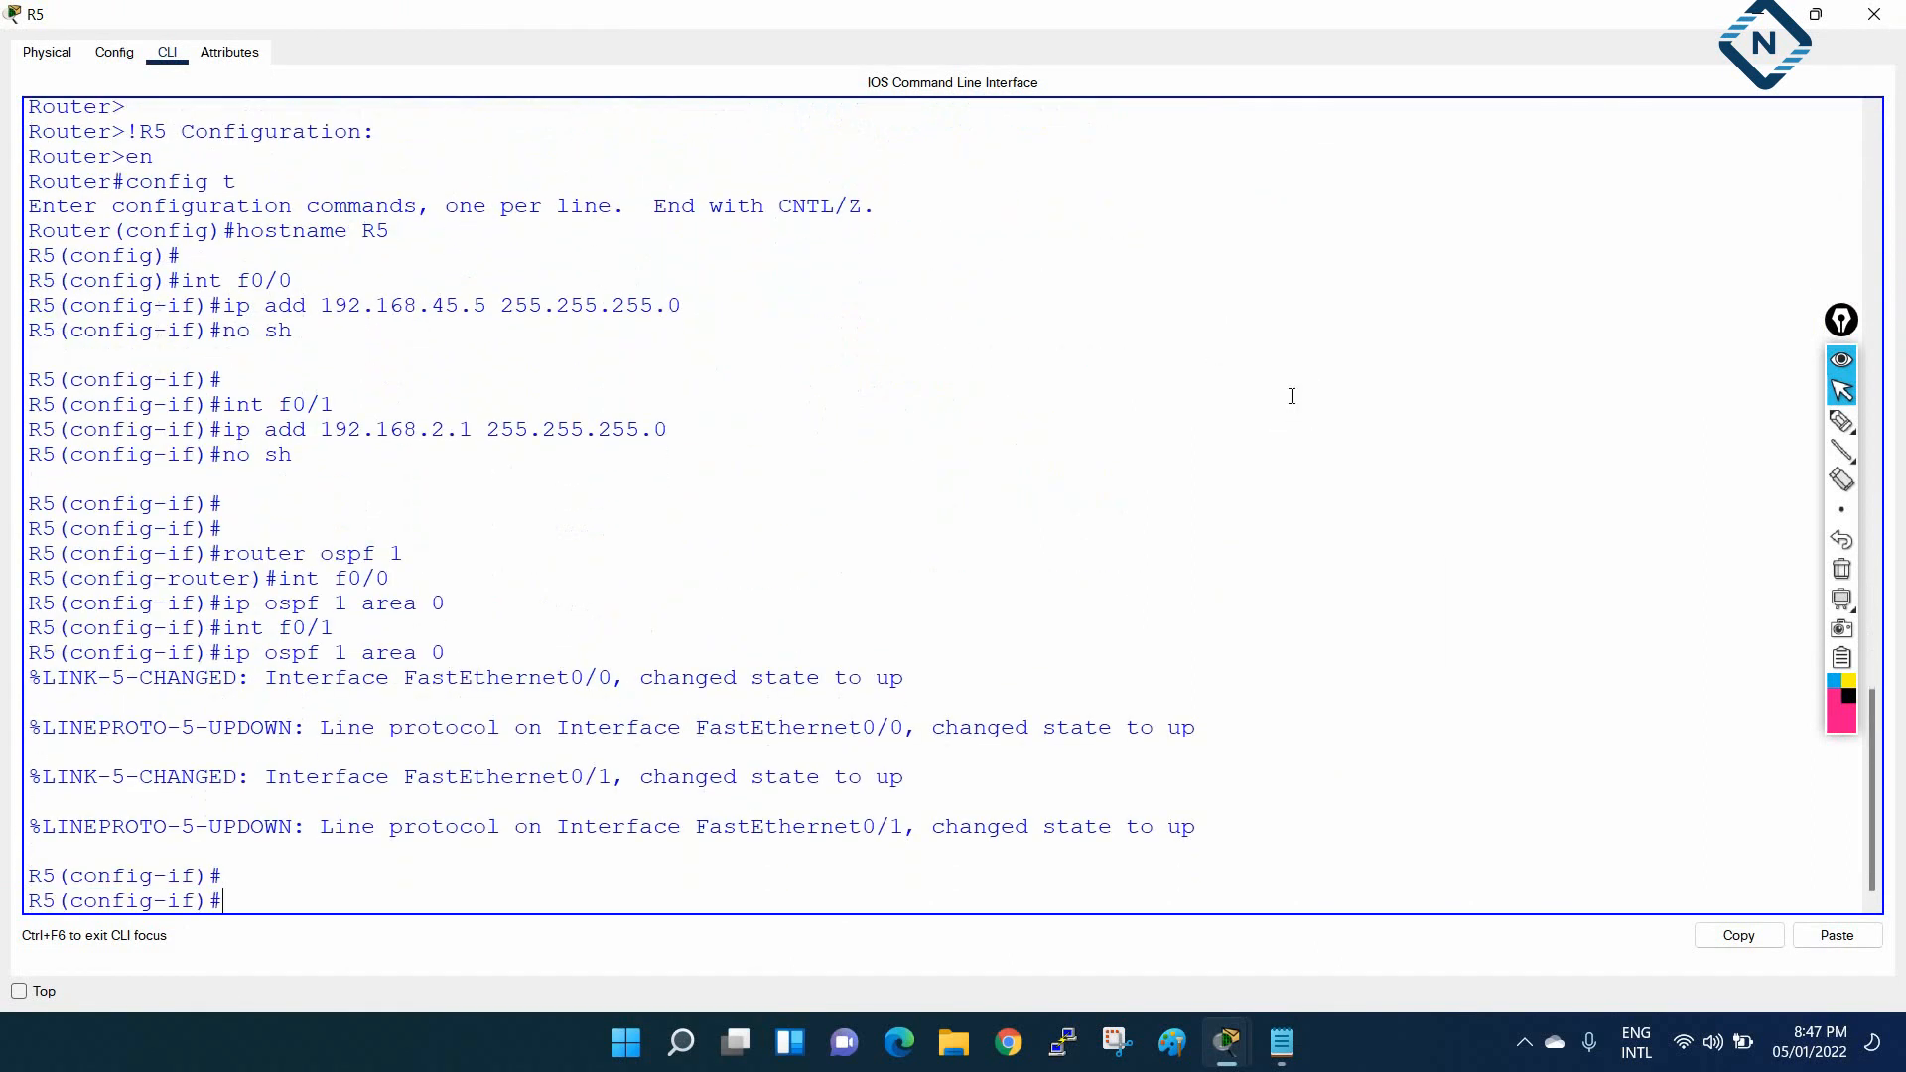
scroll(447, 476, "up", 2)
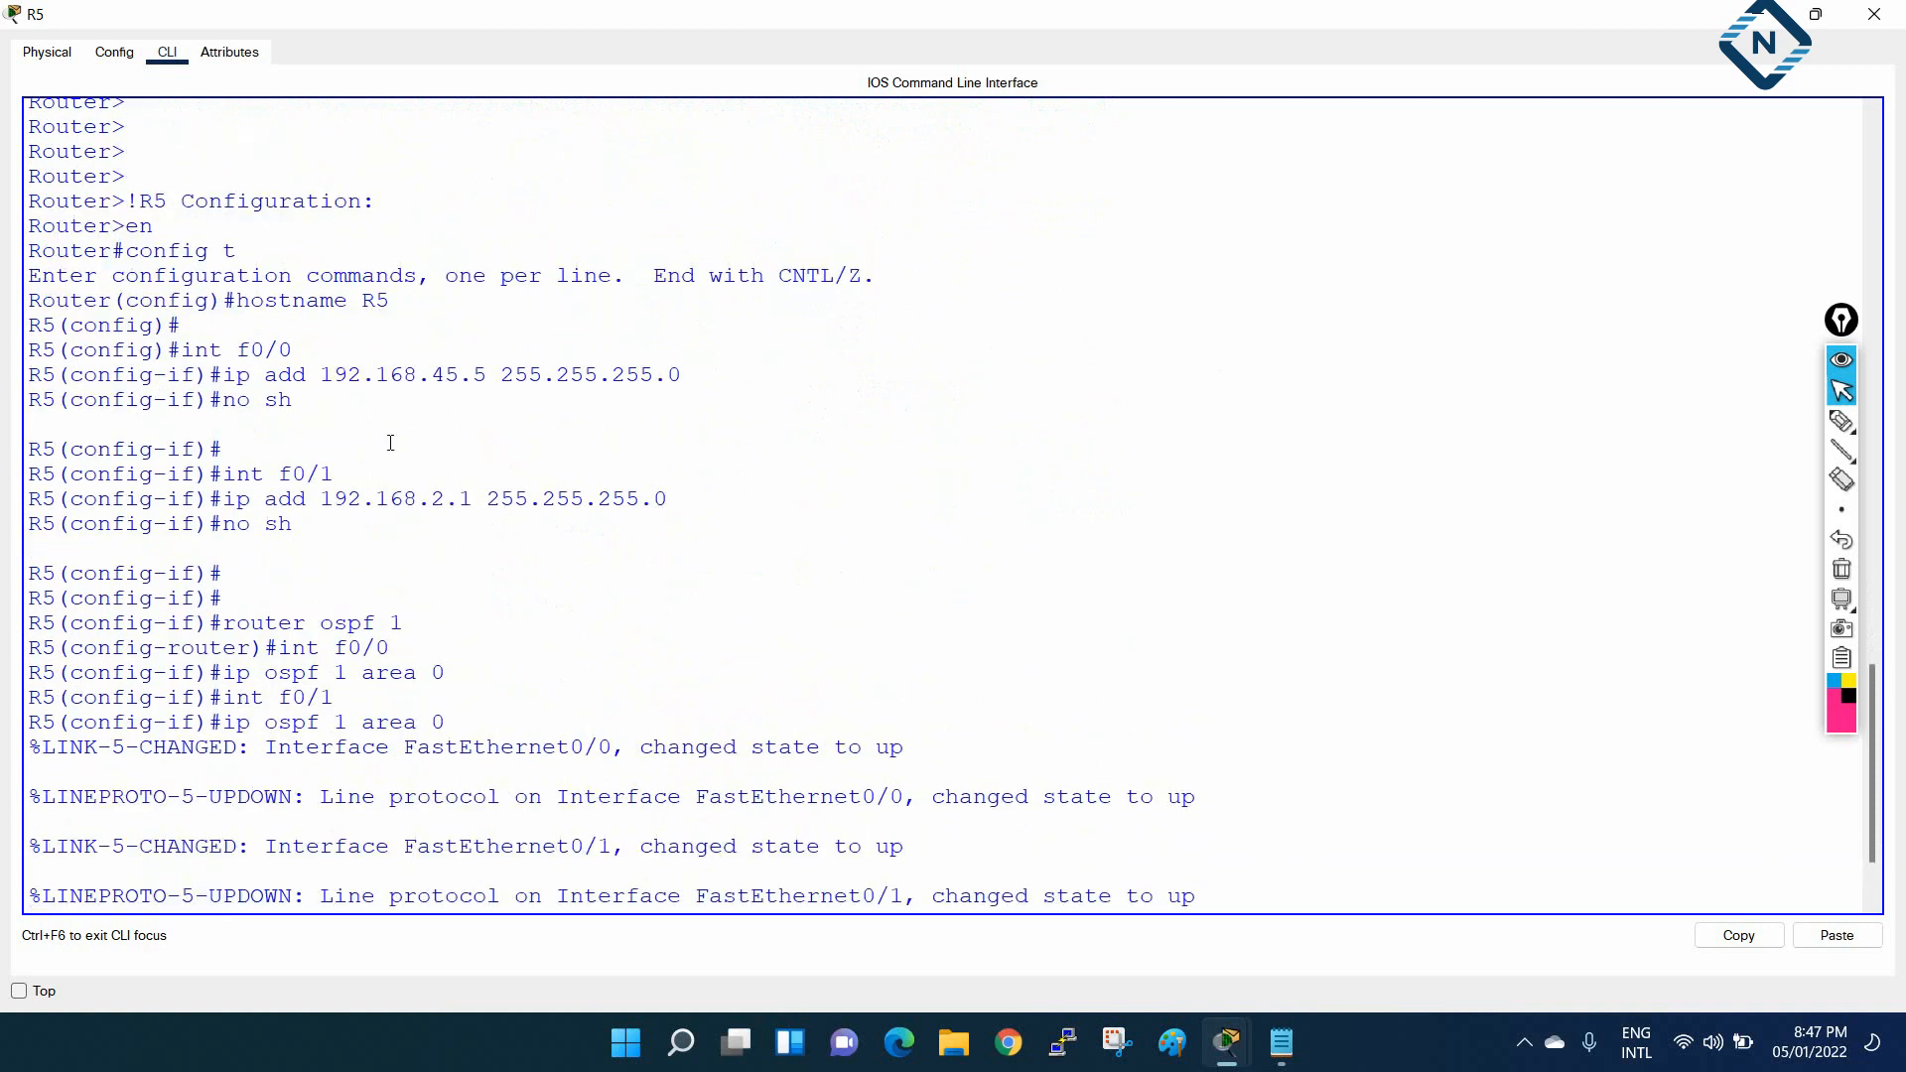
scroll(541, 480, "down", 2)
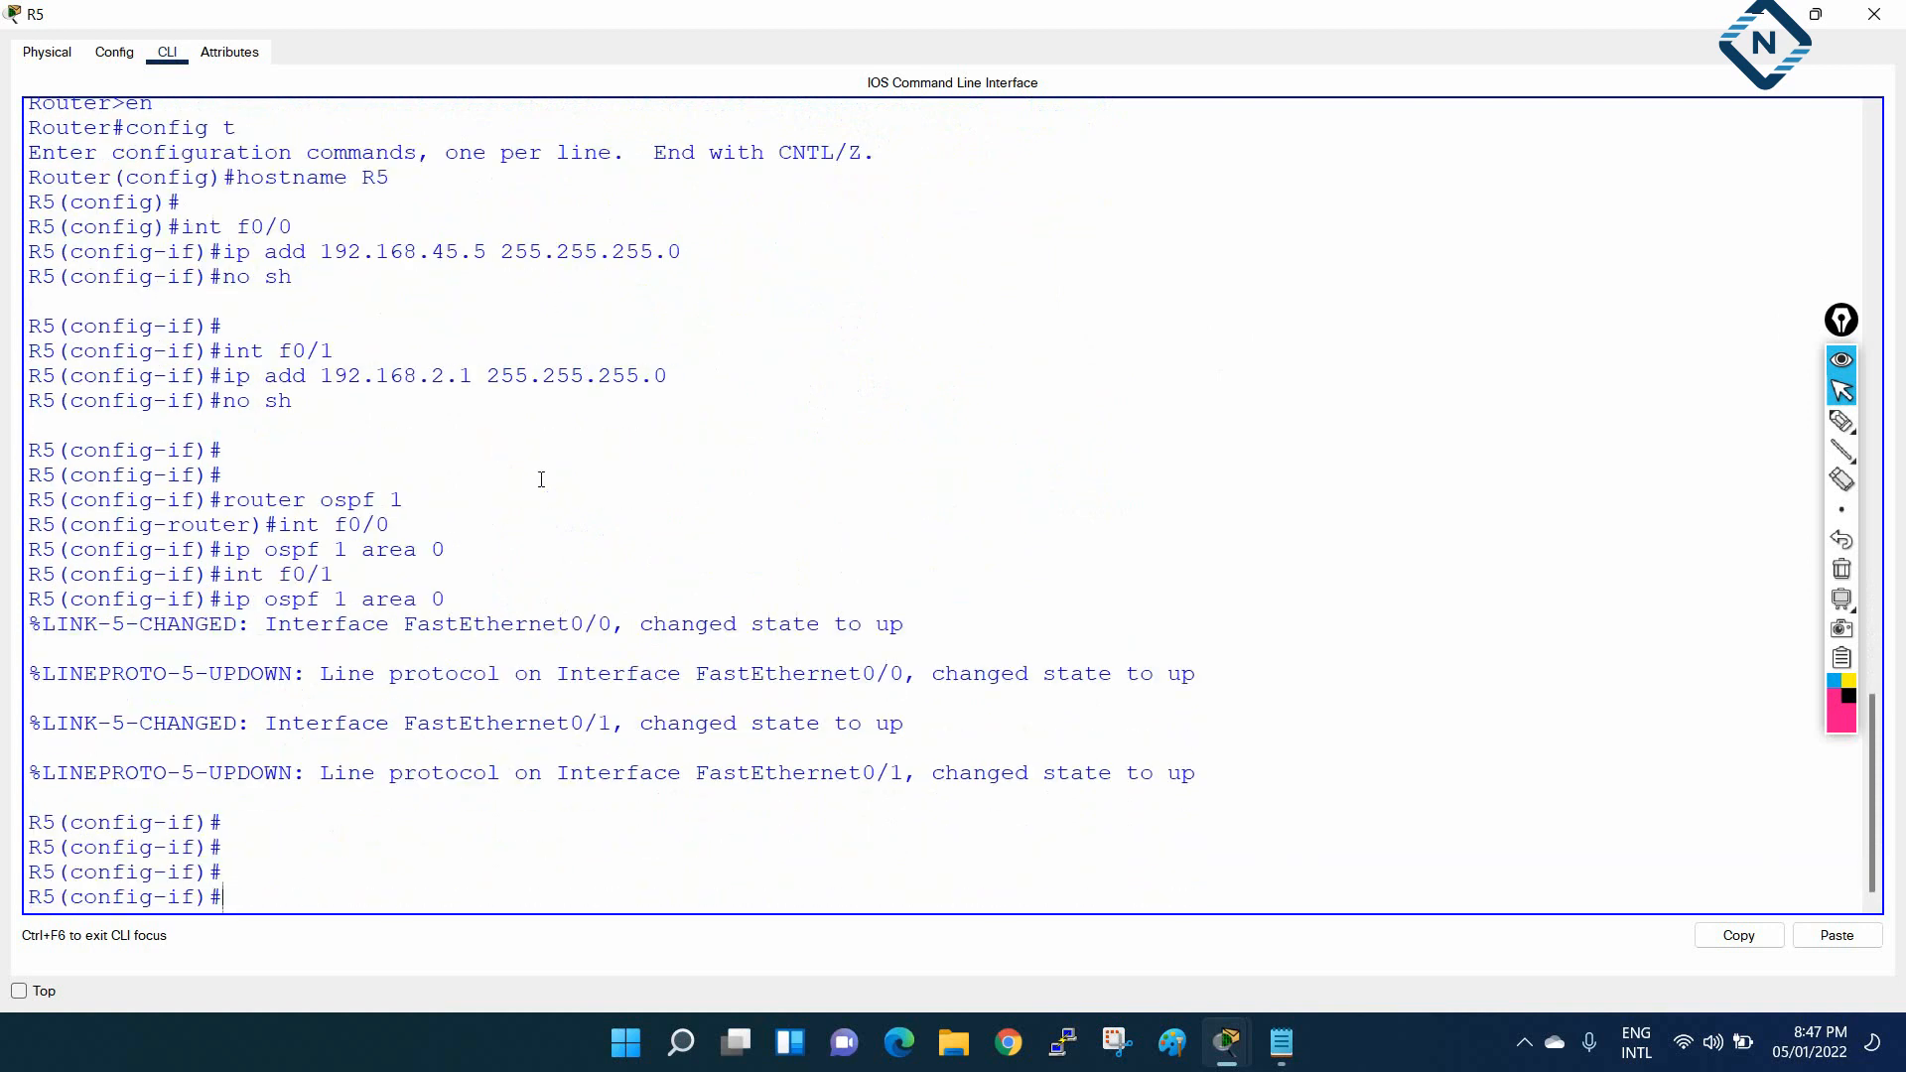
Exit R5's configuration mode, save the configuration with wr, and close the router window
key("ctrl+z")
key("Return")
type("w")
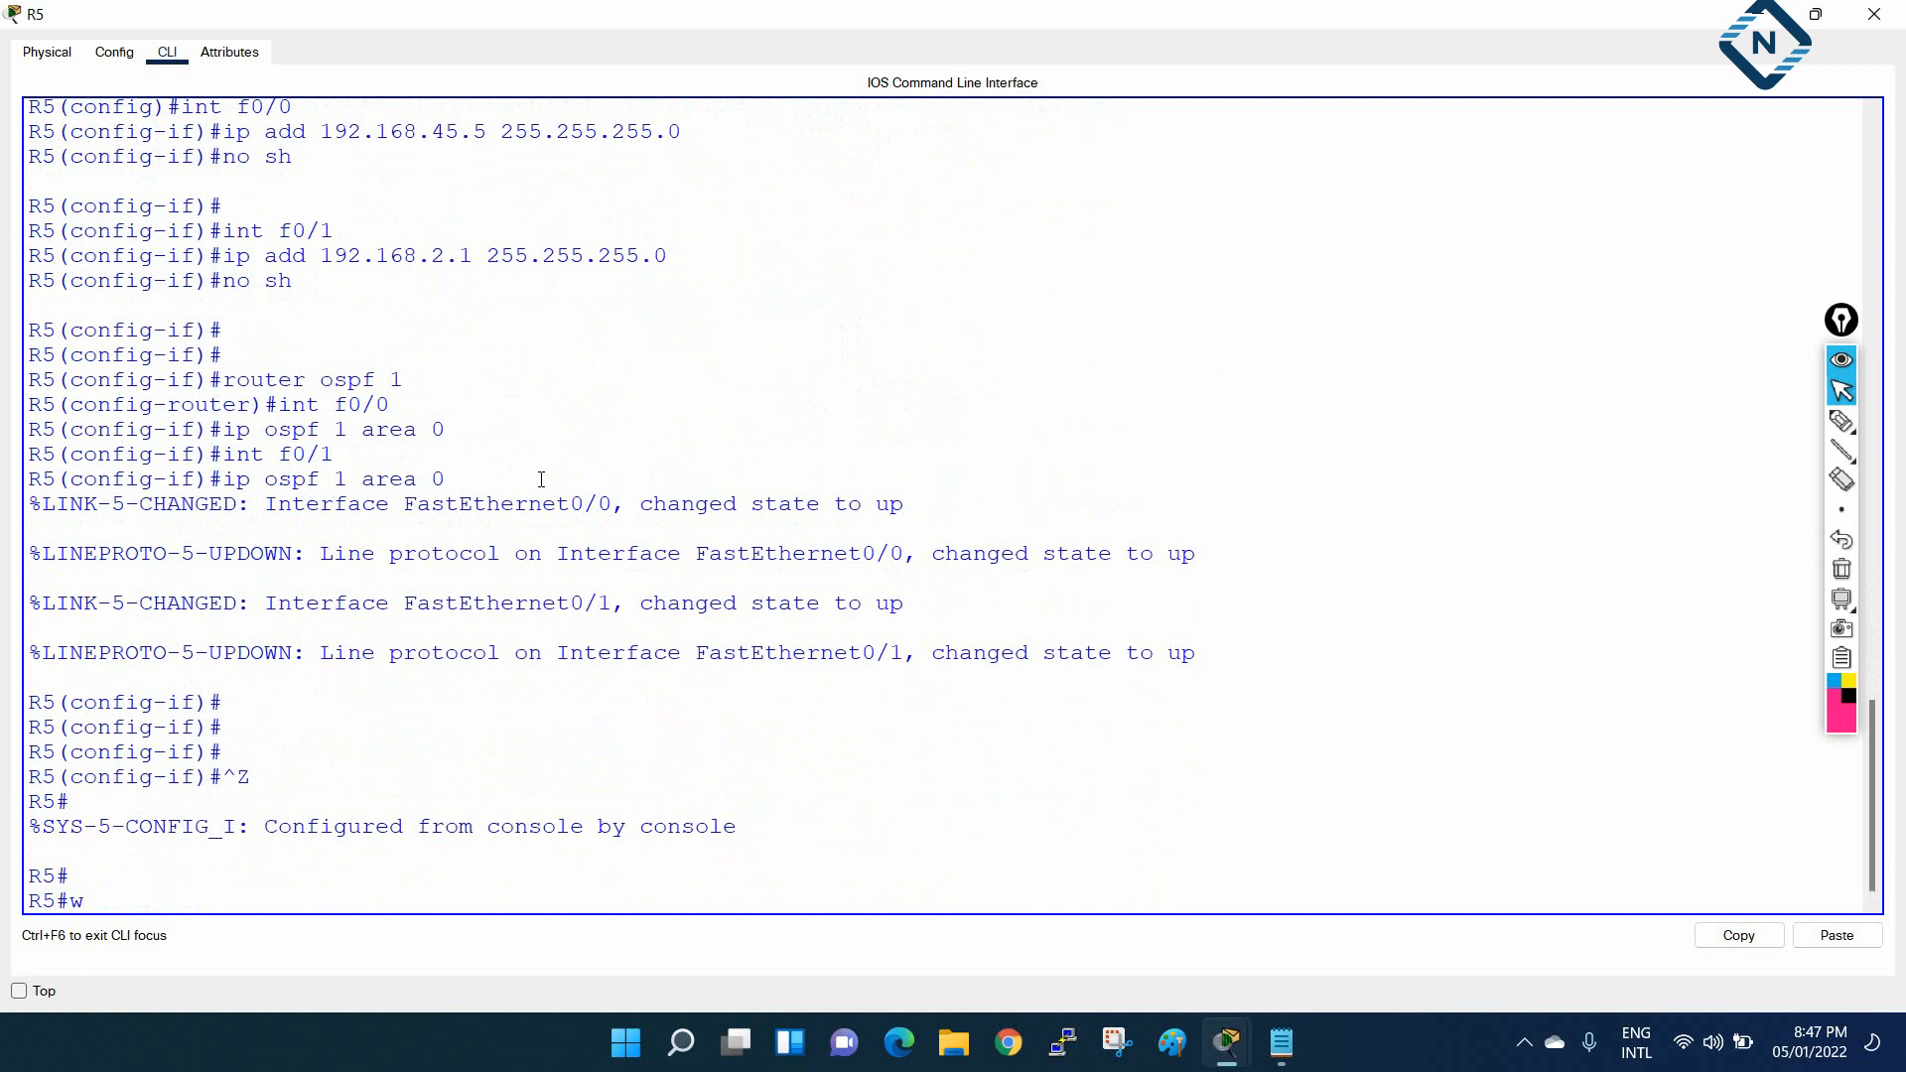
type("r")
key("Return")
key("Return")
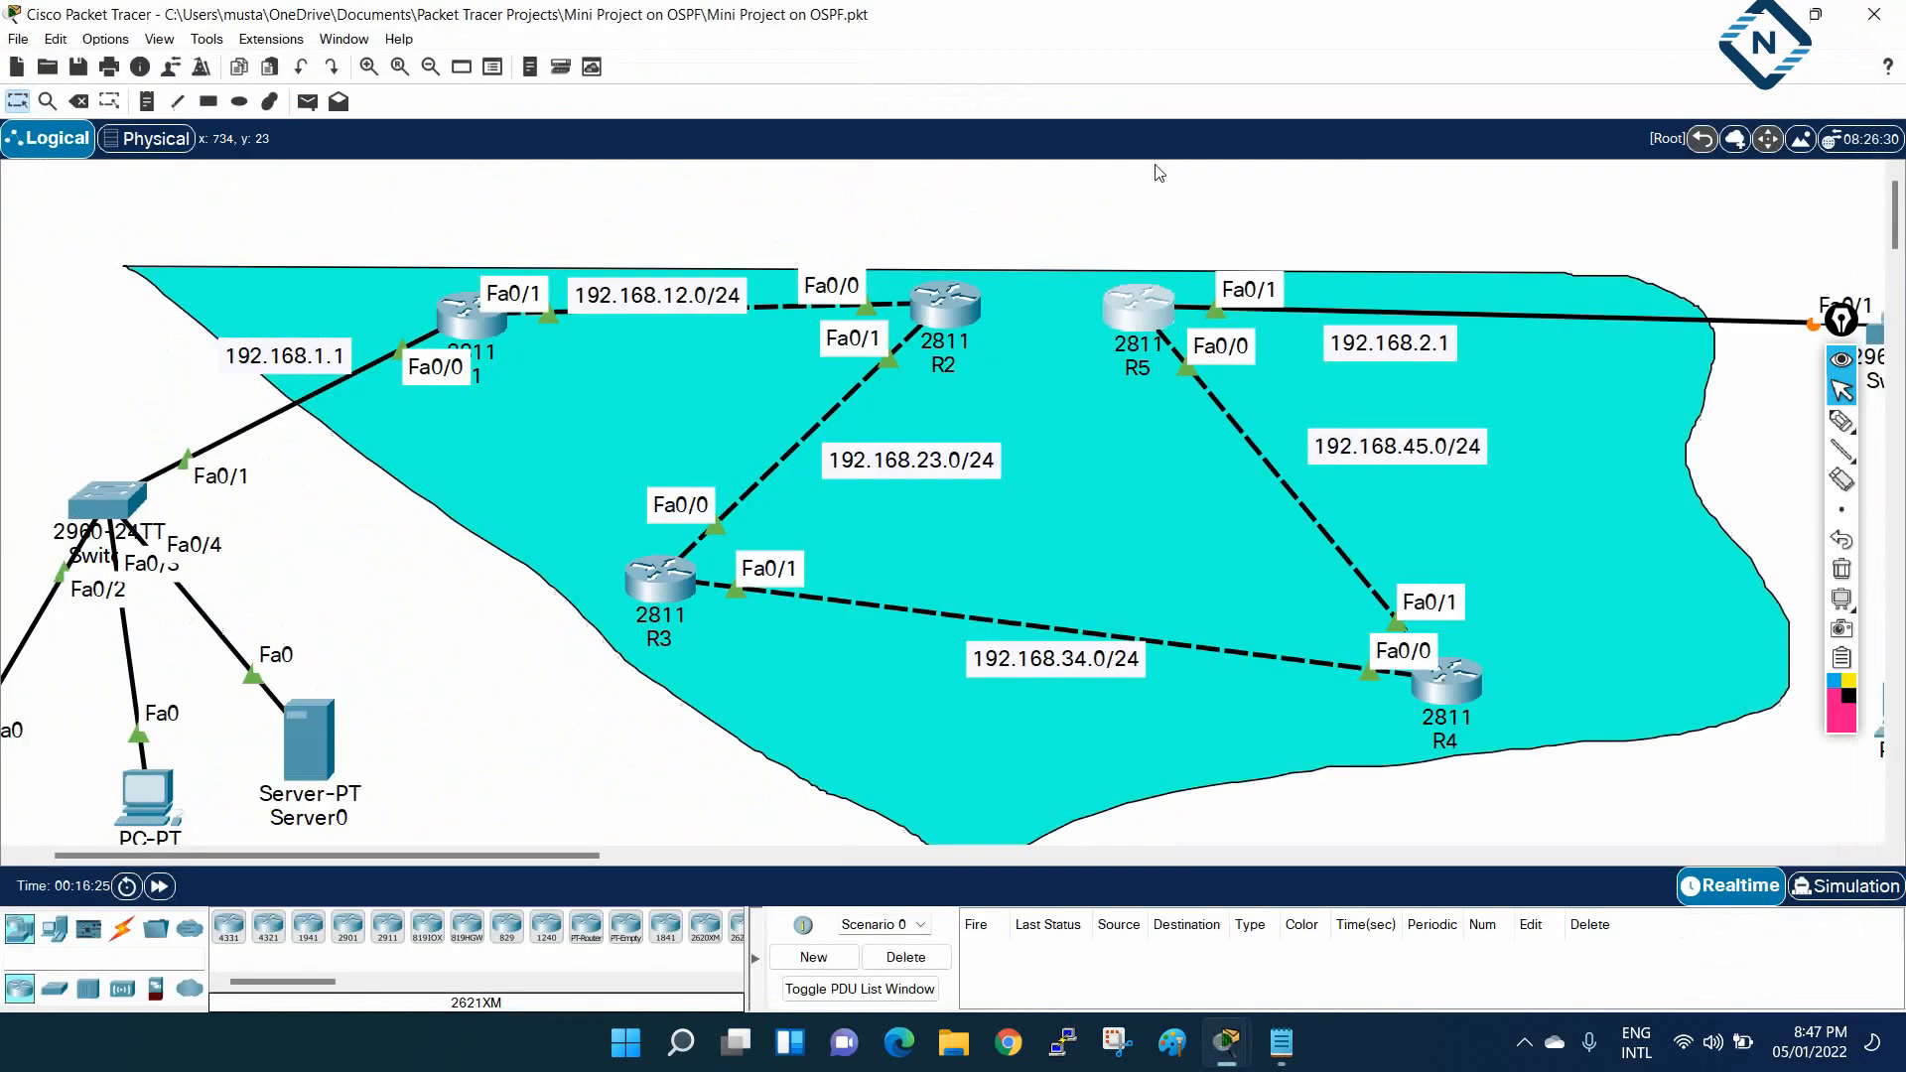
left_click(1873, 14)
Review the mini project tasks, open PC0's IP configuration, and assign the static IPv4 address 192.168.1.2
left_click_drag(481, 852, 447, 852)
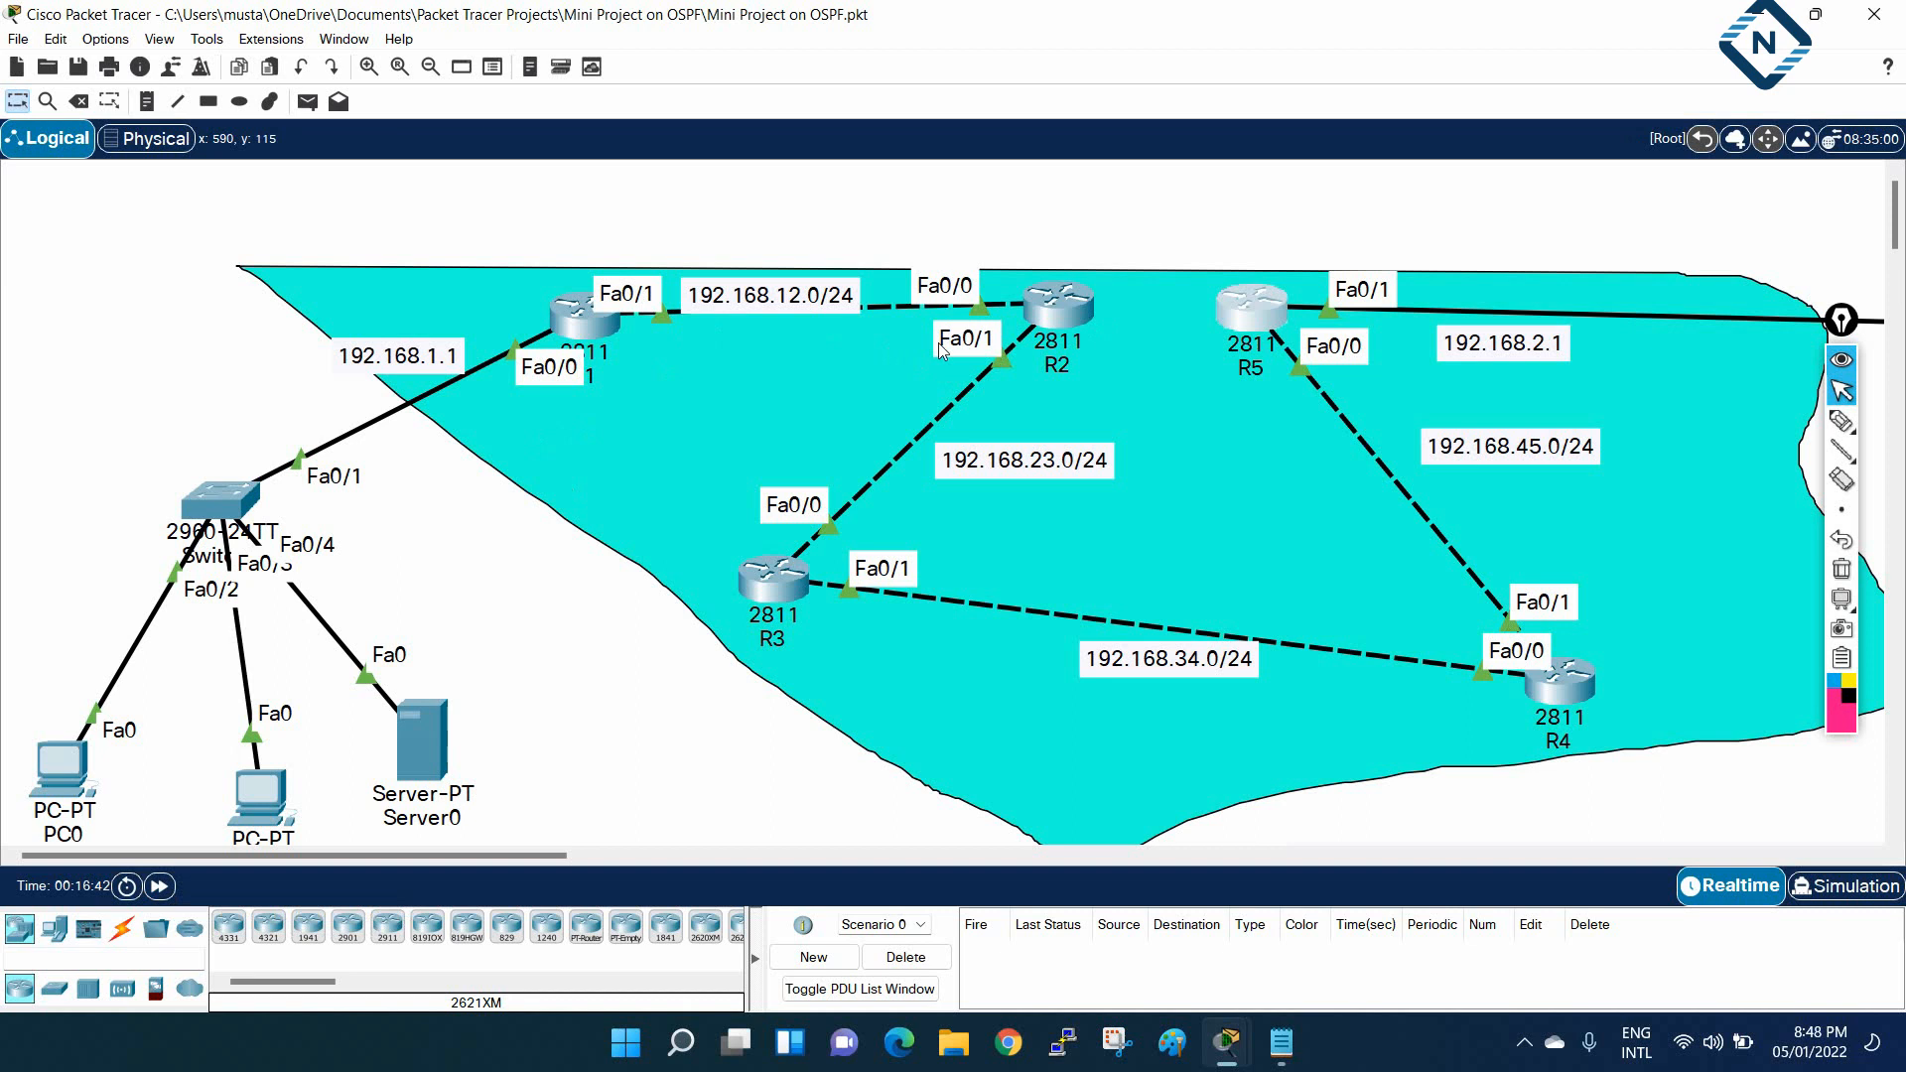
scroll(666, 398, "down", 1)
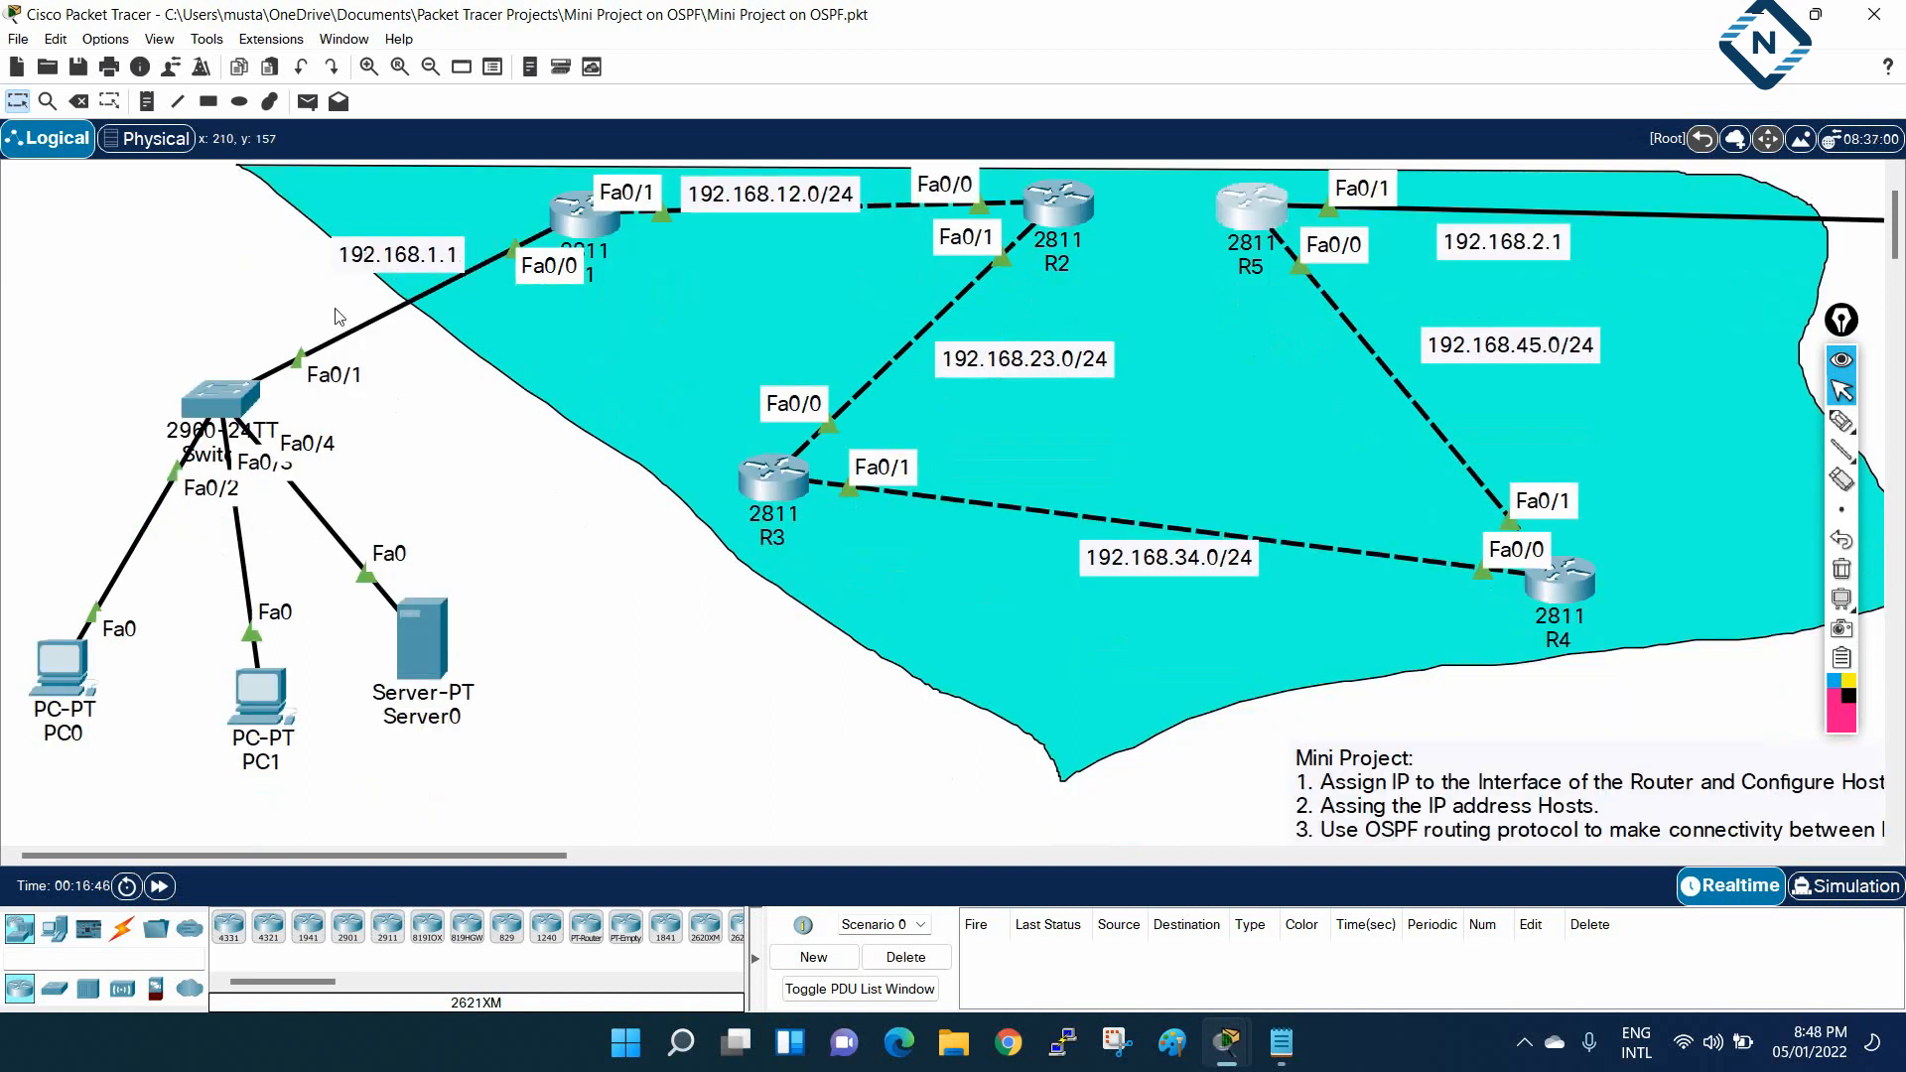
scroll(1390, 719, "down", 1)
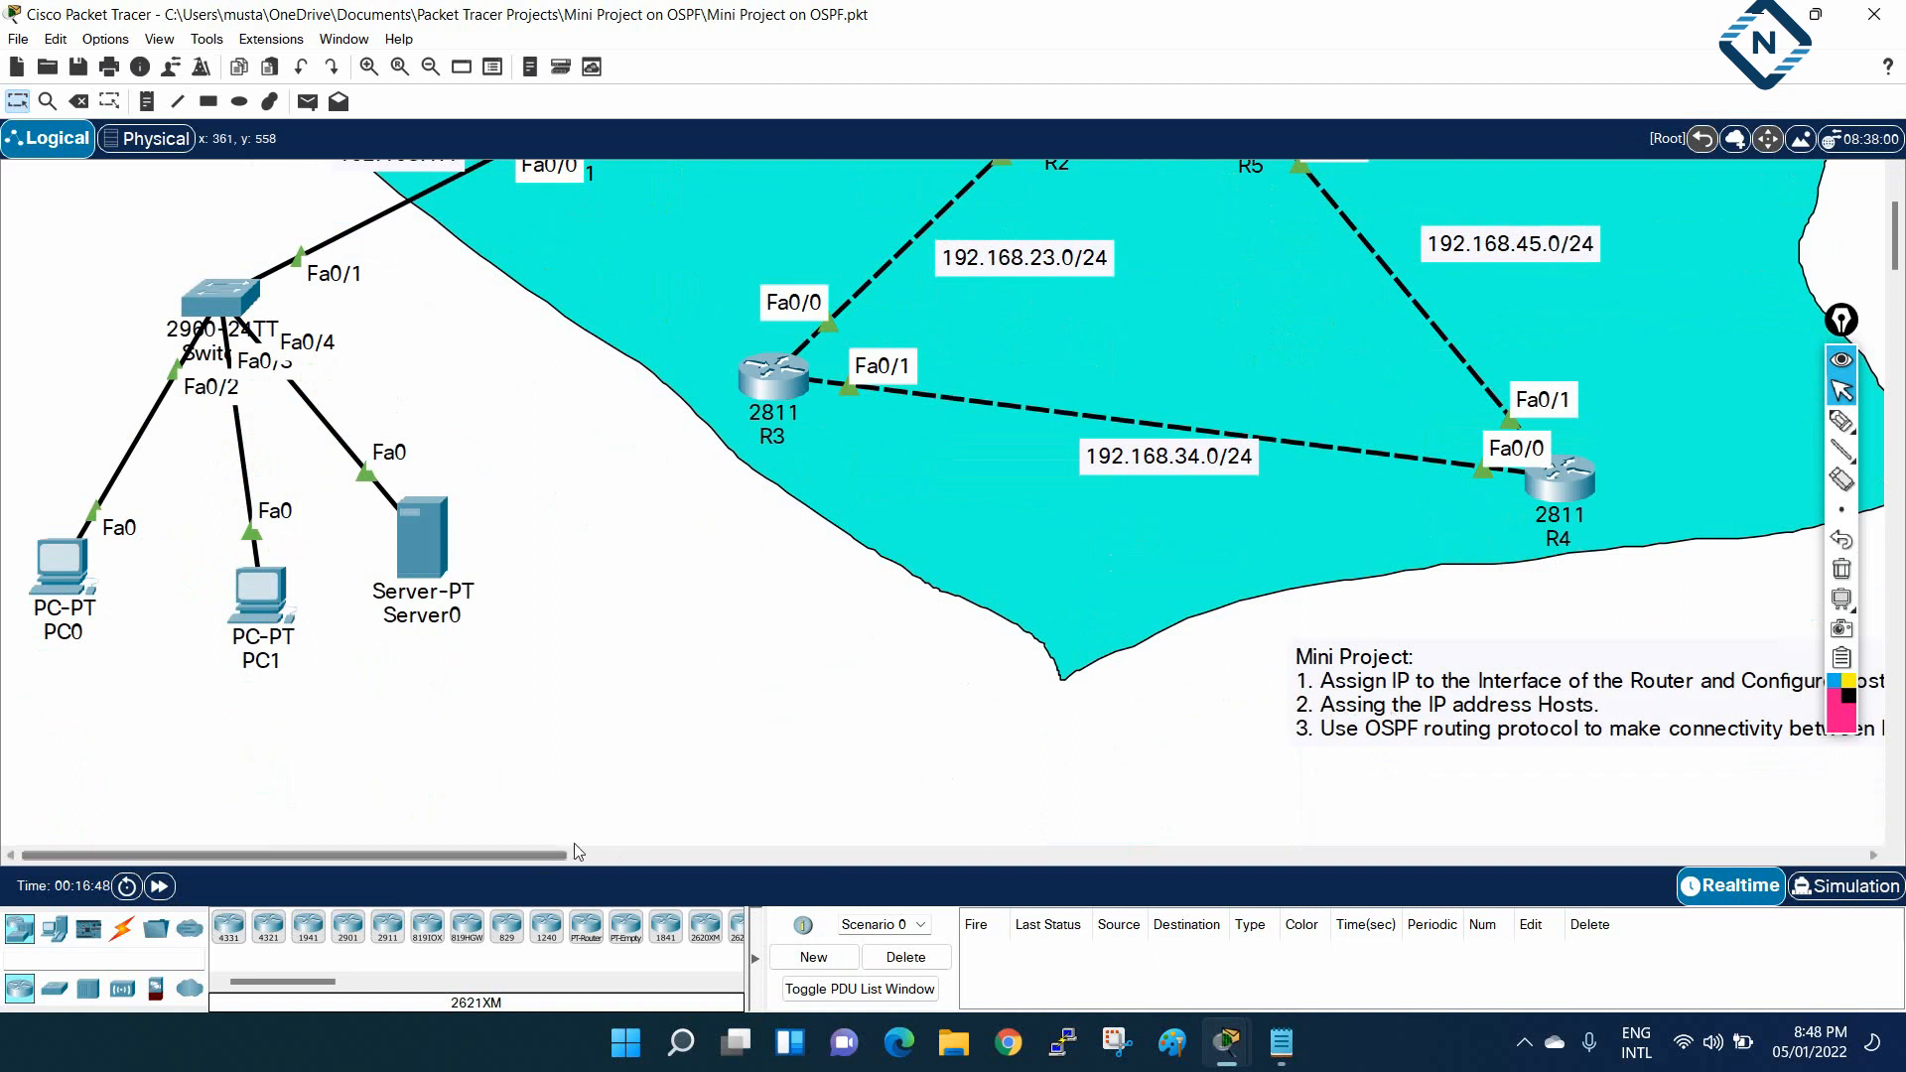
left_click_drag(558, 854, 664, 858)
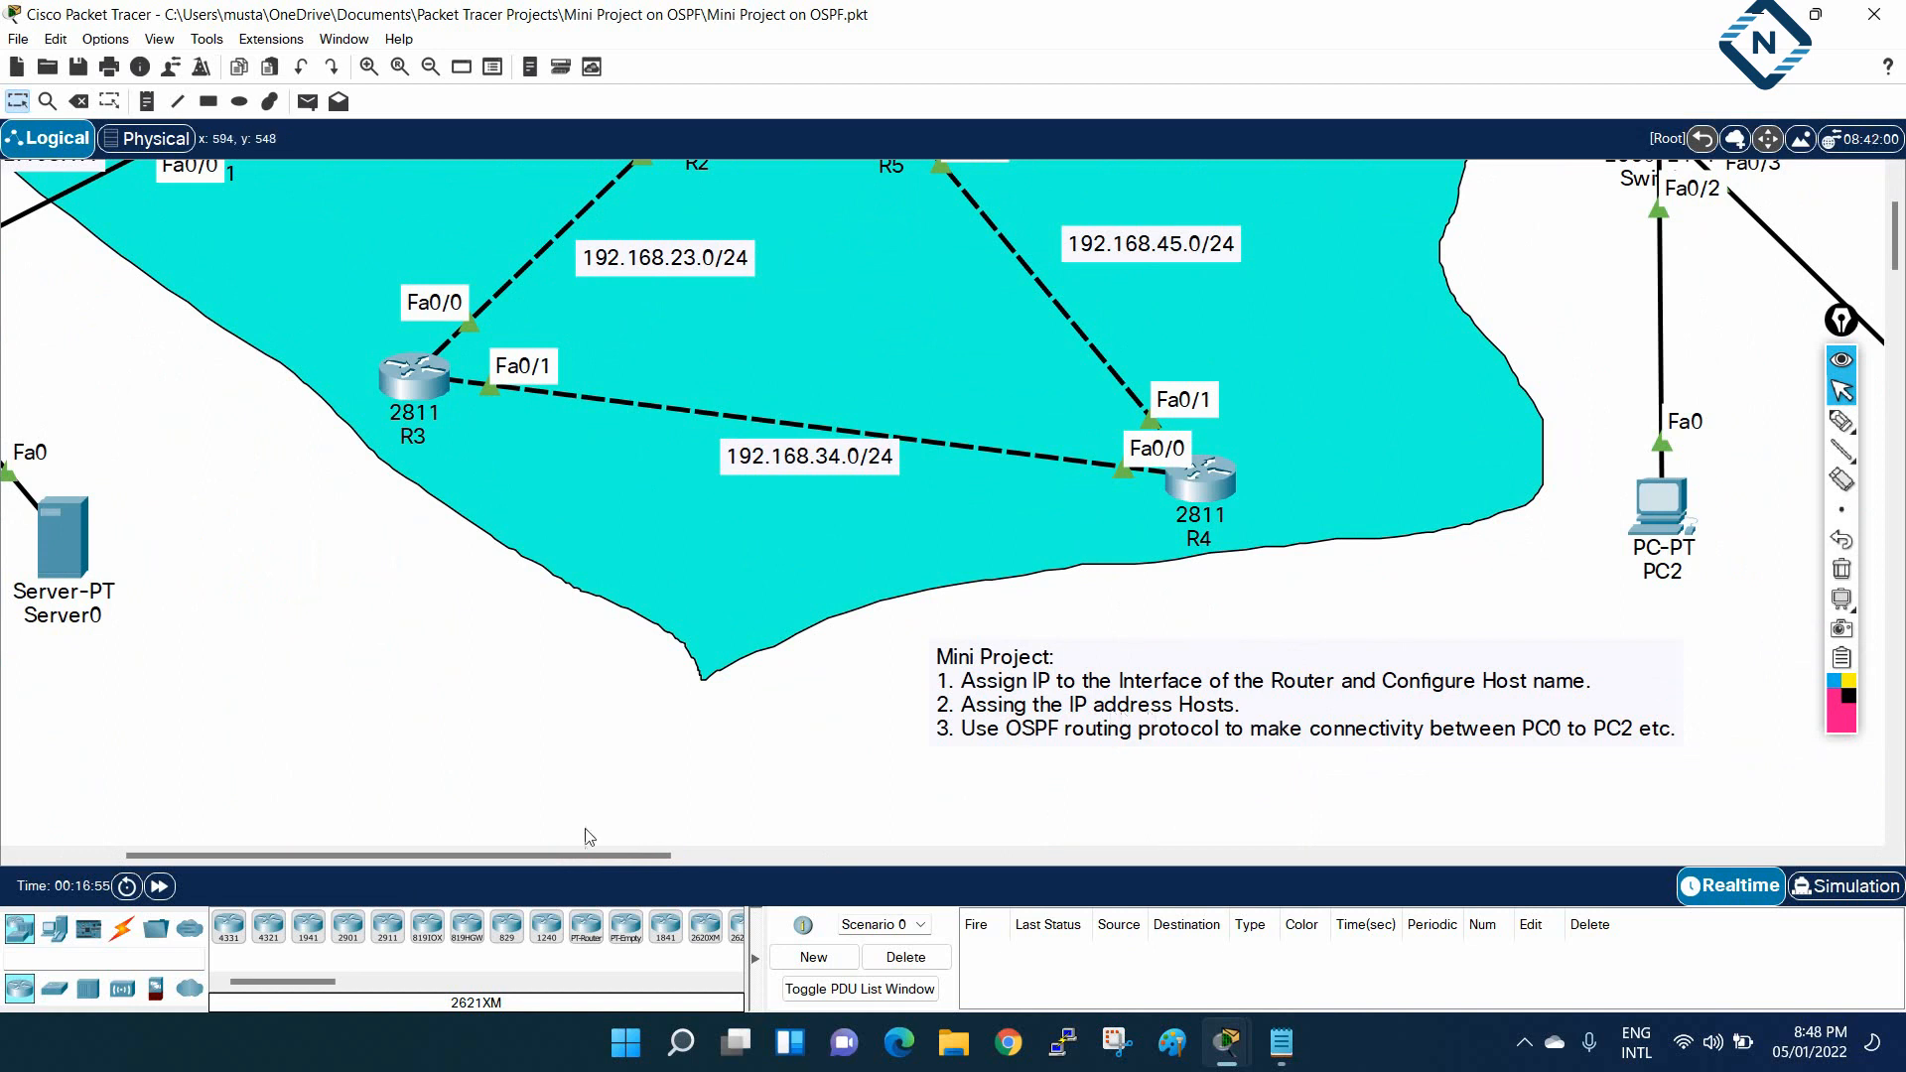
left_click_drag(503, 855, 397, 855)
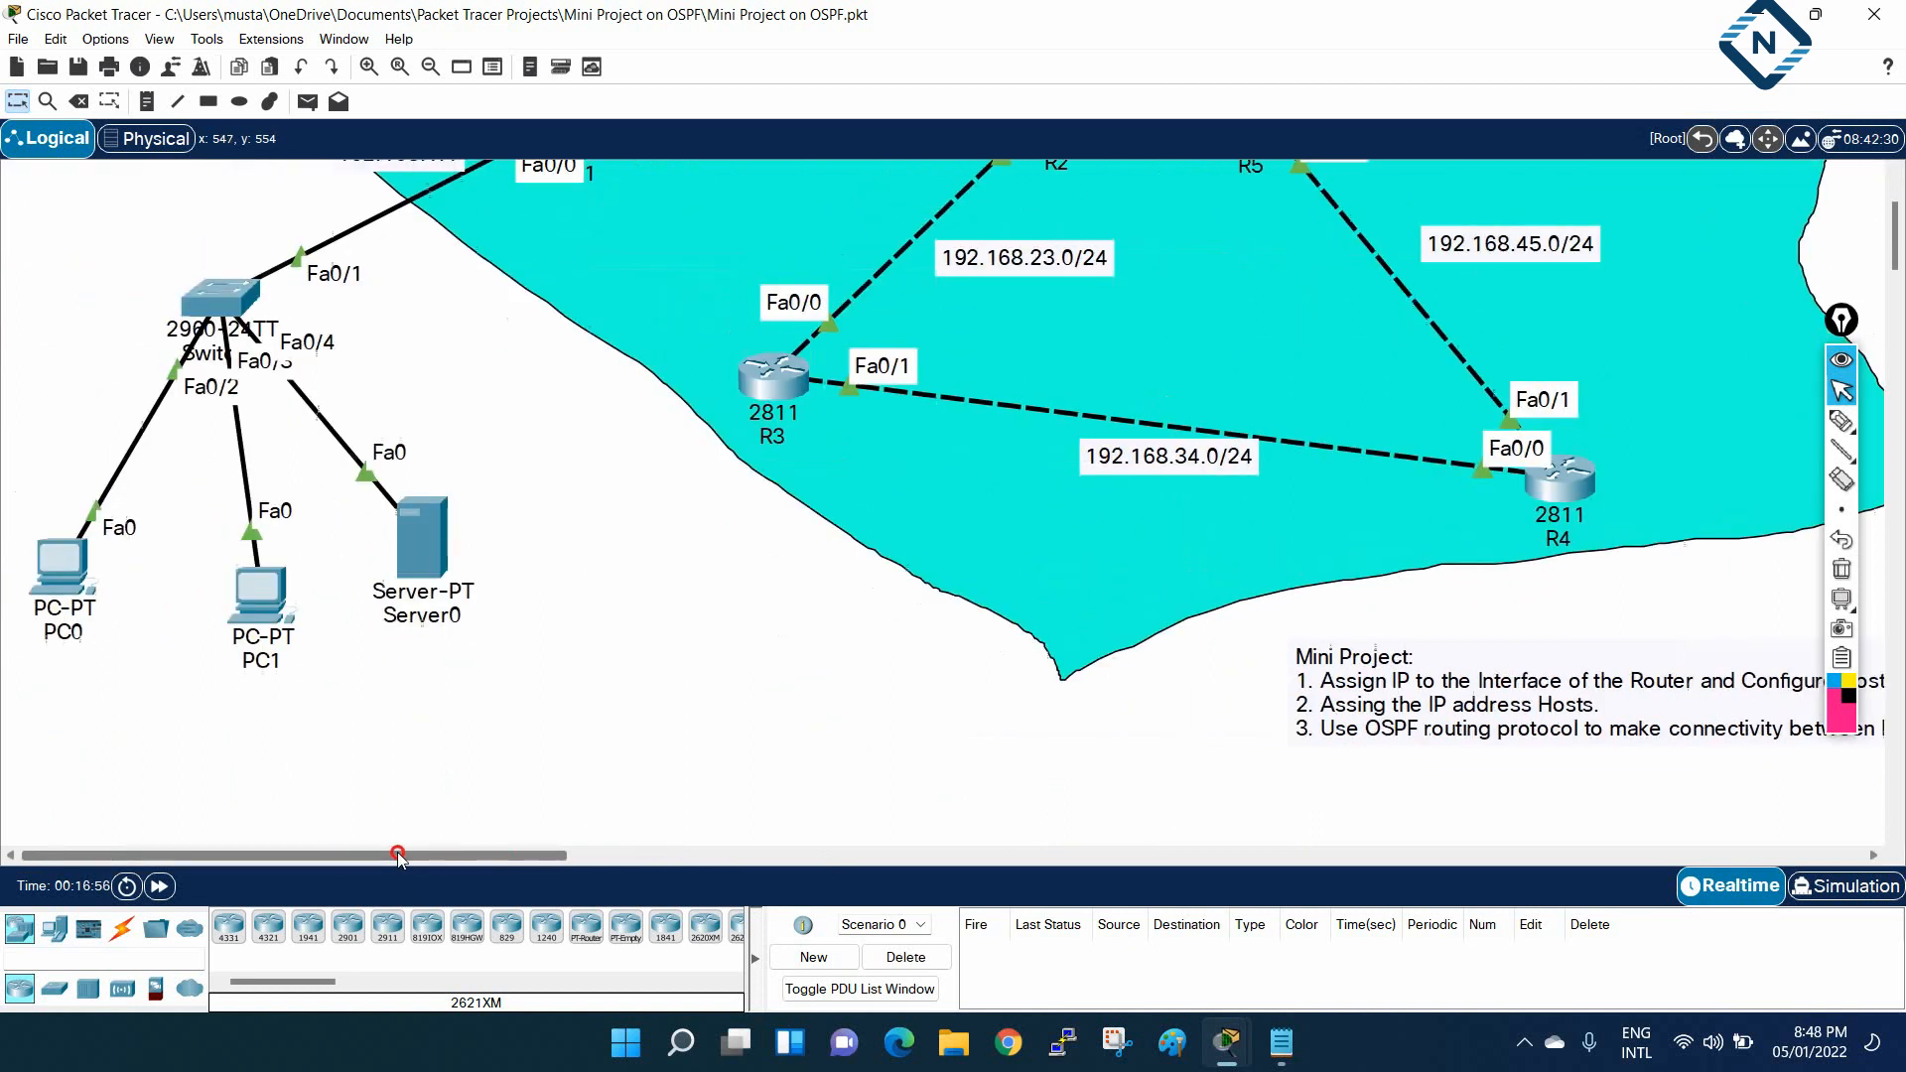
left_click(64, 591)
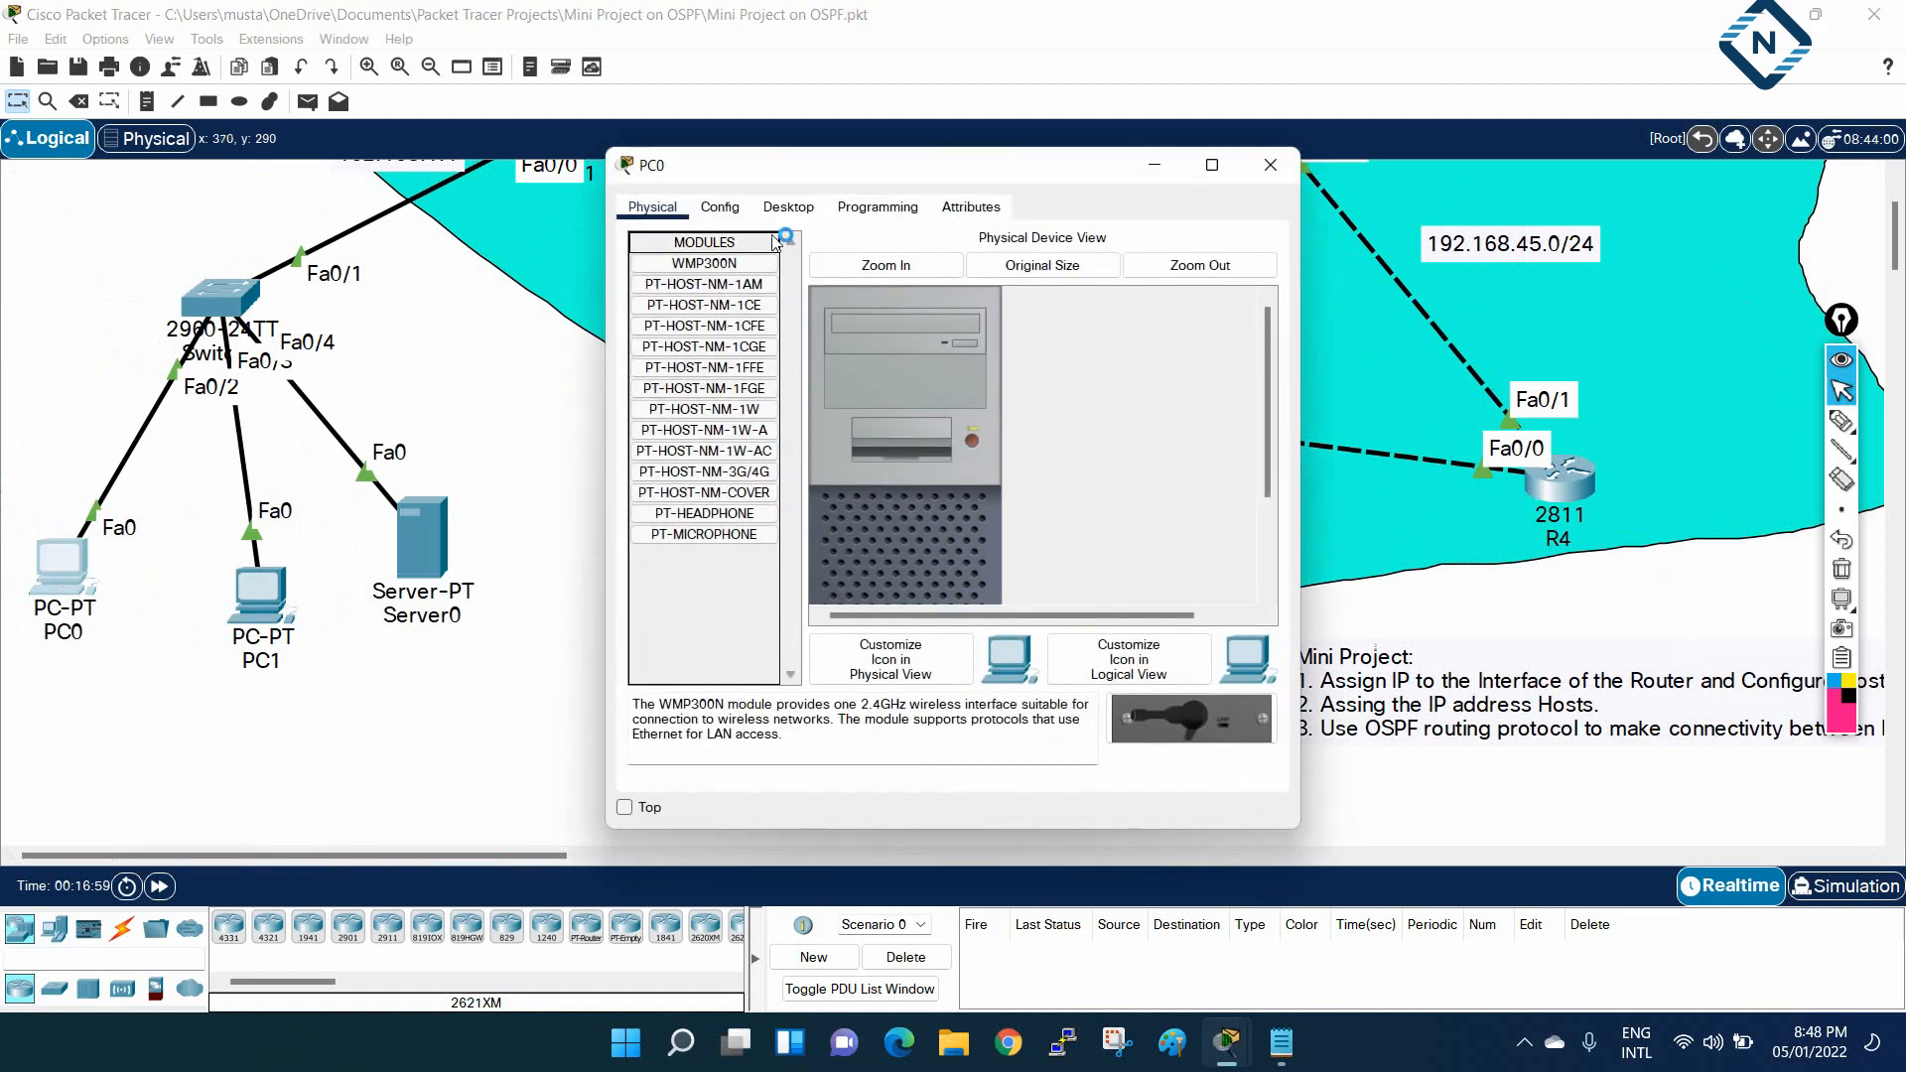
left_click(788, 206)
left_click(789, 298)
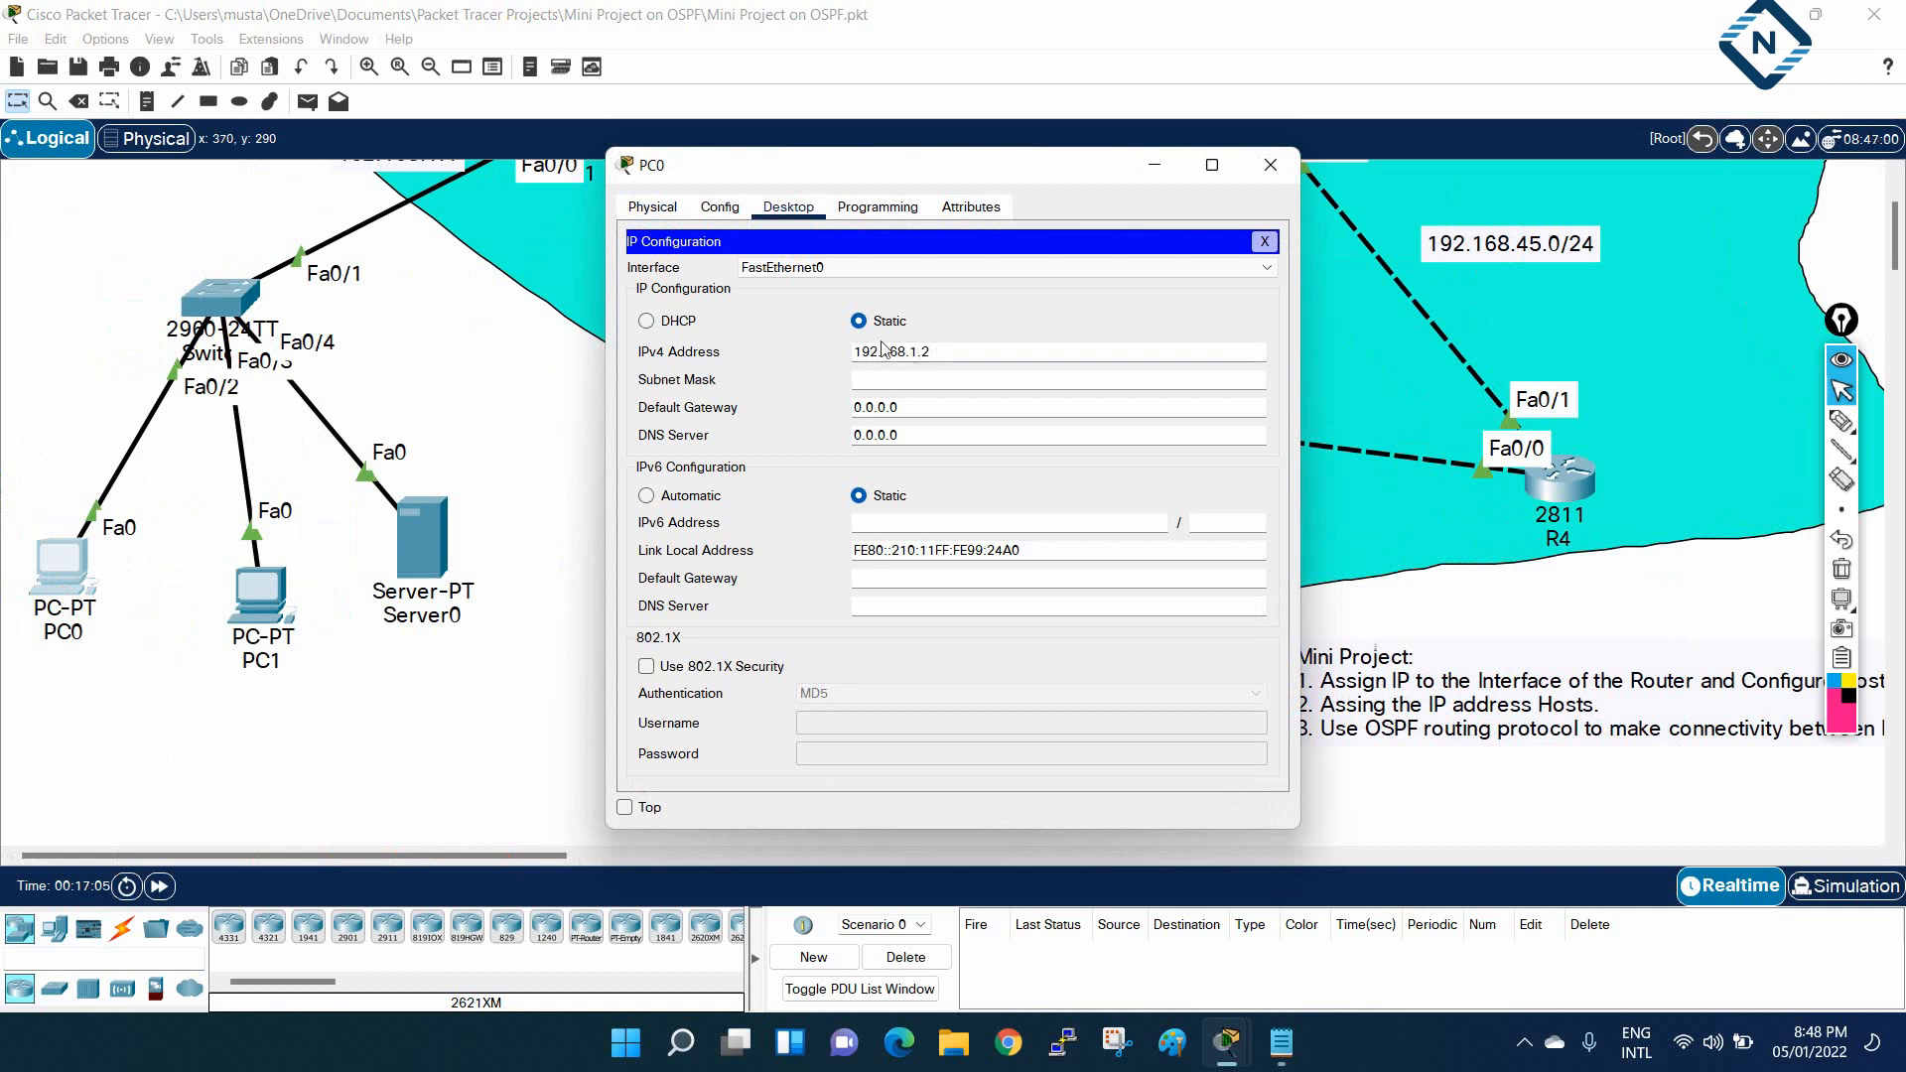
Give PC0 the subnet mask 255.255.255.0 and set its default gateway to 192.168.1.1
left_click_drag(950, 351, 829, 356)
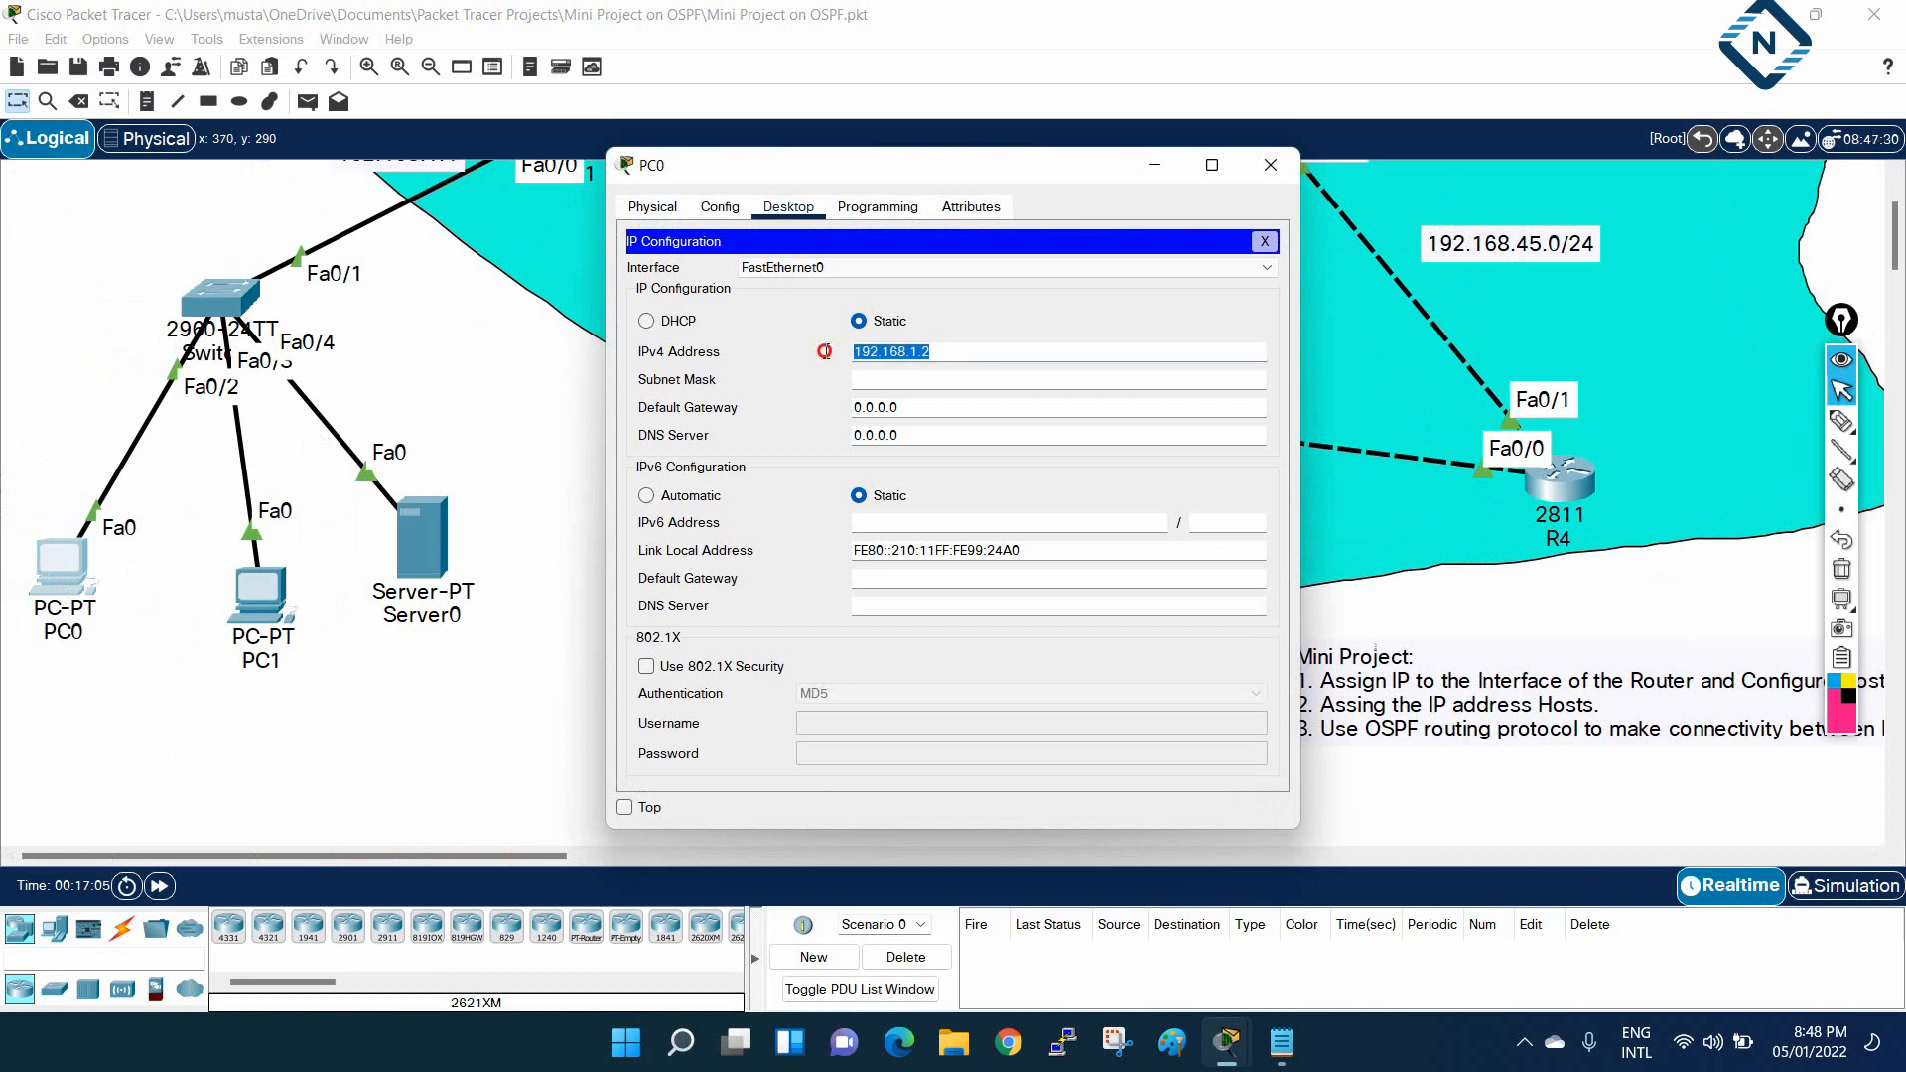
key("ctrl+c")
left_click(978, 373)
left_click_drag(944, 408, 814, 405)
key("ctrl+v")
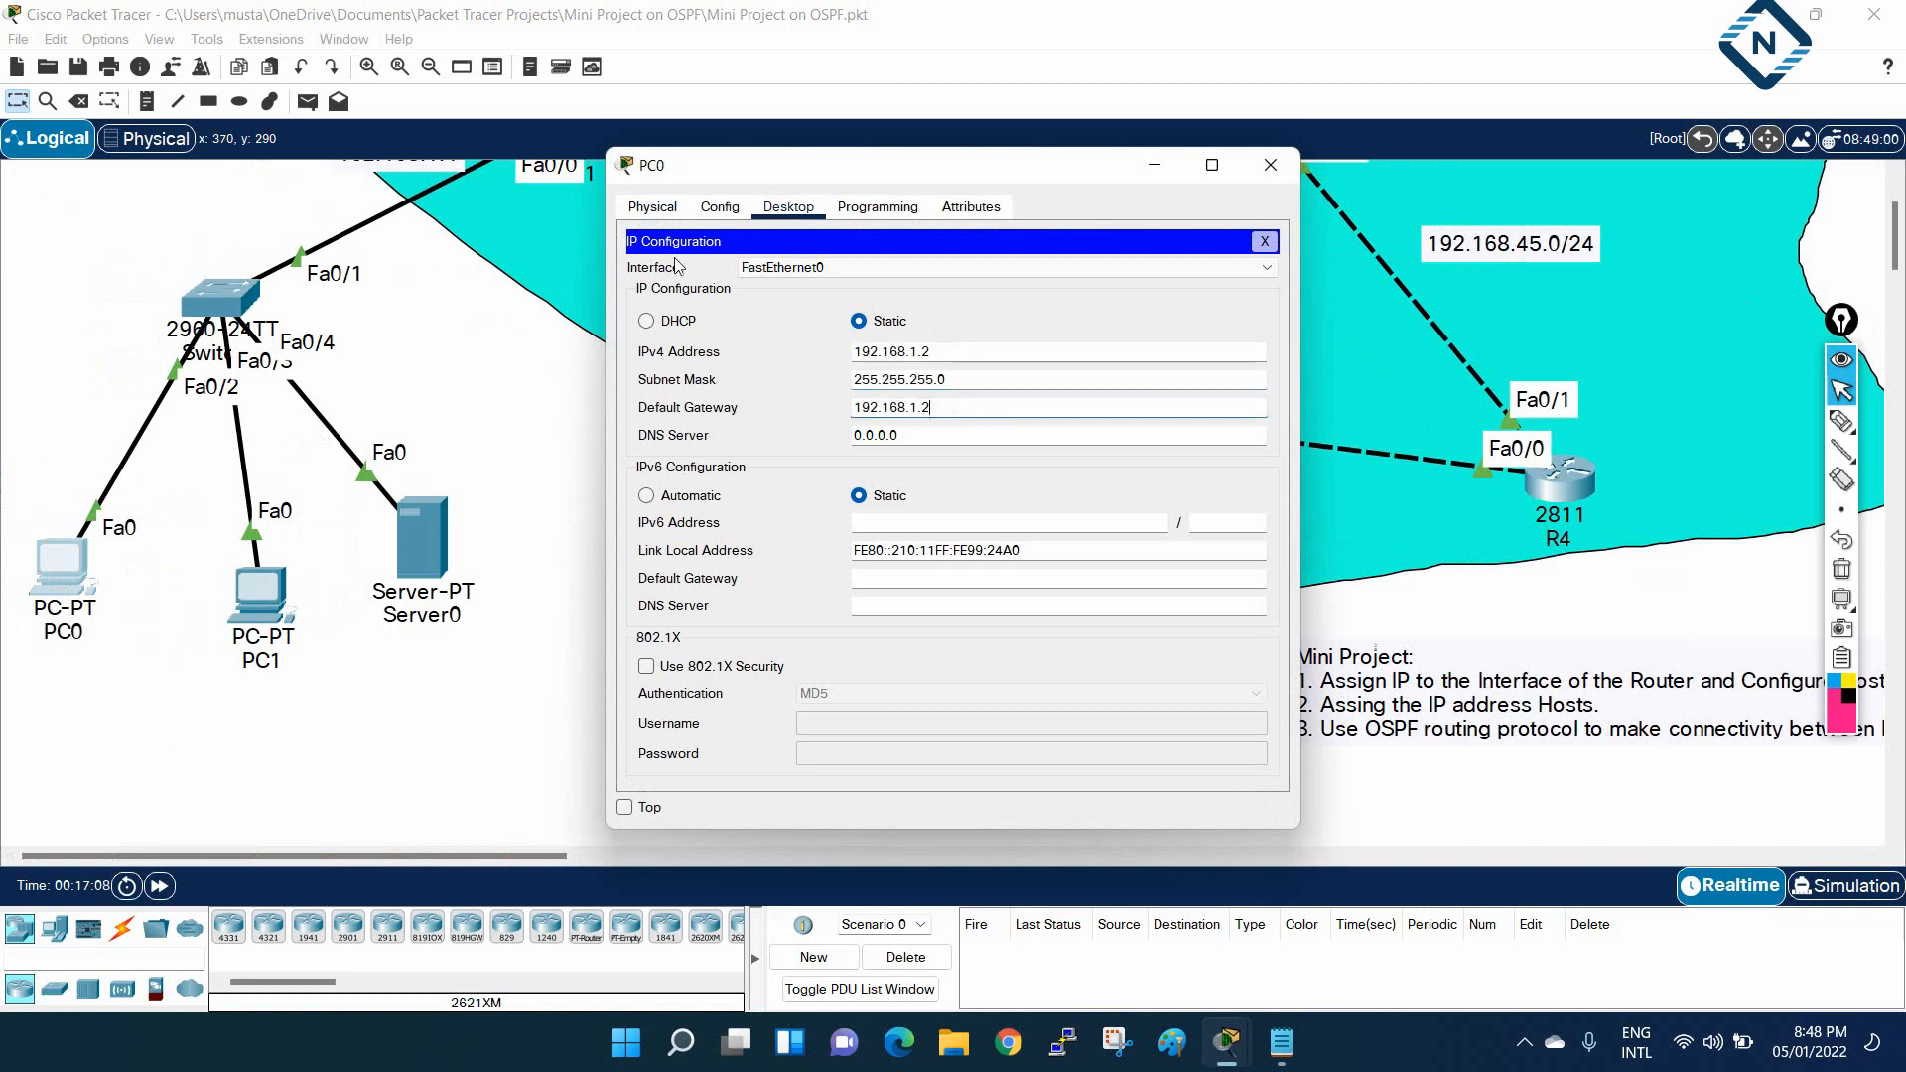
scroll(425, 325, "up", 3)
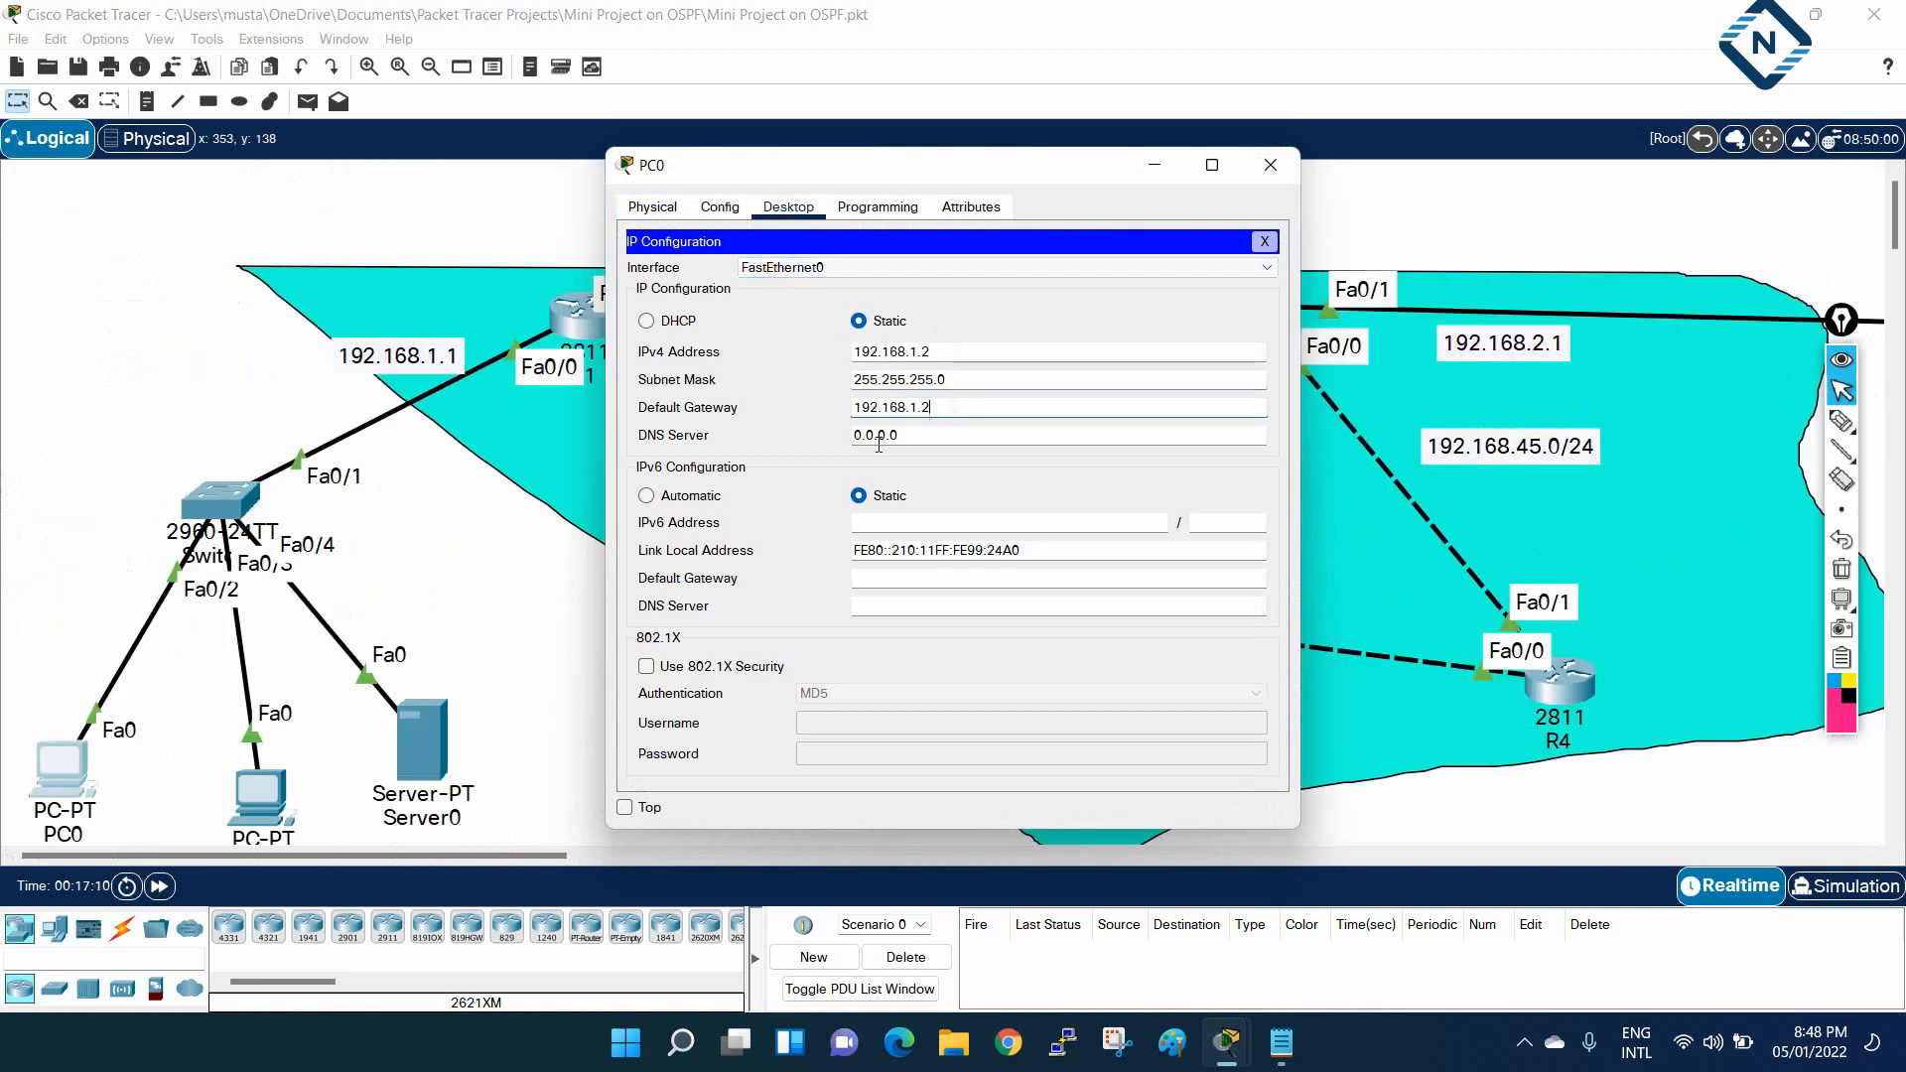
key("BackSpace")
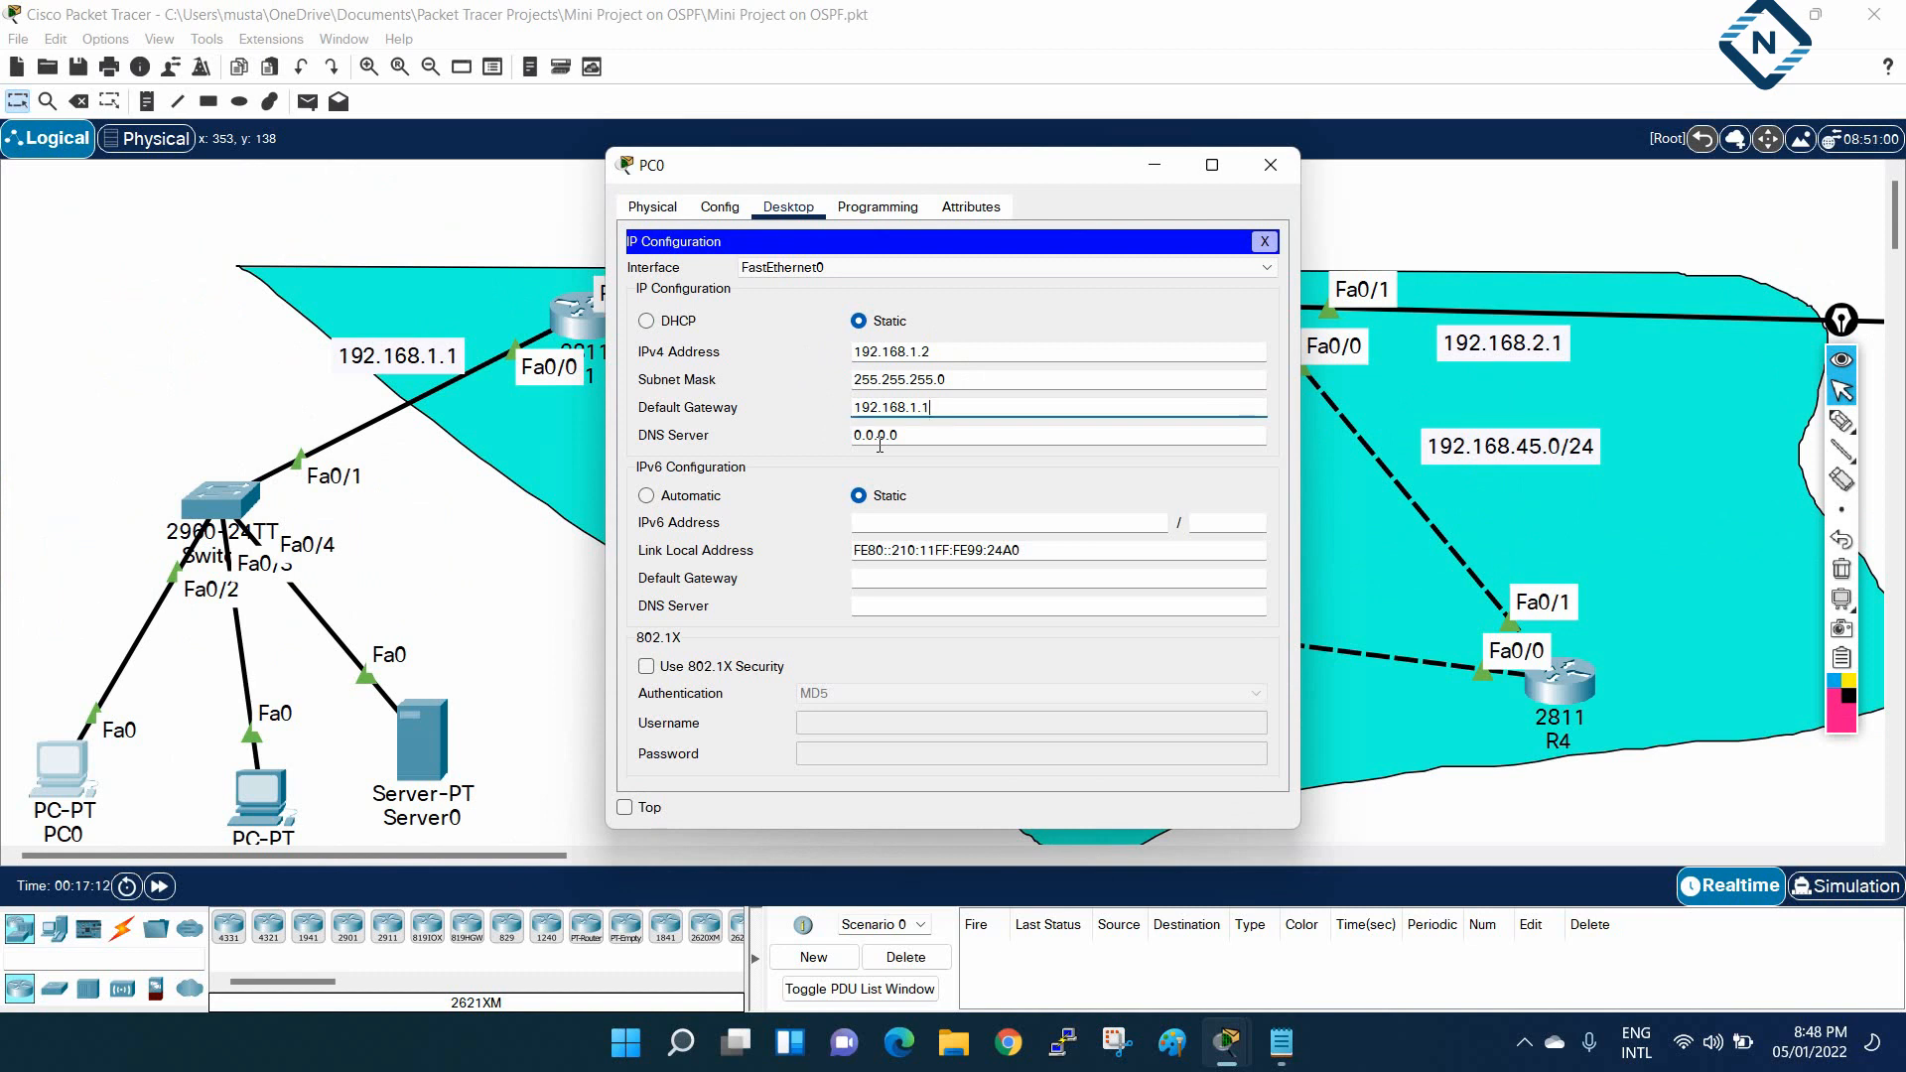
left_click_drag(974, 408, 814, 406)
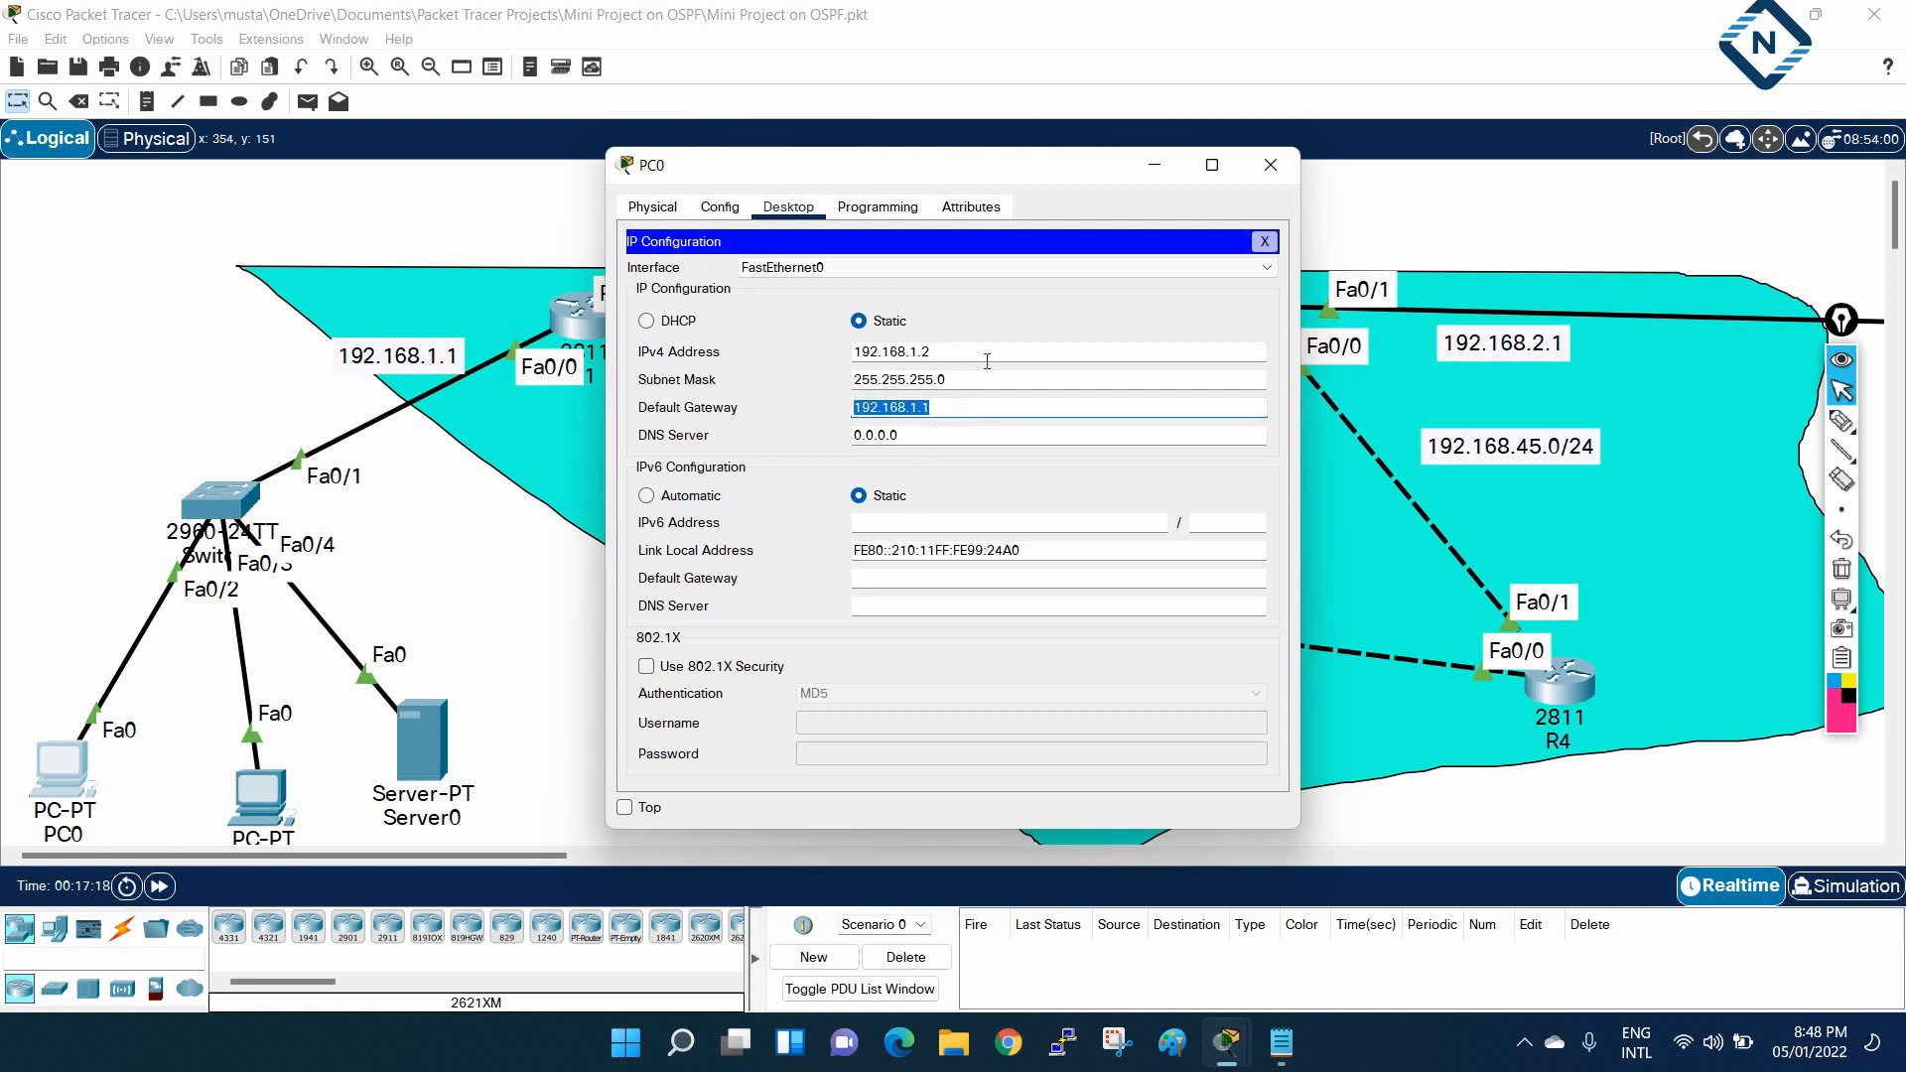
Set PC0's DNS server to 8.8.8.8 and close its configuration window
key("Tab")
type("8")
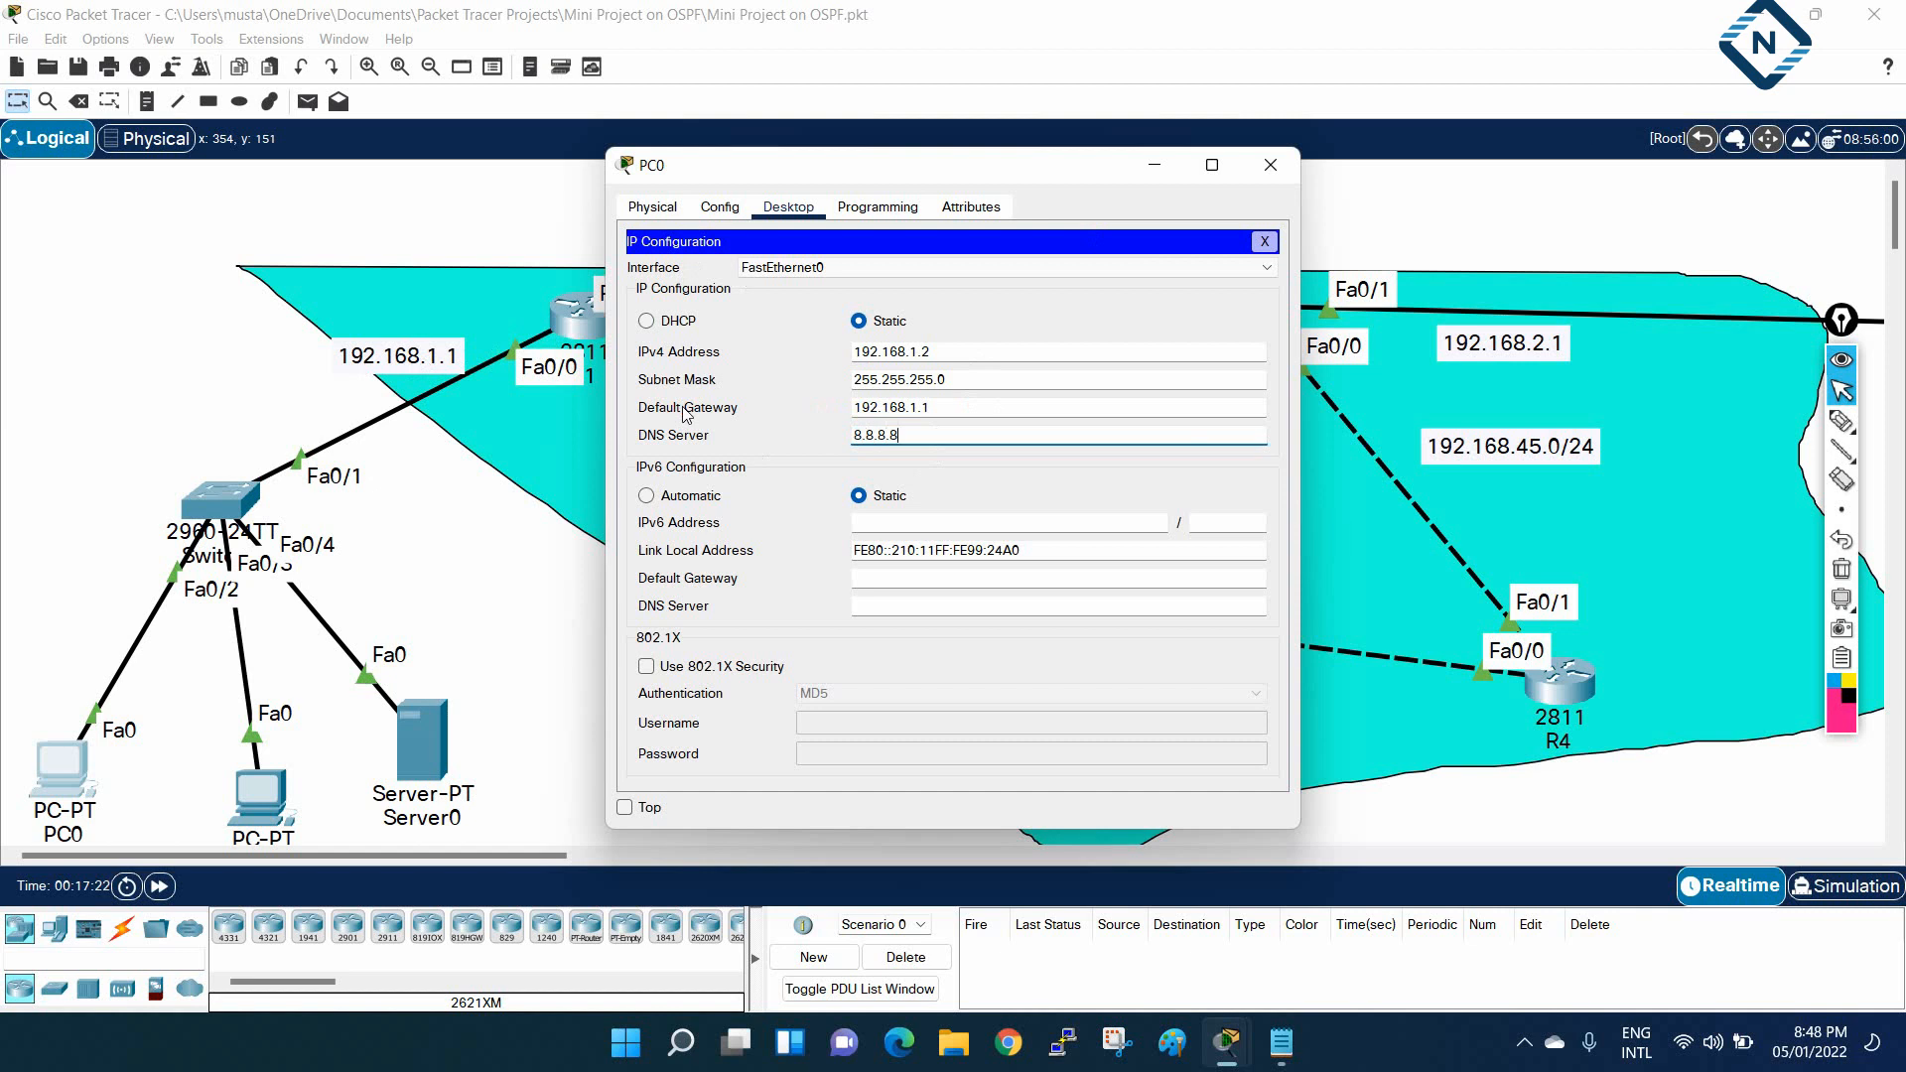
left_click(962, 470)
left_click(1270, 165)
Open PC1's IP configuration and assign the static IPv4 address 192.168.1.3
scroll(59, 754, "down", 3)
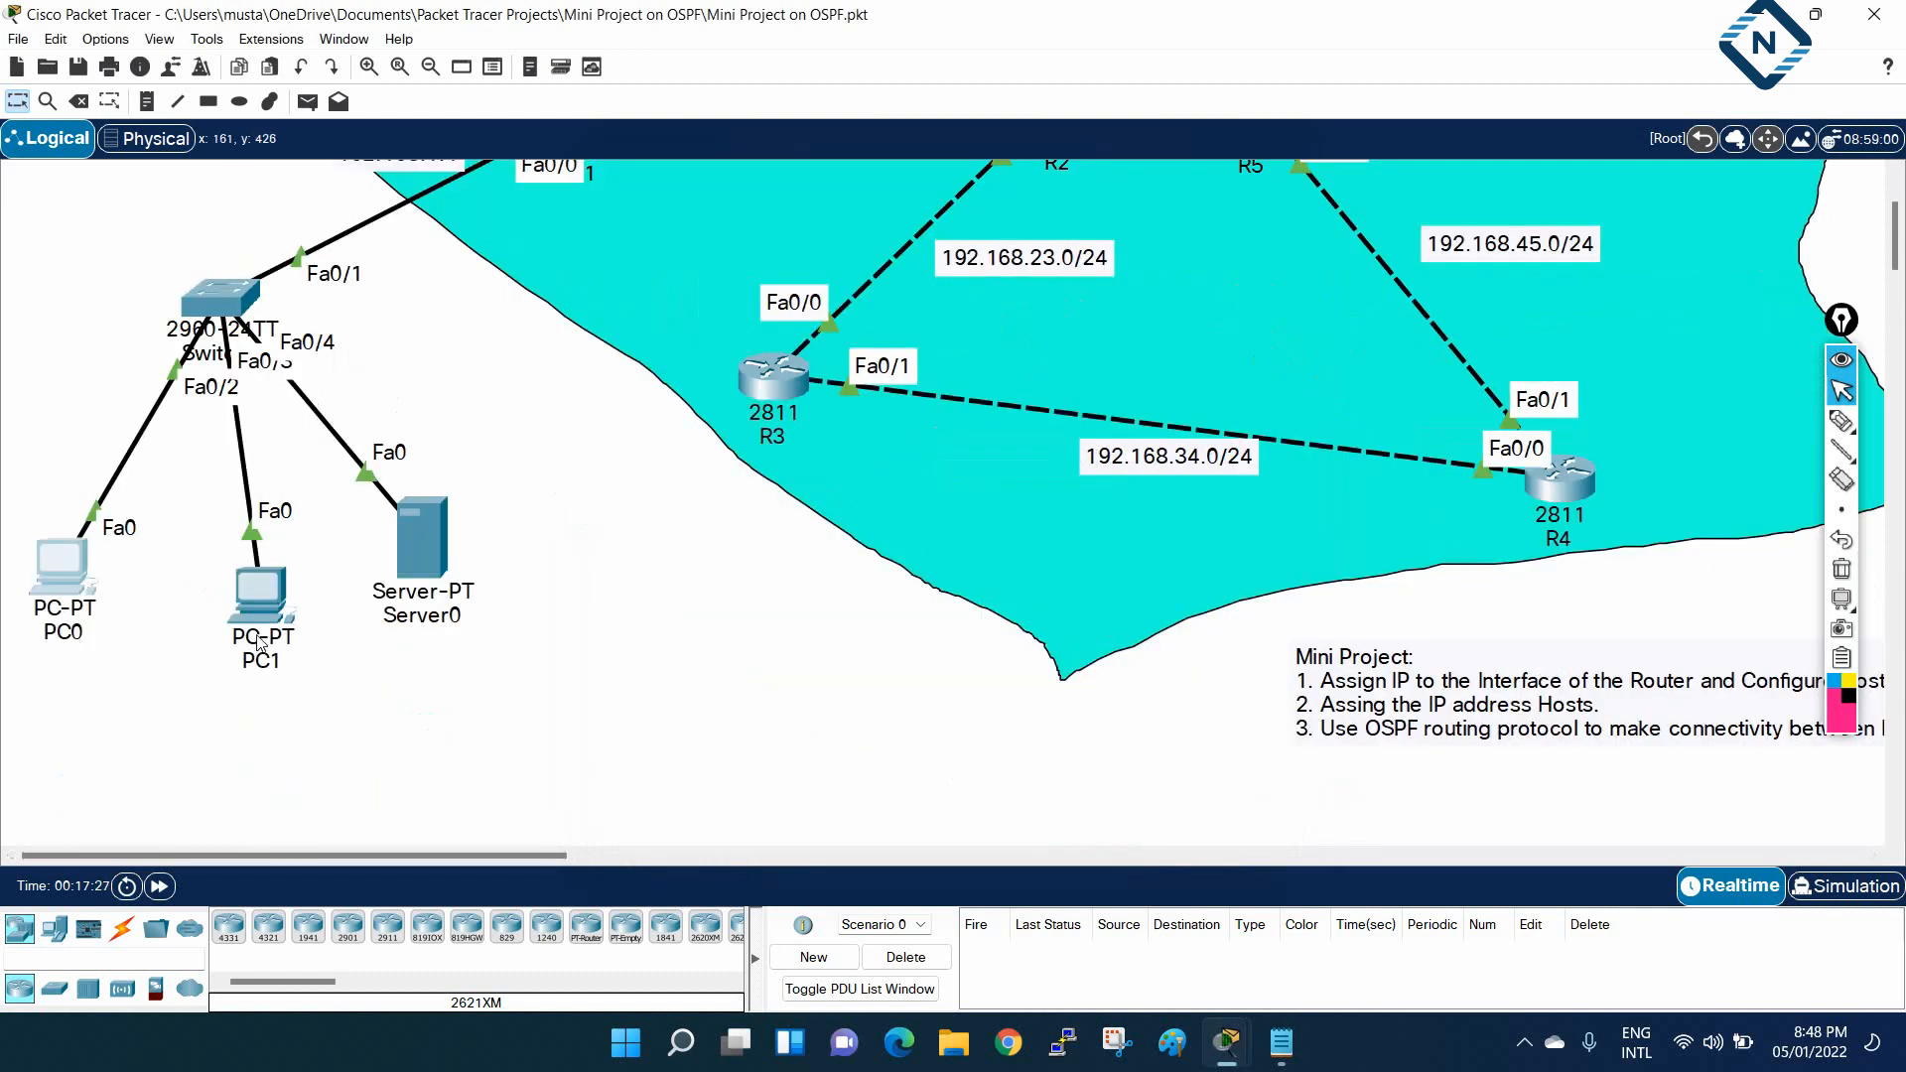
left_click(260, 596)
left_click(788, 206)
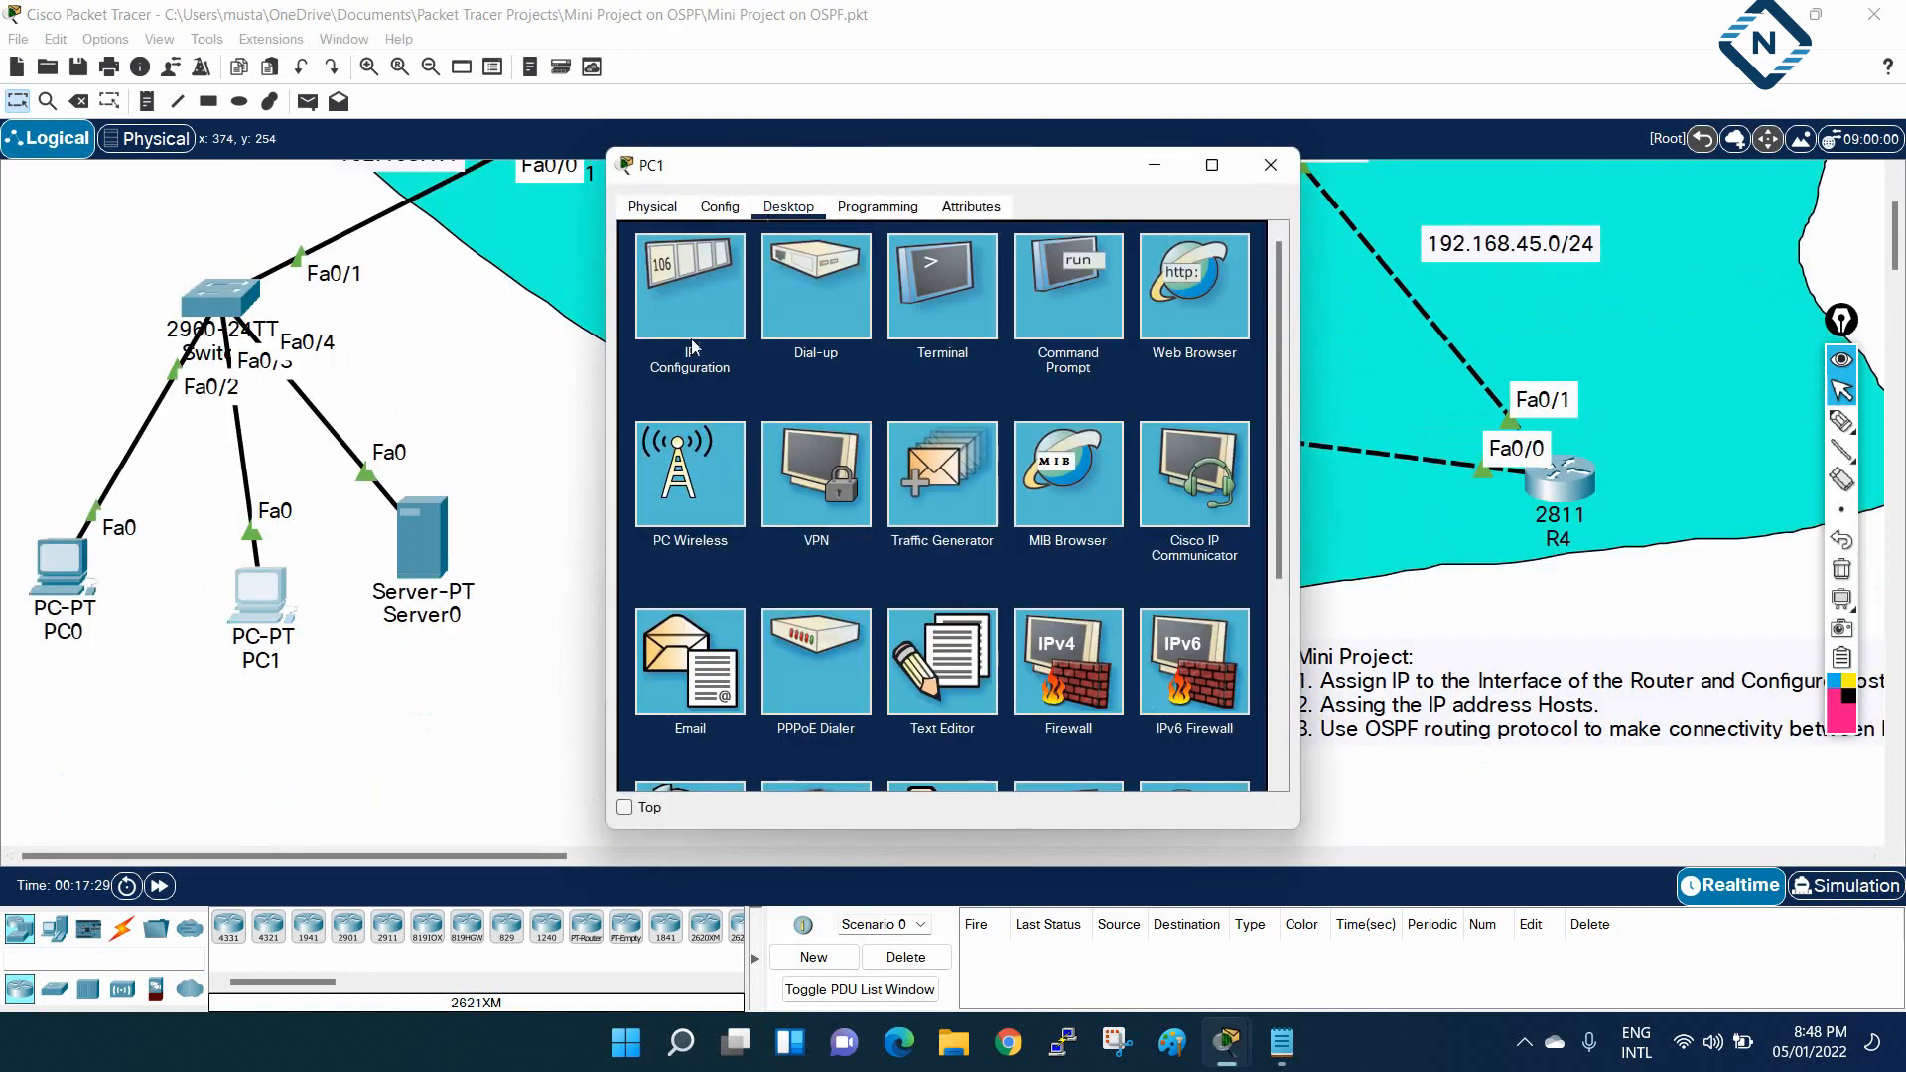
left_click(744, 318)
left_click(903, 359)
type("192.168.1.2")
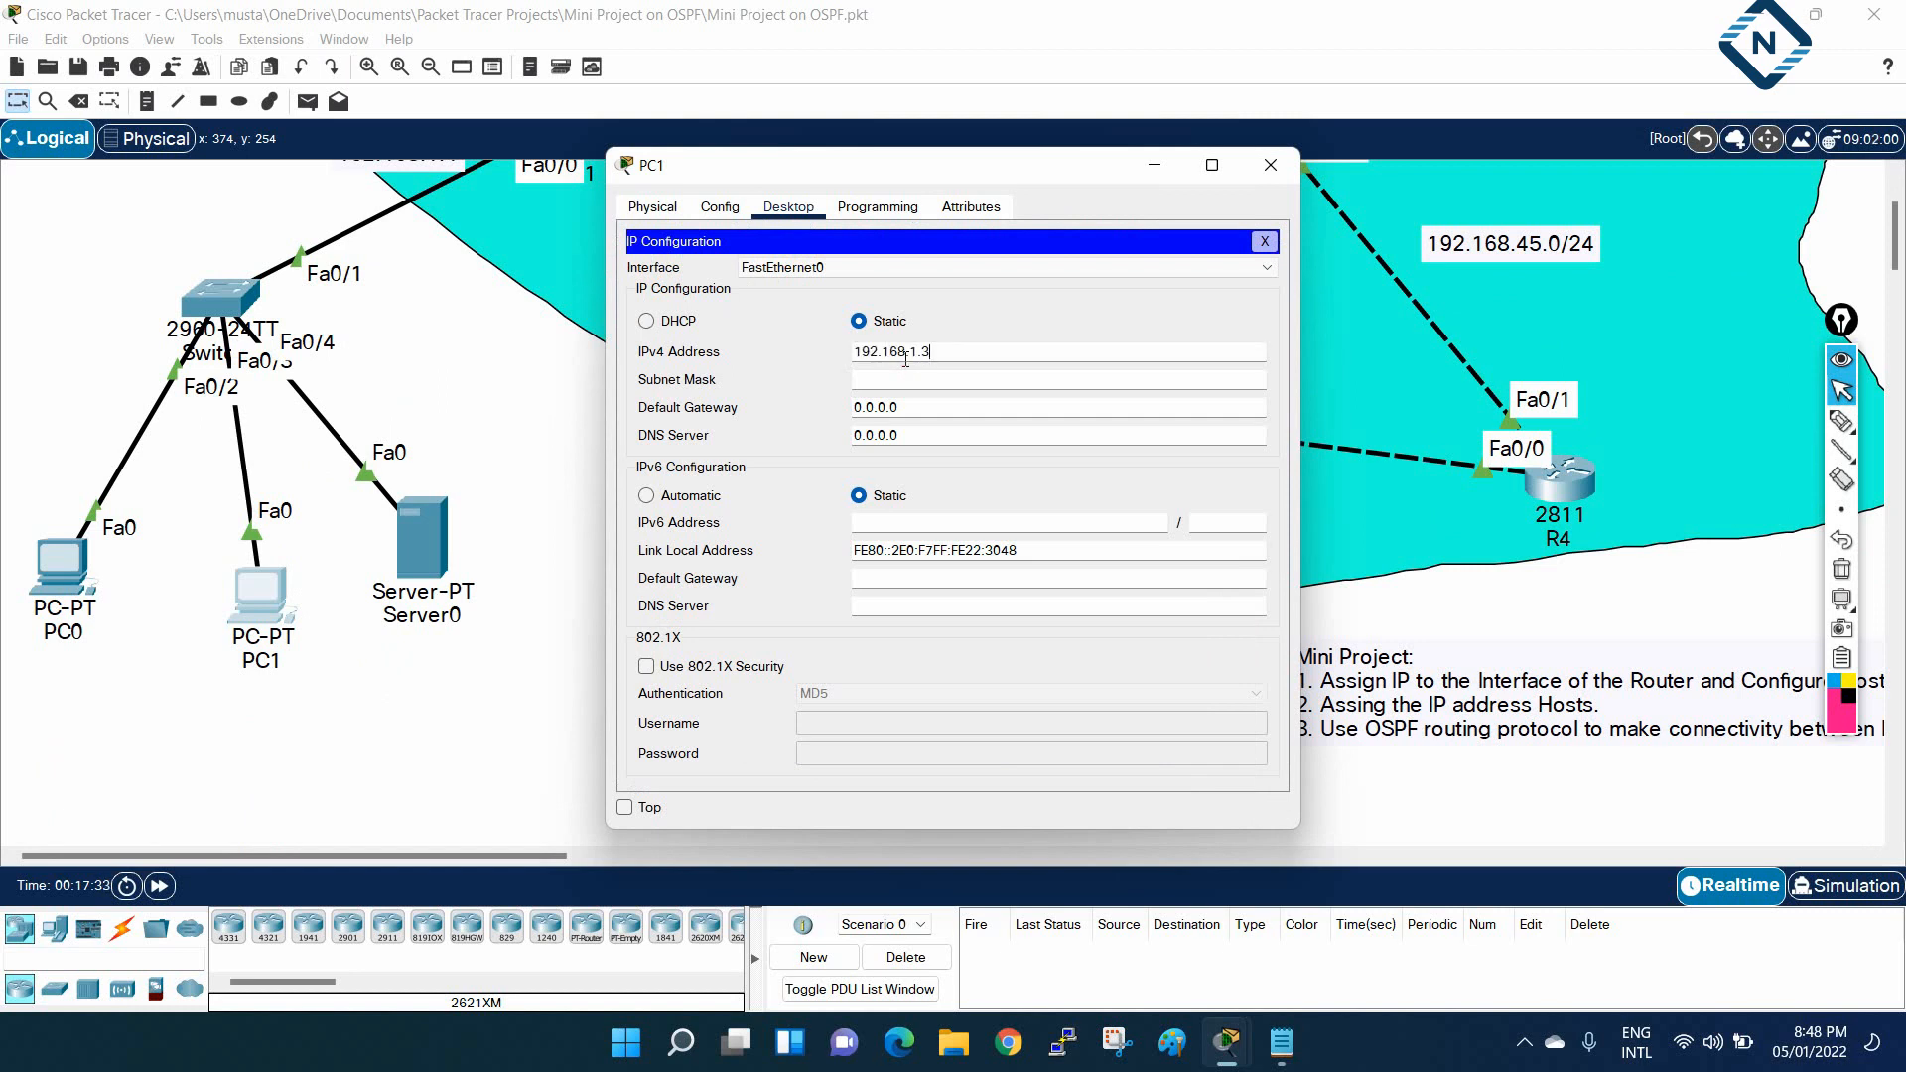
Give PC1 the subnet mask 255.255.255.0 and default gateway 192.168.1.1, closing its window when finished
left_click(940, 380)
key("Tab")
type("192.168.1.2")
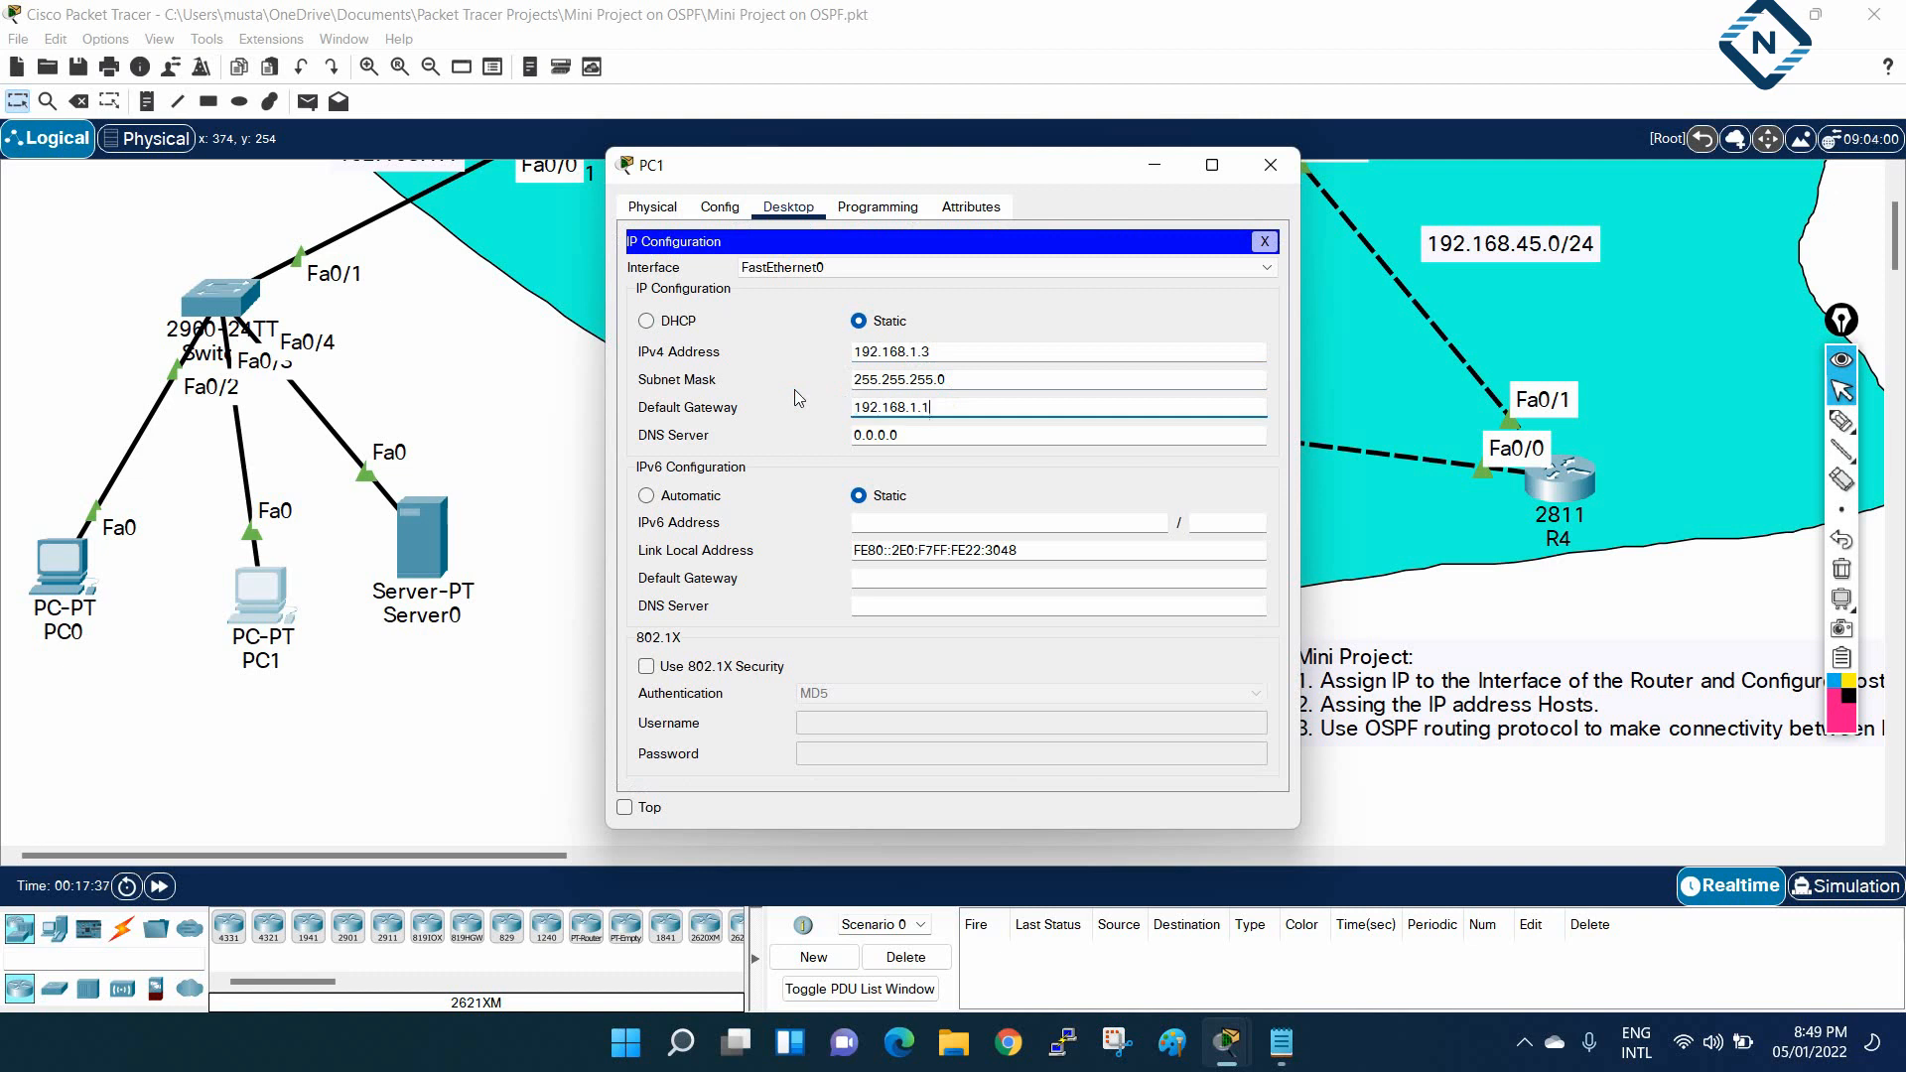
key("ctrl+a")
left_click(1270, 165)
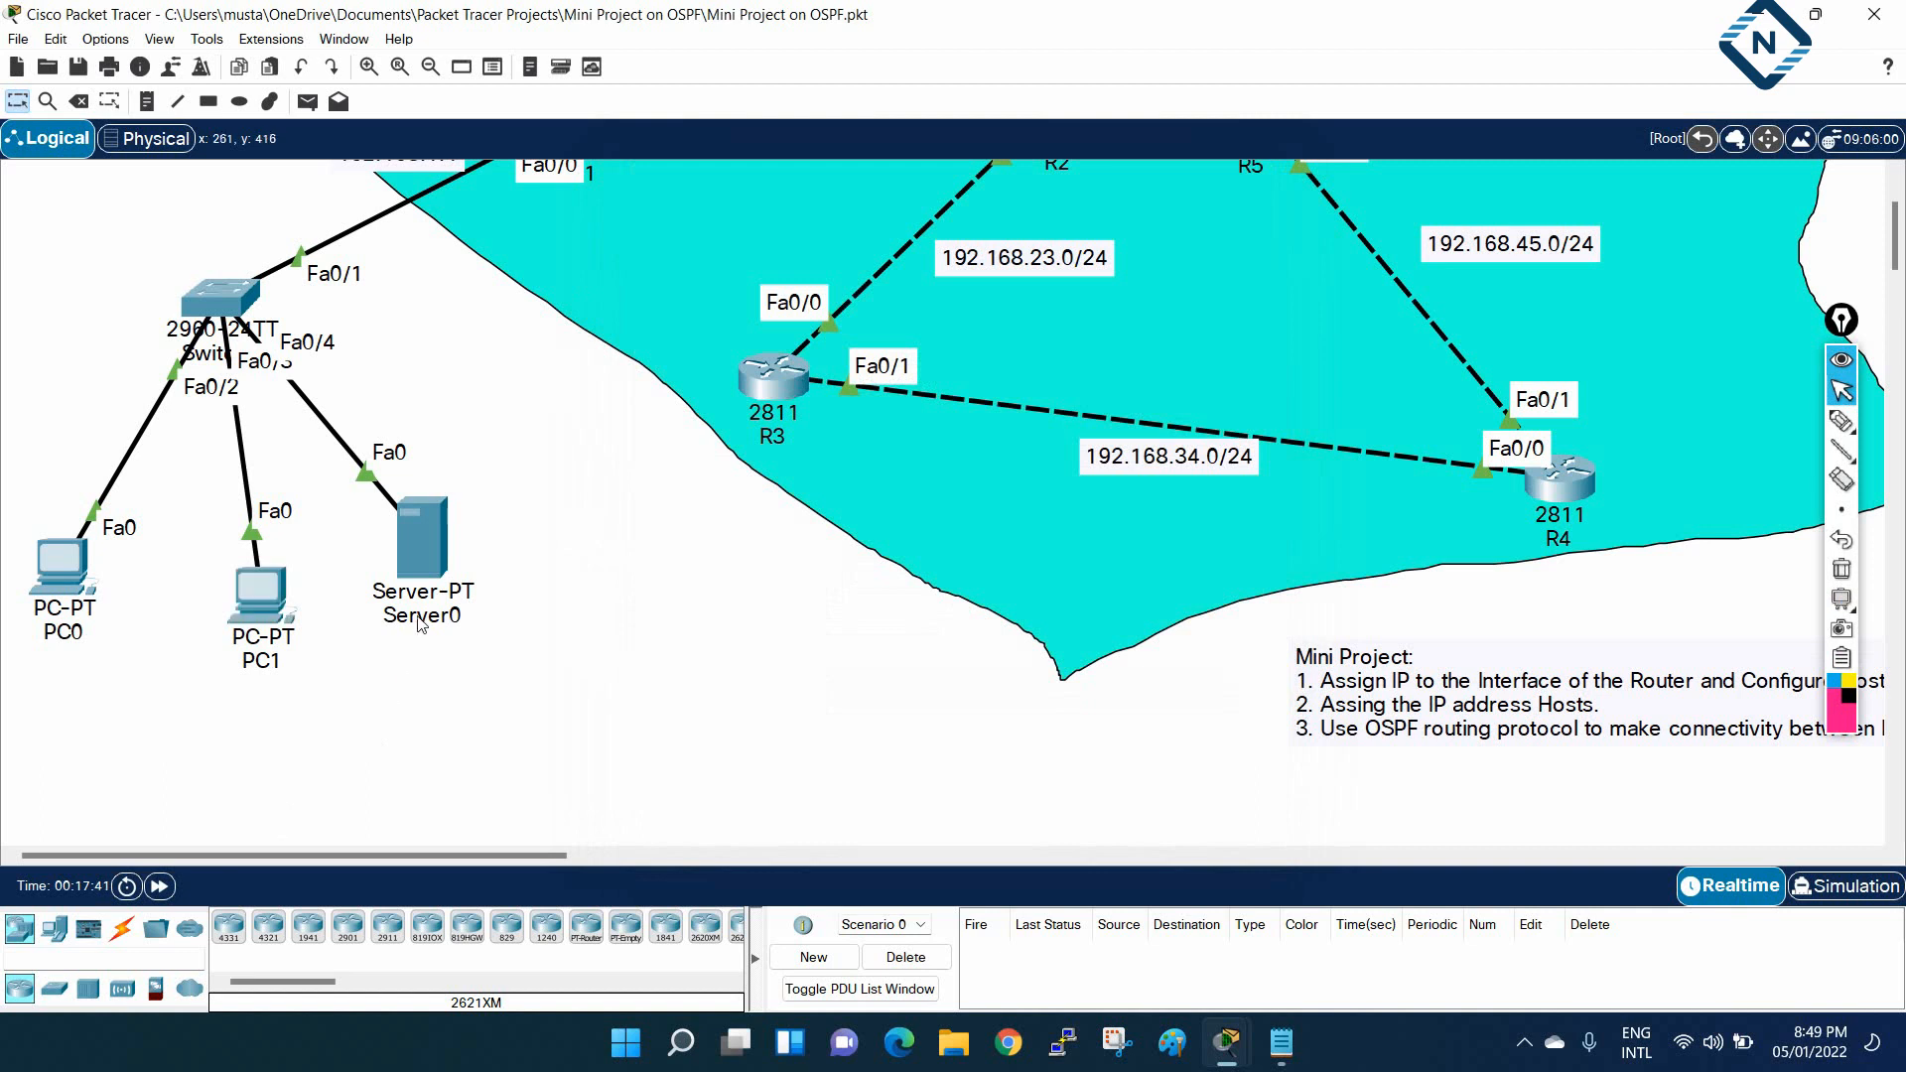
Open Server0's IP configuration and enter the IPv4 address 192.168.1.3 with subnet mask 255.255.255.0
left_click(422, 536)
left_click(789, 207)
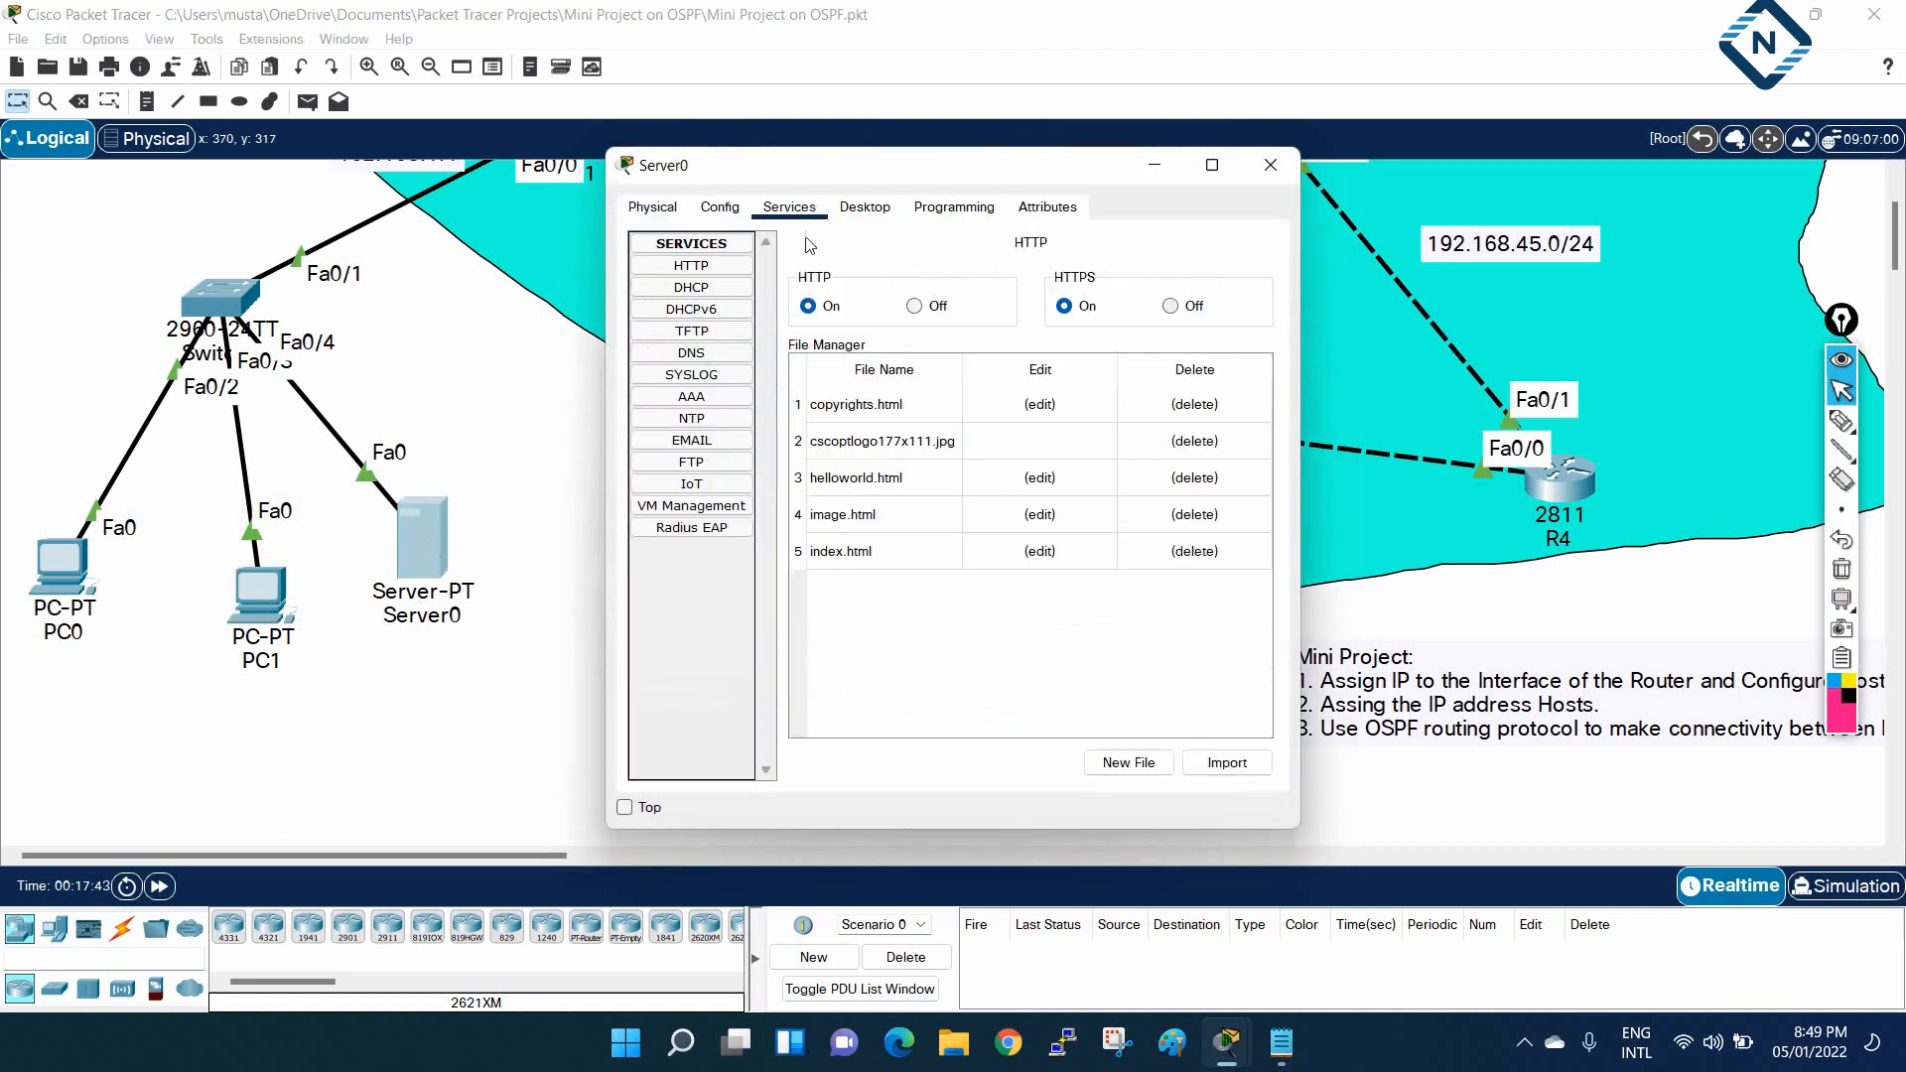
left_click(864, 206)
left_click(731, 266)
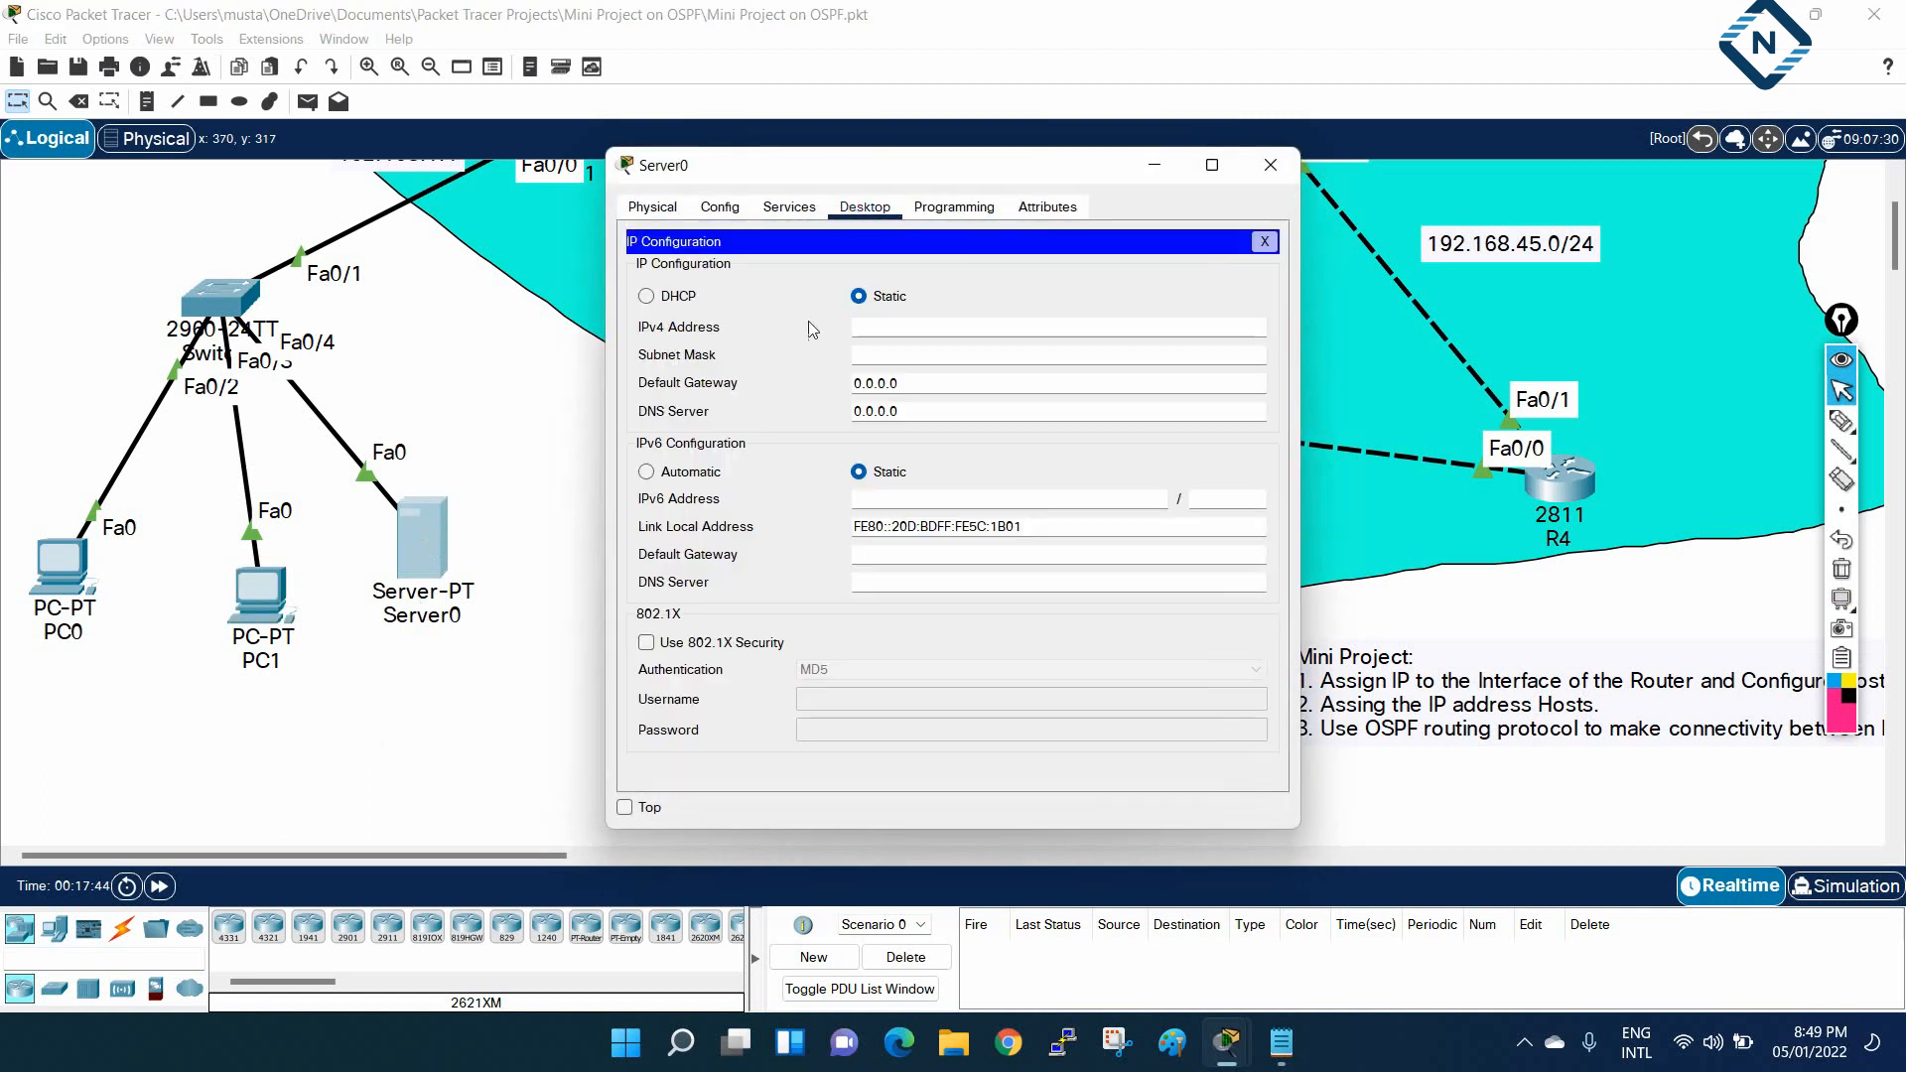
left_click(872, 330)
type("192.168.1.1")
left_click(890, 355)
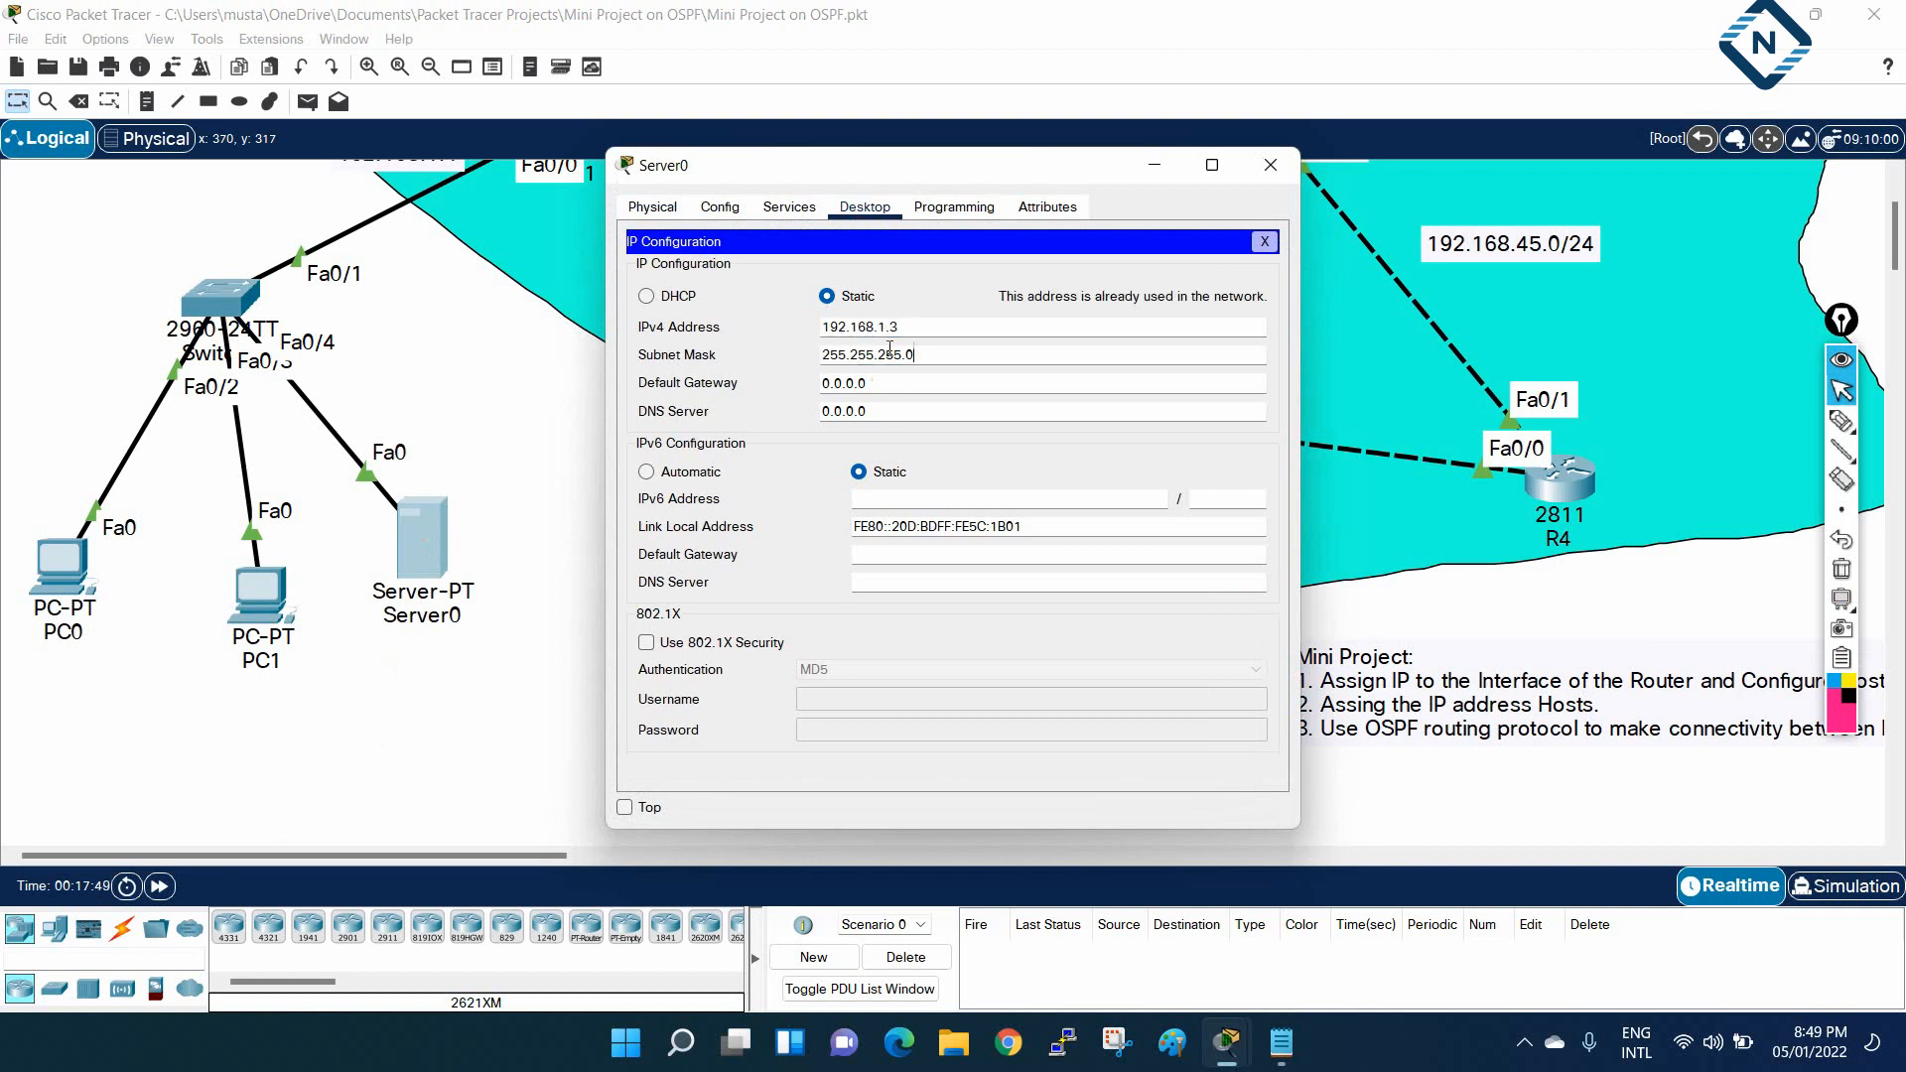
Change Server0's IPv4 address to 192.168.1.4 and set its default gateway to 192.168.1.1, then close its window
left_click(914, 326)
left_click(893, 385)
type("192.168.1.1")
left_click(1271, 165)
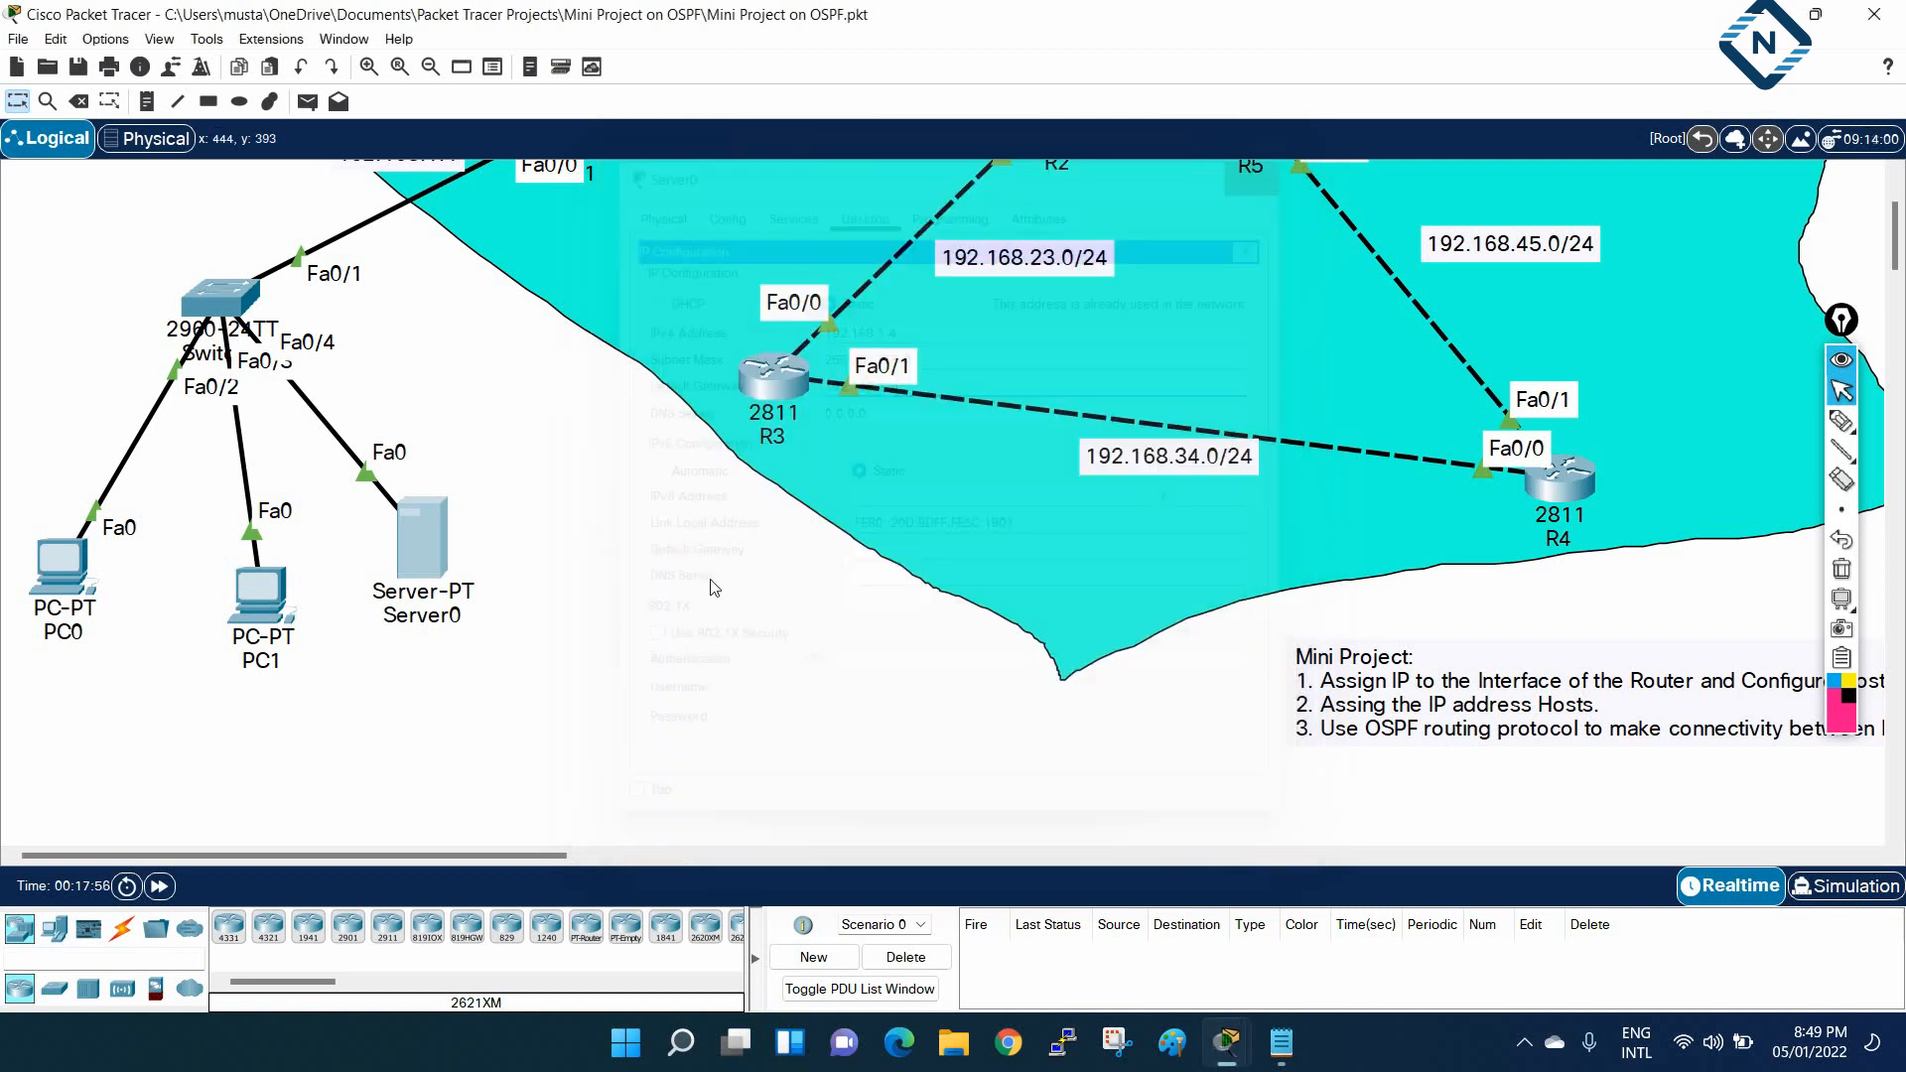
Open the IP configuration of PC2 on R5's LAN and assign the static IPv4 address 192.168.2.2
left_click_drag(444, 855, 747, 884)
scroll(940, 778, "up", 2)
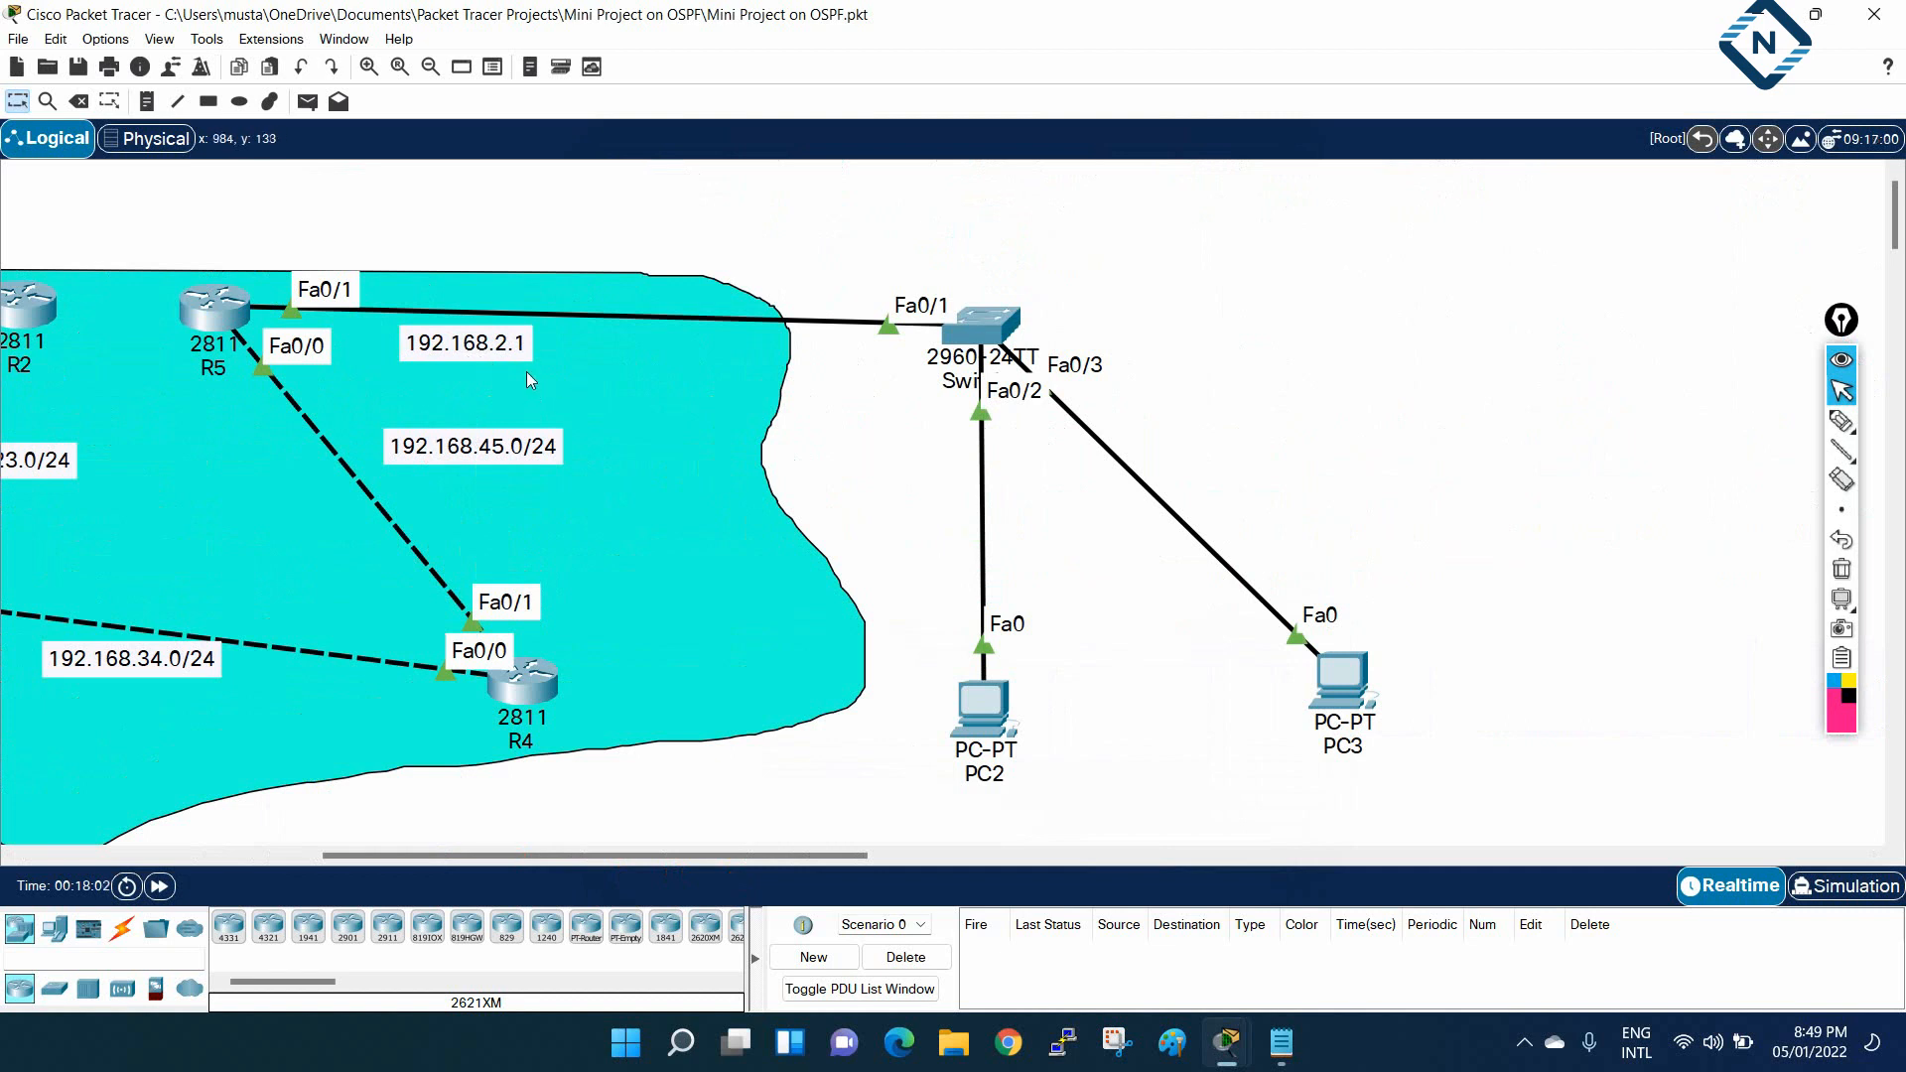
left_click(978, 706)
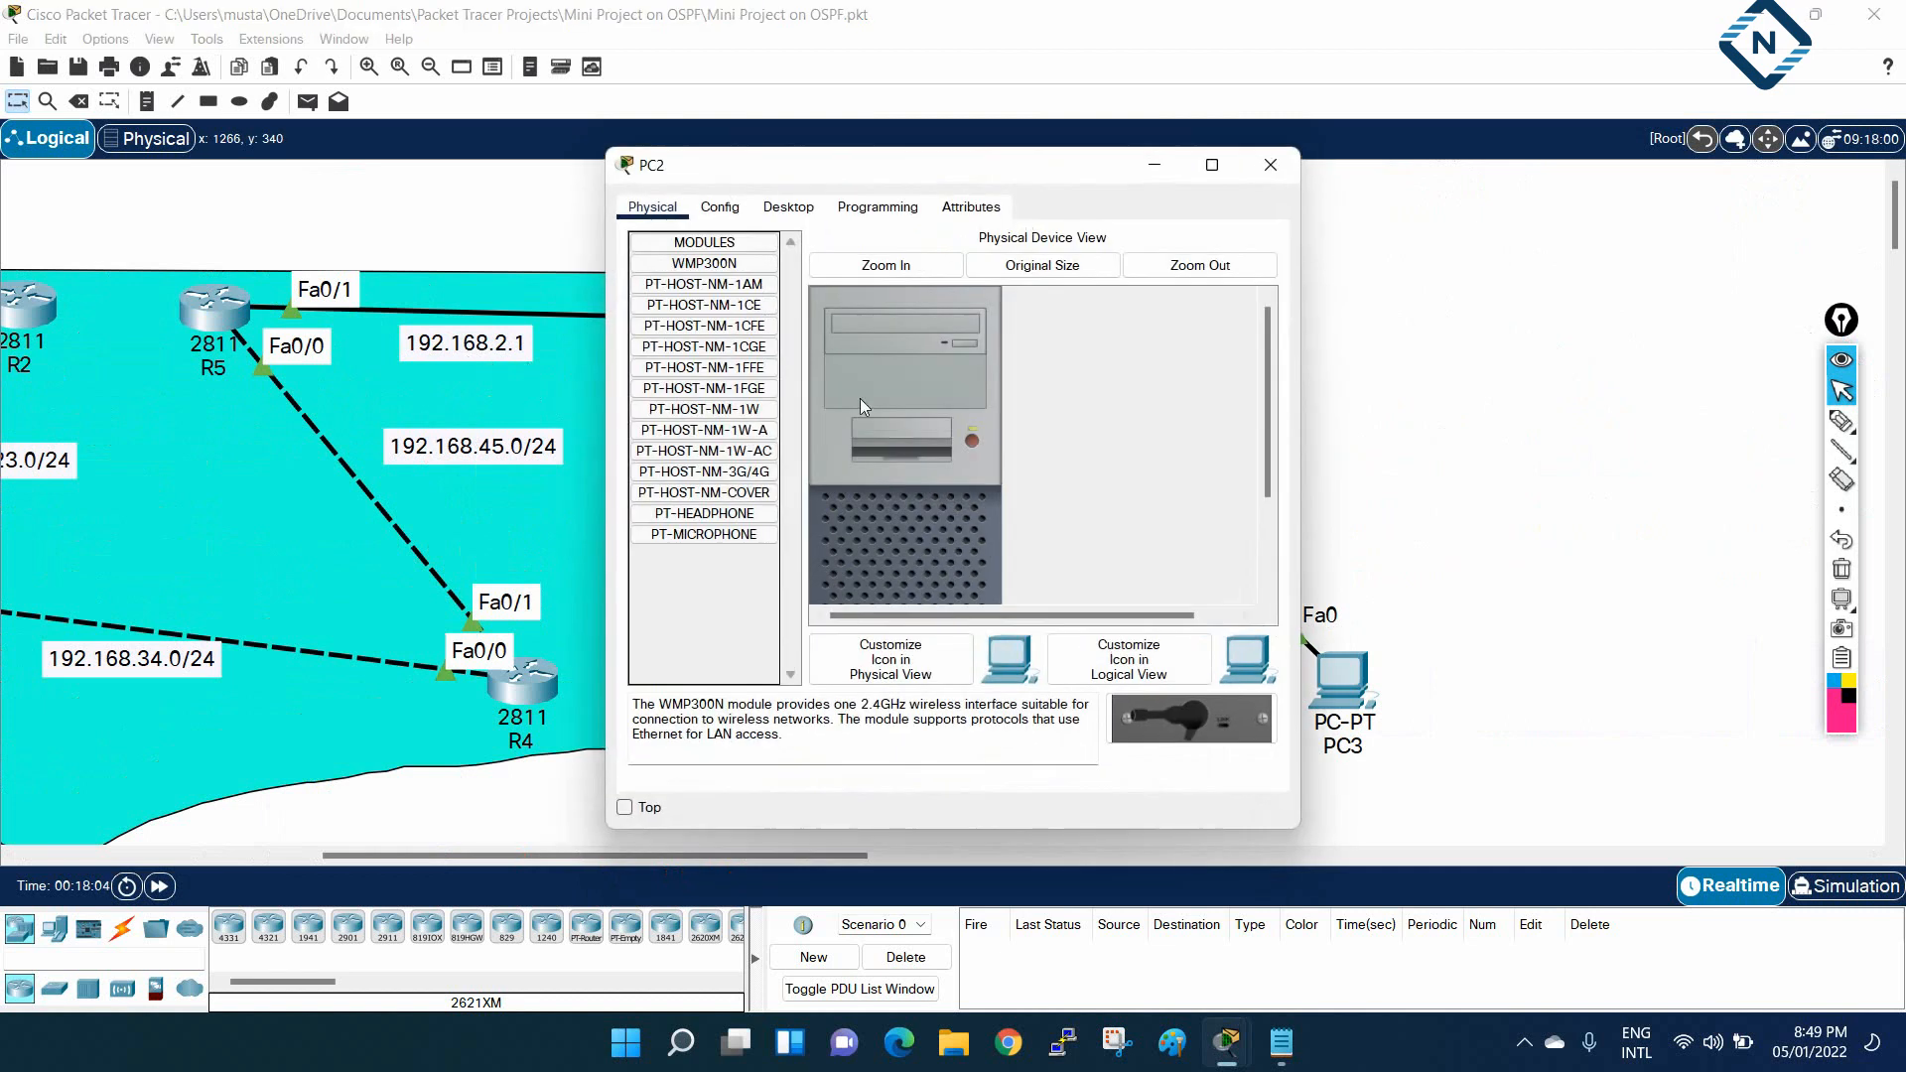
left_click(788, 207)
left_click(711, 334)
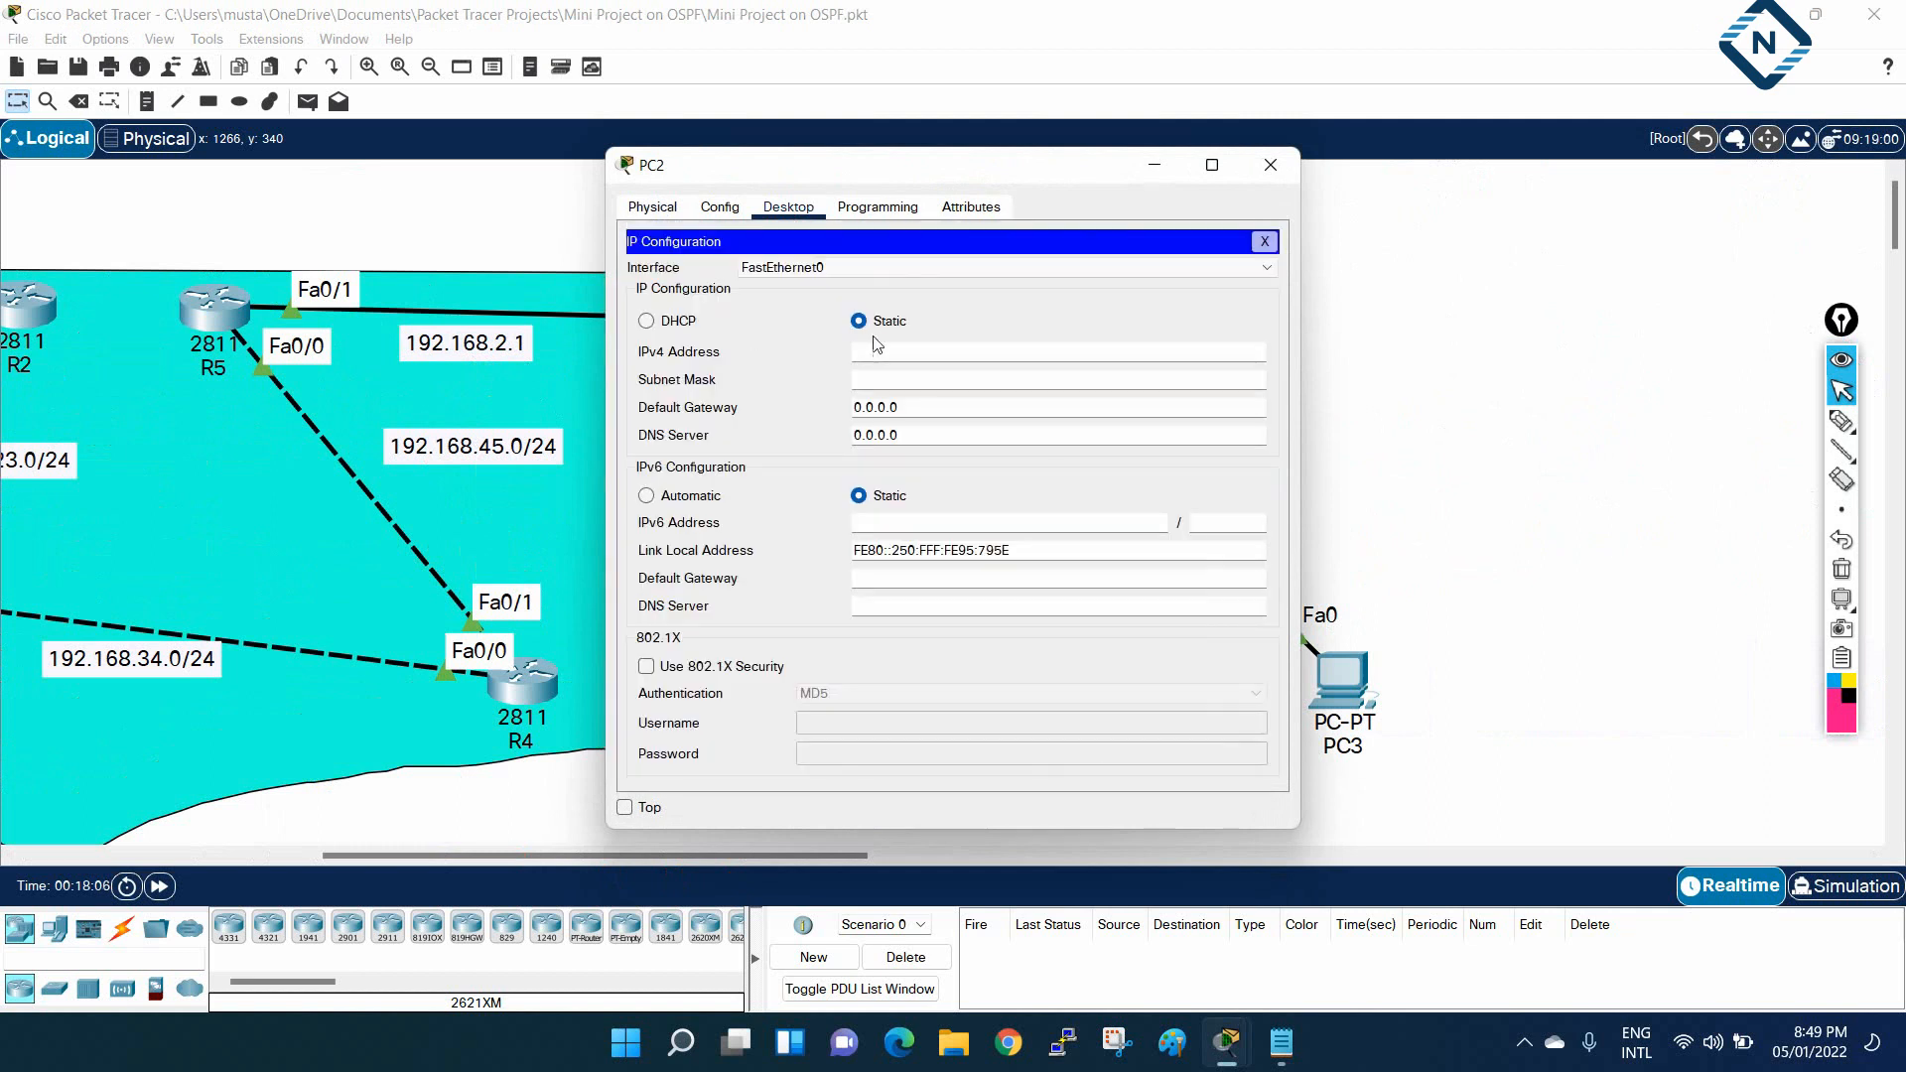
left_click(875, 350)
type("192.168.2.2")
double_click(874, 350)
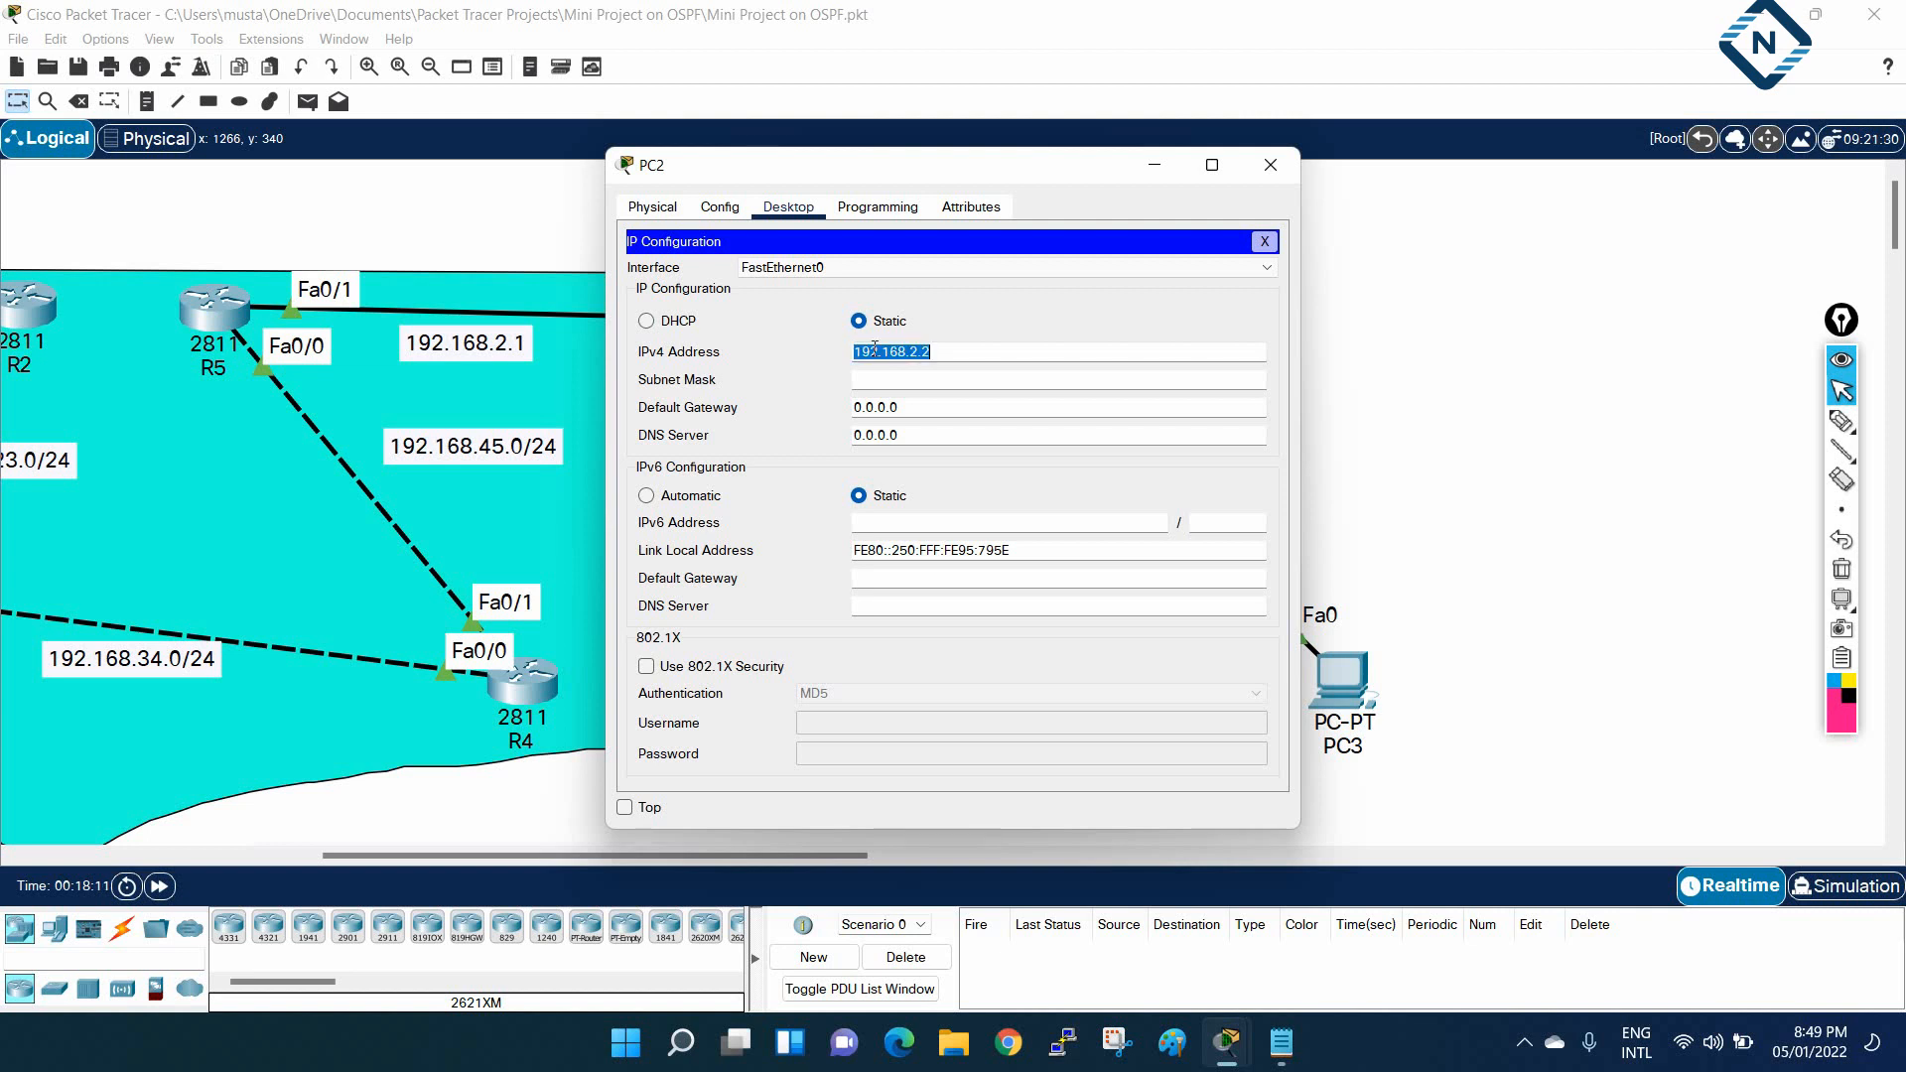
Give PC2 the subnet mask 255.255.255.0 and default gateway 192.168.2.1, closing its window when finished
left_click(953, 378)
left_click(944, 405)
left_click_drag(943, 405, 757, 390)
key("ctrl+v")
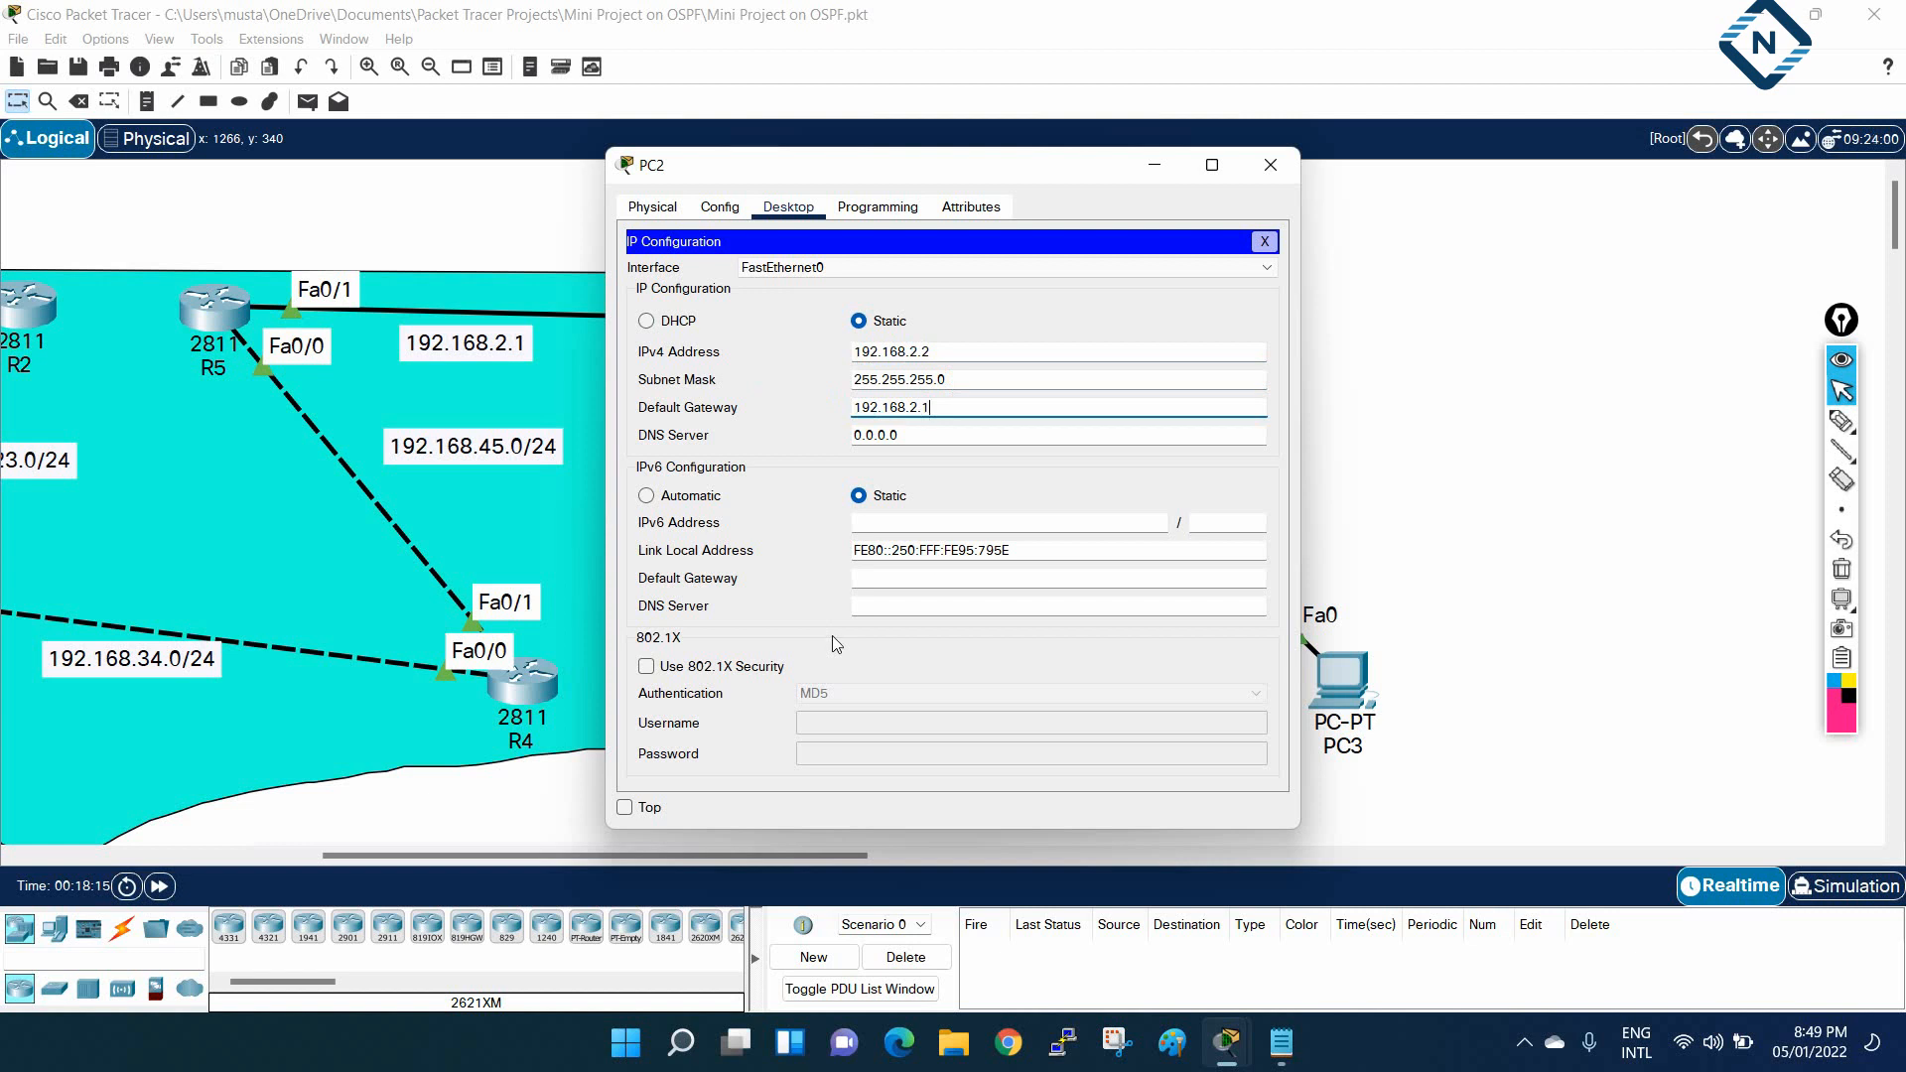
left_click(1269, 165)
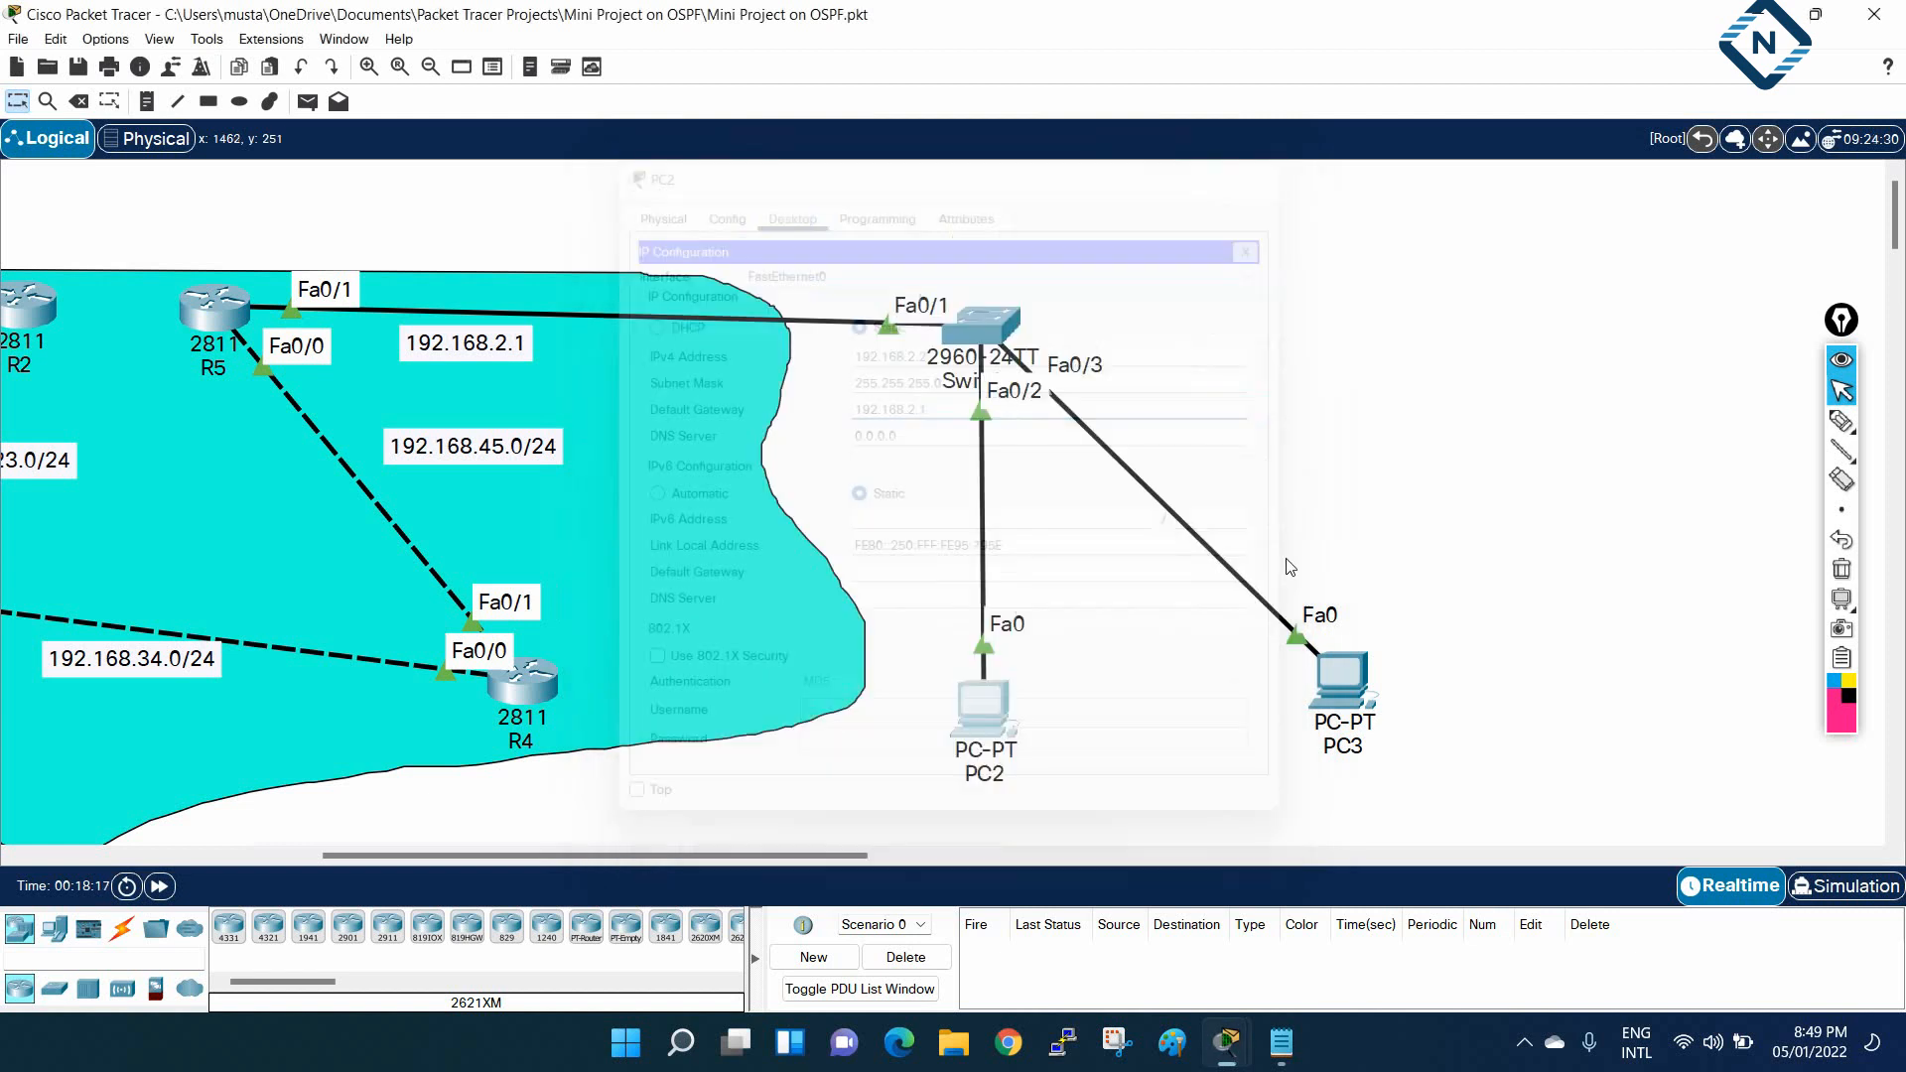
Open PC3's IP configuration and assign the static IPv4 address 192.168.2.3
left_click(1366, 673)
left_click(816, 209)
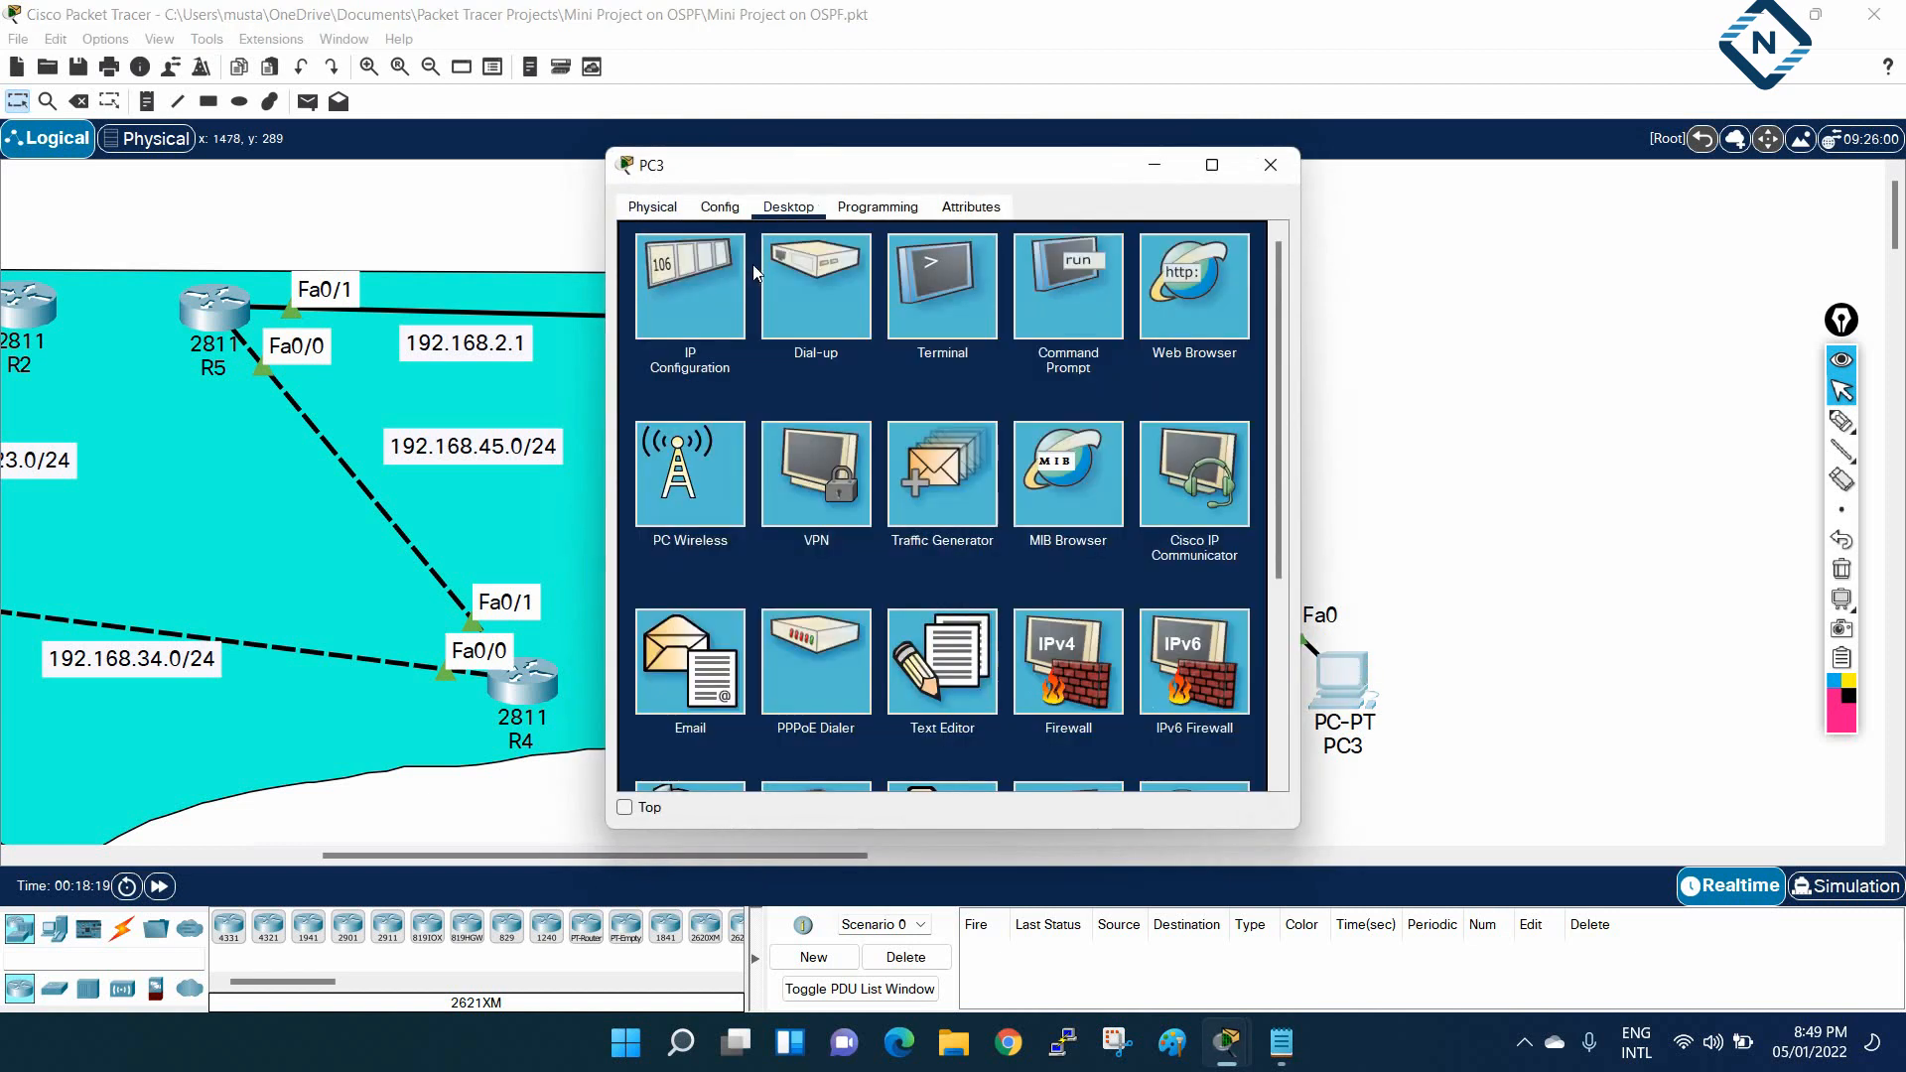
left_click(695, 288)
left_click(872, 356)
key("ctrl+v")
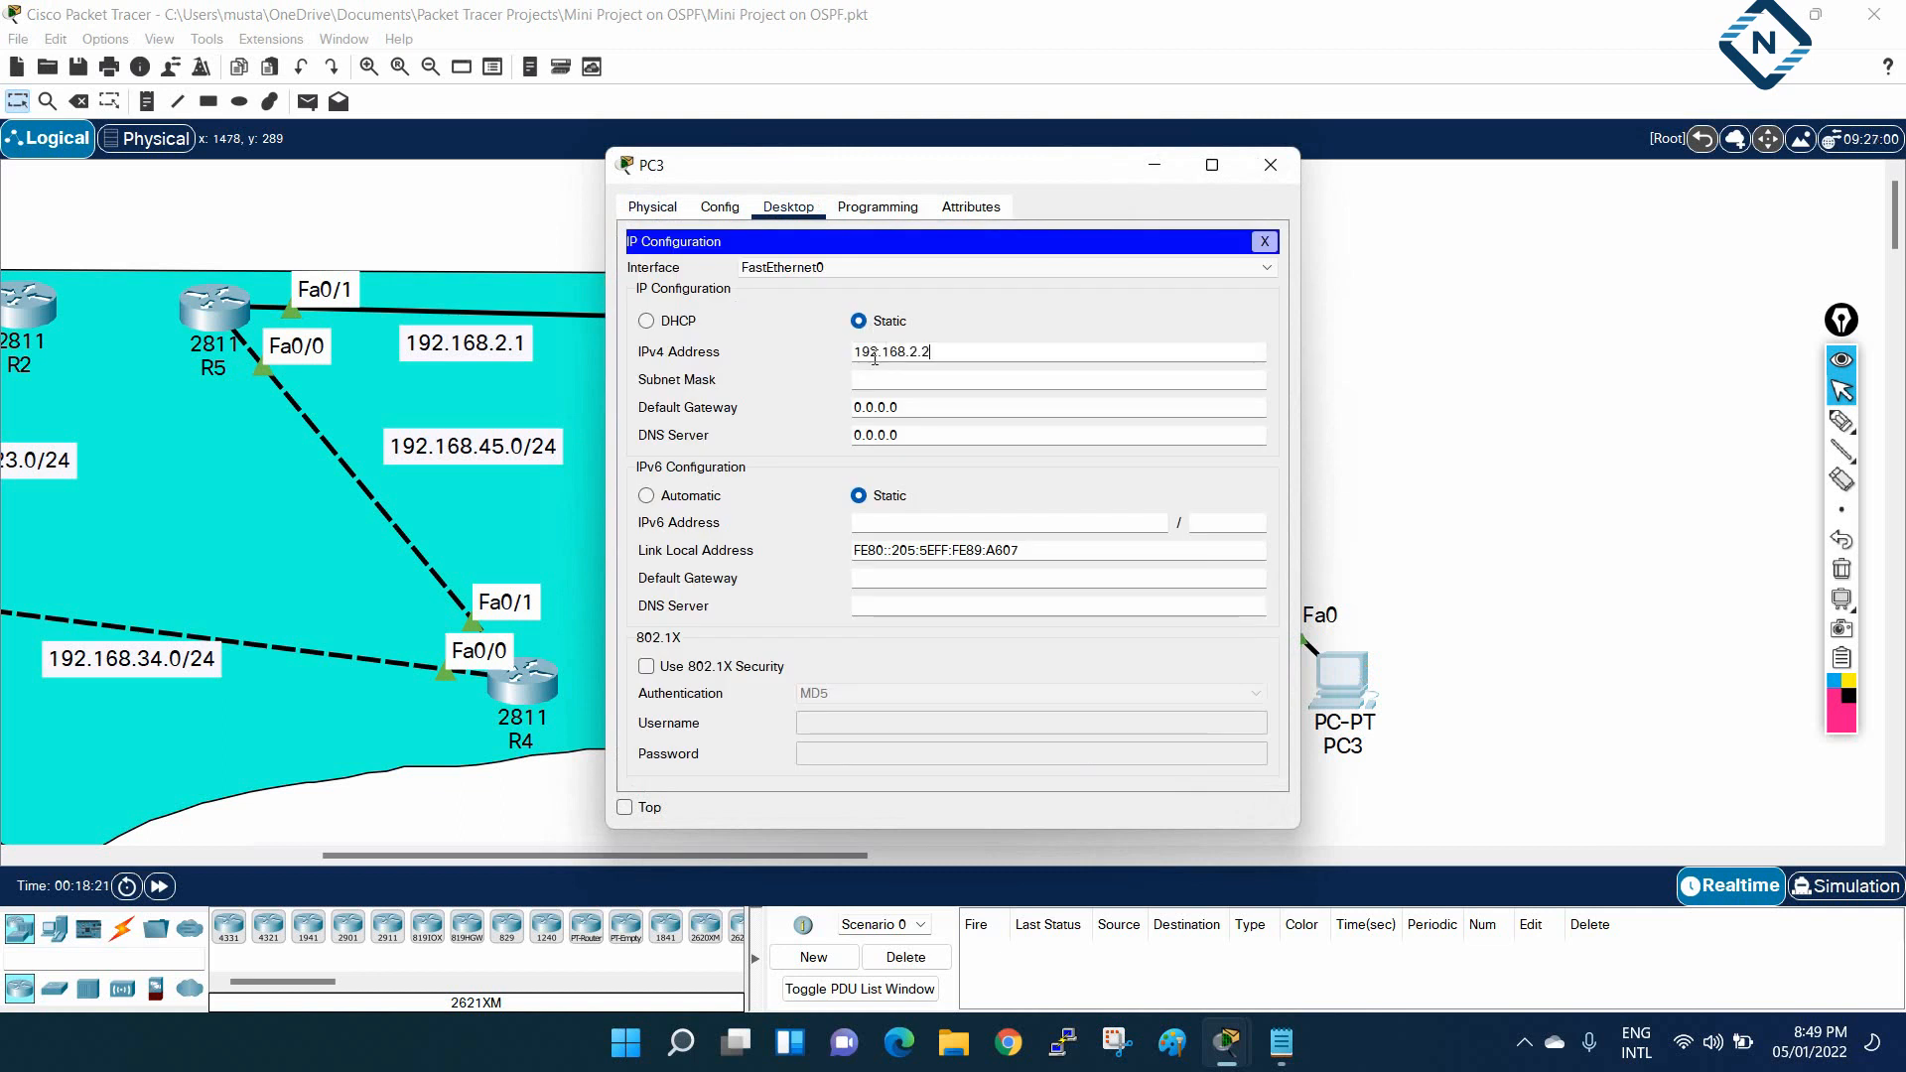
key("BackSpace")
type("1")
Give PC3 the subnet mask 255.255.255.0 and set its default gateway to 192.168.2.1
left_click(874, 382)
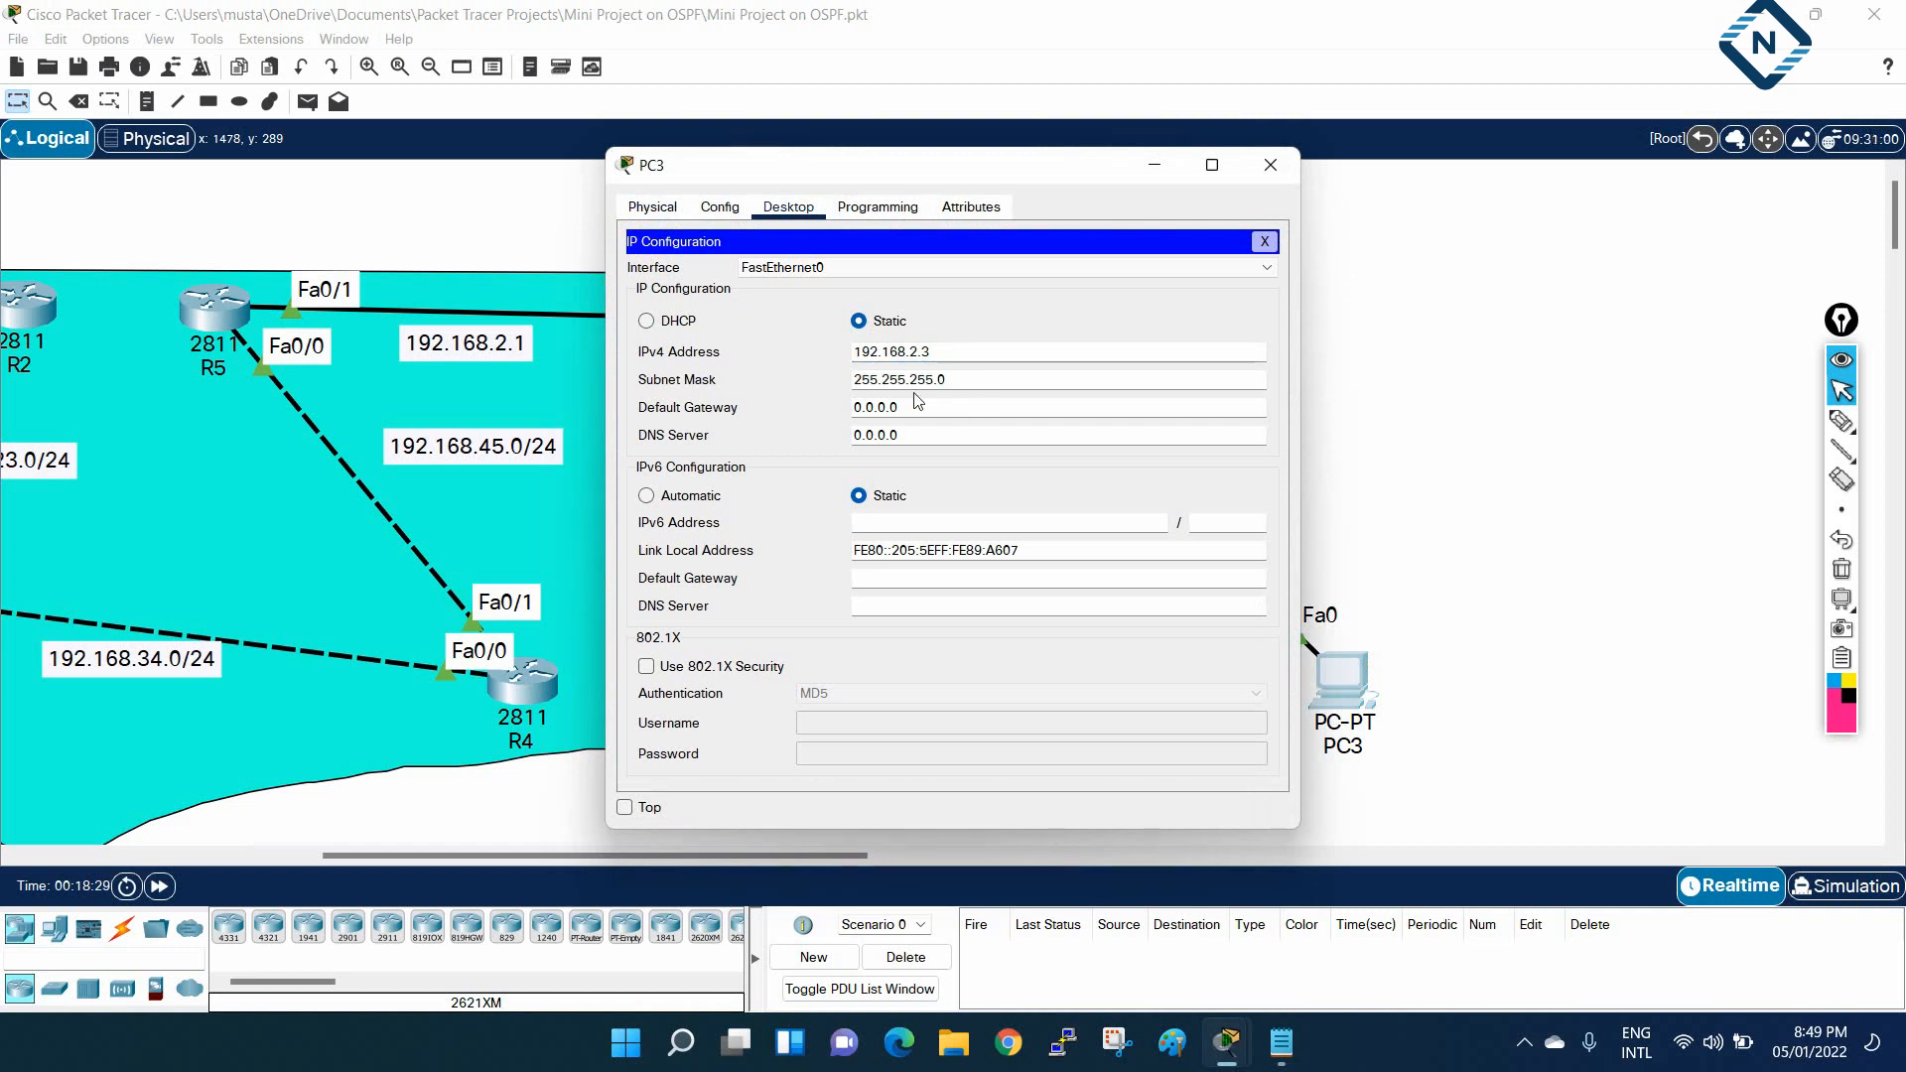
left_click_drag(957, 407, 849, 405)
type("192.168.2.2")
key("BackSpace")
type("1")
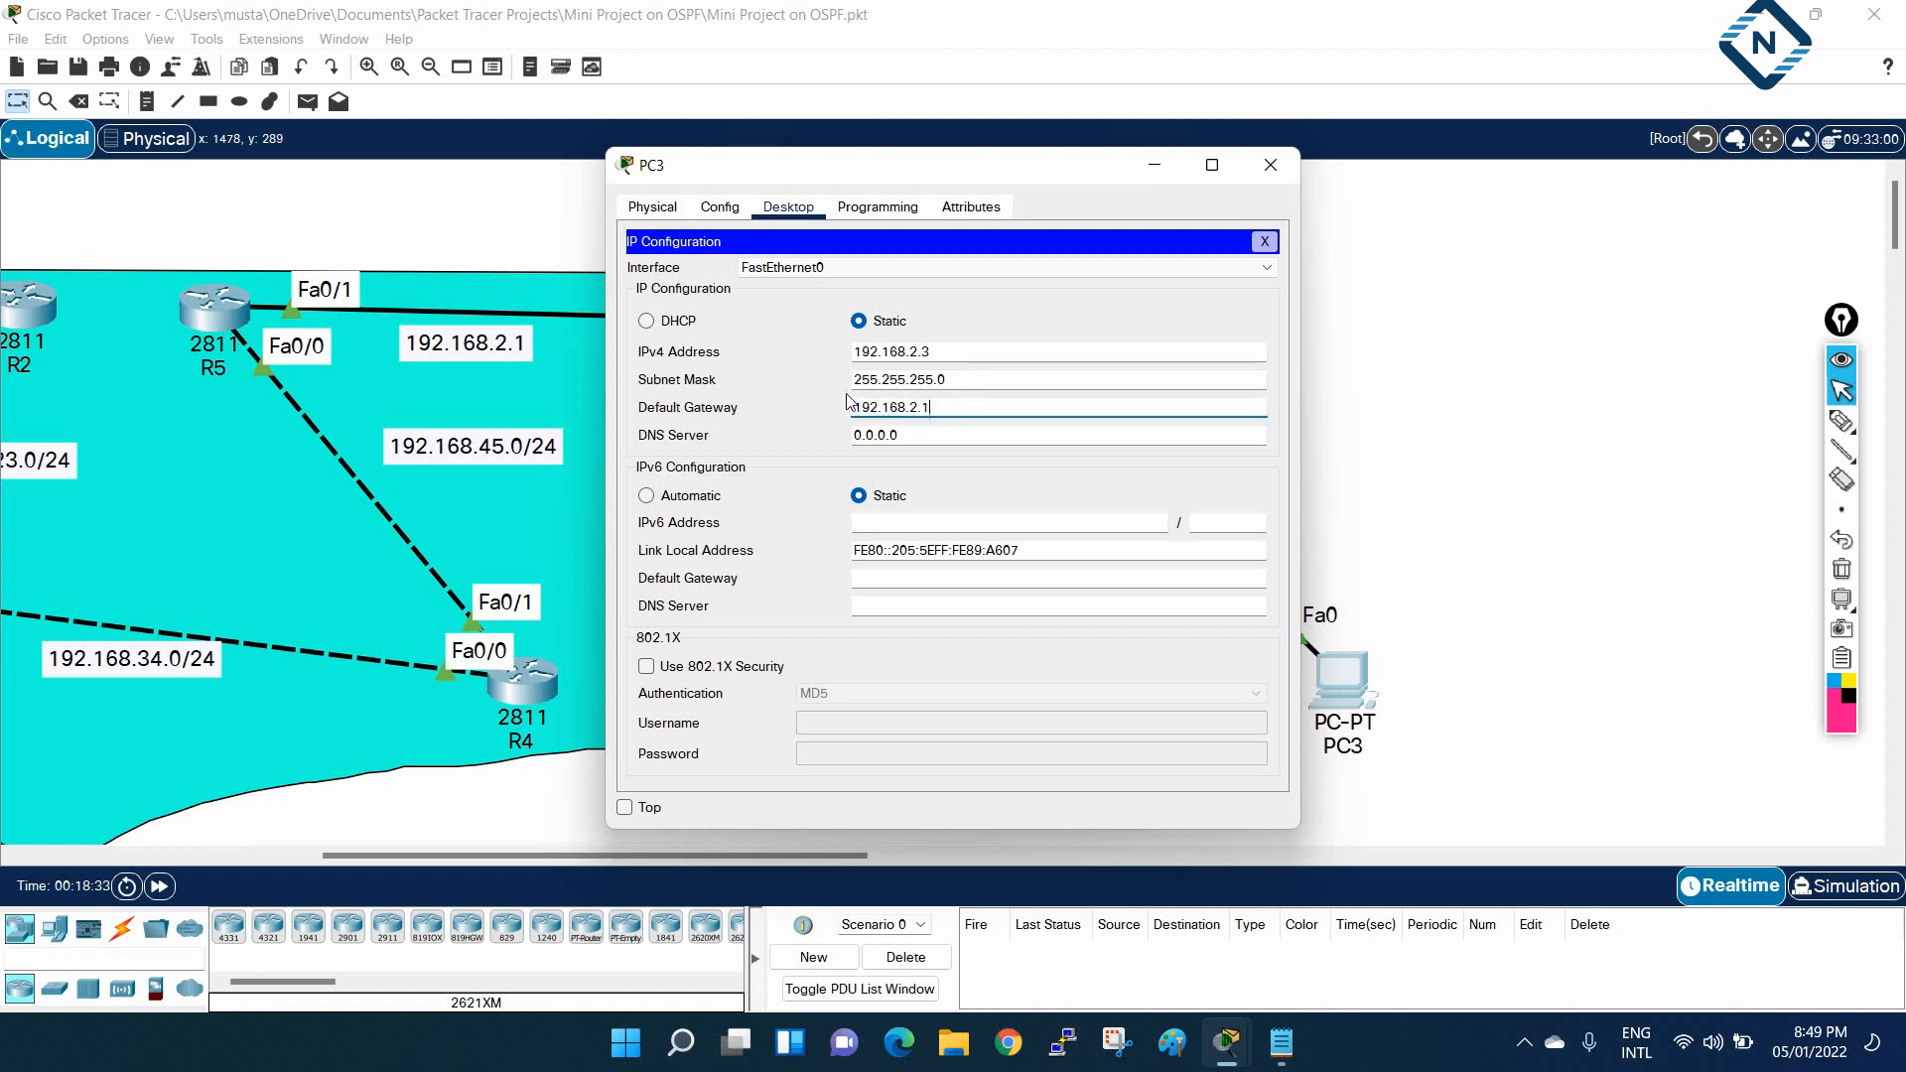
Move PC3's window aside and draw freehand marks around the 192.168.2.1 label and along the links between PC2, R5 and R4
left_click(738, 176)
left_click_drag(738, 176, 1180, 184)
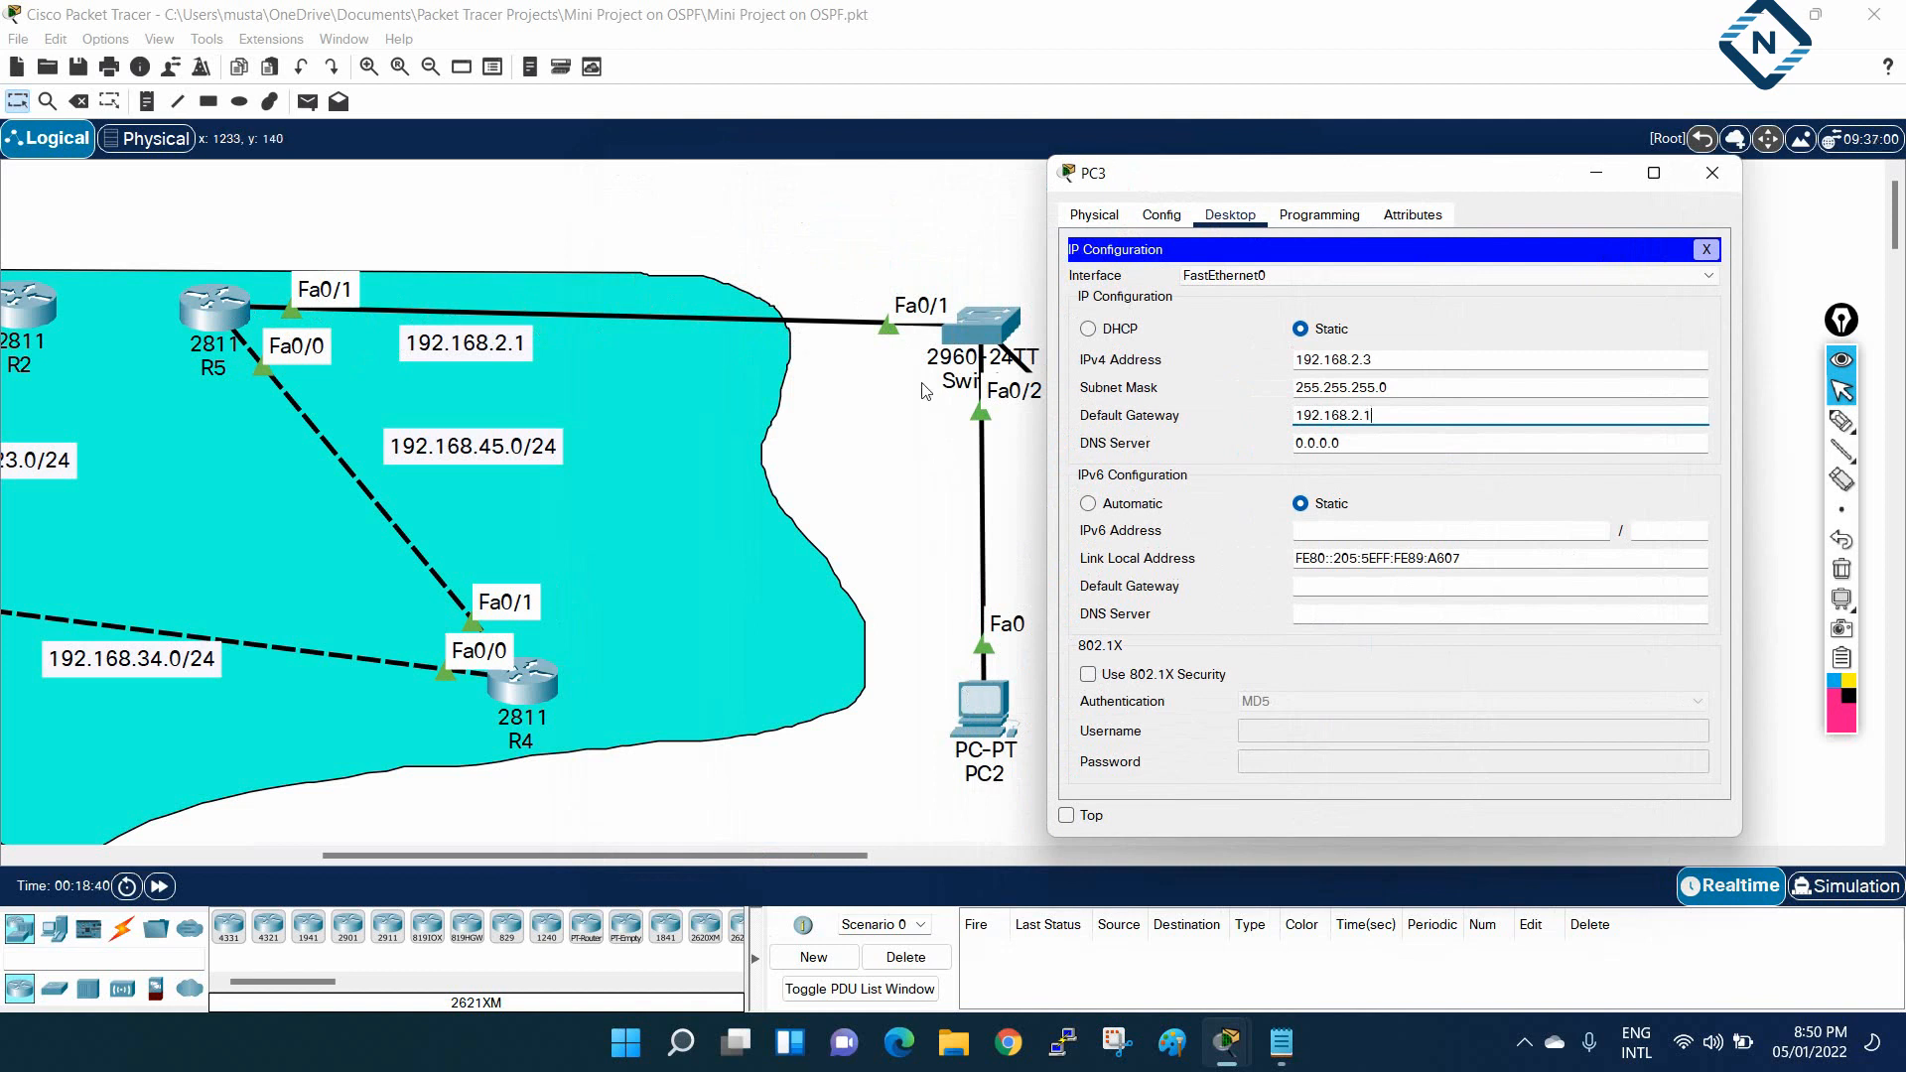
left_click(1841, 420)
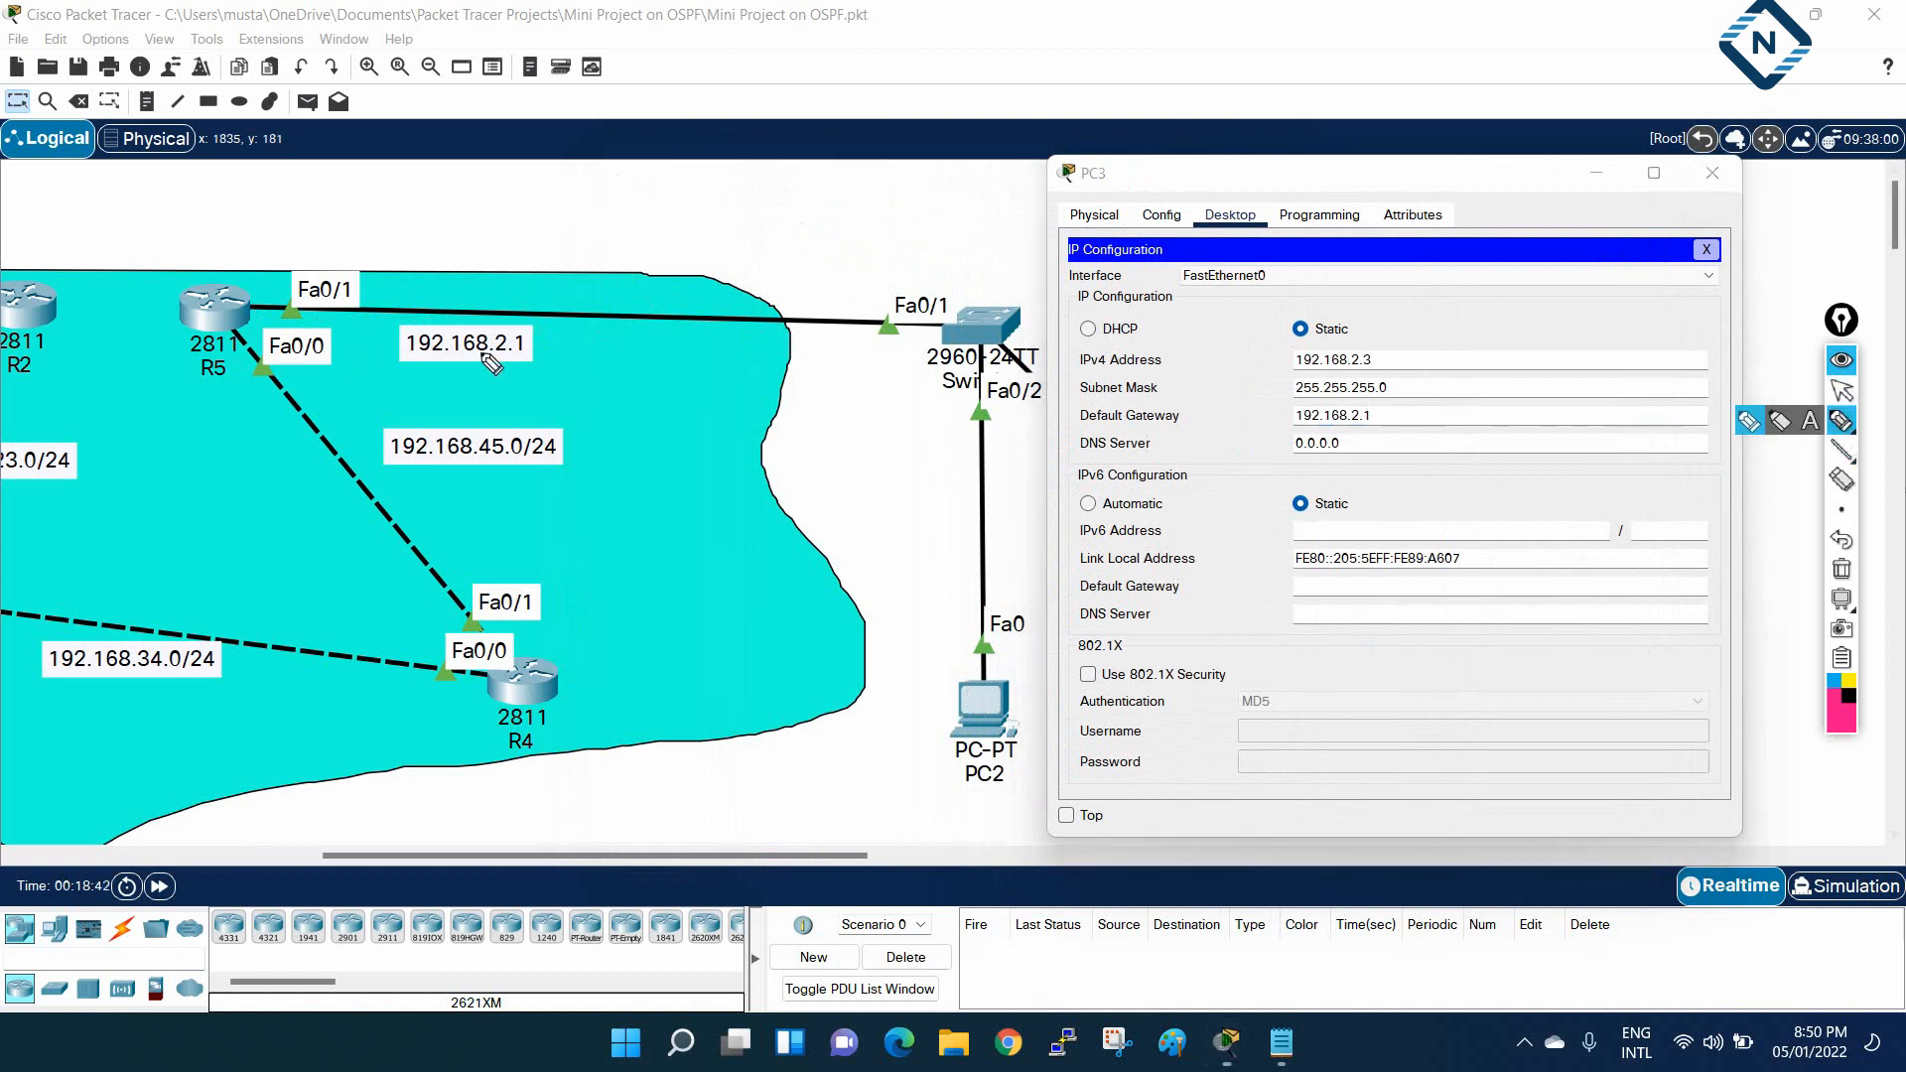
mouse_move(399, 378)
left_mouse_down()
mouse_move(551, 342)
mouse_move(430, 324)
left_mouse_up()
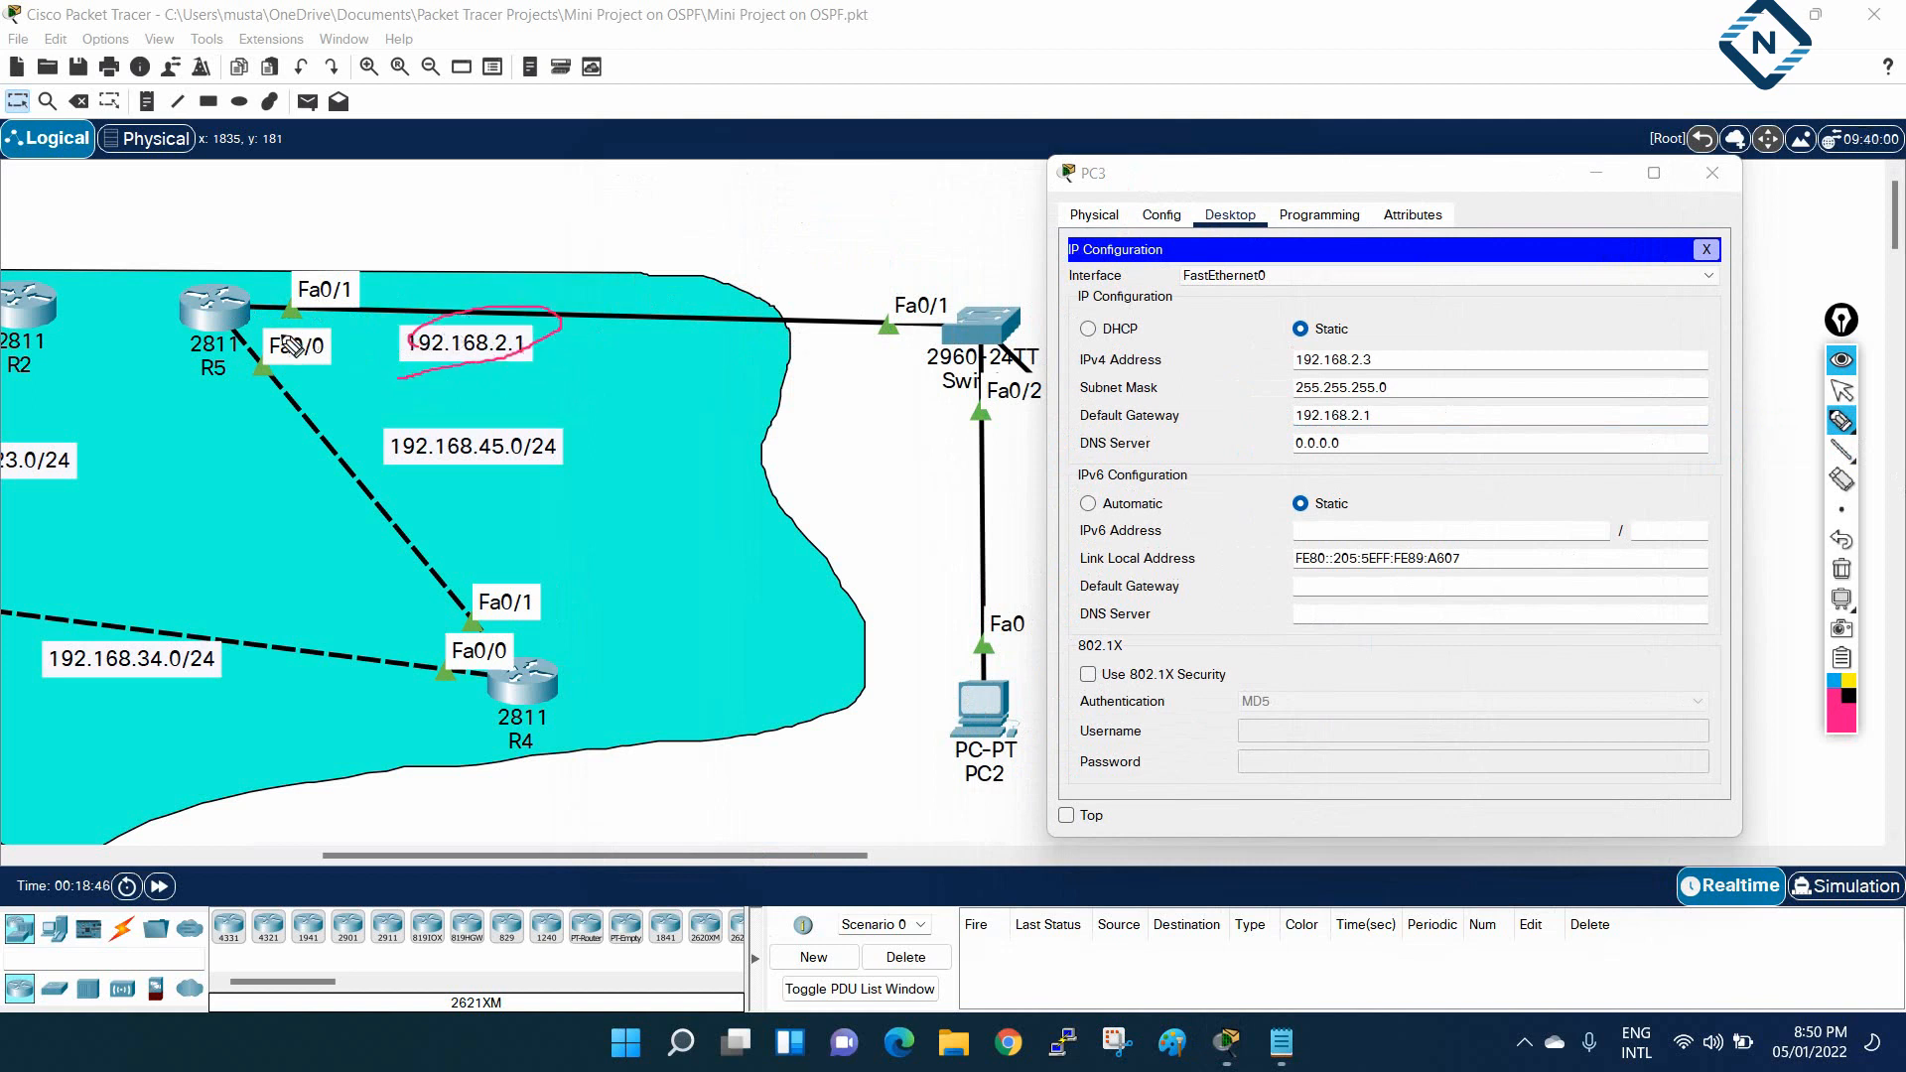
mouse_move(249, 307)
left_mouse_down()
mouse_move(735, 295)
mouse_move(998, 342)
mouse_move(980, 713)
left_mouse_up()
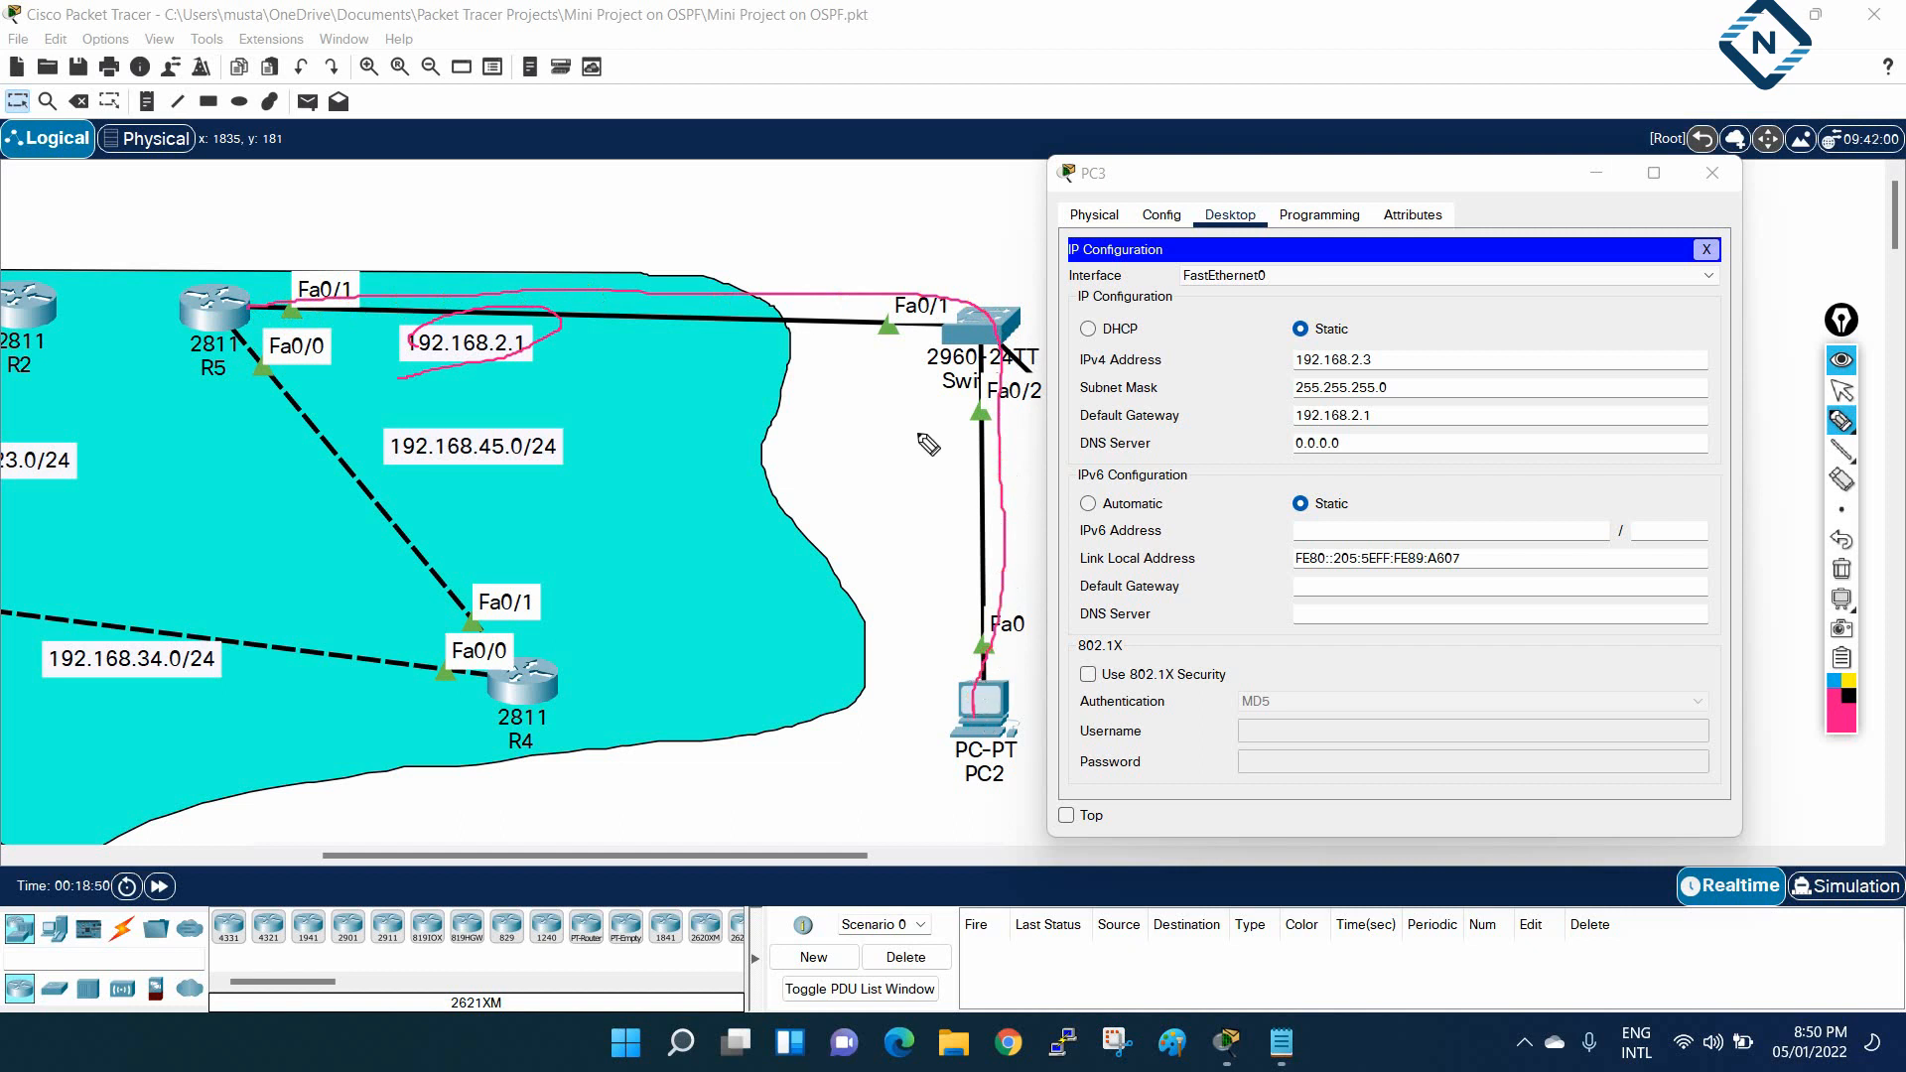
mouse_move(467, 327)
left_mouse_down()
mouse_move(561, 412)
mouse_move(531, 299)
mouse_move(958, 583)
left_mouse_up()
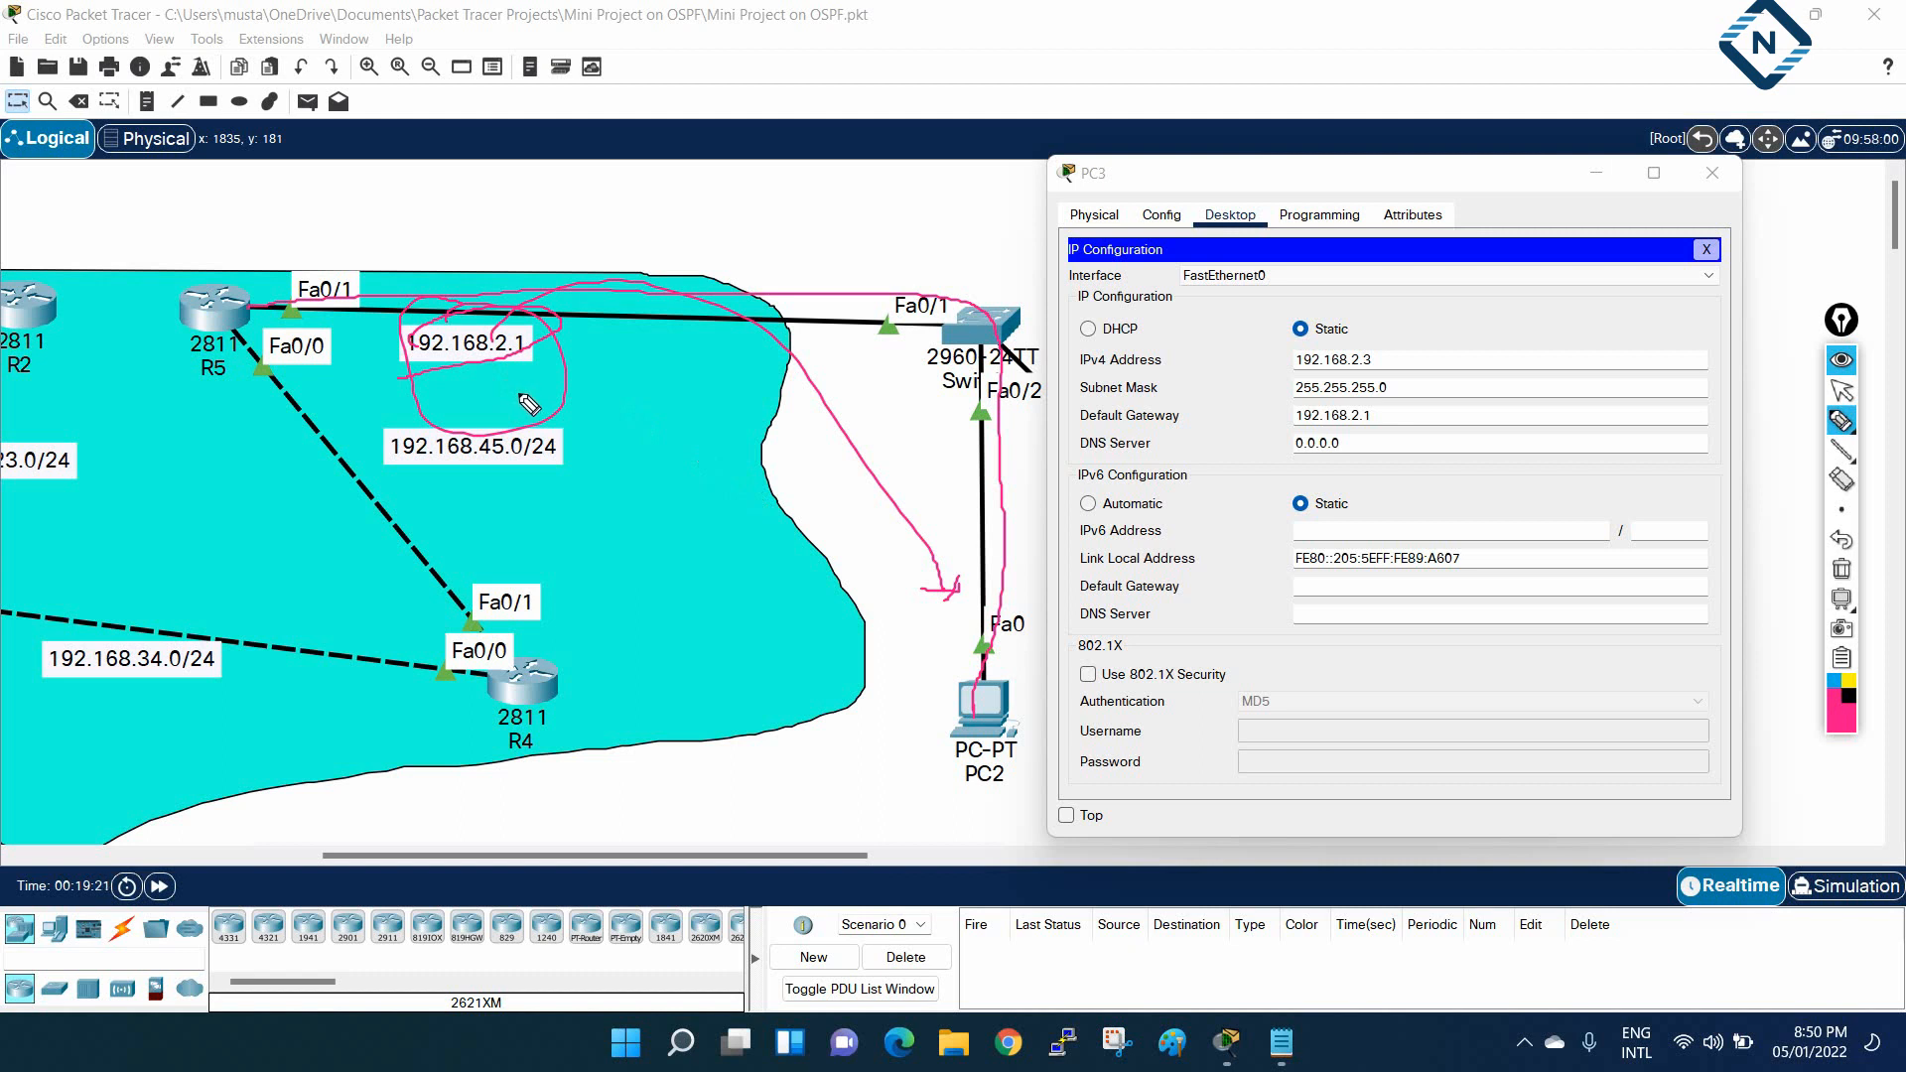
mouse_move(533, 328)
left_mouse_down()
mouse_move(487, 369)
mouse_move(397, 263)
mouse_move(369, 327)
mouse_move(454, 222)
mouse_move(360, 253)
left_mouse_up()
mouse_move(968, 695)
left_mouse_down()
mouse_move(928, 344)
mouse_move(214, 327)
mouse_move(474, 680)
left_mouse_up()
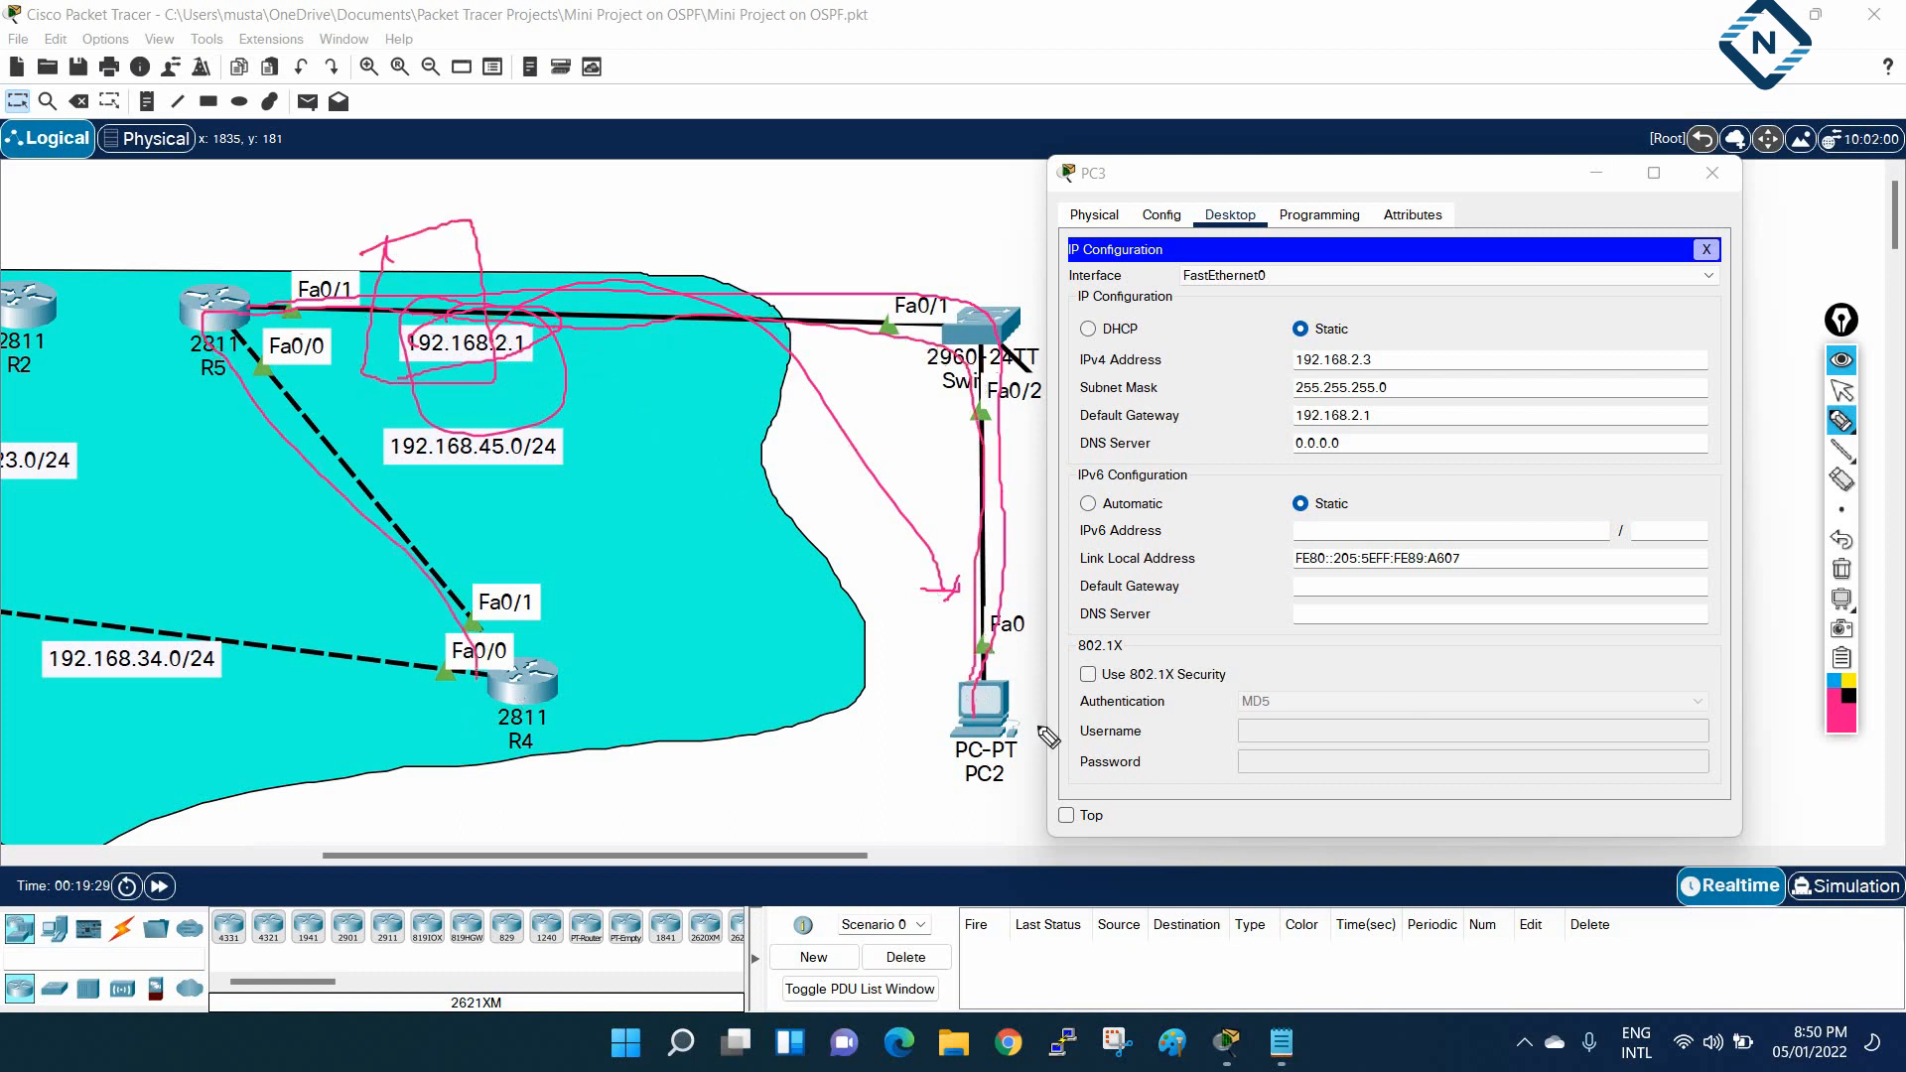
Clear the freehand annotations from the topology and close PC3's configuration window
left_click(1842, 569)
left_click(1841, 390)
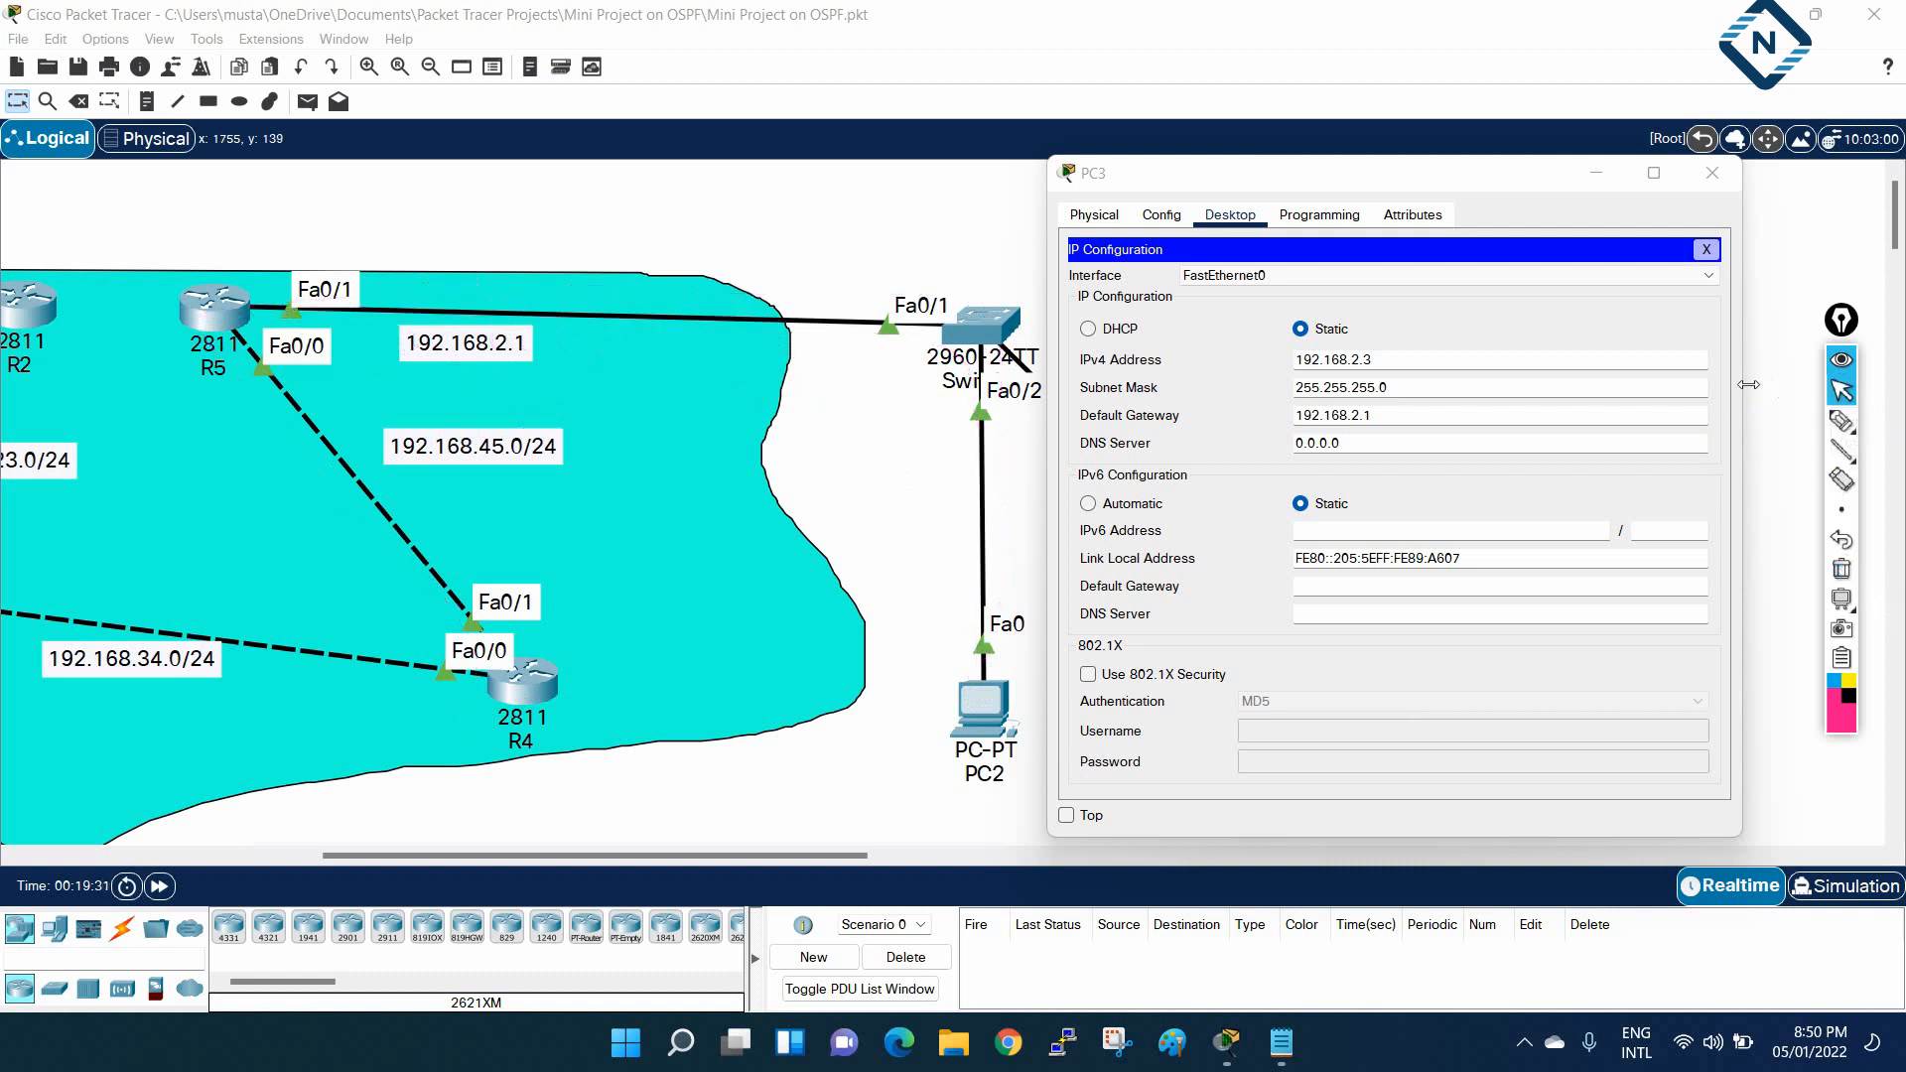
left_click(1713, 173)
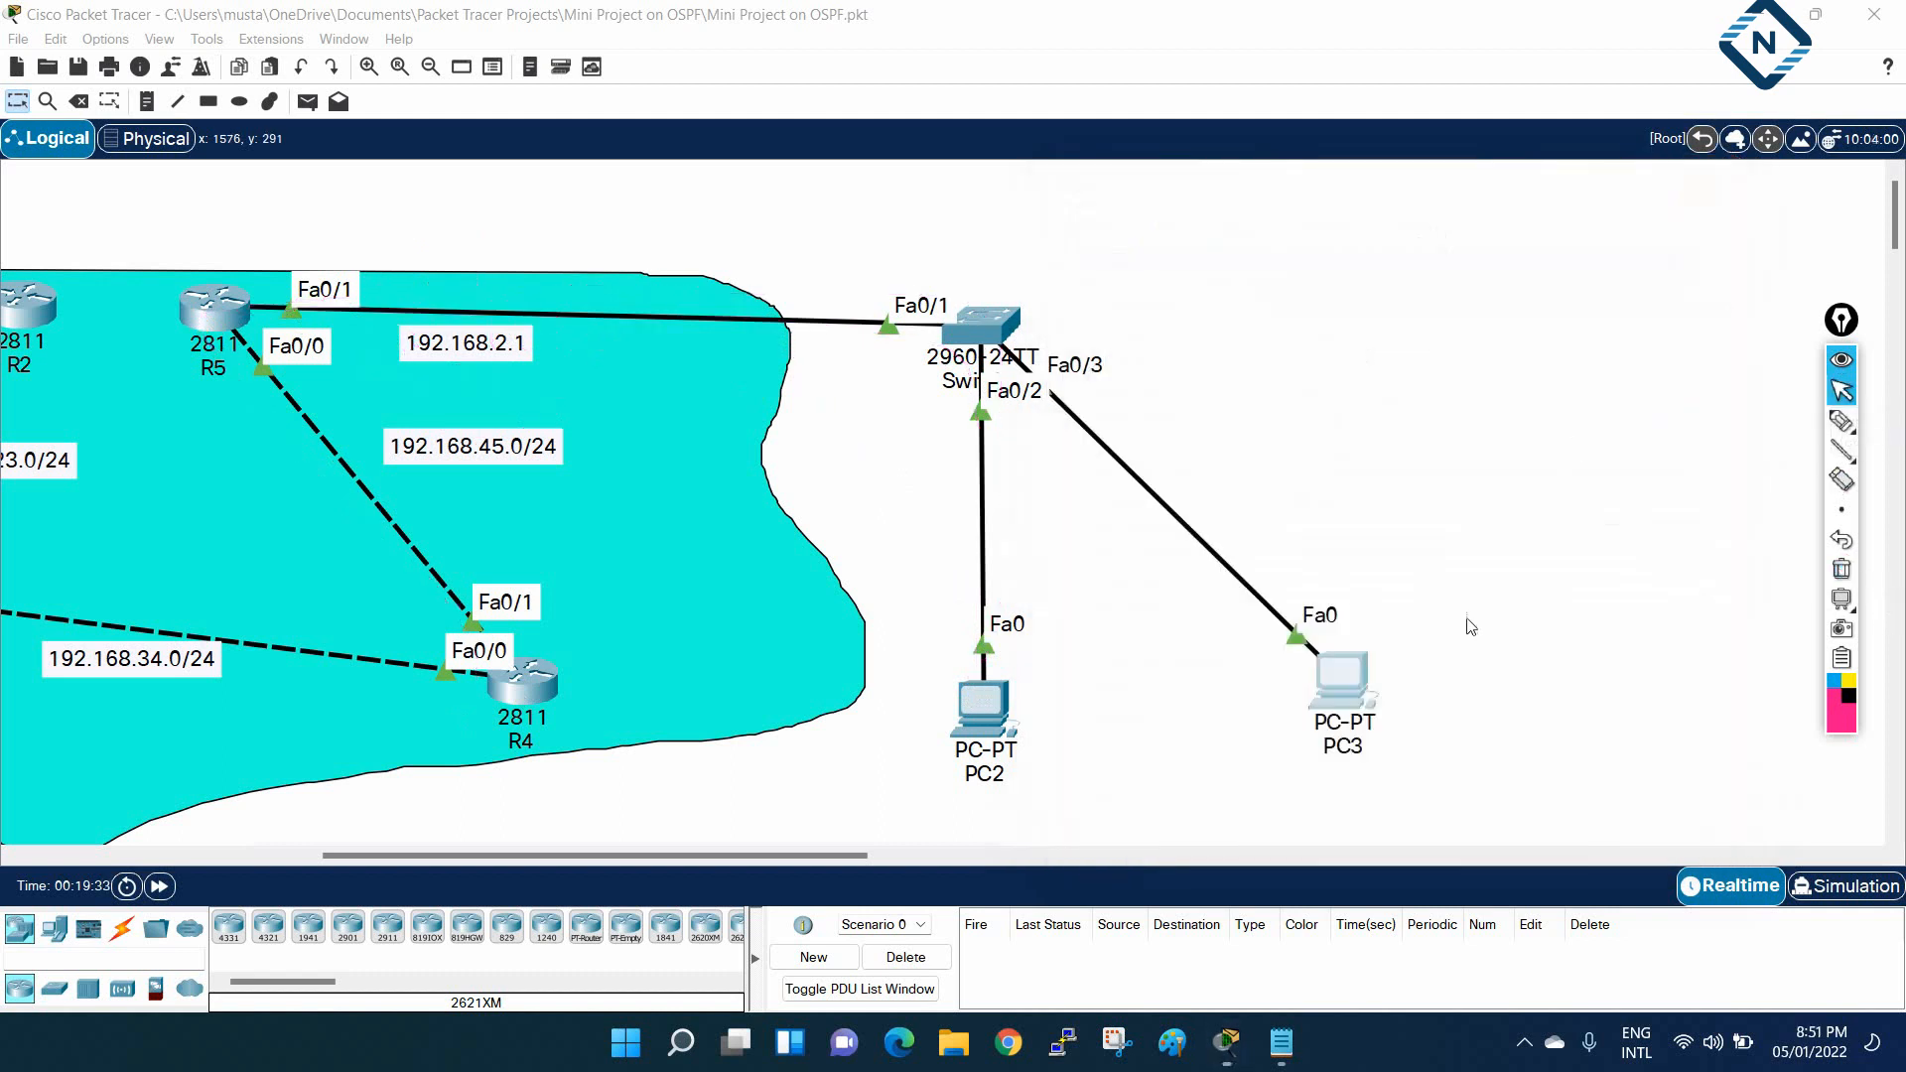
Open R1's command line and bring up a fresh privileged prompt
left_click_drag(851, 856, 631, 855)
left_click(296, 329)
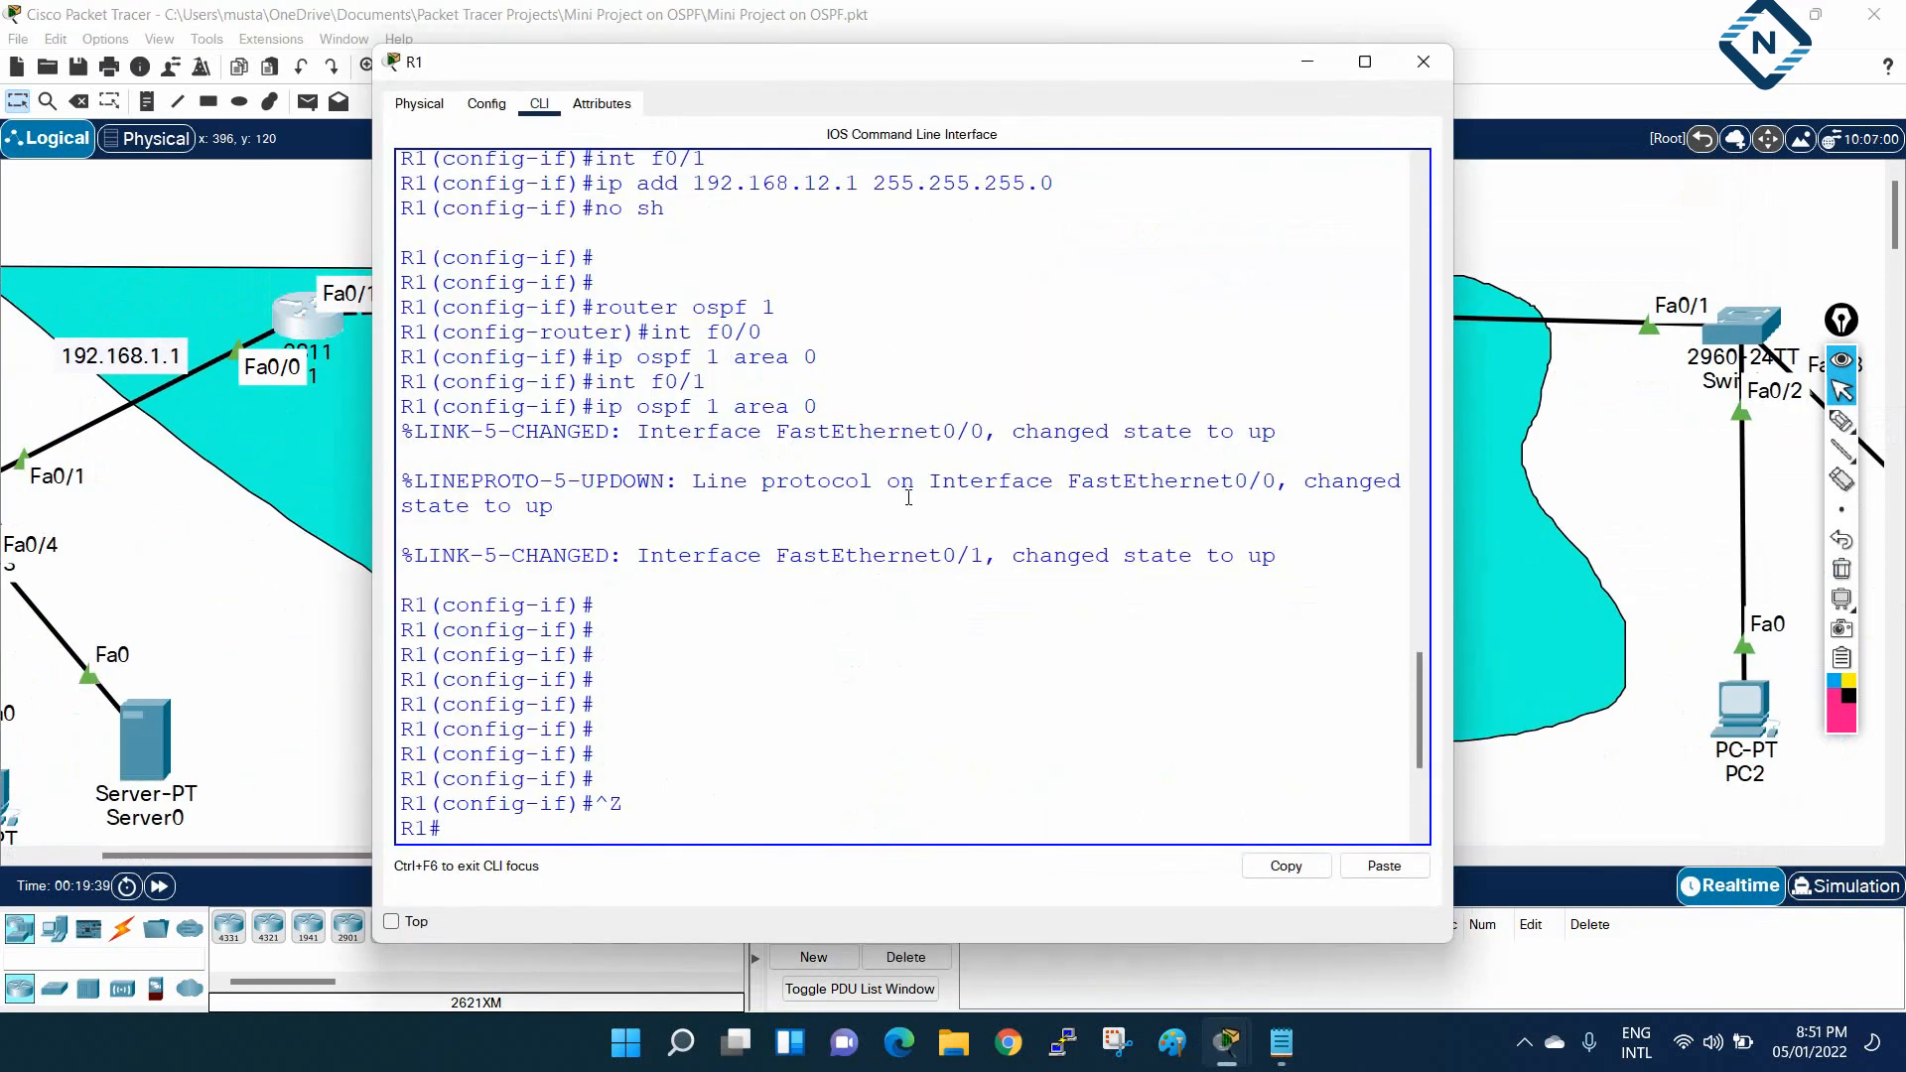
key("Return")
key("Return")
key("Return")
key("Return")
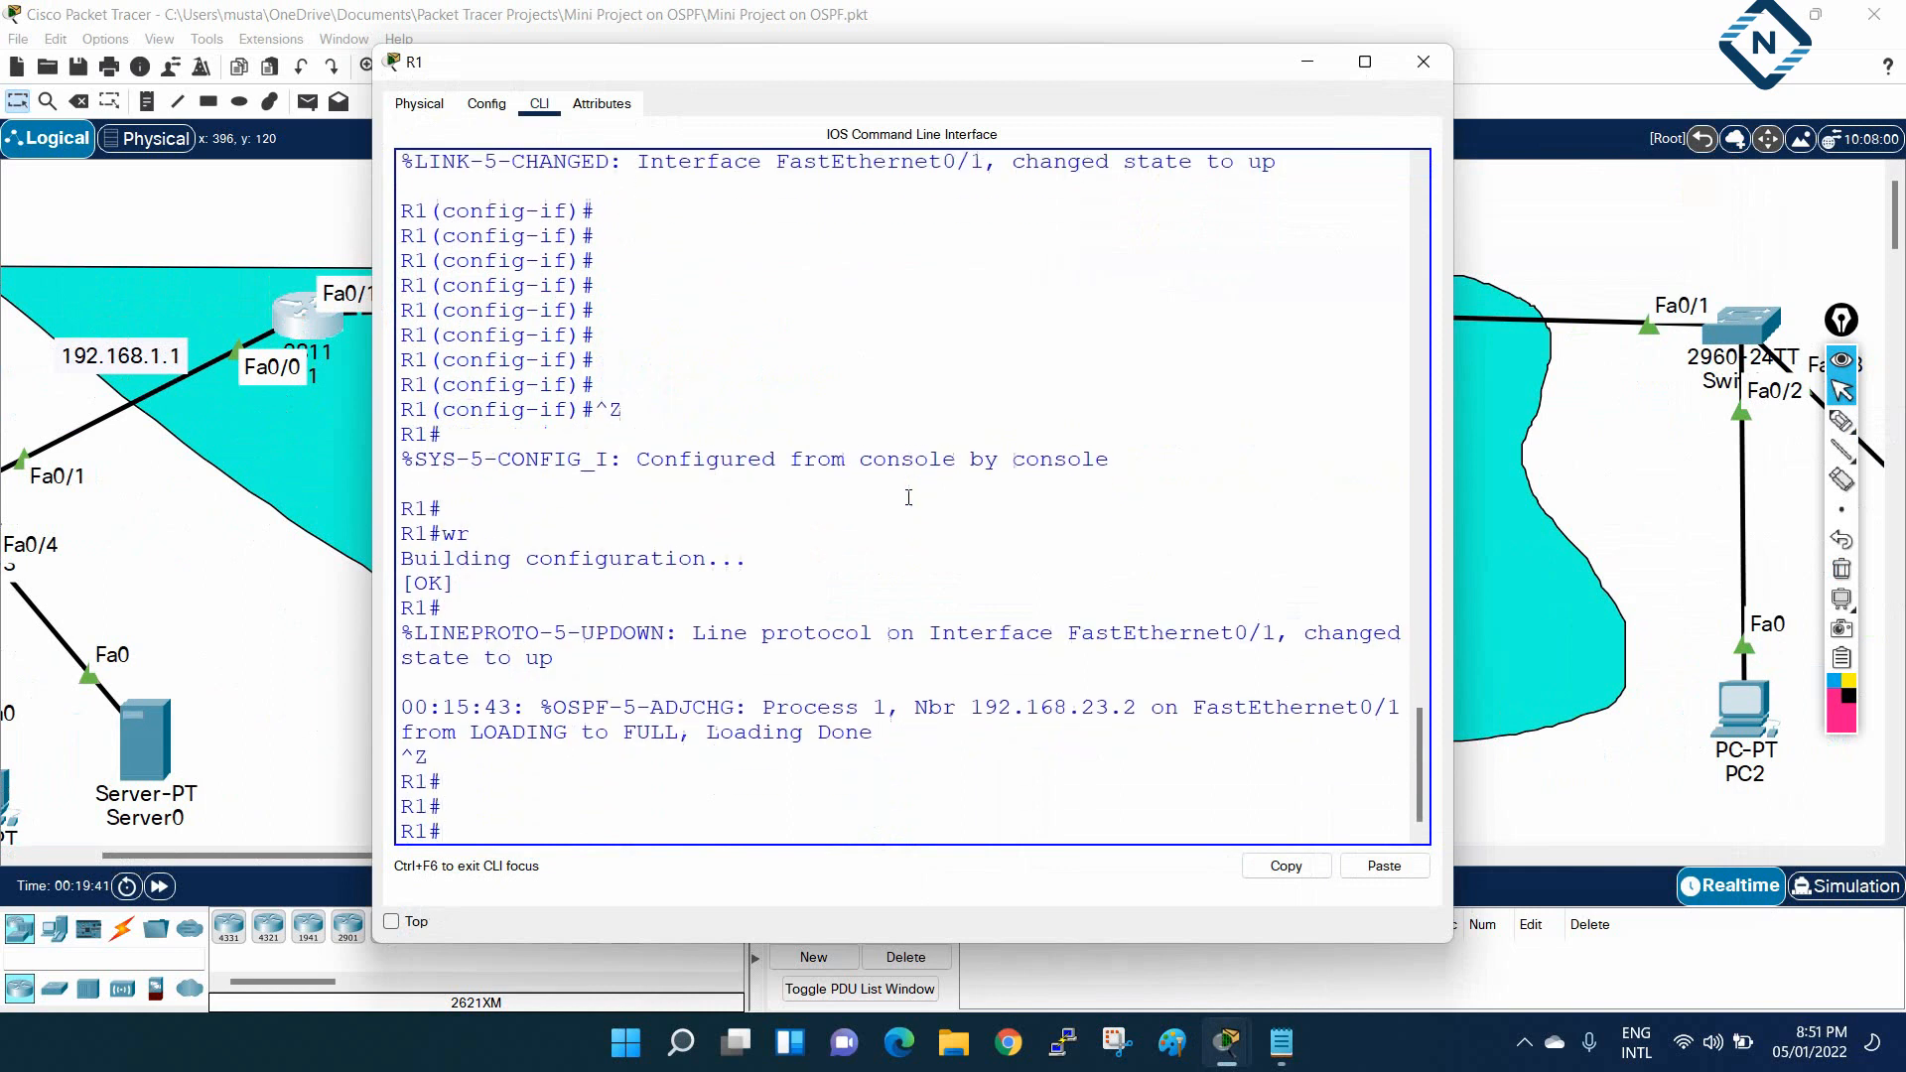
Widen R1's console window and examine the OSPF neighbour adjacency message for FastEthernet0/1
left_click_drag(637, 657, 736, 658)
left_click_drag(373, 454, 127, 455)
left_click_drag(1241, 653, 1310, 655)
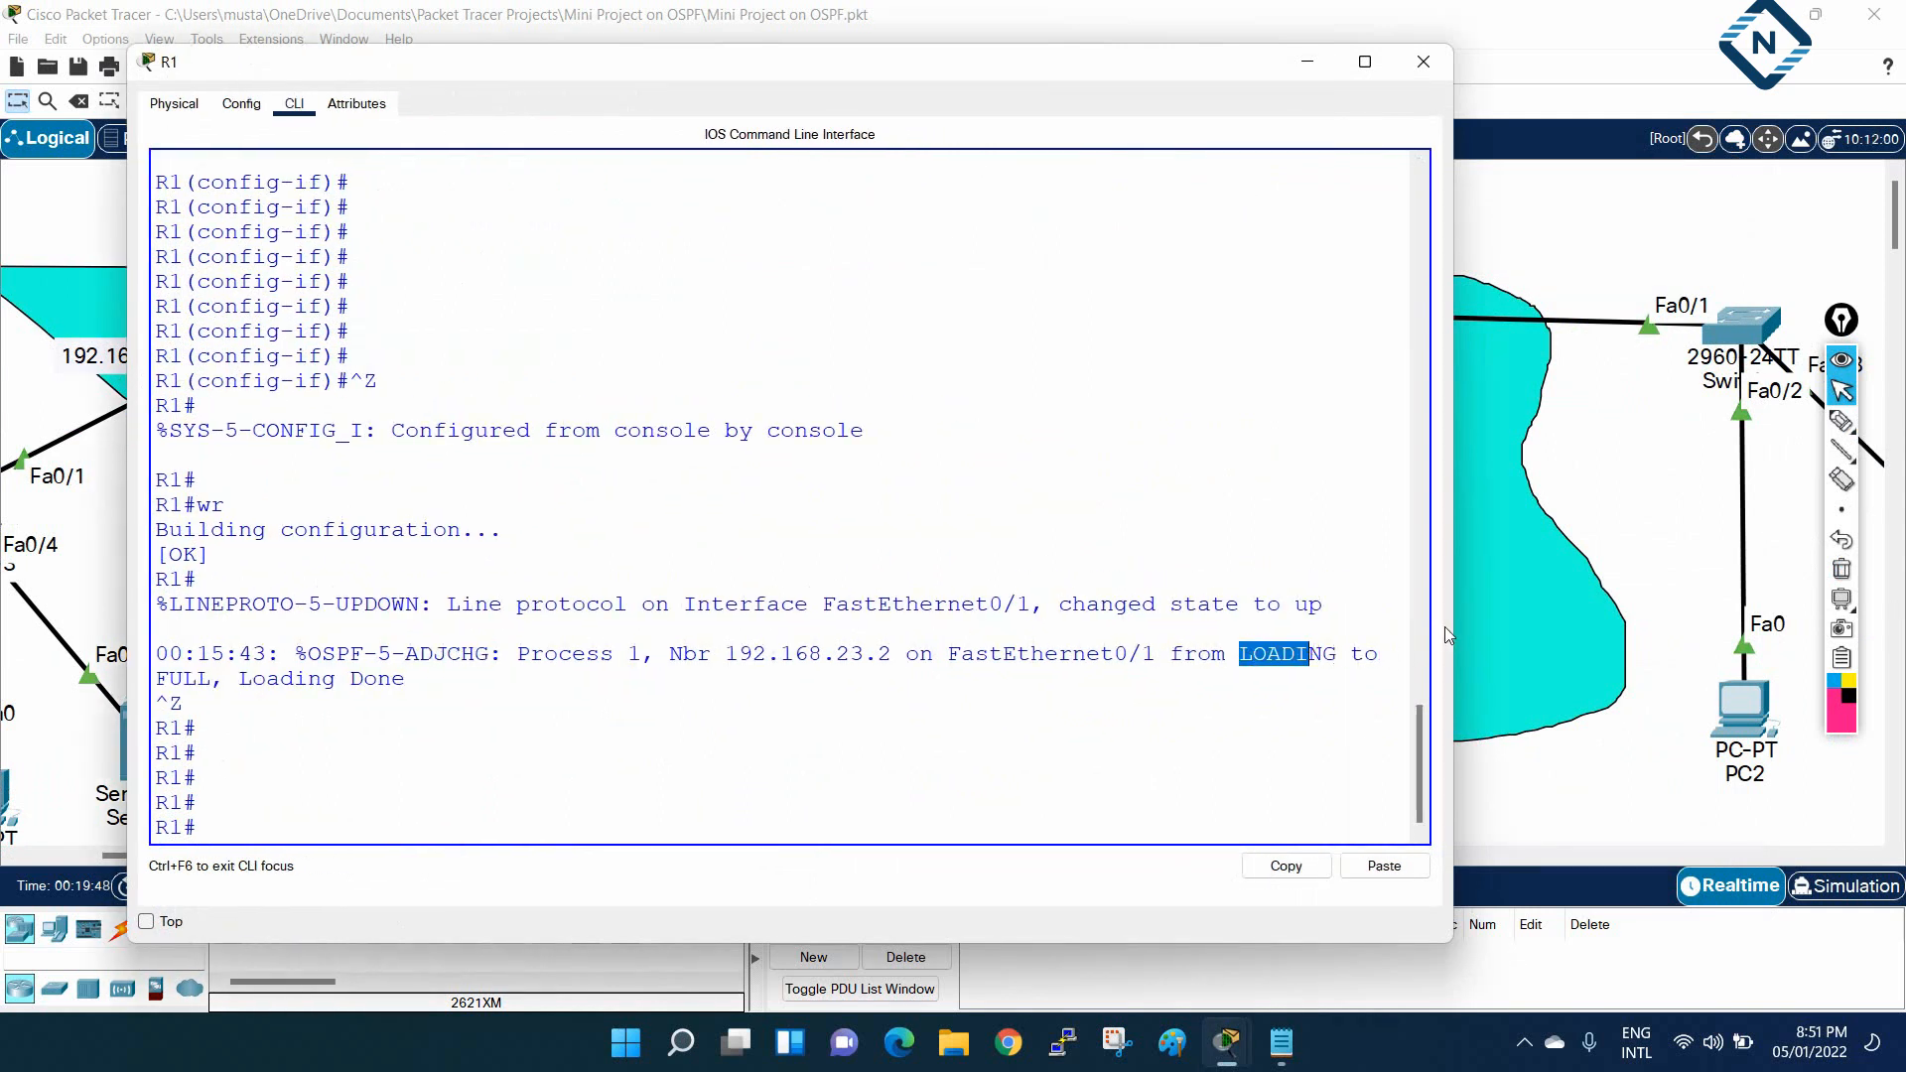
left_click_drag(1451, 627, 1717, 675)
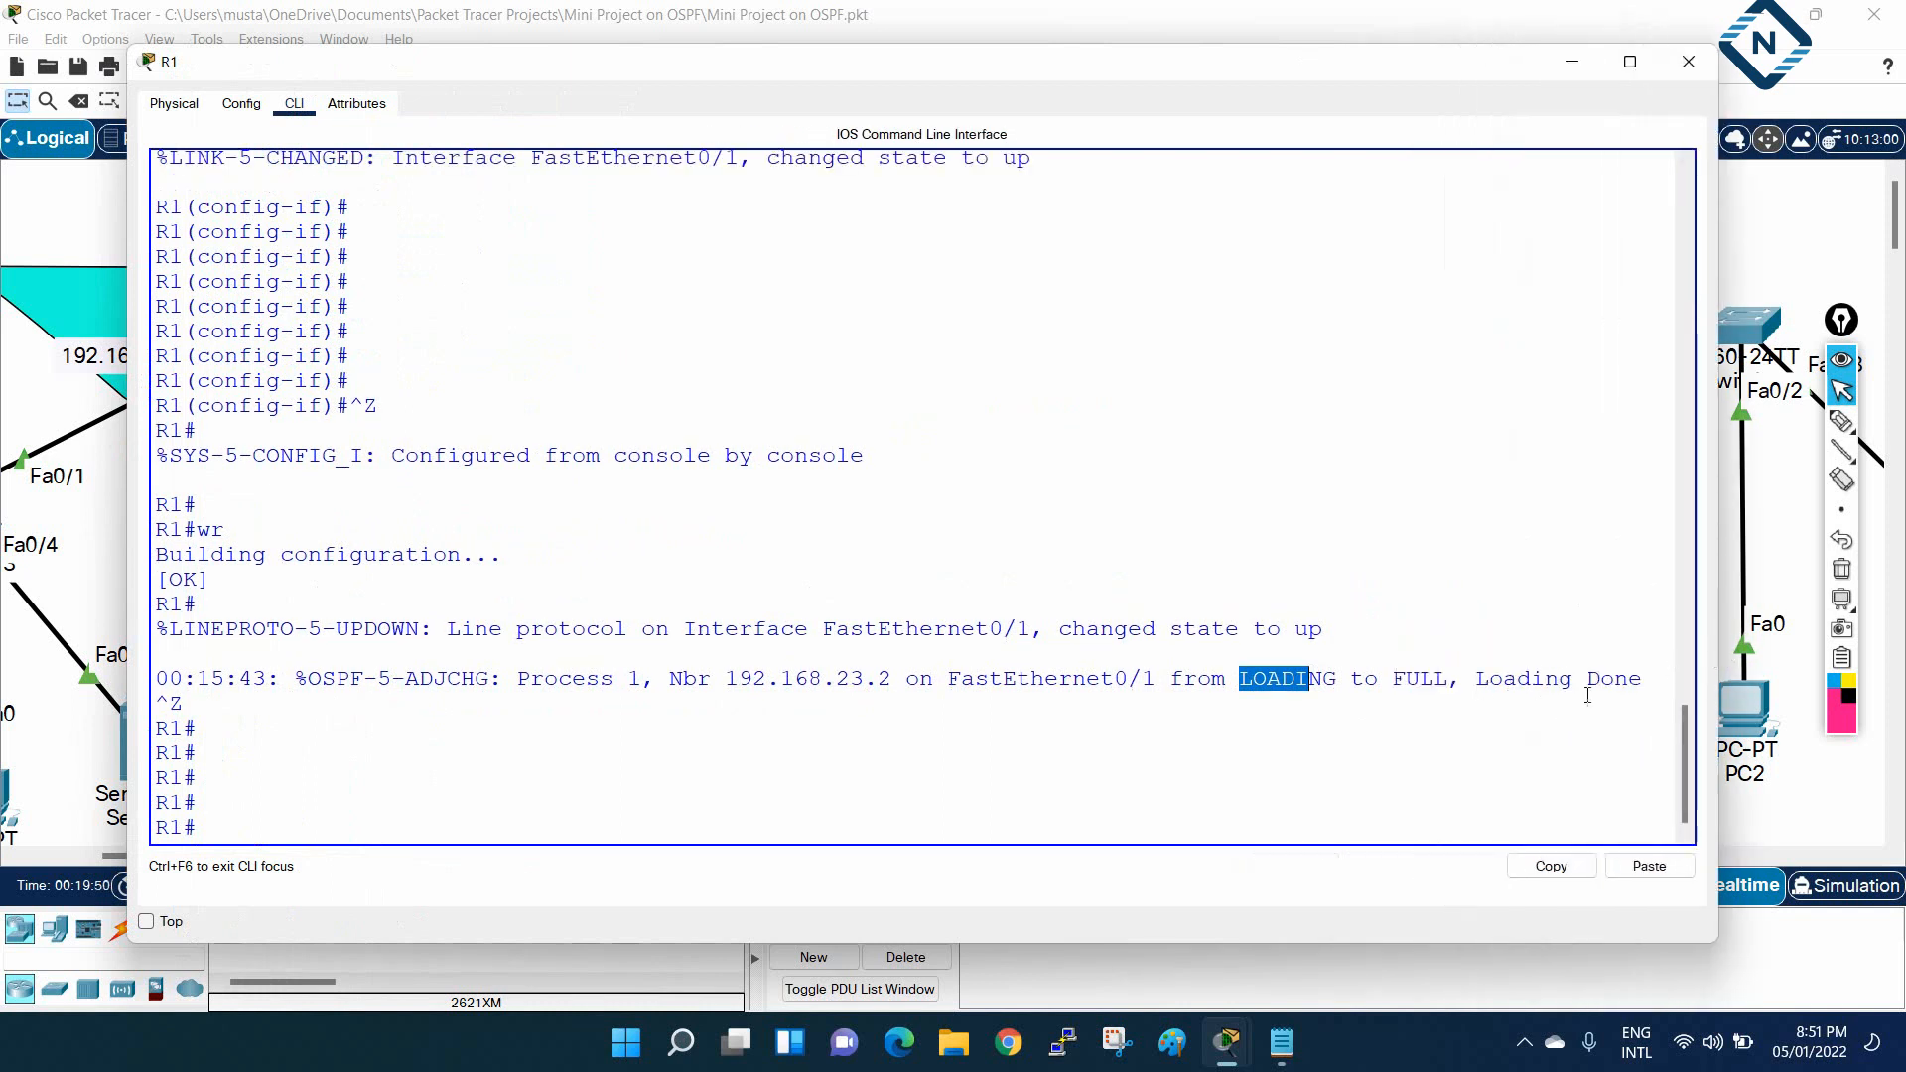
triple_click(1641, 684)
left_click(1240, 678)
Display R1's OSPF-learned routes with sh ip route ospf
type("sh ip rou")
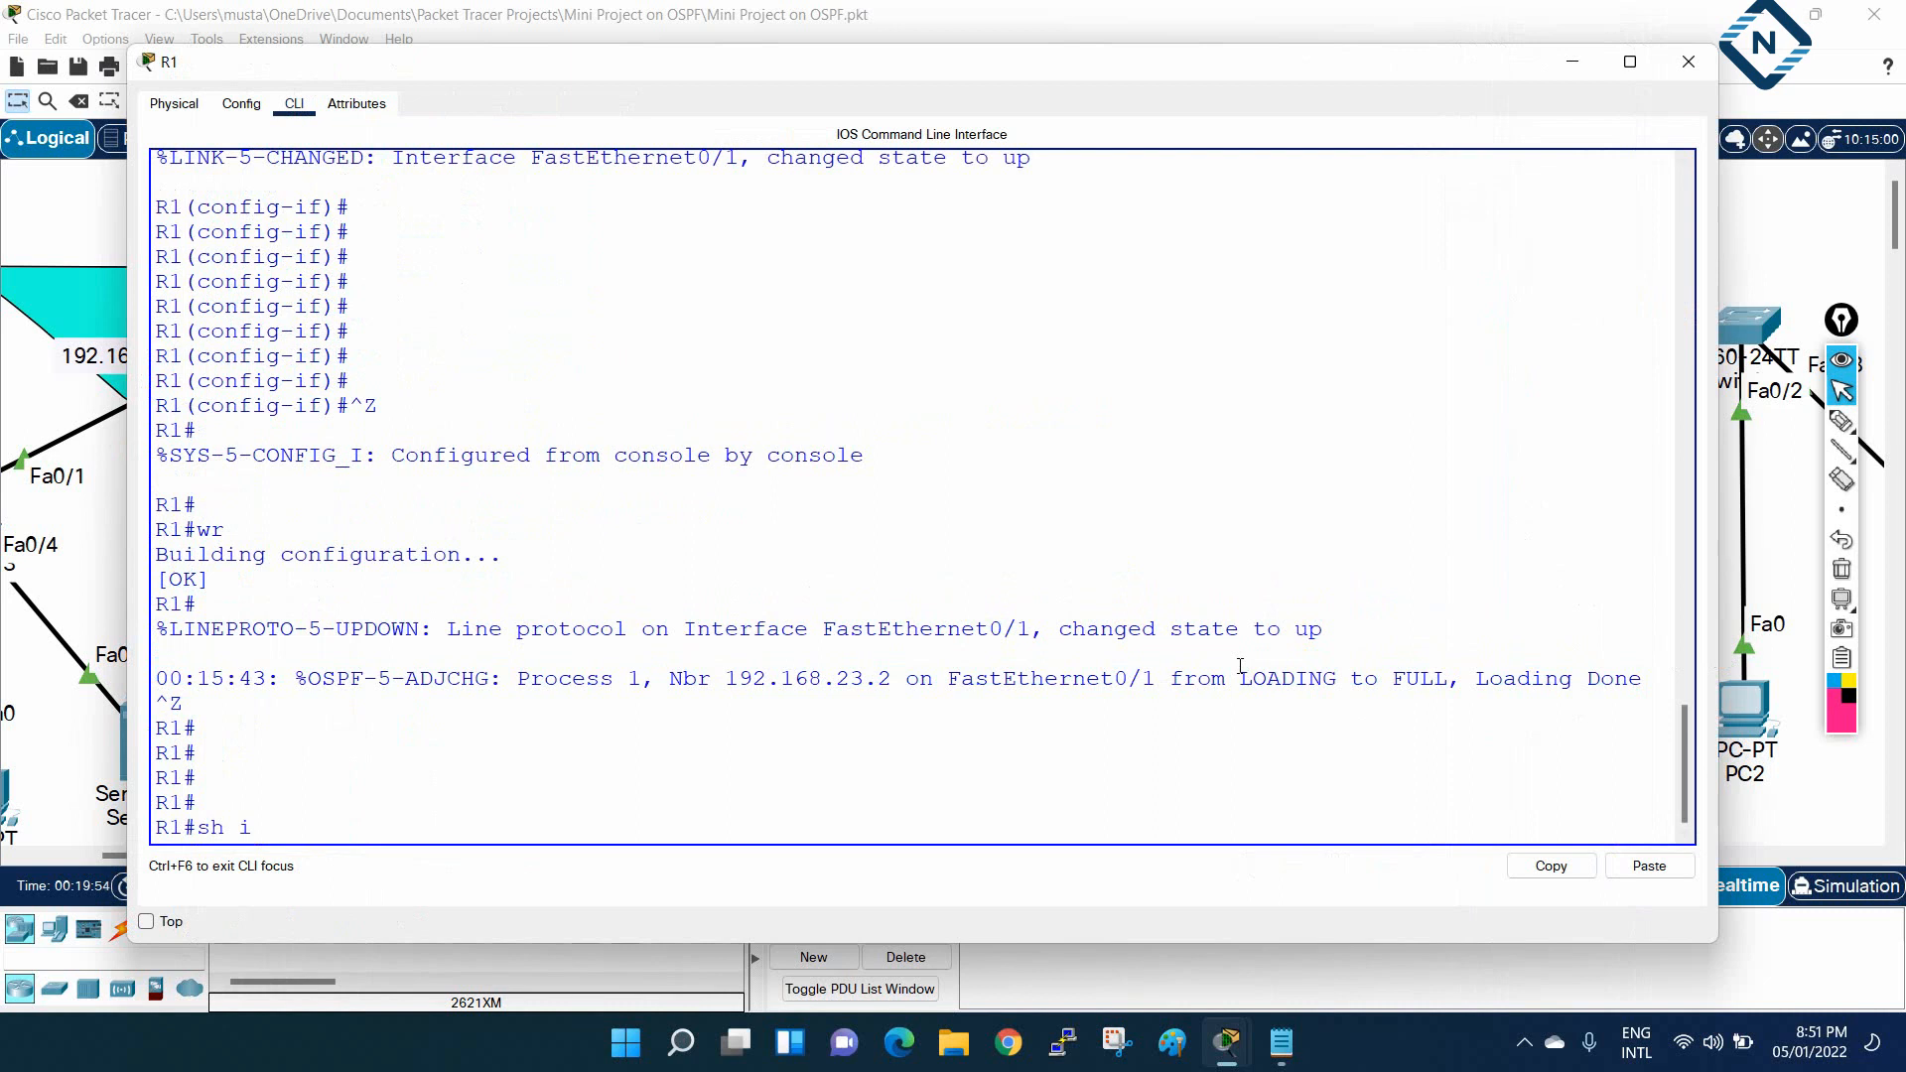
key("Tab")
type("os")
key("Tab")
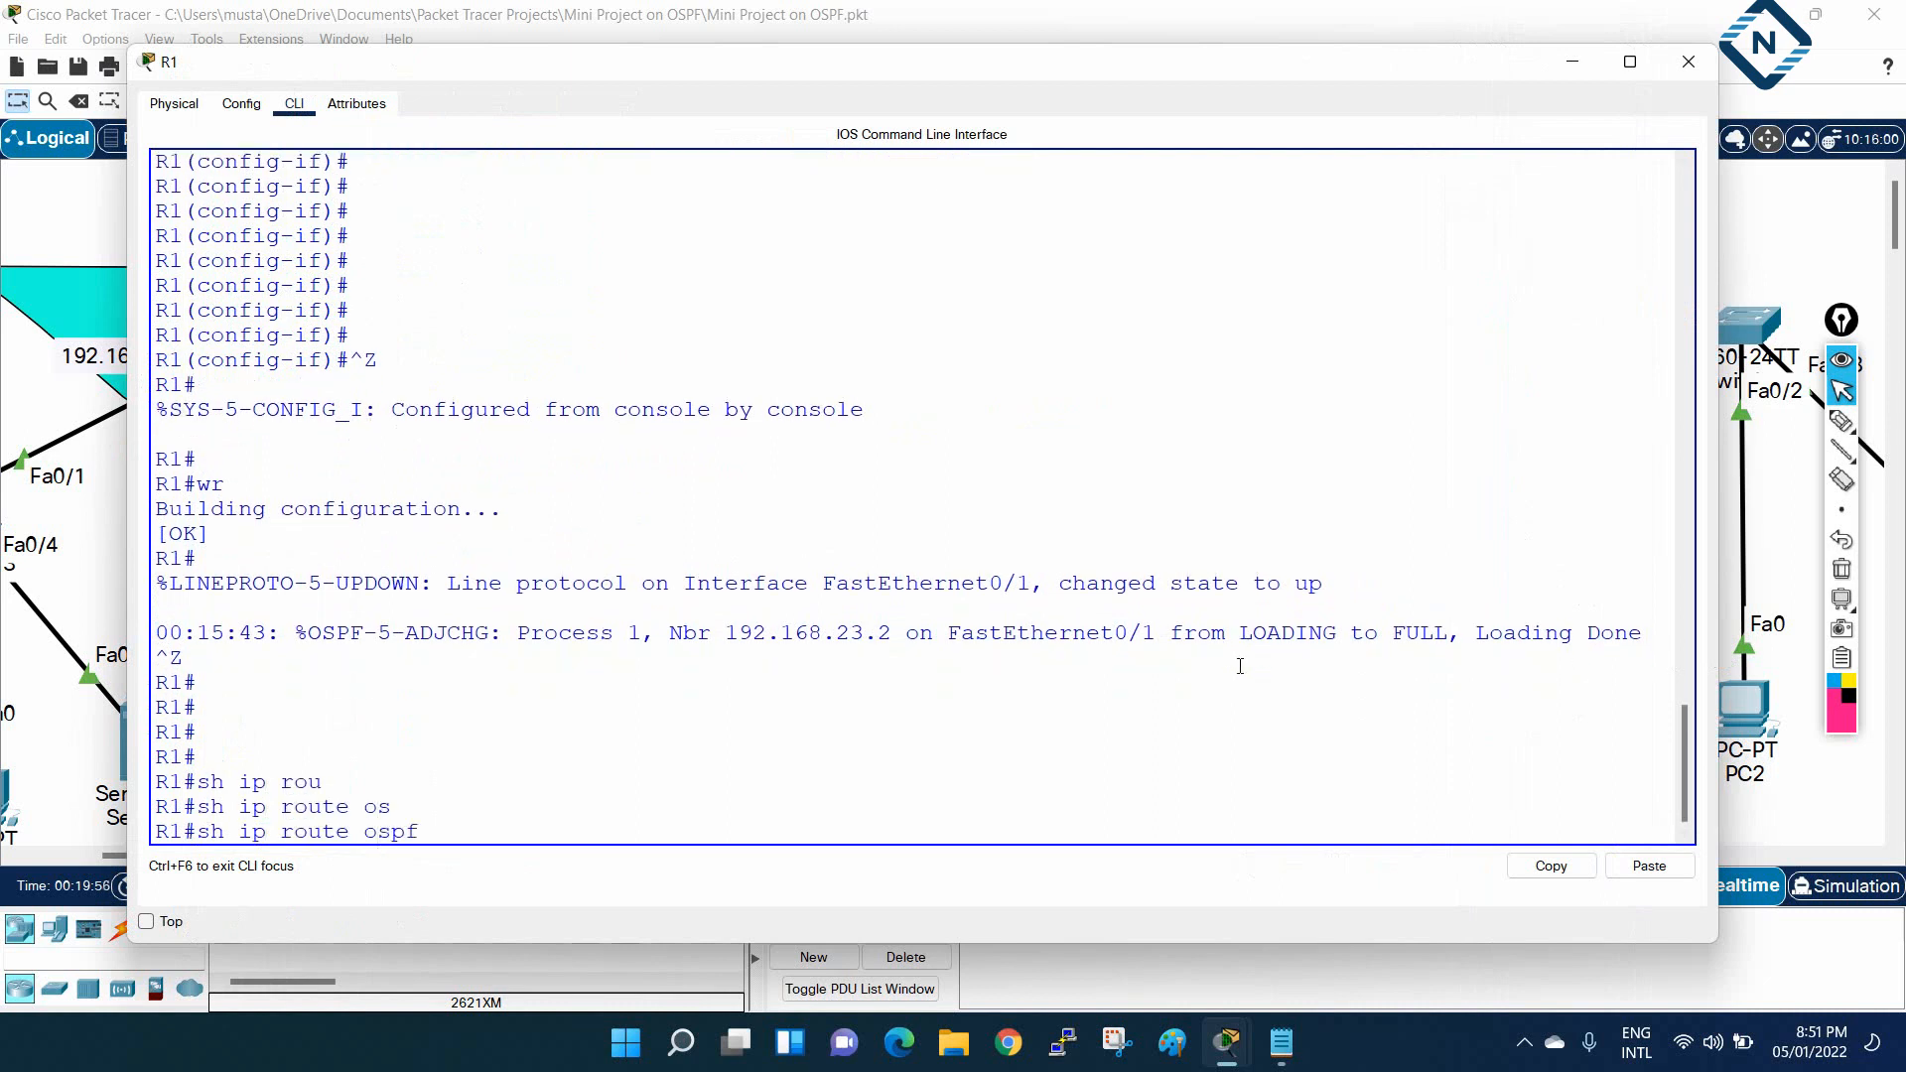
key("Return")
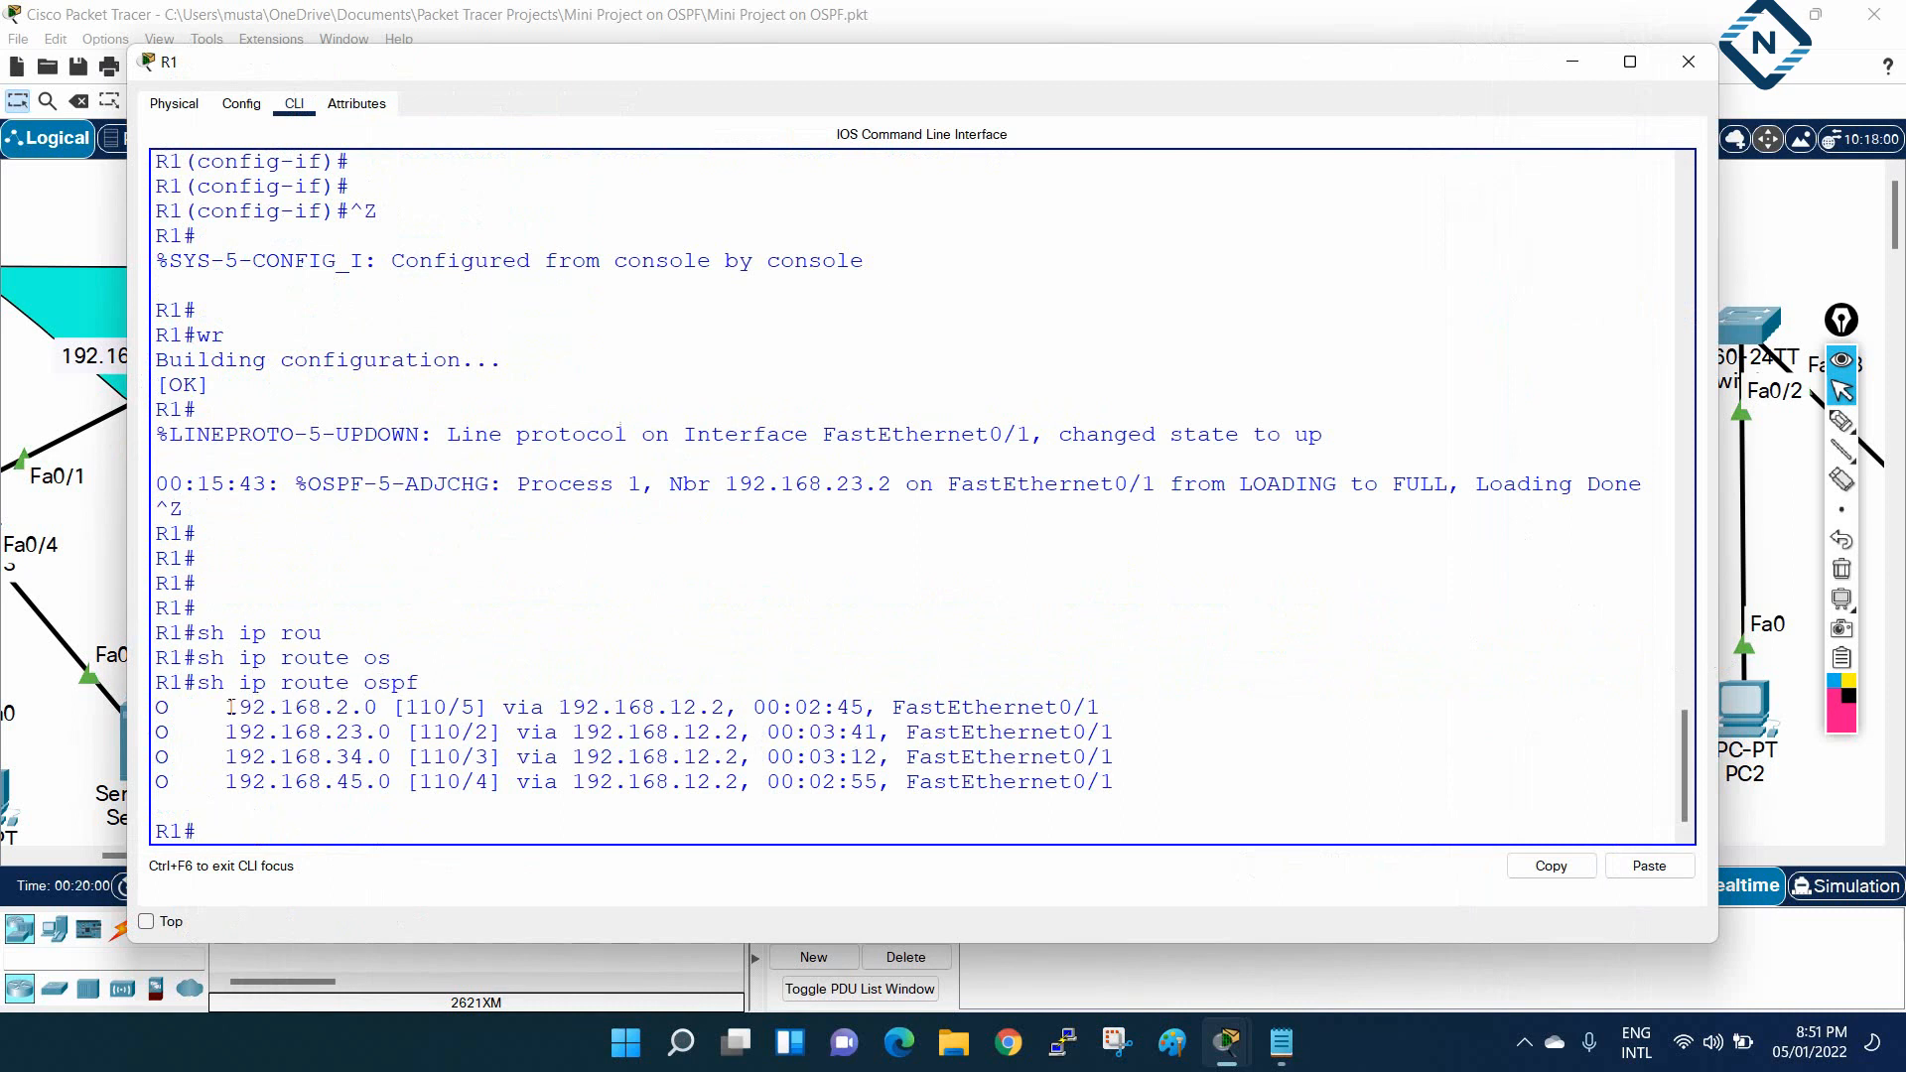
Examine R1's OSPF-learned routes and the next-hop address they share
left_click_drag(158, 710, 916, 799)
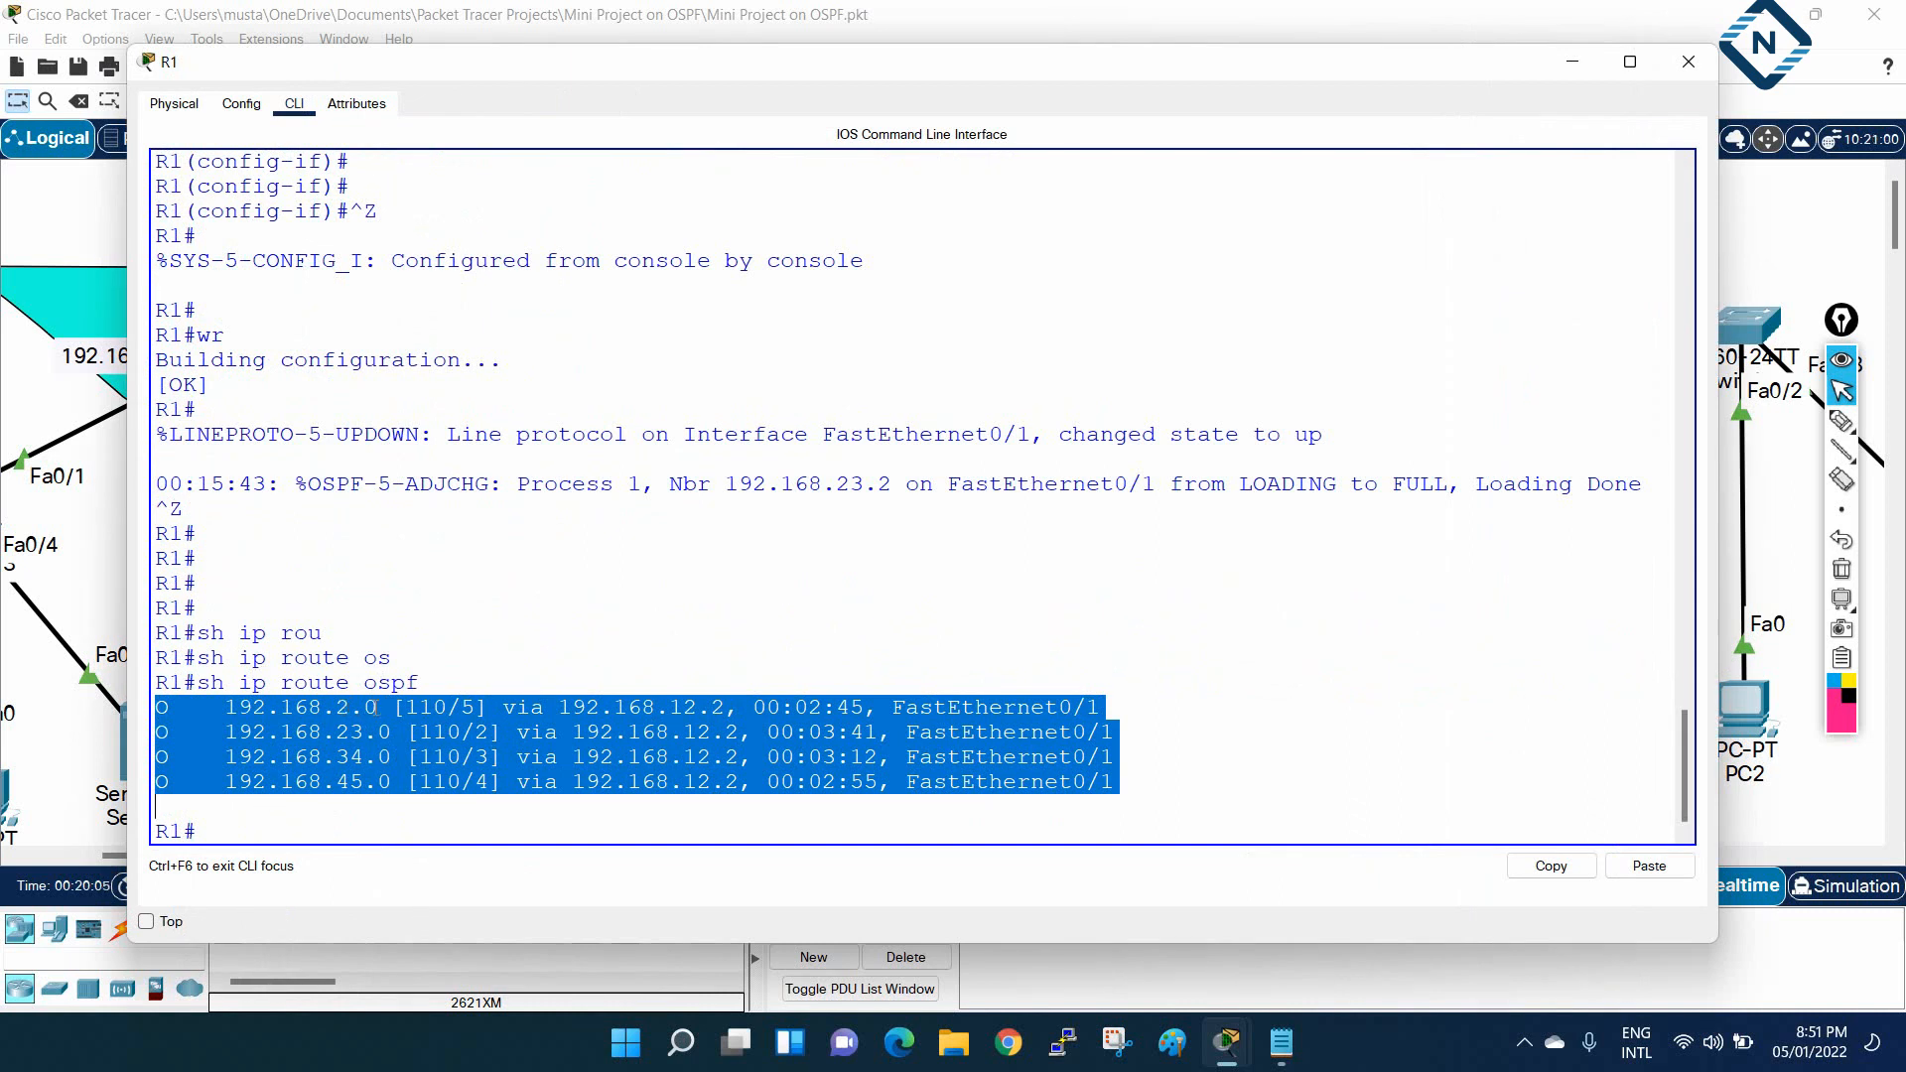
left_click_drag(738, 708, 563, 707)
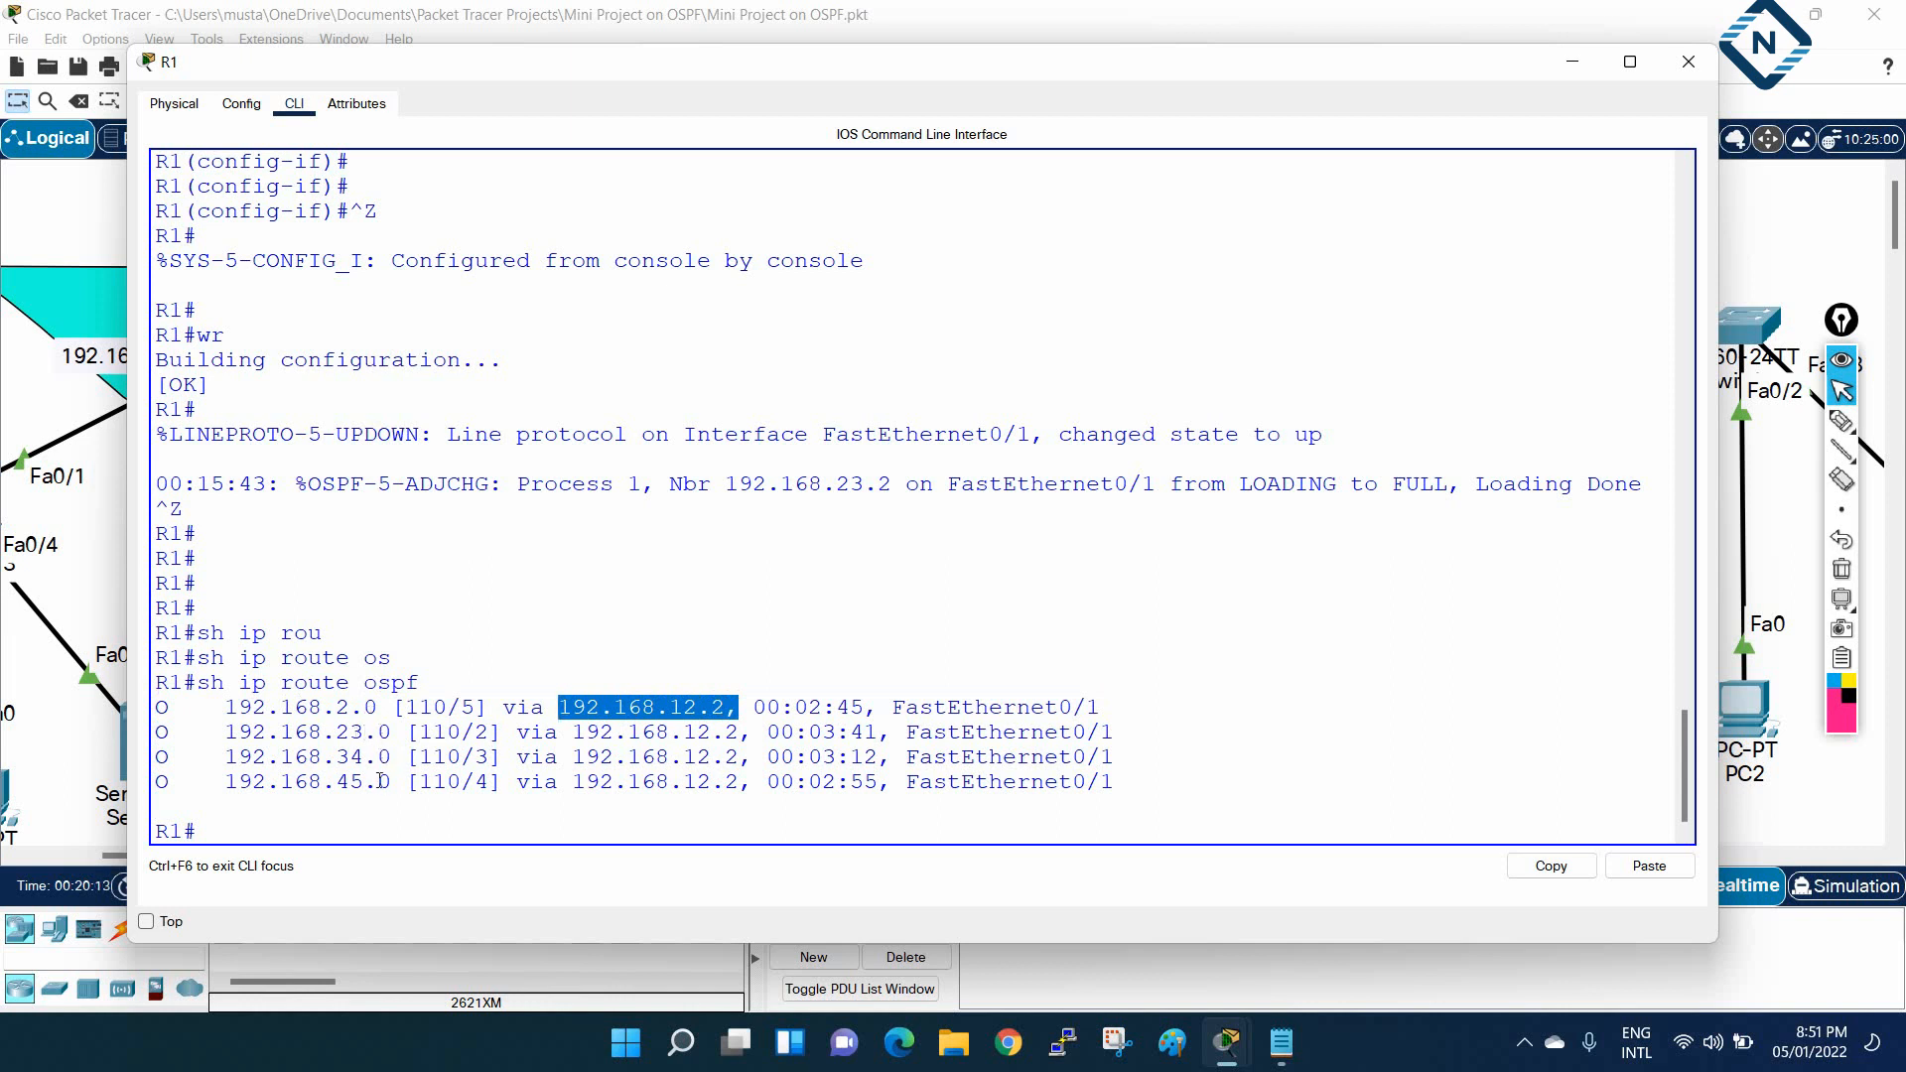
left_click_drag(738, 783, 565, 707)
left_click(657, 784)
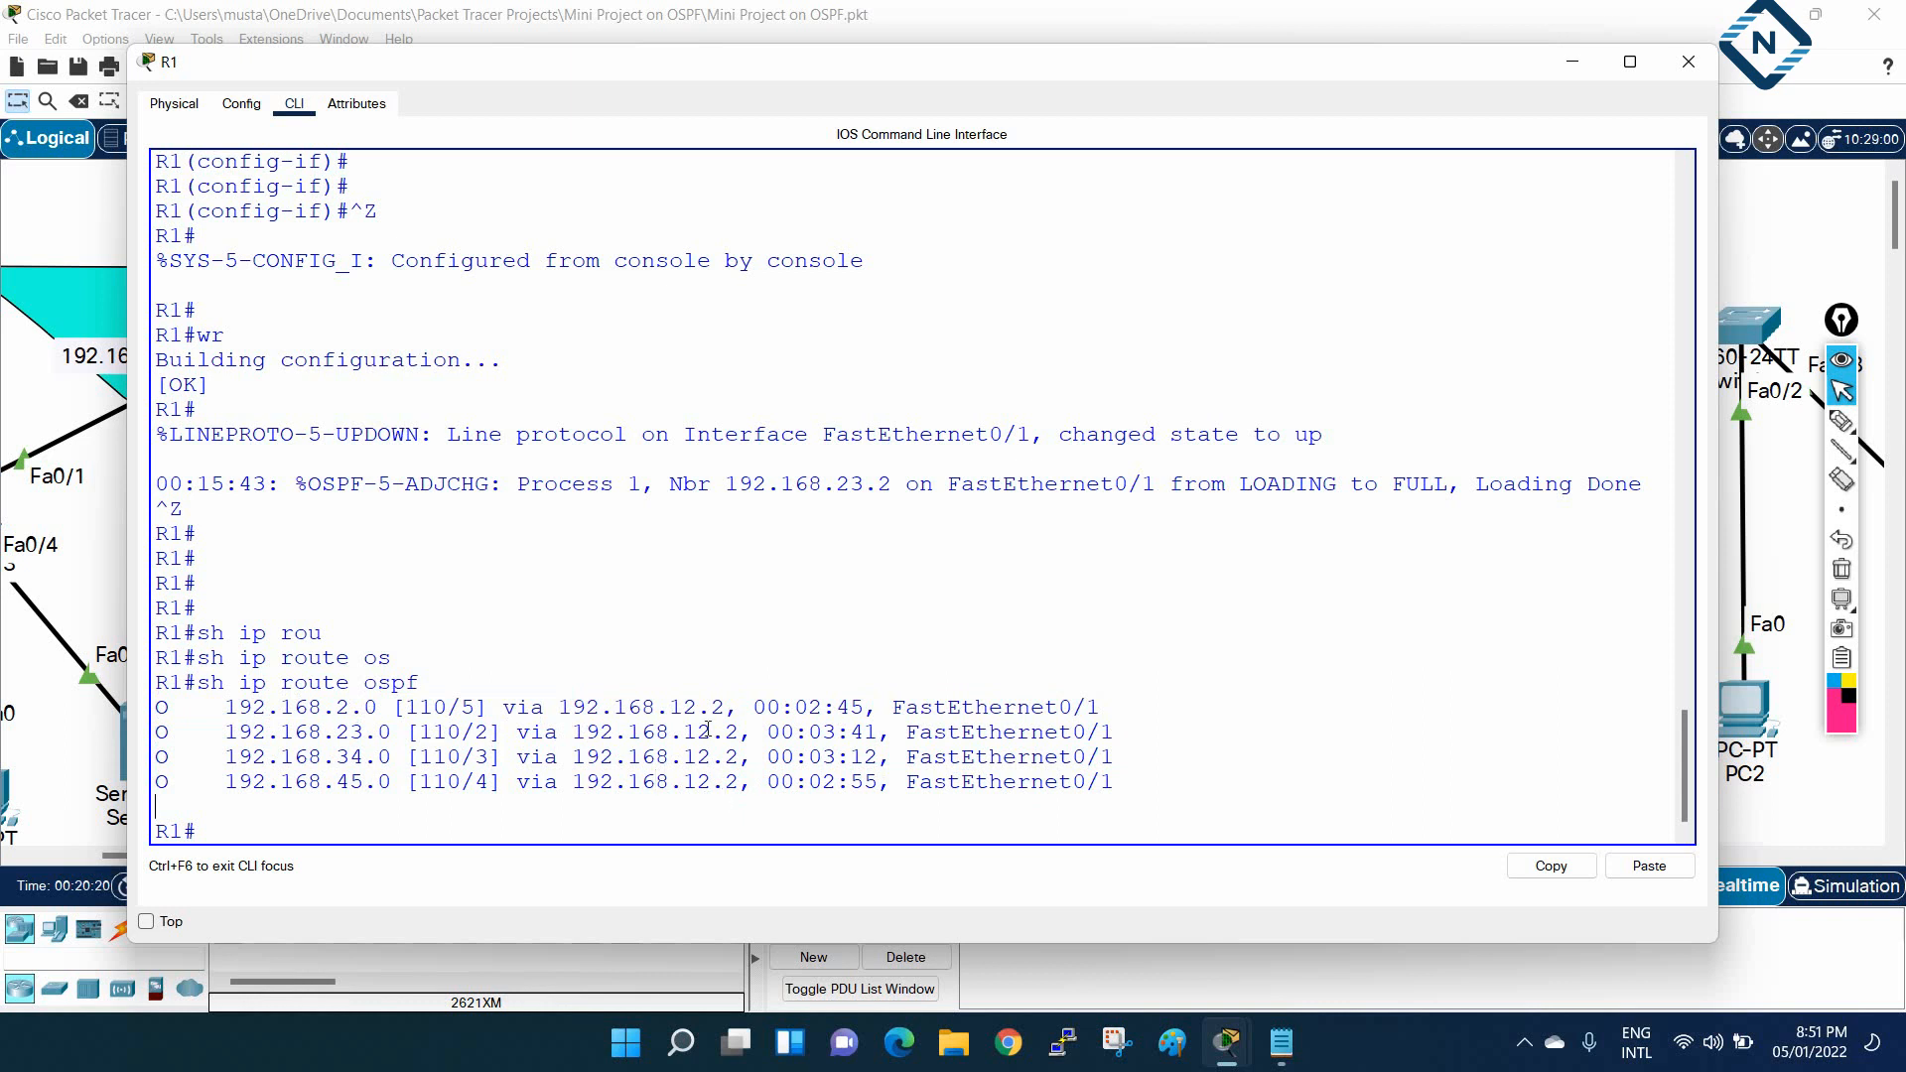
Display R1's OSPF link-state database with sh ip ospf database
type("sh ip os")
key("Tab")
type("d")
key("Tab")
key("Return")
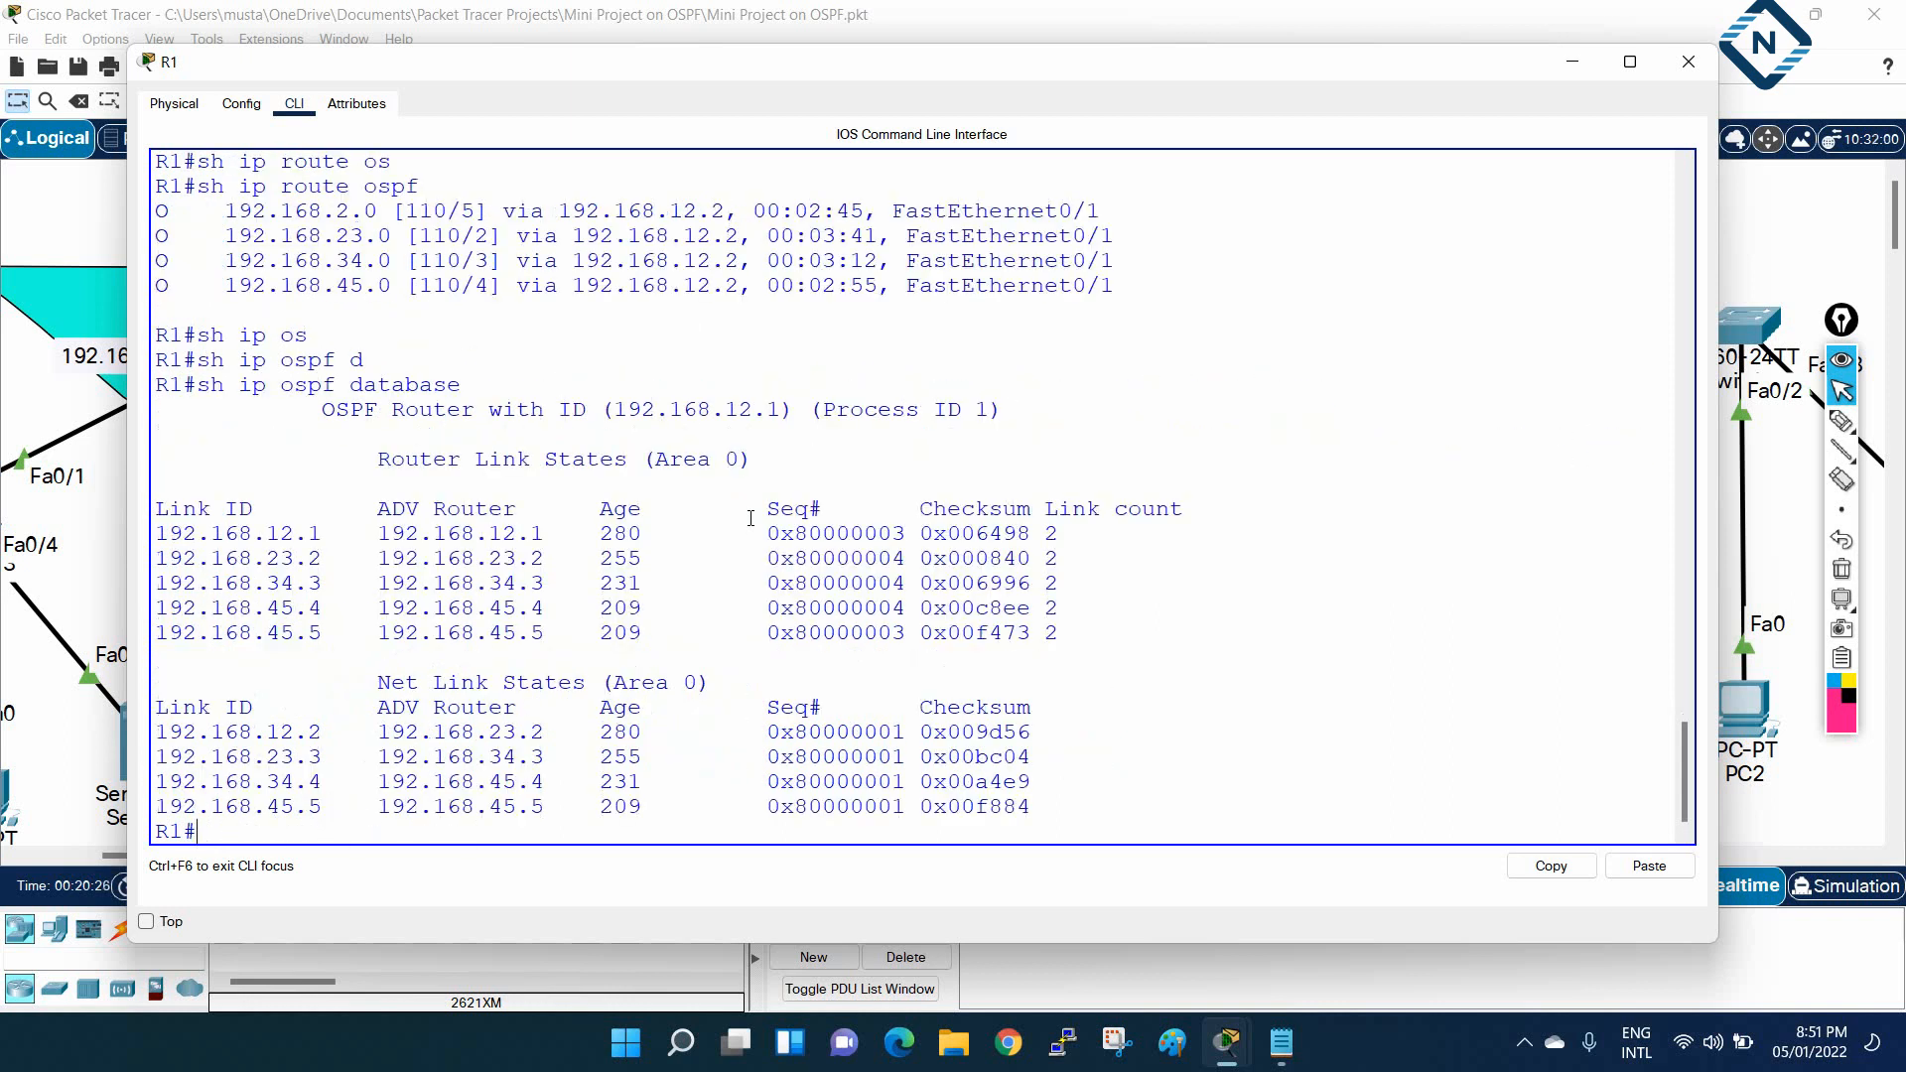
key("Return")
key("Return")
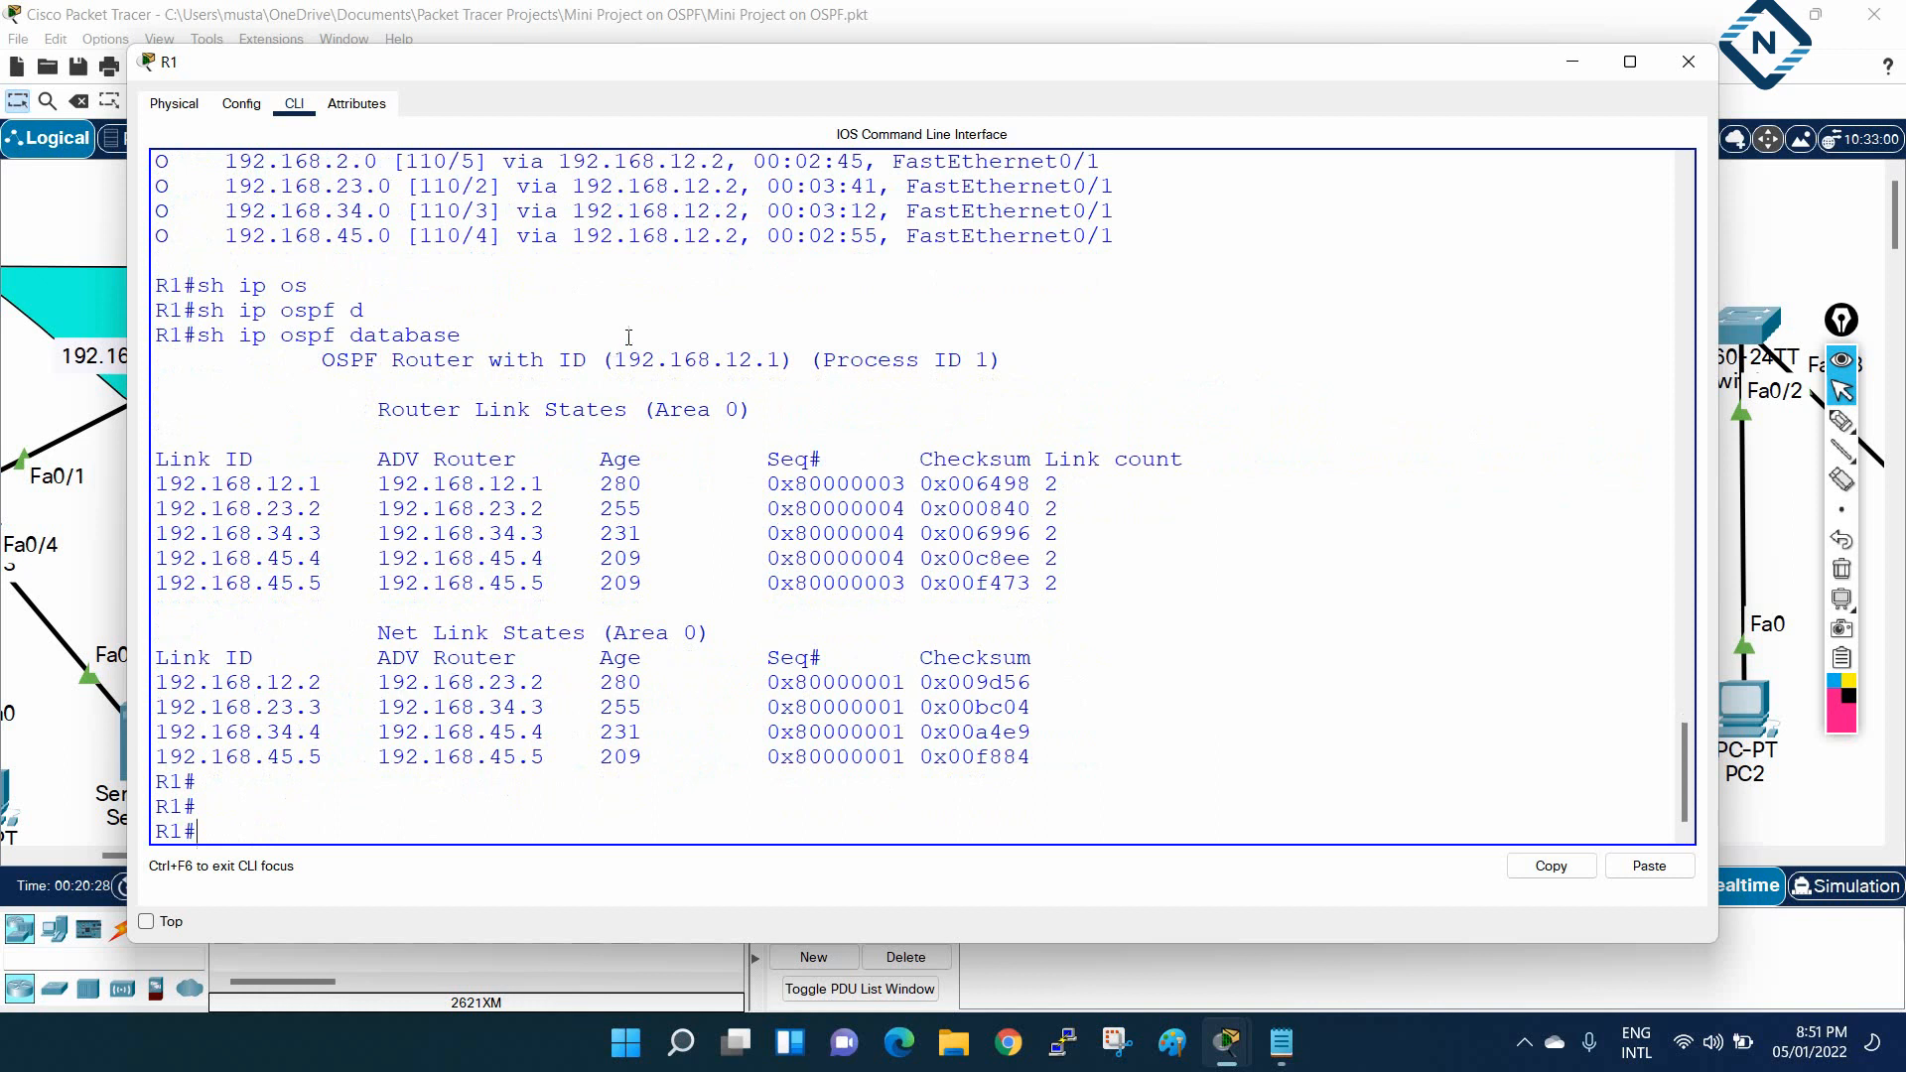
Examine the database's router ID, process ID, and the Router Link States and Net Link States headings for Area 0
left_click_drag(328, 360, 986, 361)
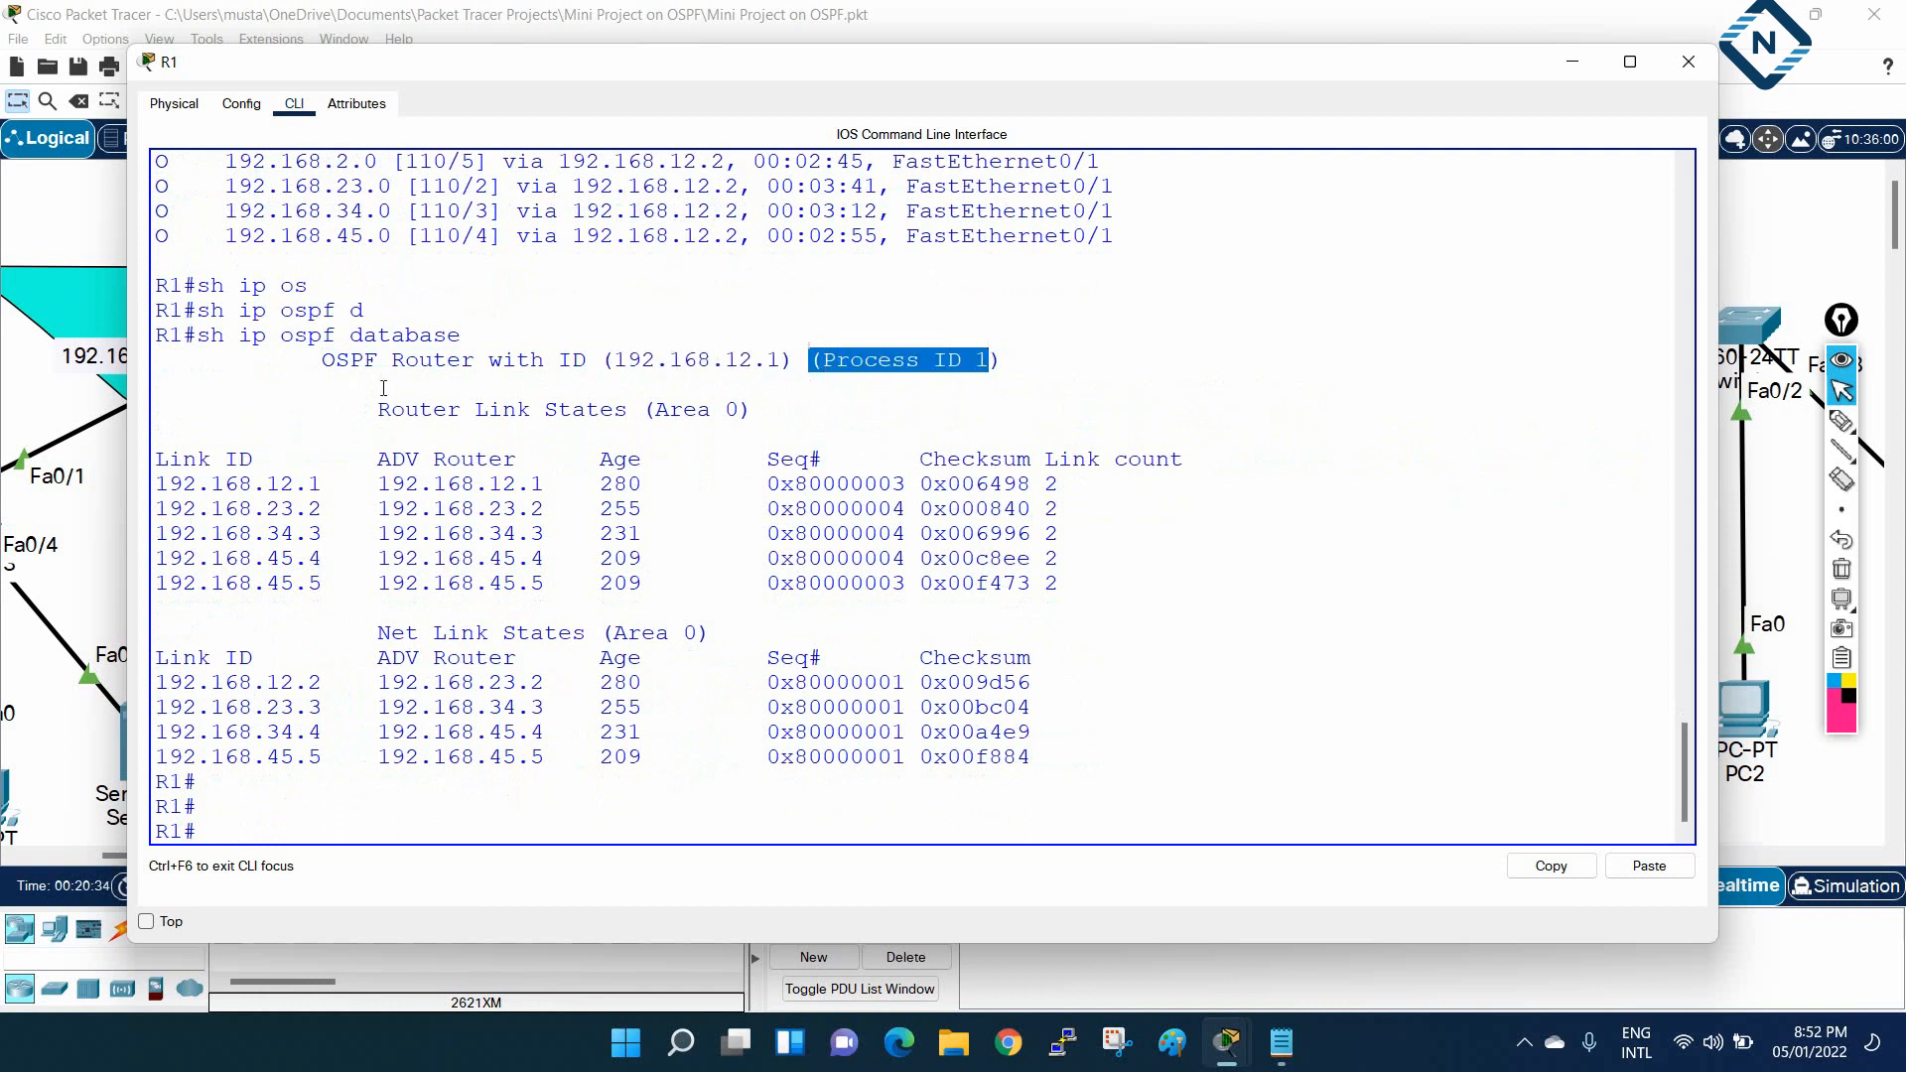
mouse_move(387, 405)
left_mouse_down()
mouse_move(760, 410)
mouse_move(342, 378)
mouse_move(383, 409)
left_mouse_up()
left_click(764, 417)
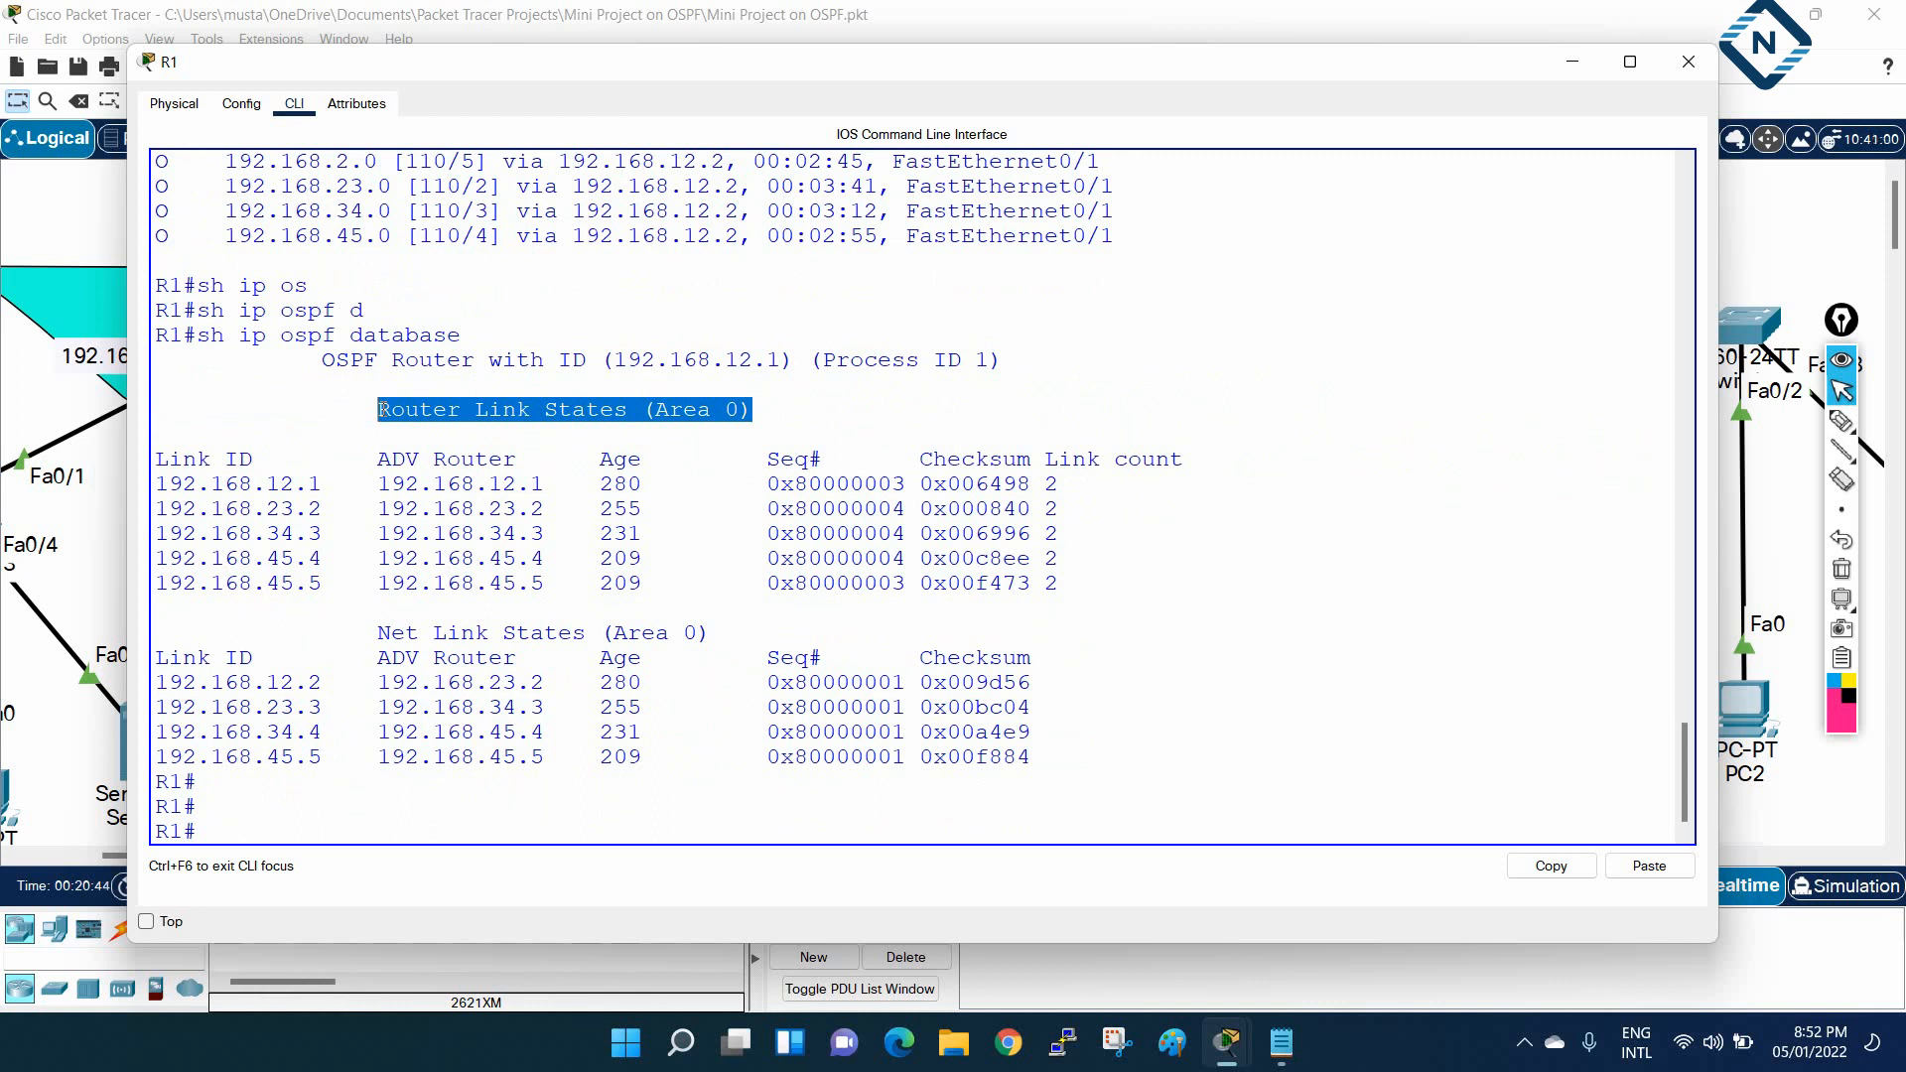
left_click(383, 409)
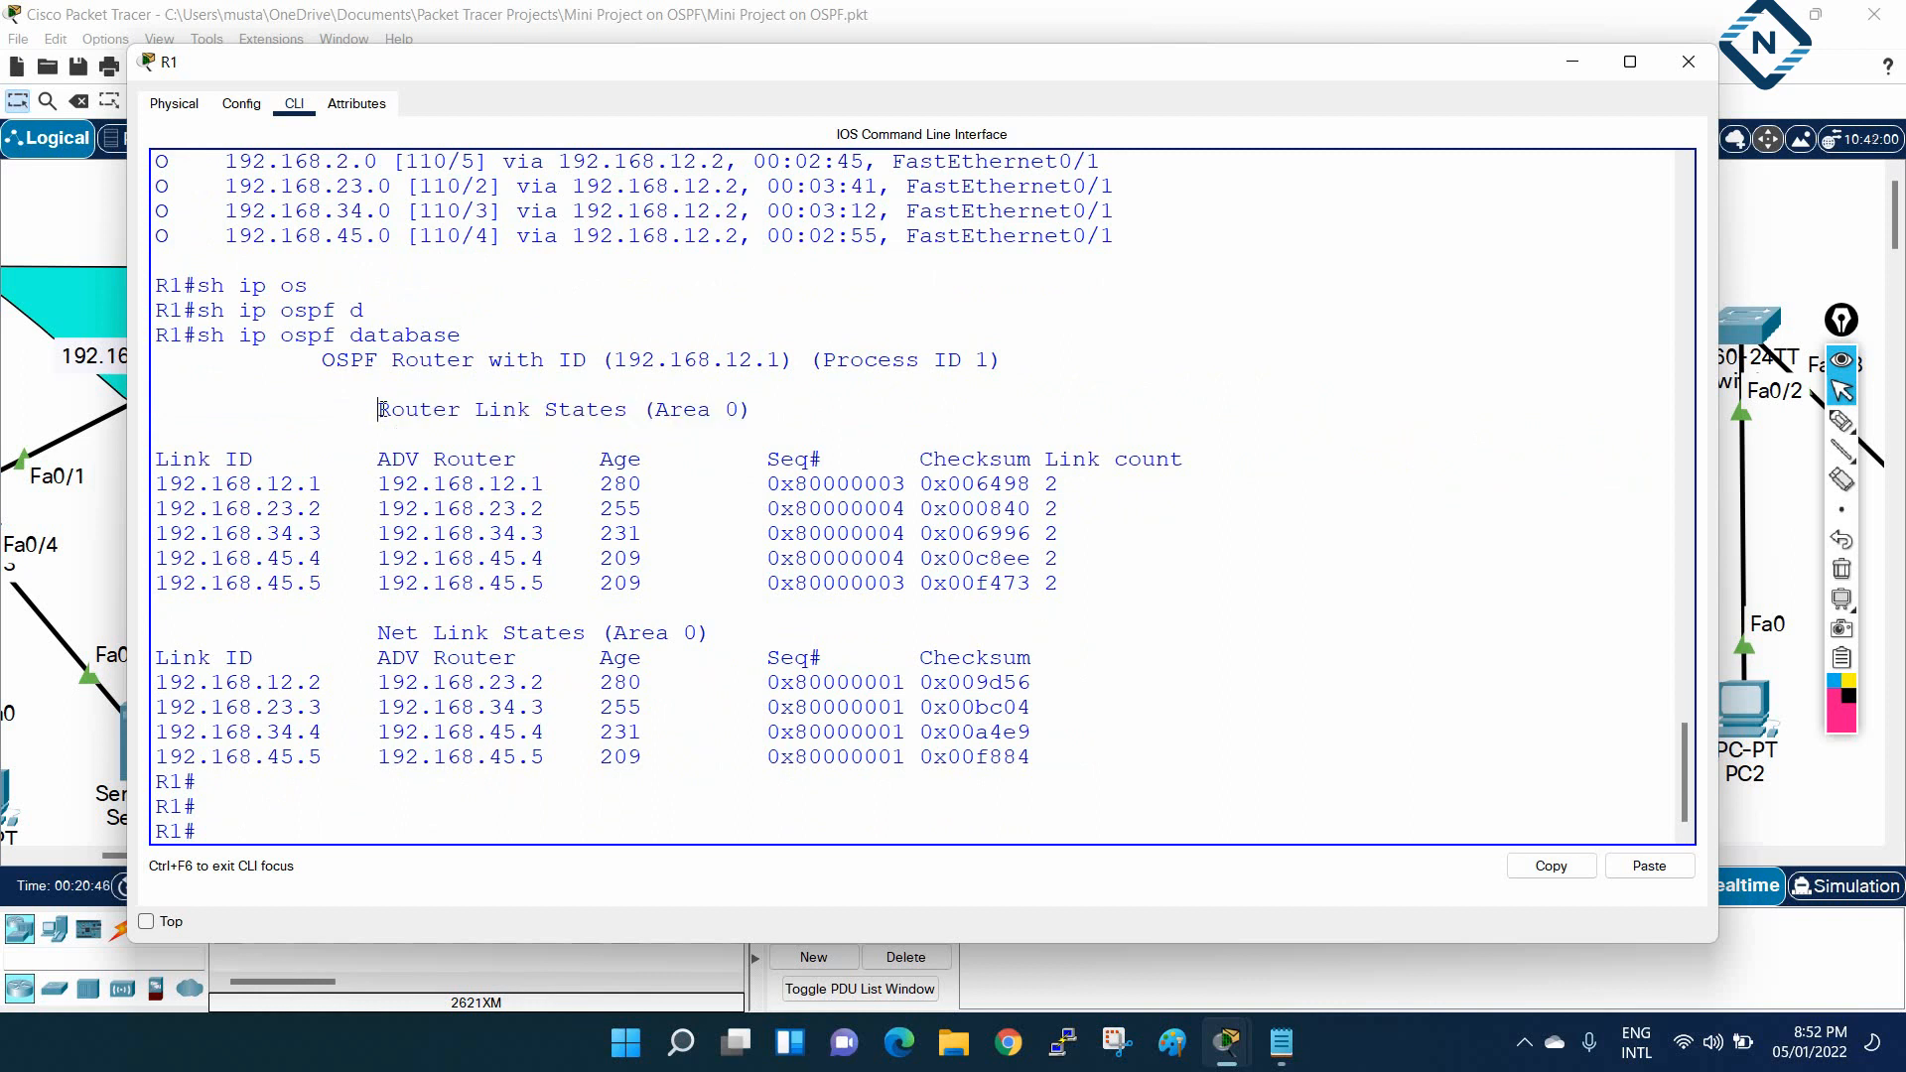
left_click_drag(379, 409, 644, 413)
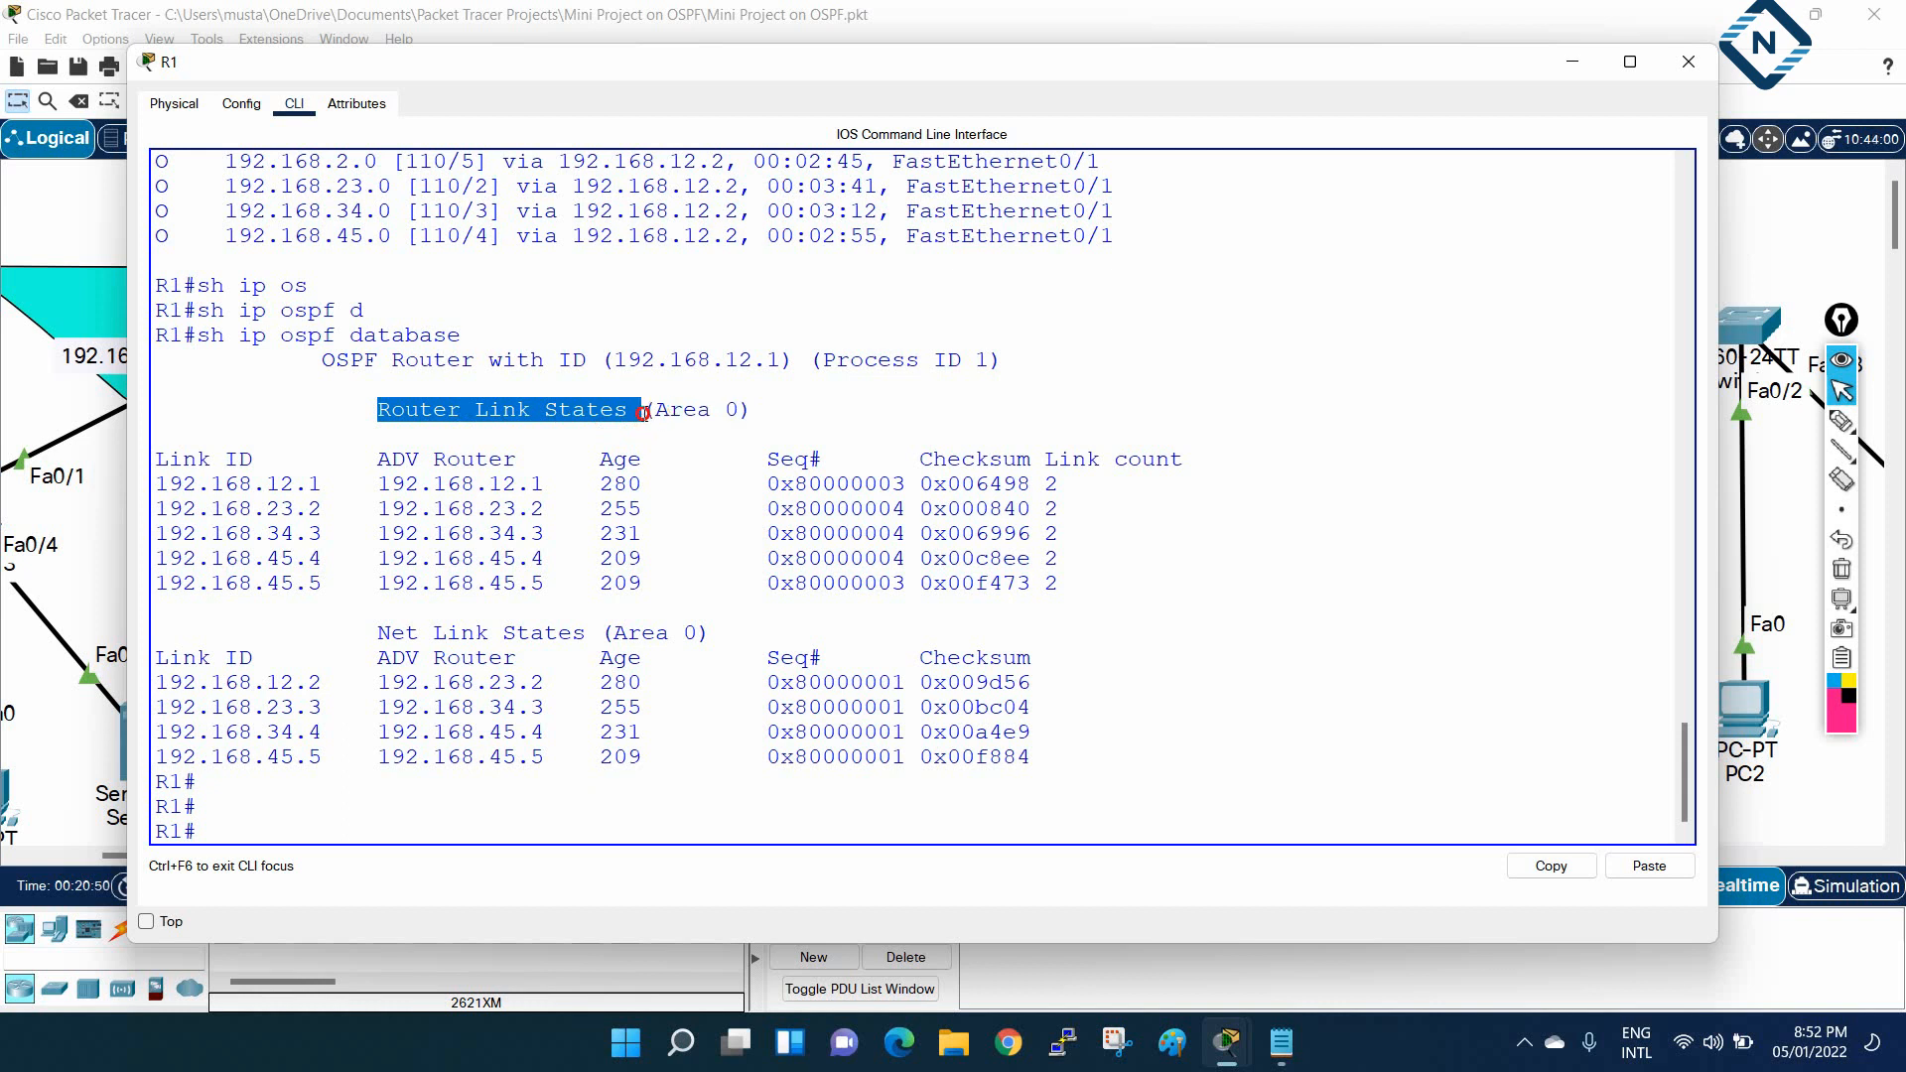
left_click_drag(749, 416, 645, 407)
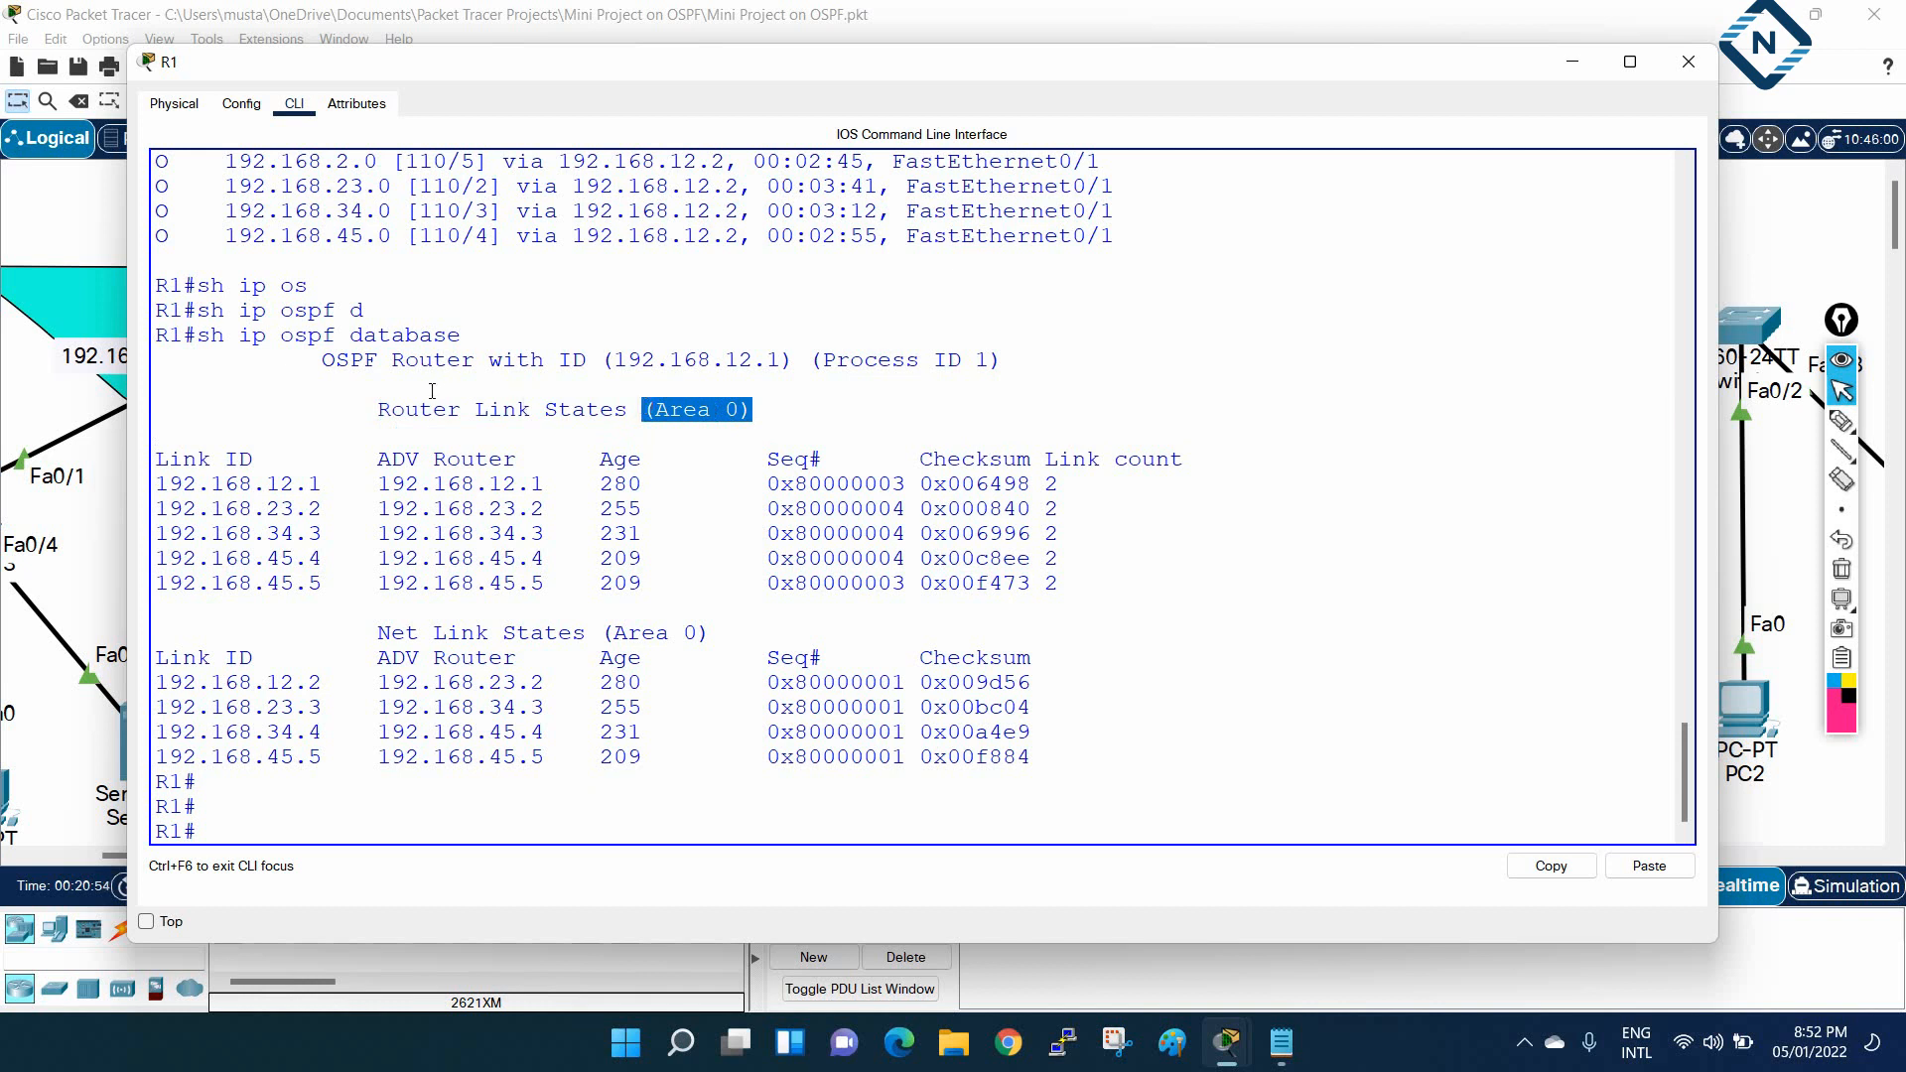
left_click_drag(377, 407, 626, 431)
left_click_drag(363, 632, 585, 628)
left_click(410, 616)
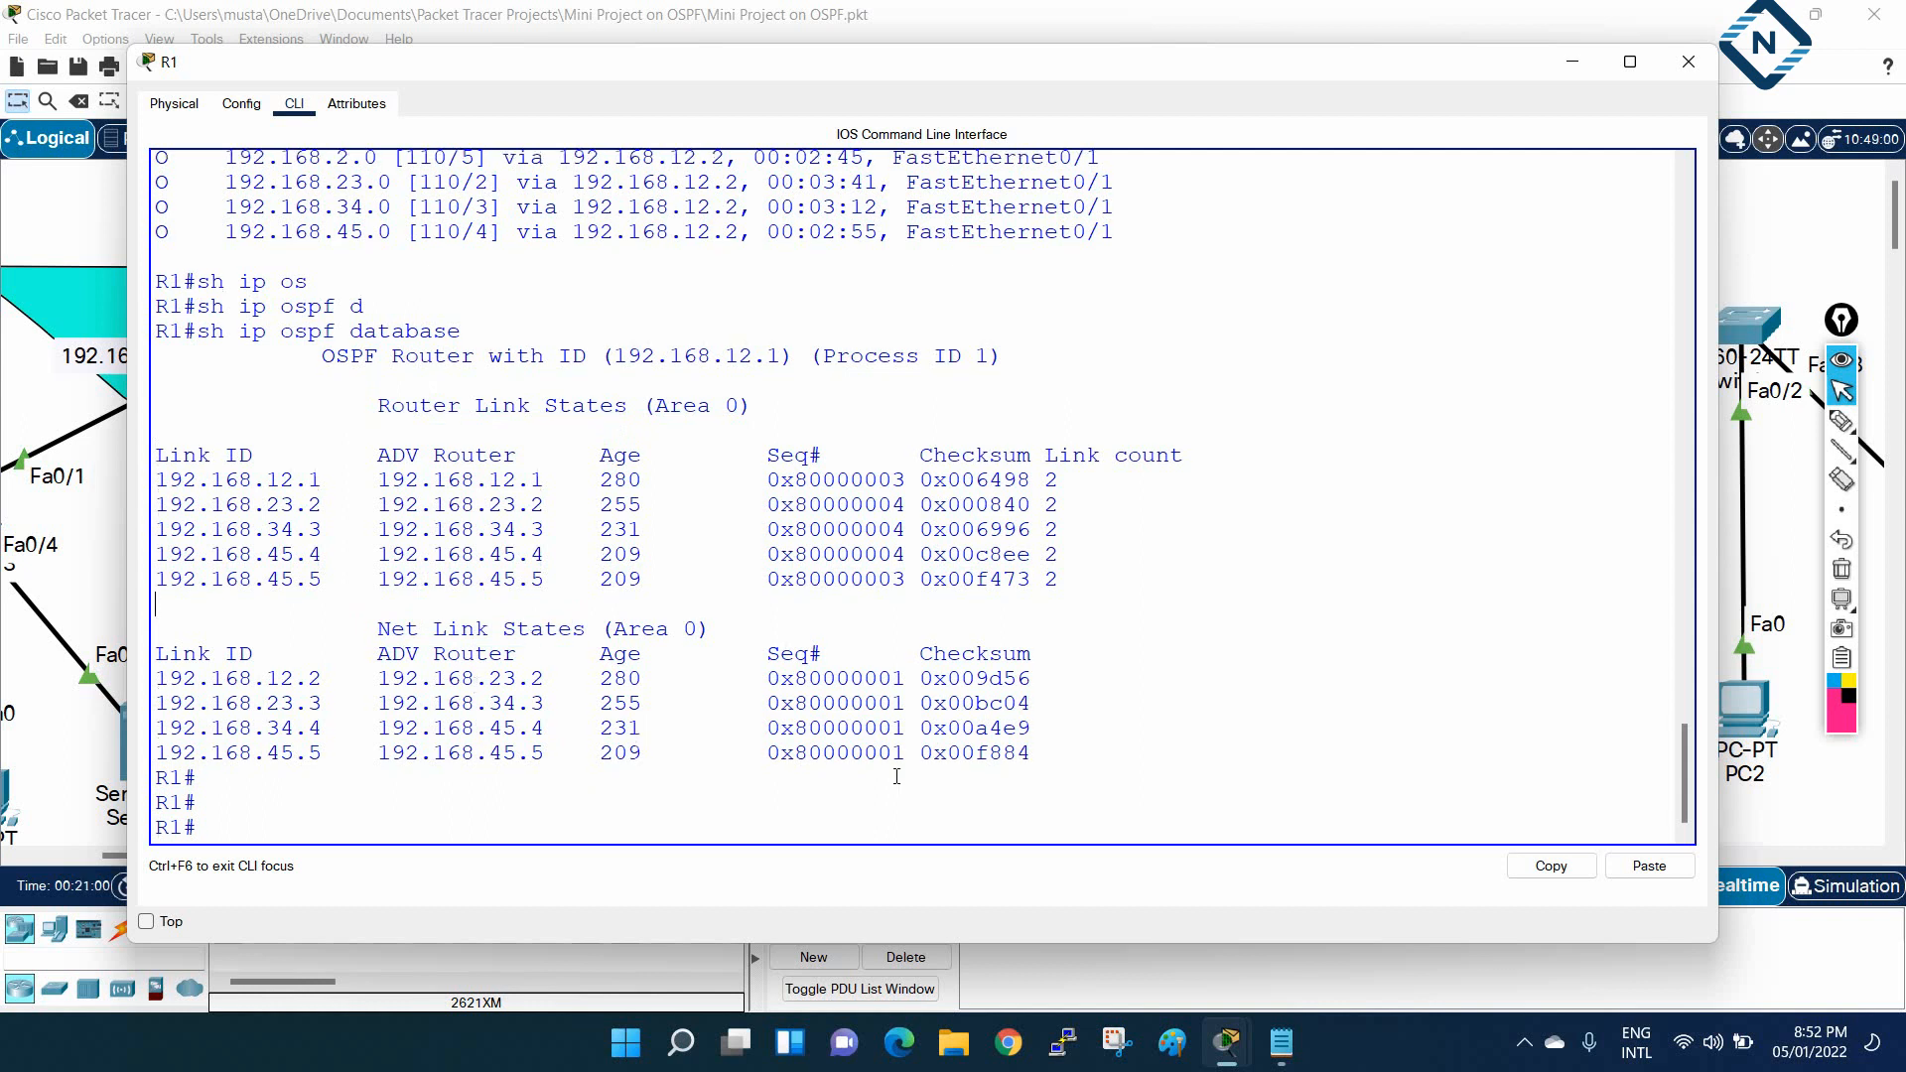
Examine the link ID, advertising router, sequence number and link count of the first Router Link States entry
left_click_drag(1058, 771, 147, 457)
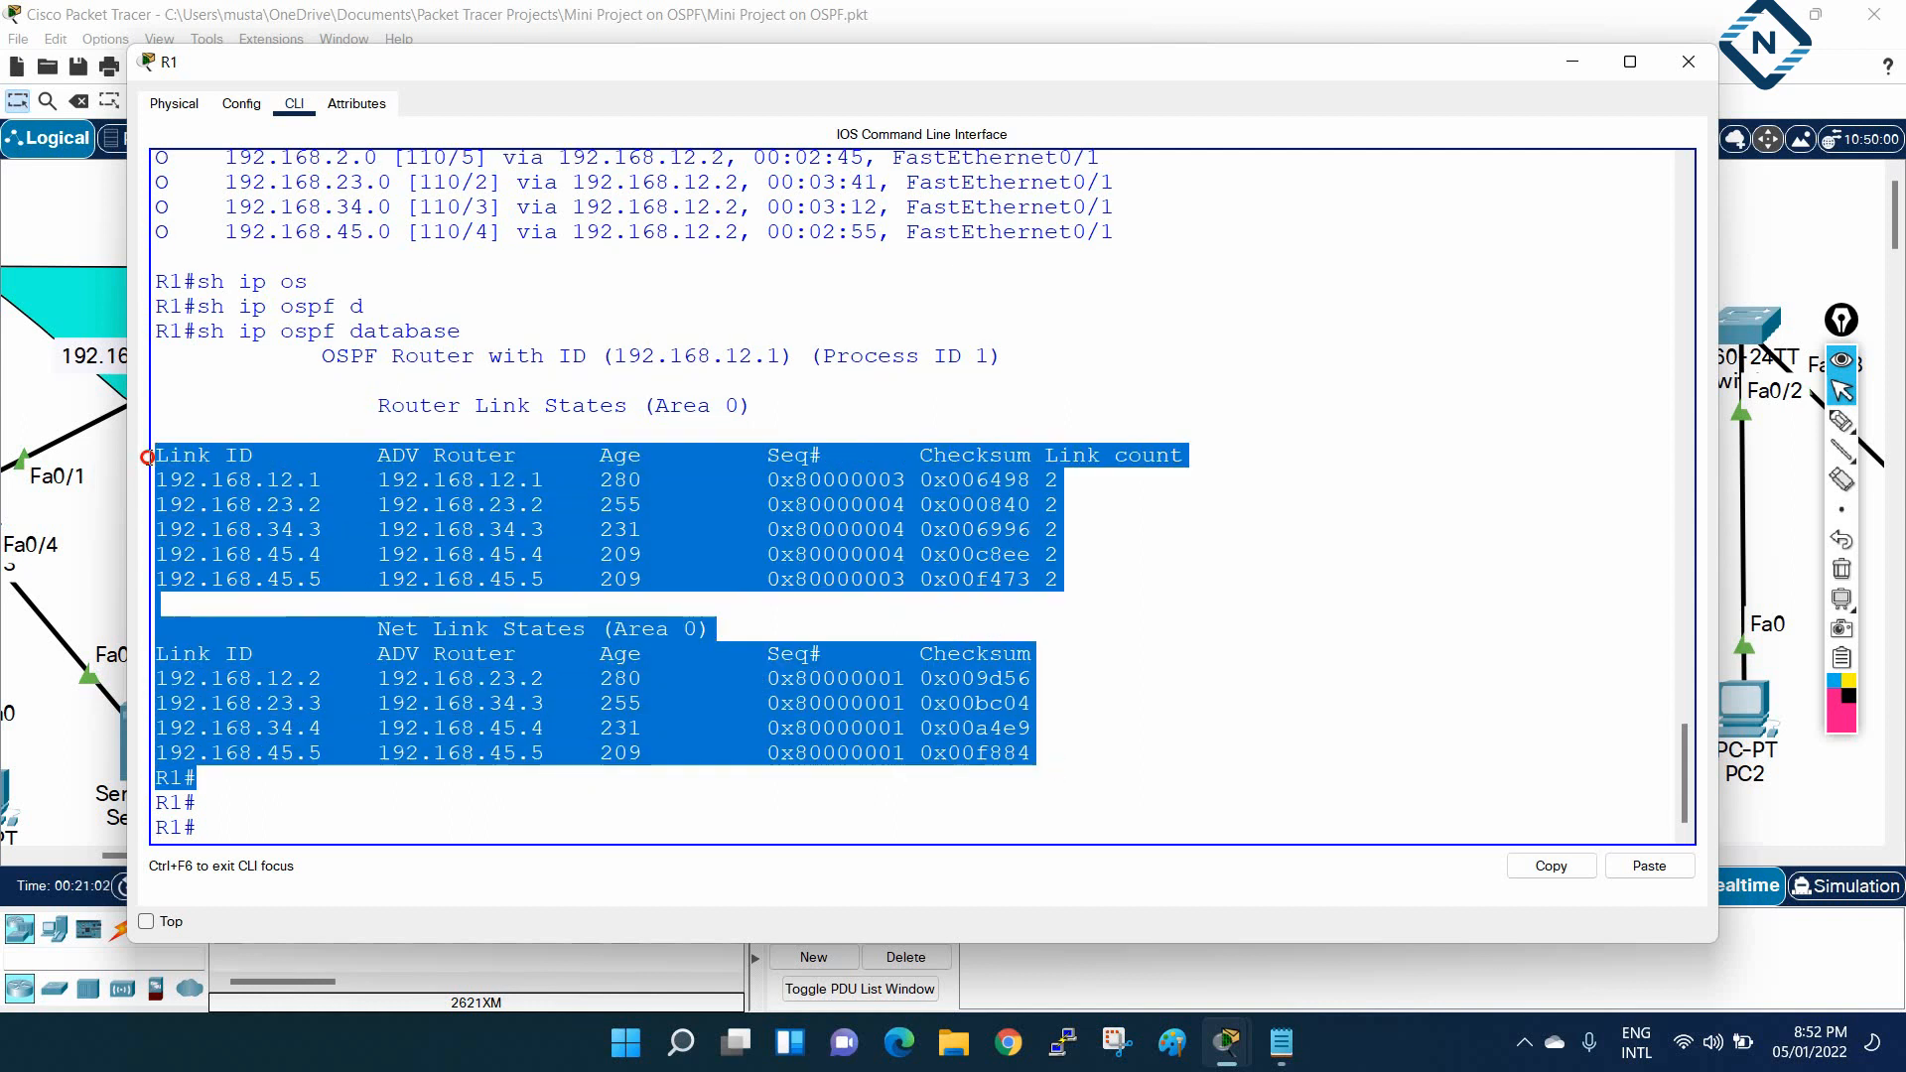
left_click(475, 509)
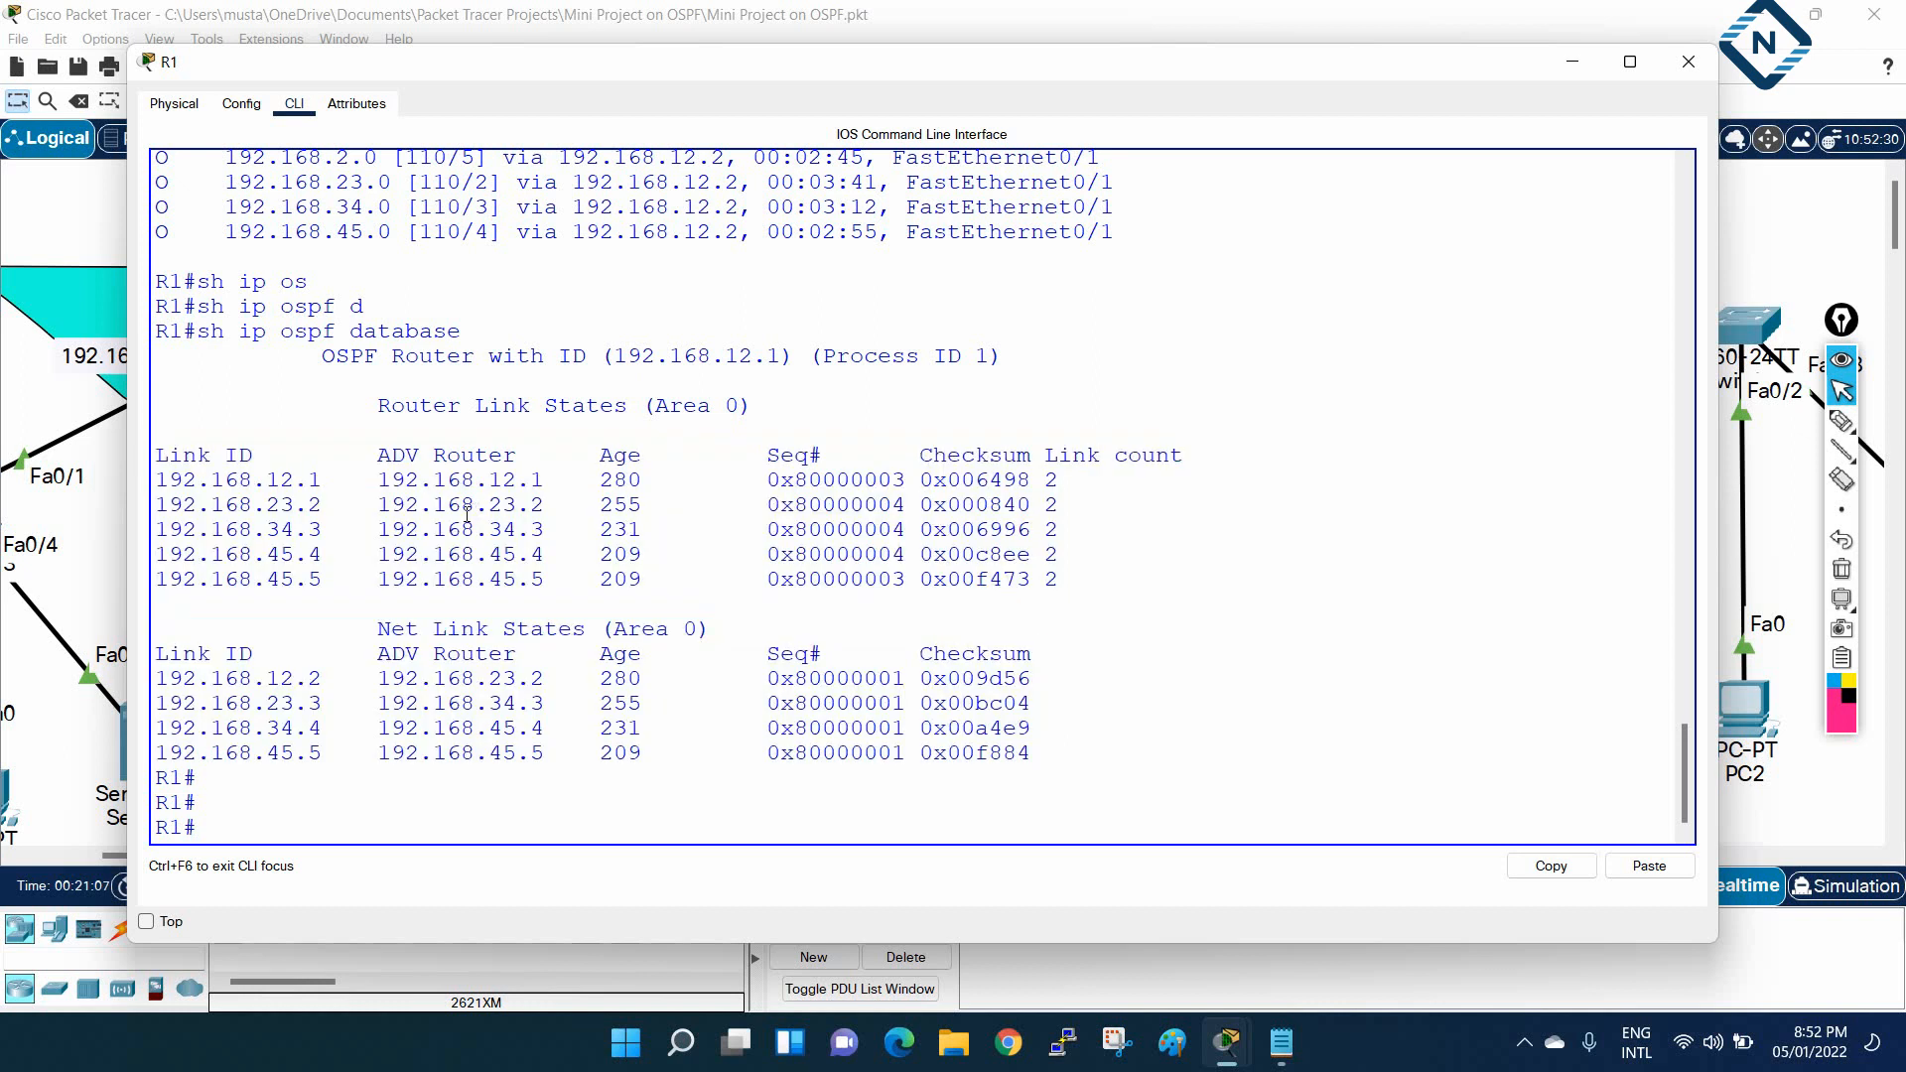
left_click_drag(254, 450, 147, 453)
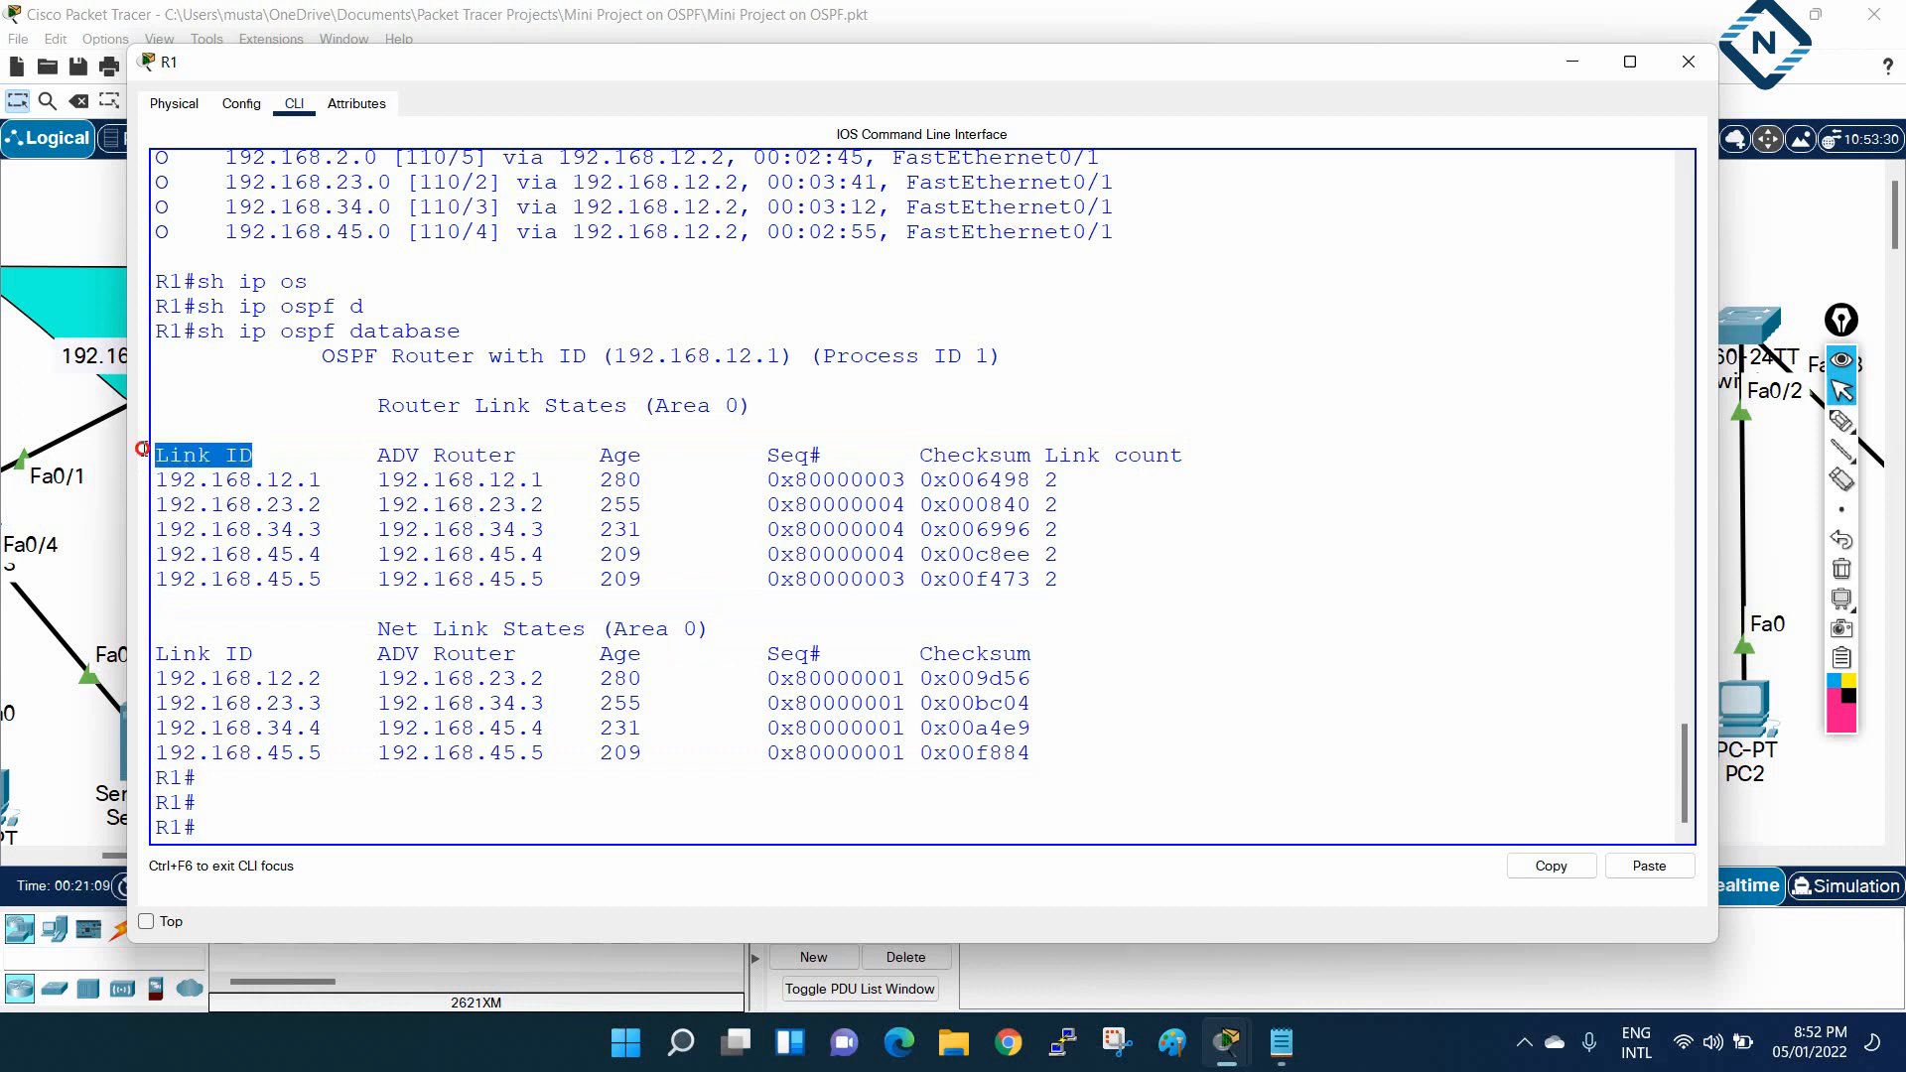
left_click_drag(376, 482, 558, 484)
left_click_drag(334, 483, 157, 480)
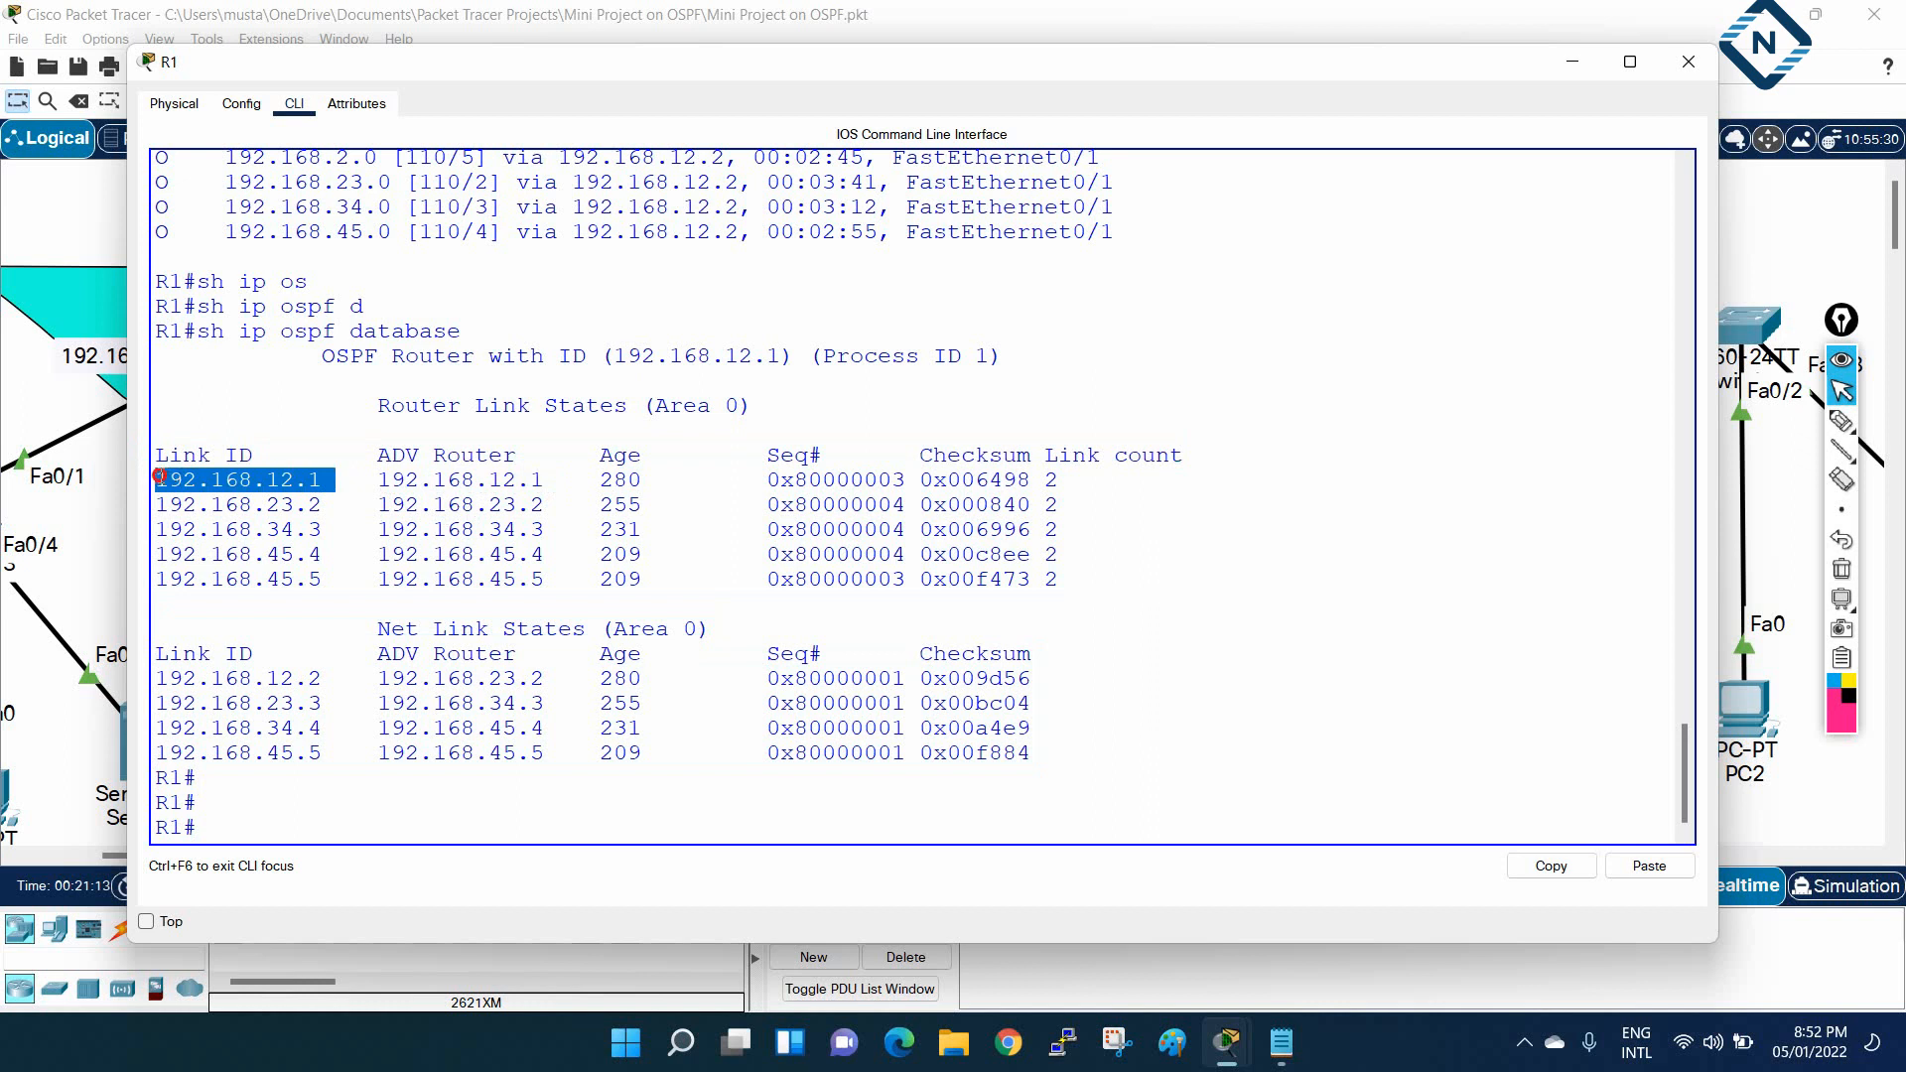
left_click_drag(760, 483, 933, 484)
left_click(1047, 476)
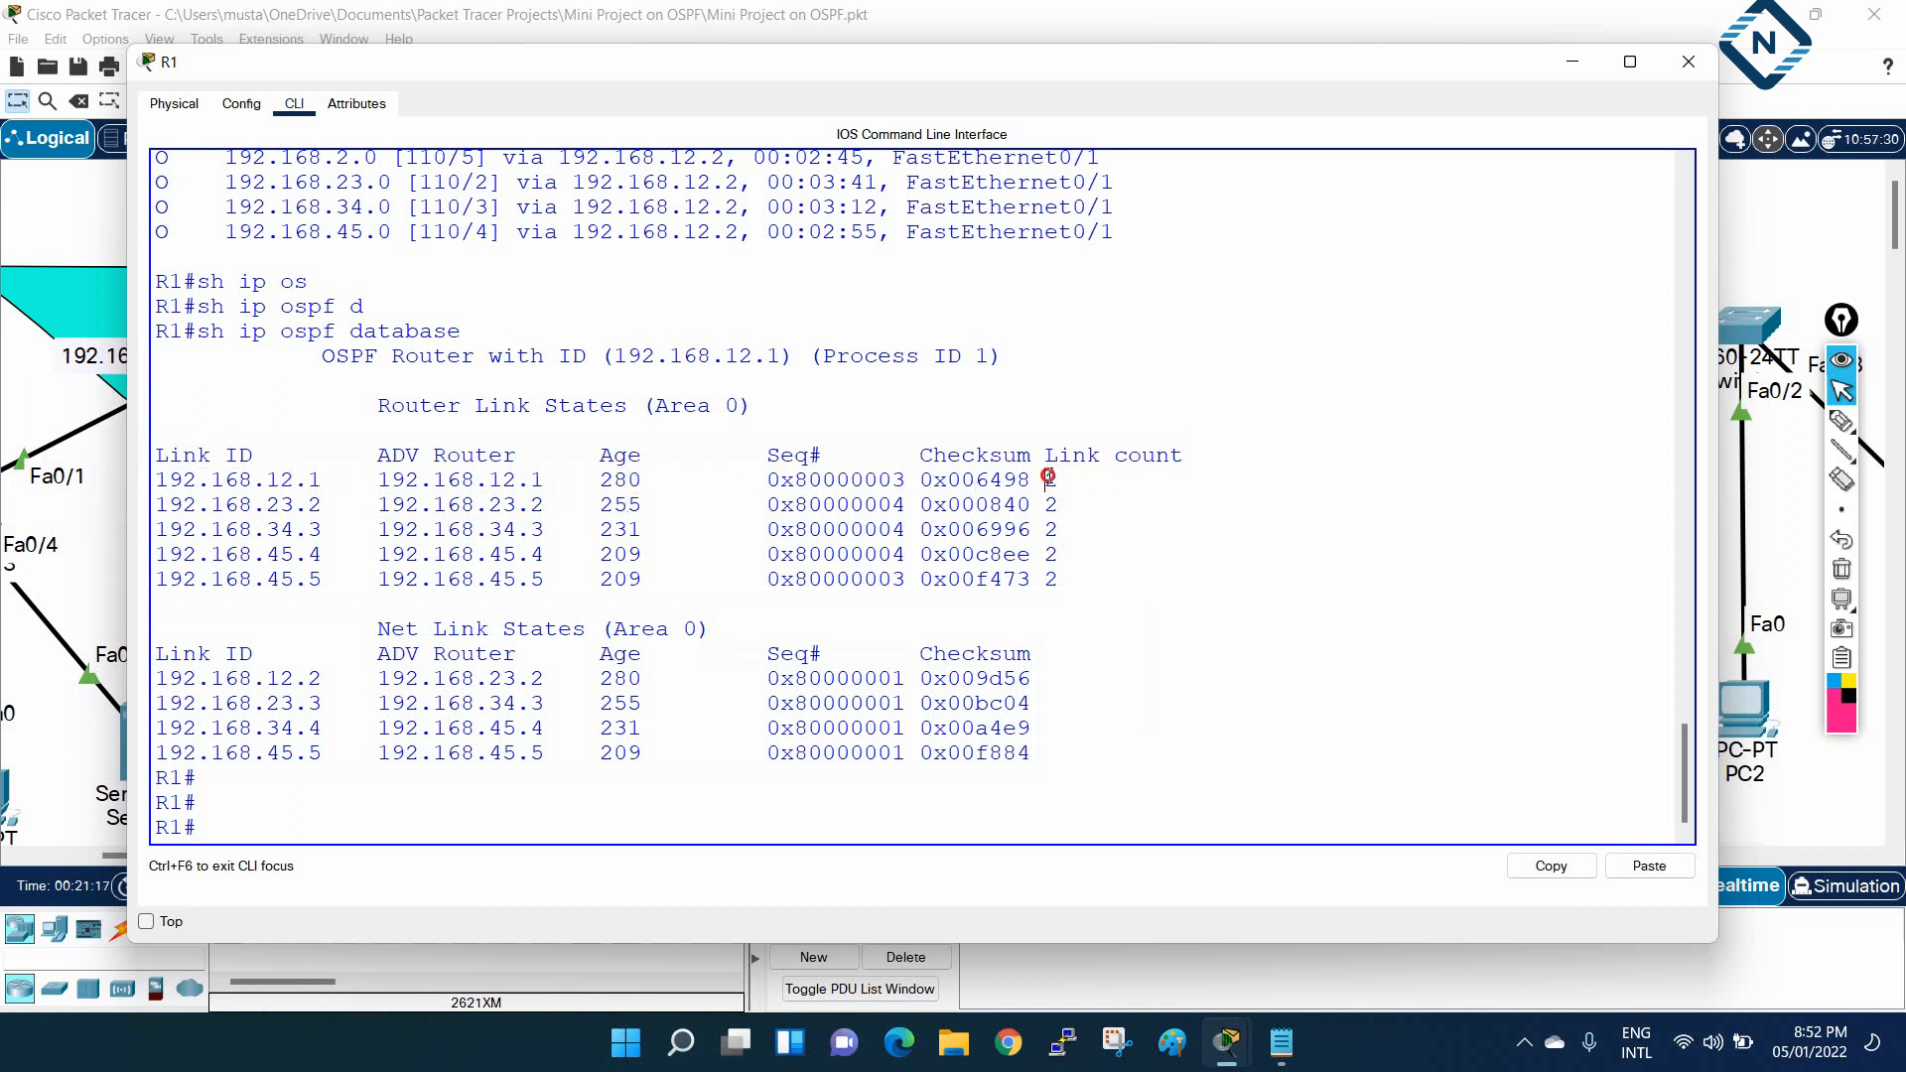
Examine the remaining link counts and the Net Link States entries, and close R1's window
left_click_drag(1042, 503, 1052, 558)
left_click_drag(326, 687, 154, 666)
left_click_drag(383, 678, 419, 735)
left_click(521, 621)
scroll(457, 529, "up", 2)
scroll(458, 523, "down", 1)
key("Return")
key("Return")
left_click(1687, 61)
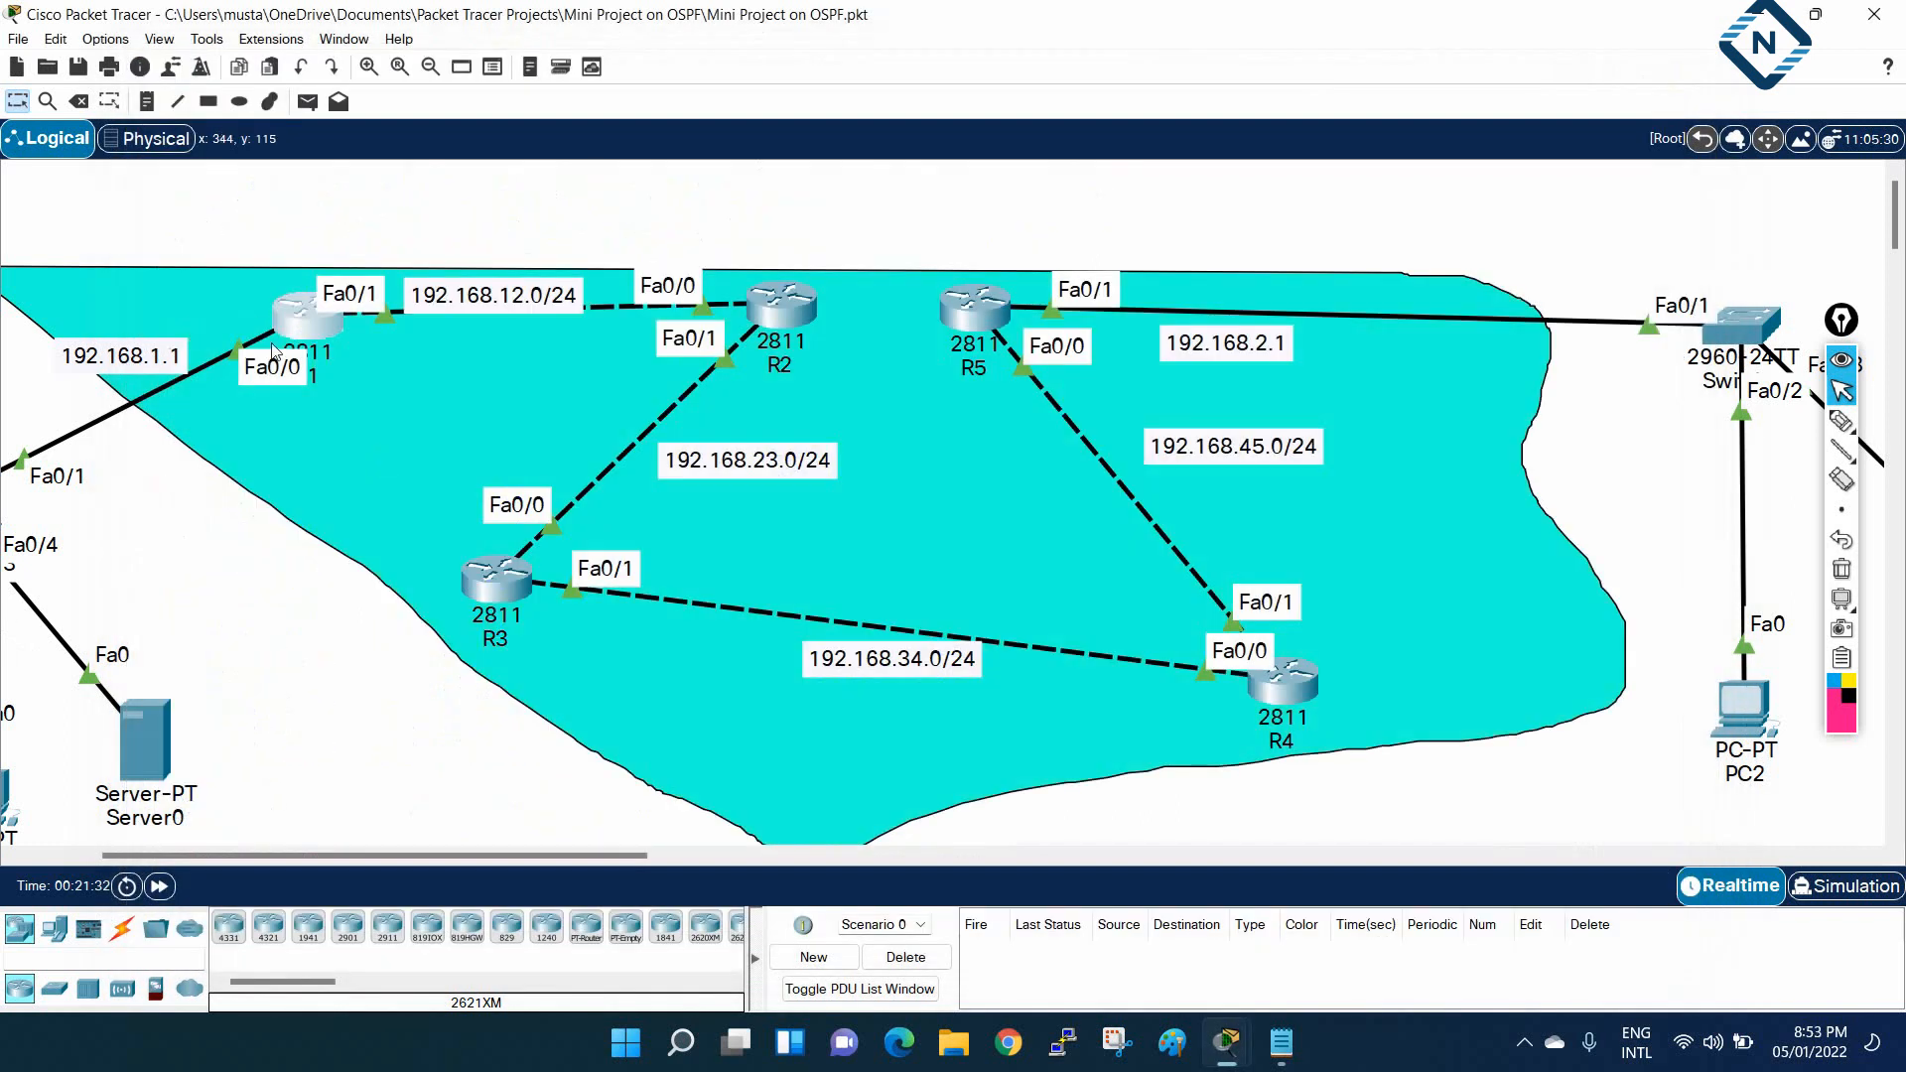
Reopen R1's command line, ping 192.168.2.1 to test reachability of the far LAN, and close the window
left_click(310, 328)
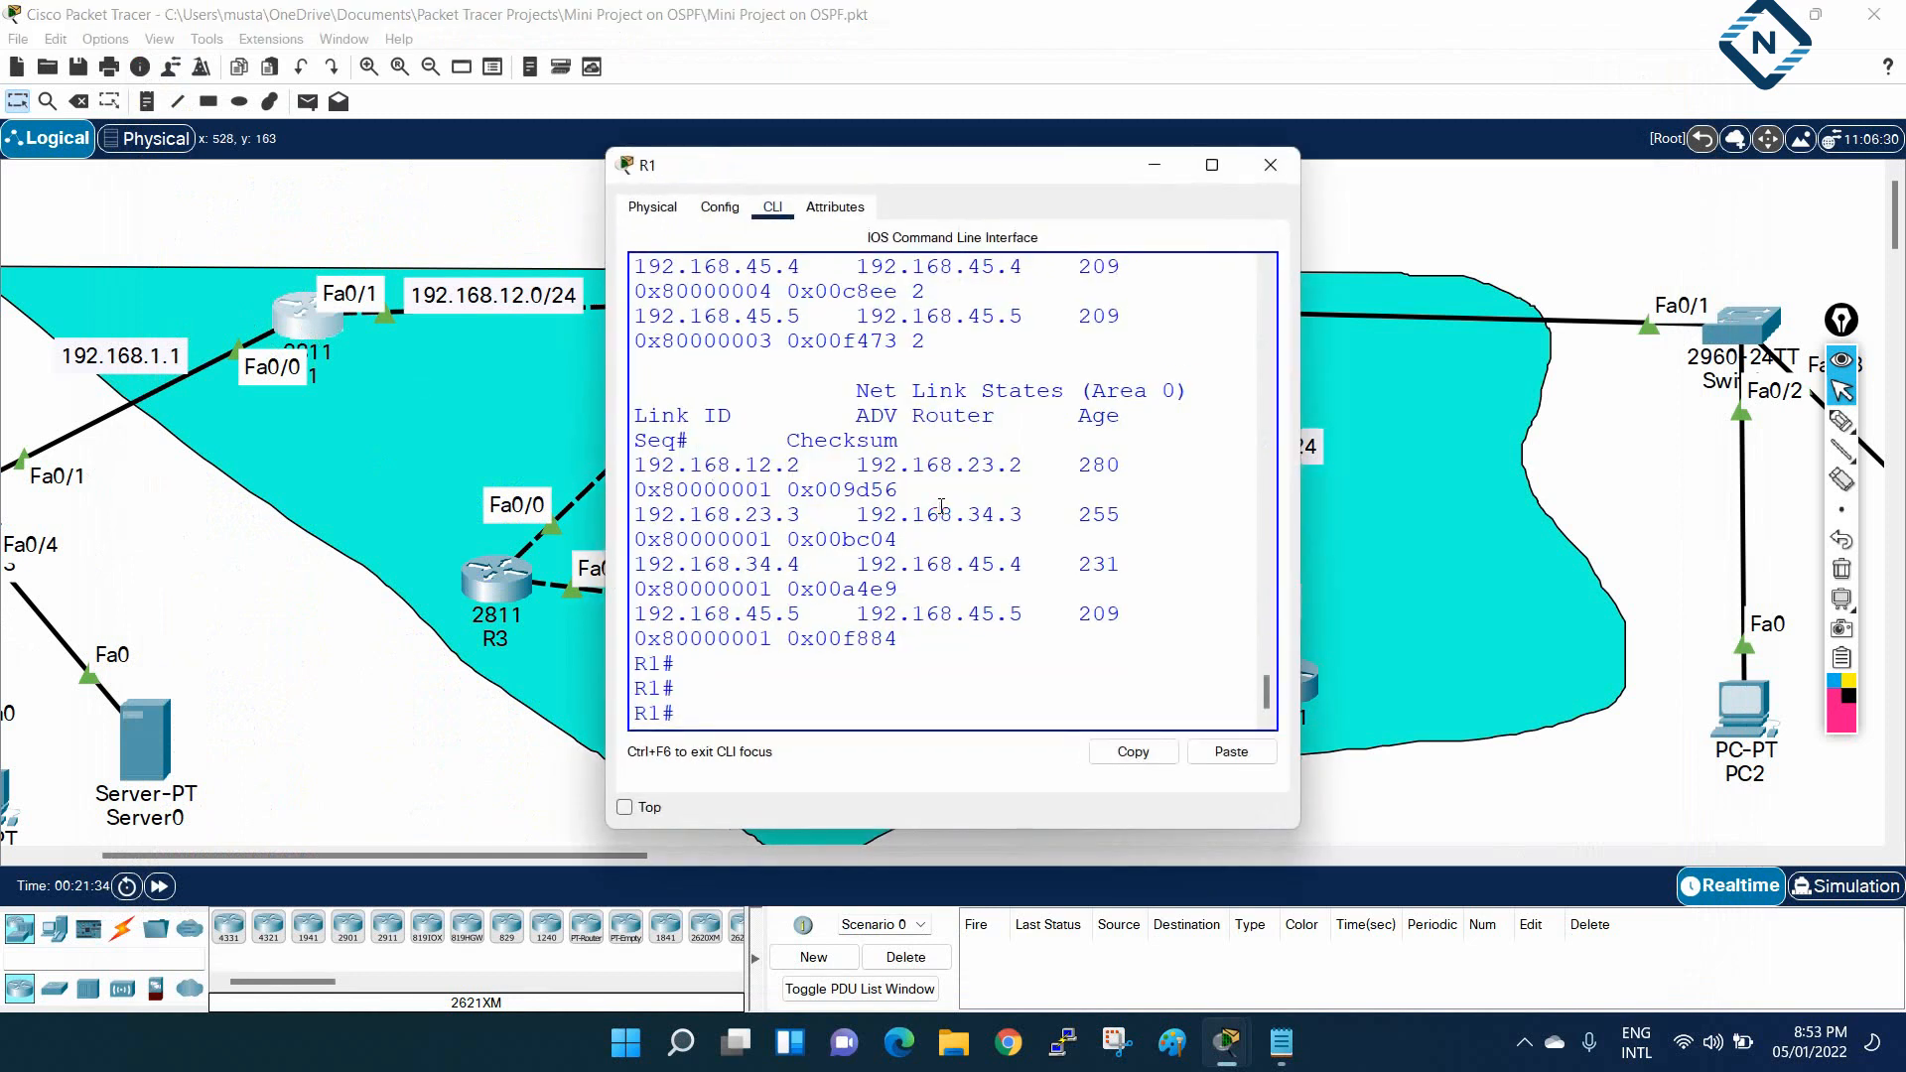
type("ping 192.168.2.1")
key("Return")
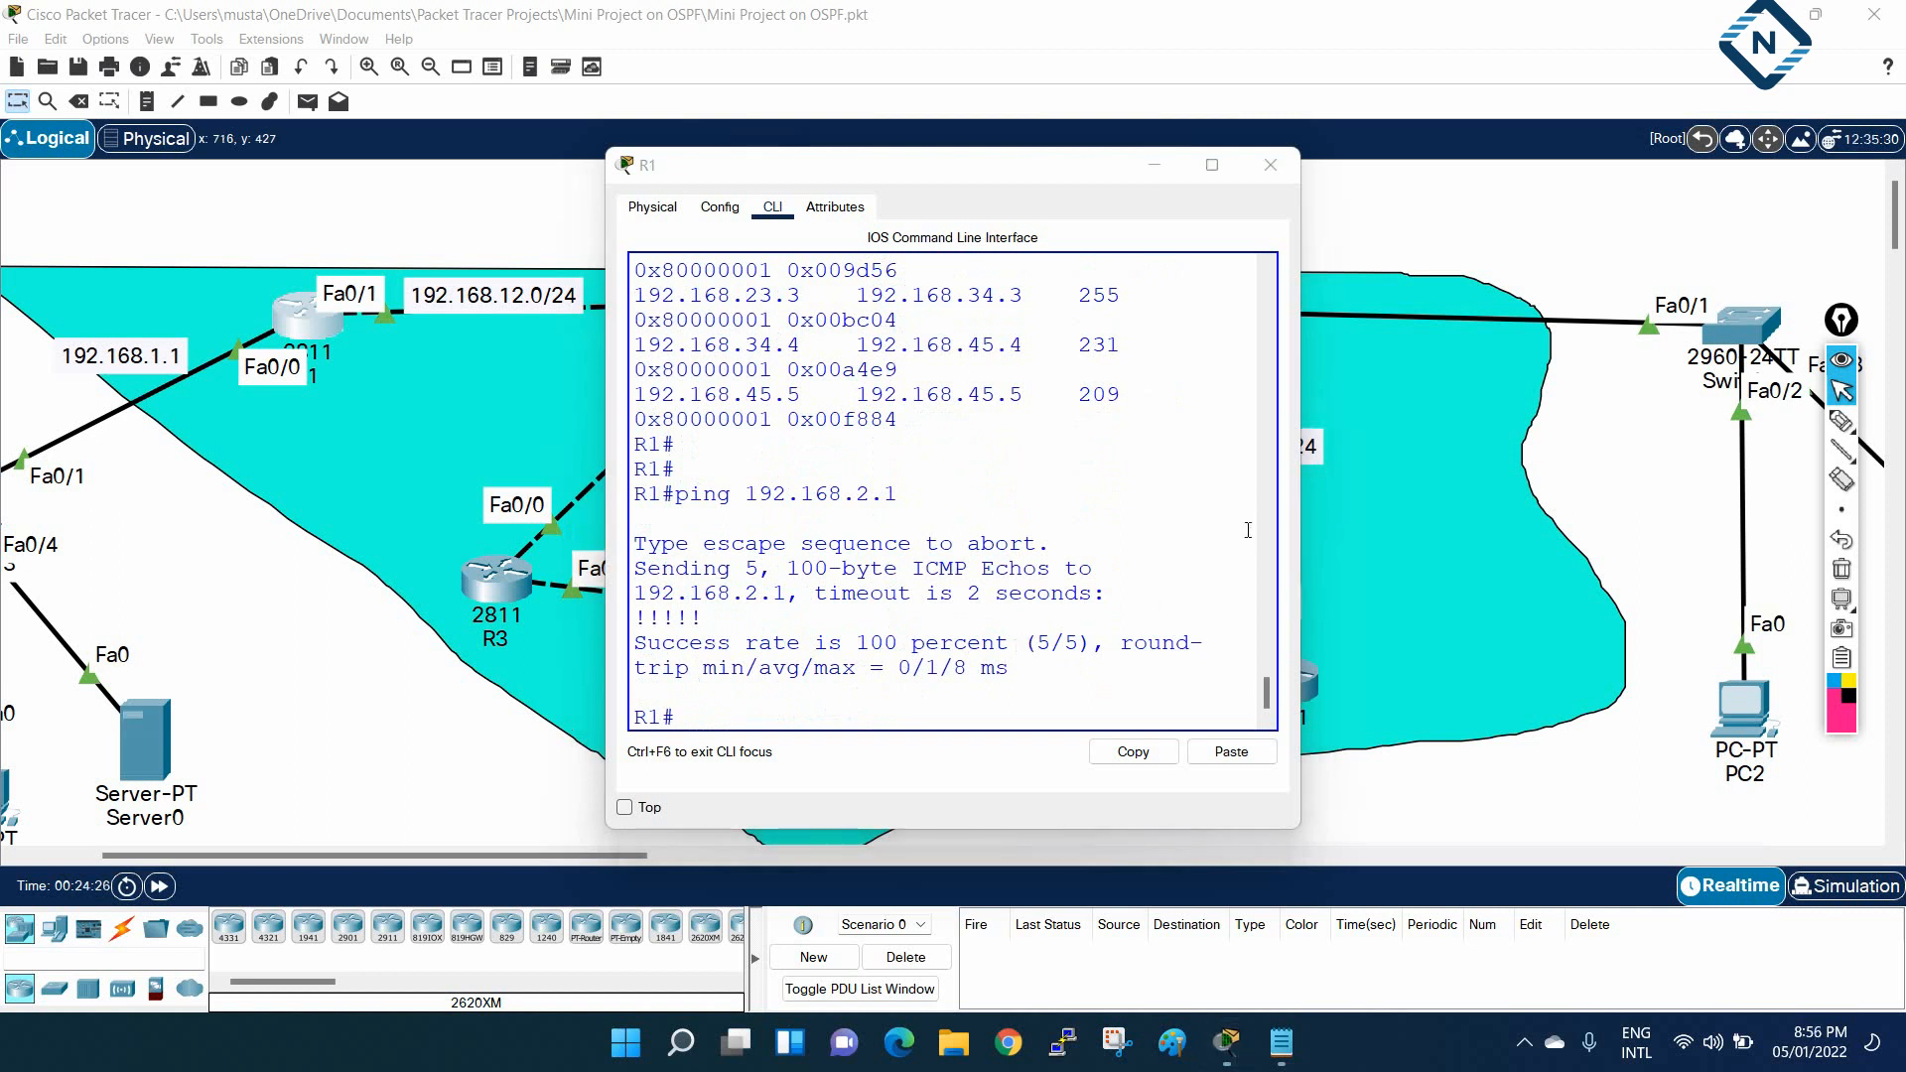
left_click_drag(1301, 501, 1555, 531)
left_click_drag(1051, 173, 992, 784)
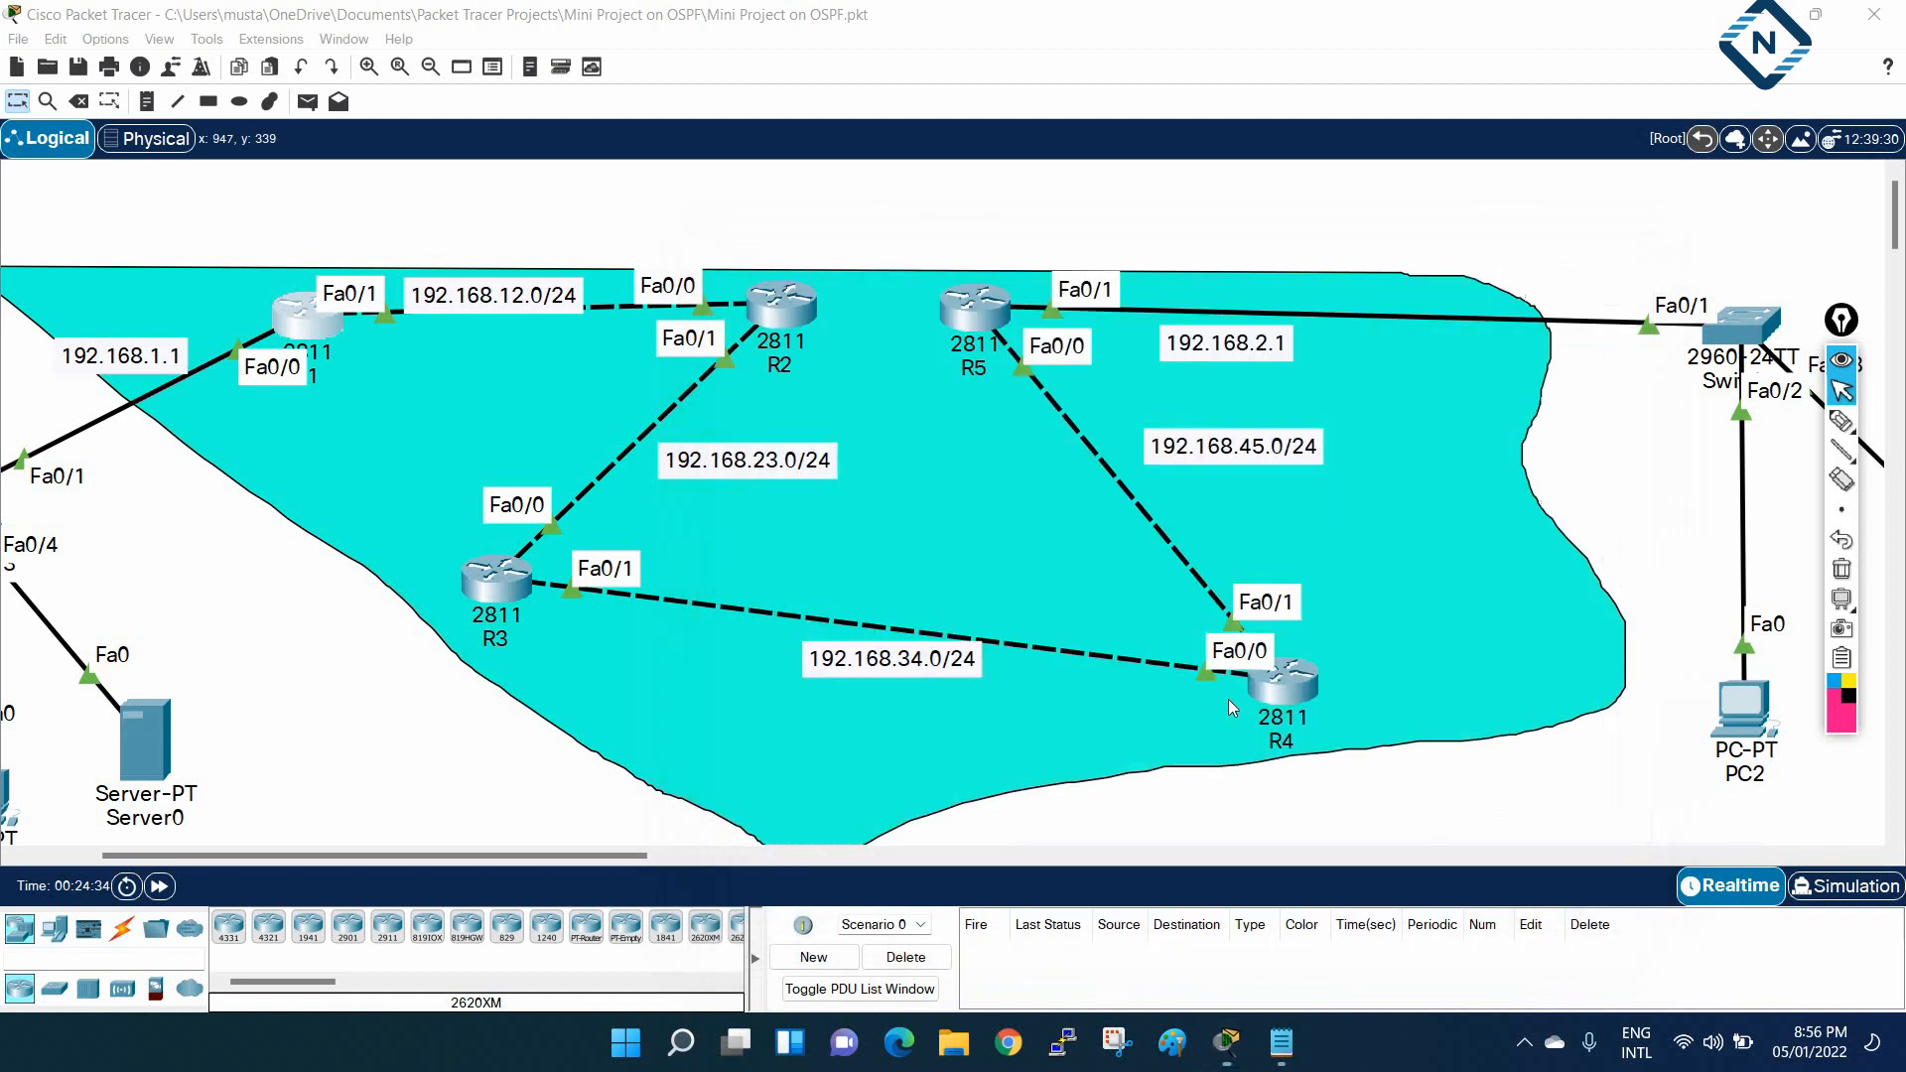
left_click(1623, 251)
Copy PC2's IPv4 address 192.168.2.2 from its IP configuration and close its window
left_click_drag(603, 856, 682, 856)
scroll(808, 659, "down", 5)
scroll(808, 659, "up", 2)
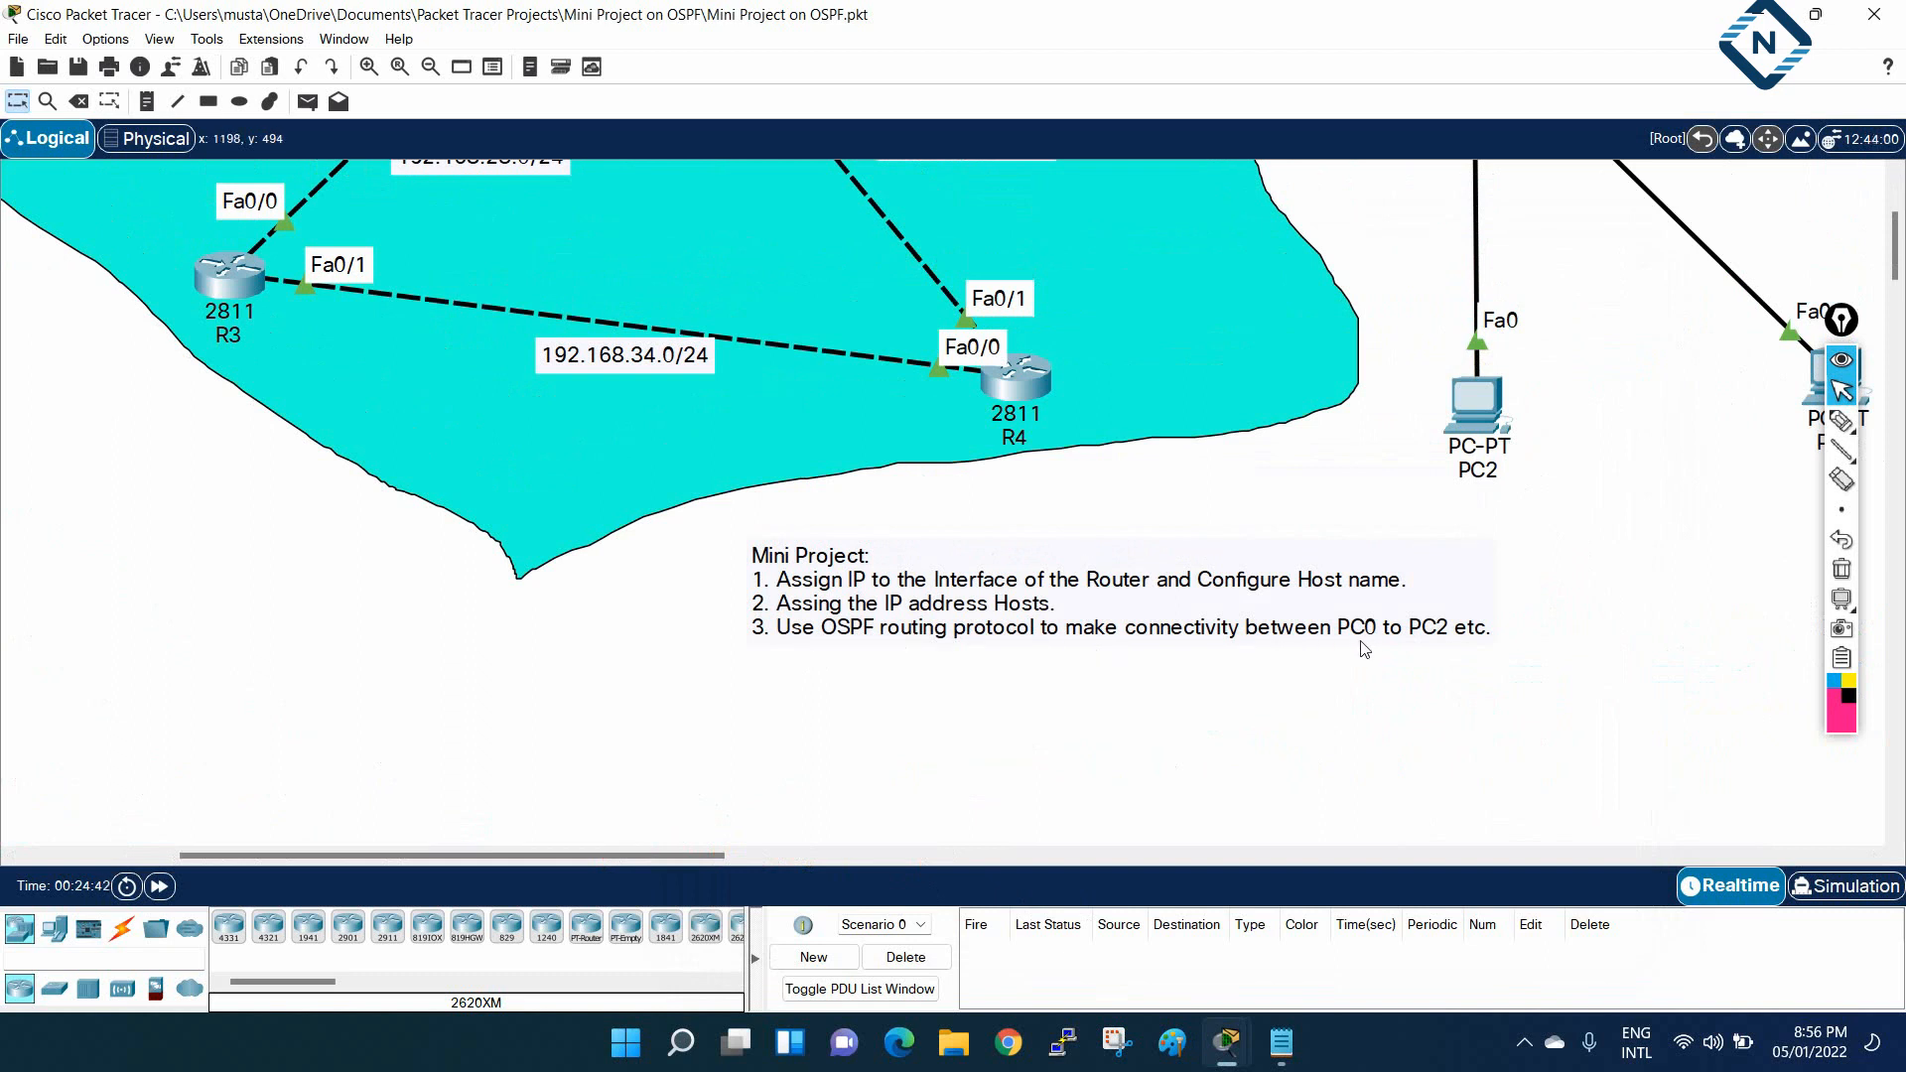
left_click(1474, 402)
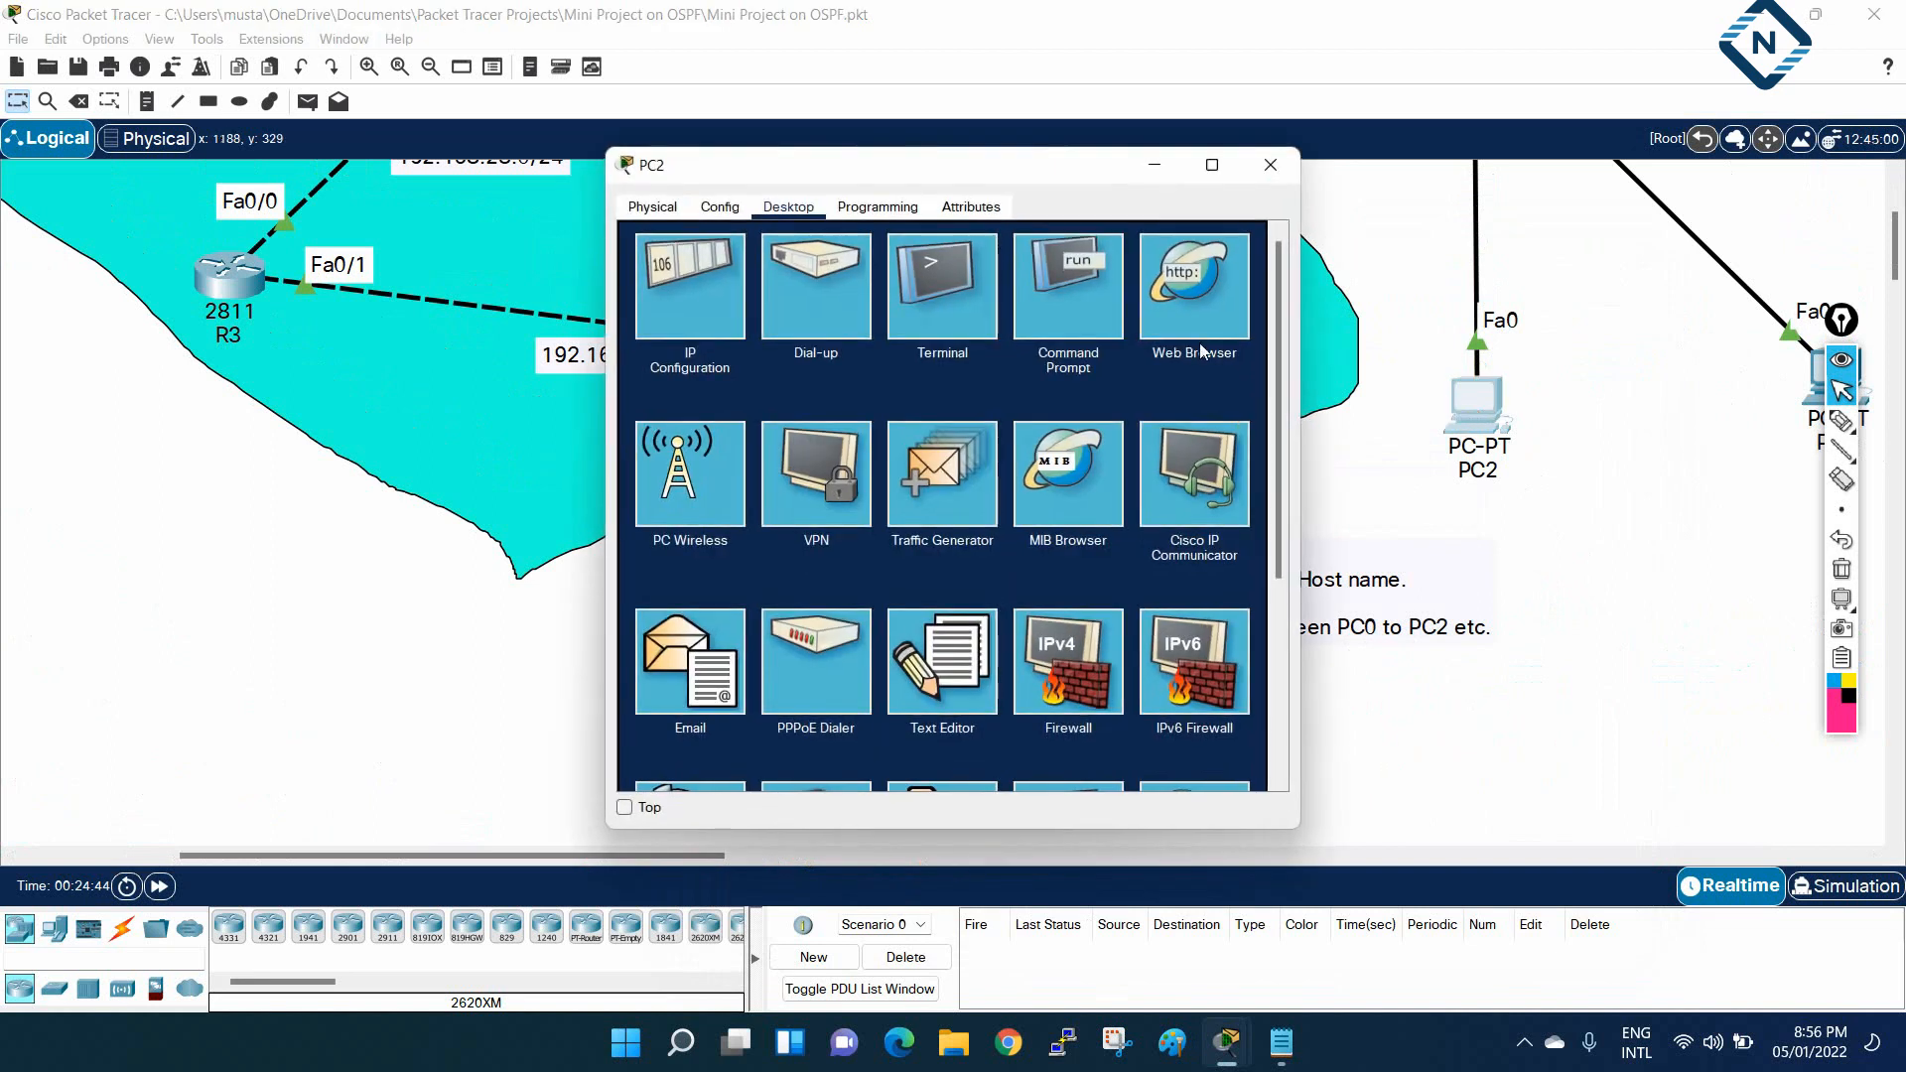
left_click(746, 315)
left_click_drag(968, 351, 822, 342)
key("ctrl+c")
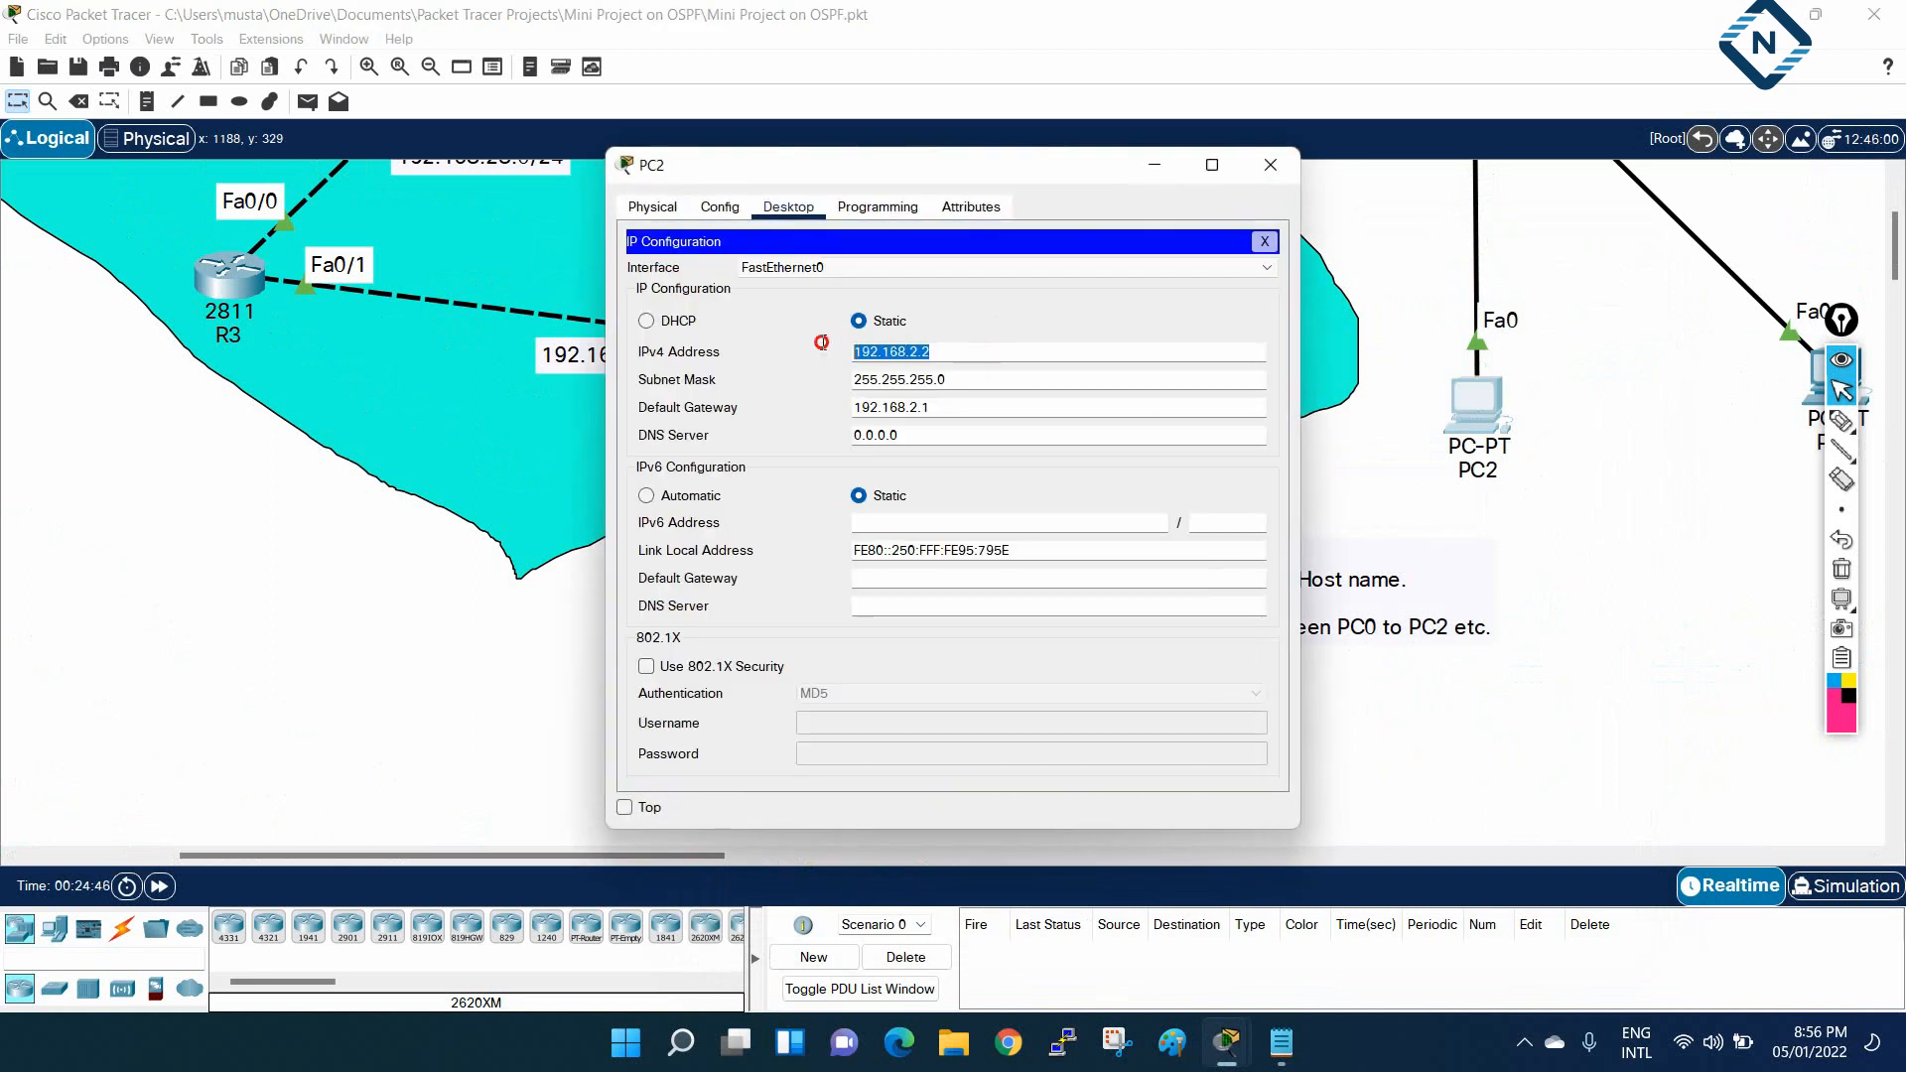
left_click(1270, 165)
Open PC0's Command Prompt and widen its window
left_click_drag(593, 847, 281, 829)
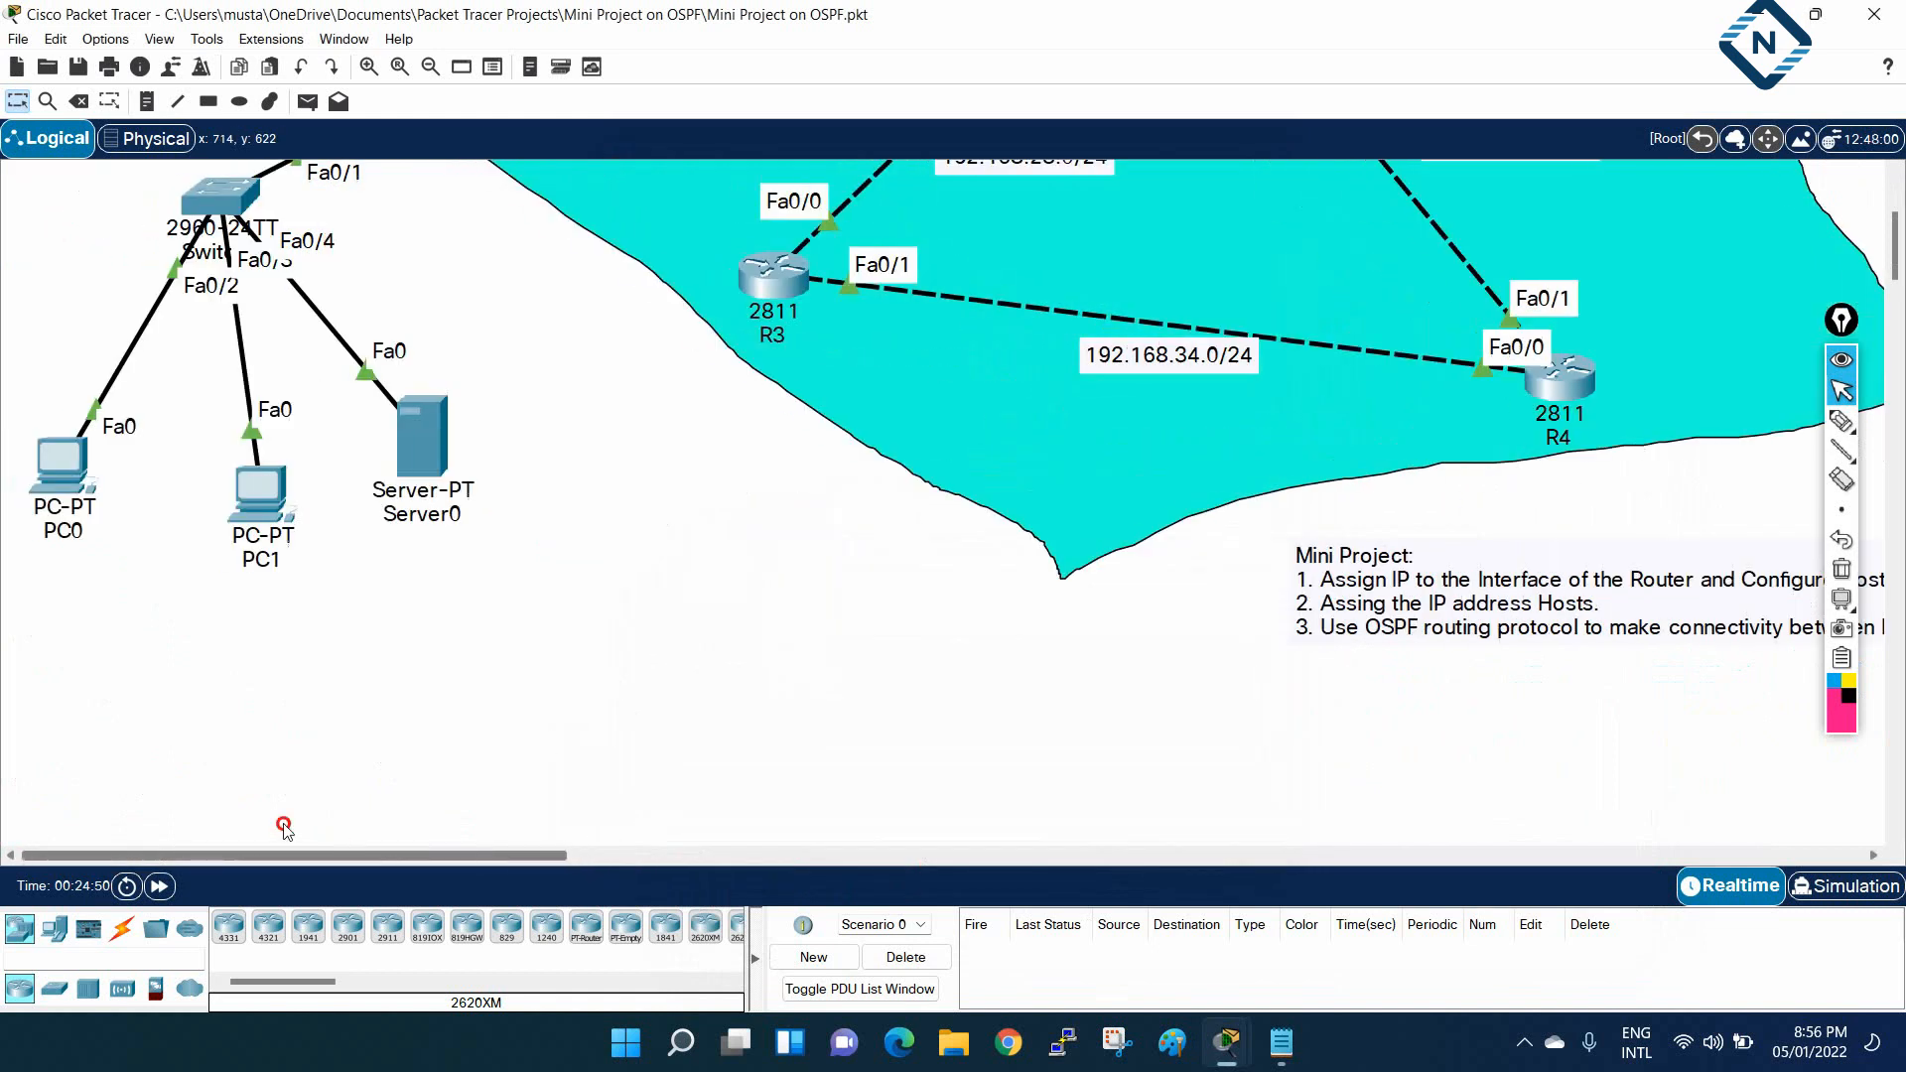
left_click(77, 459)
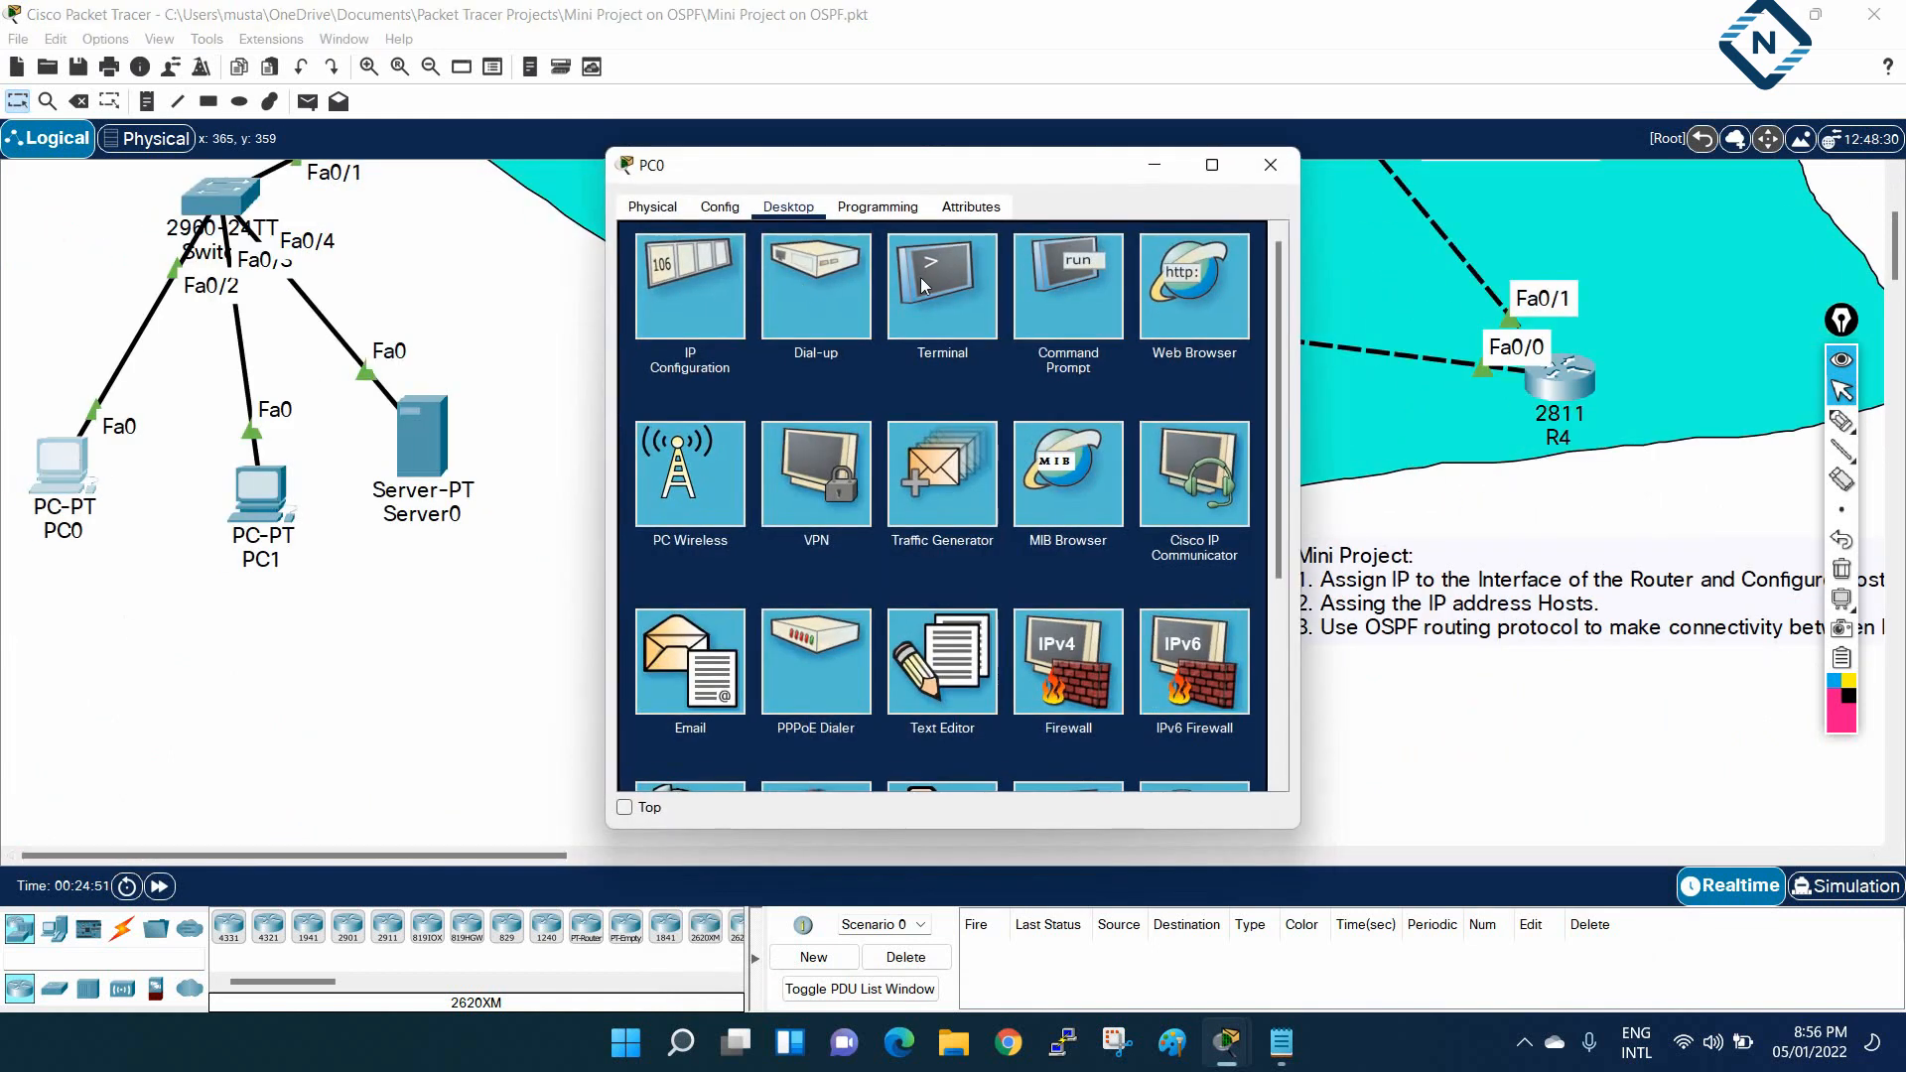
left_click(1062, 287)
left_click_drag(1300, 295, 1667, 298)
left_click_drag(608, 461, 353, 461)
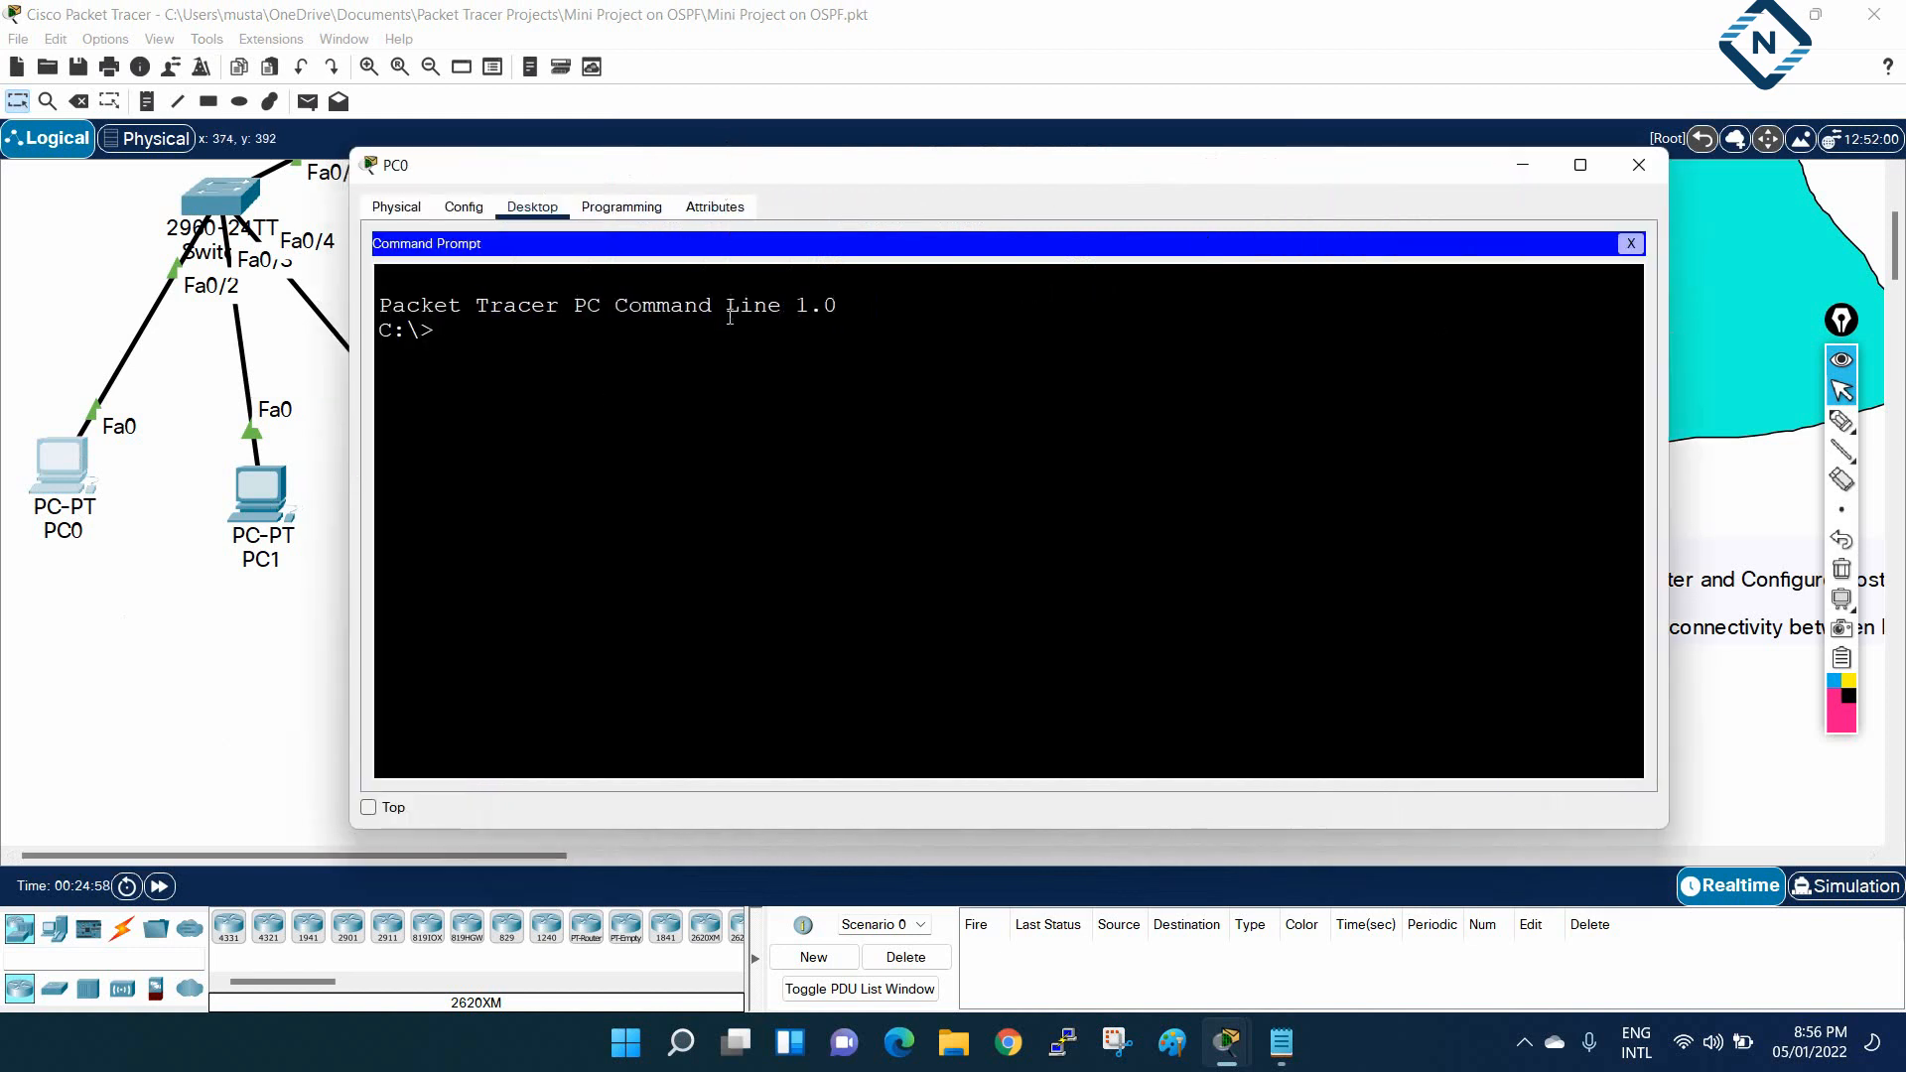
Ping PC2 at 192.168.2.2 from PC0, examine the first response line, and minimize PC0's window
type("ping")
right_click(709, 397)
left_click(769, 437)
key("Return")
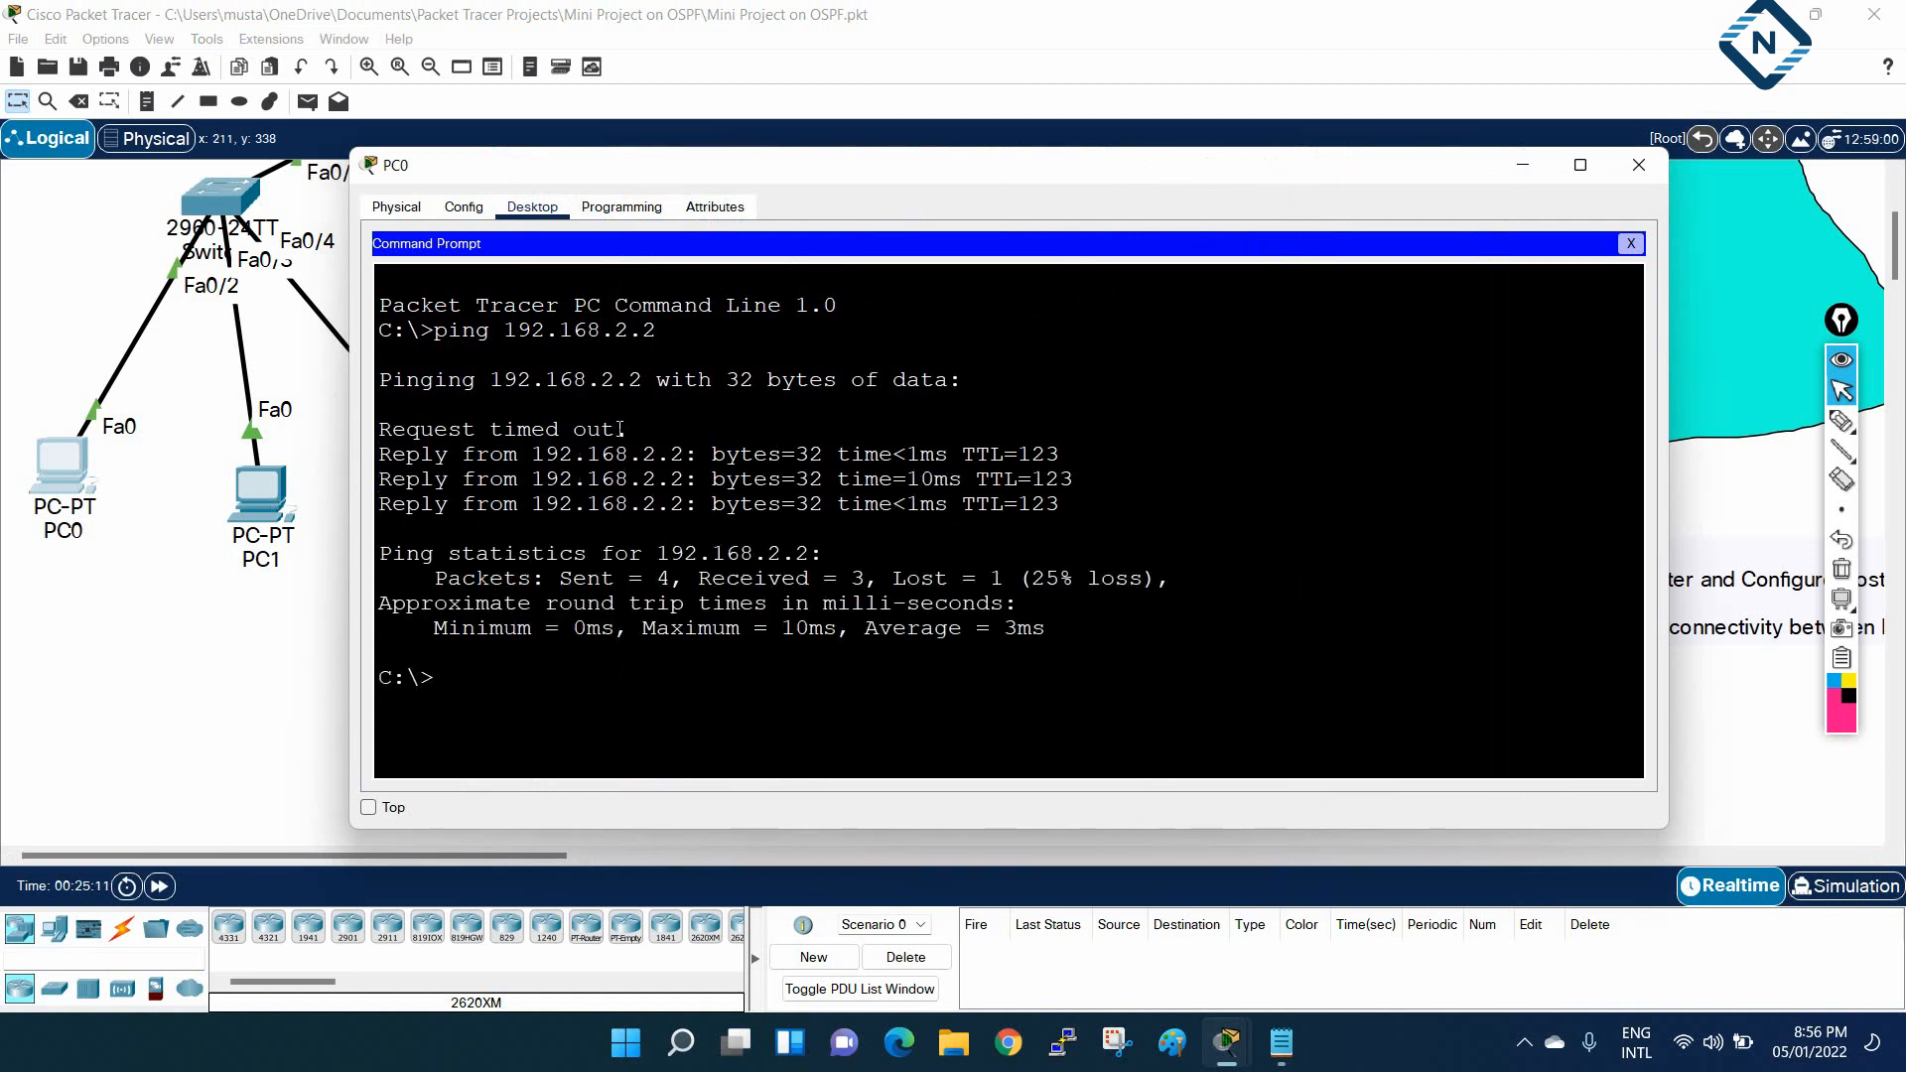
left_click_drag(629, 427, 358, 421)
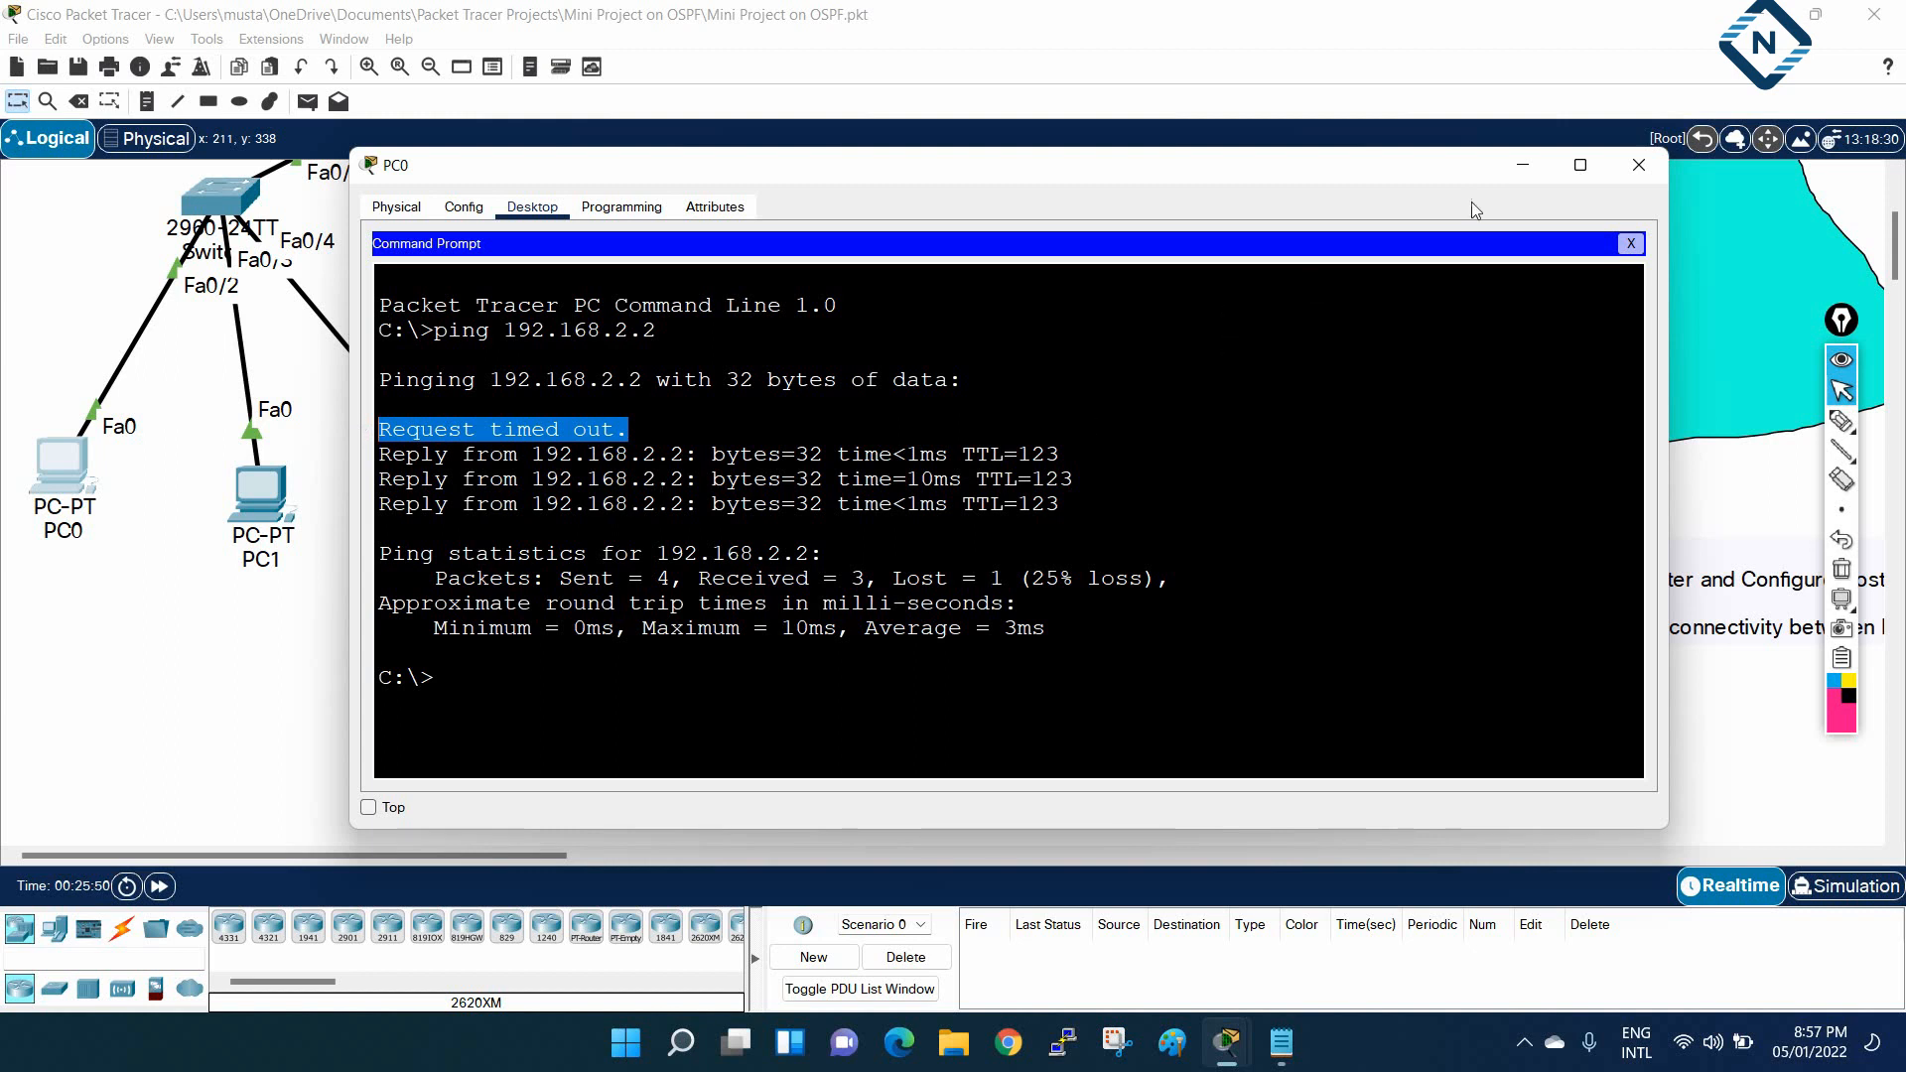
left_click(1520, 166)
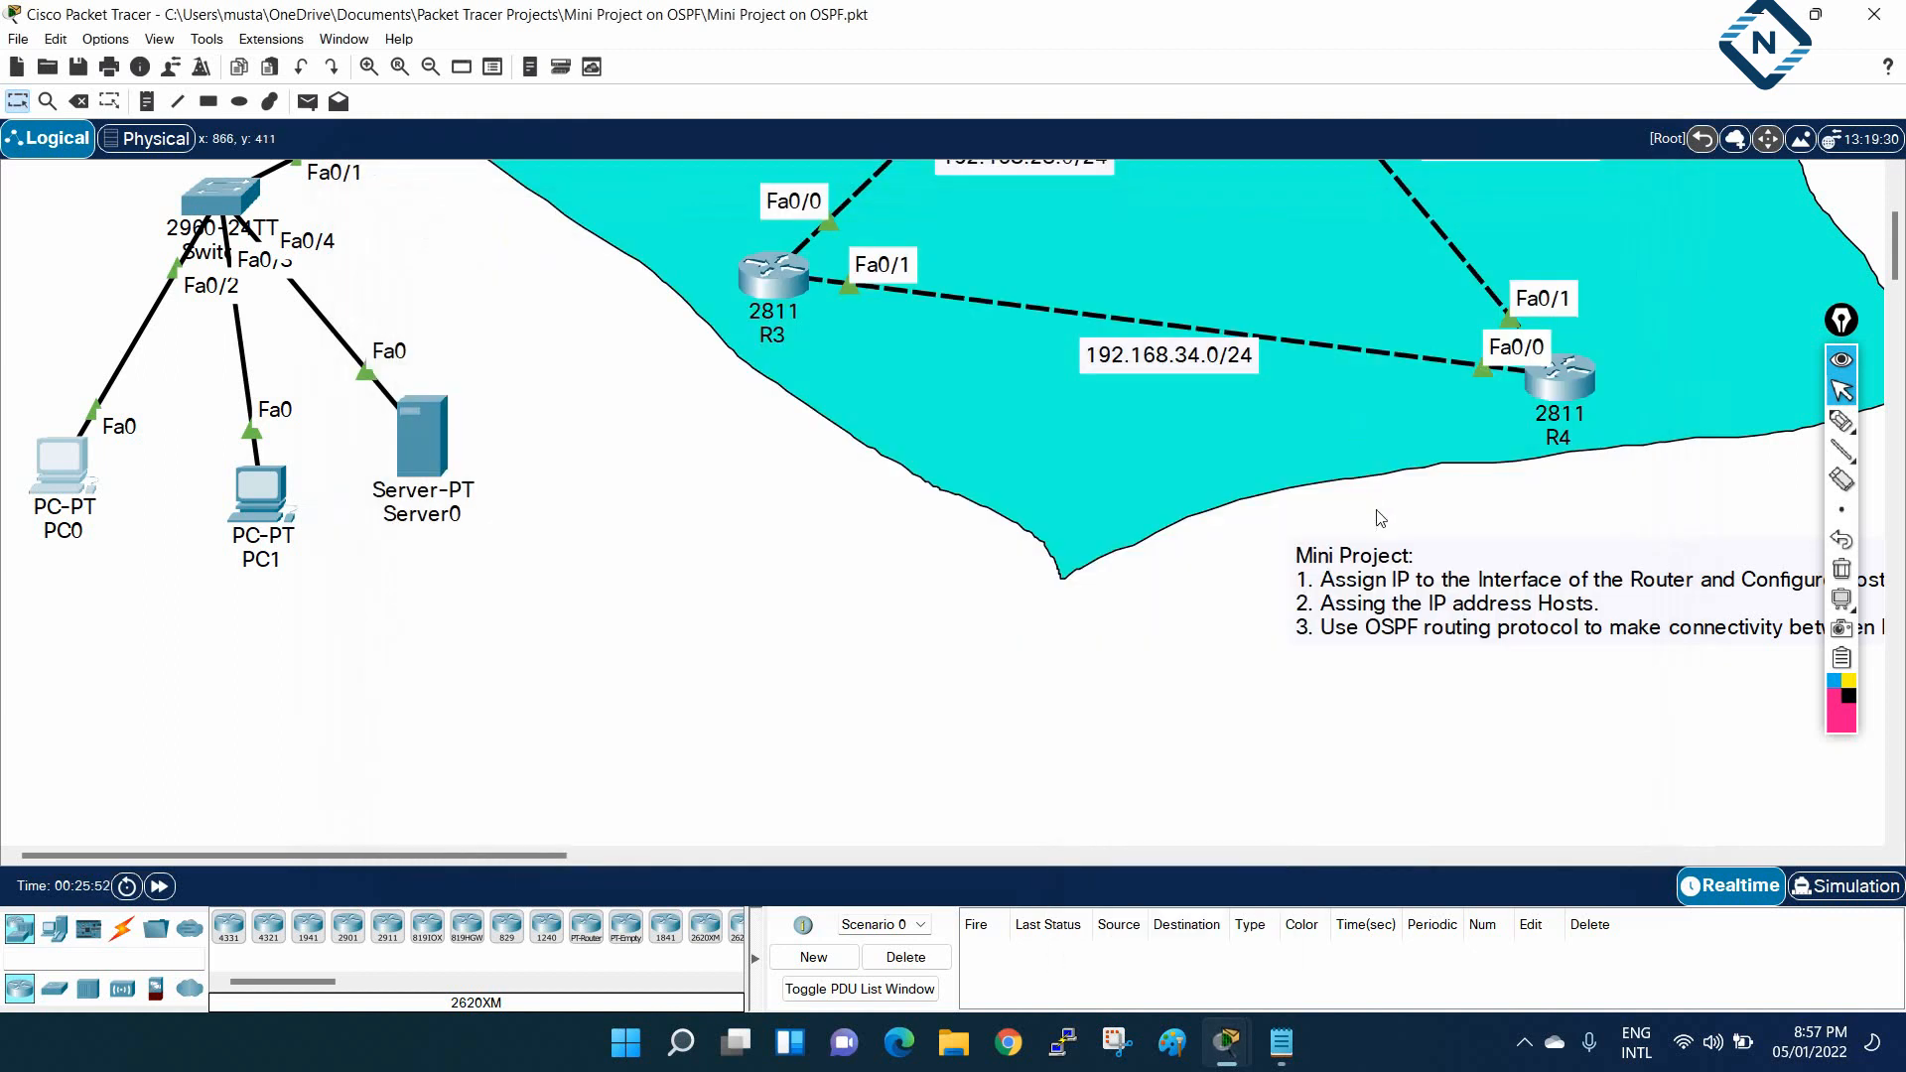
left_click(1841, 421)
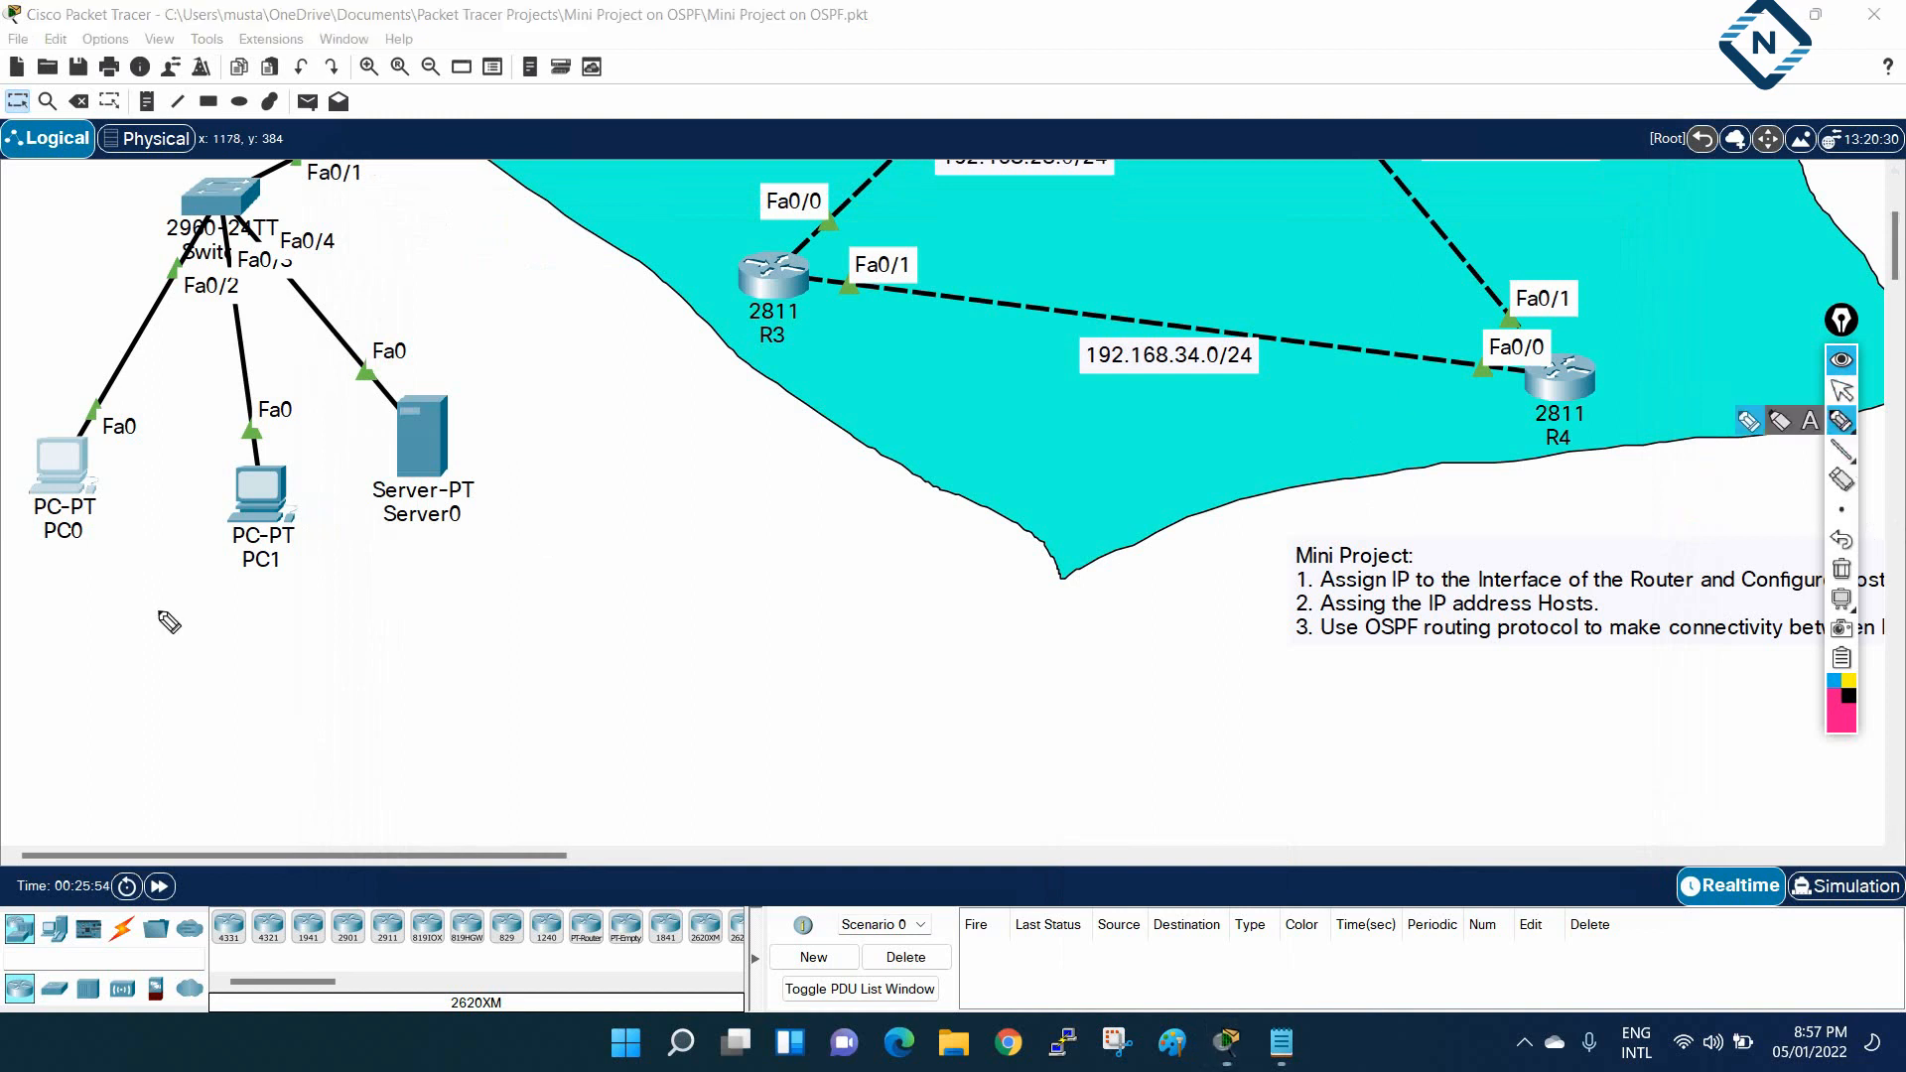
mouse_move(112, 477)
left_mouse_down()
mouse_move(137, 395)
mouse_move(270, 275)
mouse_move(581, 176)
mouse_move(782, 166)
mouse_move(1345, 296)
left_mouse_up()
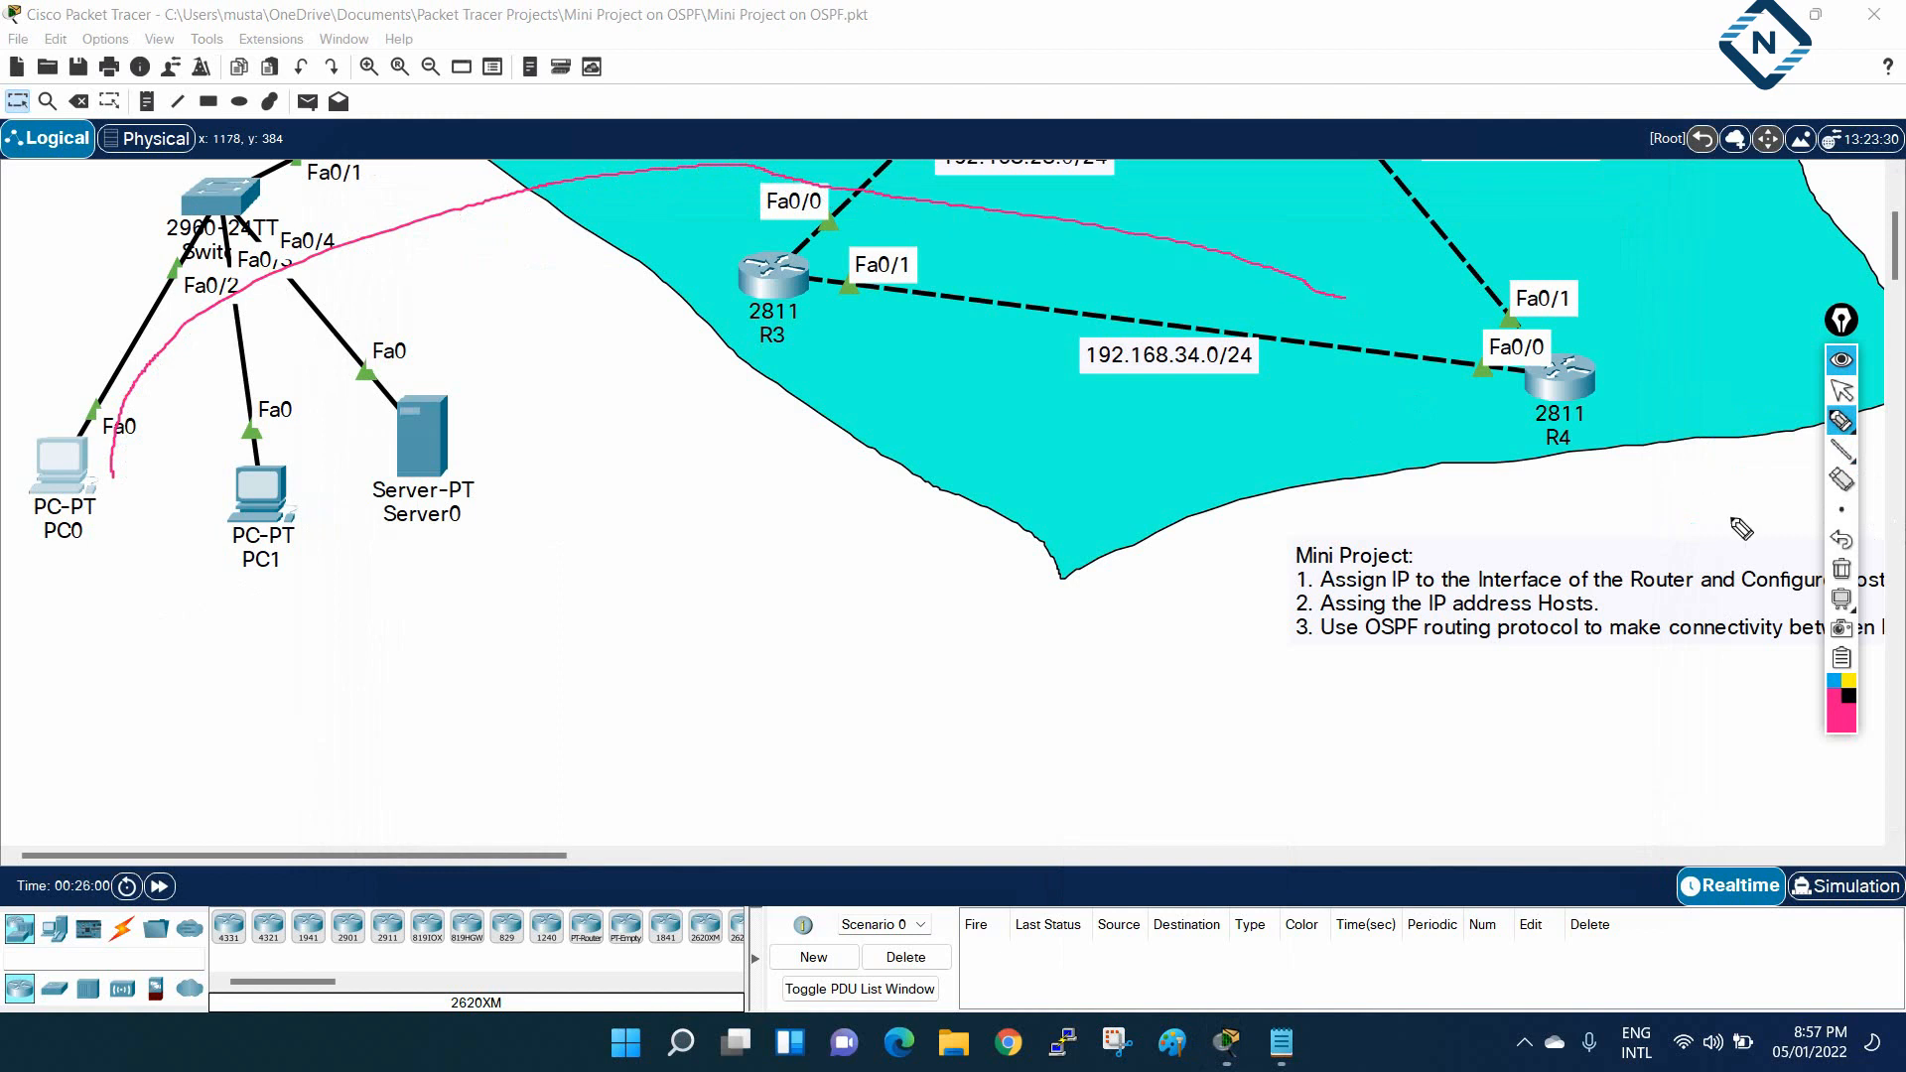
left_click(1841, 568)
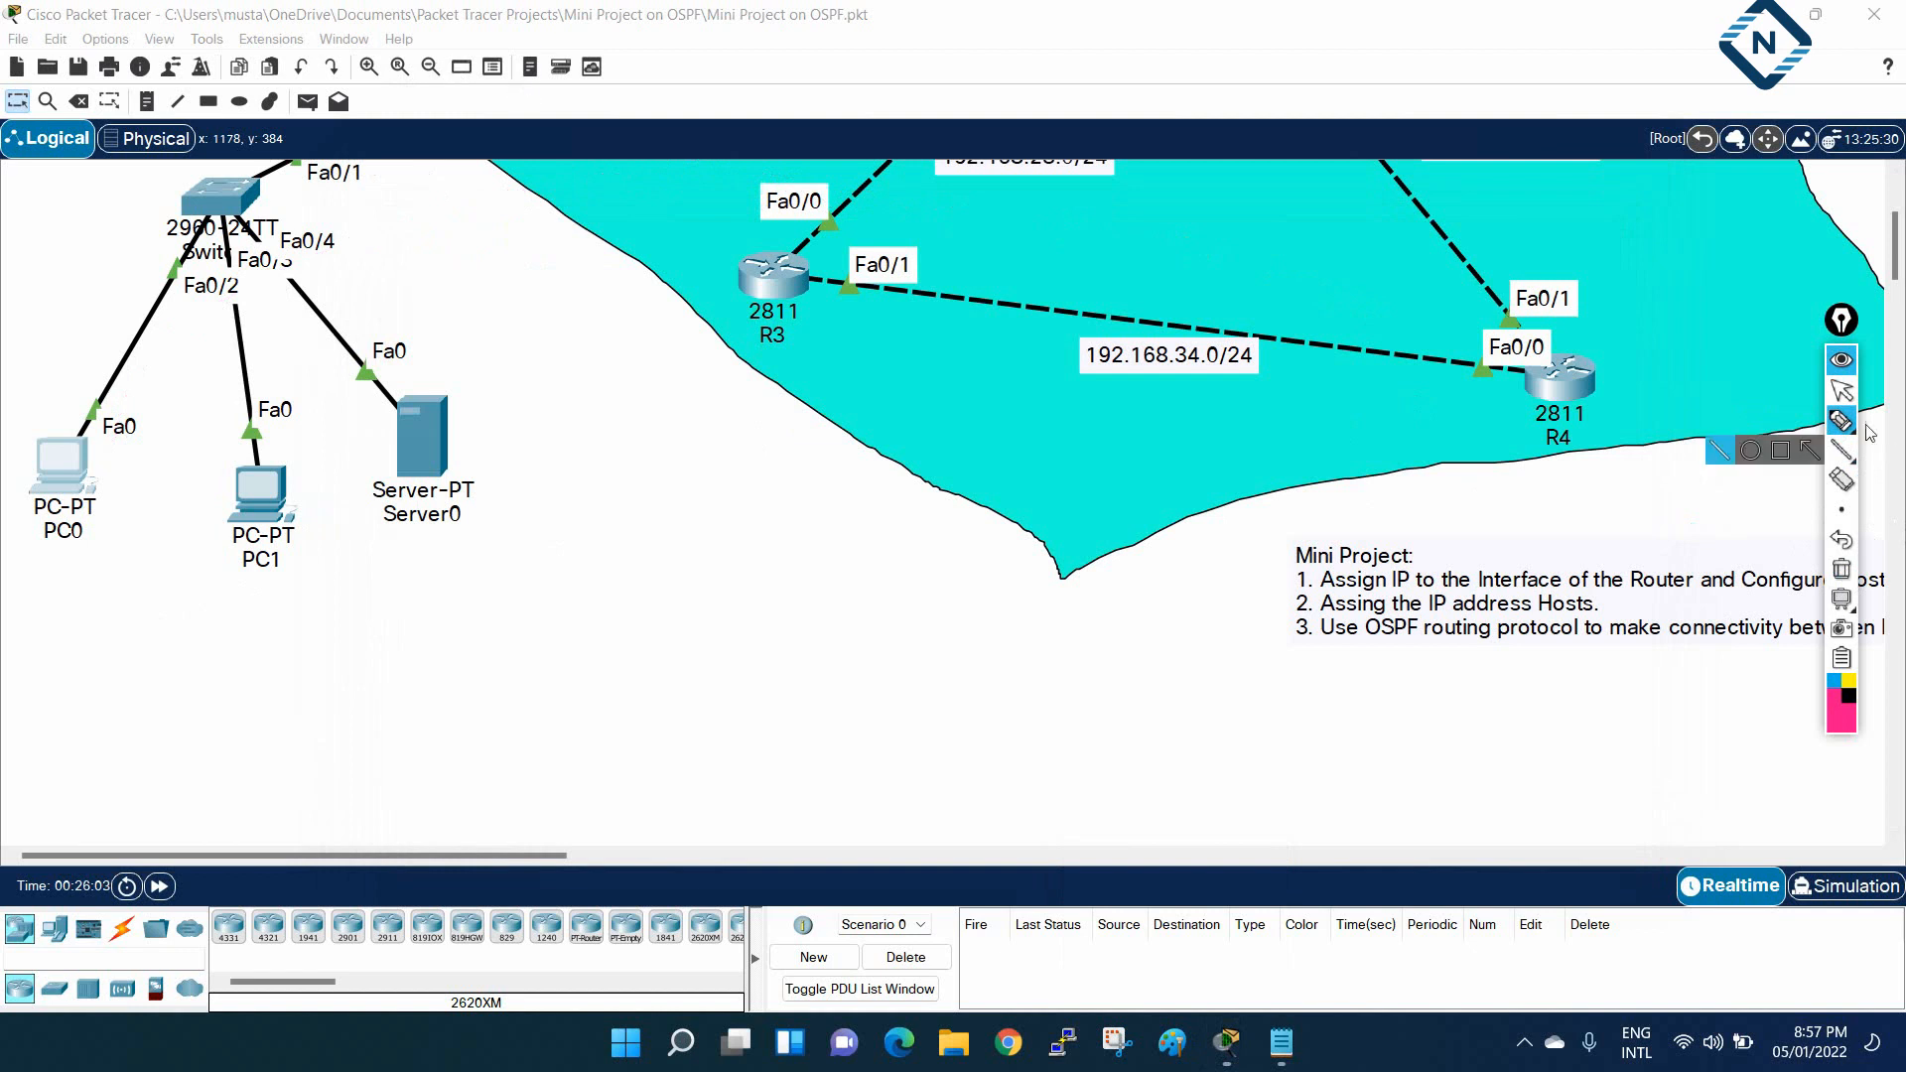
left_click(1841, 390)
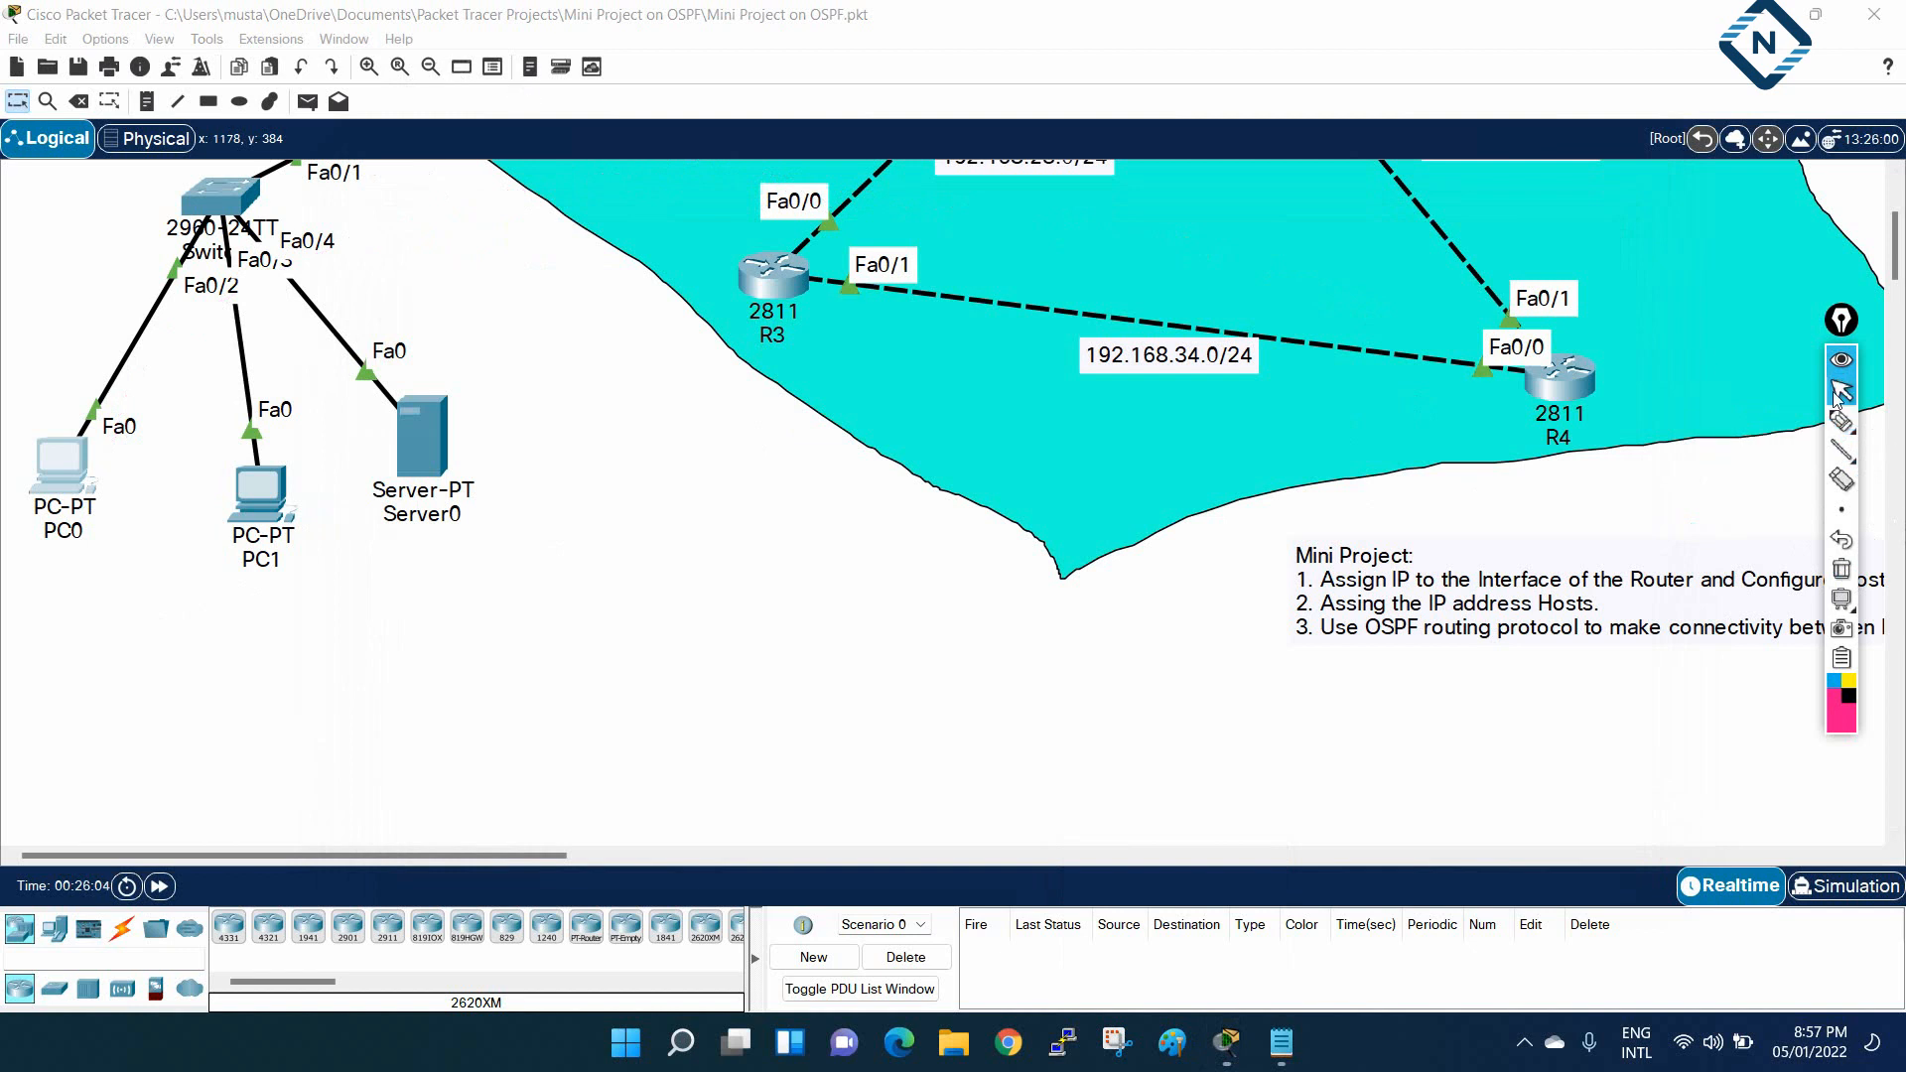
Fit the whole topology in view and draw a freehand packet path from PC0 through the routers to the switch above PC2
left_click(432, 67)
left_click(432, 66)
left_click(432, 66)
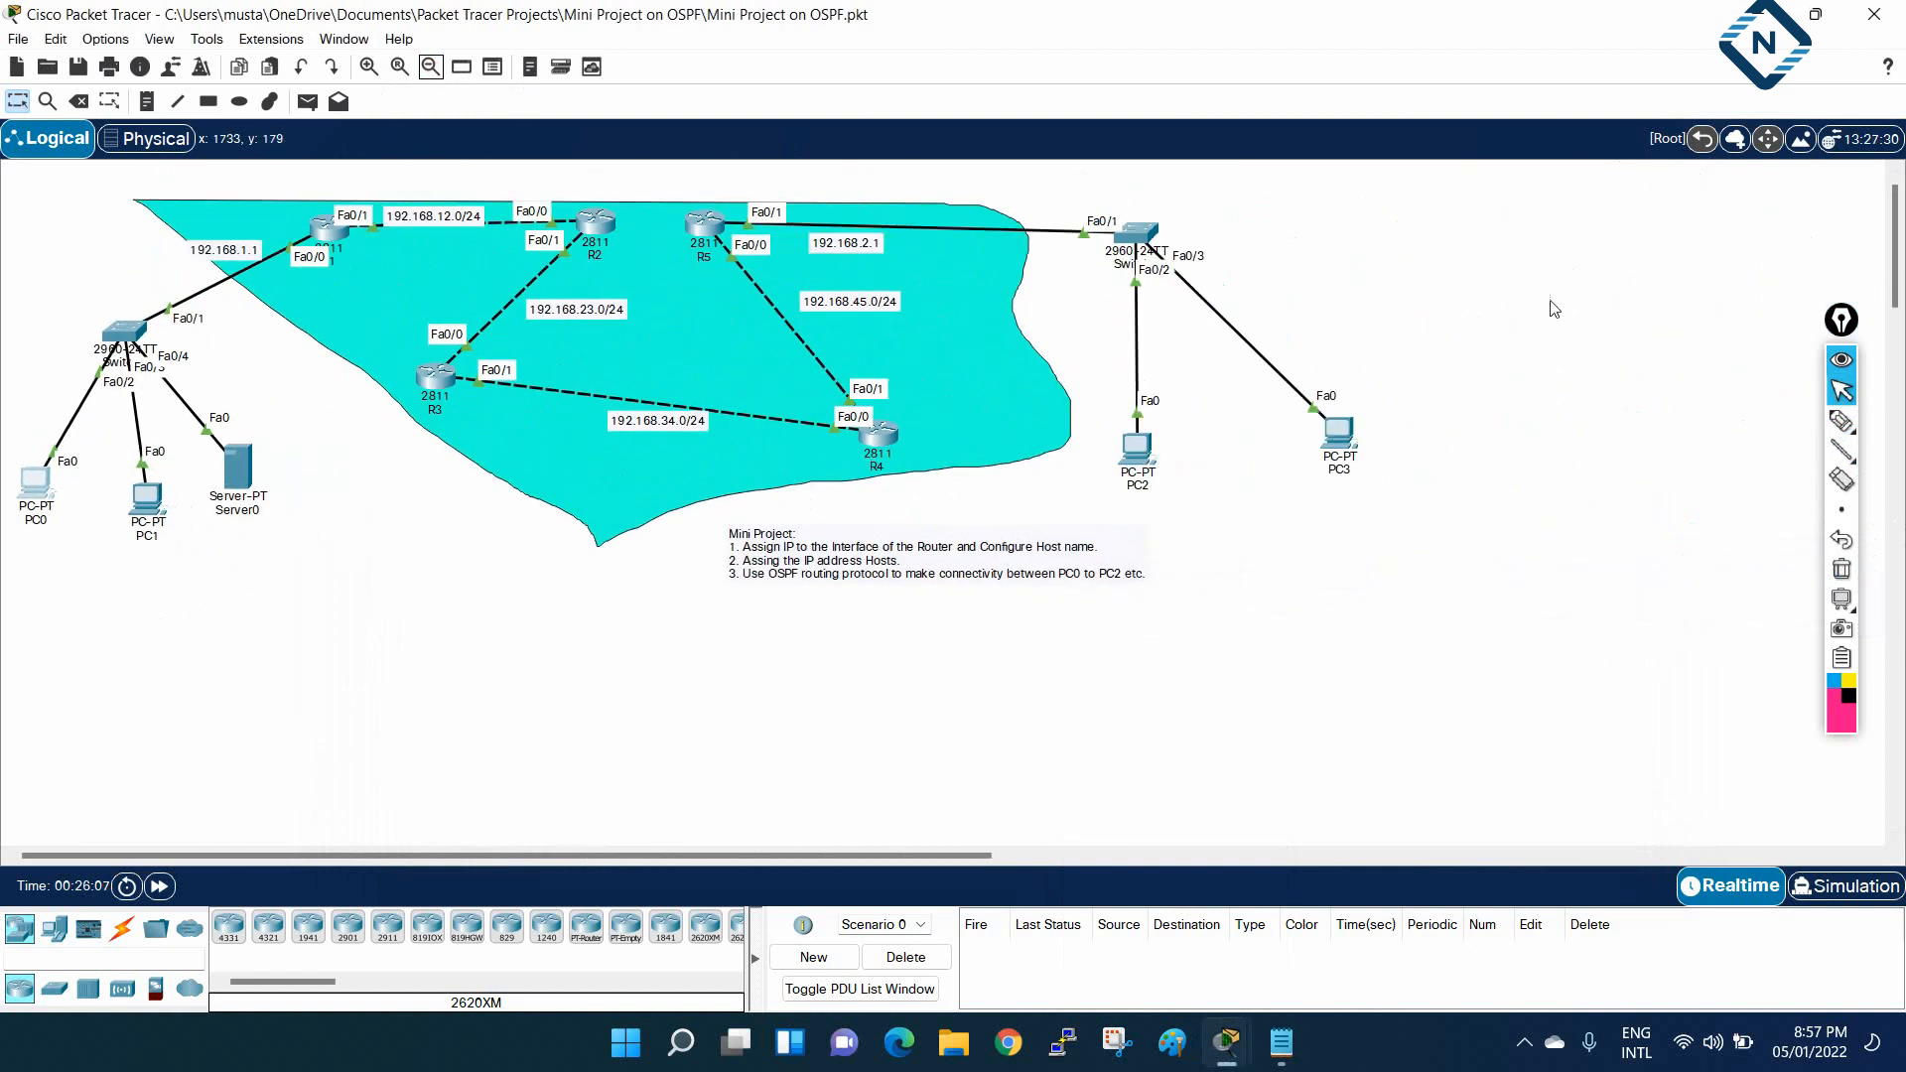
left_click(1841, 421)
mouse_move(54, 504)
left_mouse_down()
mouse_move(129, 342)
mouse_move(298, 226)
mouse_move(663, 218)
mouse_move(634, 382)
mouse_move(948, 248)
mouse_move(1125, 260)
left_mouse_up()
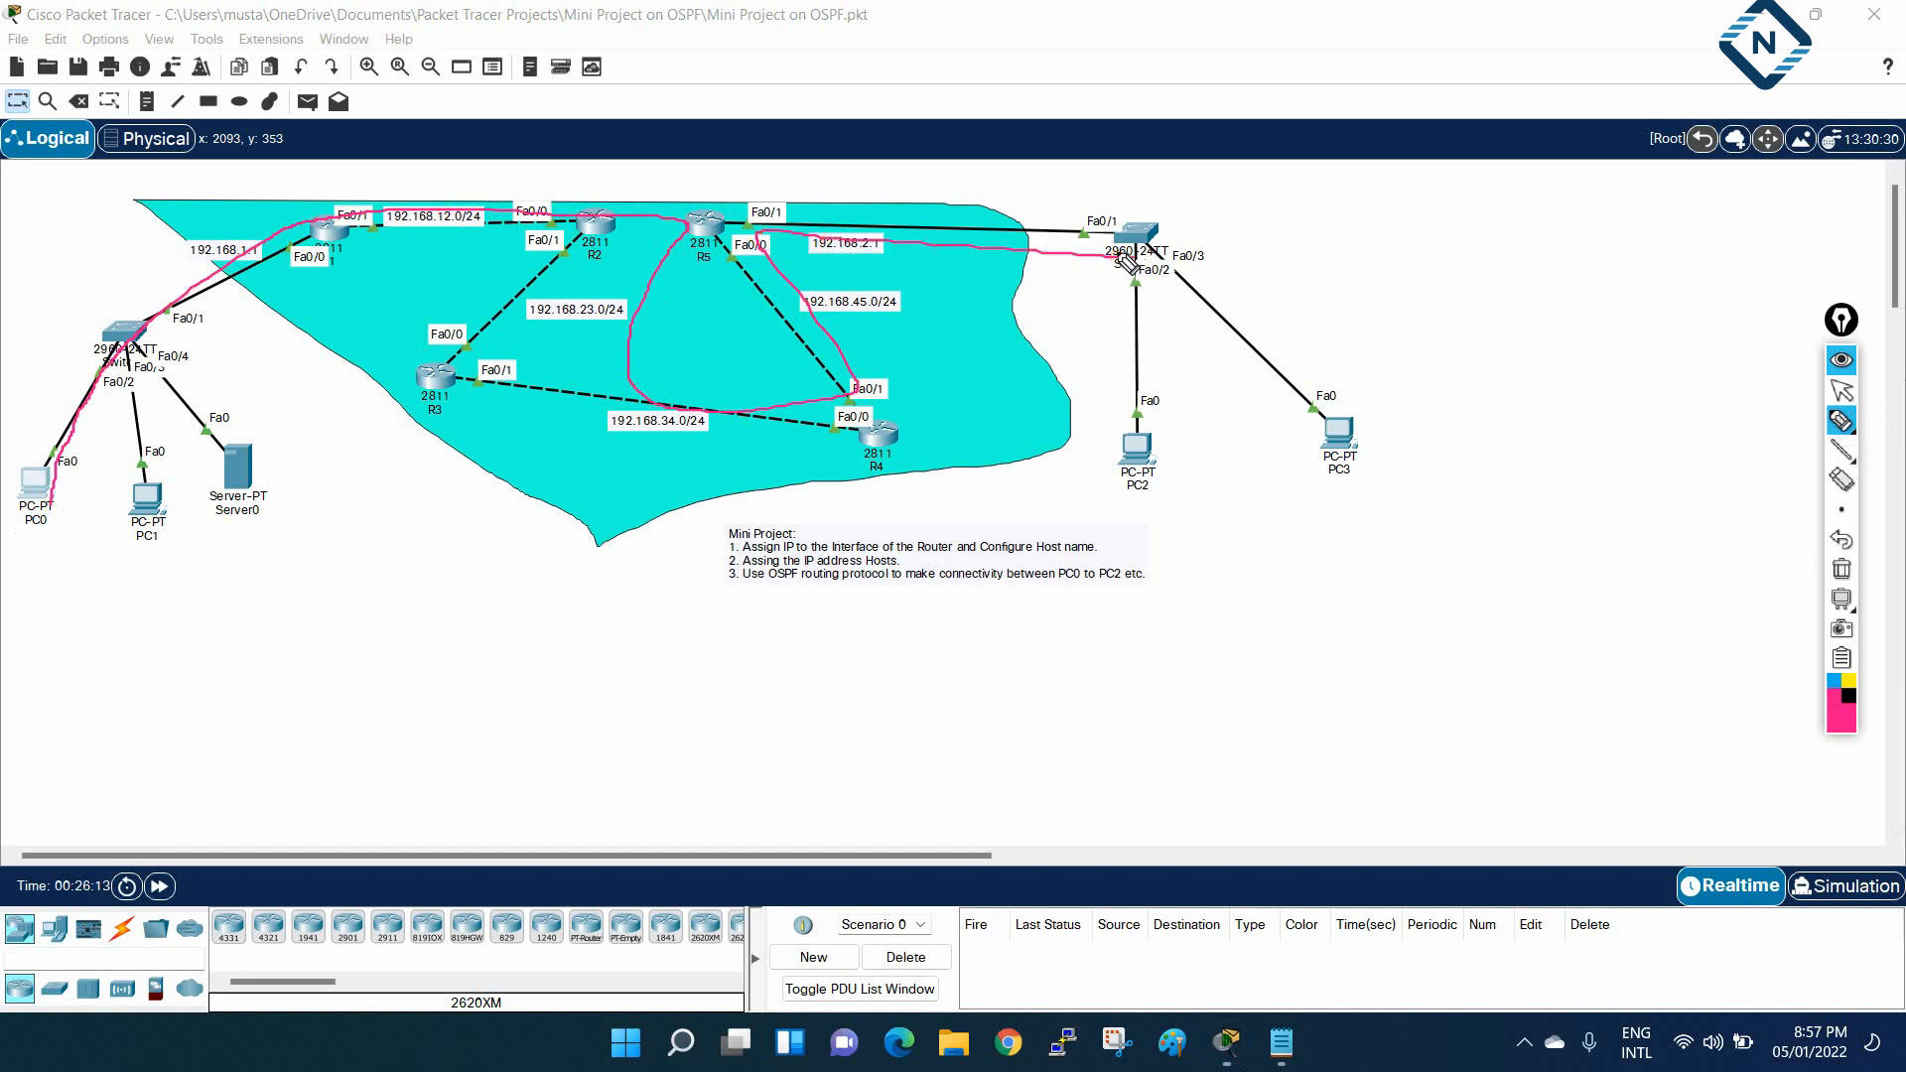
Handwrite the address 192.168.1.2 and the label AAA below PC0, and the address 192.168.2.2 below PC2
mouse_move(43, 573)
left_mouse_down()
mouse_move(46, 594)
mouse_move(89, 585)
mouse_move(248, 533)
left_mouse_up()
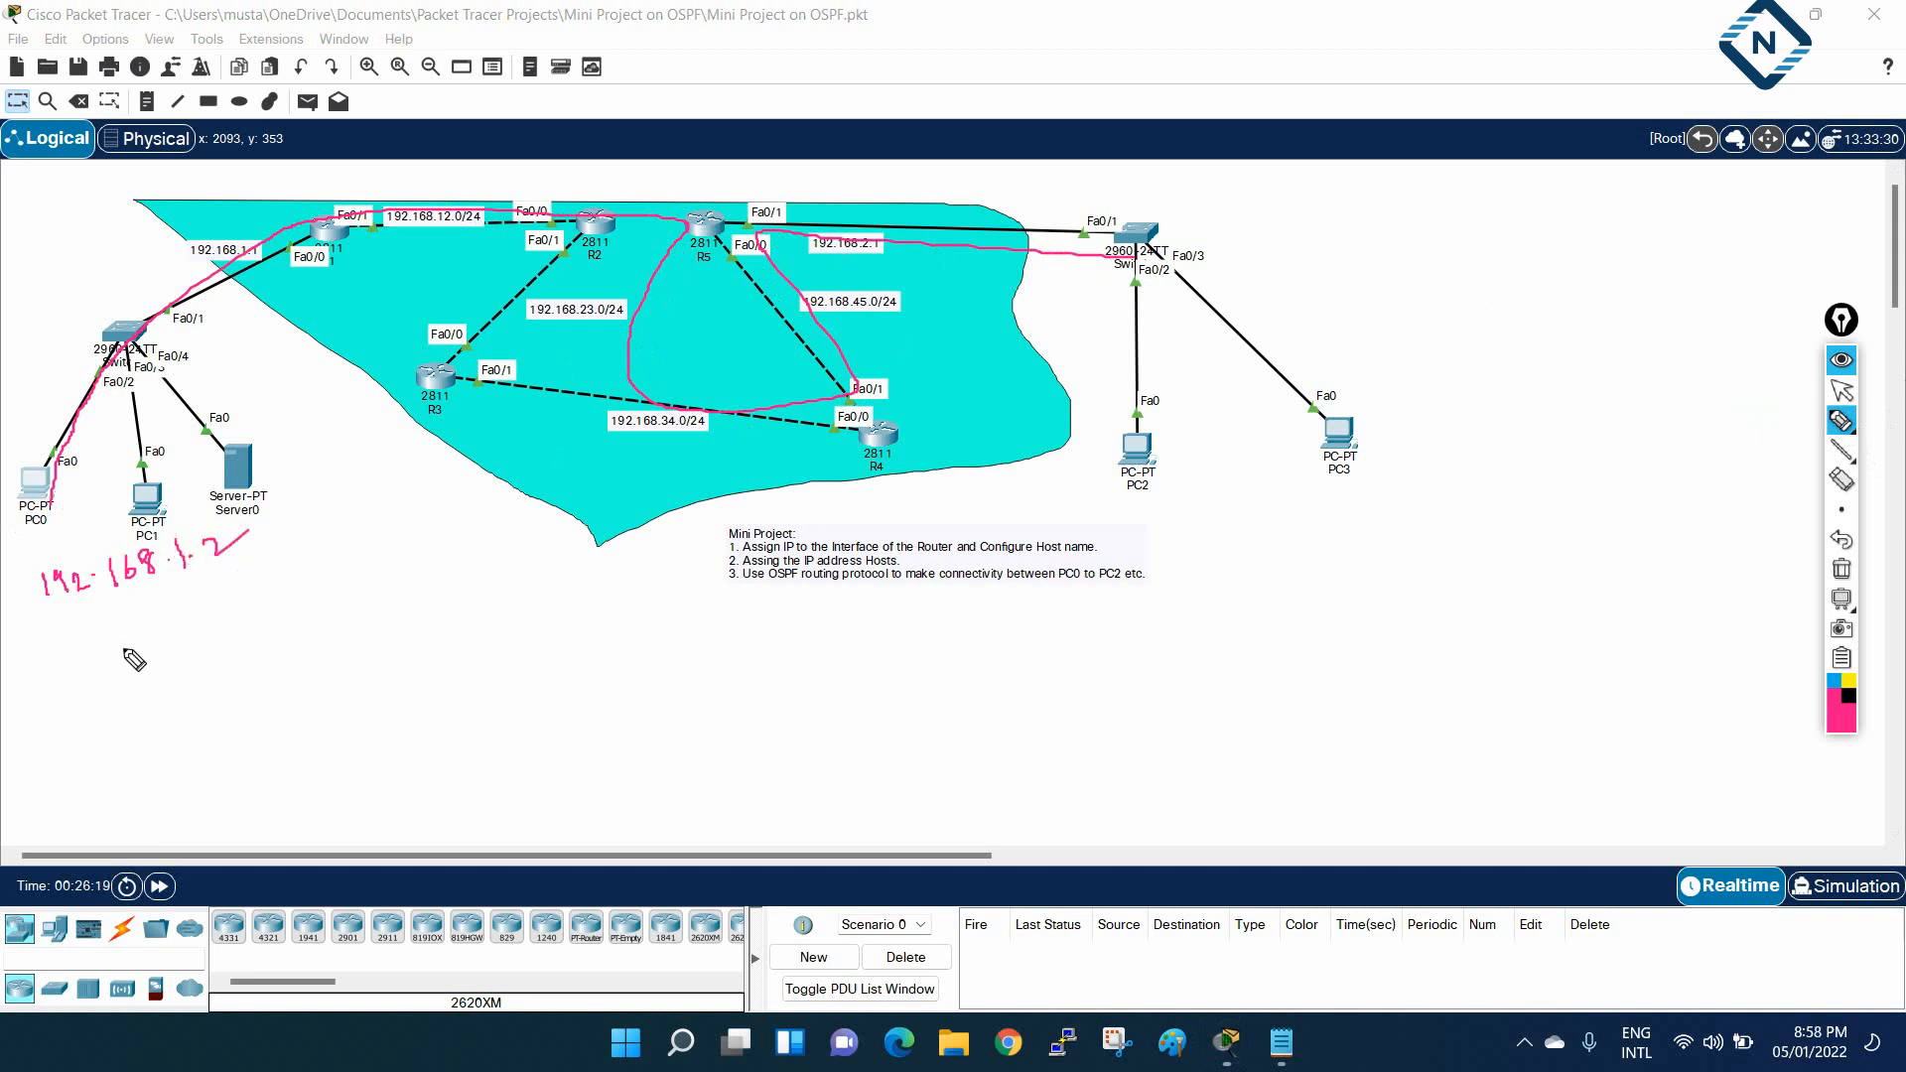
mouse_move(109, 656)
left_mouse_down()
mouse_move(171, 614)
mouse_move(176, 632)
left_mouse_up()
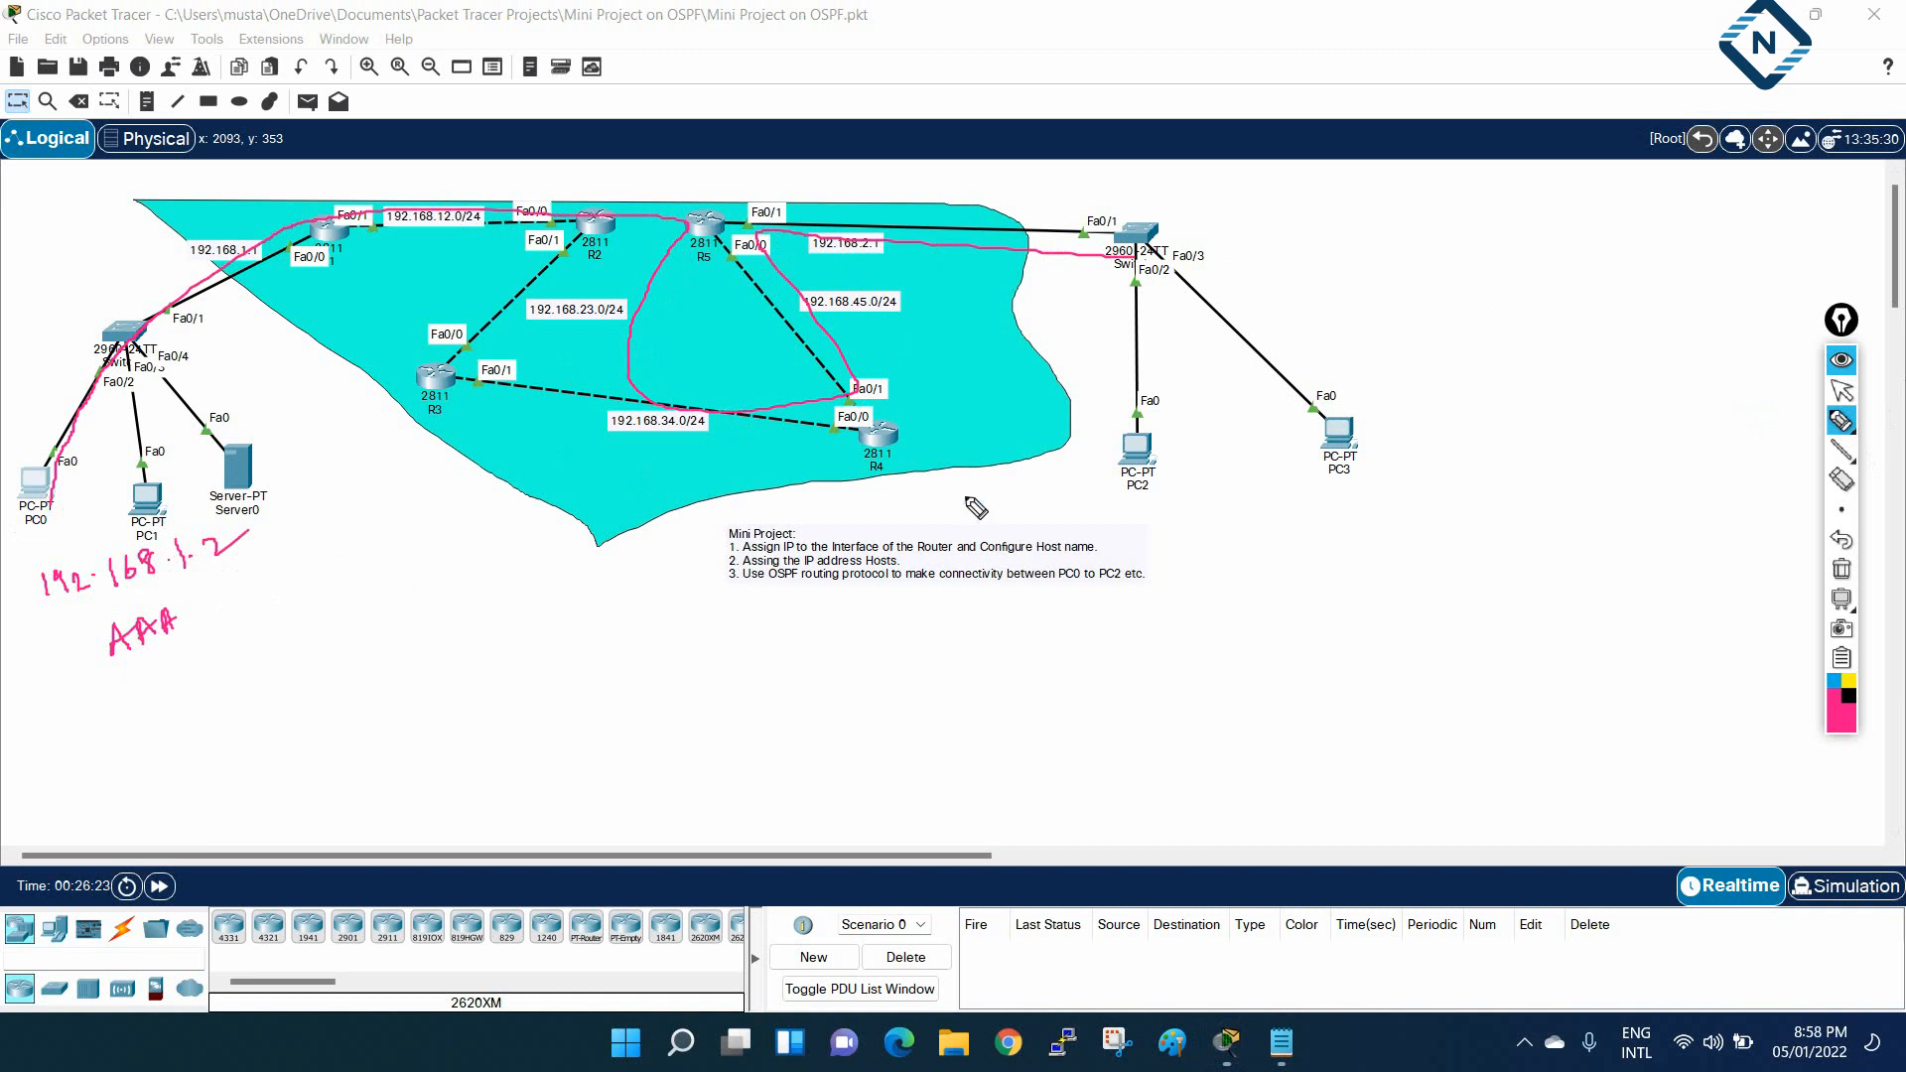
mouse_move(1153, 507)
left_mouse_down()
mouse_move(1154, 544)
mouse_move(1164, 520)
mouse_move(1232, 541)
mouse_move(1275, 500)
mouse_move(1317, 523)
mouse_move(1369, 503)
left_mouse_up()
left_click(1211, 535)
left_click(1286, 513)
left_click(1323, 507)
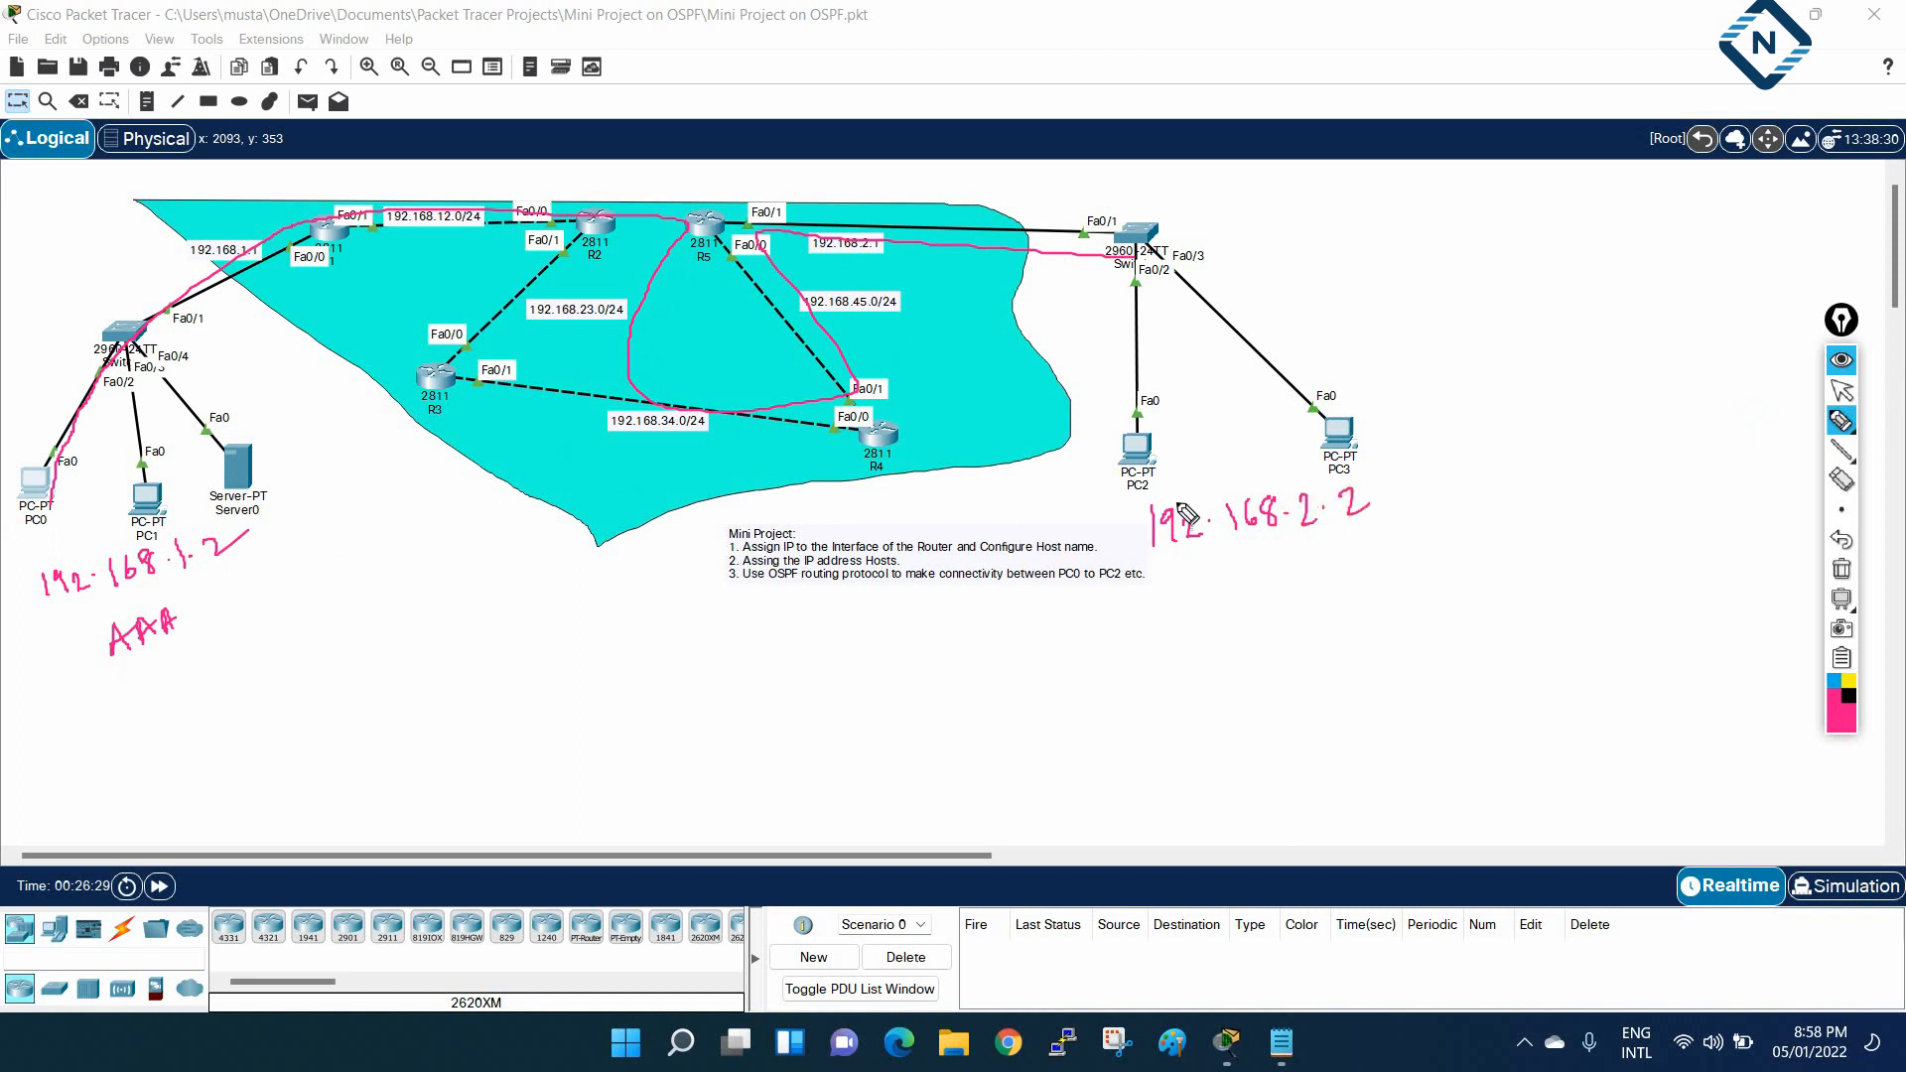
Draw a stroke upward from PC2, handwrite B.B.B below its address, and underline both the B.B.B and AAA labels
mouse_move(1136, 444)
left_mouse_down()
mouse_move(1100, 458)
mouse_move(1105, 337)
left_mouse_up()
mouse_move(1174, 635)
left_mouse_down()
mouse_move(1194, 663)
mouse_move(1281, 657)
left_mouse_up()
left_click(1208, 655)
left_click(1256, 657)
left_click_drag(1152, 693, 1236, 673)
left_click_drag(111, 655, 164, 642)
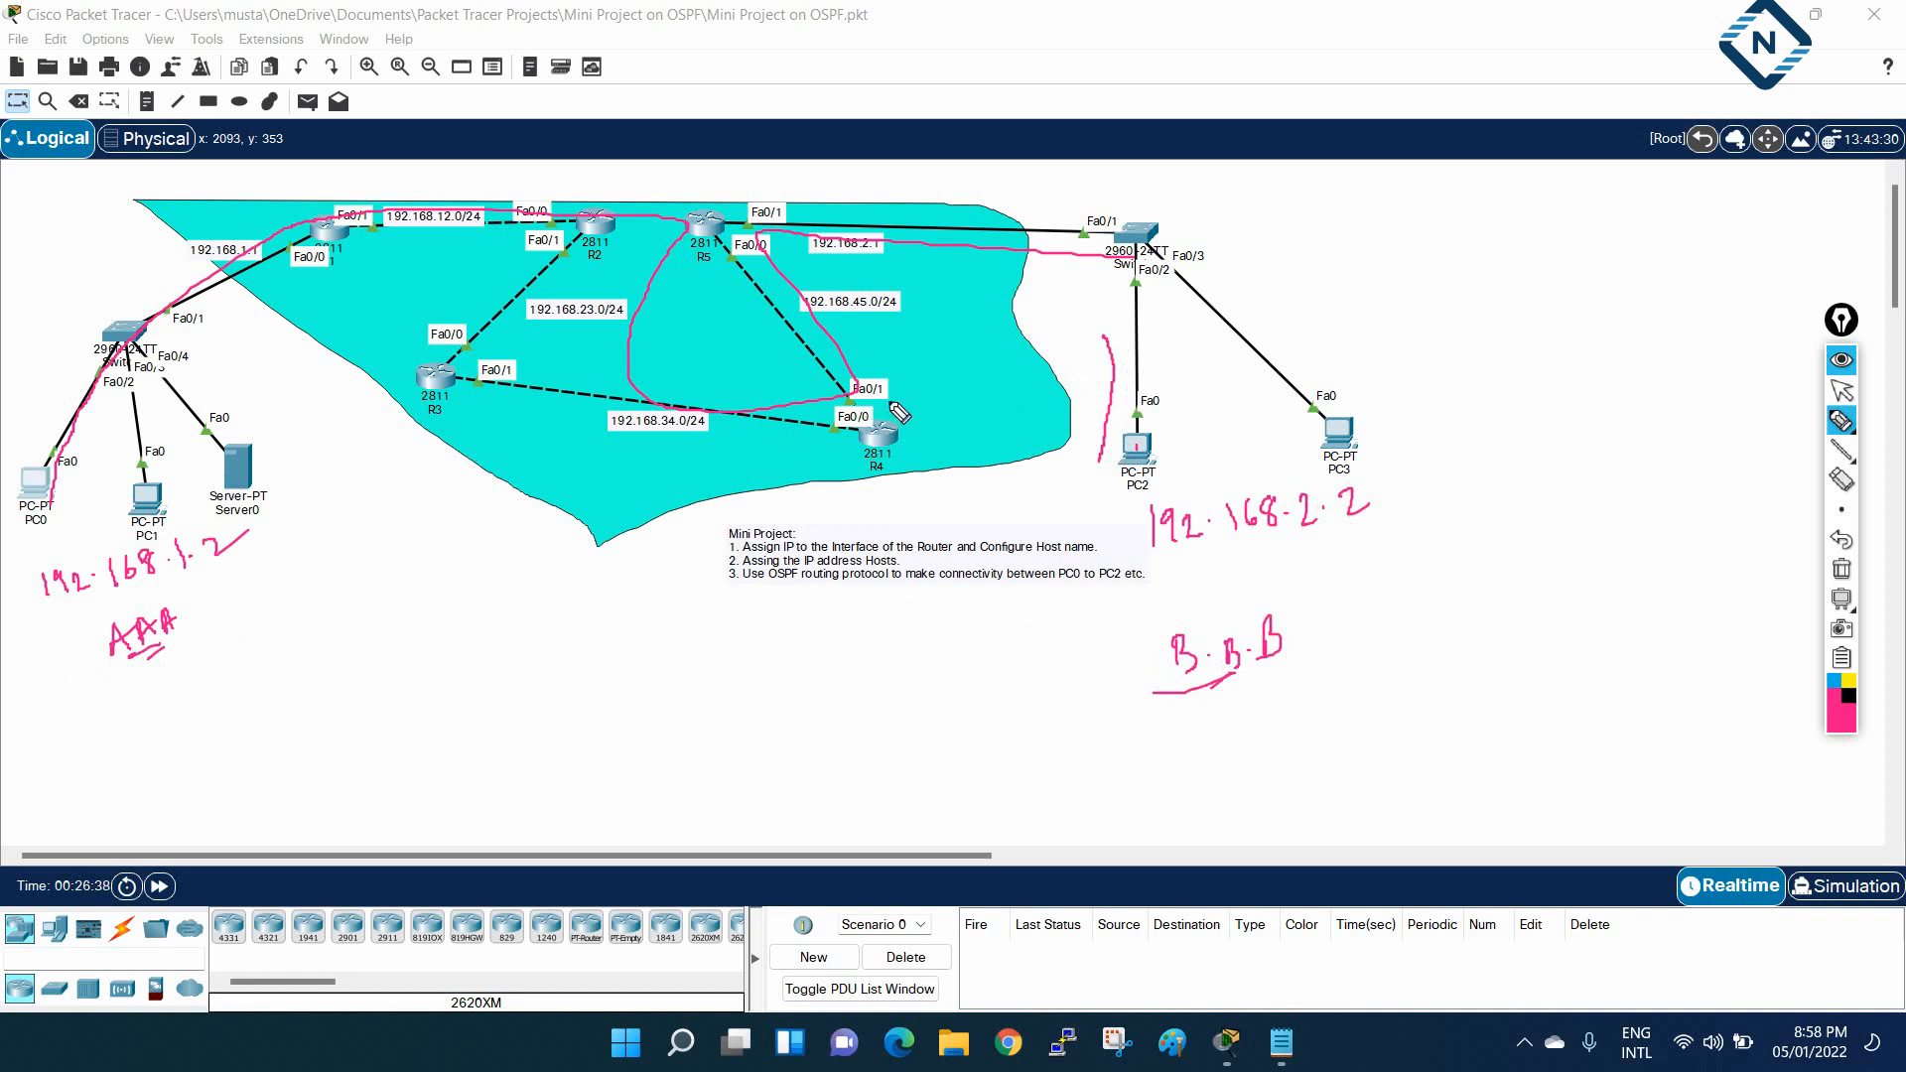
Sketch the return path from PC2, a packet box near PC1 and a direct path from PC0 toward PC2, and clear all the ink
mouse_move(1115, 395)
left_mouse_down()
mouse_move(1092, 295)
mouse_move(948, 235)
mouse_move(745, 273)
mouse_move(694, 405)
mouse_move(383, 335)
mouse_move(253, 409)
left_mouse_up()
mouse_move(274, 626)
left_mouse_down()
mouse_move(284, 677)
mouse_move(475, 574)
mouse_move(298, 655)
mouse_move(340, 659)
mouse_move(425, 591)
left_mouse_up()
mouse_move(92, 425)
left_mouse_down()
mouse_move(199, 288)
mouse_move(918, 250)
mouse_move(1199, 418)
left_mouse_up()
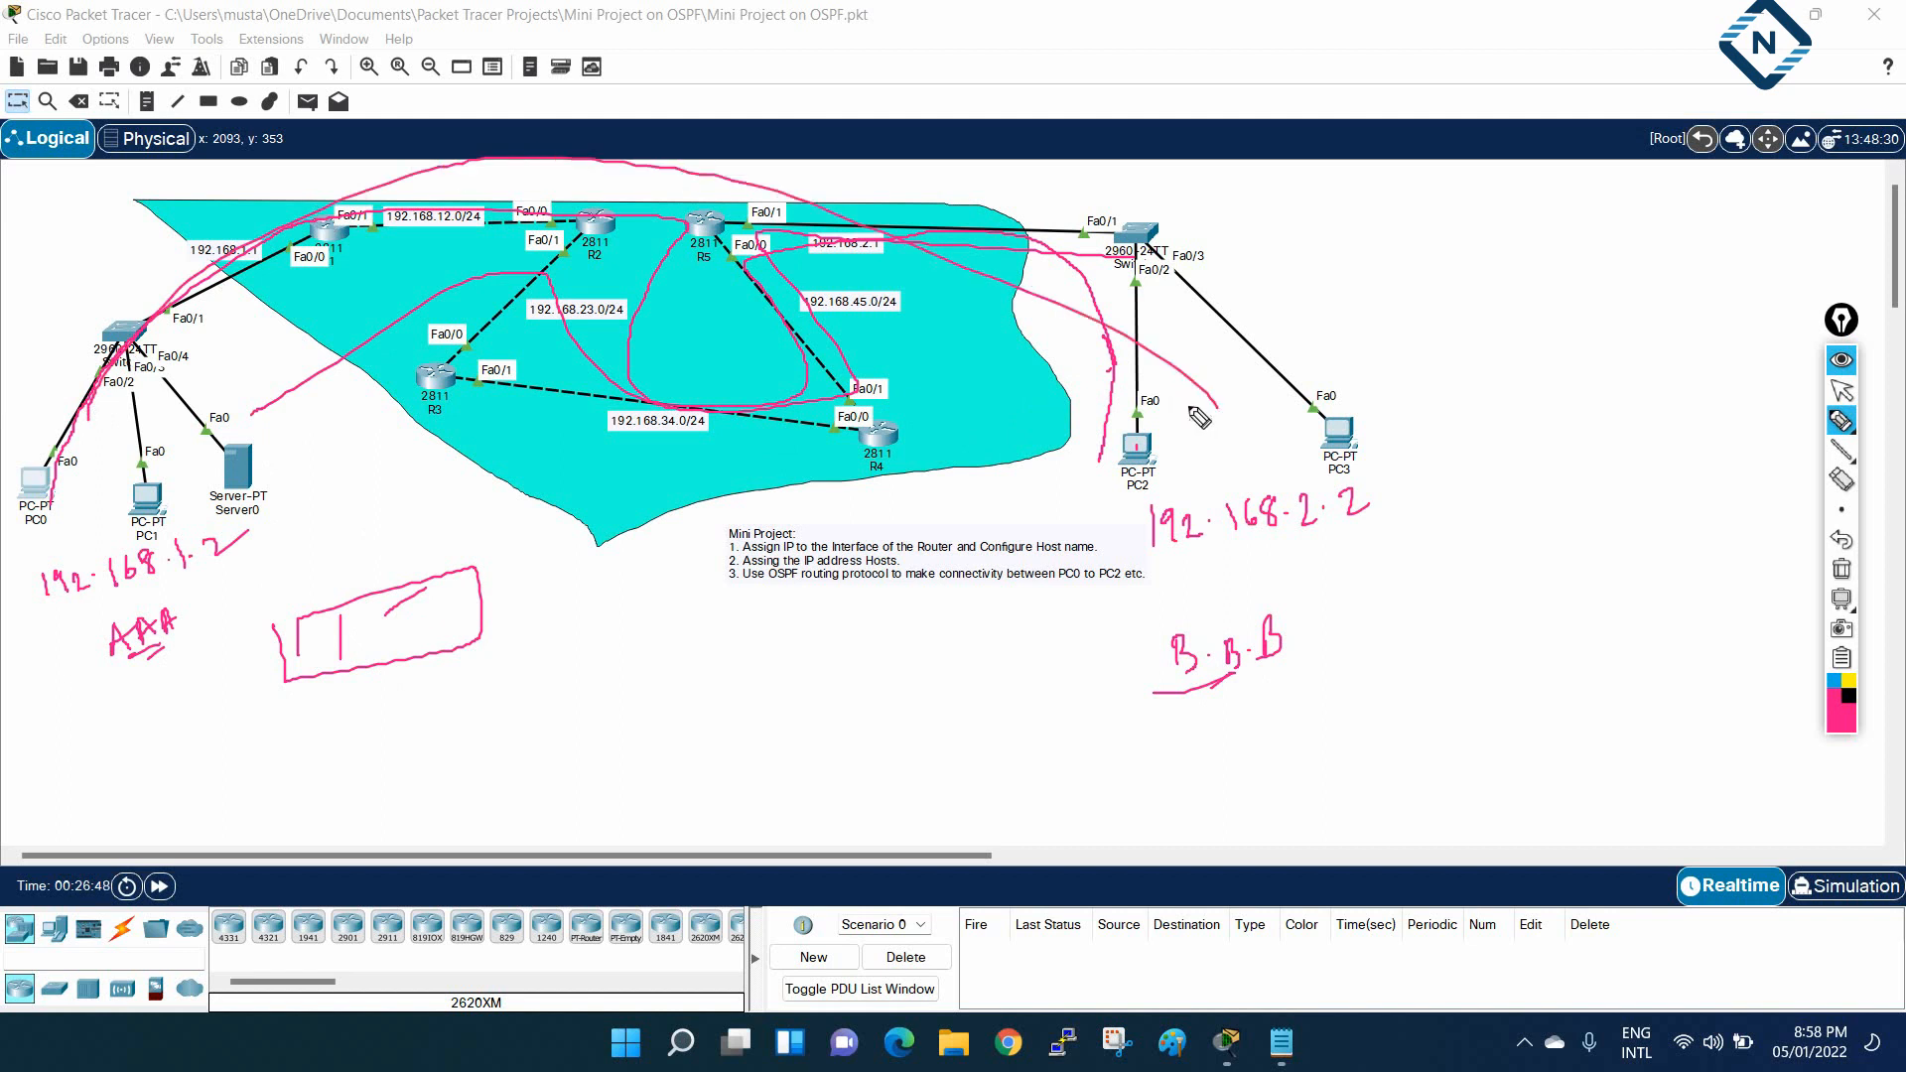
left_click(1842, 568)
left_click(1841, 390)
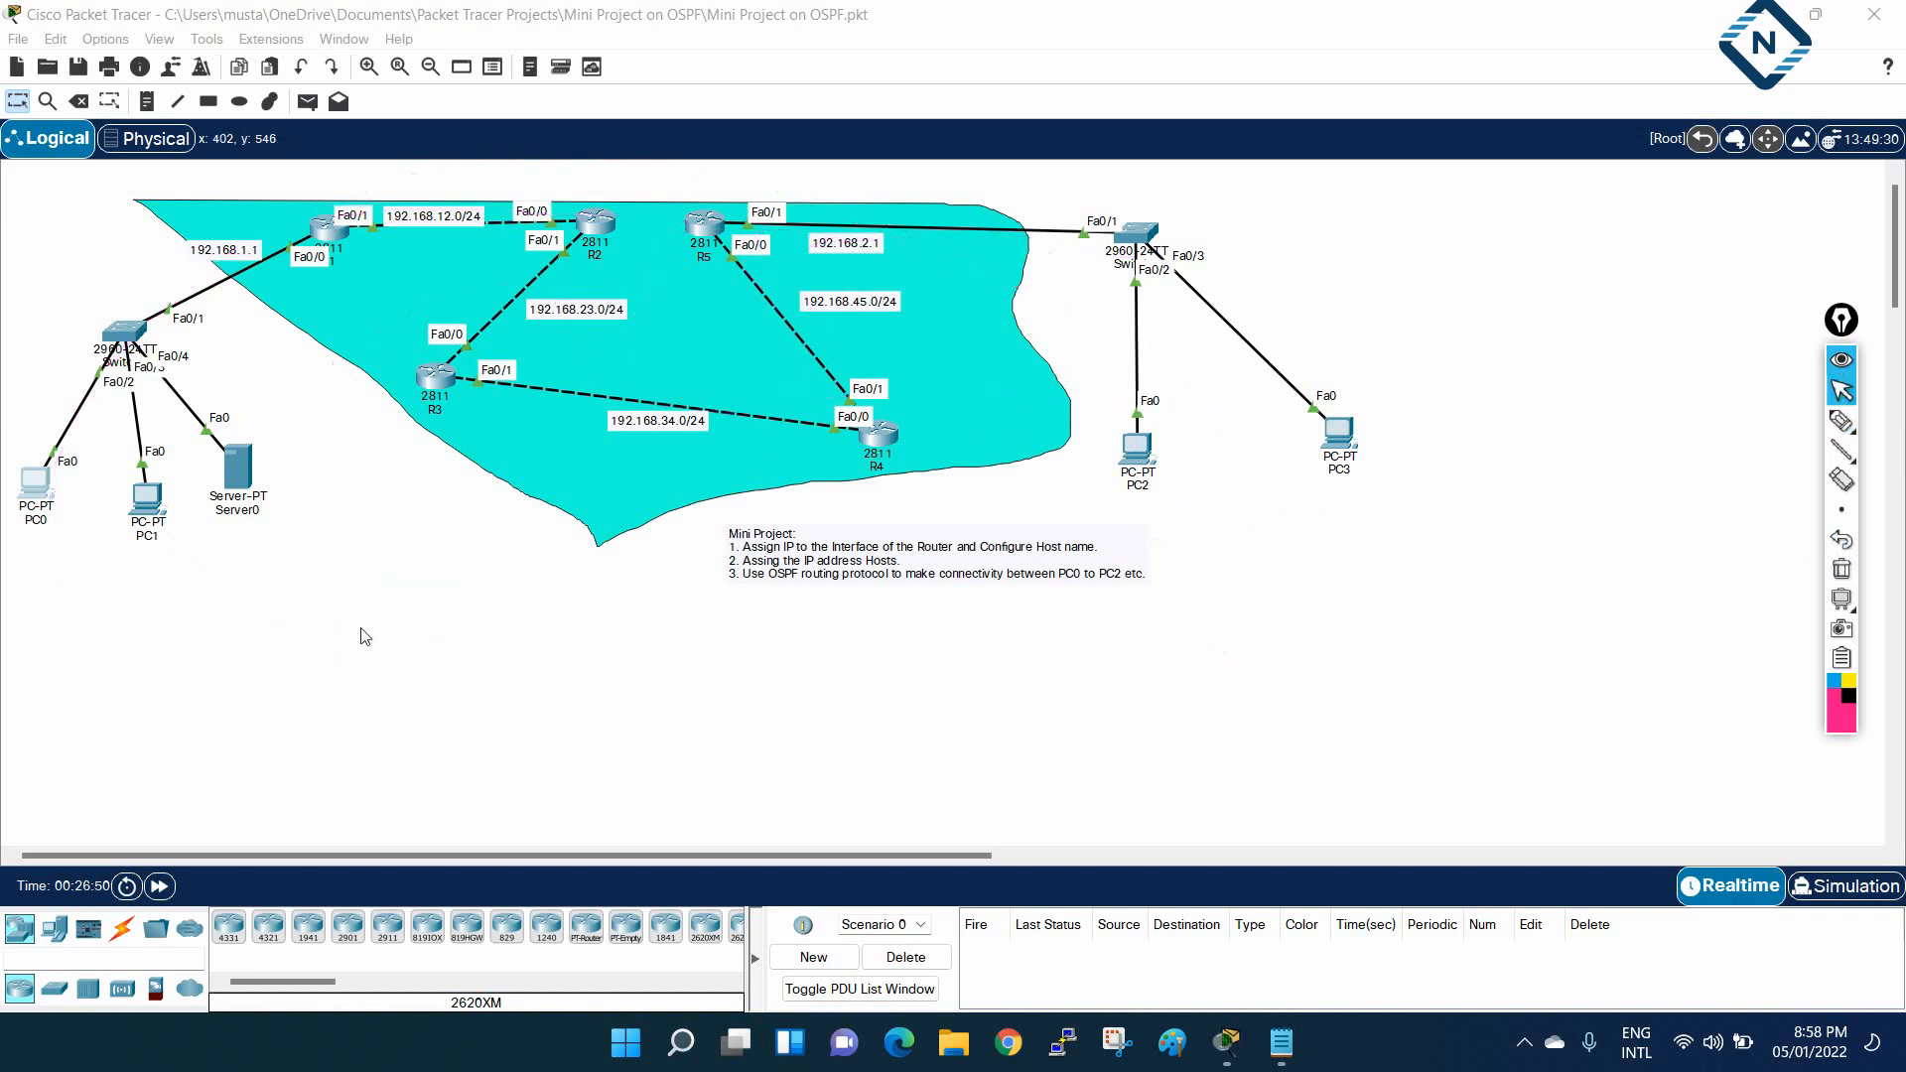
Reopen PC0's Command Prompt and highlight the first response line of the ping to 192.168.2.2
left_click(34, 485)
left_click(665, 434)
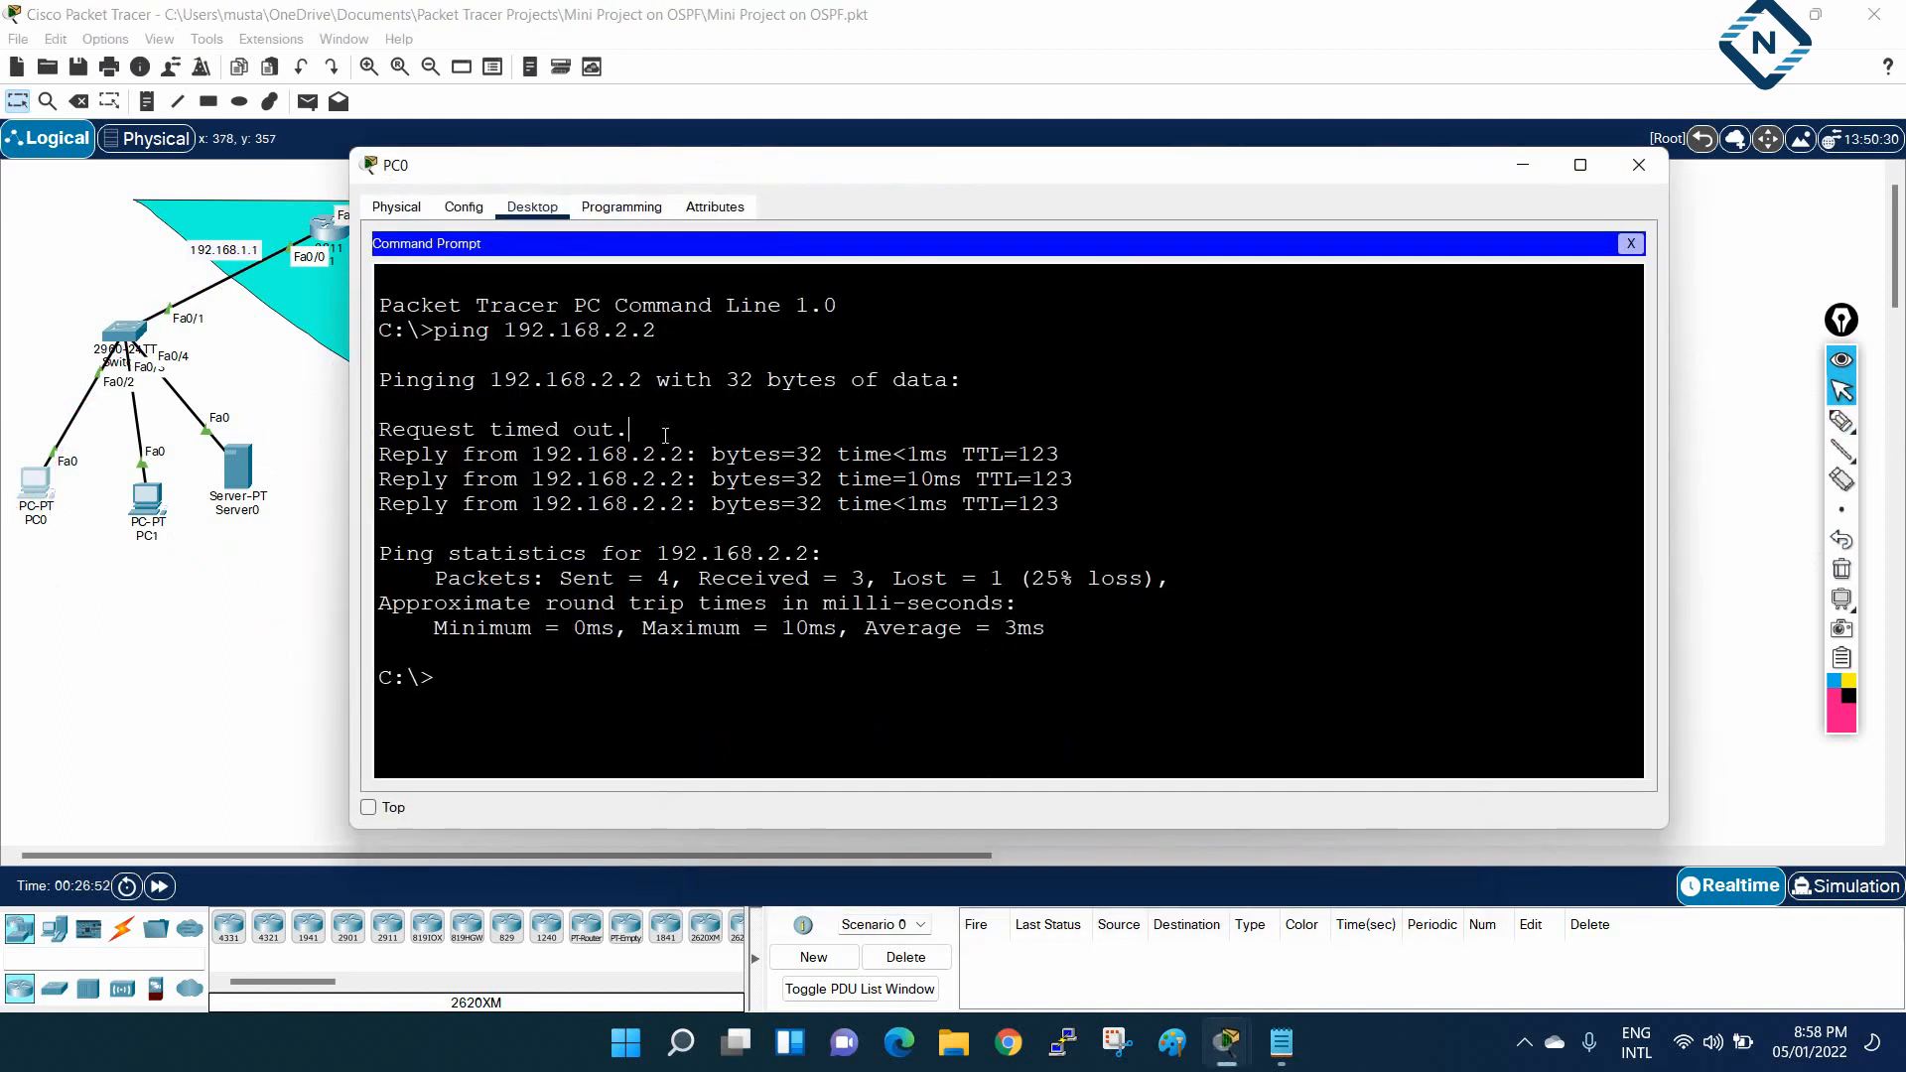
left_click_drag(643, 429, 380, 429)
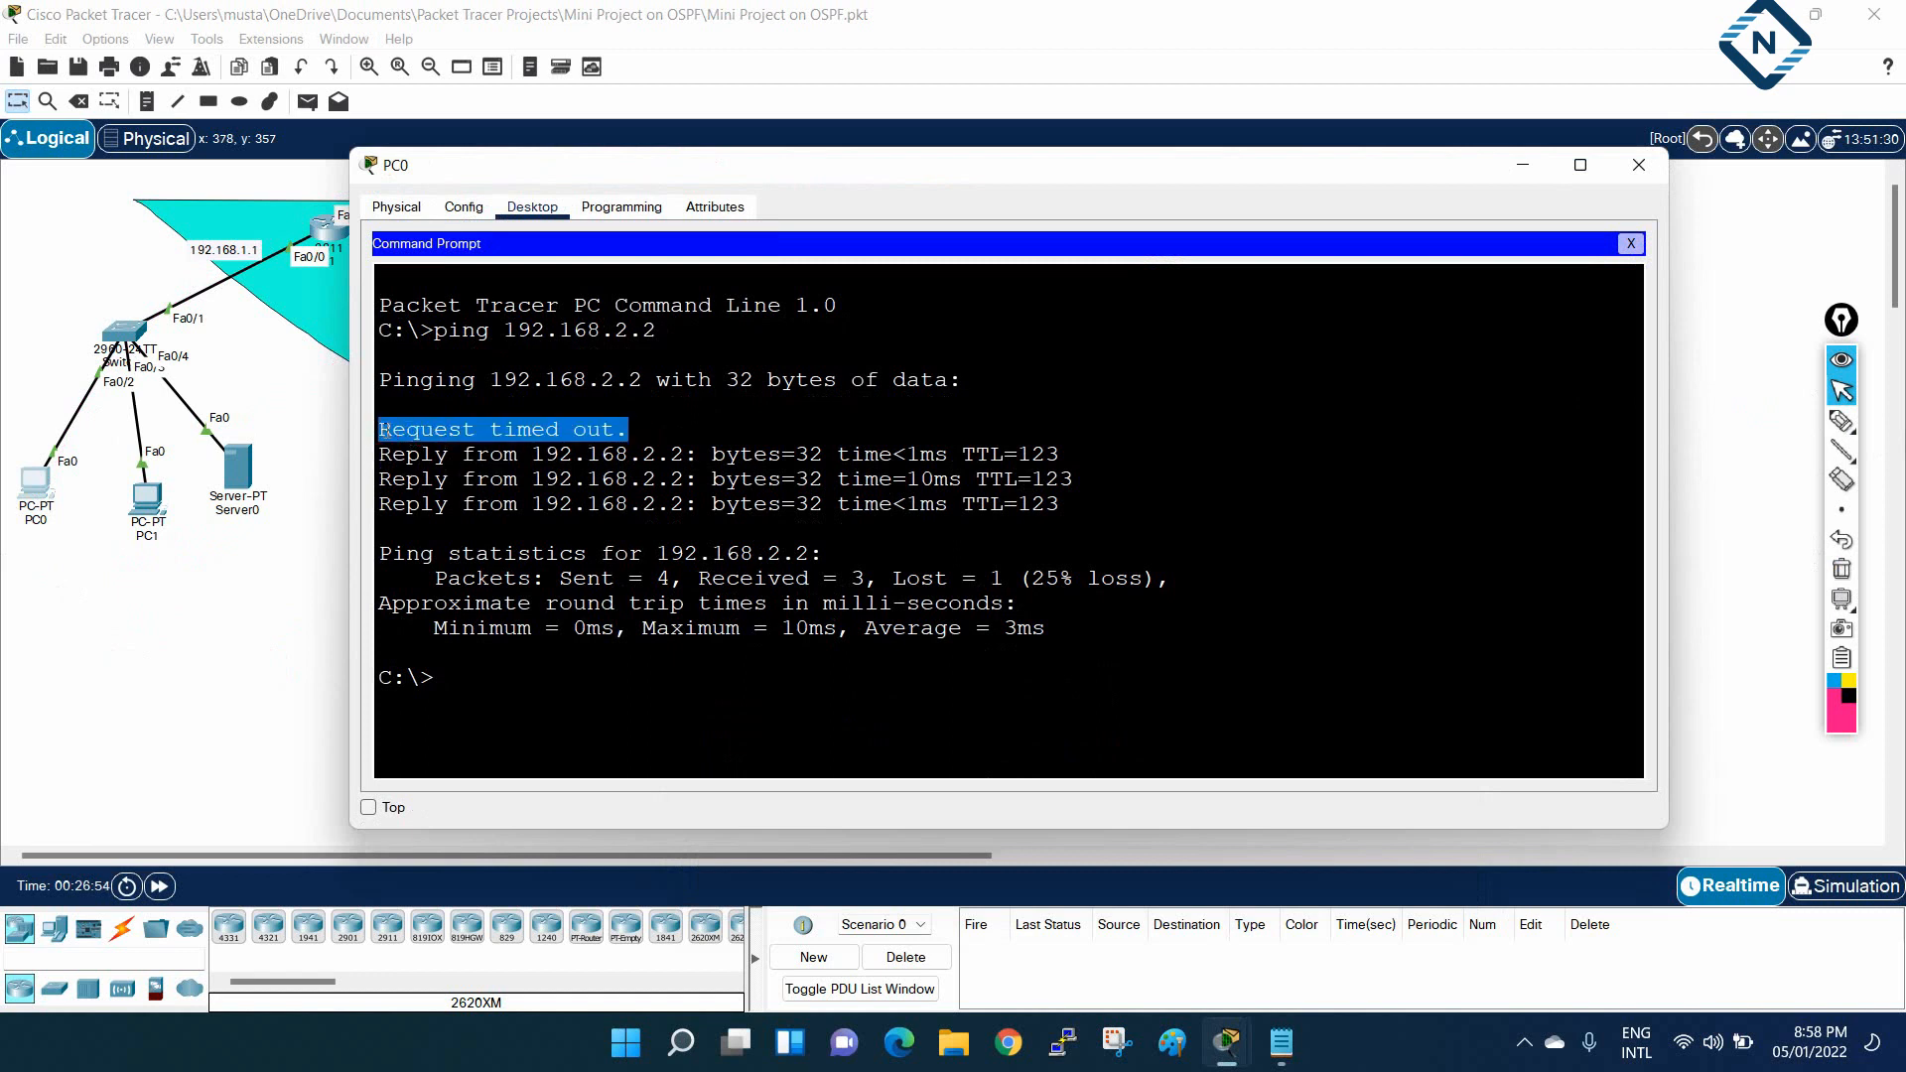
Handwrite an underlined ARP note beside the ping output, clear the ink, and minimize PC0's window
left_click(1841, 420)
mouse_move(1164, 334)
left_mouse_down()
mouse_move(1246, 332)
mouse_move(1270, 298)
mouse_move(1223, 389)
mouse_move(1249, 372)
left_mouse_up()
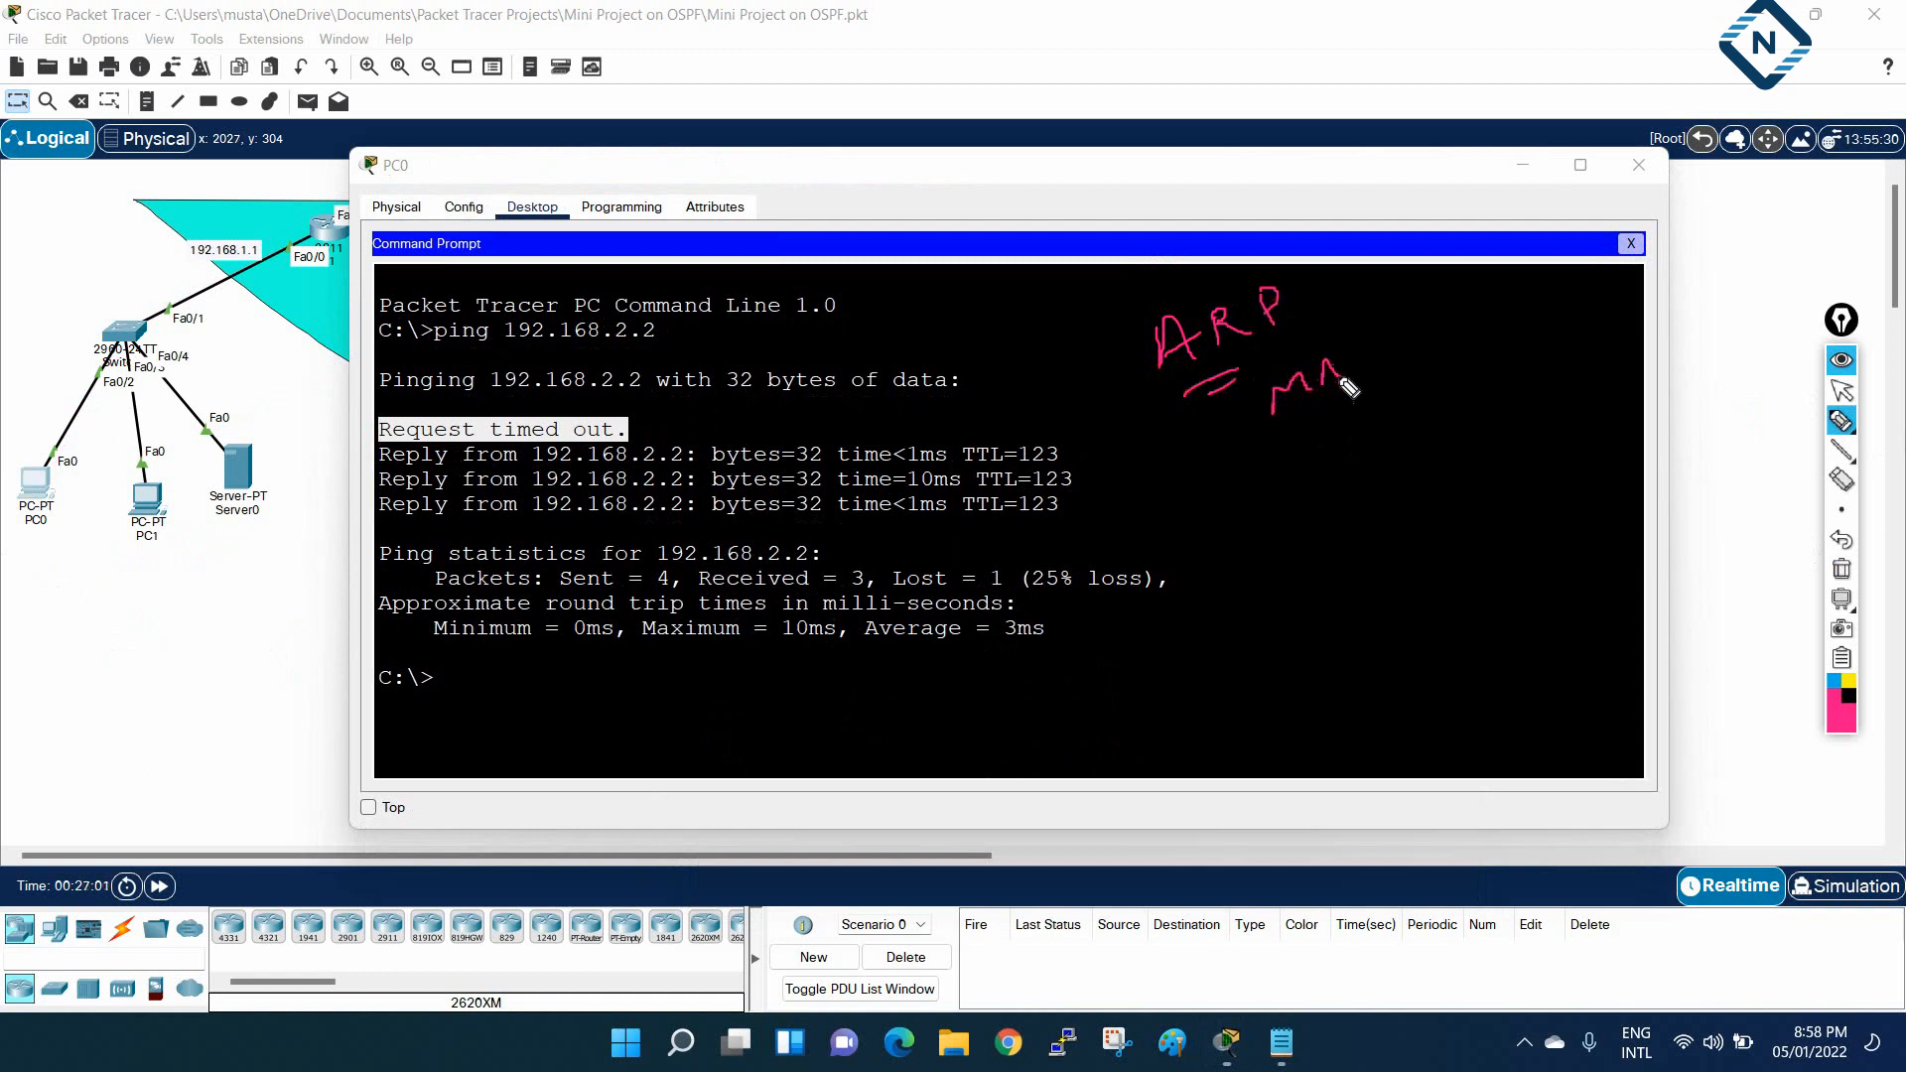
left_click(1842, 570)
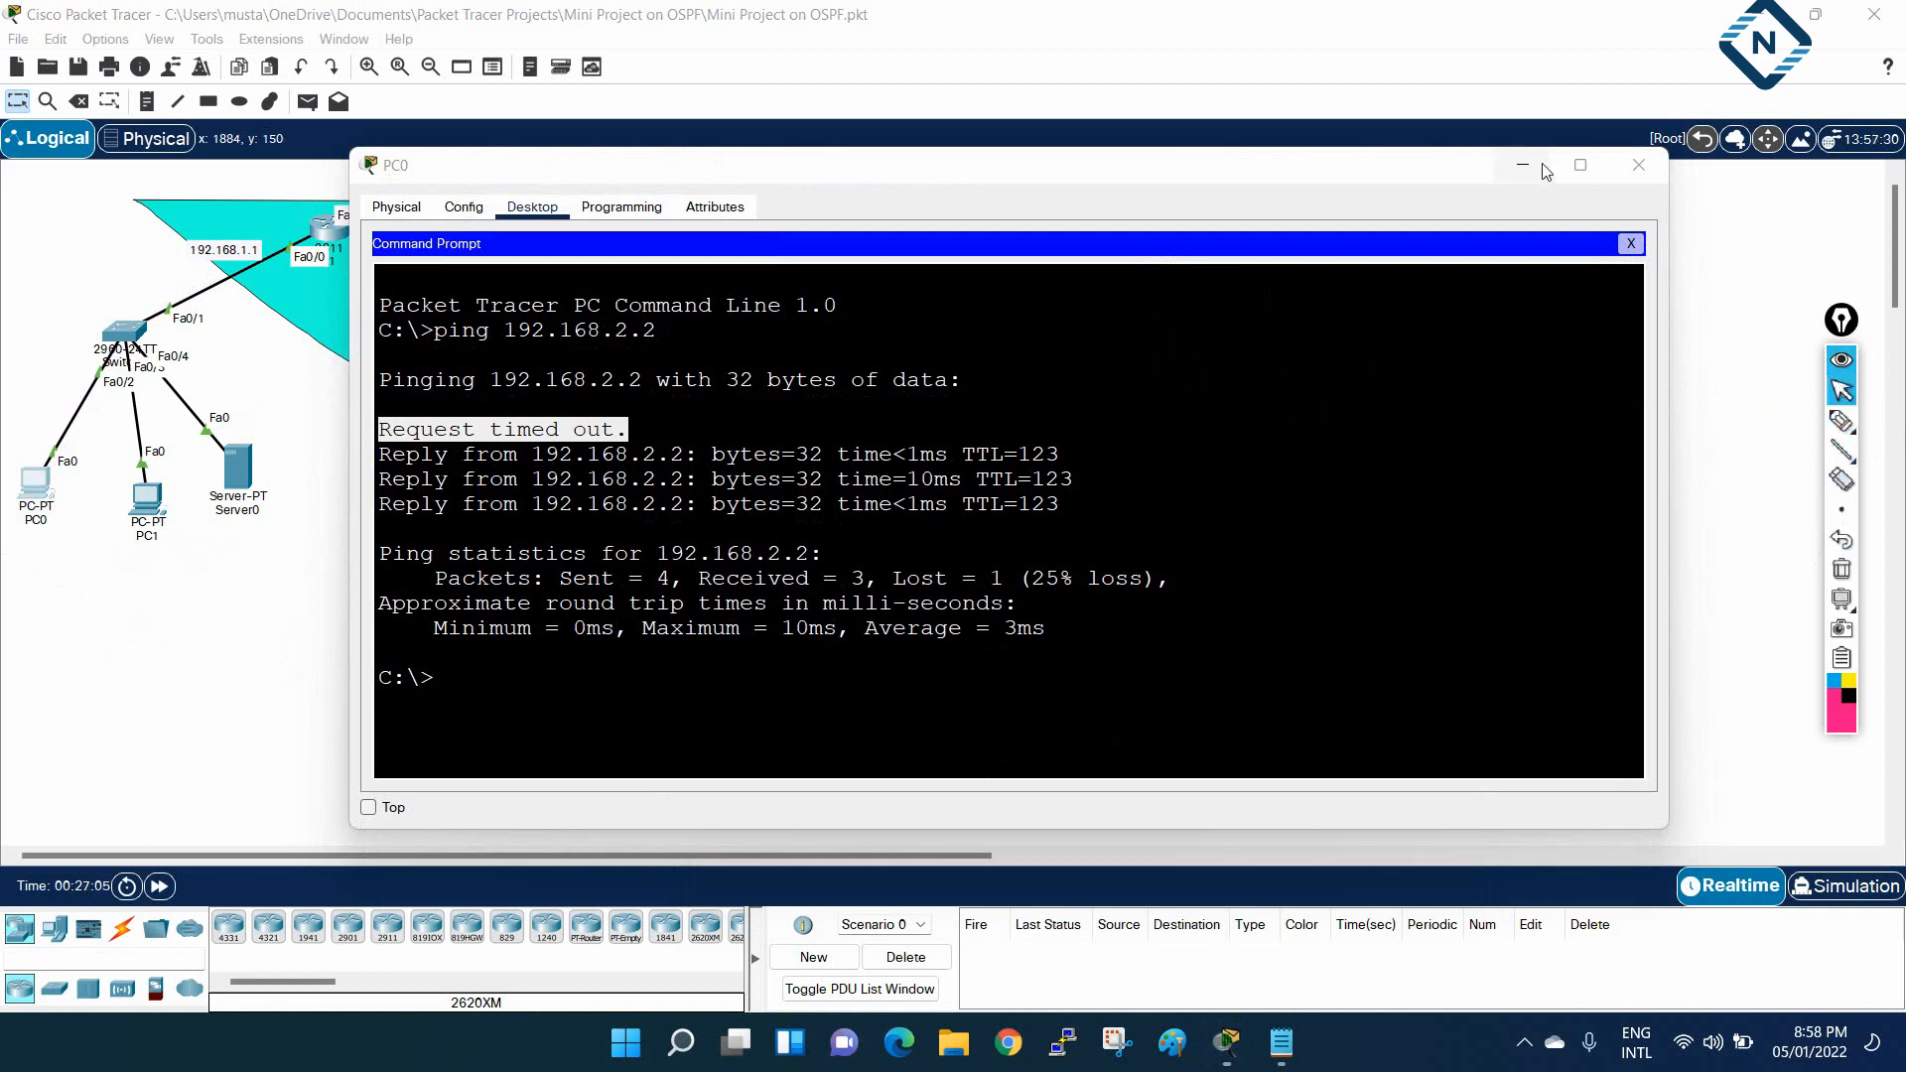
left_click(1542, 167)
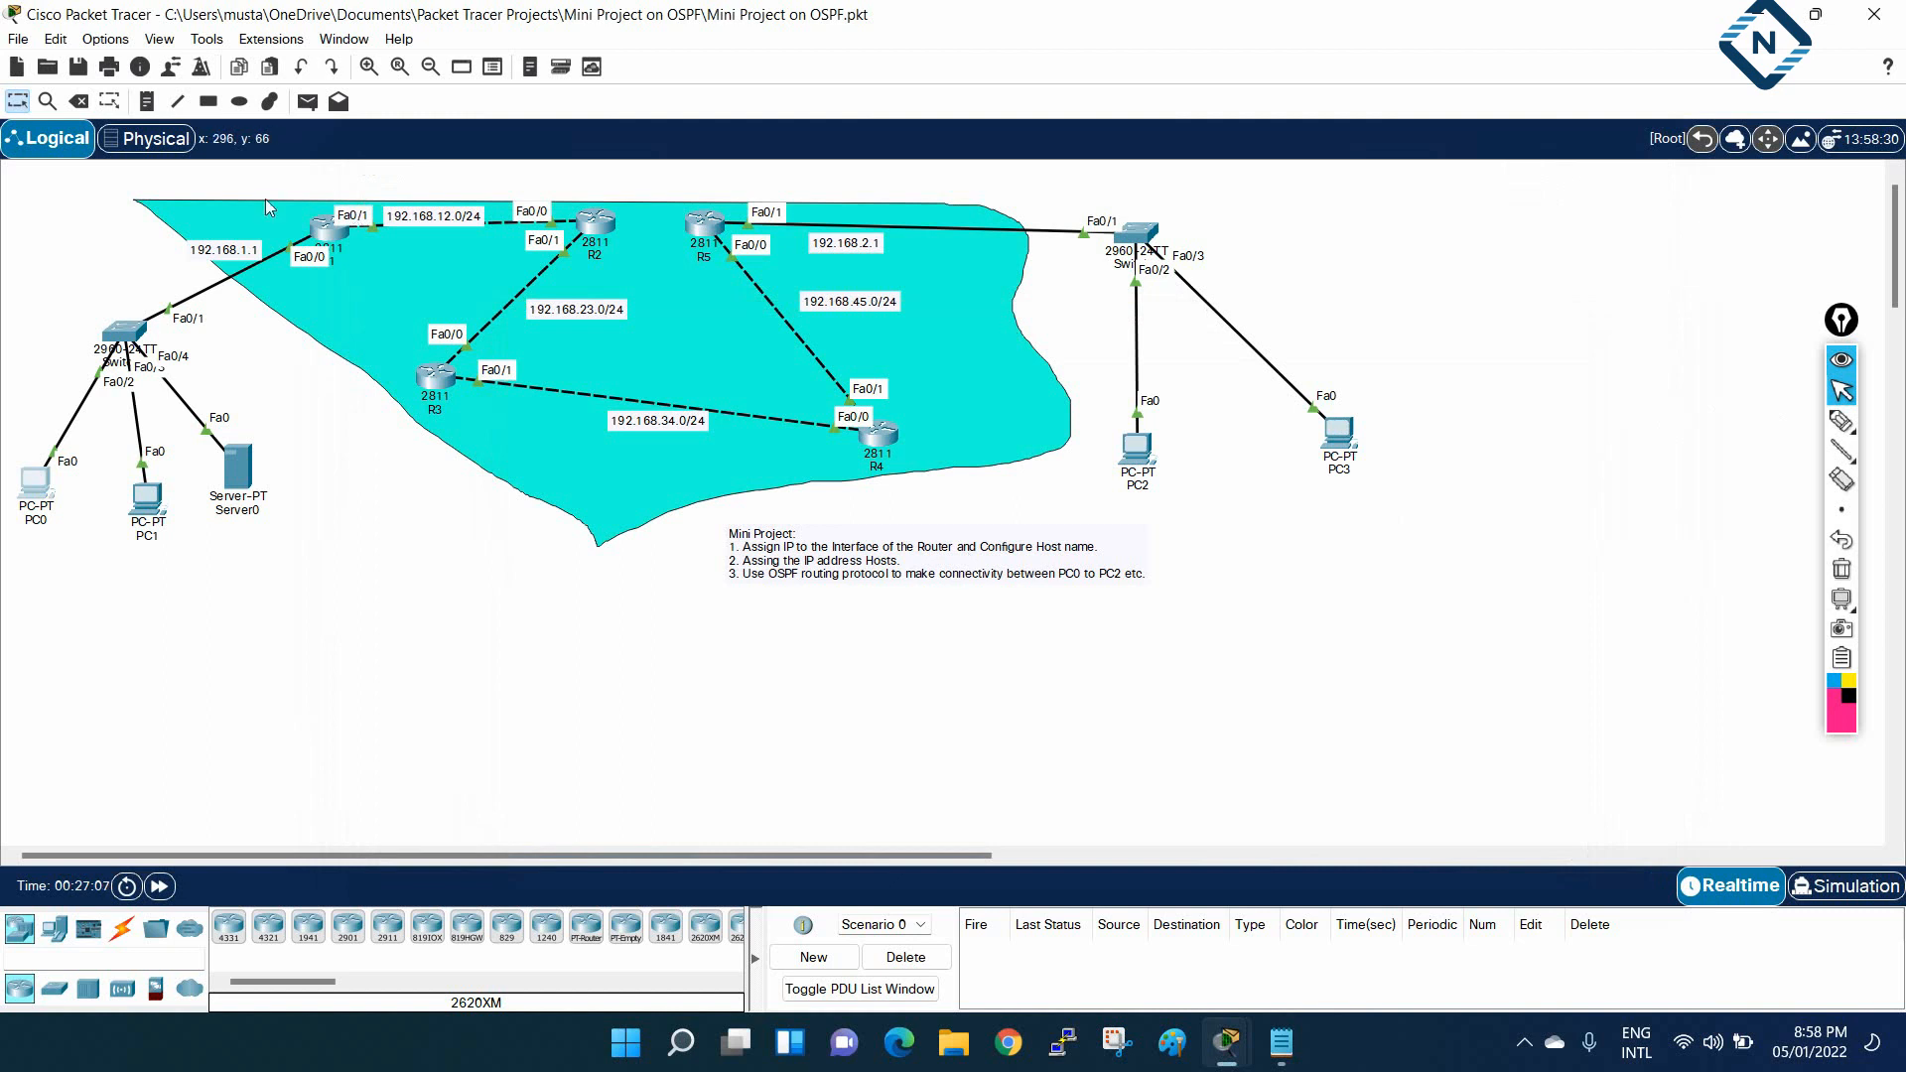
Enlarge the topology and bring the Mini Project task list and PC2 into view
left_click(367, 73)
left_click(367, 74)
left_click(367, 74)
left_click(367, 74)
left_click(367, 73)
left_click(367, 73)
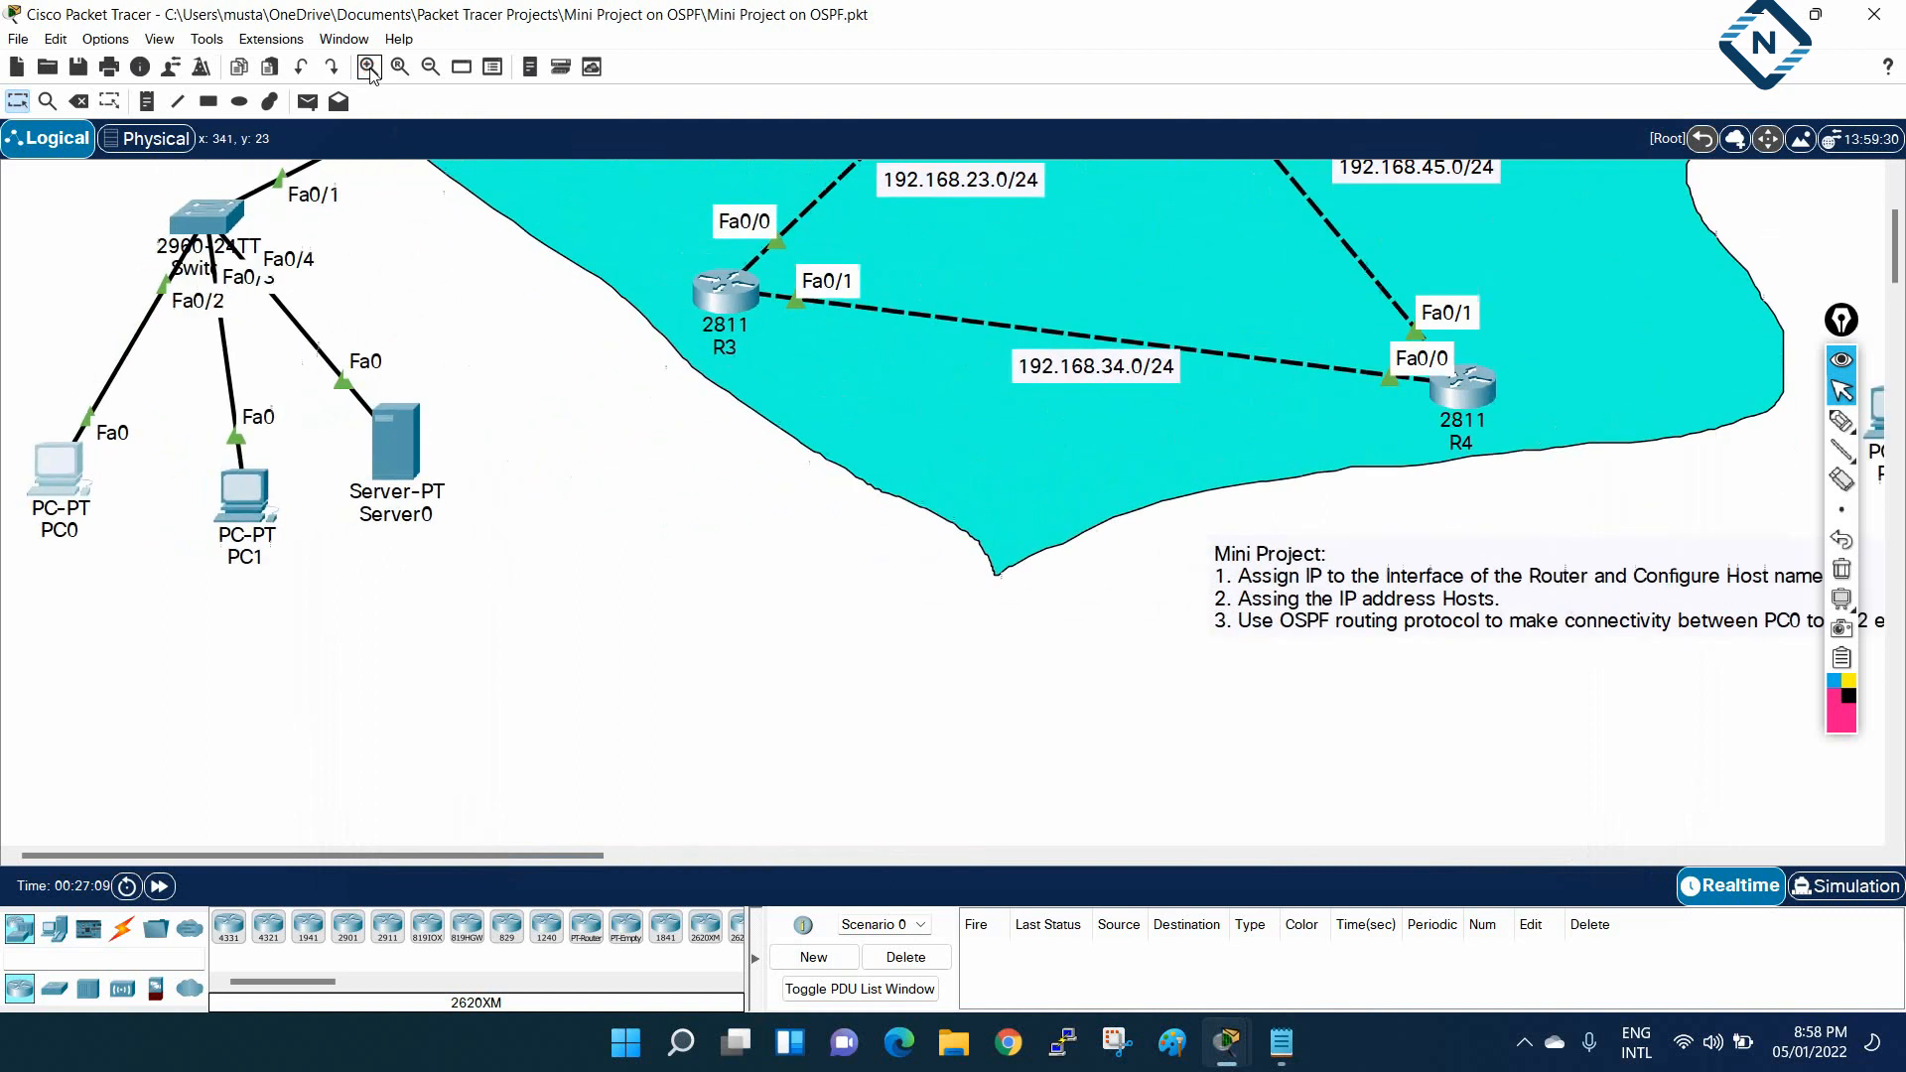
left_click(367, 73)
left_click_drag(476, 856, 600, 847)
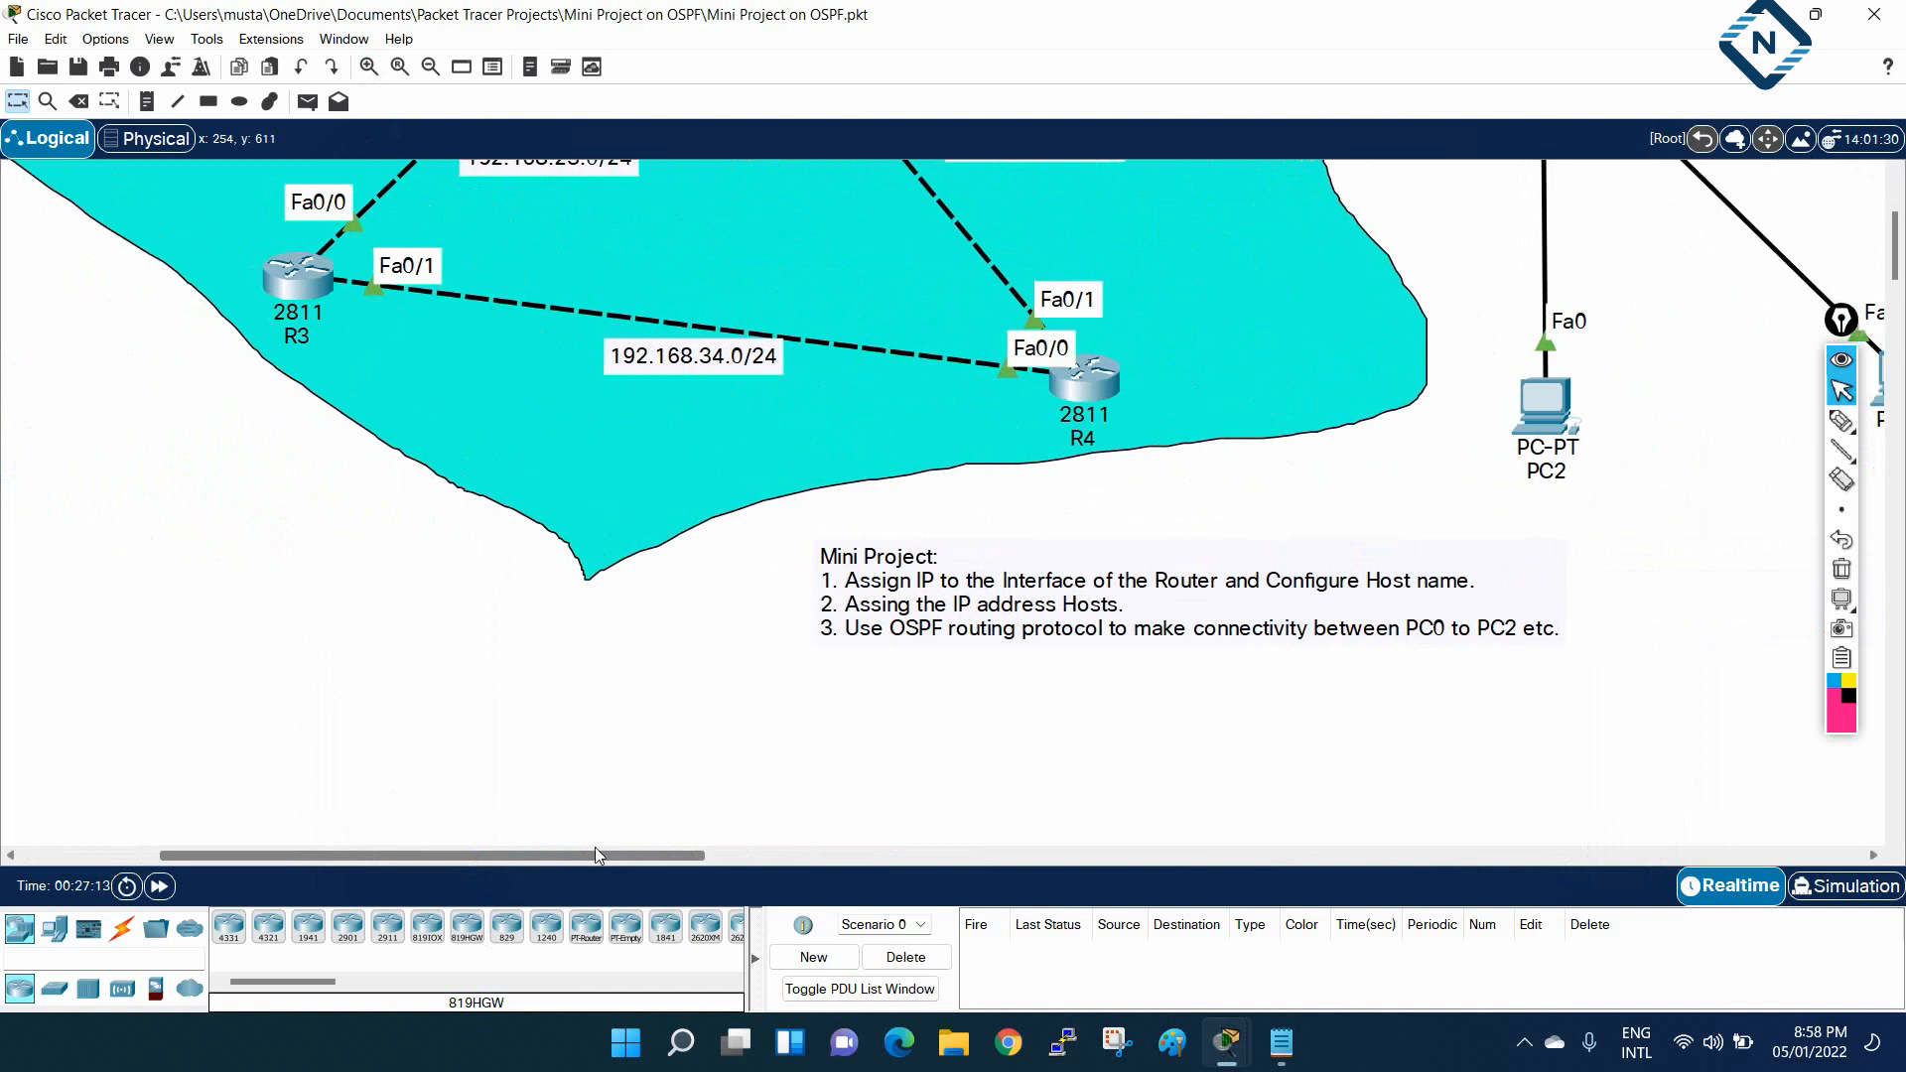